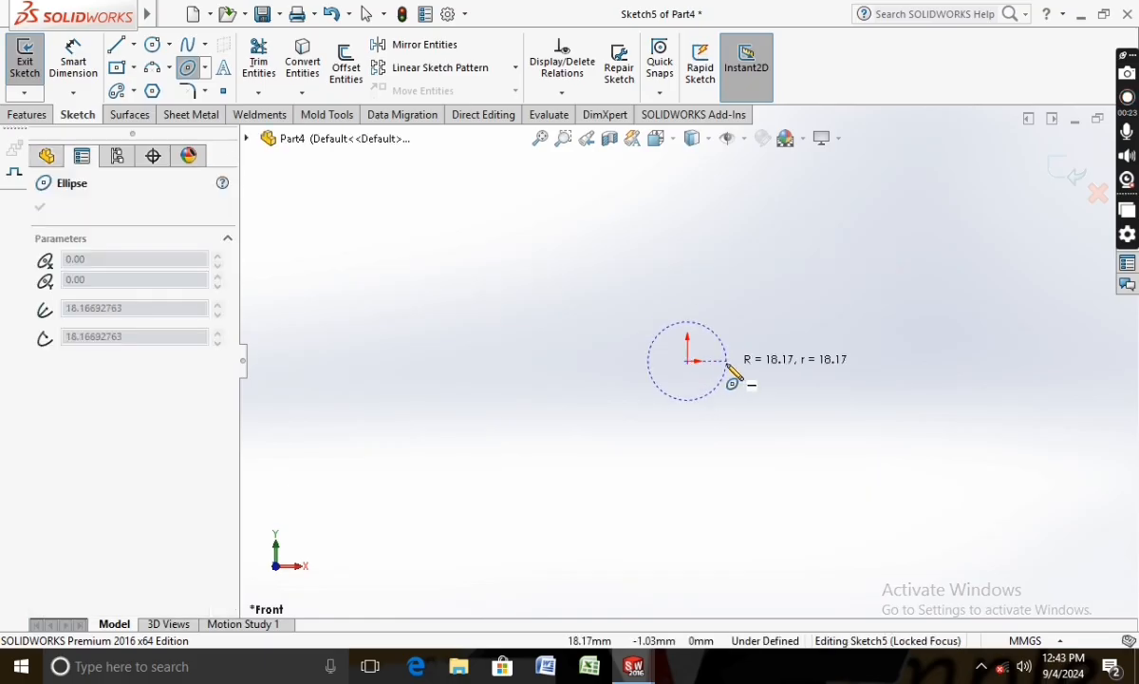
Step: Sketch an ellipse centred on the origin and dimension its horizontal width to 65 mm
{"action": "left_click", "coordinate": [794, 365]}
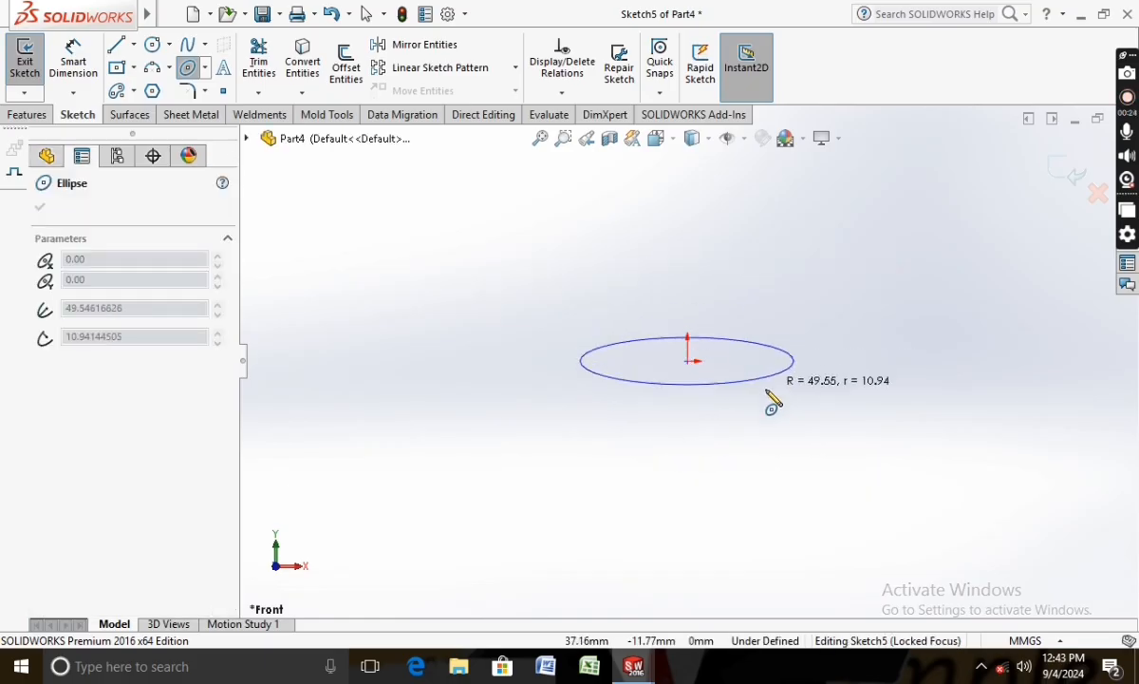
{"action": "left_click", "coordinate": [712, 457]}
{"action": "left_click", "coordinate": [76, 63]}
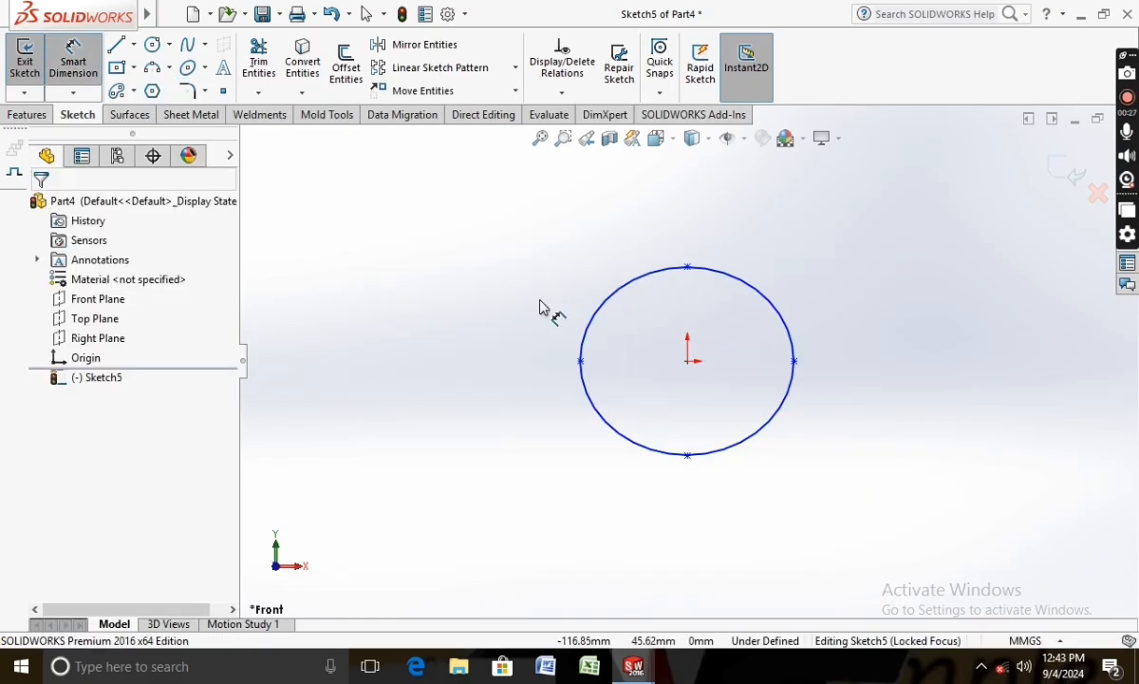
{"action": "left_click", "coordinate": [793, 362]}
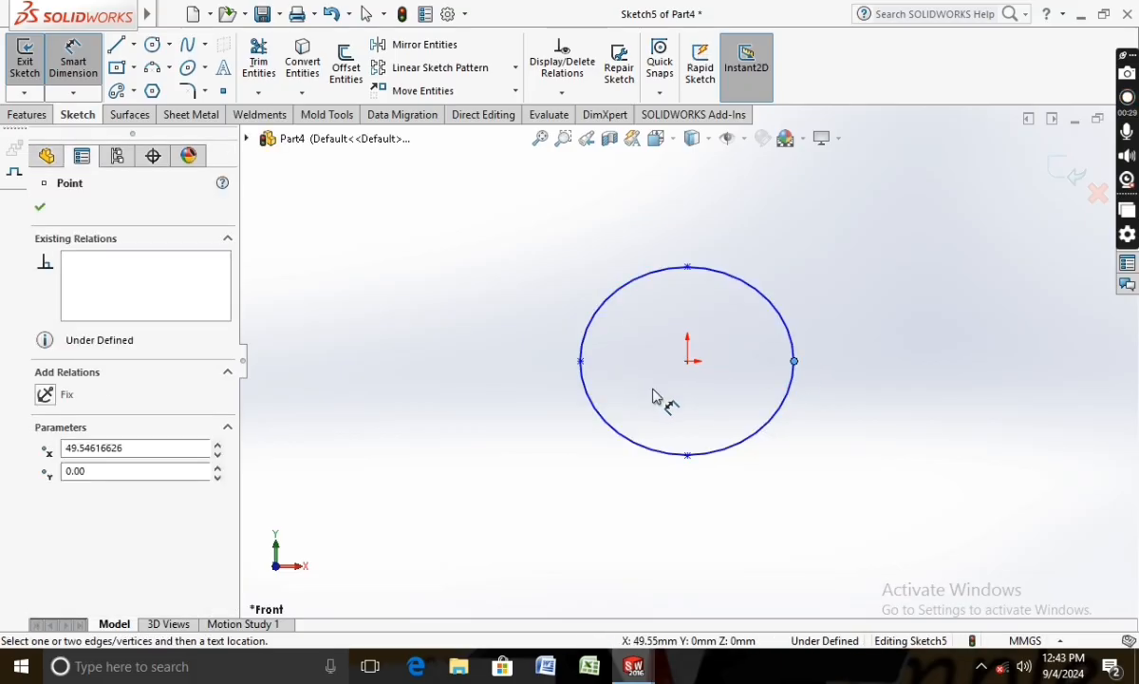
{"action": "left_click", "coordinate": [581, 365]}
{"action": "left_click", "coordinate": [722, 545]}
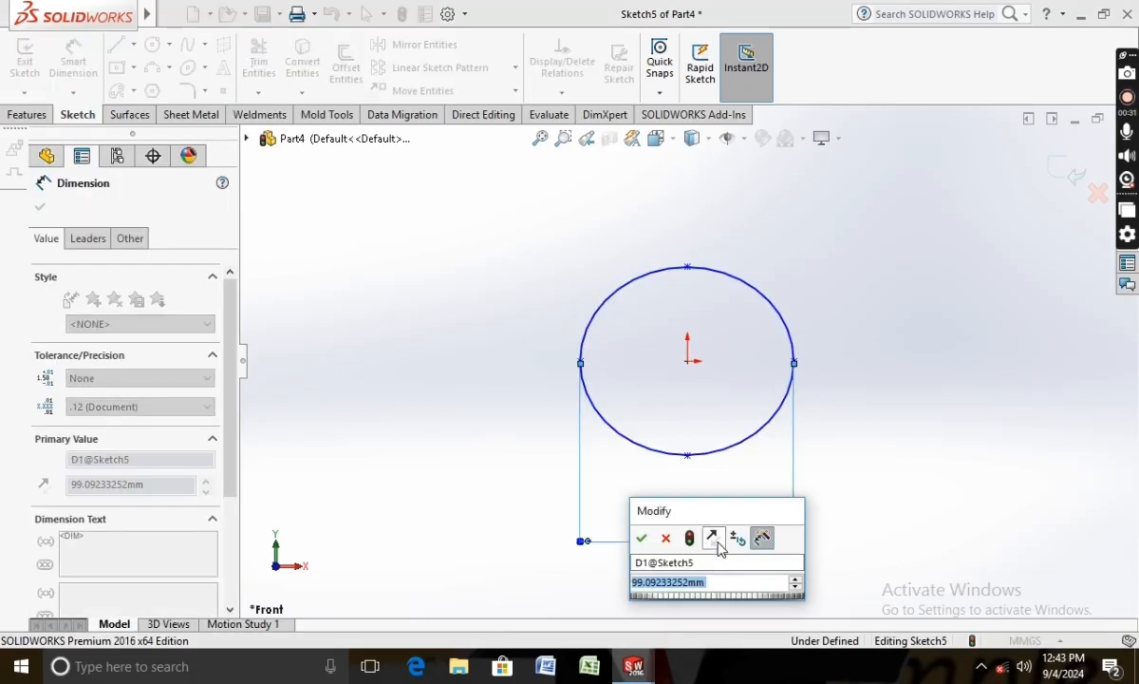
{"action": "type", "text": "65"}
{"action": "key", "text": "Return"}
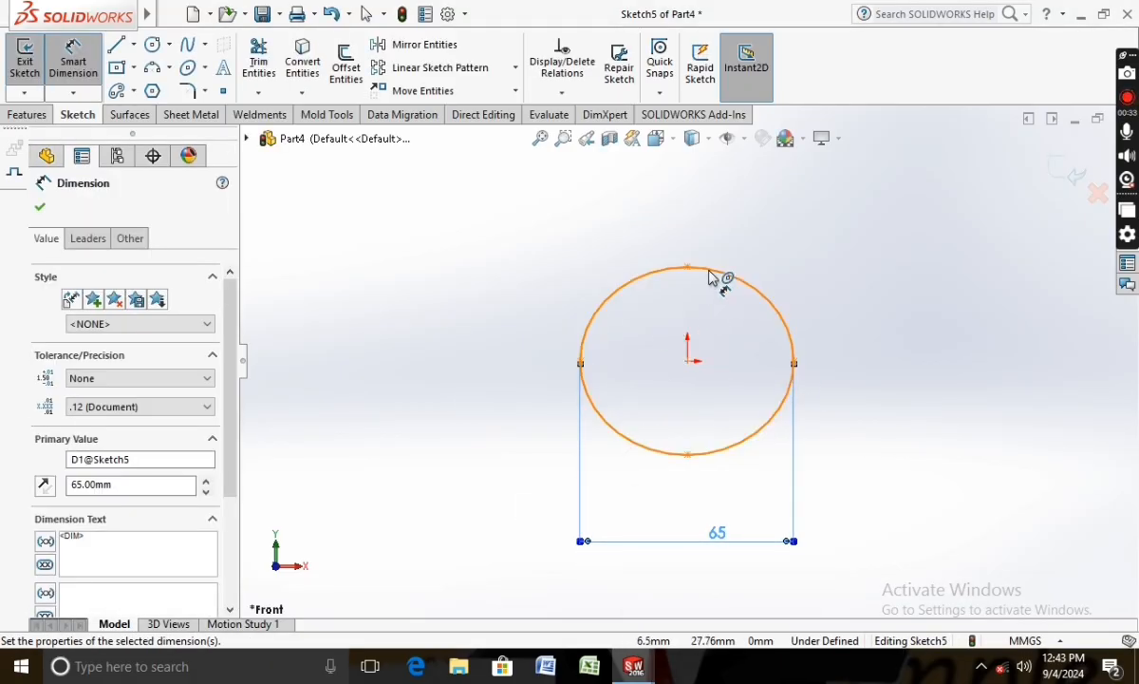
Step: Dimension the ellipse's vertical height to 30 mm between its upper and lower points
{"action": "left_click", "coordinate": [689, 270]}
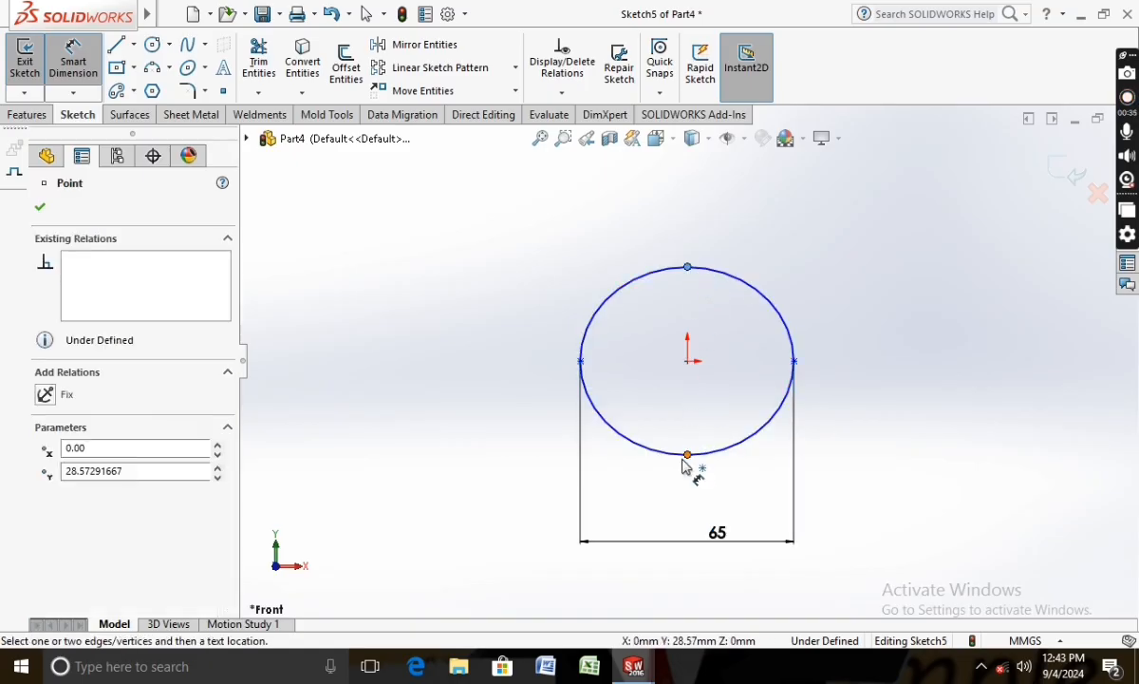
{"action": "left_click", "coordinate": [688, 457]}
{"action": "left_click", "coordinate": [499, 370]}
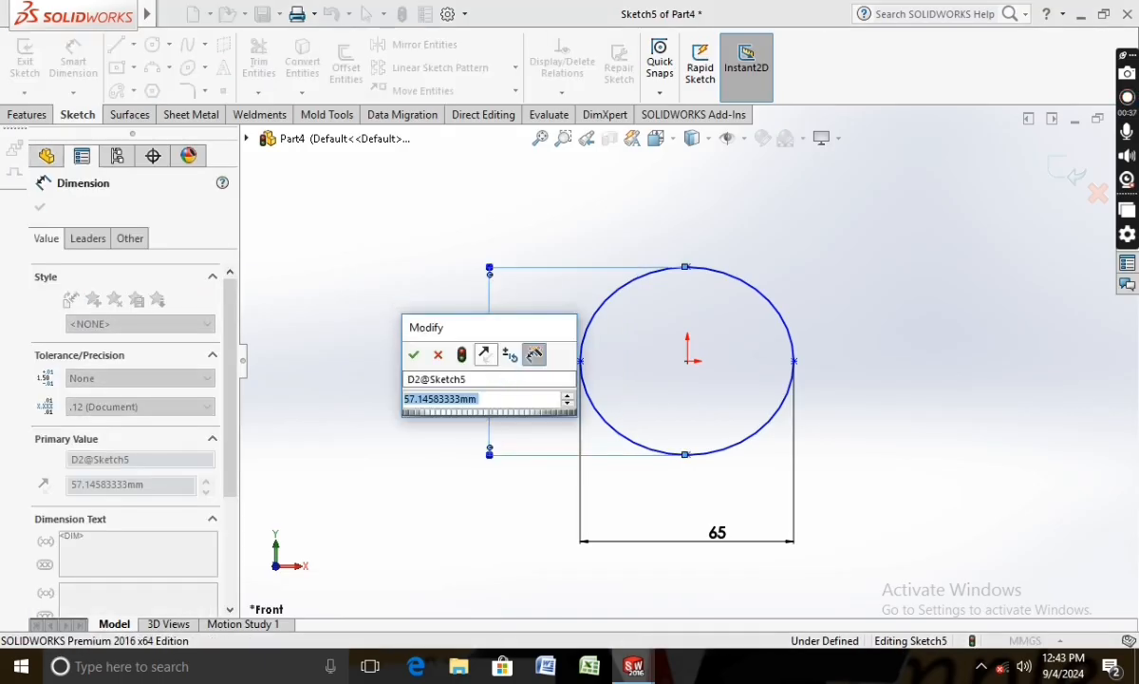
{"action": "key", "text": "Return"}
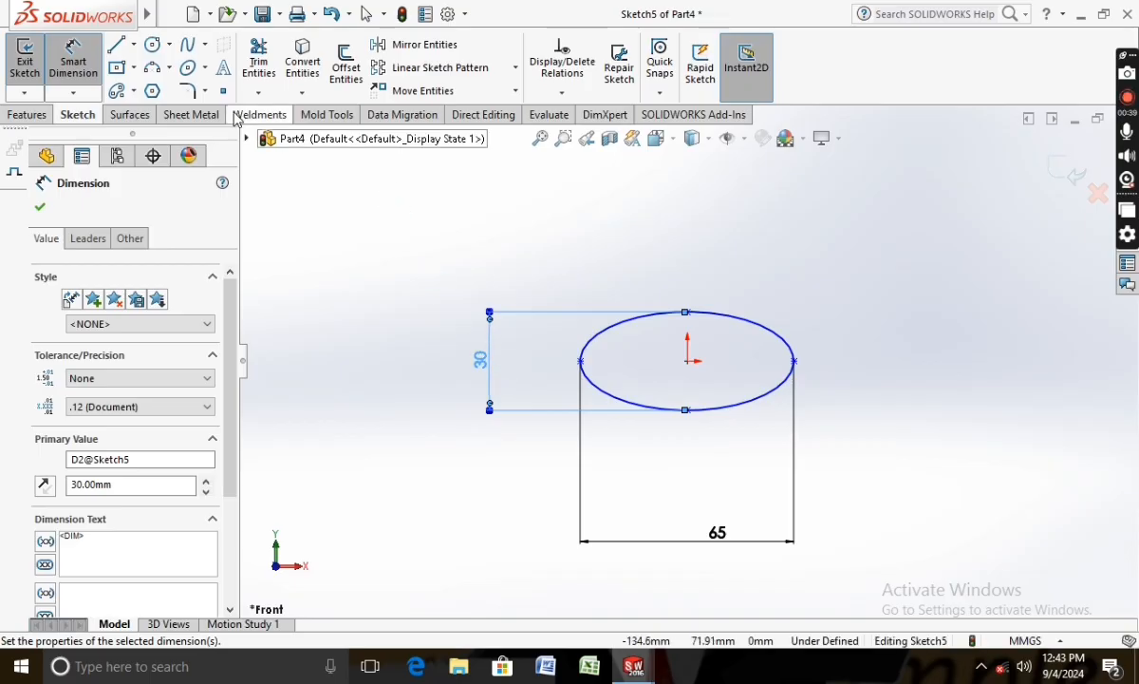
Step: Draw a horizontal line between the ellipse's two side points and trim away the ellipse's upper half
{"action": "left_click", "coordinate": [116, 45]}
{"action": "scroll", "coordinate": [690, 341], "scroll_direction": "down", "scroll_amount": 3}
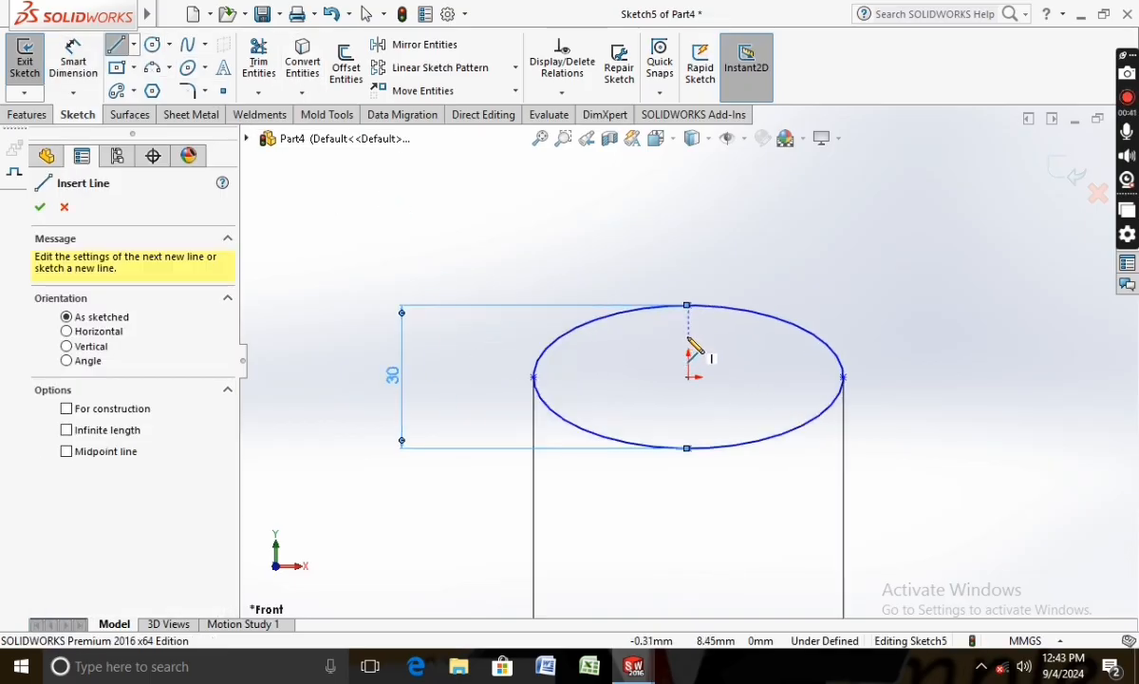
{"action": "left_click", "coordinate": [533, 377]}
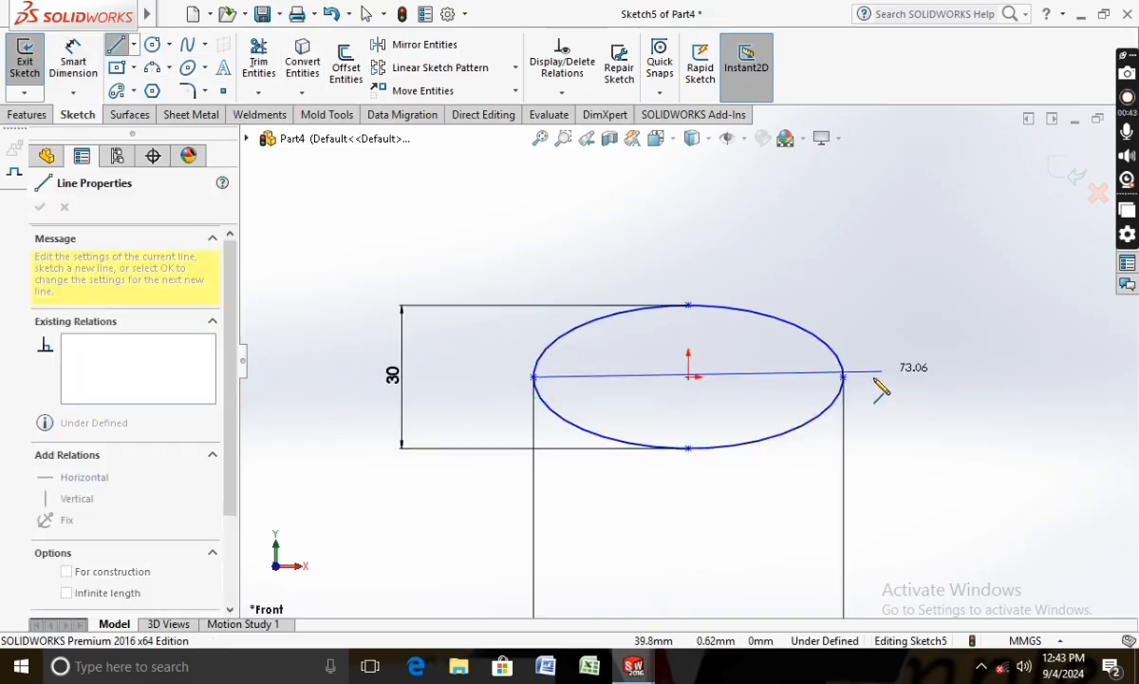
{"action": "left_click", "coordinate": [843, 377]}
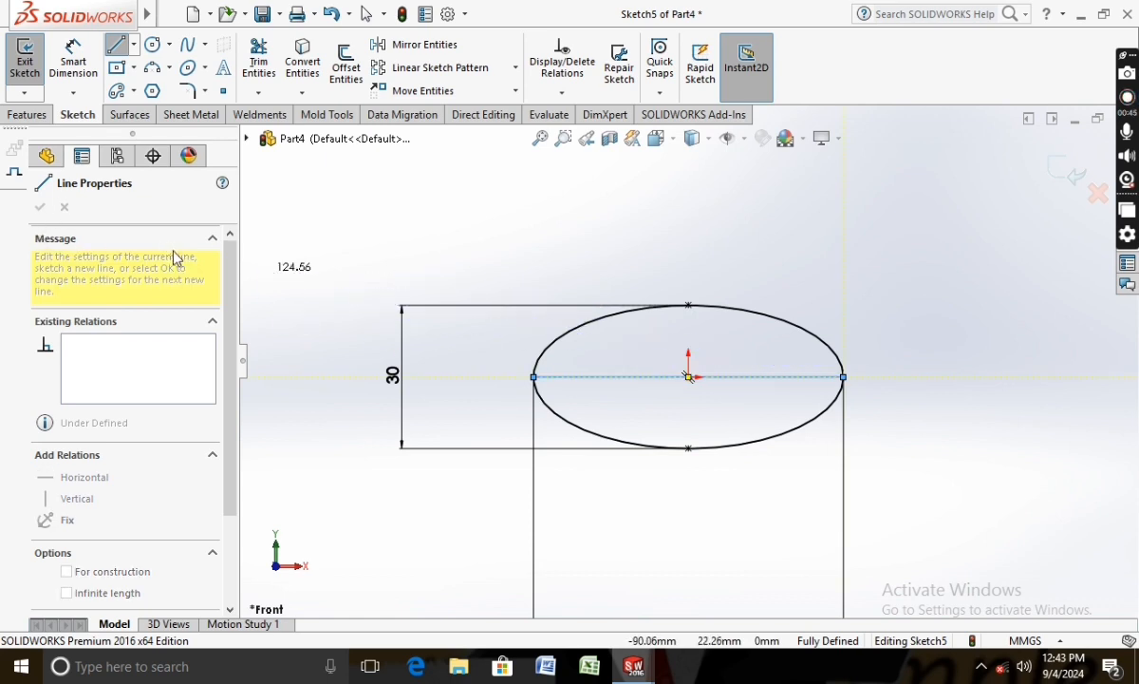
{"action": "left_click", "coordinate": [112, 50]}
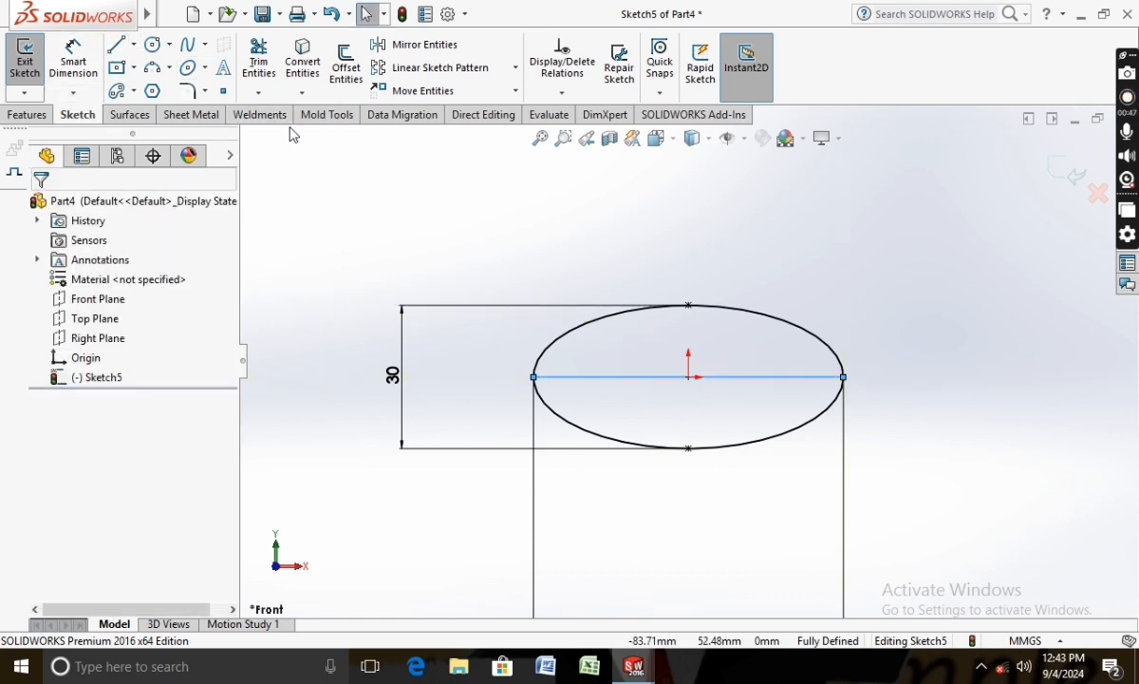
{"action": "left_click", "coordinate": [259, 59]}
{"action": "left_click_drag", "start_coordinate": [561, 274], "coordinate": [625, 342]}
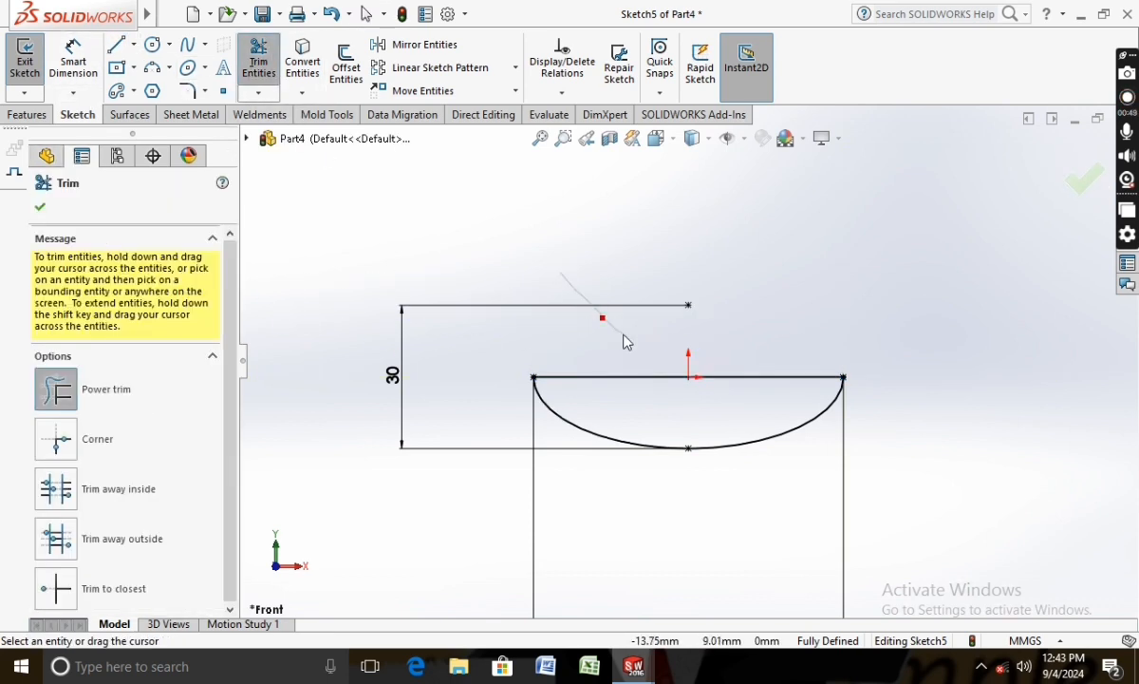
Step: Offset the remaining half-ellipse arc inward by 5 mm
{"action": "left_click", "coordinate": [344, 76]}
{"action": "left_click", "coordinate": [569, 430]}
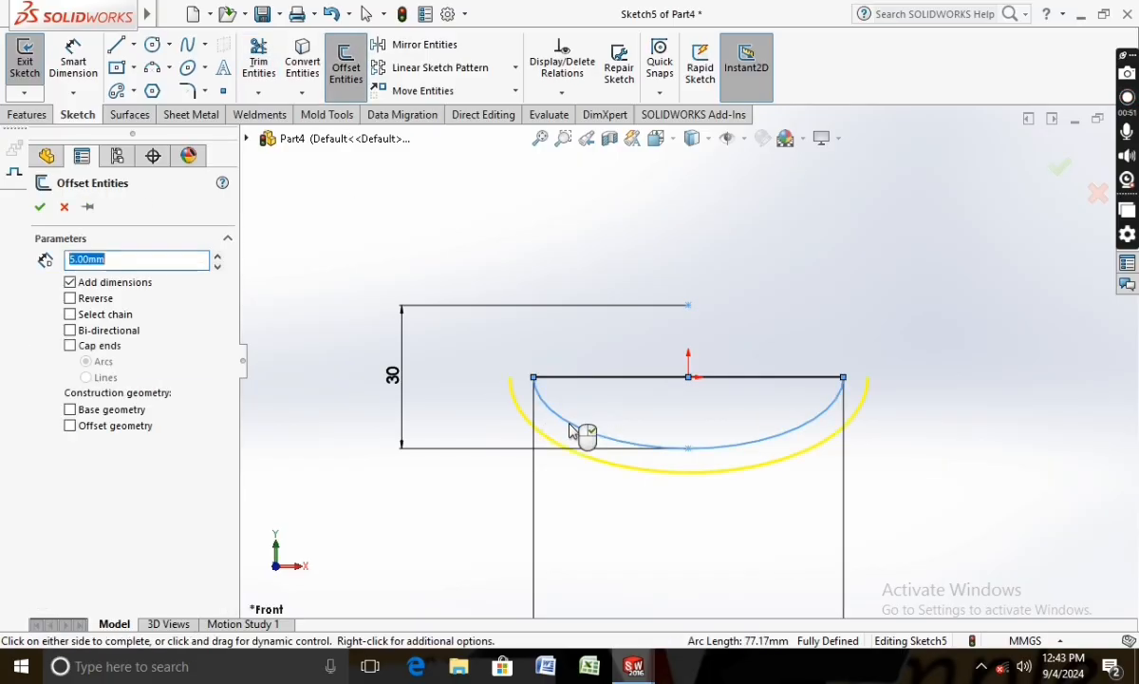
{"action": "left_click", "coordinate": [69, 299]}
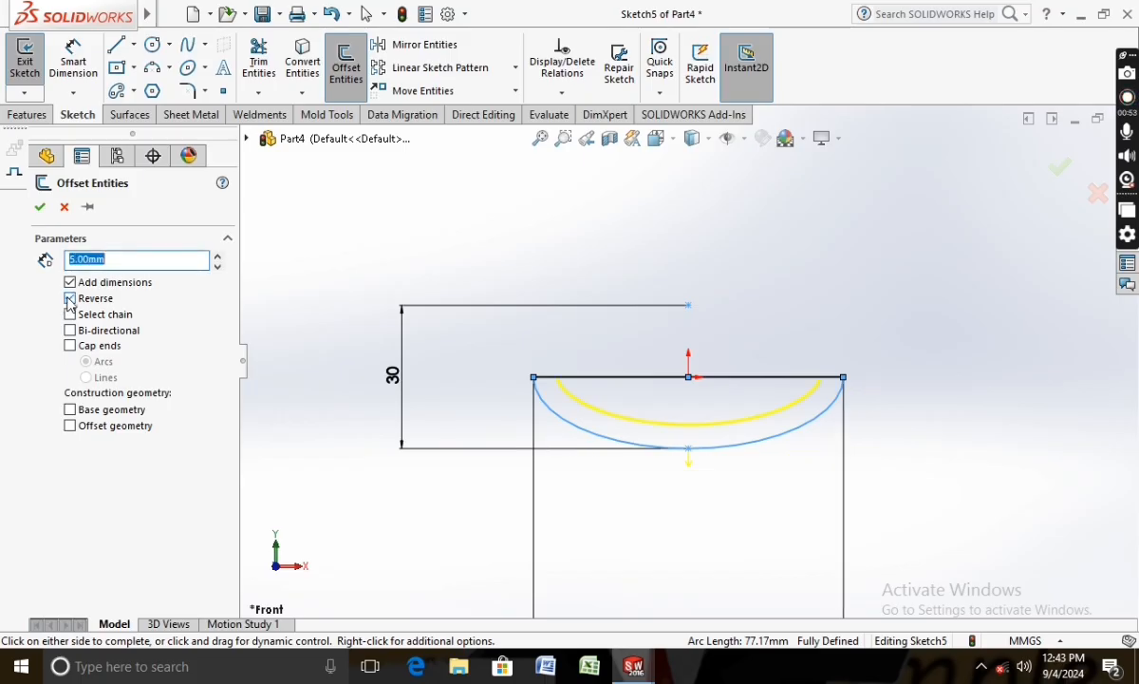
{"action": "left_click", "coordinate": [40, 207]}
Step: Trim the middle of the horizontal line between the ends of the inner arc
{"action": "left_click", "coordinate": [258, 59]}
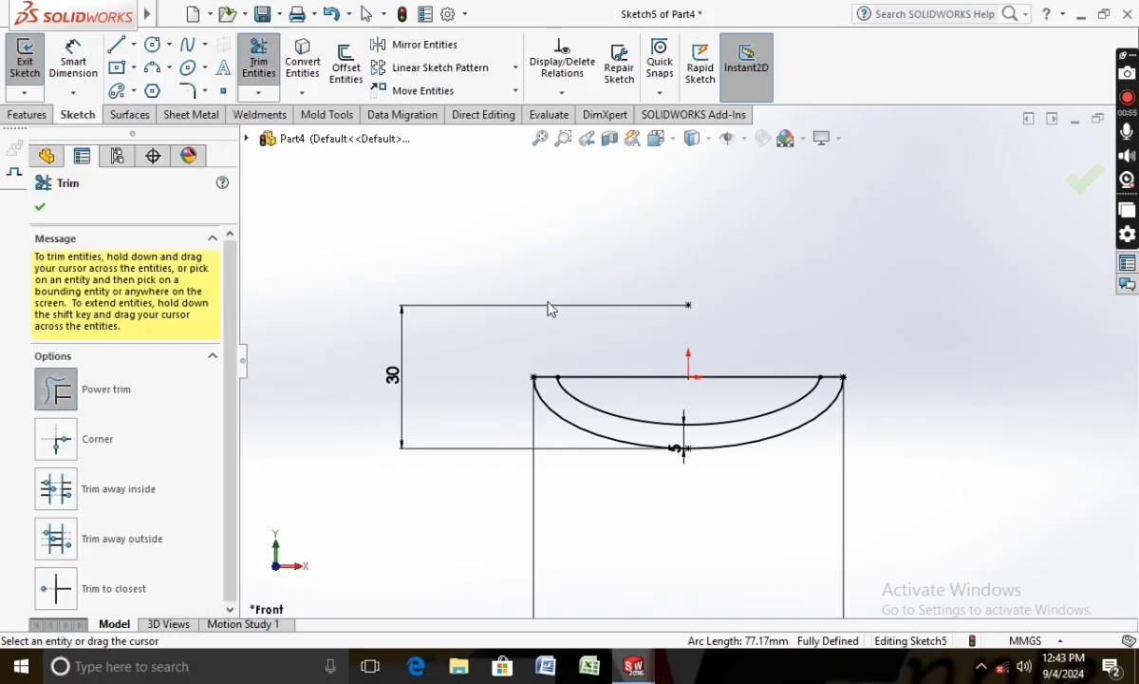
{"action": "left_click_drag", "start_coordinate": [628, 394], "coordinate": [440, 384]}
{"action": "left_click", "coordinate": [40, 208]}
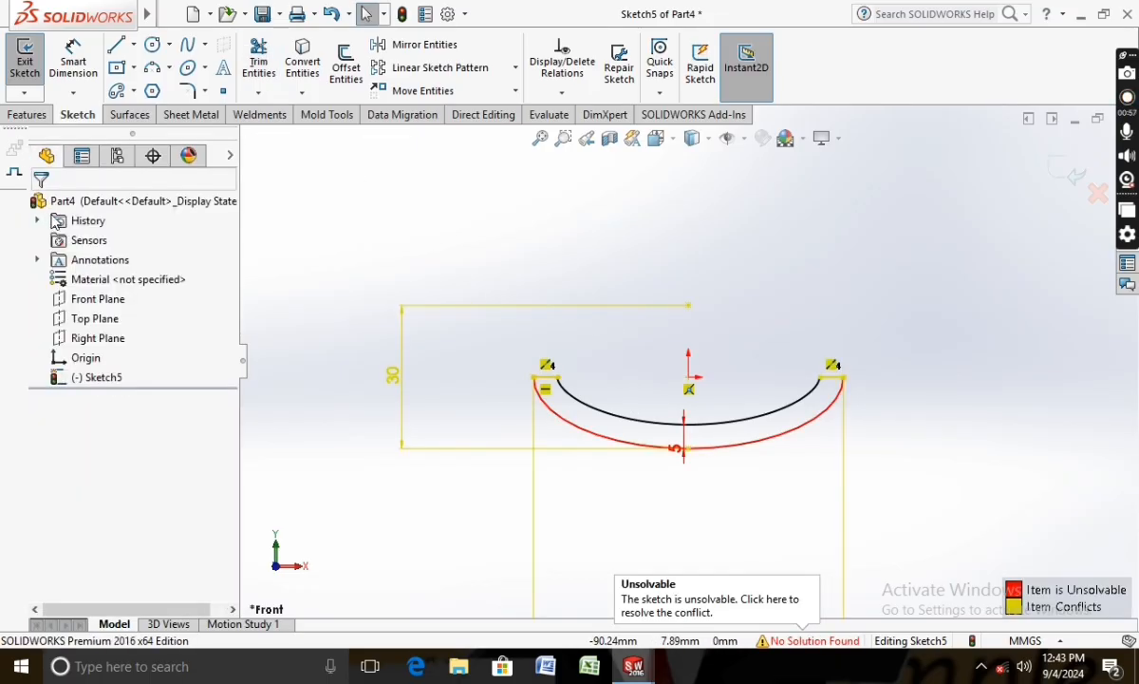
Step: Delete all overdefining and unsolved relations and dimensions from the sketch
{"action": "scroll", "coordinate": [535, 490], "scroll_direction": "up", "scroll_amount": 3}
{"action": "scroll", "coordinate": [678, 404], "scroll_direction": "down", "scroll_amount": 1}
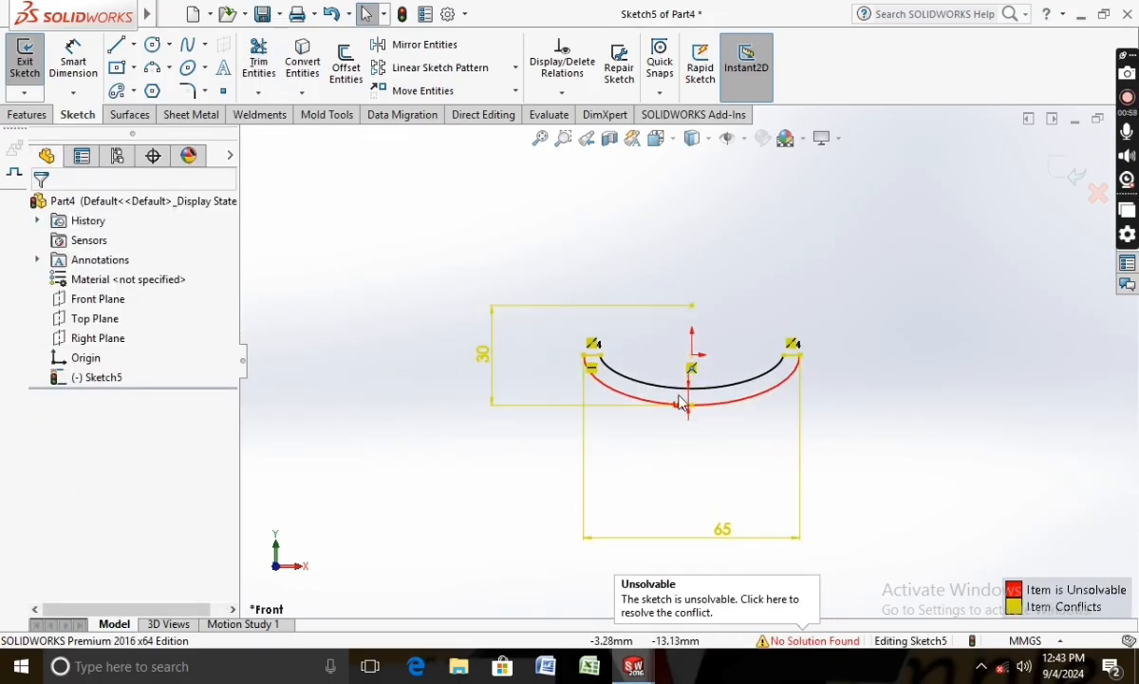
{"action": "left_click", "coordinate": [562, 62]}
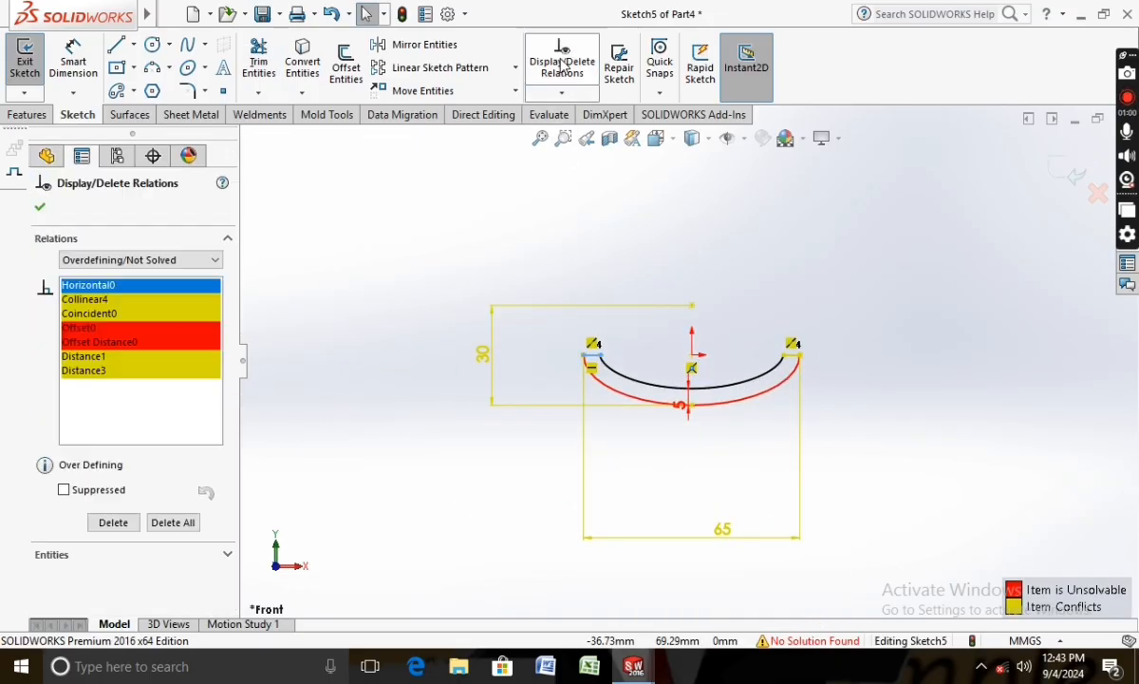
{"action": "left_click", "coordinate": [113, 522]}
{"action": "left_click", "coordinate": [167, 525]}
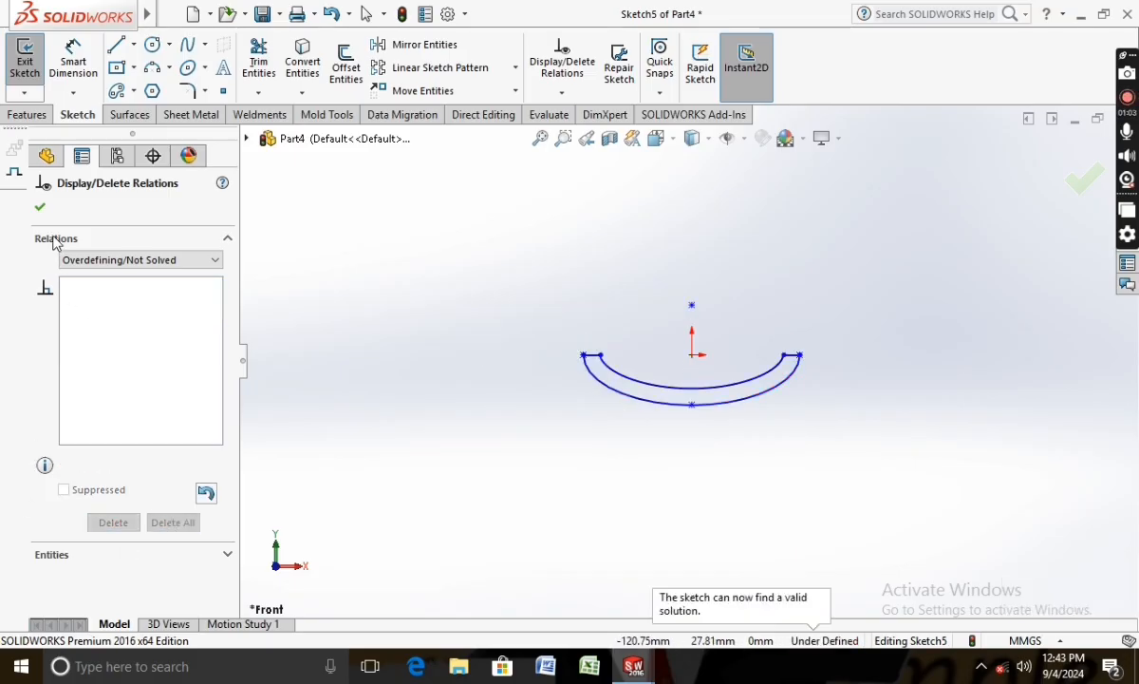
{"action": "left_click", "coordinate": [40, 207]}
Step: Extrude the curved profile as a boss with the Mid Plane end condition and a depth of 25 mm
{"action": "left_click", "coordinate": [28, 114]}
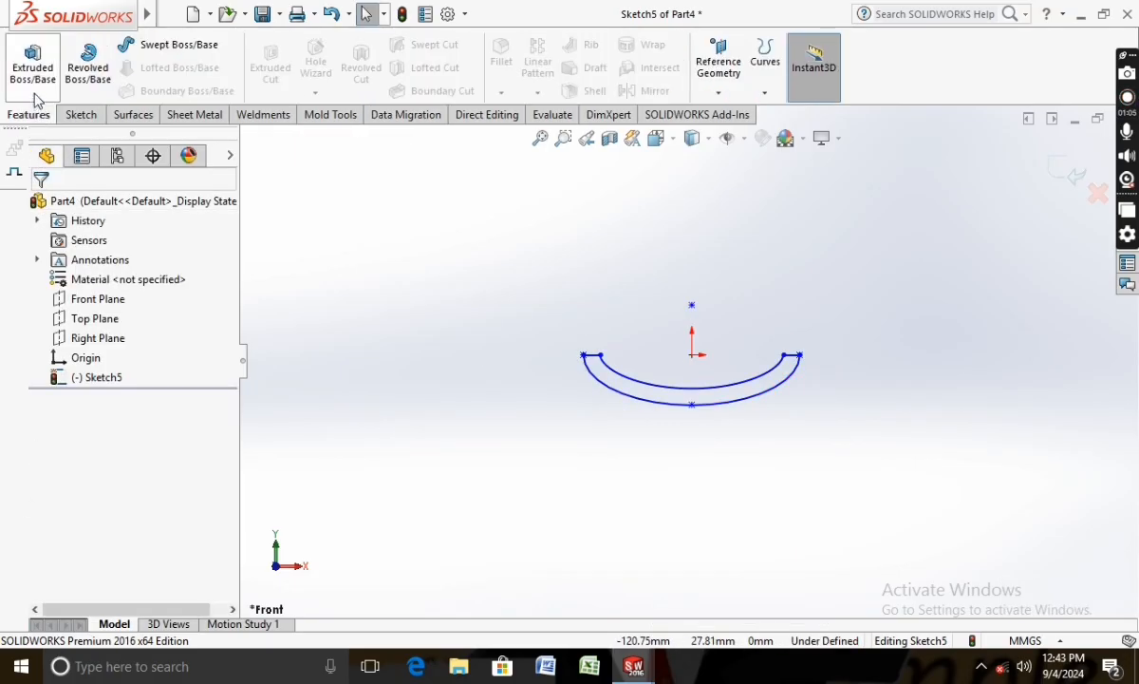
{"action": "left_click", "coordinate": [33, 74]}
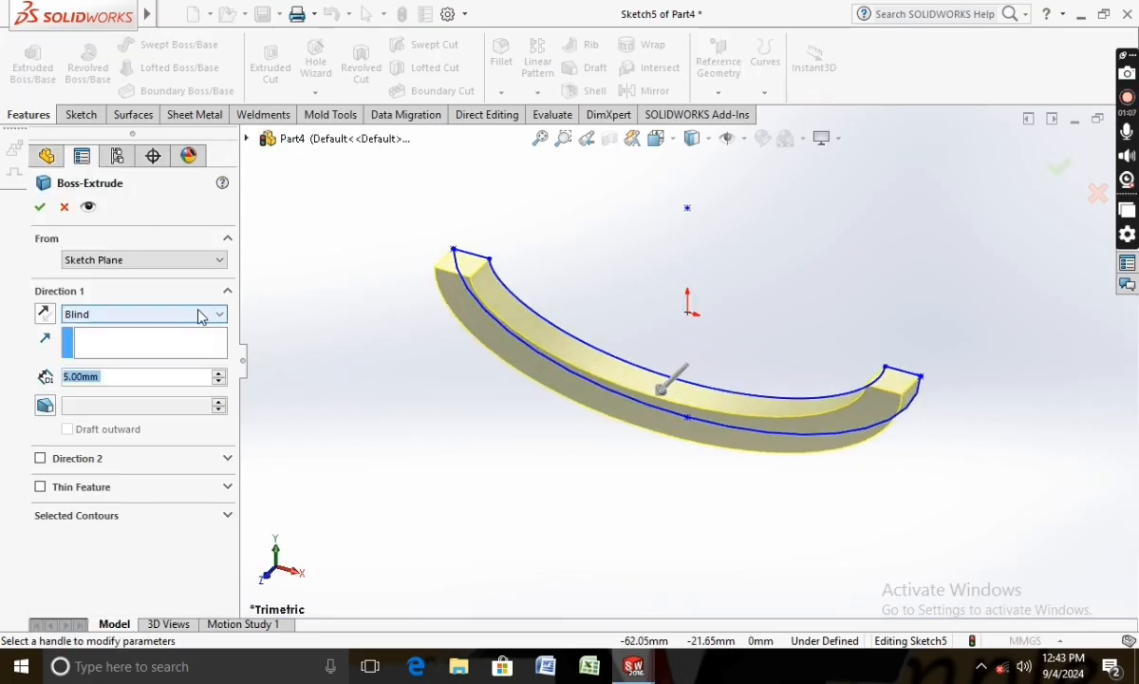
{"action": "left_click", "coordinate": [201, 316]}
{"action": "left_click", "coordinate": [134, 389]}
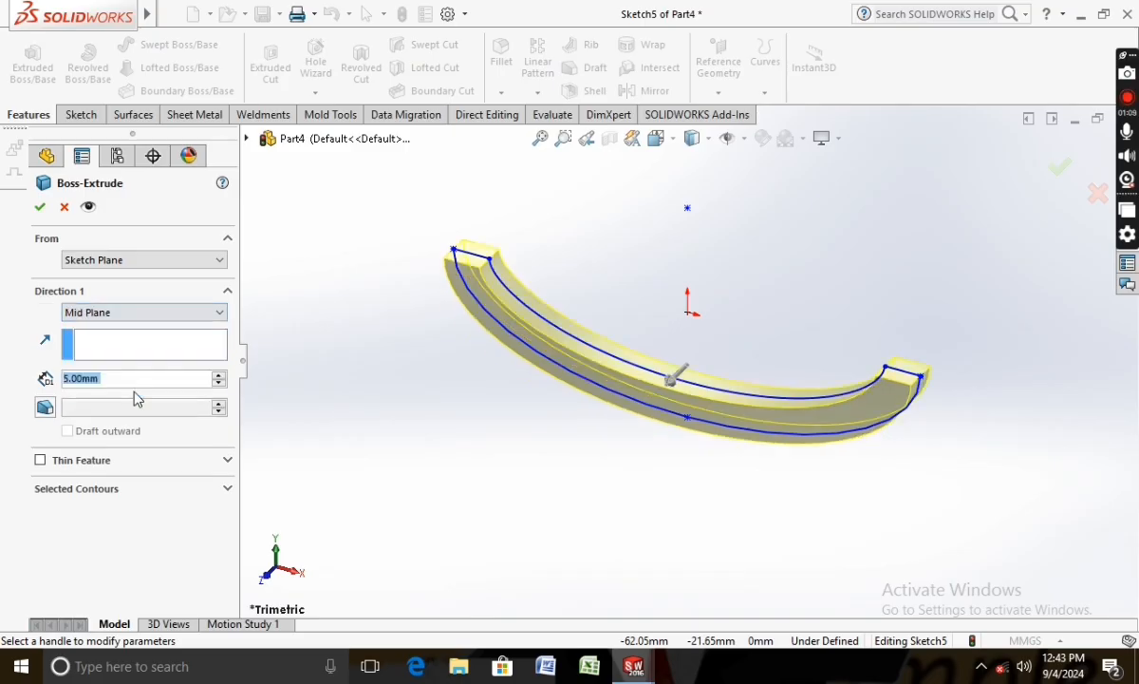
{"action": "type", "text": "25"}
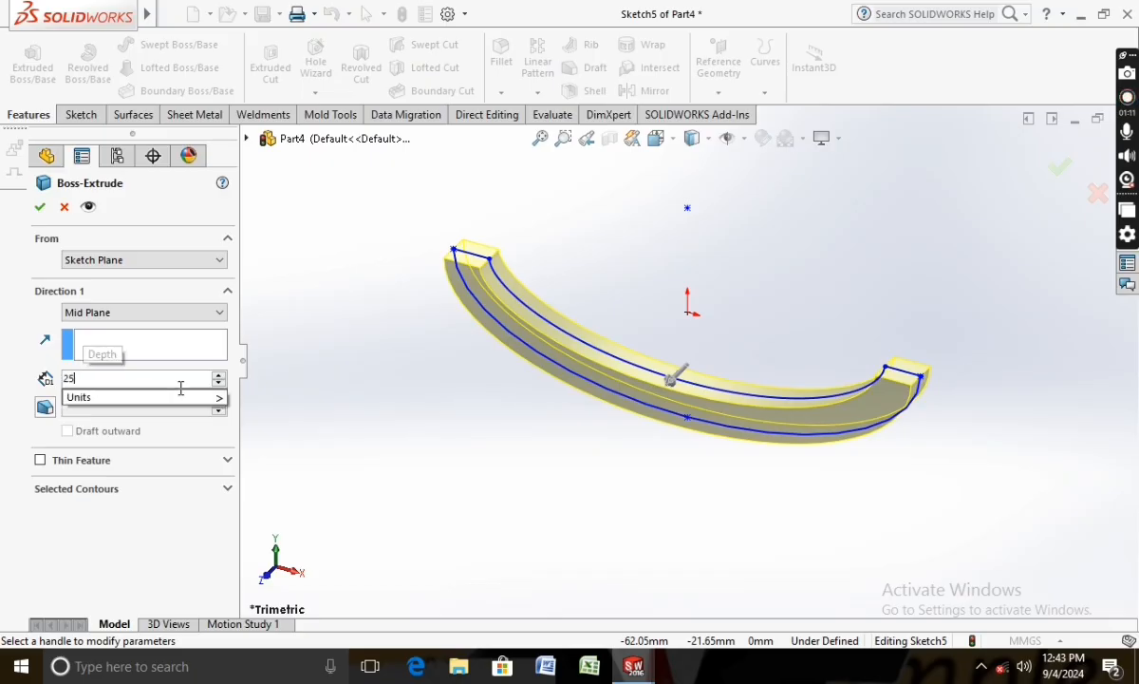
{"action": "key", "text": "Return"}
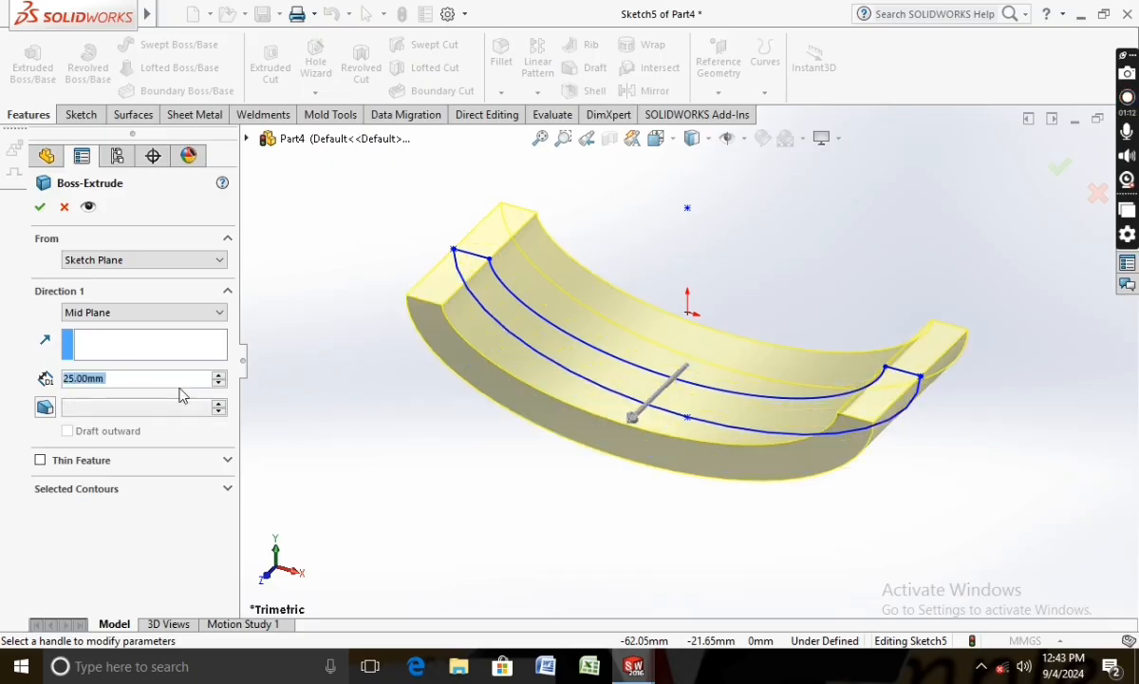
{"action": "left_click", "coordinate": [40, 207]}
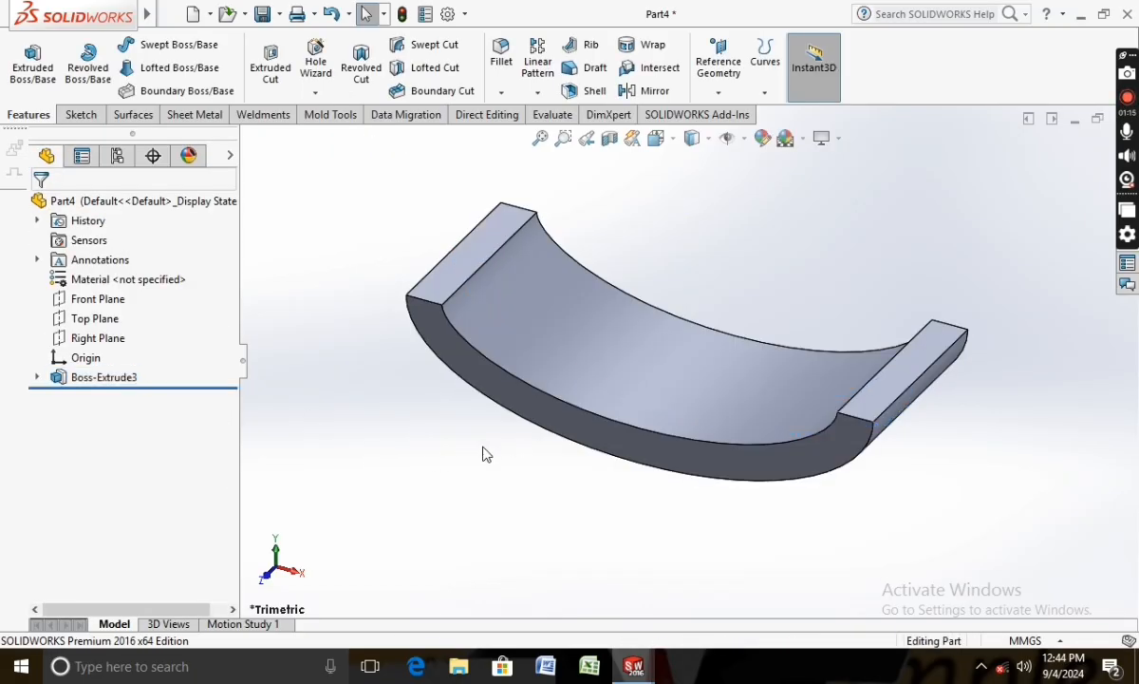
Step: Start a sketch on the Front Plane, viewed normal to it, and convert the body's outer lower curved edge into it
{"action": "right_click", "coordinate": [95, 297]}
{"action": "left_click", "coordinate": [165, 272]}
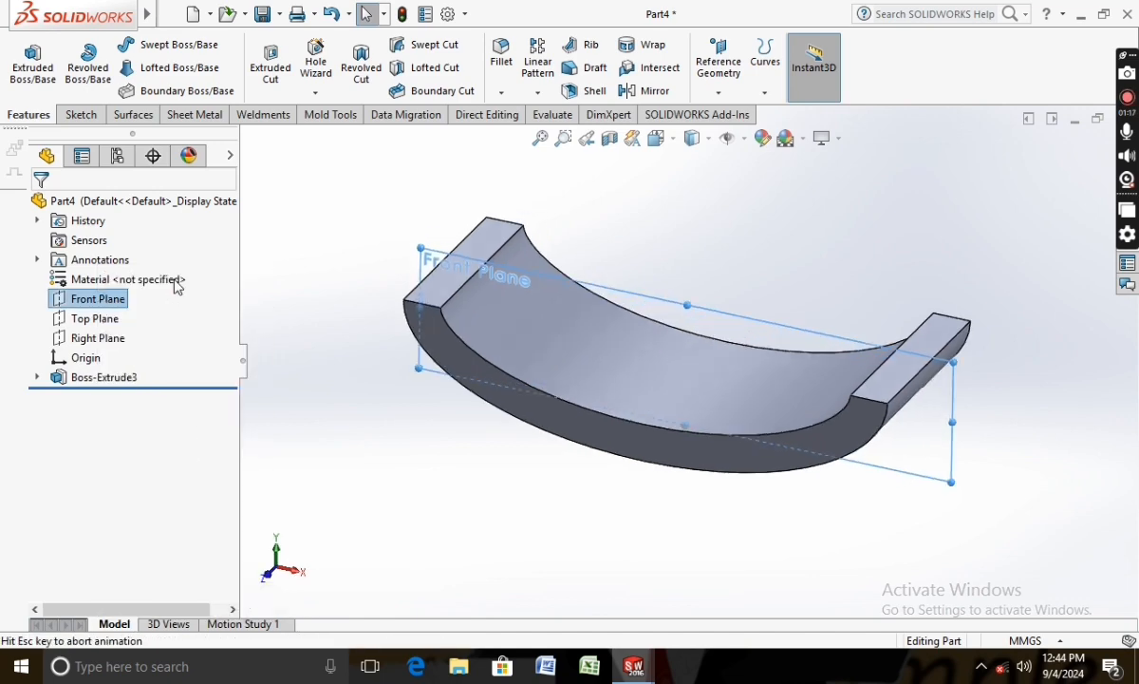
{"action": "left_click", "coordinate": [81, 115]}
{"action": "left_click", "coordinate": [24, 62]}
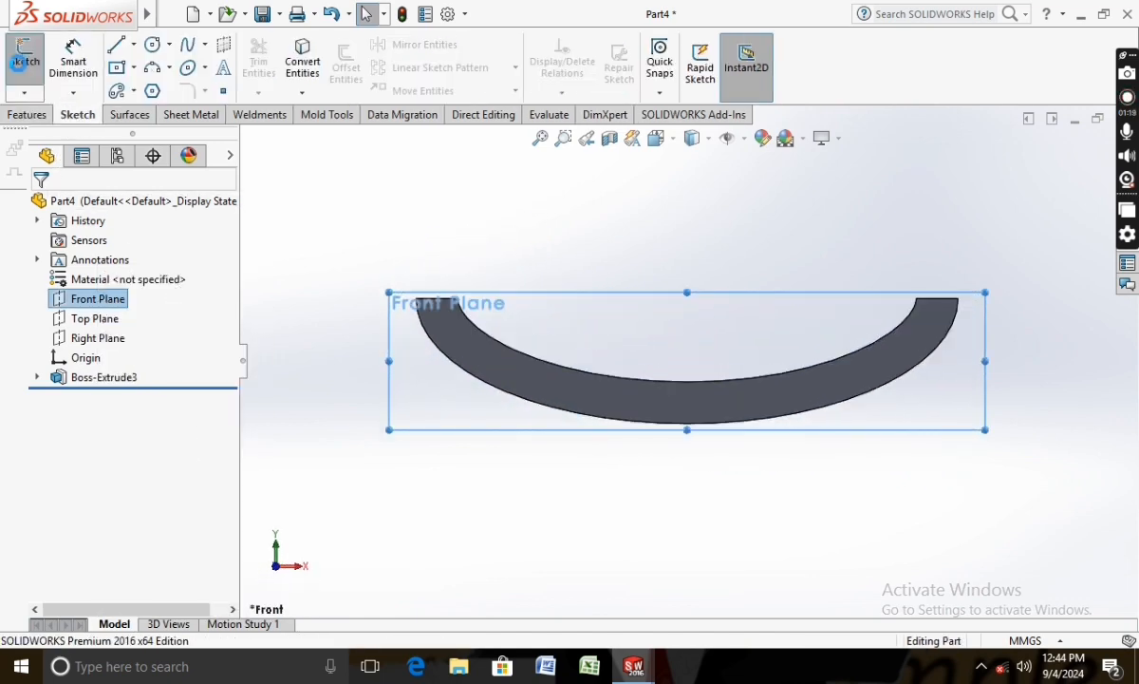
{"action": "left_click", "coordinate": [303, 64]}
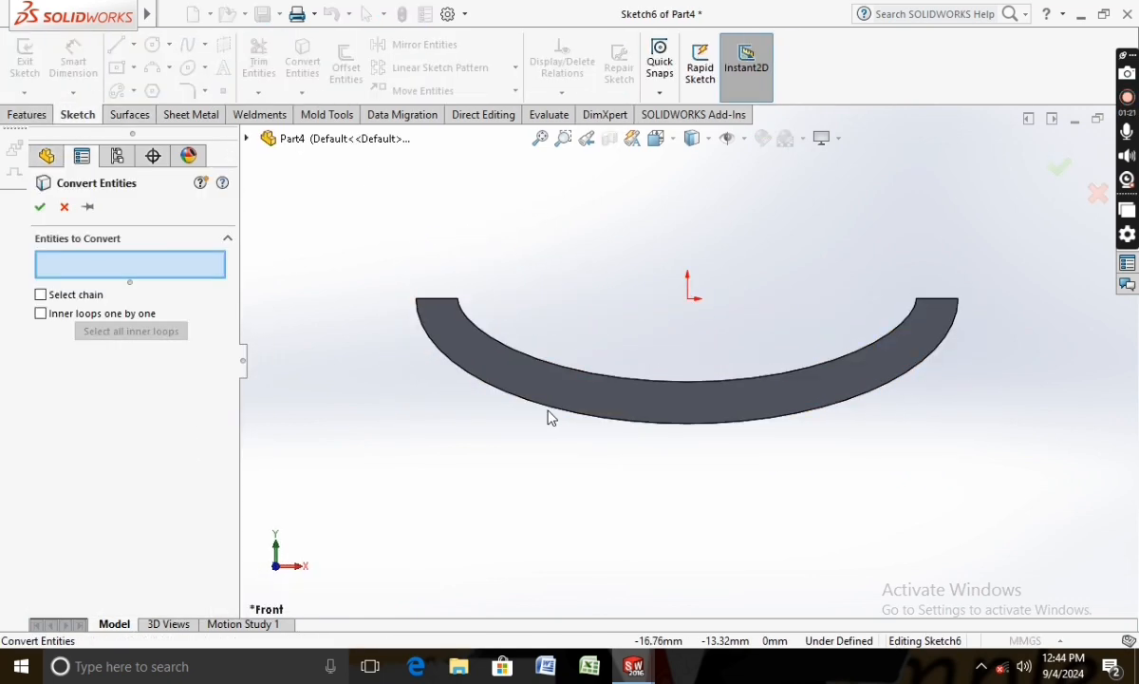
{"action": "left_click", "coordinate": [553, 416]}
{"action": "left_click", "coordinate": [40, 208]}
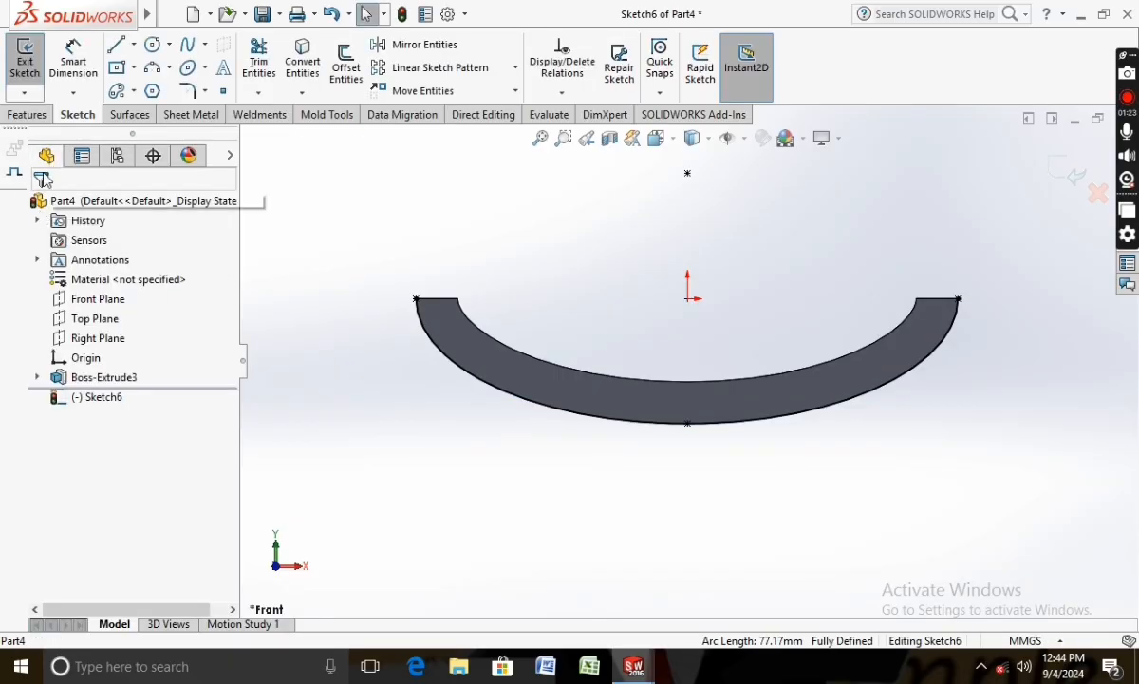
Step: Sketch two consecutive vertical lines, about 53 and 17 mm long, down from the curved edge's lowest point, and a horizontal line rightward from their junction
{"action": "left_click", "coordinate": [116, 46]}
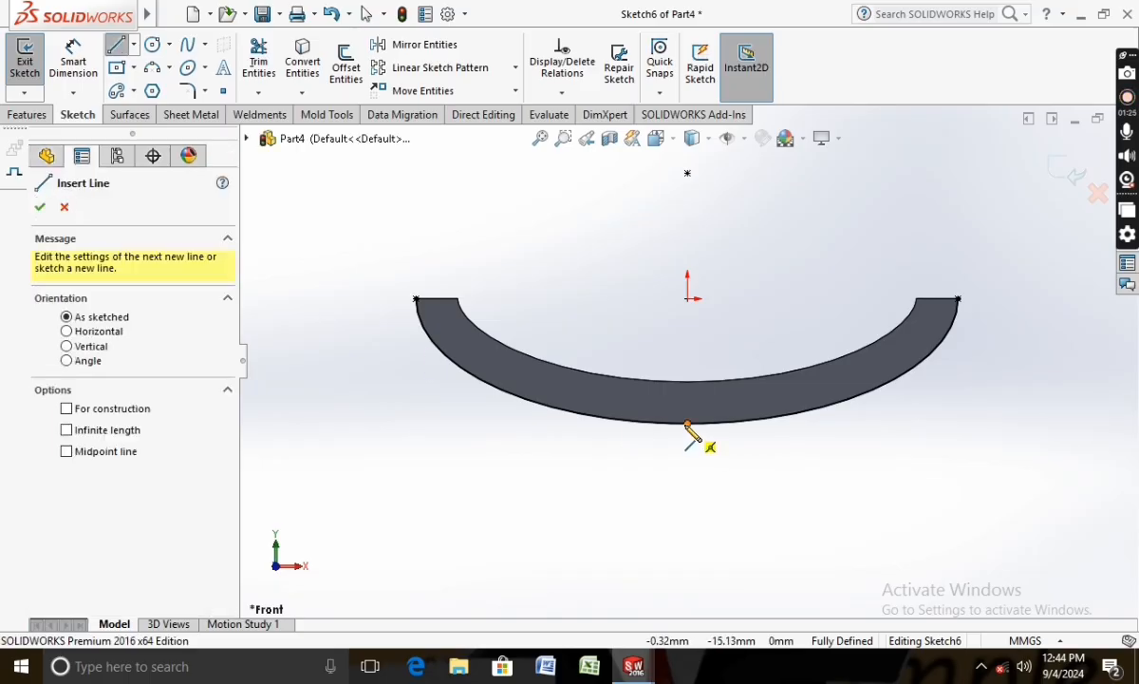
{"action": "left_click", "coordinate": [687, 425]}
{"action": "scroll", "coordinate": [692, 521], "scroll_direction": "up", "scroll_amount": 2}
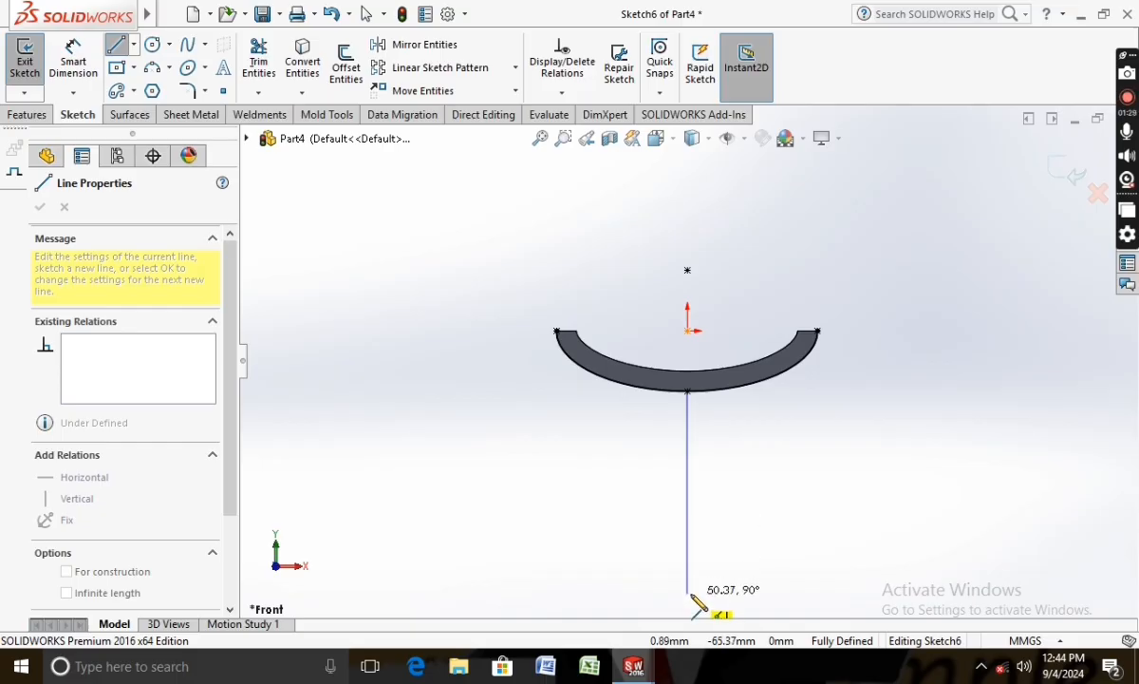
{"action": "scroll", "coordinate": [692, 601], "scroll_direction": "up", "scroll_amount": 1}
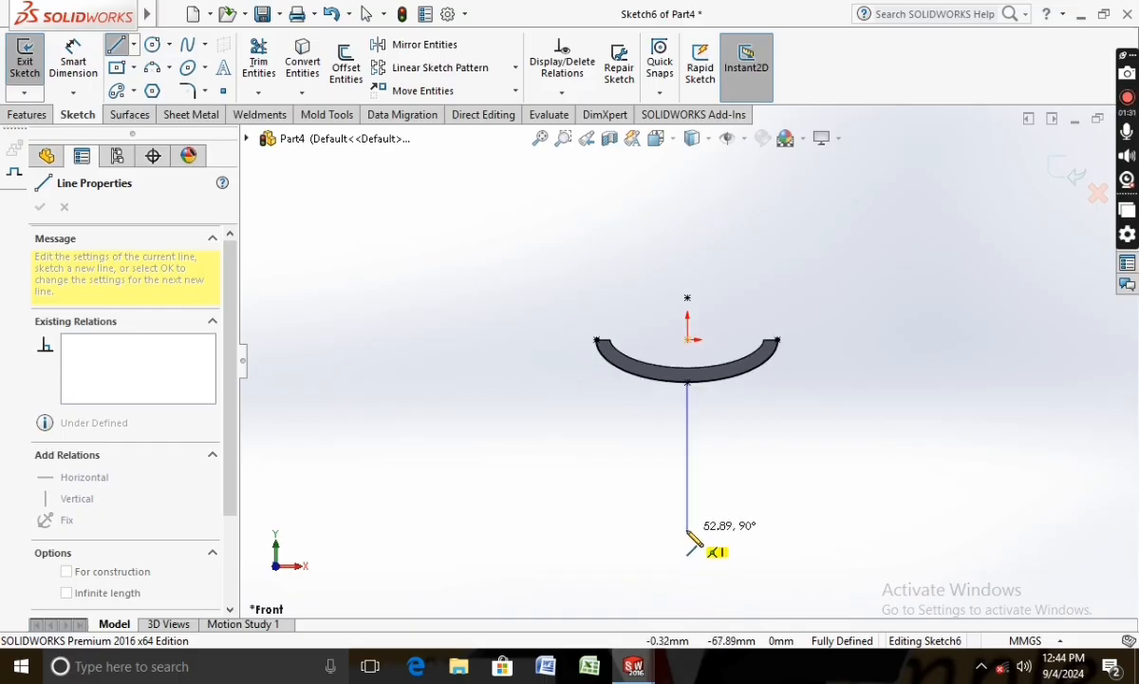
{"action": "left_click", "coordinate": [687, 529]}
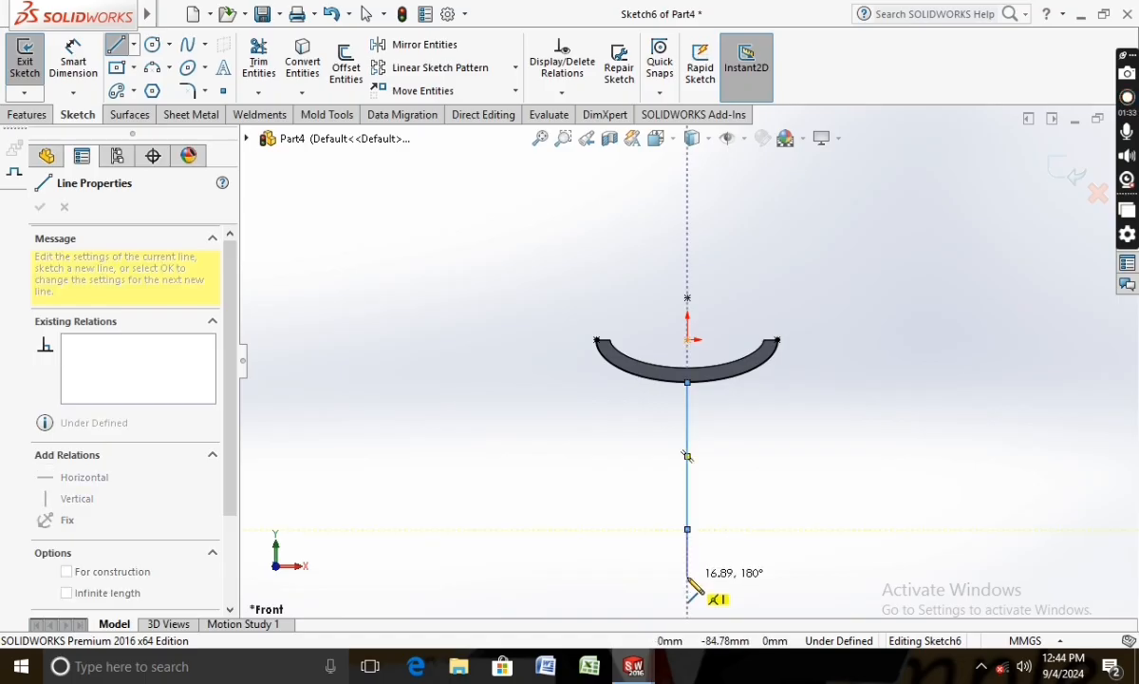
{"action": "left_click", "coordinate": [688, 577]}
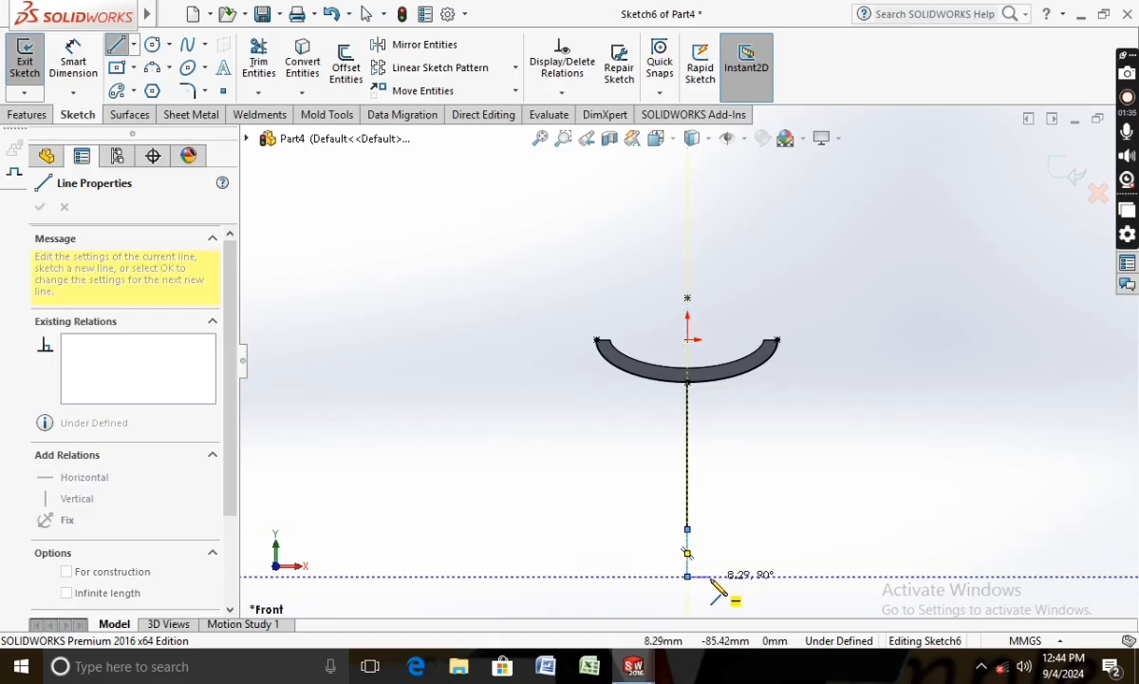
{"action": "key", "text": "Escape"}
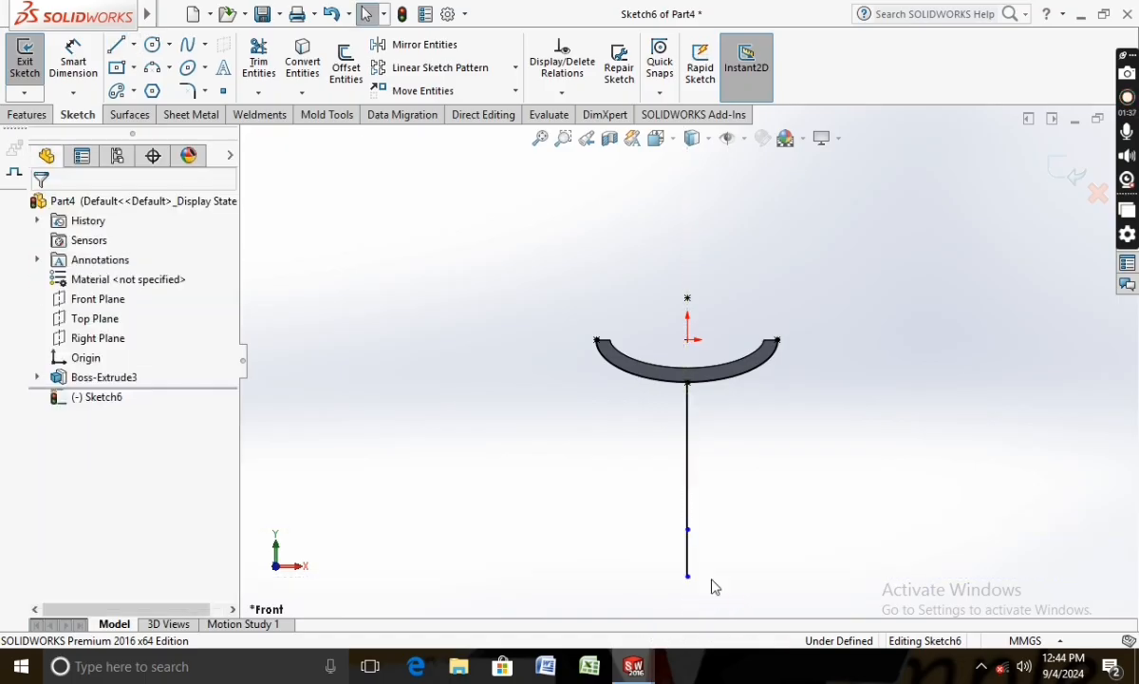
{"action": "left_click", "coordinate": [115, 44]}
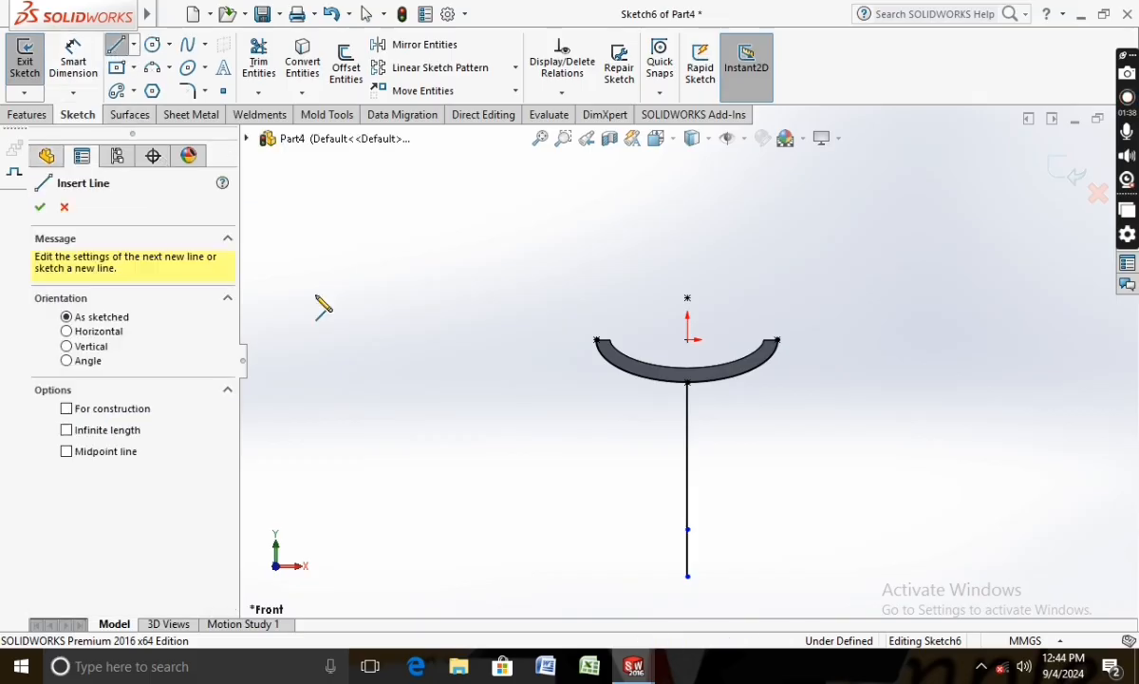
{"action": "left_click", "coordinate": [687, 529]}
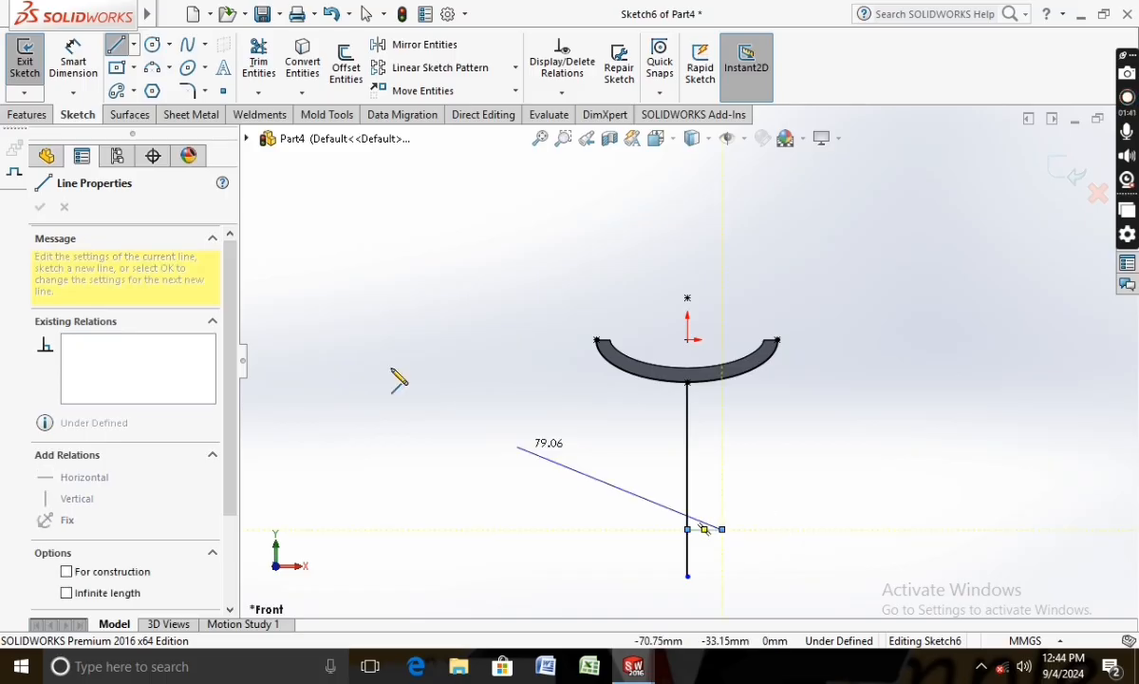
Step: Dimension the upper vertical line below the curved body to a length of 55 mm
{"action": "left_click", "coordinate": [73, 61]}
{"action": "left_click", "coordinate": [688, 480]}
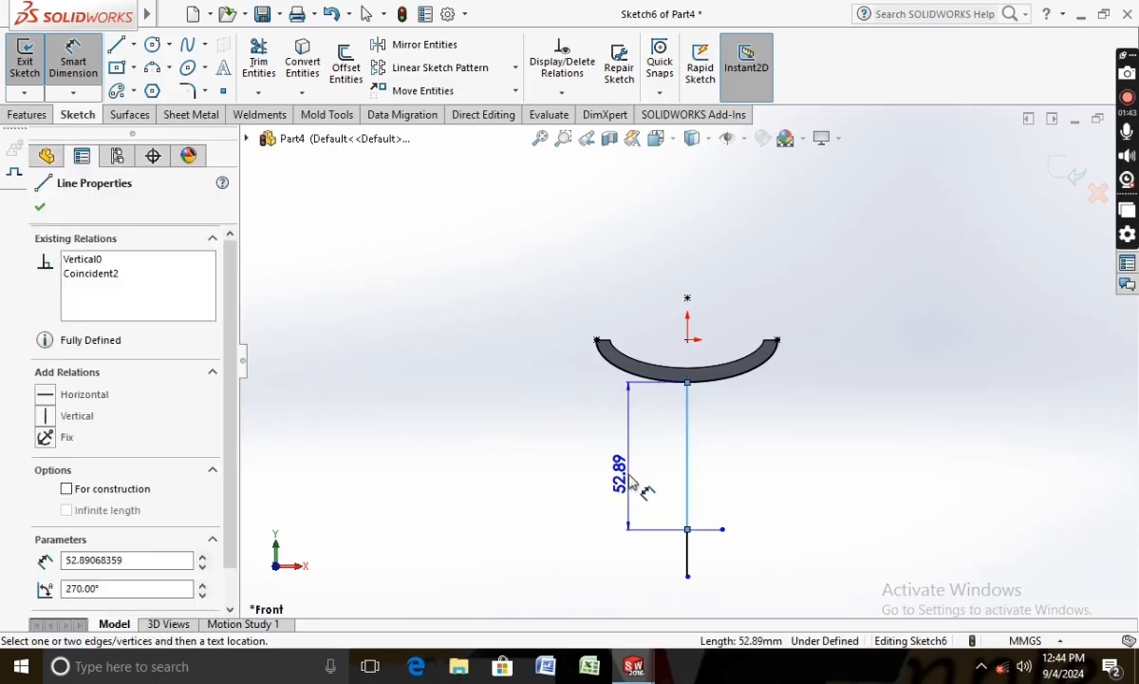
{"action": "left_click", "coordinate": [631, 482]}
{"action": "type", "text": "55"}
{"action": "key", "text": "Return"}
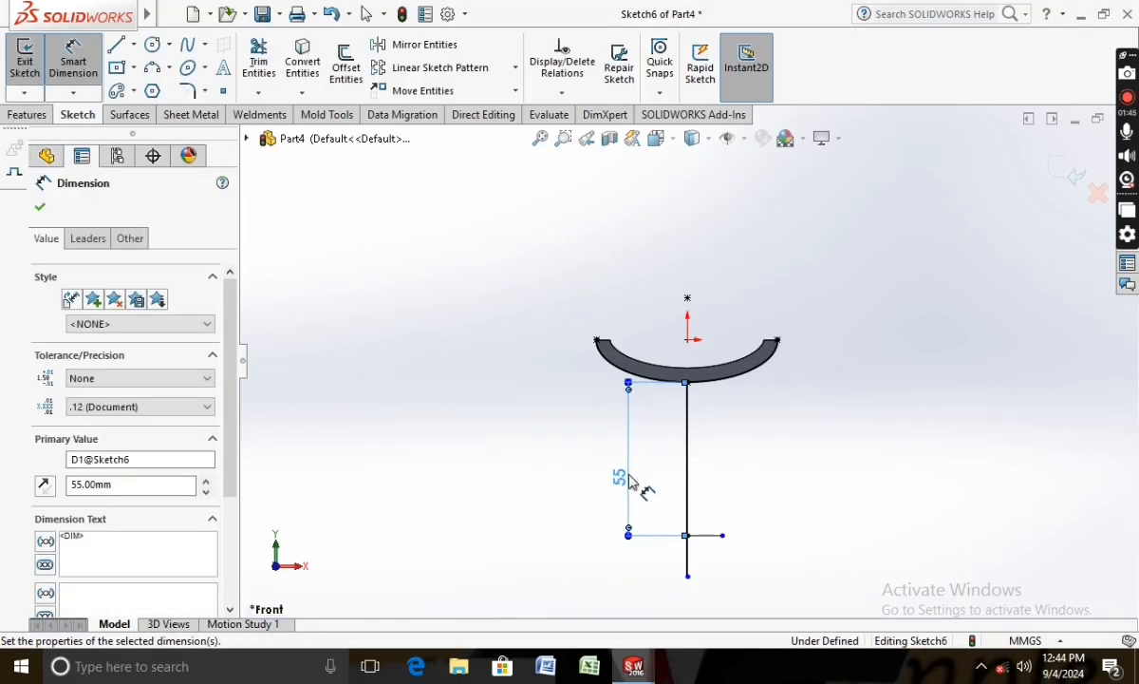
Step: Dimension the short horizontal line and the lower vertical line to 10 mm each
{"action": "left_click", "coordinate": [714, 535]}
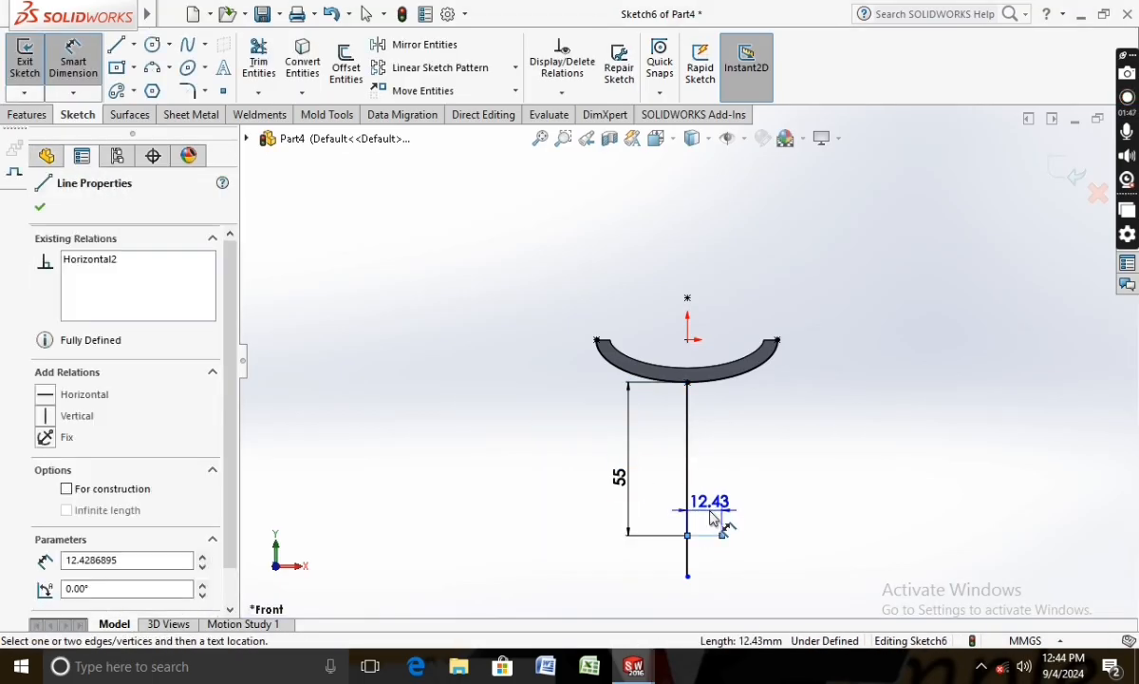
{"action": "left_click", "coordinate": [714, 517]}
{"action": "type", "text": "10"}
{"action": "key", "text": "Return"}
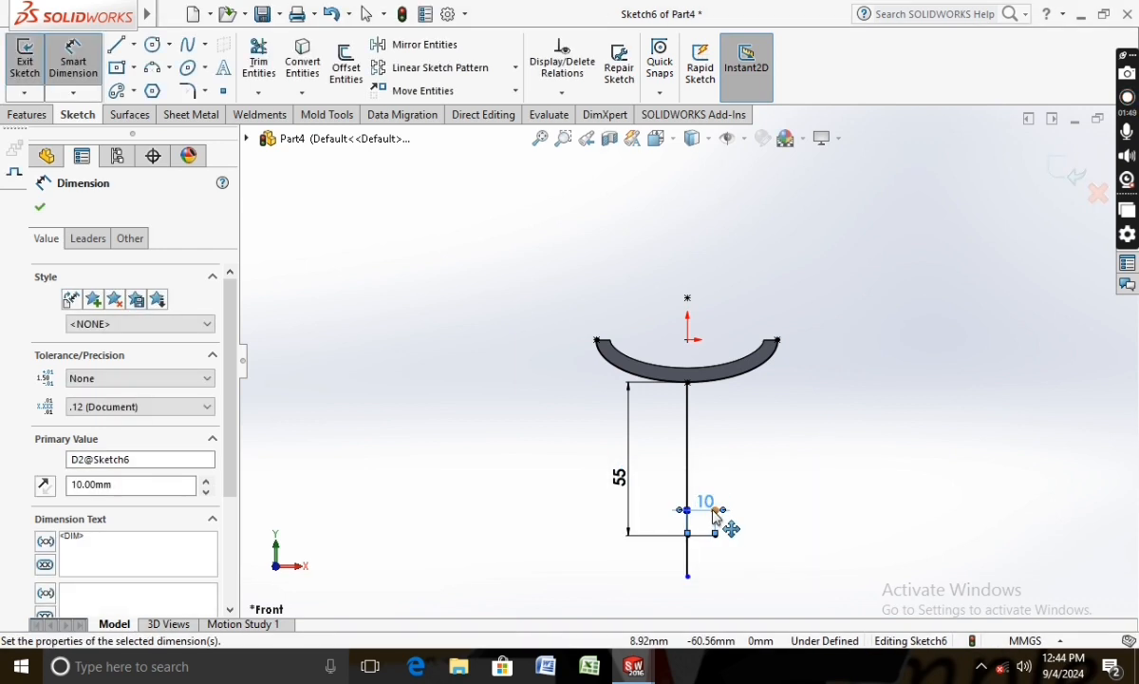
{"action": "left_click", "coordinate": [688, 560]}
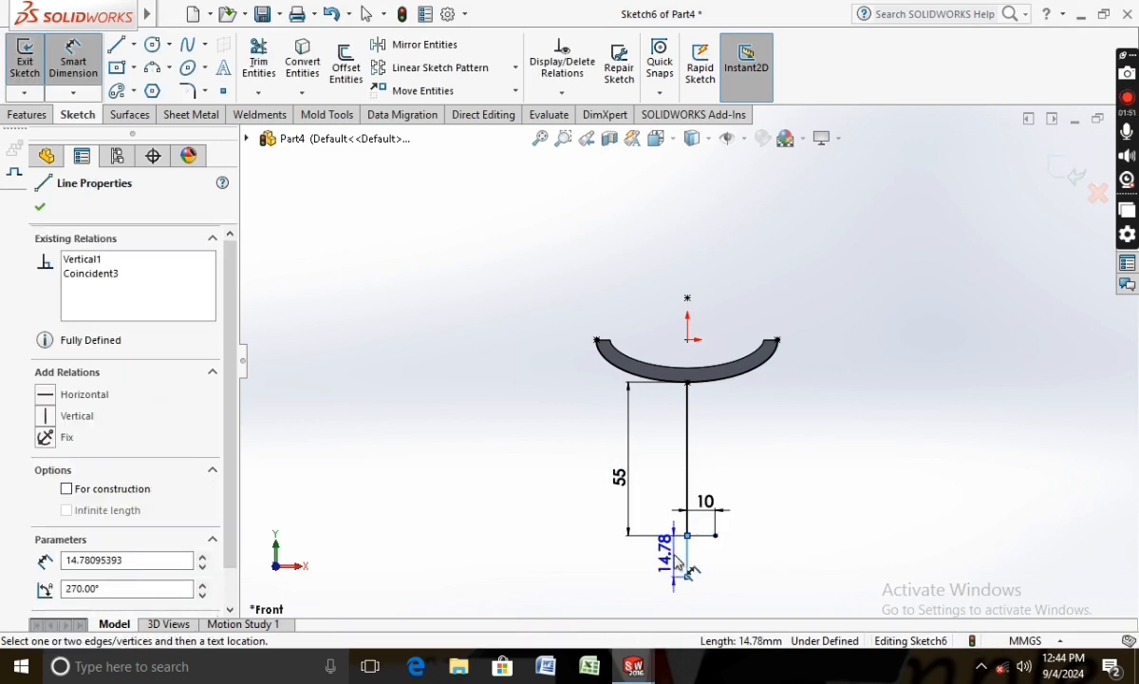
{"action": "left_click", "coordinate": [679, 560]}
{"action": "type", "text": "10"}
{"action": "key", "text": "Return"}
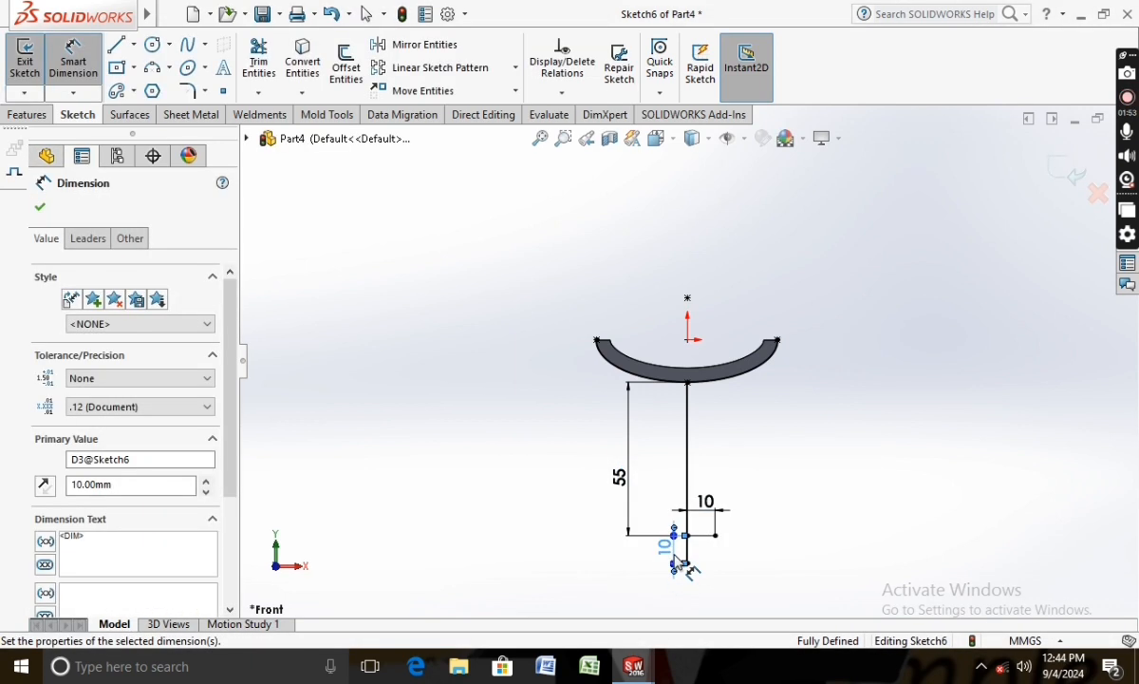
Step: Sketch two circles of 10 mm radius through the lines' junction, centred on the free ends of the horizontal and lower vertical lines
{"action": "scroll", "coordinate": [692, 598], "scroll_direction": "down", "scroll_amount": 3}
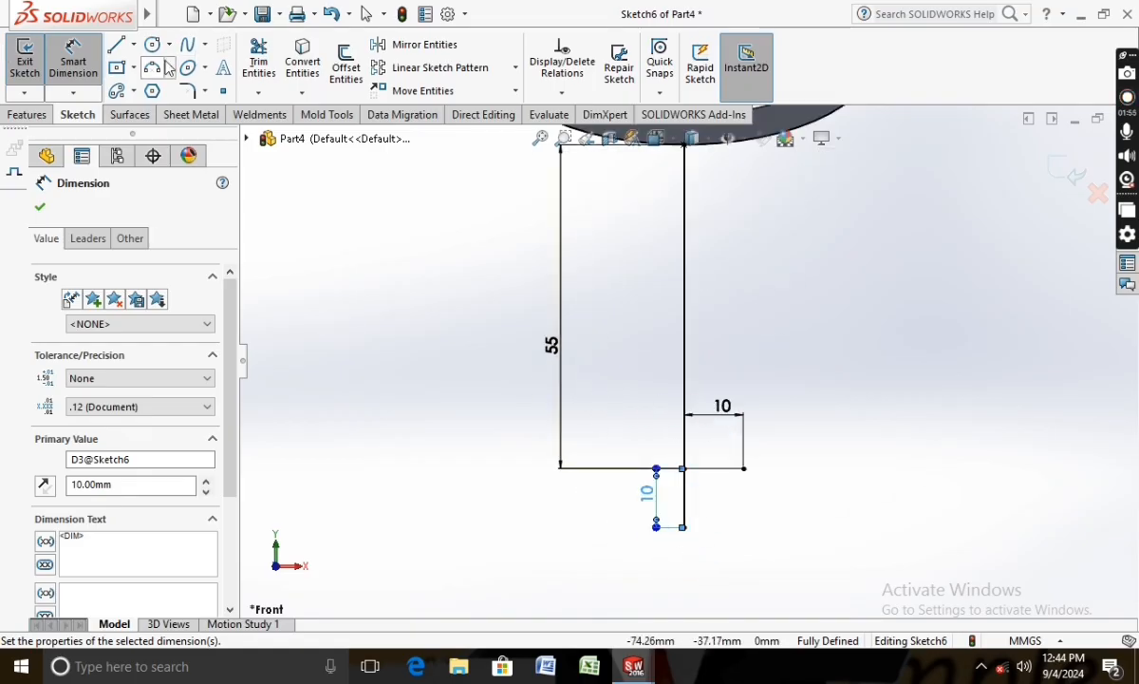
{"action": "left_click", "coordinate": [151, 45]}
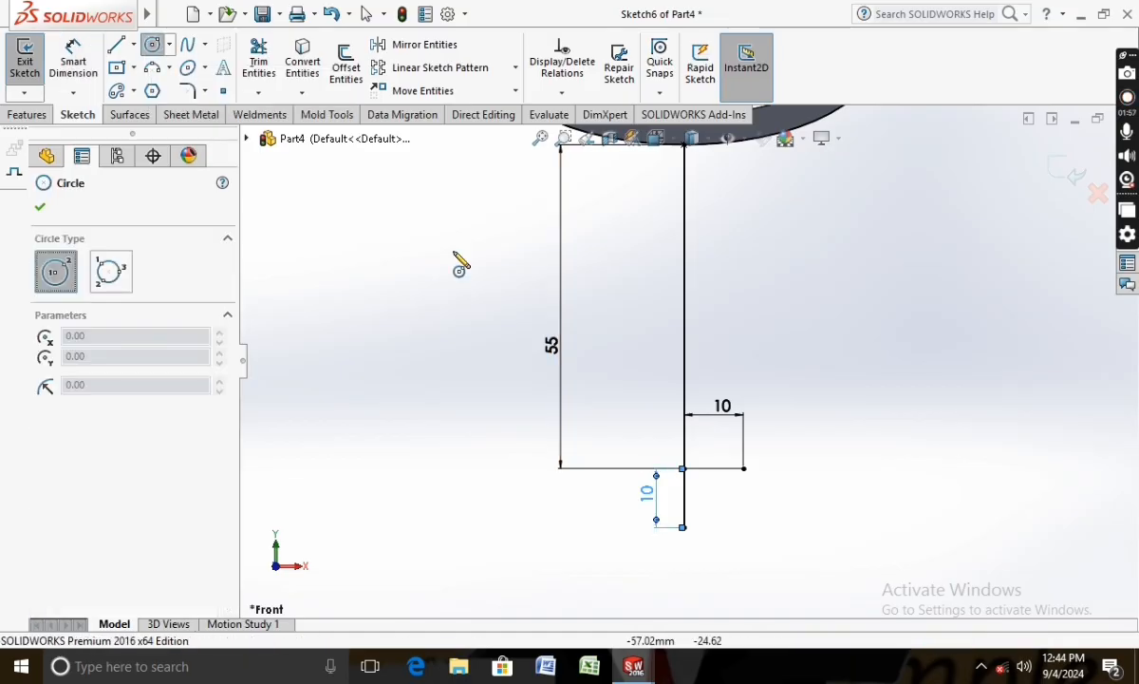
{"action": "left_click", "coordinate": [743, 469]}
{"action": "left_click", "coordinate": [688, 471]}
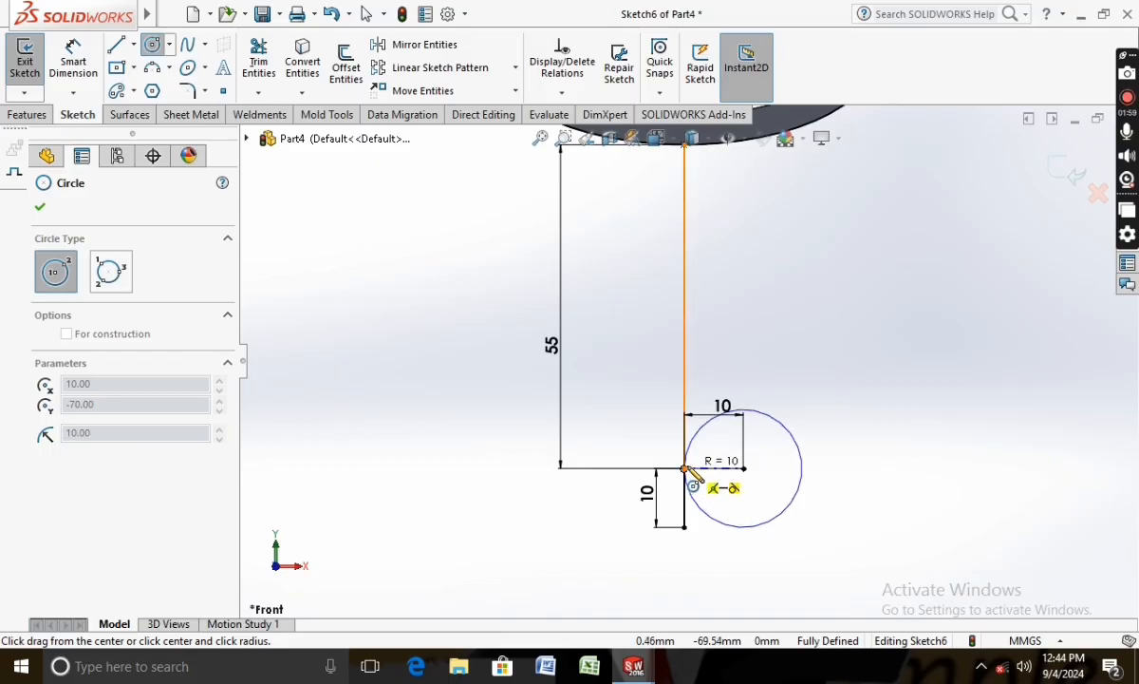
{"action": "left_click", "coordinate": [684, 528]}
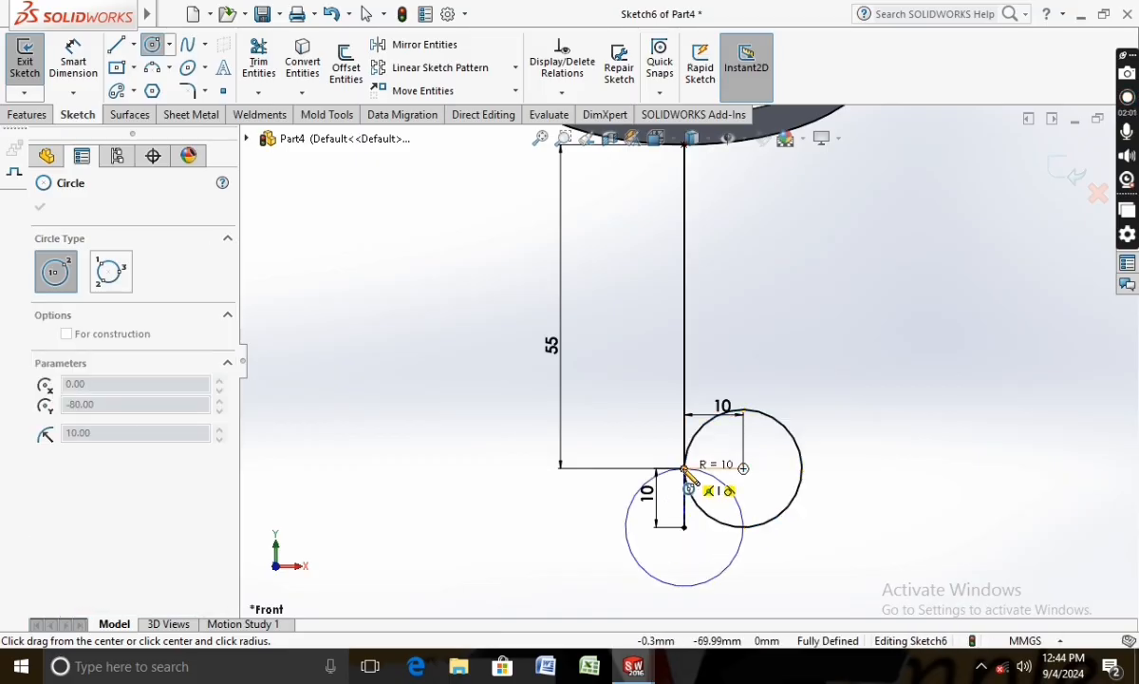
{"action": "left_click", "coordinate": [682, 470]}
Step: Extend the lower vertical line down to the bottom of the lower circle
{"action": "left_click", "coordinate": [258, 92]}
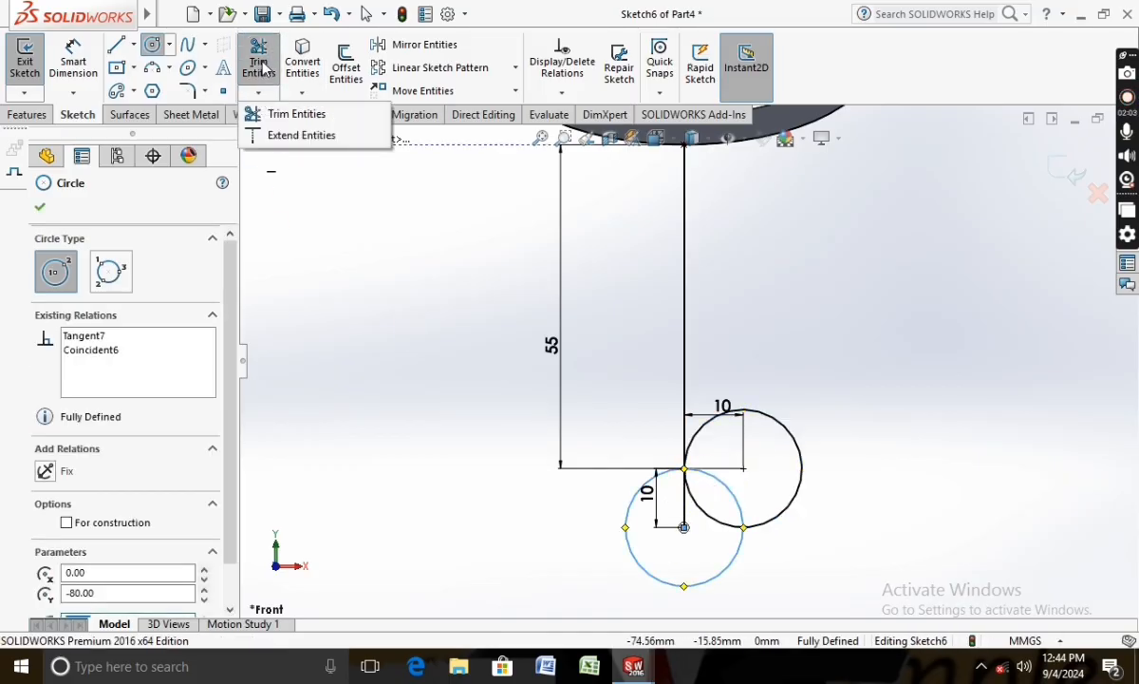
{"action": "left_click", "coordinate": [285, 135]}
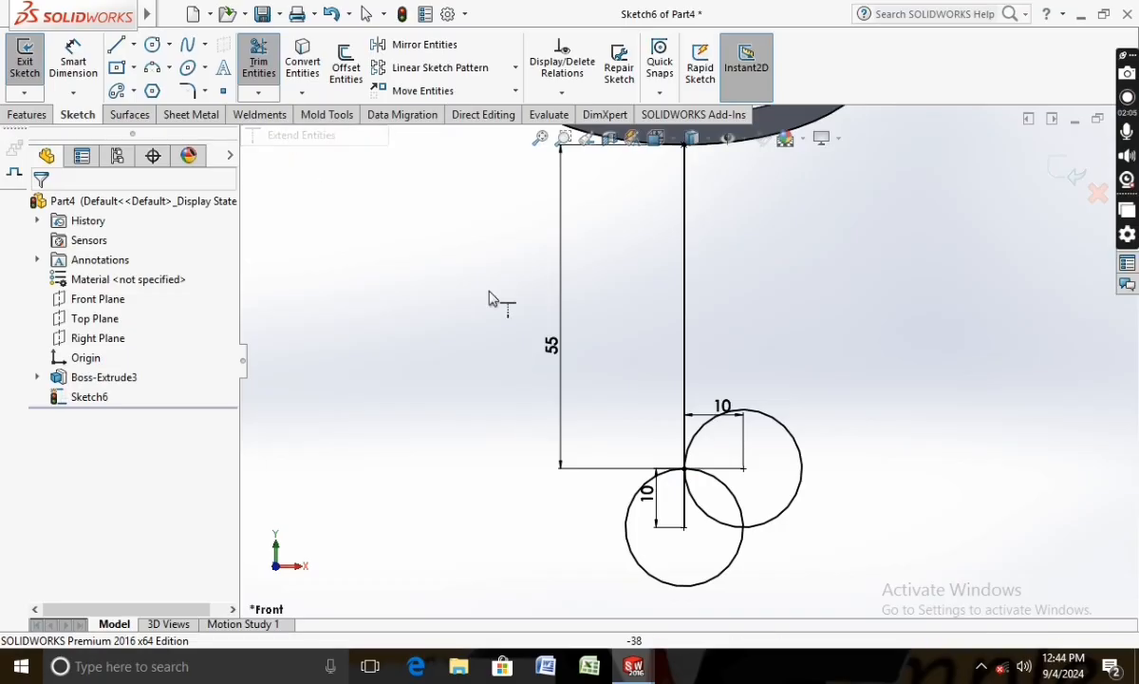
{"action": "left_click", "coordinate": [684, 513]}
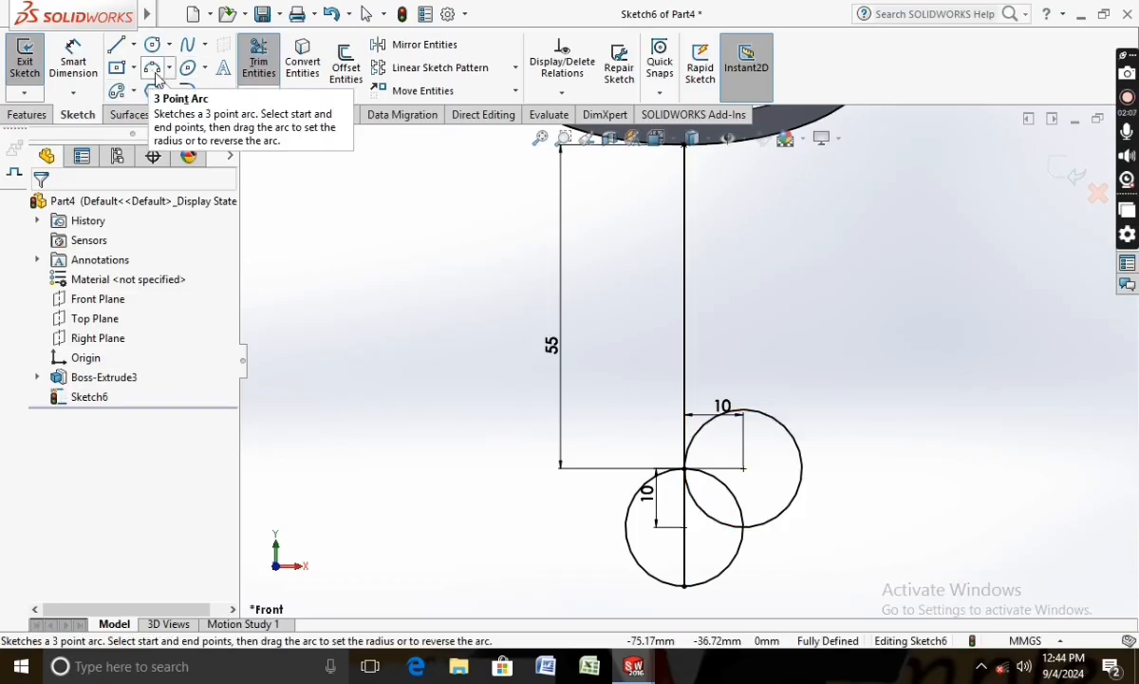
Step: Sketch a vertical line from the top of the right circle up to the body's lower curved edge
{"action": "left_click", "coordinate": [116, 44]}
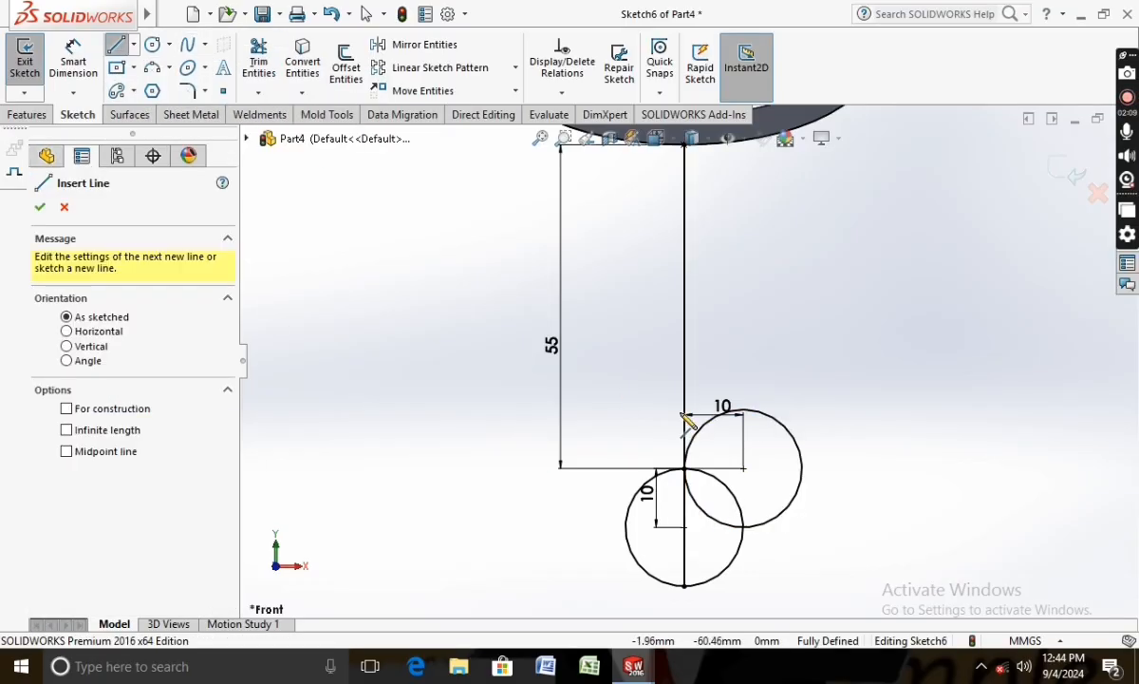
{"action": "left_click", "coordinate": [744, 411]}
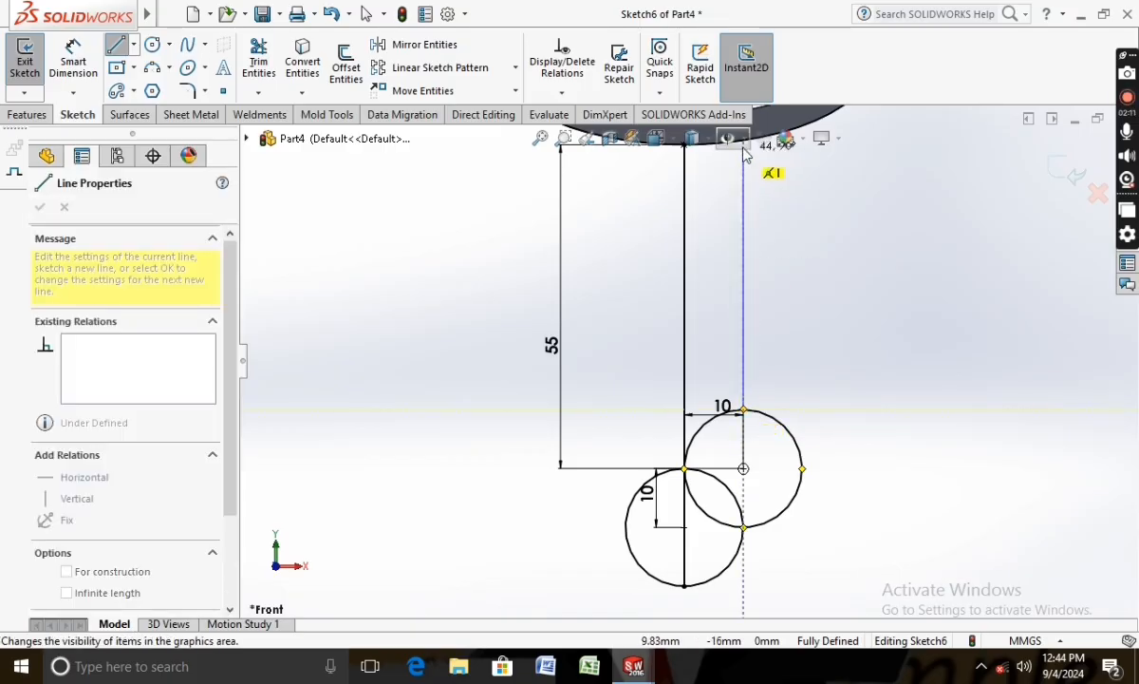
{"action": "scroll", "coordinate": [768, 183], "scroll_direction": "up", "scroll_amount": 4}
{"action": "scroll", "coordinate": [771, 234], "scroll_direction": "down", "scroll_amount": 6}
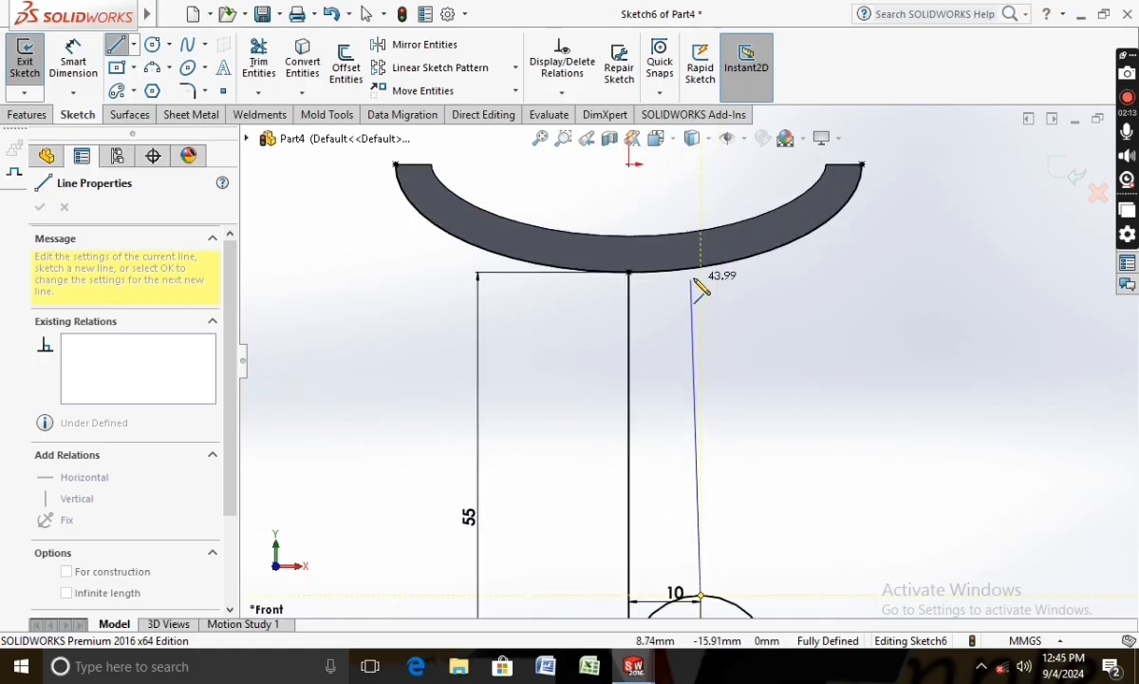
{"action": "left_click", "coordinate": [702, 268]}
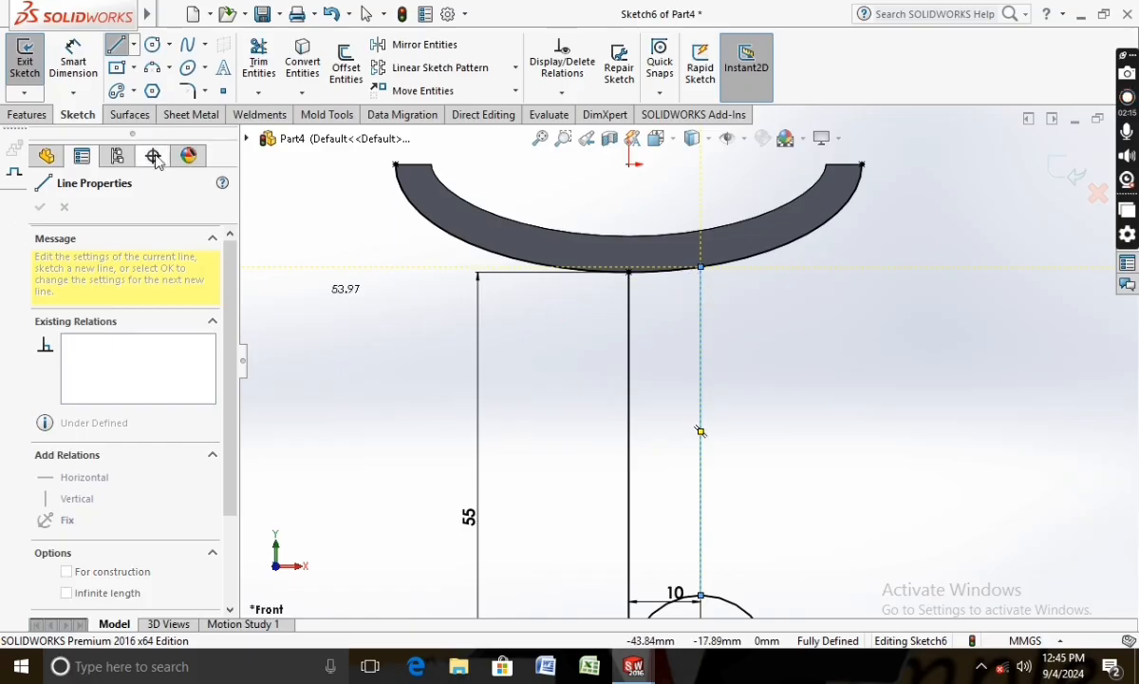
Step: Sketch a nearly straight three-point arc joining the right circle's lower right side to the lower circle's lower right side
{"action": "left_click", "coordinate": [152, 69]}
{"action": "scroll", "coordinate": [750, 475], "scroll_direction": "up", "scroll_amount": 3}
{"action": "scroll", "coordinate": [619, 527], "scroll_direction": "down", "scroll_amount": 5}
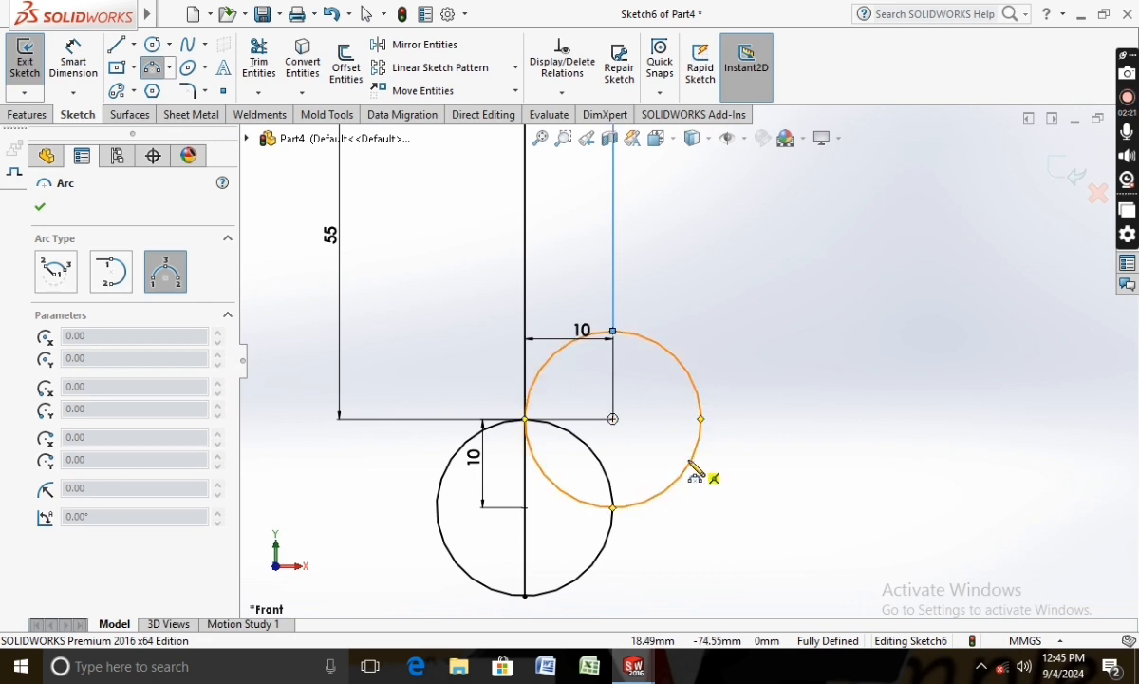
{"action": "left_click", "coordinate": [692, 462]}
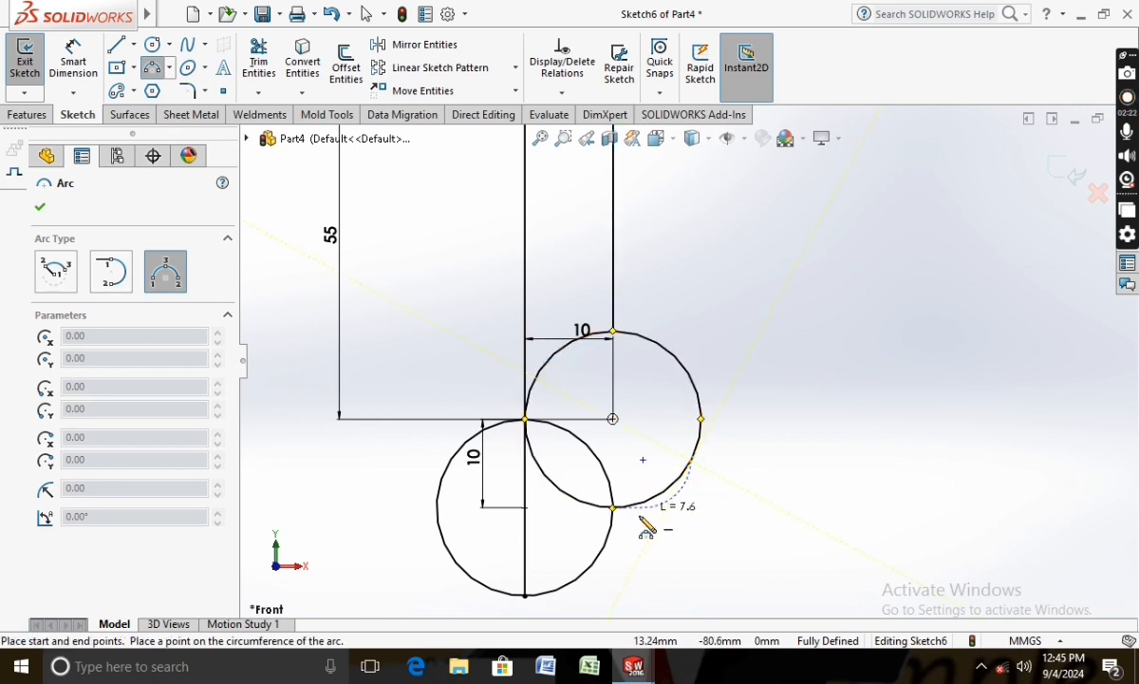
{"action": "left_click", "coordinate": [592, 570]}
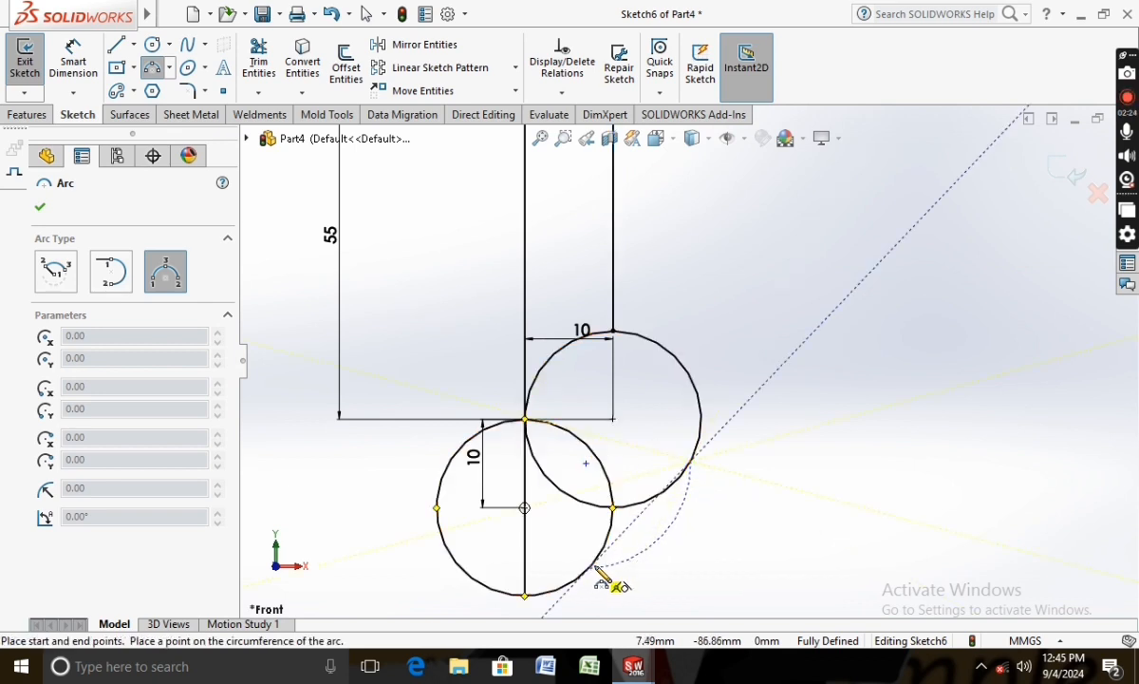
{"action": "left_click", "coordinate": [637, 526]}
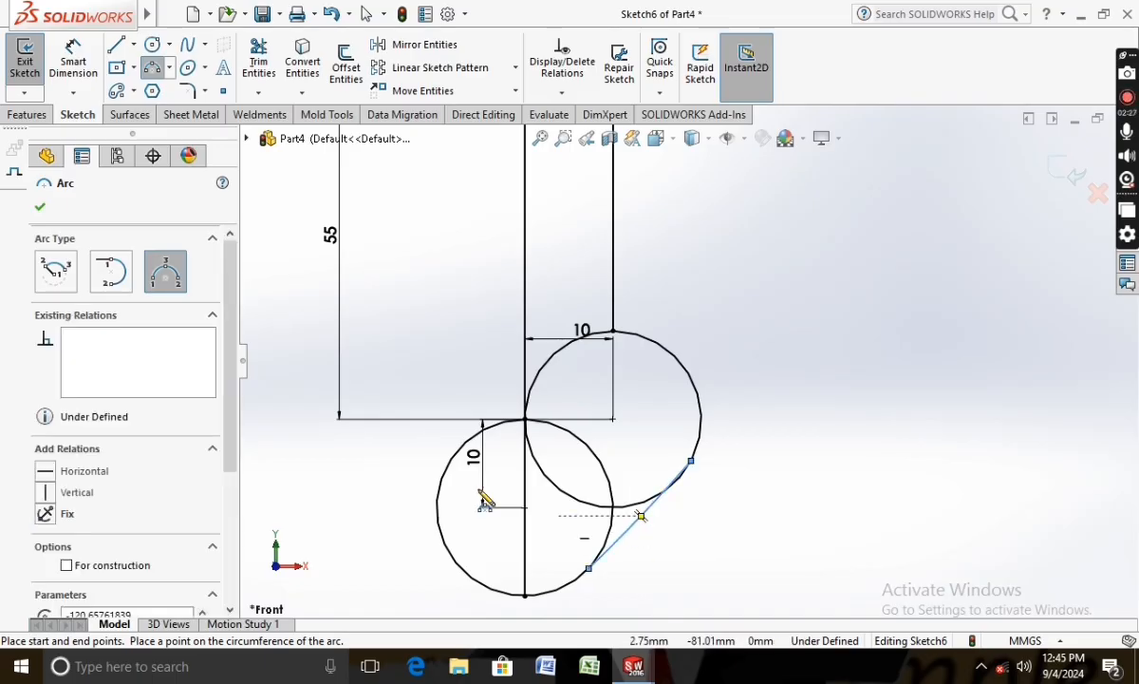
{"action": "left_click", "coordinate": [41, 208]}
Step: Power-trim the lower circle's left half and the right circle's lower segments between the joining arc and the circles' intersection
{"action": "left_click", "coordinate": [259, 62]}
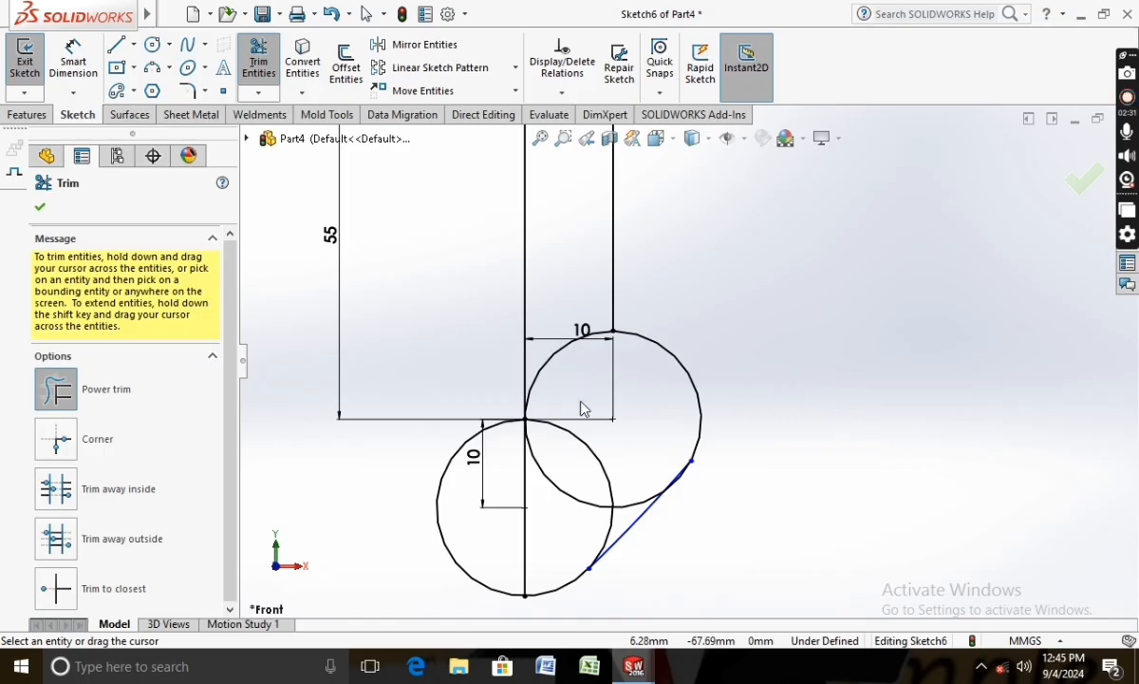
{"action": "left_click_drag", "start_coordinate": [387, 485], "coordinate": [443, 499]}
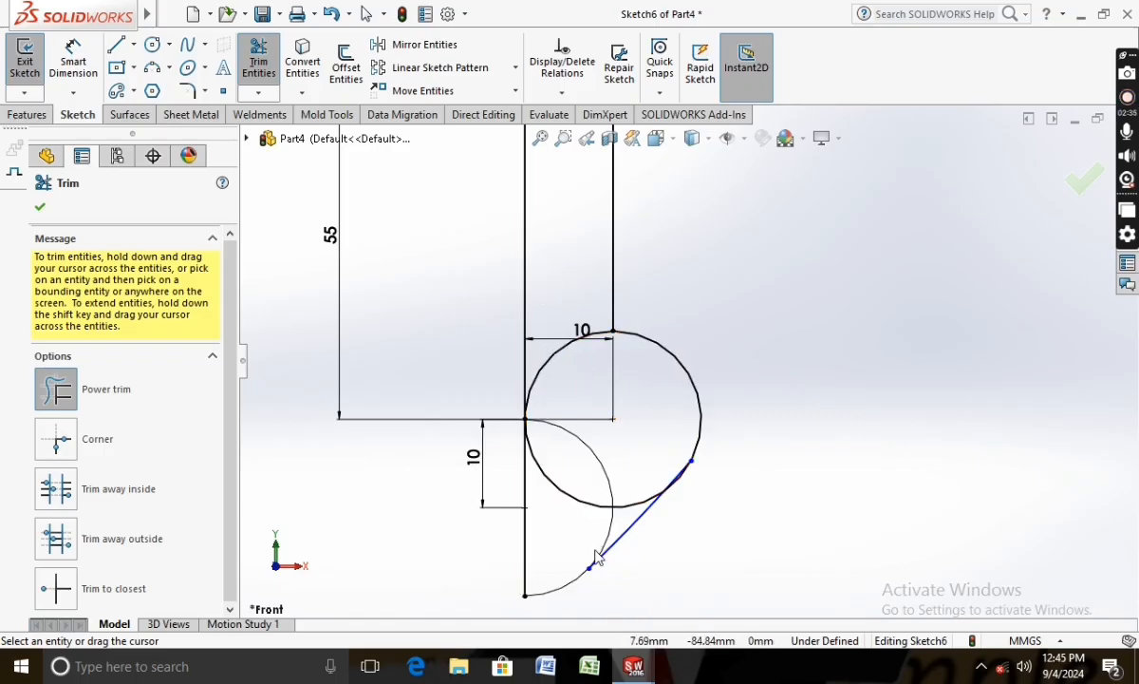
{"action": "scroll", "coordinate": [600, 546], "scroll_direction": "down", "scroll_amount": 3}
{"action": "scroll", "coordinate": [788, 379], "scroll_direction": "down", "scroll_amount": 2}
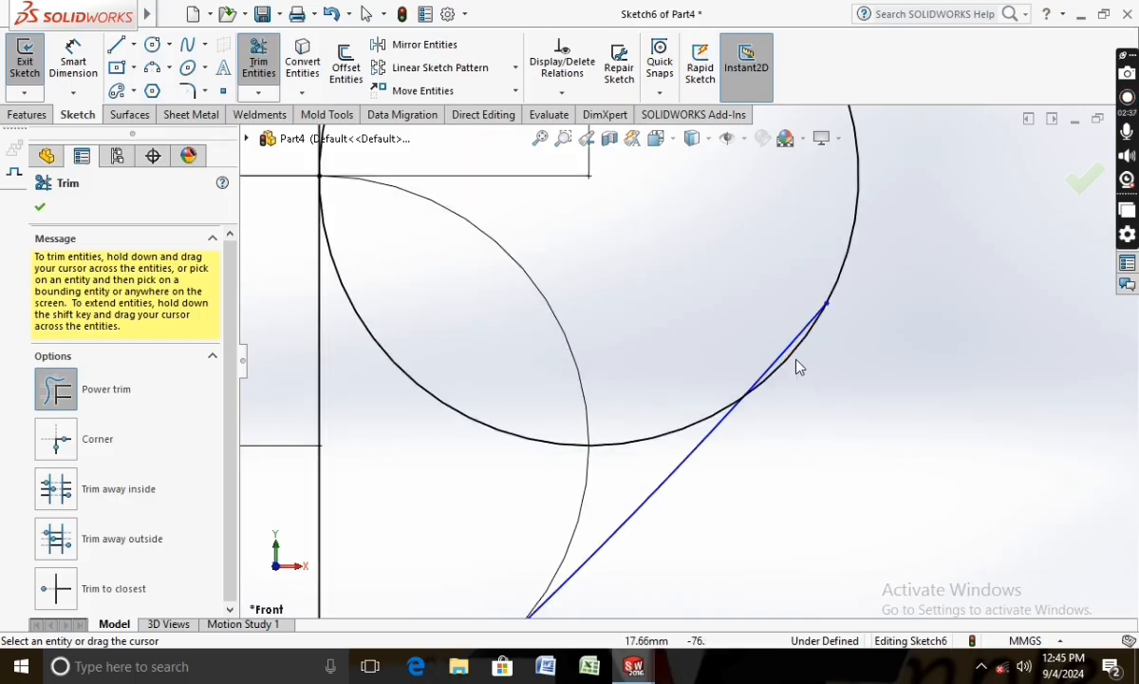
{"action": "left_click_drag", "start_coordinate": [798, 368], "coordinate": [796, 349]}
{"action": "left_click_drag", "start_coordinate": [682, 348], "coordinate": [660, 444]}
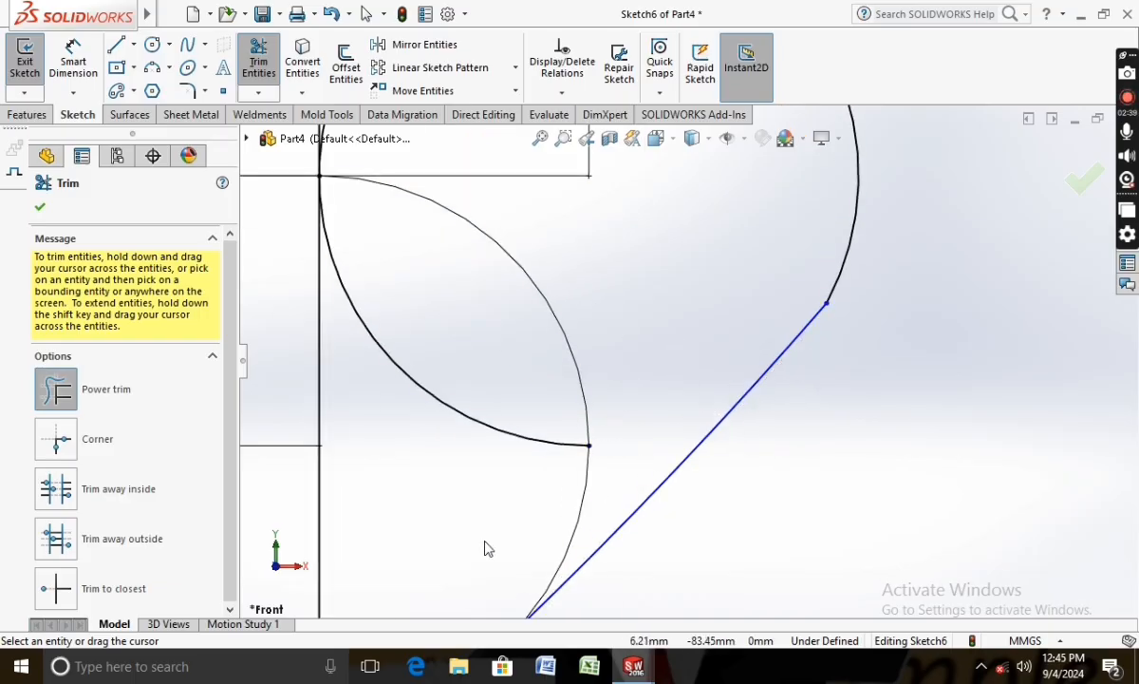
Step: Trim the remaining circle arcs inside the profile, including the right circle's upper left quarter, leaving only the outer rounded outline
{"action": "left_click_drag", "start_coordinate": [570, 513], "coordinate": [520, 483]}
{"action": "left_click_drag", "start_coordinate": [458, 454], "coordinate": [590, 324]}
{"action": "scroll", "coordinate": [541, 366], "scroll_direction": "up", "scroll_amount": 5}
{"action": "scroll", "coordinate": [578, 237], "scroll_direction": "down", "scroll_amount": 3}
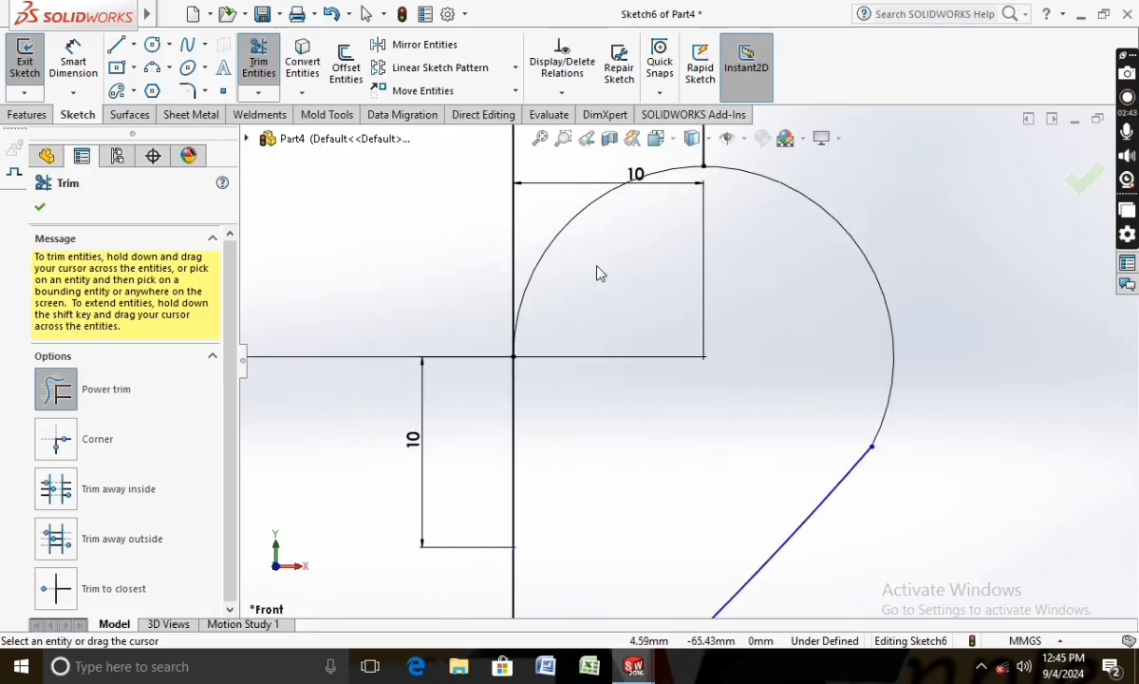
{"action": "left_click_drag", "start_coordinate": [598, 273], "coordinate": [573, 221]}
{"action": "scroll", "coordinate": [684, 370], "scroll_direction": "up", "scroll_amount": 3}
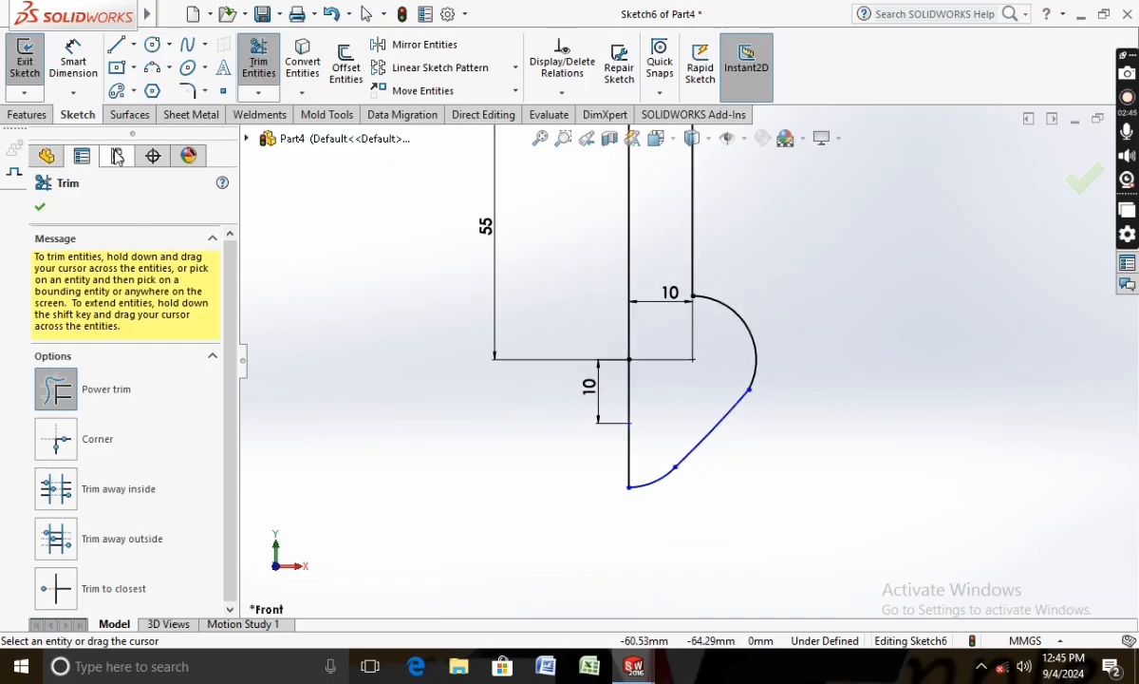
Step: Finish trimming and add a tangent relation between the small bottom arc and the slanted joining arc of the profile
{"action": "left_click", "coordinate": [40, 210]}
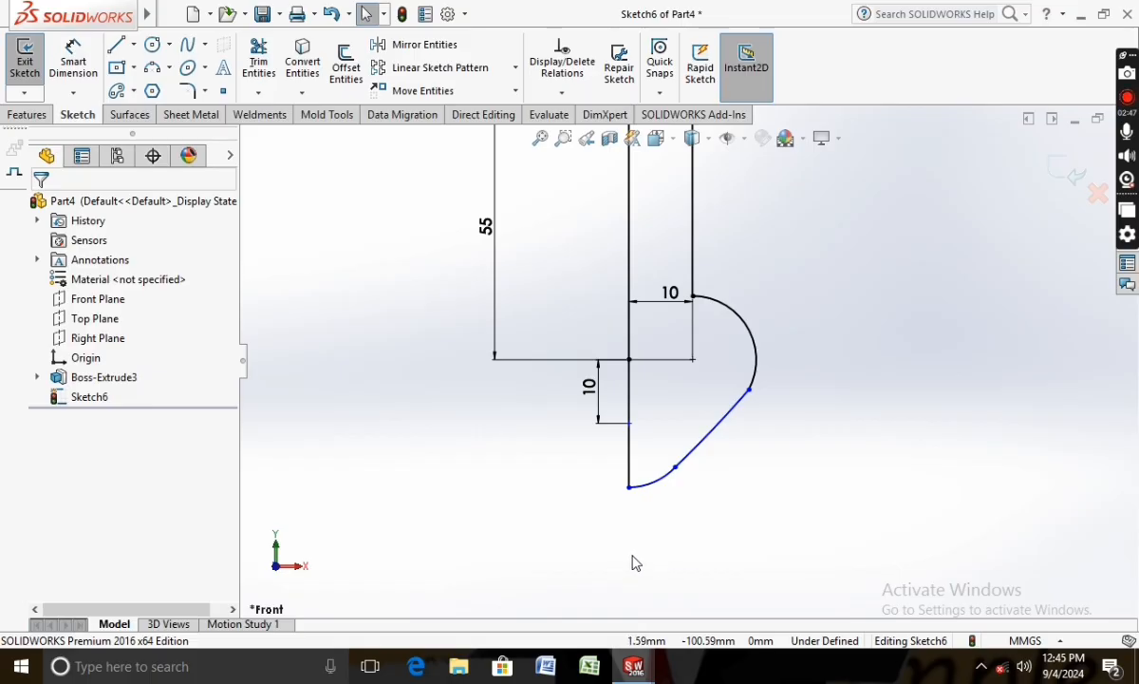
{"action": "left_click", "coordinate": [664, 484]}
{"action": "left_click", "coordinate": [584, 468], "text": "ctrl"}
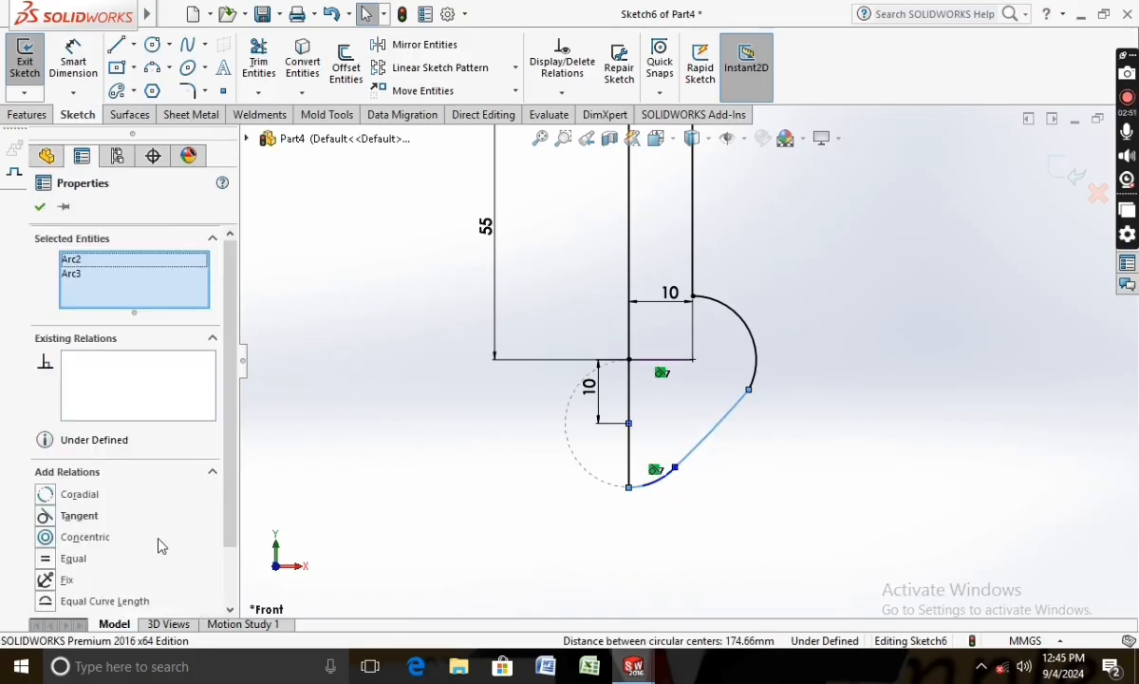
{"action": "left_click", "coordinate": [45, 518]}
{"action": "left_click", "coordinate": [40, 210]}
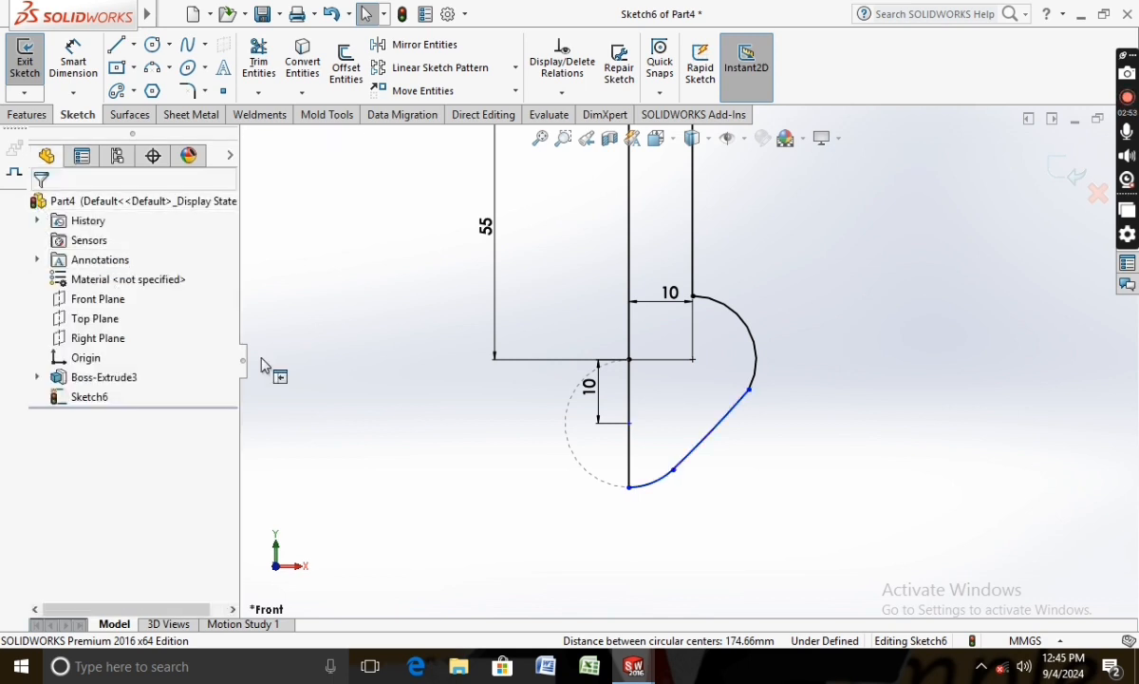
Step: Add a tangent relation between the large right arc and the slanted joining arc
{"action": "left_click", "coordinate": [756, 360]}
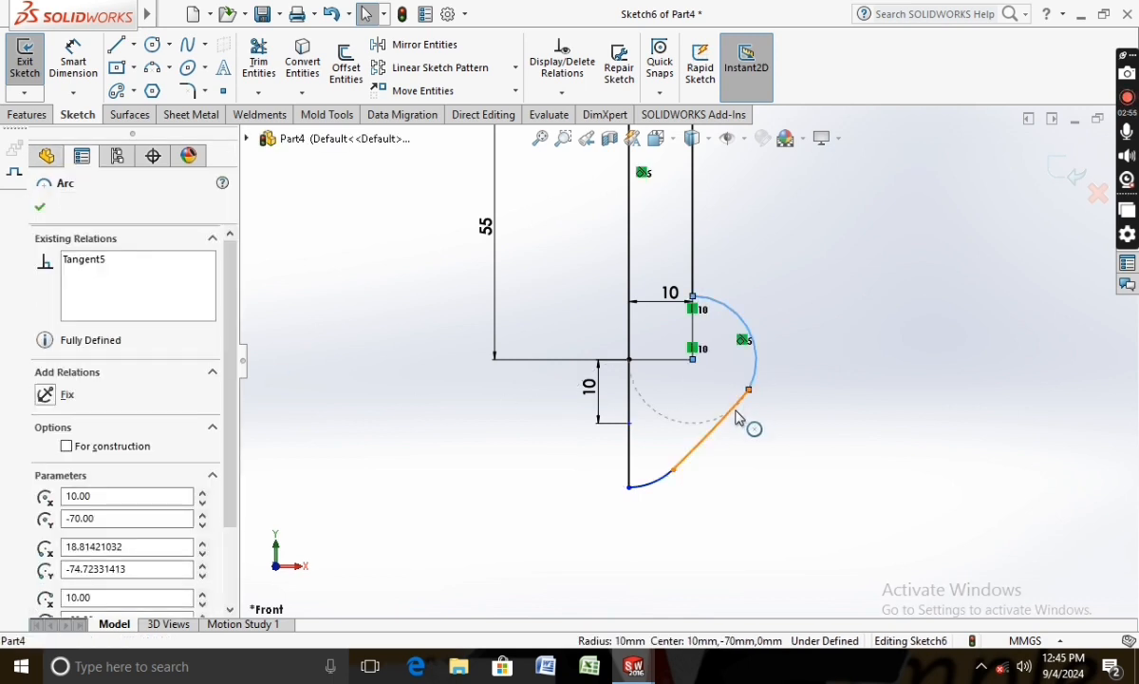
{"action": "left_click", "coordinate": [739, 418], "text": "ctrl"}
{"action": "left_click", "coordinate": [45, 515]}
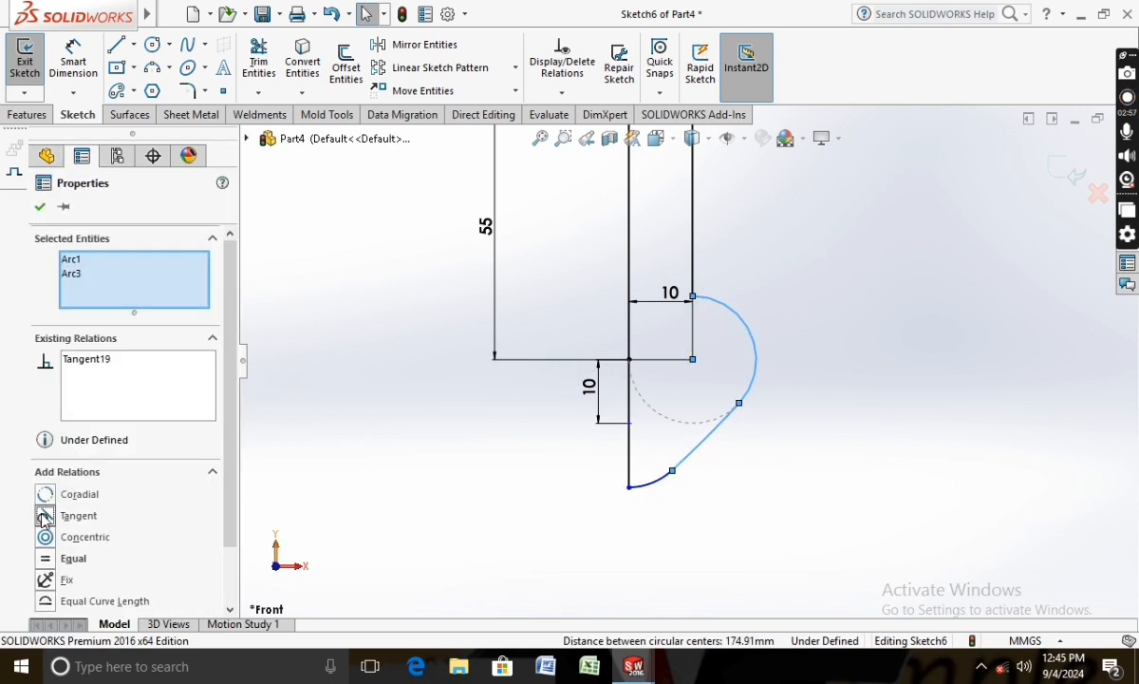
{"action": "left_click", "coordinate": [38, 209]}
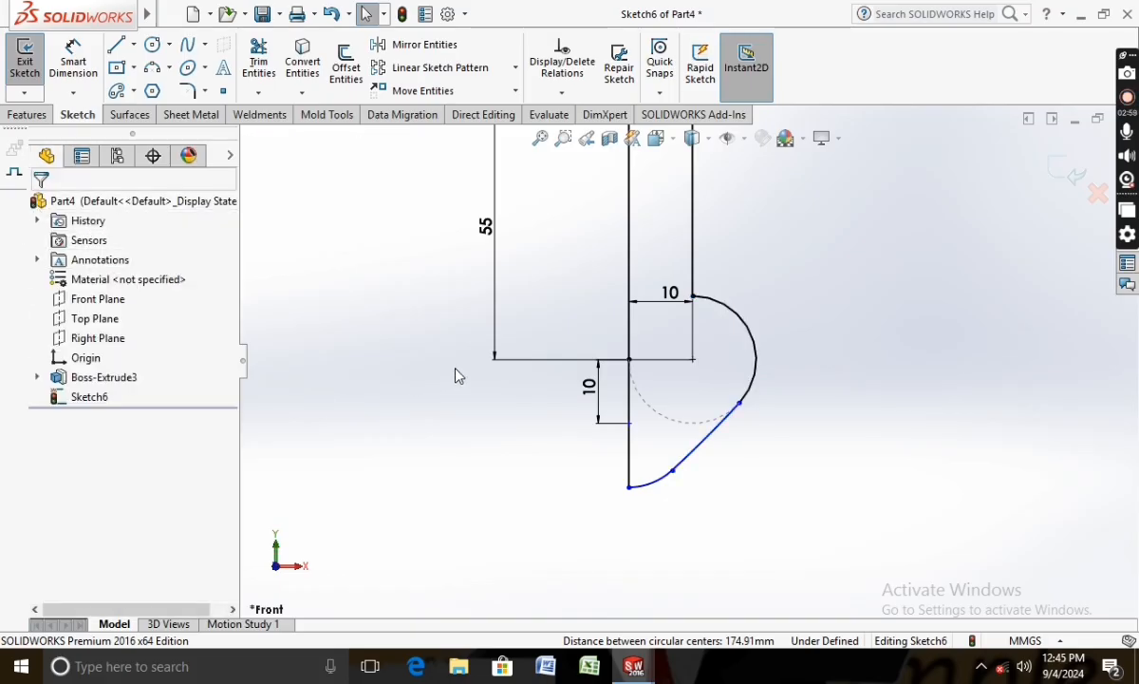
Step: Power-trim the excess curve along the body's lower edge outside the stem's two vertical lines
{"action": "scroll", "coordinate": [456, 369], "scroll_direction": "up", "scroll_amount": 4}
{"action": "scroll", "coordinate": [684, 270], "scroll_direction": "down", "scroll_amount": 3}
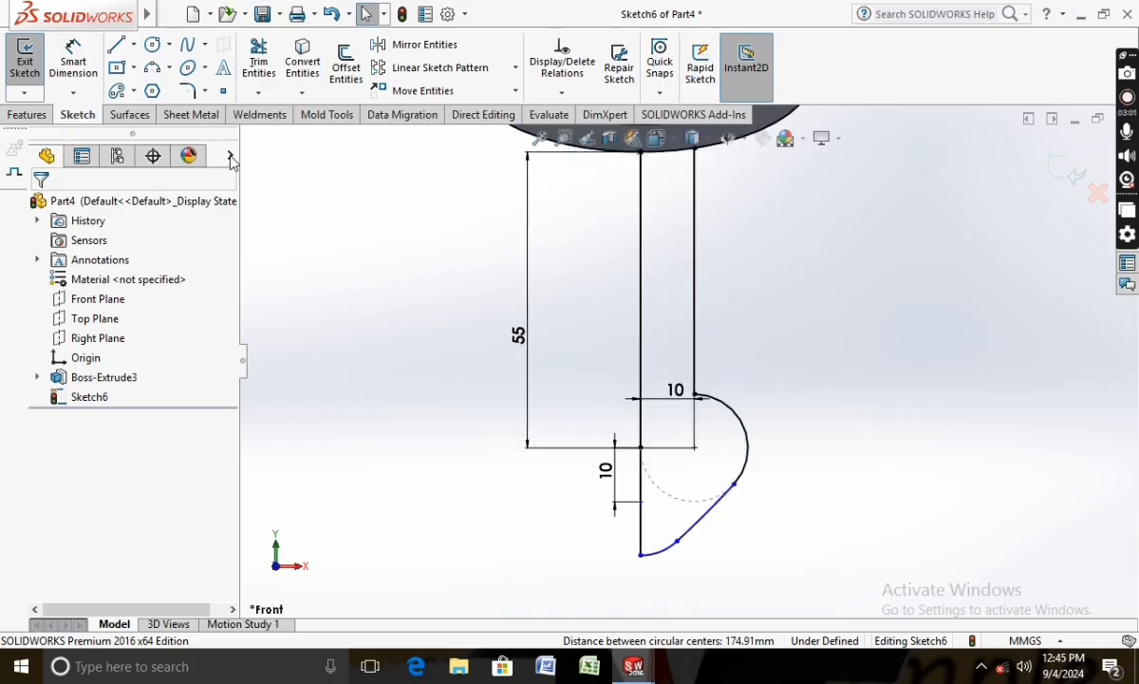
{"action": "left_click", "coordinate": [259, 63]}
{"action": "scroll", "coordinate": [618, 247], "scroll_direction": "up", "scroll_amount": 2}
{"action": "scroll", "coordinate": [453, 307], "scroll_direction": "down", "scroll_amount": 3}
{"action": "left_click_drag", "start_coordinate": [453, 296], "coordinate": [593, 228]}
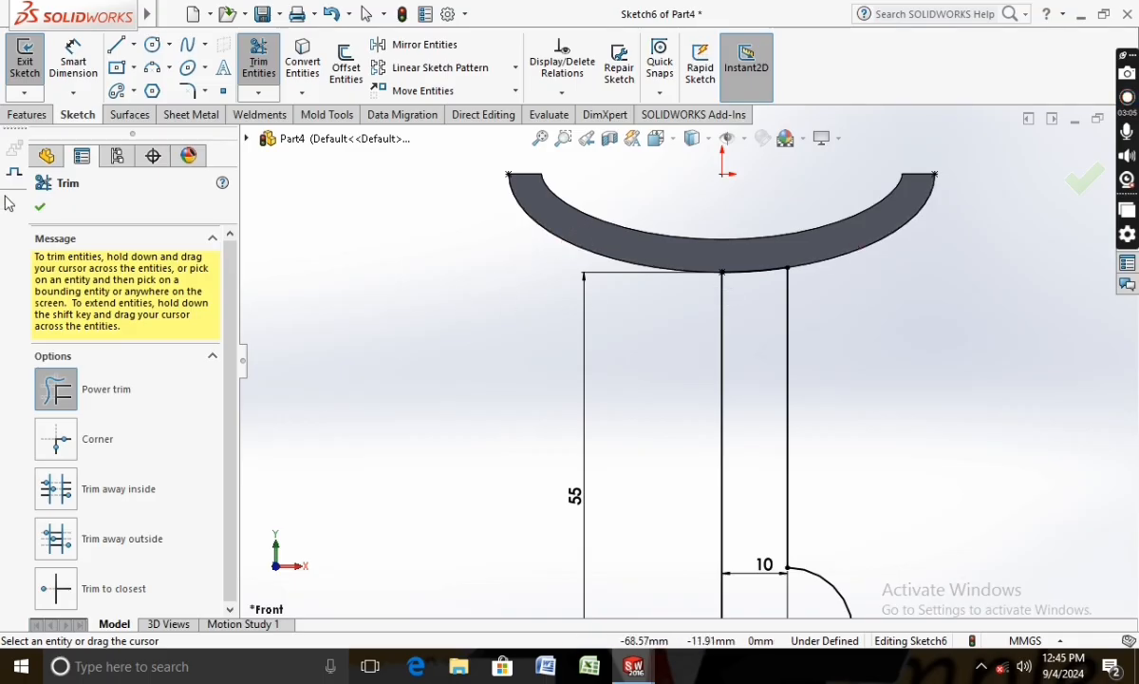
{"action": "left_click", "coordinate": [40, 207]}
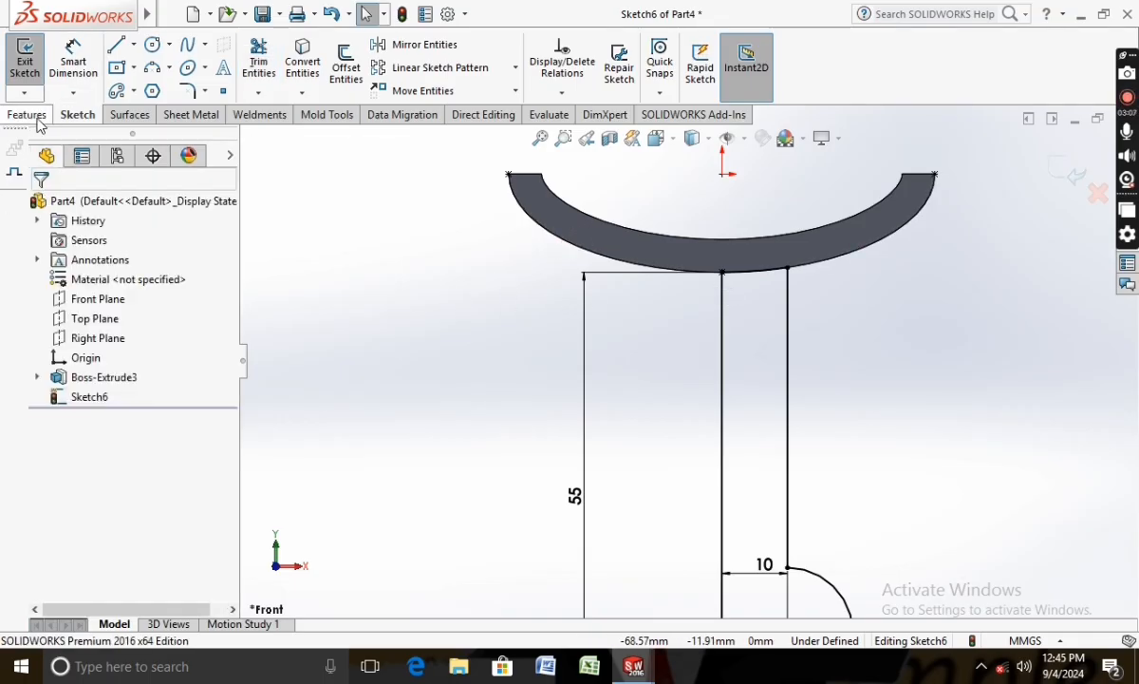
Step: Revolve the closed stem and knob profile 360° about its long vertical centre line, merged with the body
{"action": "left_click", "coordinate": [35, 115]}
{"action": "left_click", "coordinate": [87, 59]}
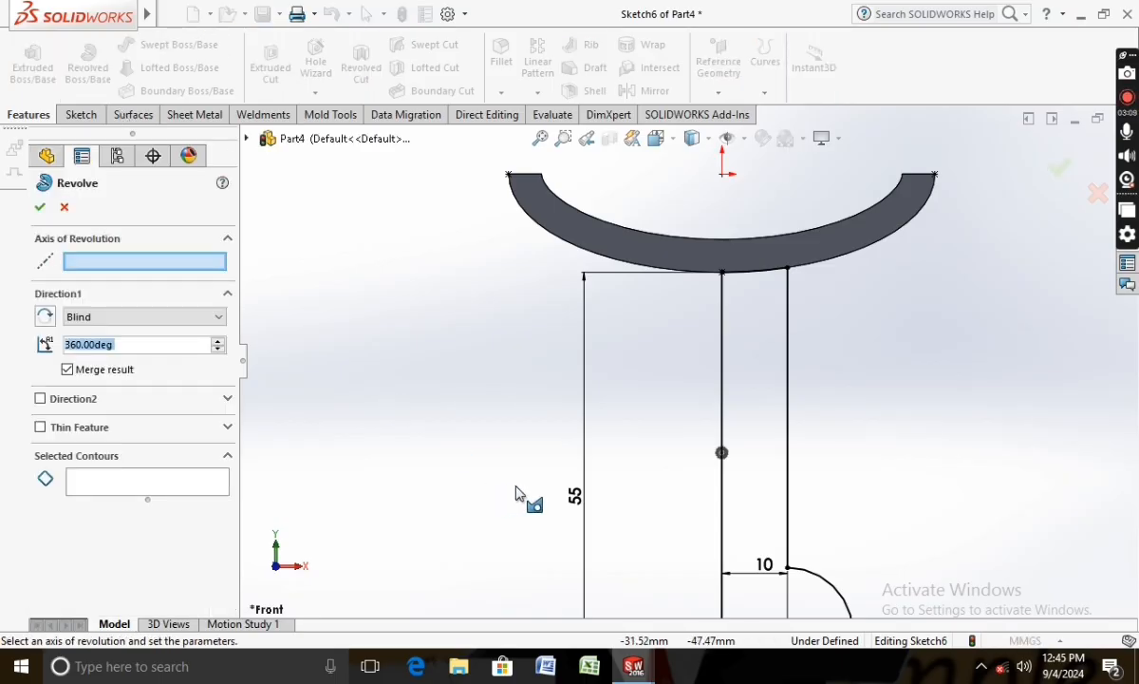
{"action": "left_click", "coordinate": [711, 460]}
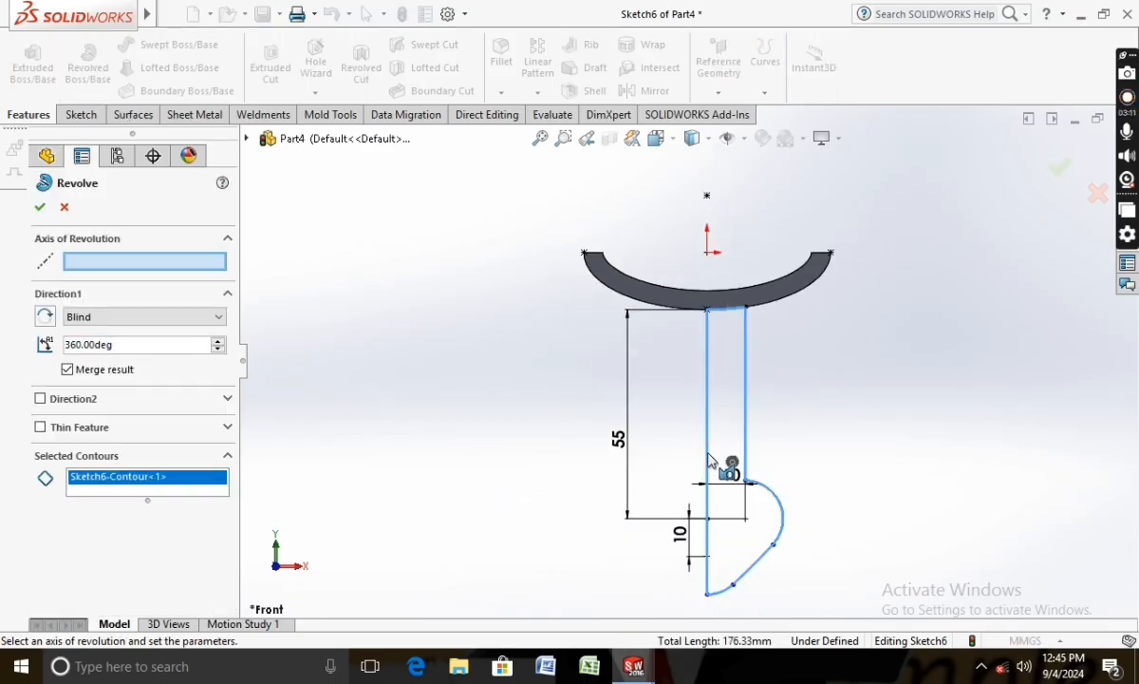
{"action": "scroll", "coordinate": [715, 541], "scroll_direction": "down", "scroll_amount": 3}
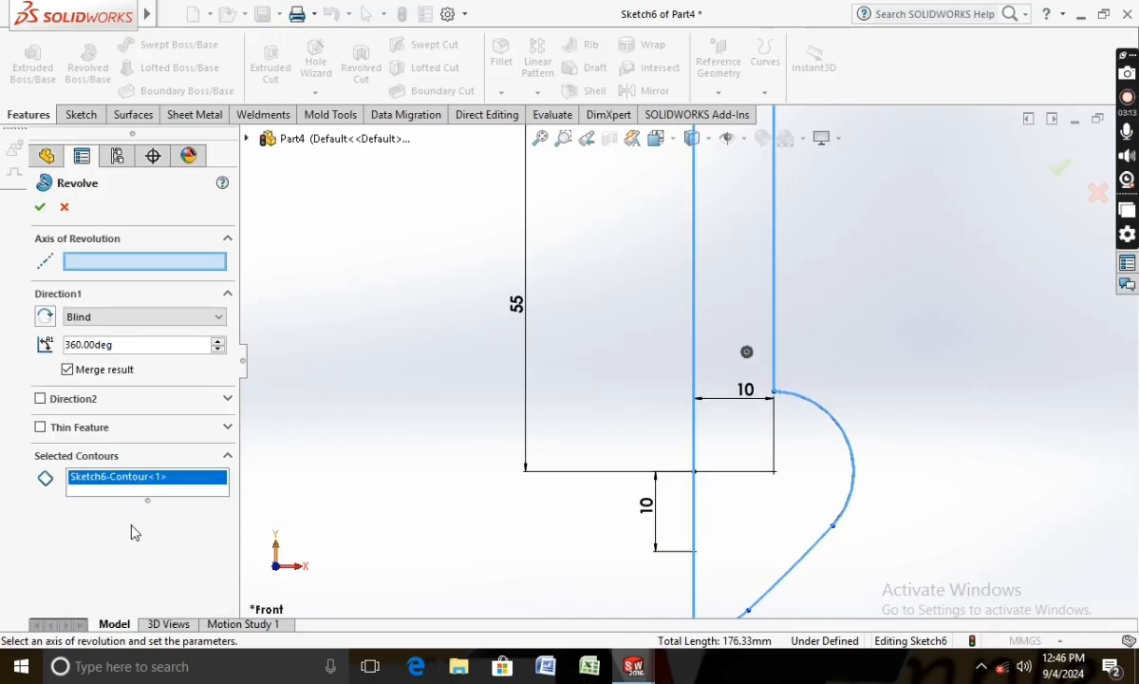
{"action": "left_click", "coordinate": [795, 466]}
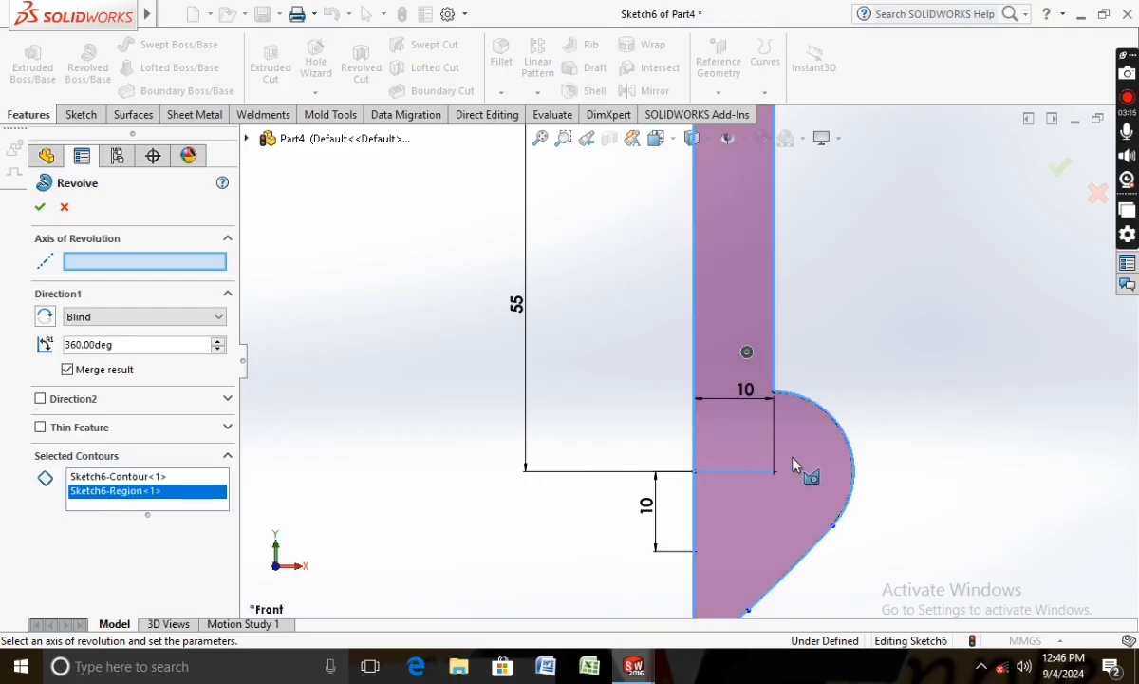
{"action": "left_click", "coordinate": [693, 353]}
{"action": "scroll", "coordinate": [655, 351], "scroll_direction": "up", "scroll_amount": 5}
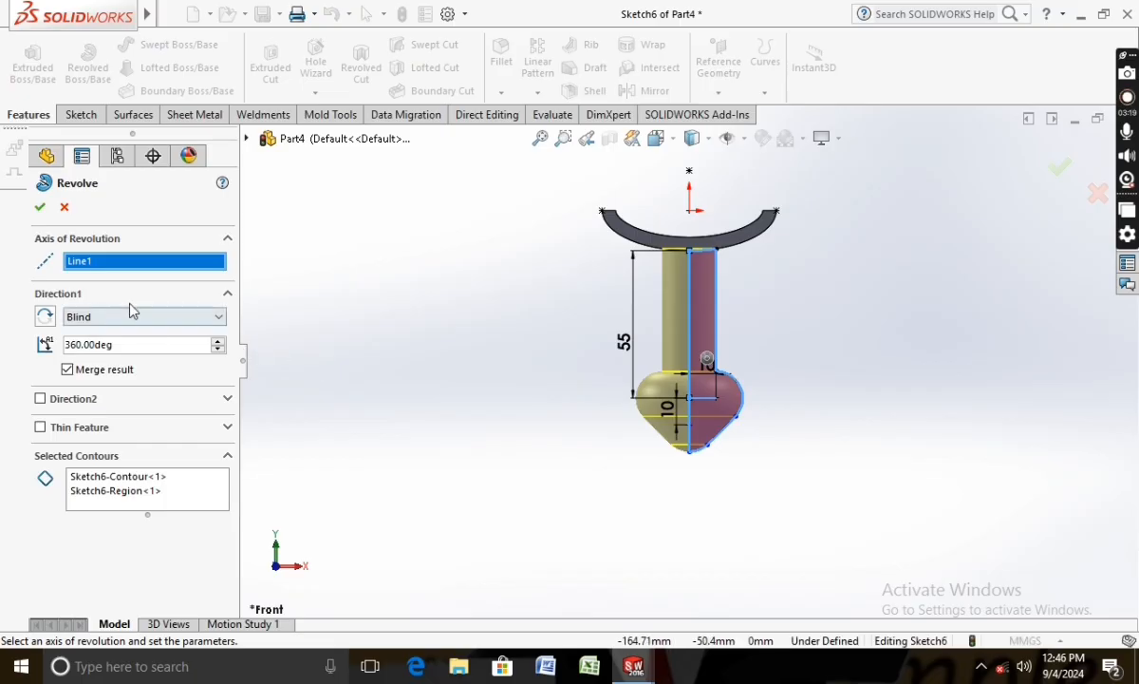
{"action": "left_click", "coordinate": [39, 208]}
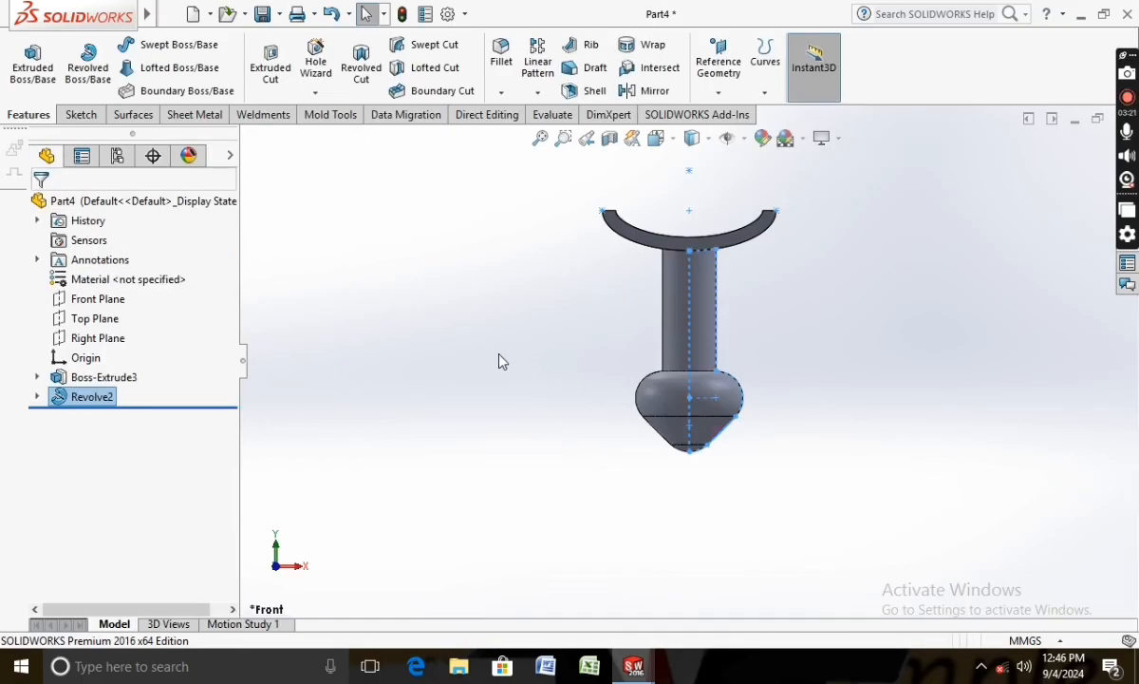
Step: Orient the view normal to the Front Plane and start a new sketch on that plane
{"action": "middle_click_drag", "start_coordinate": [501, 359], "coordinate": [535, 465]}
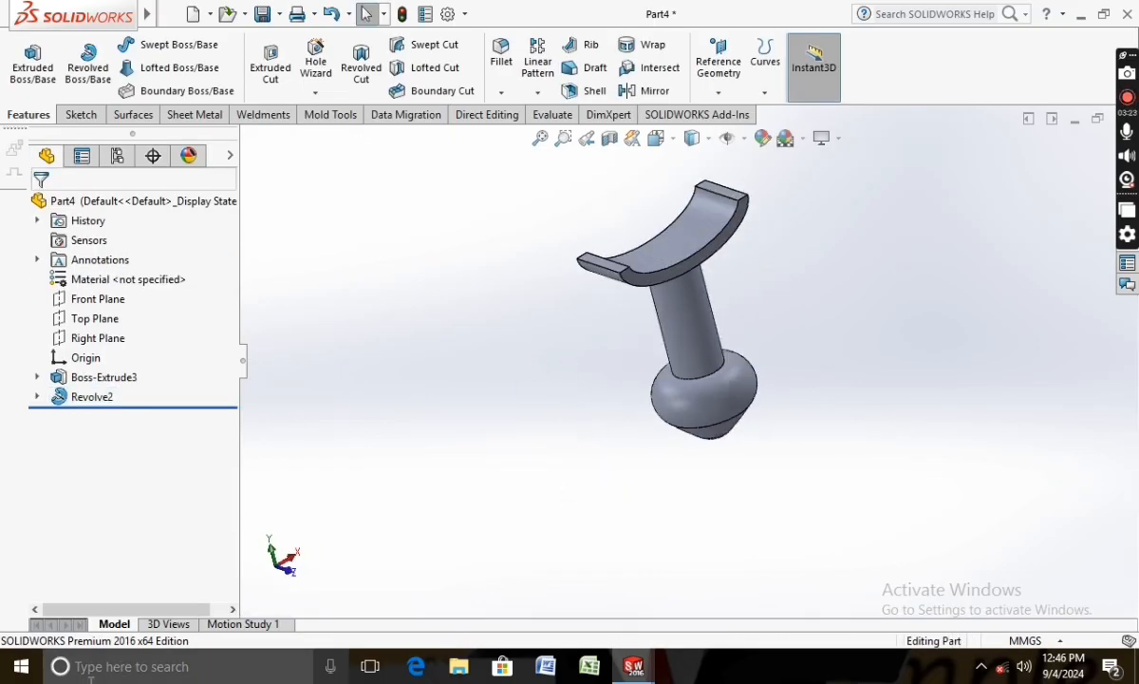
{"action": "right_click", "coordinate": [113, 300]}
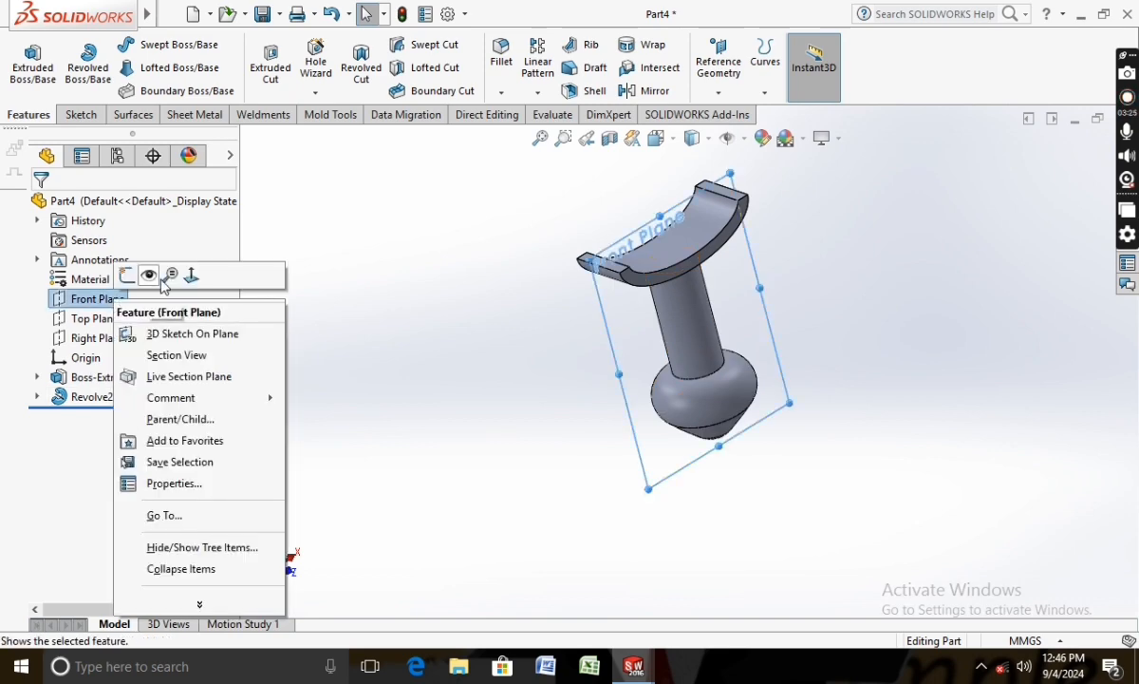
{"action": "left_click", "coordinate": [187, 274]}
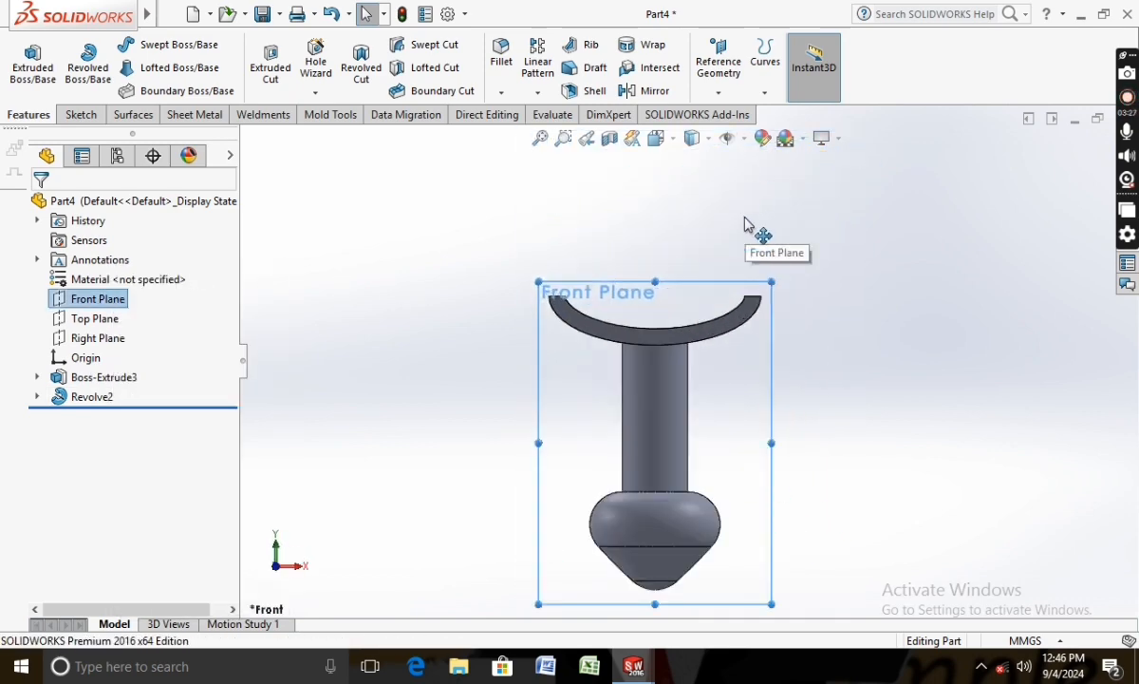
{"action": "left_click", "coordinate": [78, 85]}
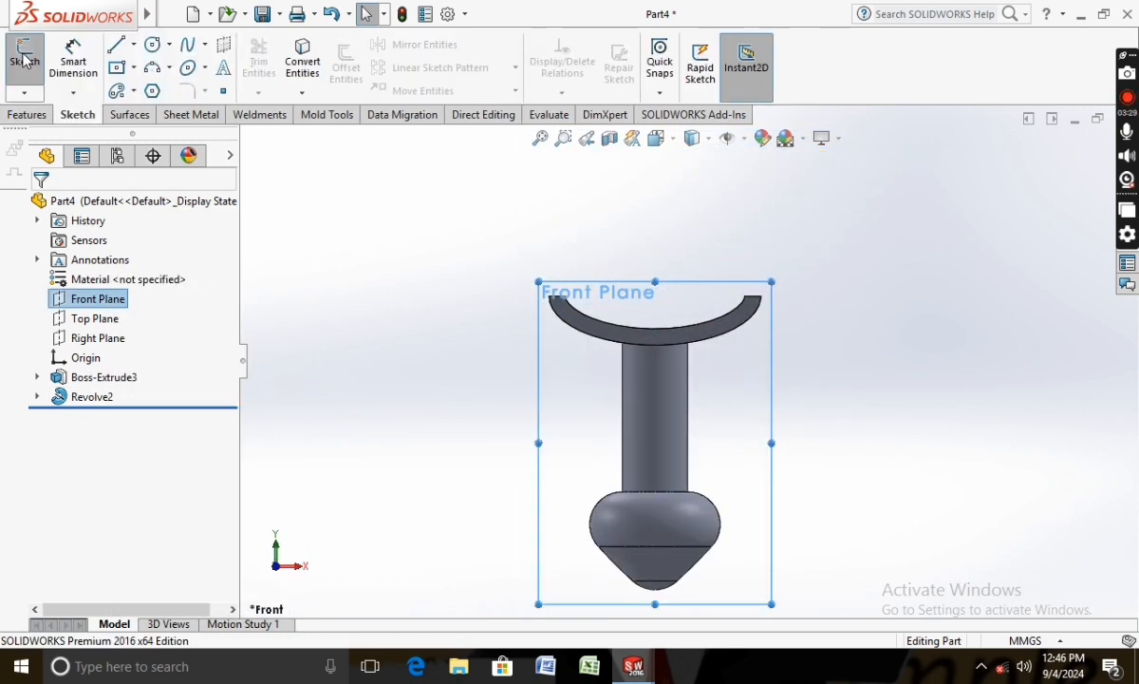
Step: Sketch connected lines about 80 mm up from the middle of the body's inner curve, about 13 mm to the right, and down to that curve
{"action": "left_click", "coordinate": [116, 48]}
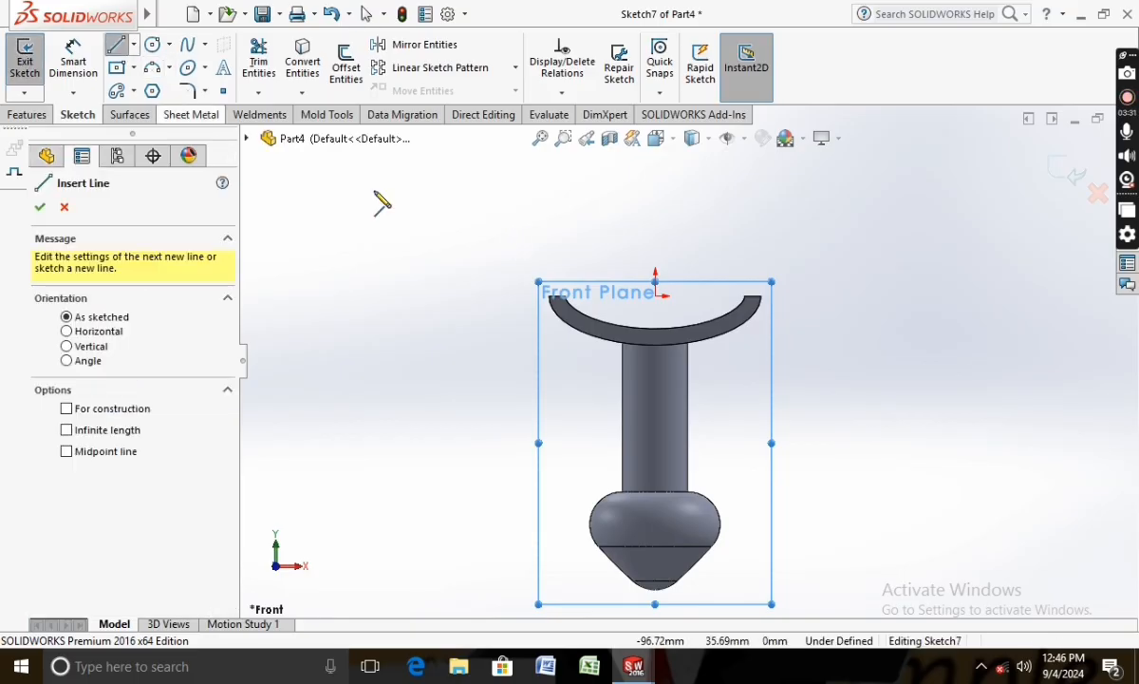
{"action": "left_click", "coordinate": [655, 331]}
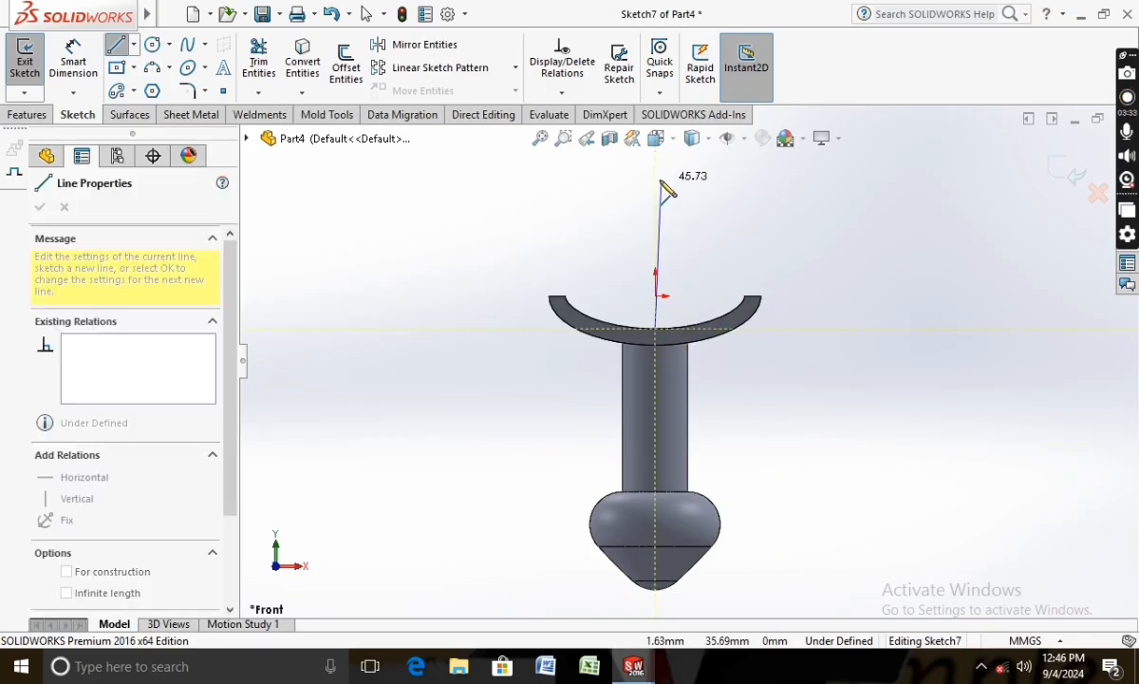
{"action": "scroll", "coordinate": [655, 168], "scroll_direction": "up", "scroll_amount": 3}
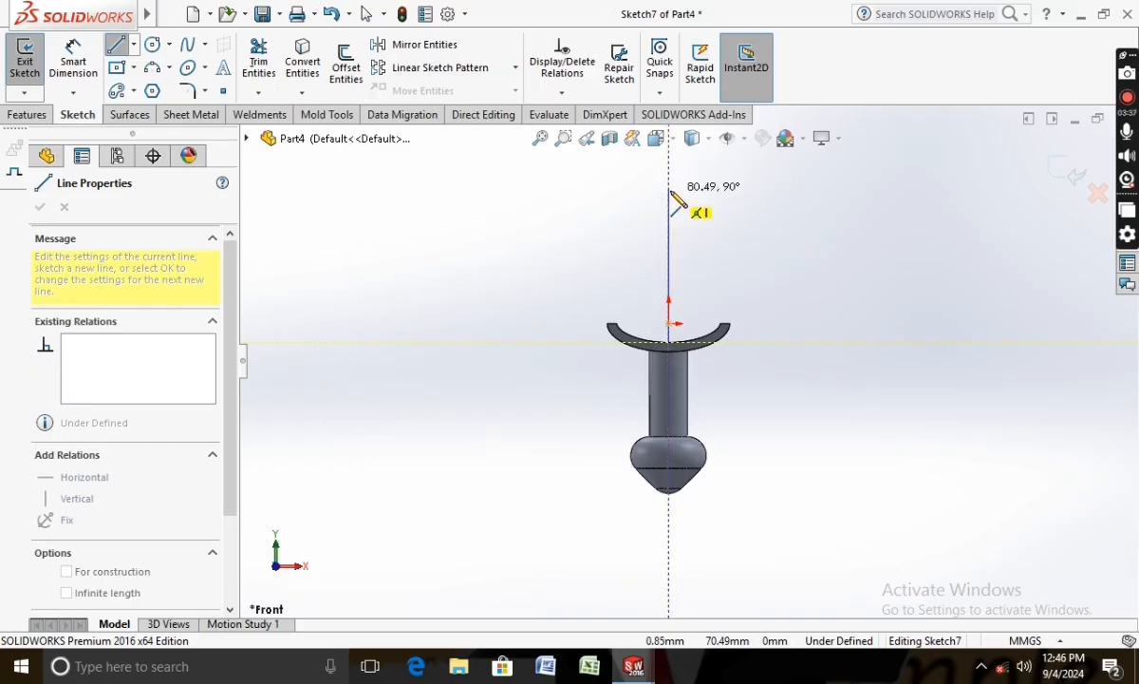
{"action": "left_click", "coordinate": [669, 191]}
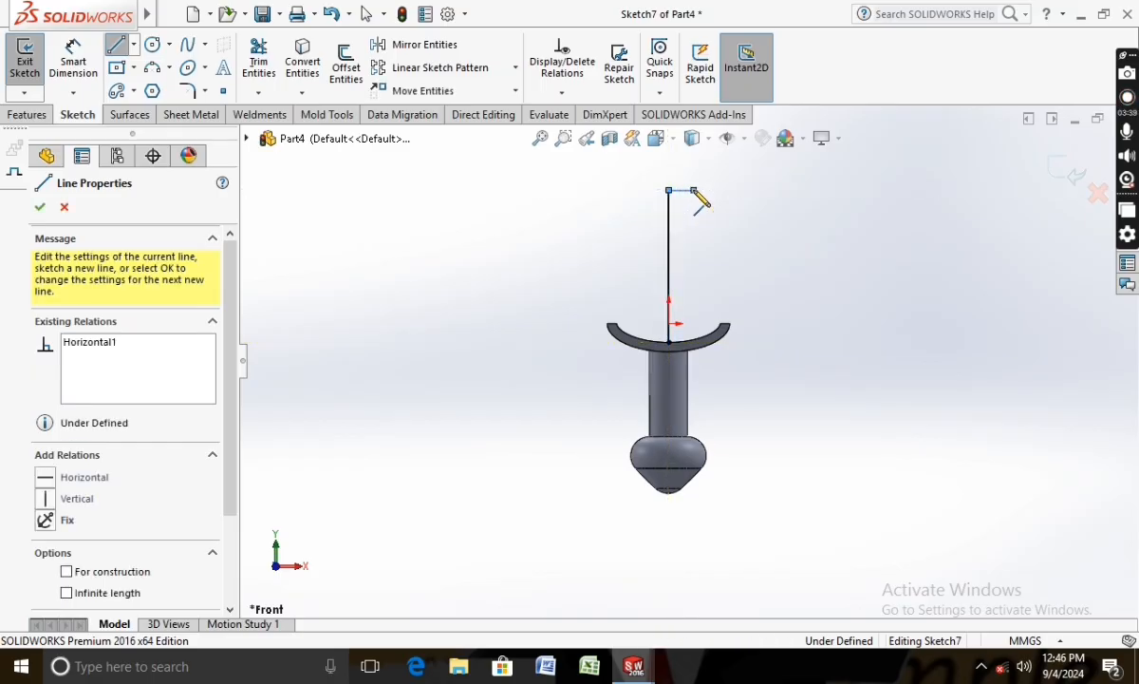
{"action": "left_click", "coordinate": [694, 191]}
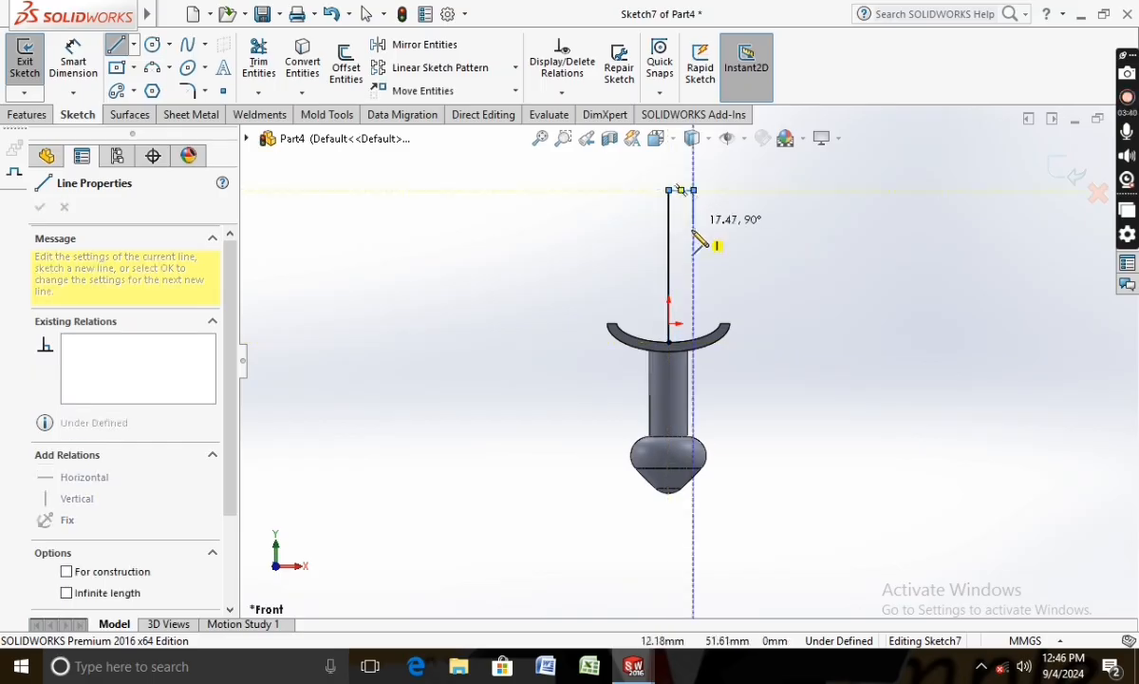
{"action": "left_click", "coordinate": [699, 346]}
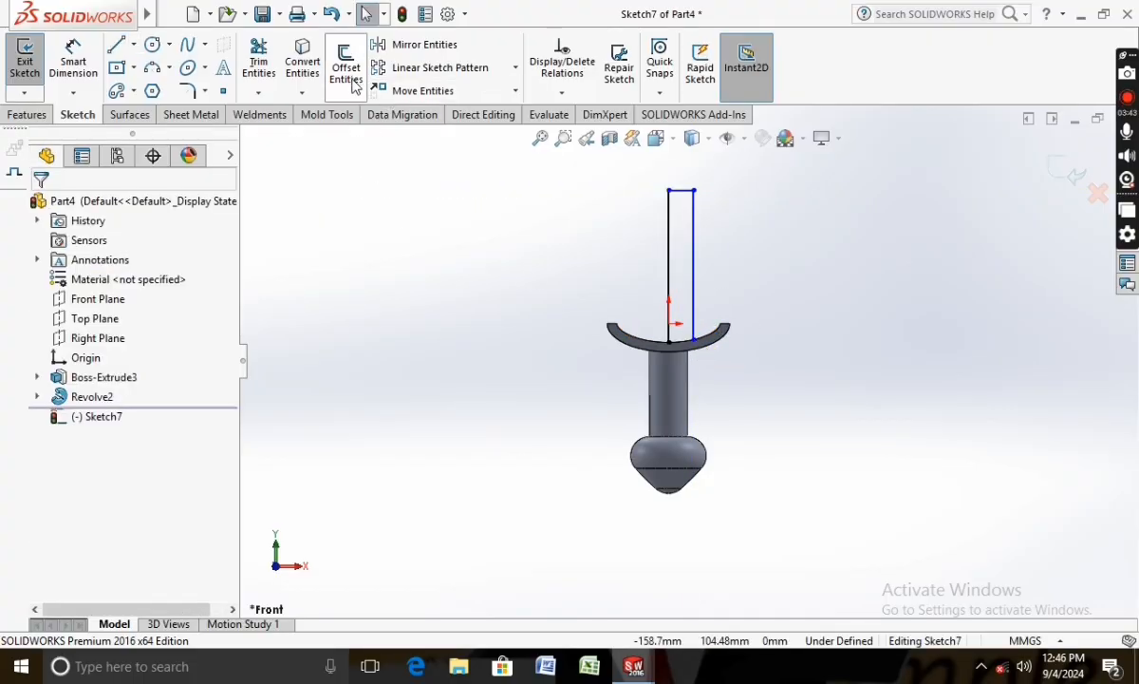
Step: Convert the body's inner curved edge into sketch geometry
{"action": "left_click", "coordinate": [303, 62]}
{"action": "scroll", "coordinate": [664, 330], "scroll_direction": "down", "scroll_amount": 3}
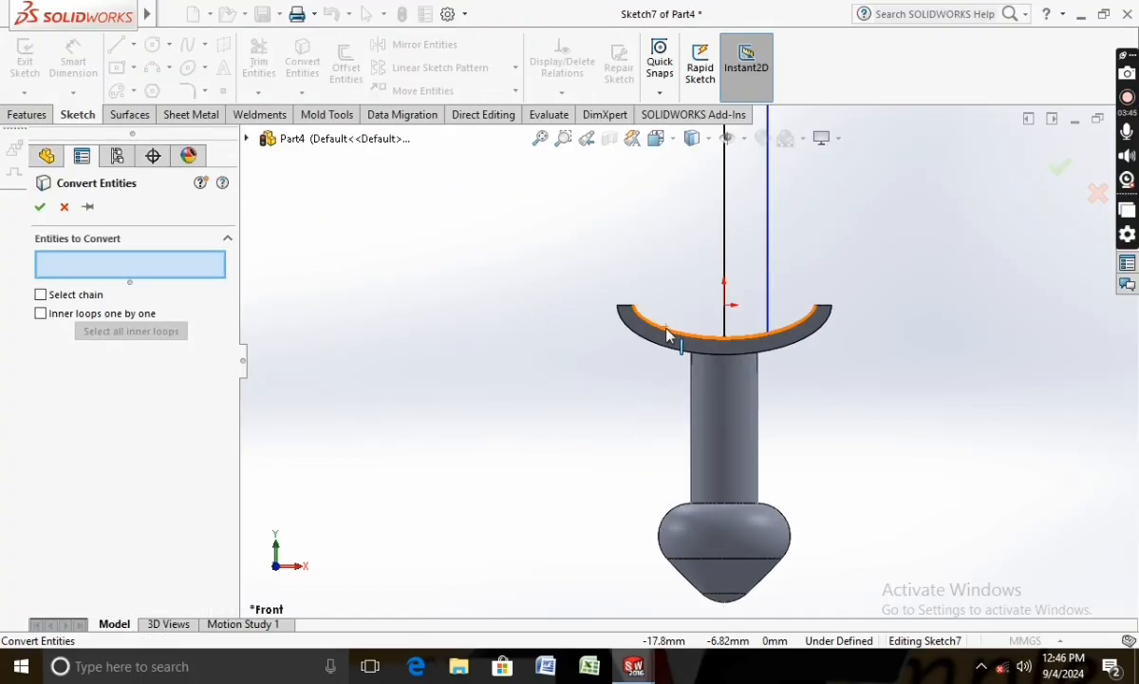
{"action": "left_click", "coordinate": [667, 334]}
{"action": "left_click", "coordinate": [40, 207]}
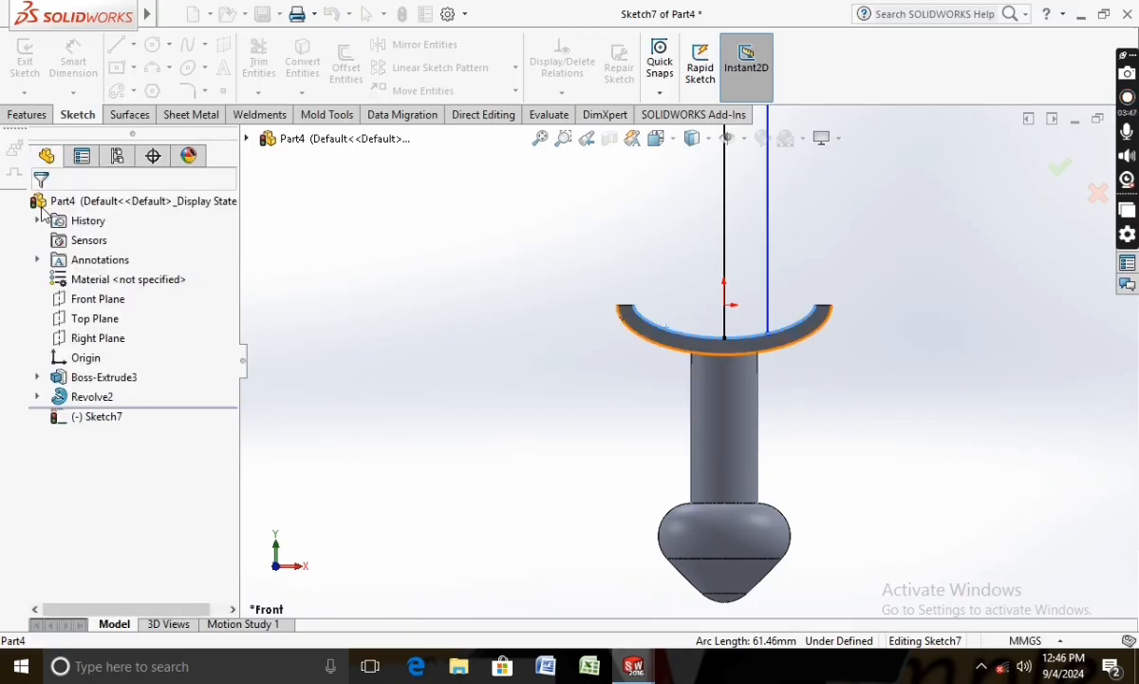
Step: Sketch a horizontal line about 13 mm left from the central line's top and a vertical line down to the body's inner curve
{"action": "left_click", "coordinate": [115, 45]}
{"action": "scroll", "coordinate": [681, 347], "scroll_direction": "up", "scroll_amount": 2}
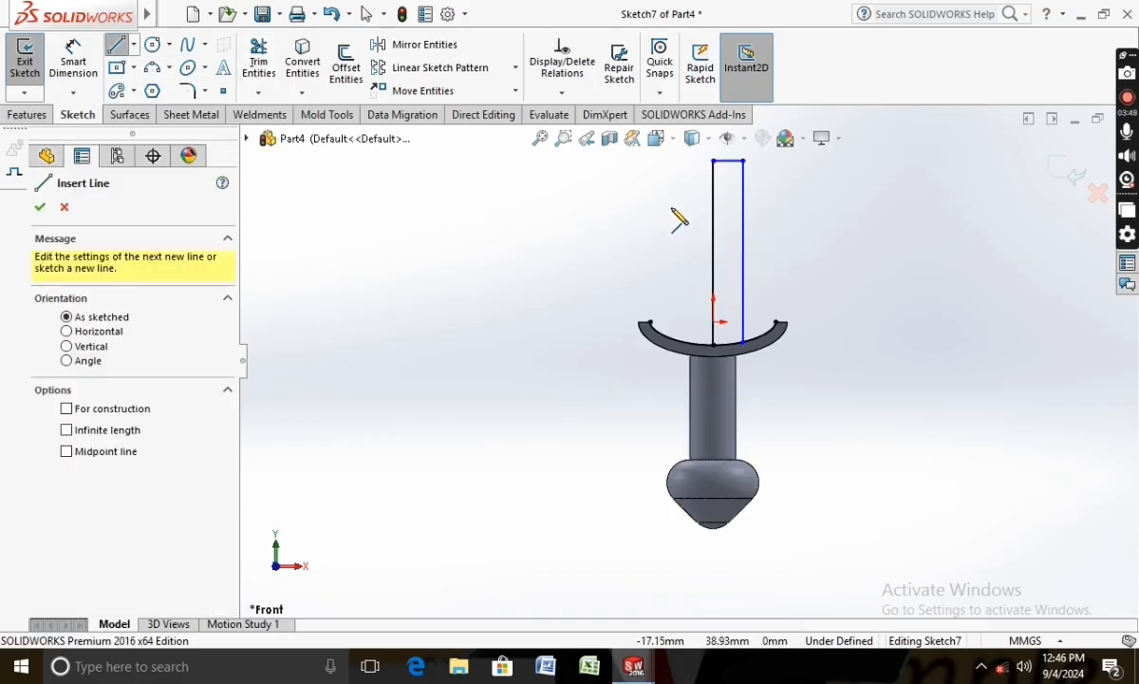
{"action": "left_click", "coordinate": [709, 195]}
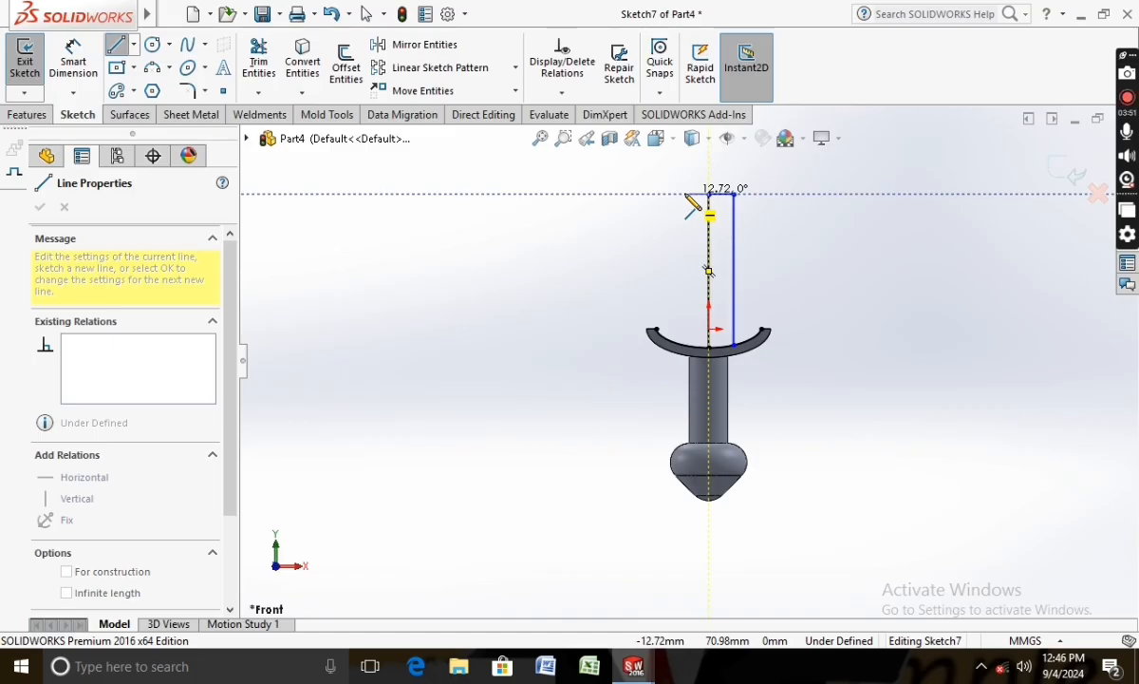
{"action": "left_click", "coordinate": [686, 195]}
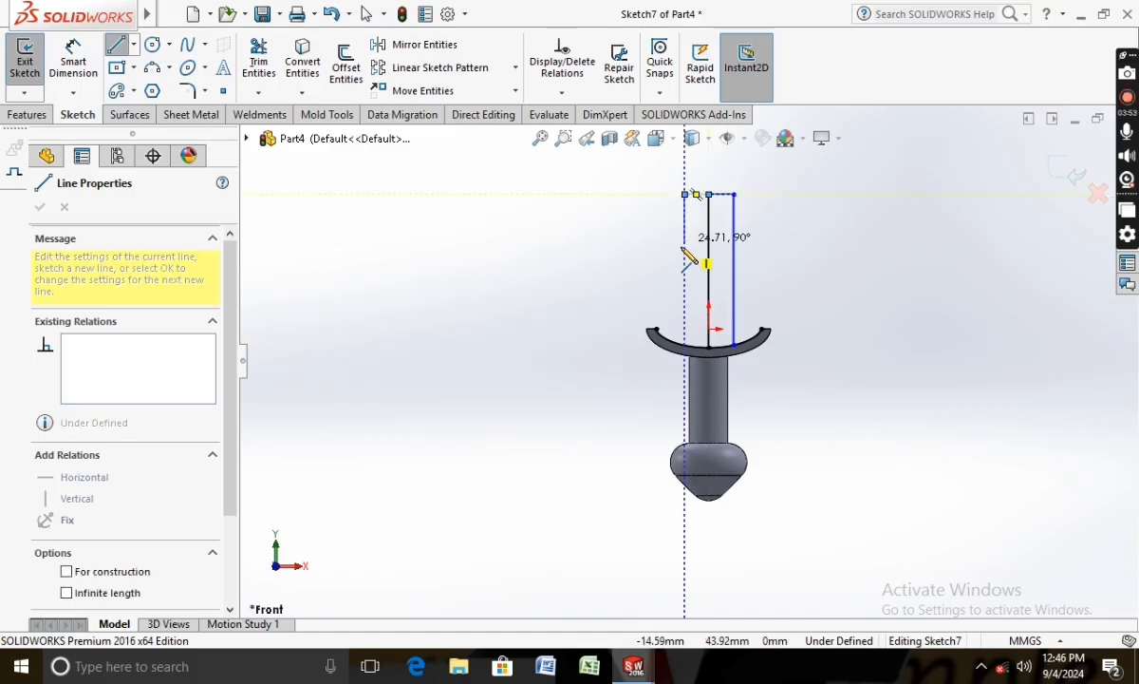
{"action": "left_click", "coordinate": [686, 347]}
{"action": "key", "text": "Escape"}
Step: Dimension the overall width between the rectangular profile's two upper outer corners as 25 mm
{"action": "scroll", "coordinate": [663, 276], "scroll_direction": "down", "scroll_amount": 2}
{"action": "scroll", "coordinate": [625, 221], "scroll_direction": "up", "scroll_amount": 3}
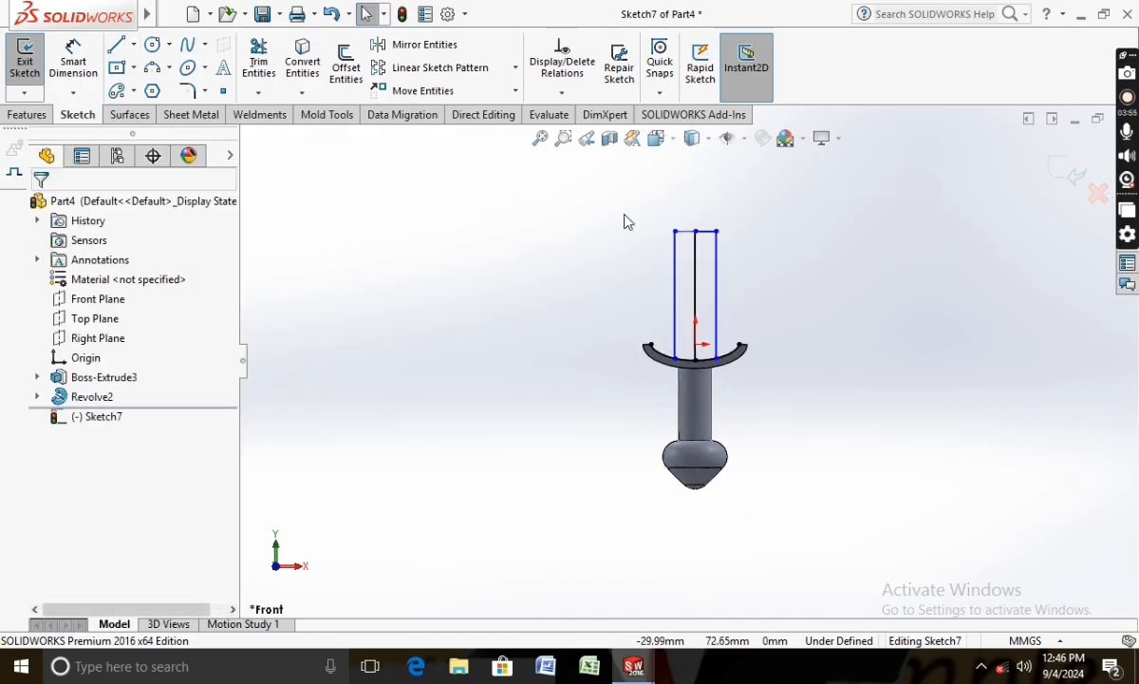
{"action": "left_click", "coordinate": [74, 59]}
{"action": "scroll", "coordinate": [720, 248], "scroll_direction": "down", "scroll_amount": 2}
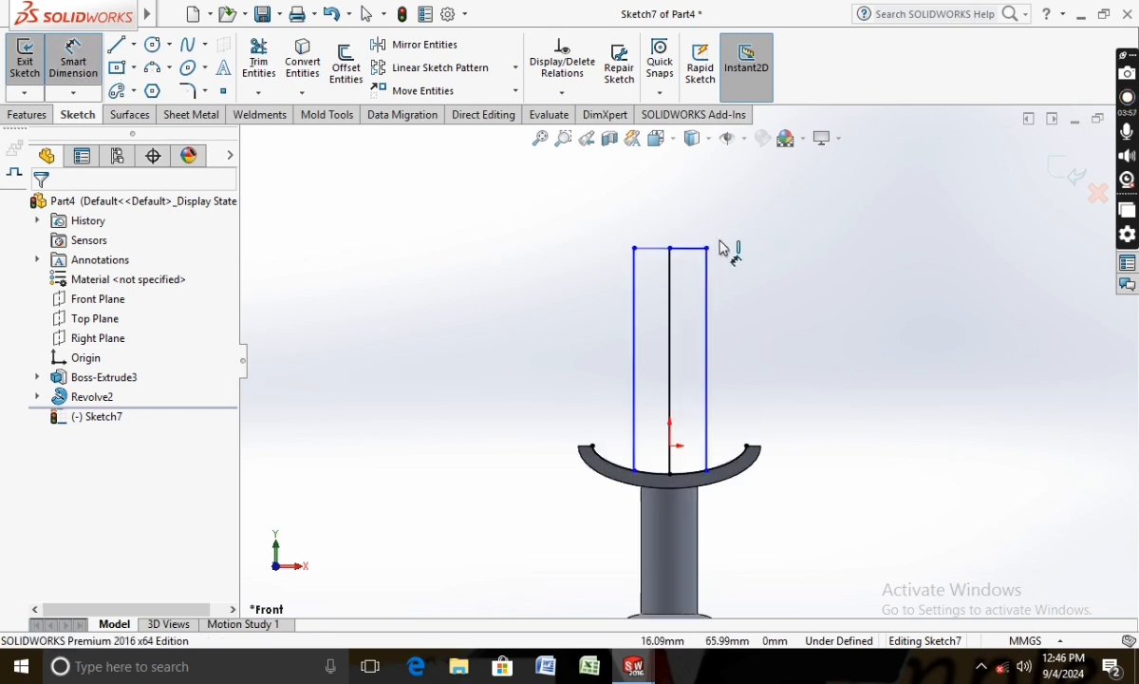
{"action": "left_click", "coordinate": [638, 250]}
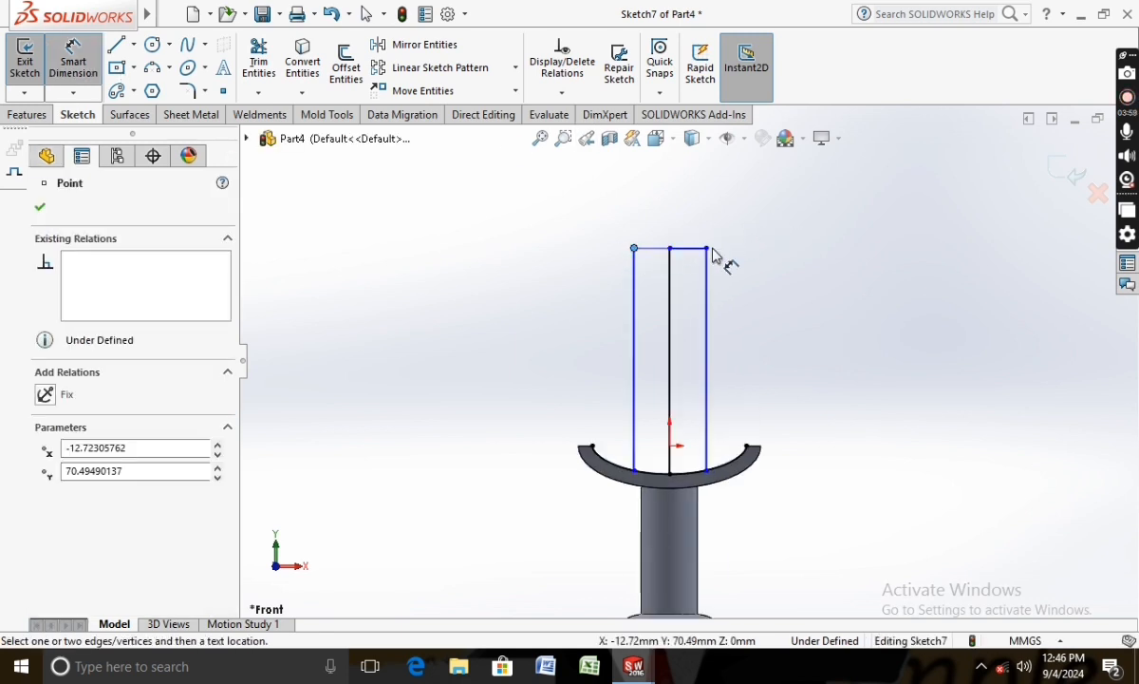
{"action": "left_click", "coordinate": [707, 250]}
{"action": "left_click", "coordinate": [683, 203]}
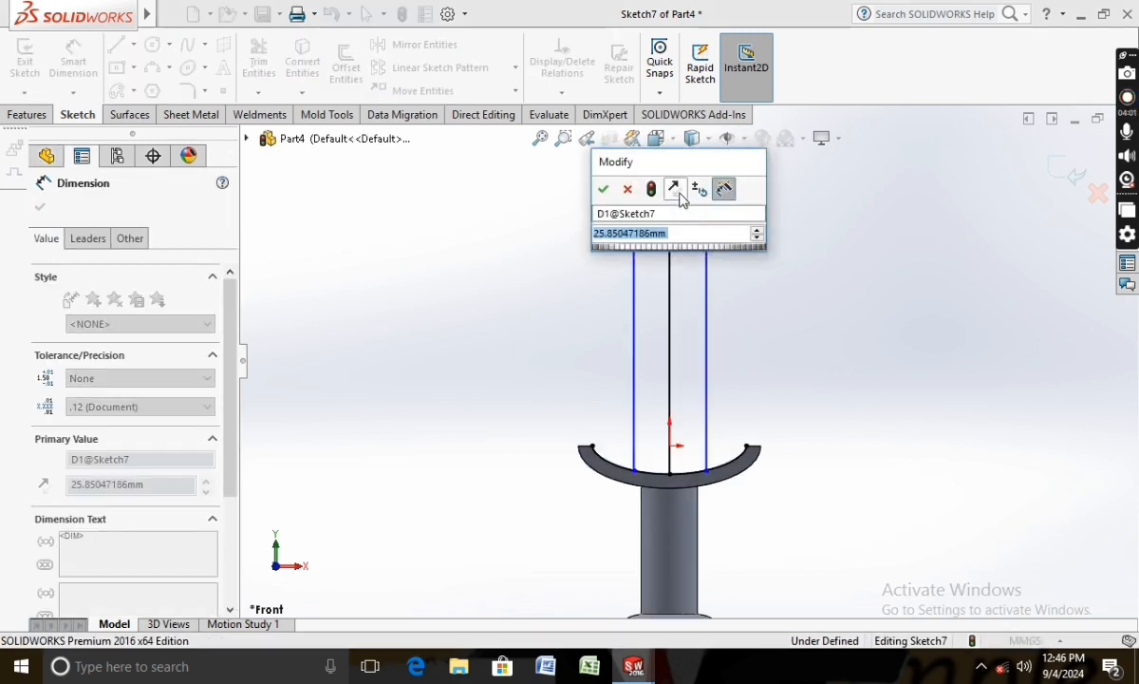
{"action": "type", "text": "25"}
{"action": "key", "text": "Return"}
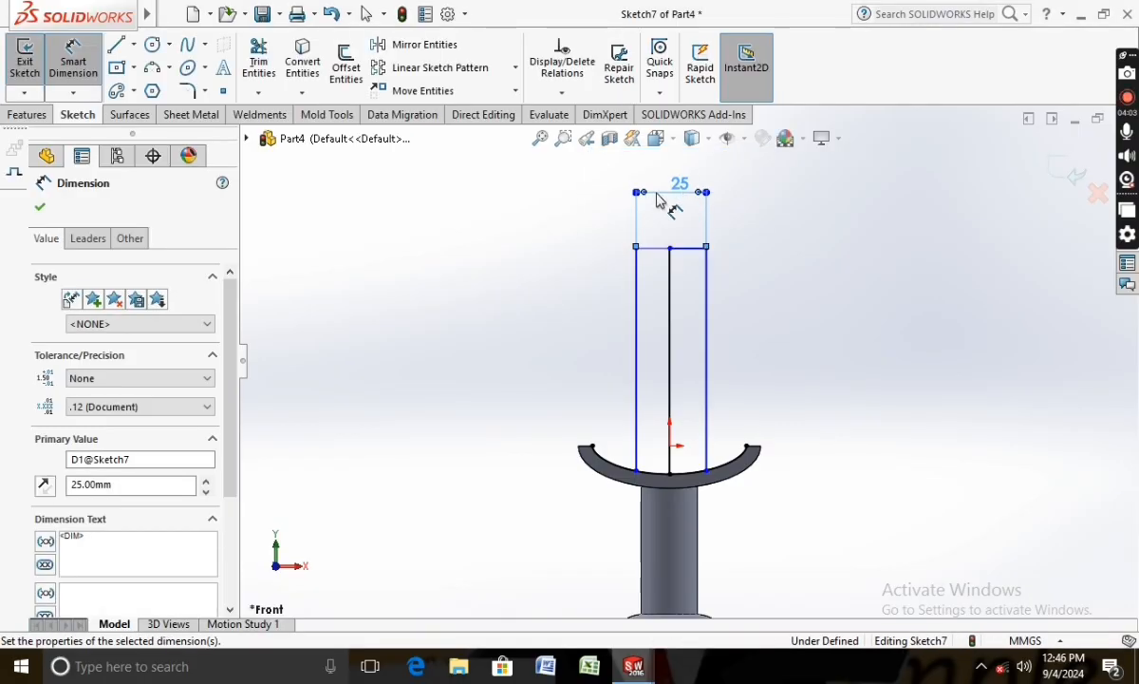
Step: Dimension the distance between the central line's top and the profile's upper left corner as 12.5 mm
{"action": "left_click", "coordinate": [668, 251]}
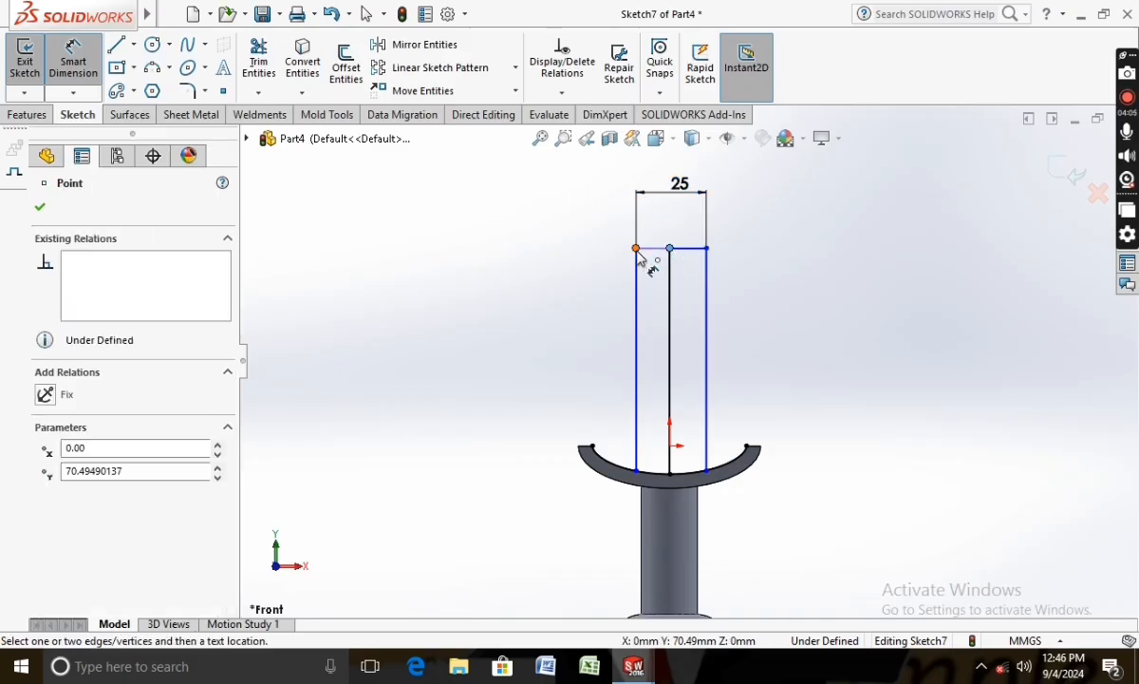
{"action": "left_click", "coordinate": [637, 250]}
{"action": "left_click", "coordinate": [656, 289]}
{"action": "type", "text": "12"}
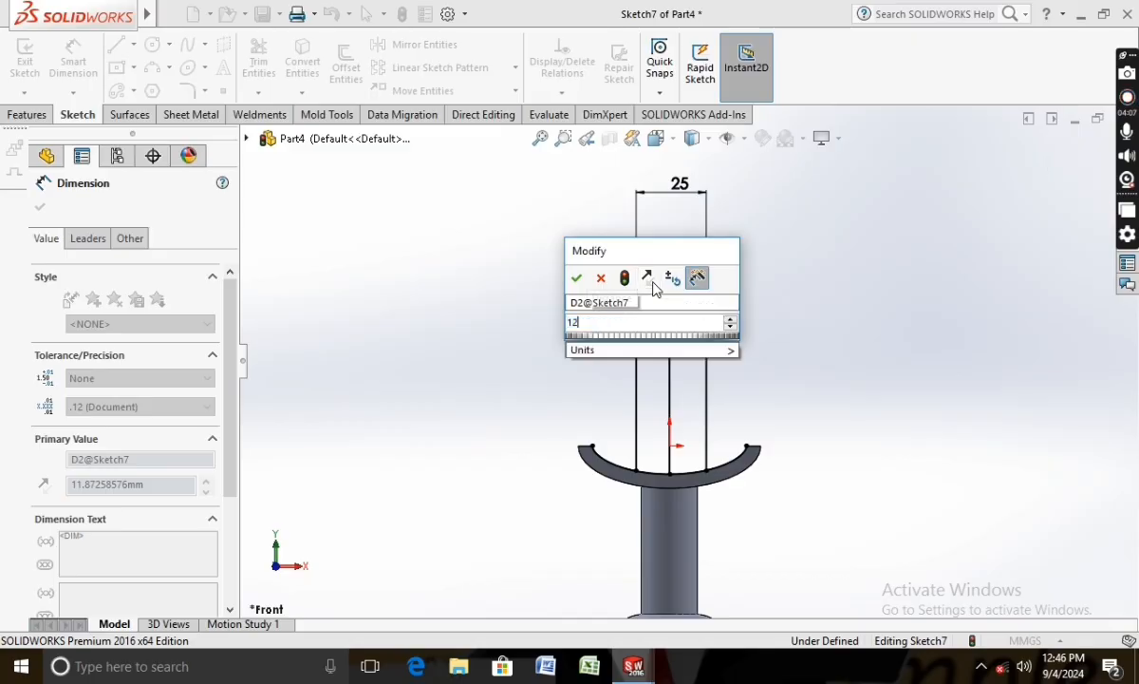
{"action": "type", "text": ".5"}
{"action": "key", "text": "Return"}
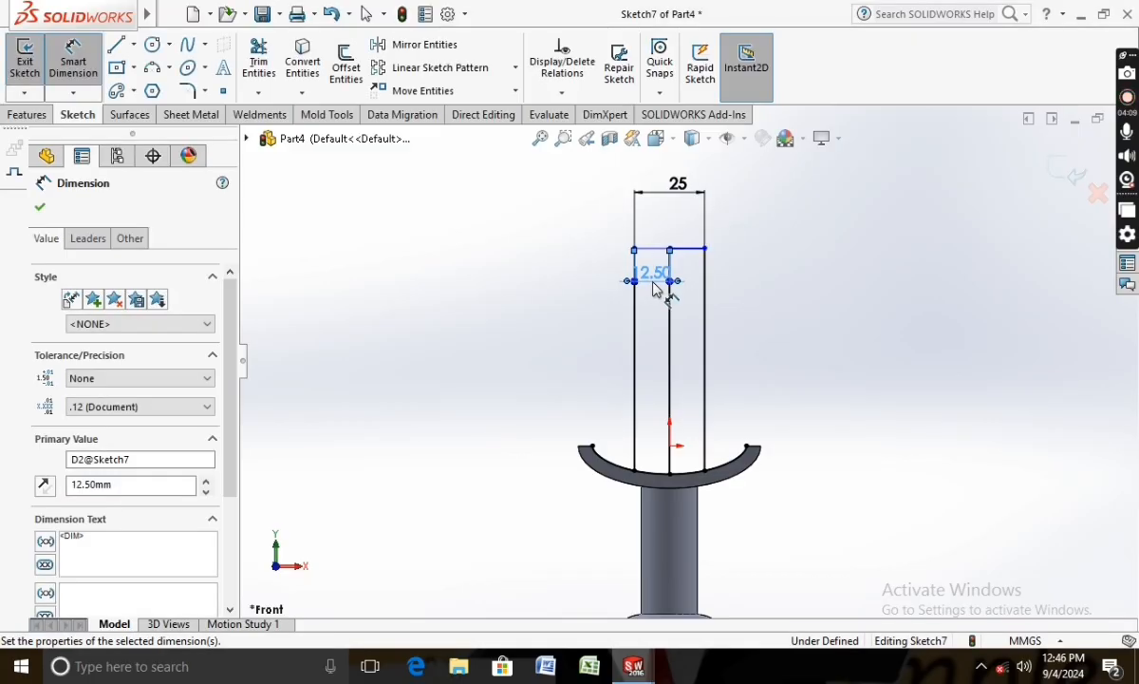
{"action": "key", "text": "Escape"}
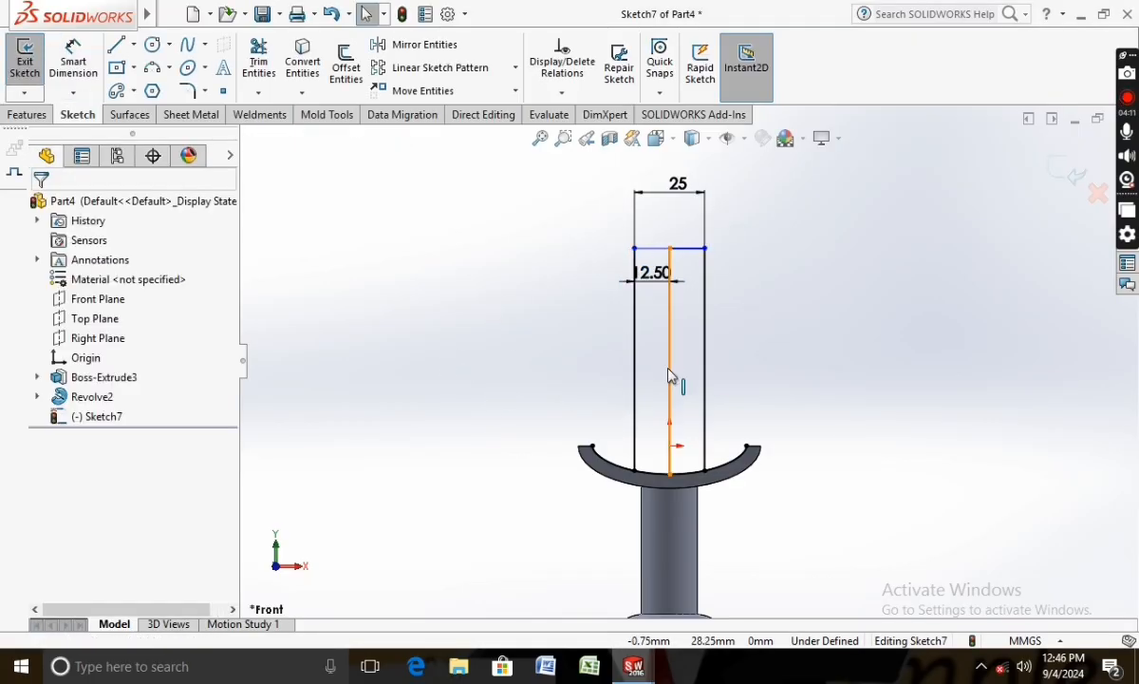
Step: Make the central vertical line construction geometry and trim the converted arc's excess on both sides of the profile
{"action": "left_click", "coordinate": [672, 376]}
{"action": "right_click", "coordinate": [672, 259]}
{"action": "left_click", "coordinate": [684, 233]}
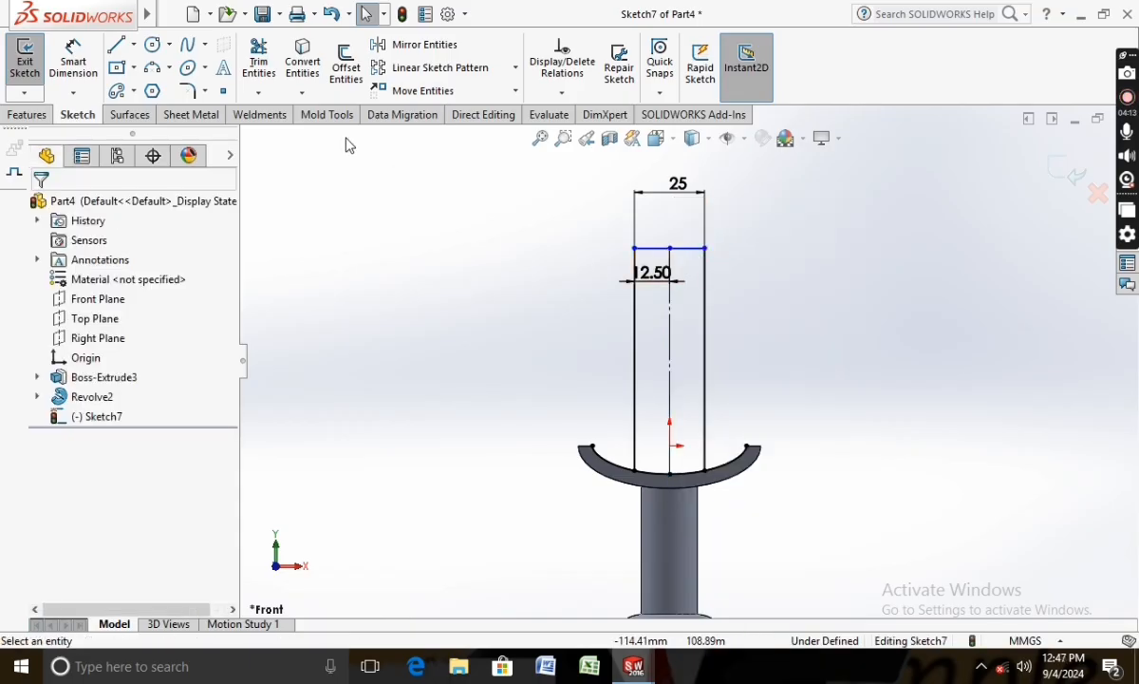
{"action": "left_click", "coordinate": [258, 63]}
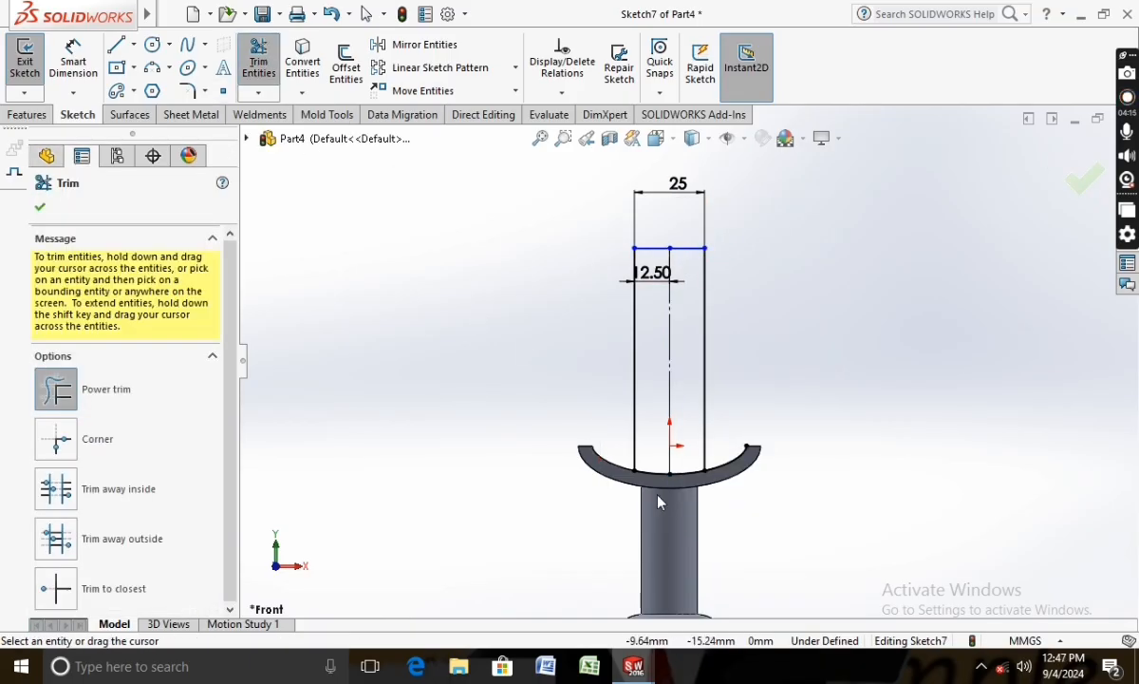
Step: Dimension the profile's left vertical line as 80 mm
{"action": "left_click", "coordinate": [94, 56]}
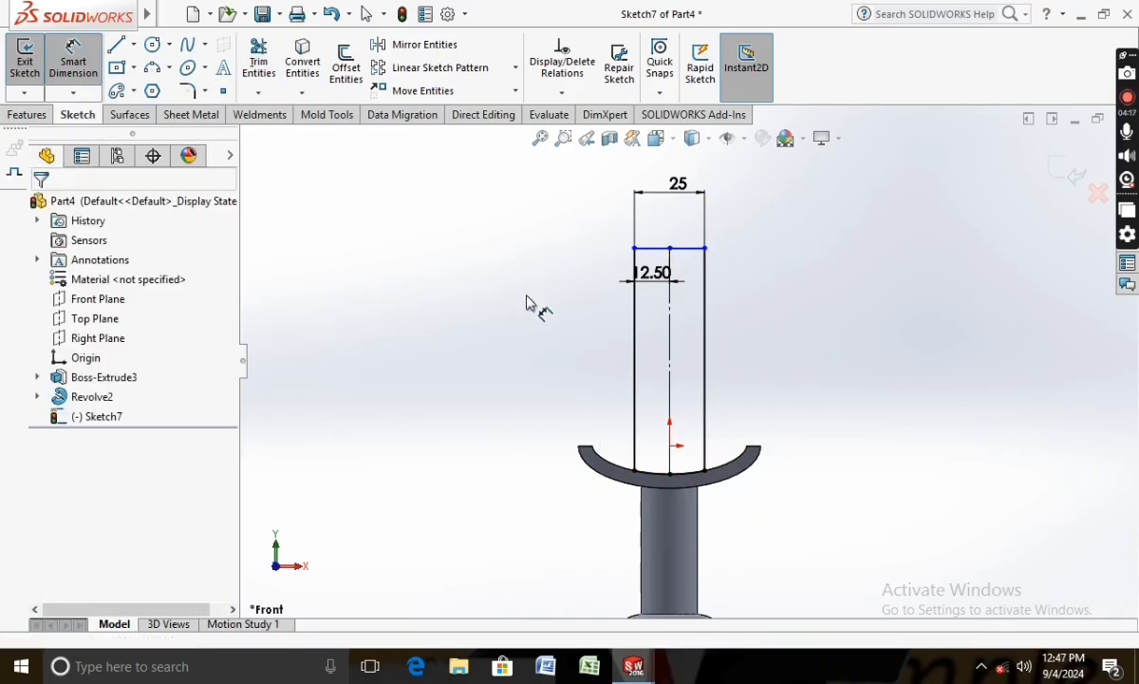
{"action": "left_click", "coordinate": [634, 372]}
{"action": "left_click", "coordinate": [582, 349]}
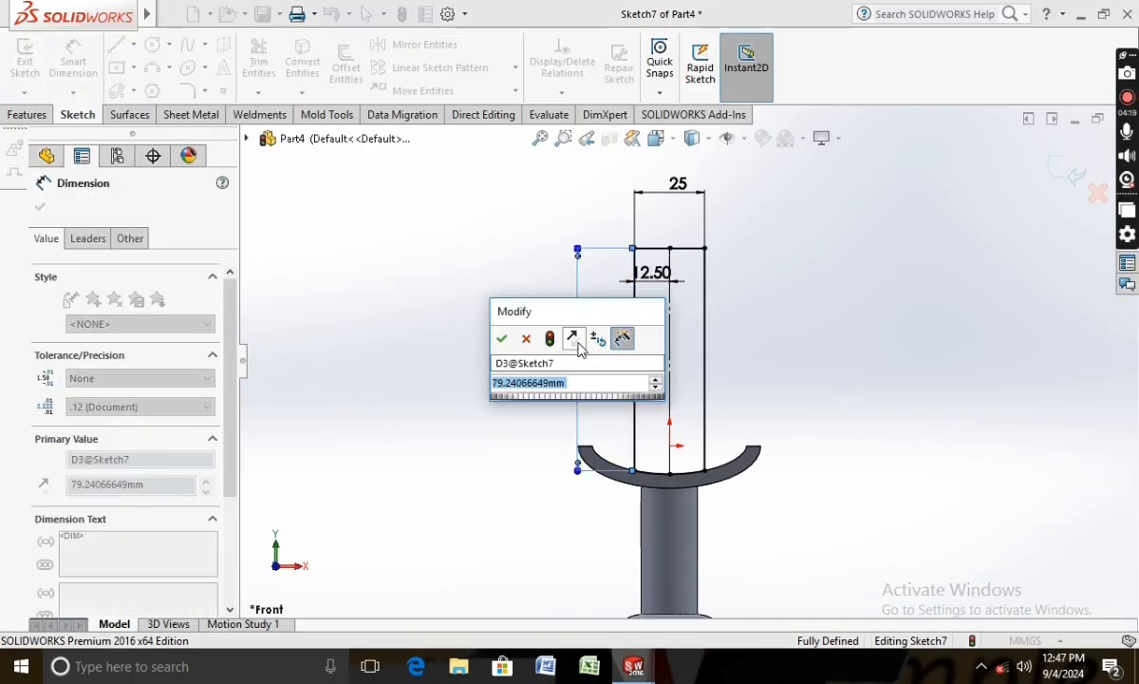
{"action": "type", "text": "80"}
{"action": "key", "text": "Return"}
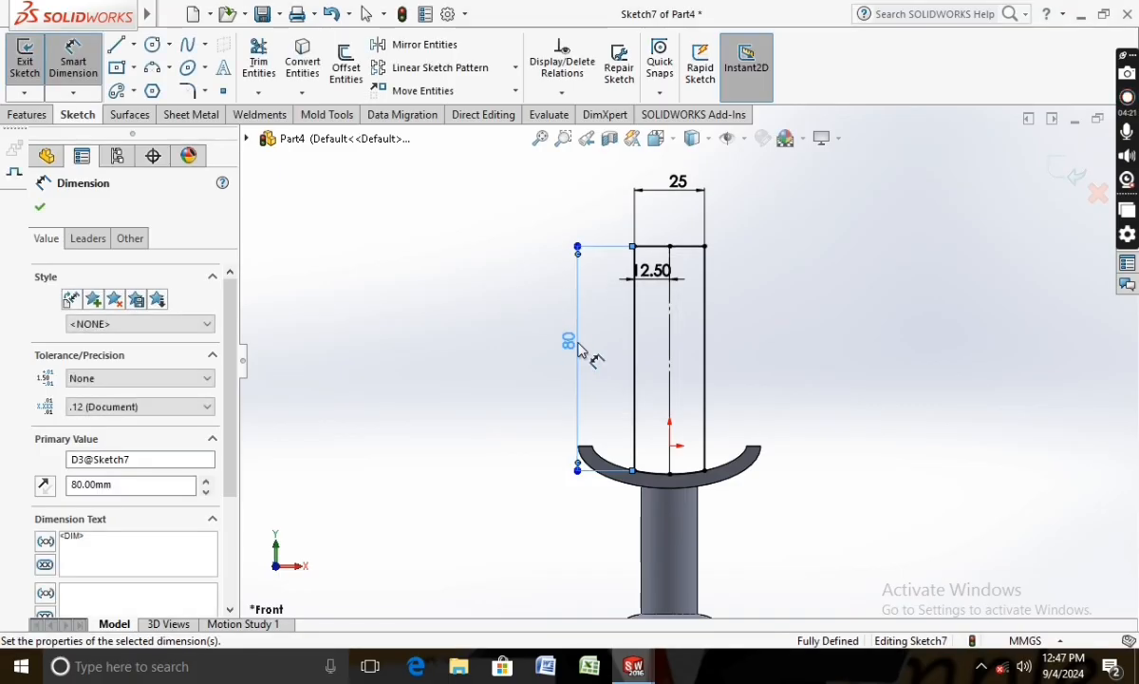
{"action": "left_click", "coordinate": [39, 207]}
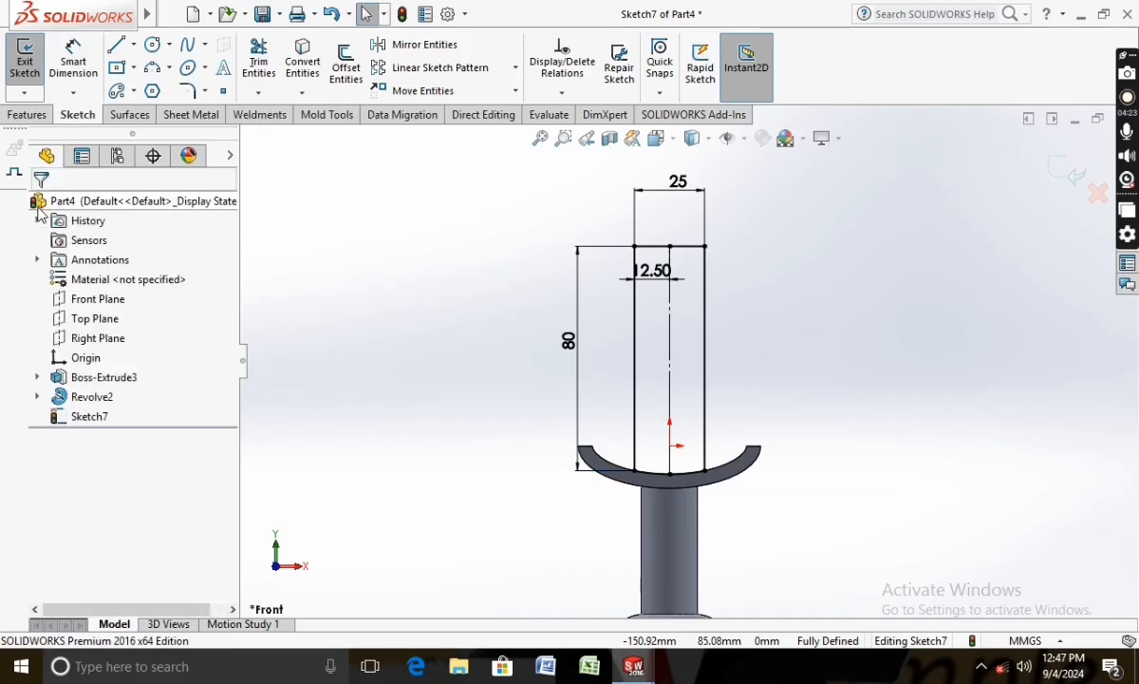
Step: Extrude the upright profile 5 mm about the mid plane, merged with the body
{"action": "left_click", "coordinate": [27, 115]}
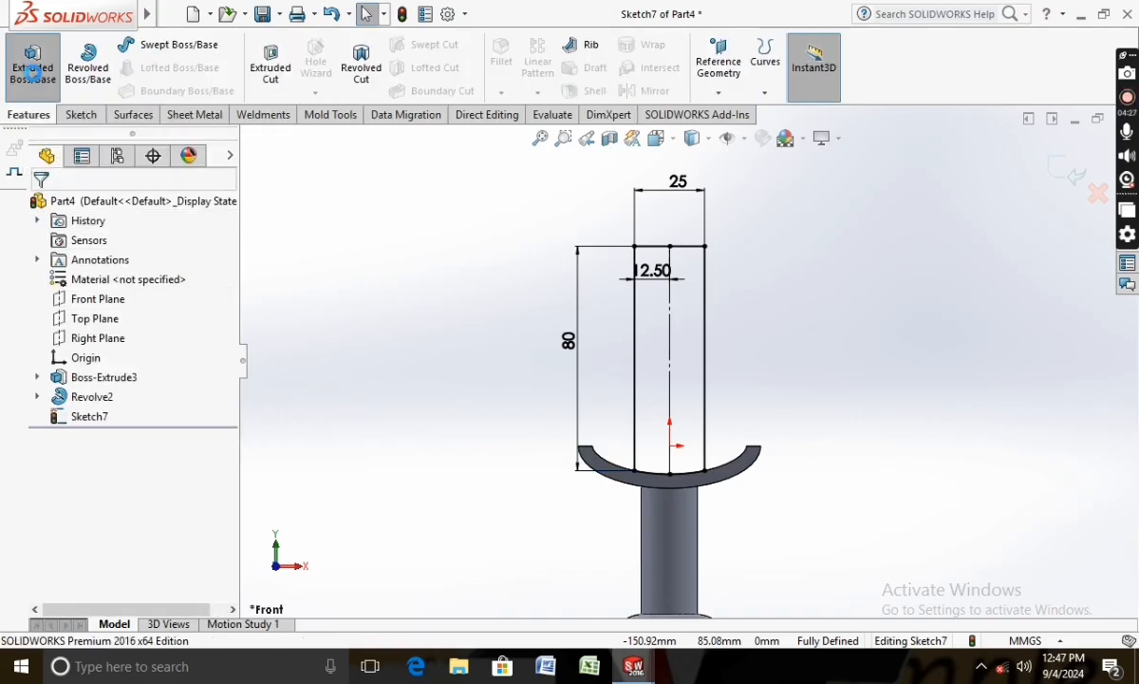
{"action": "left_click", "coordinate": [32, 62]}
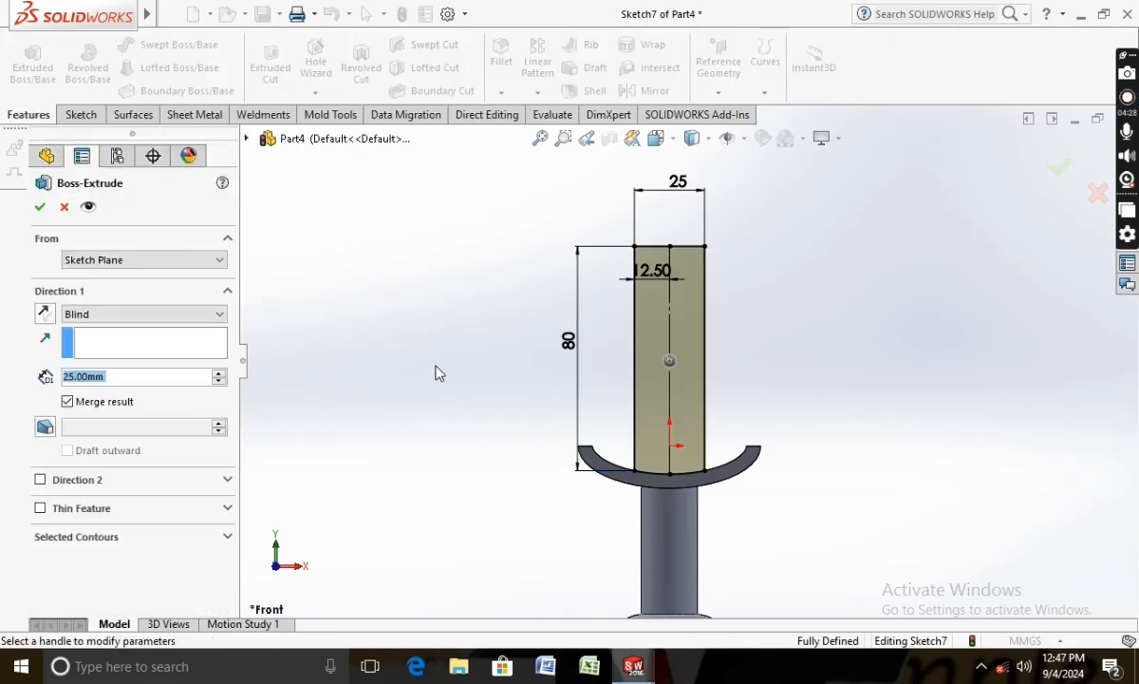
{"action": "left_click", "coordinate": [195, 321]}
{"action": "left_click", "coordinate": [135, 398]}
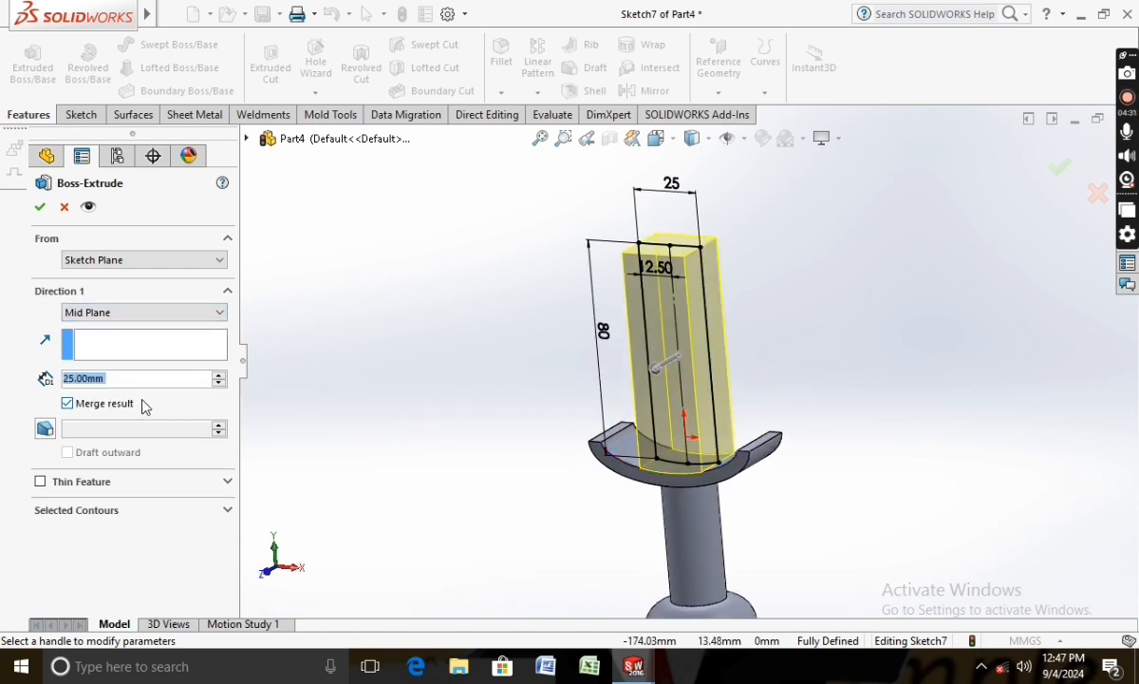
{"action": "type", "text": "5"}
{"action": "key", "text": "Return"}
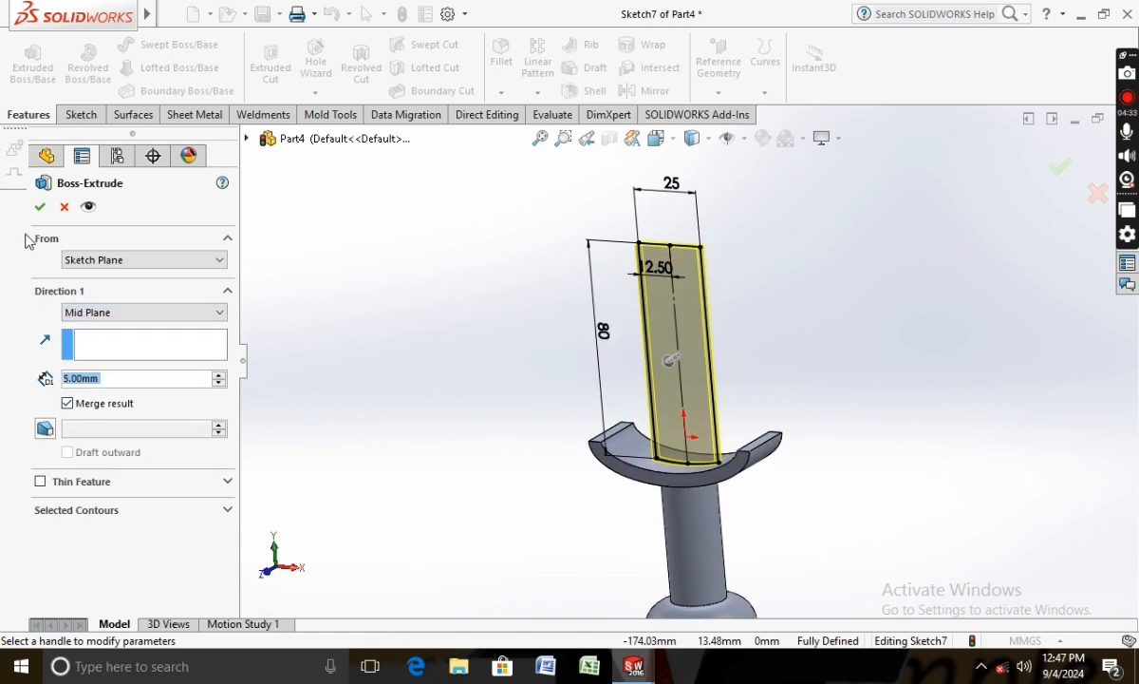
{"action": "left_click", "coordinate": [41, 211]}
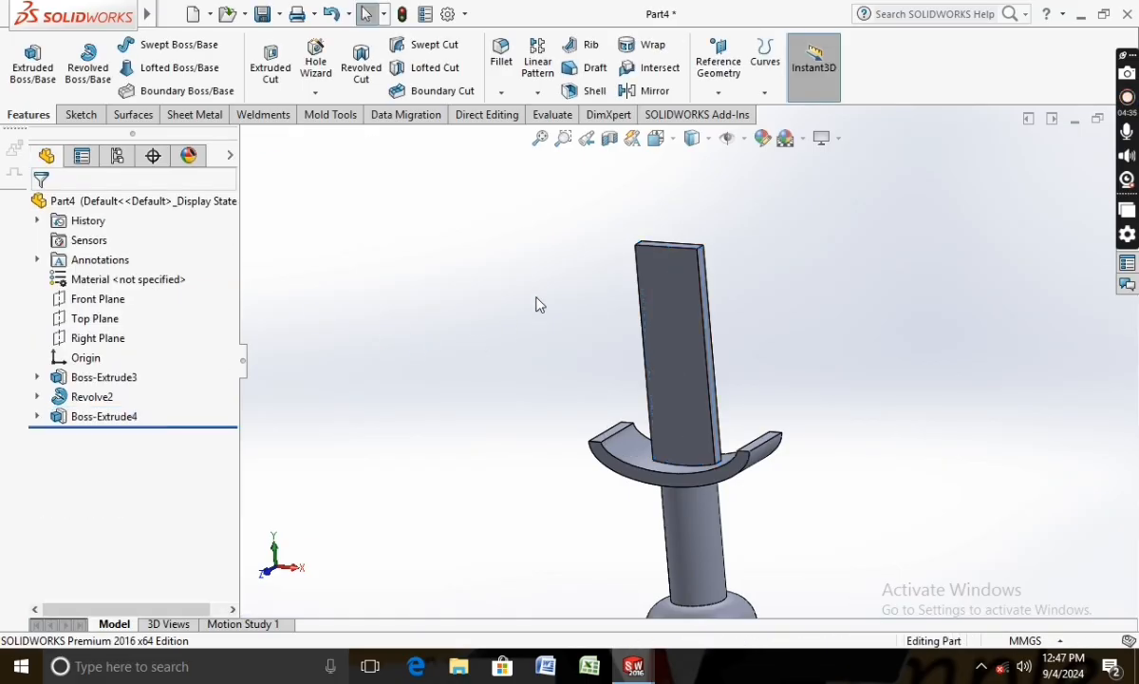
Step: Start a sketch on the upright plate's top face and draw a center rectangle about 22 by 3 mm around the origin
{"action": "middle_click_drag", "start_coordinate": [543, 345], "coordinate": [560, 414]}
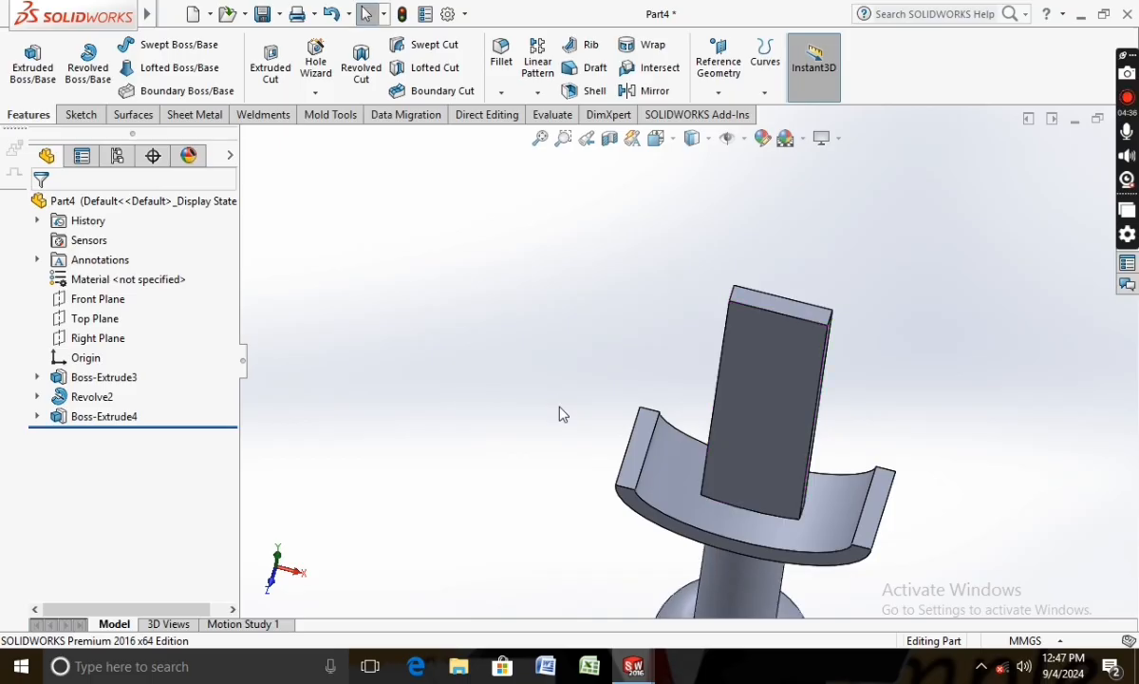
{"action": "right_click", "coordinate": [776, 308]}
{"action": "left_click", "coordinate": [795, 158]}
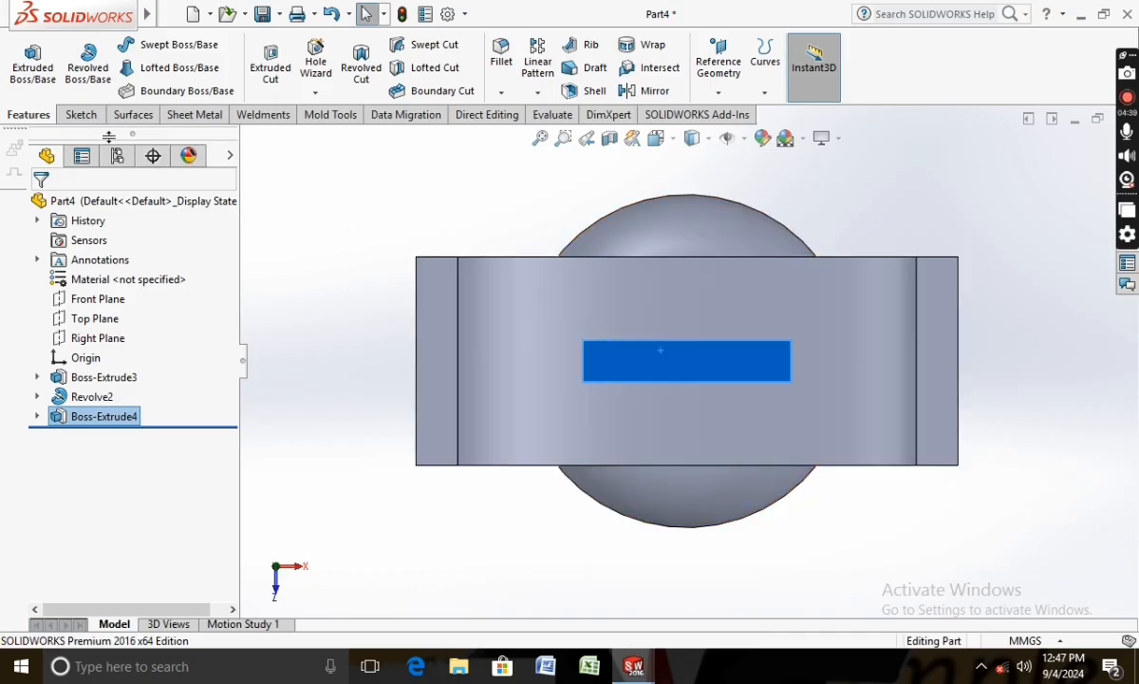
{"action": "left_click", "coordinate": [81, 114]}
{"action": "left_click", "coordinate": [25, 62]}
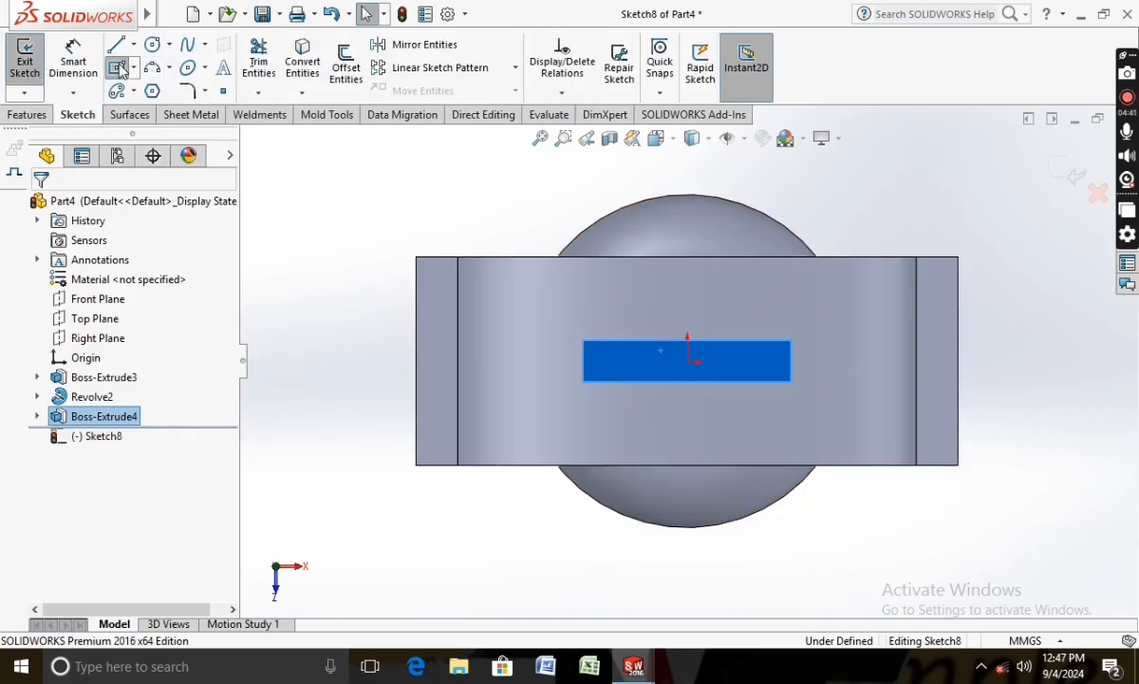
{"action": "left_click", "coordinate": [120, 69]}
{"action": "left_click", "coordinate": [687, 361]}
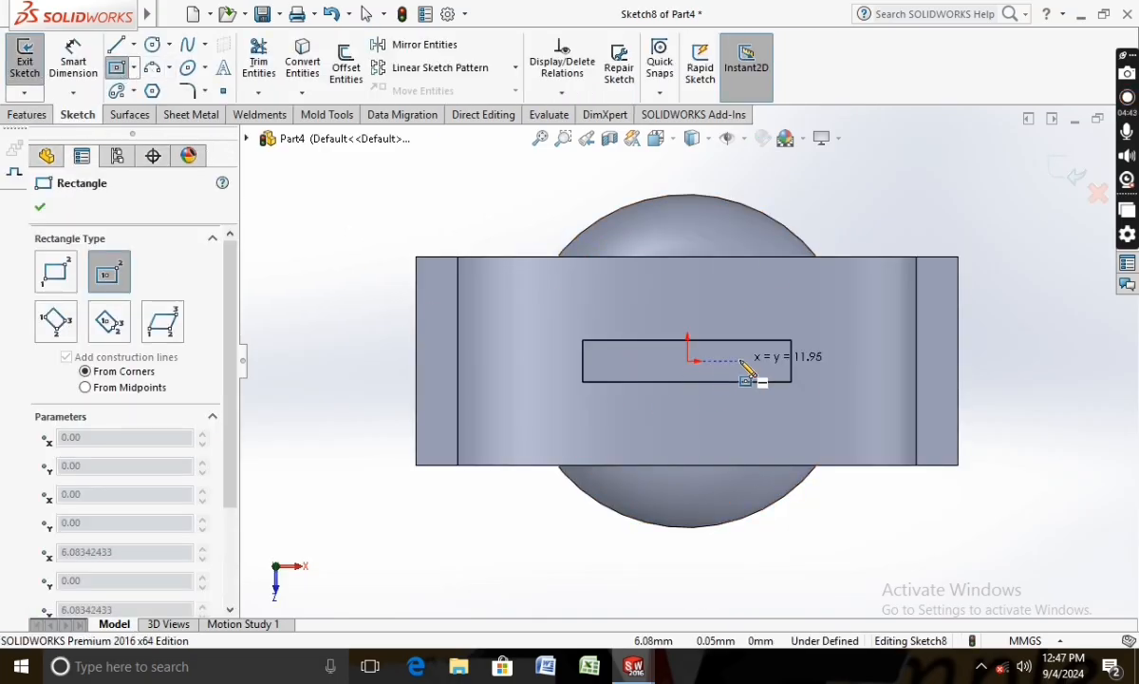
{"action": "left_click", "coordinate": [780, 373]}
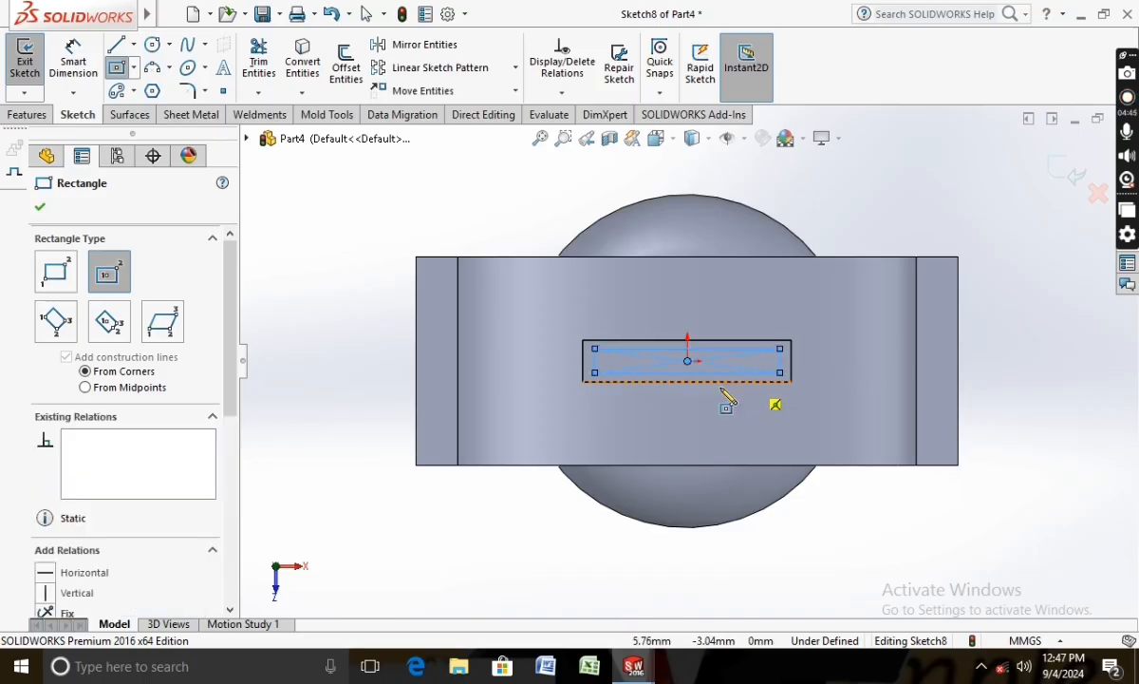
Step: Dimension the rectangle on the plate's top face as 24 mm long and 4 mm wide
{"action": "left_click", "coordinate": [73, 63]}
{"action": "left_click", "coordinate": [739, 382]}
{"action": "left_click", "coordinate": [738, 424]}
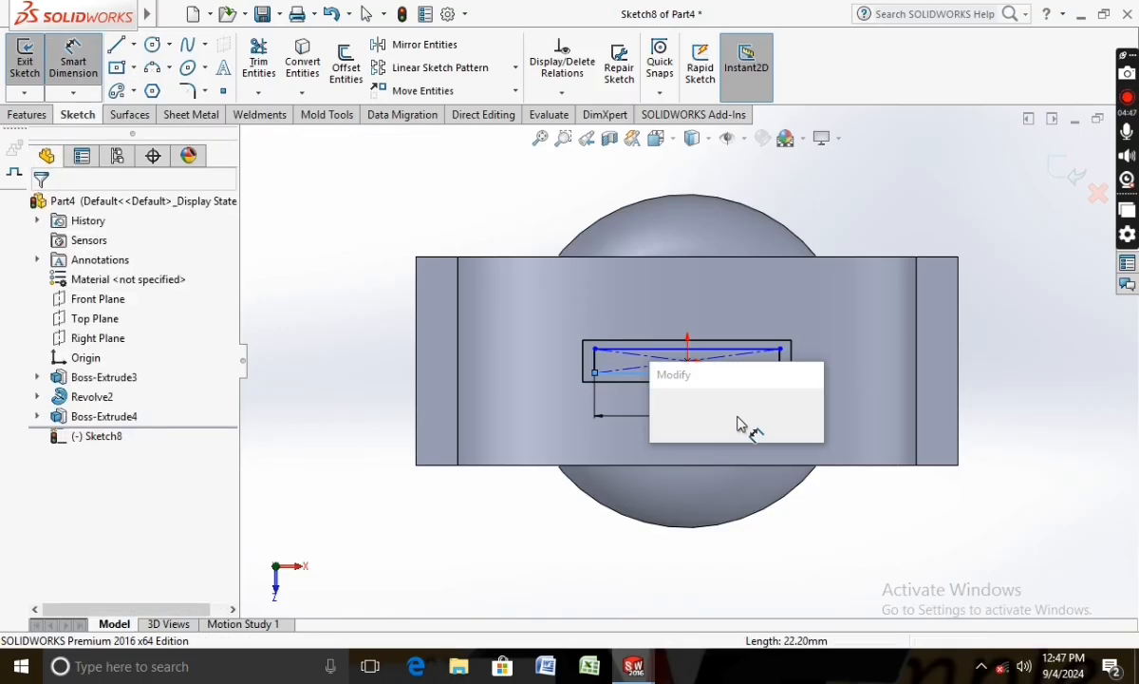
{"action": "type", "text": "24"}
{"action": "key", "text": "Return"}
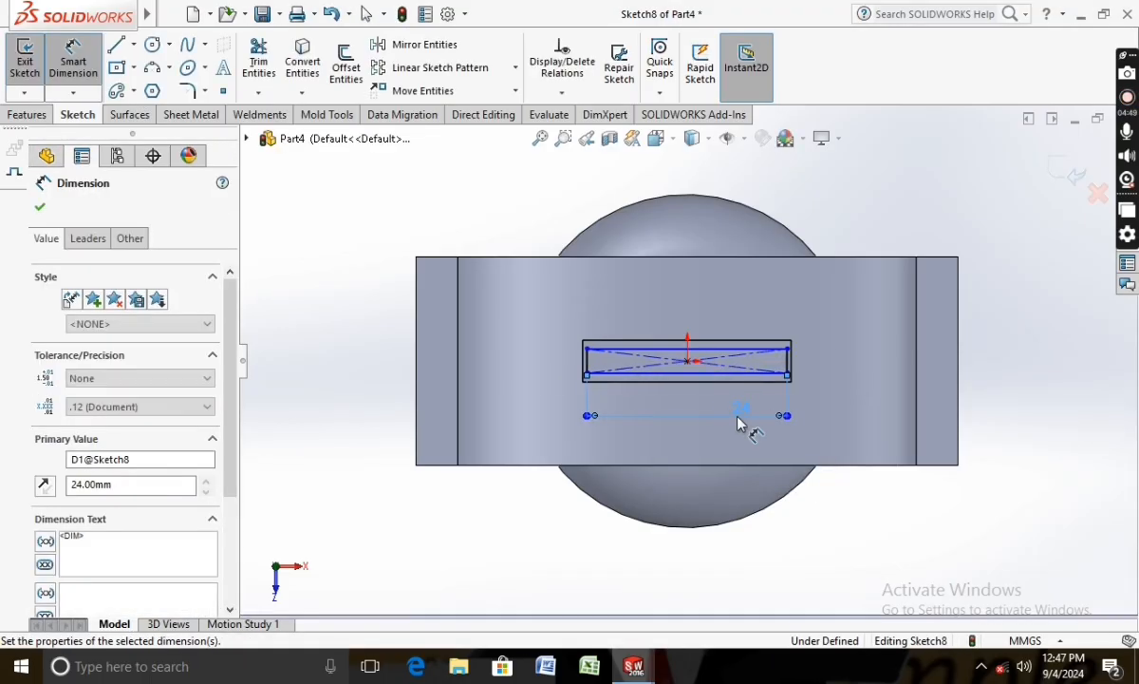
{"action": "scroll", "coordinate": [570, 347], "scroll_direction": "down", "scroll_amount": 3}
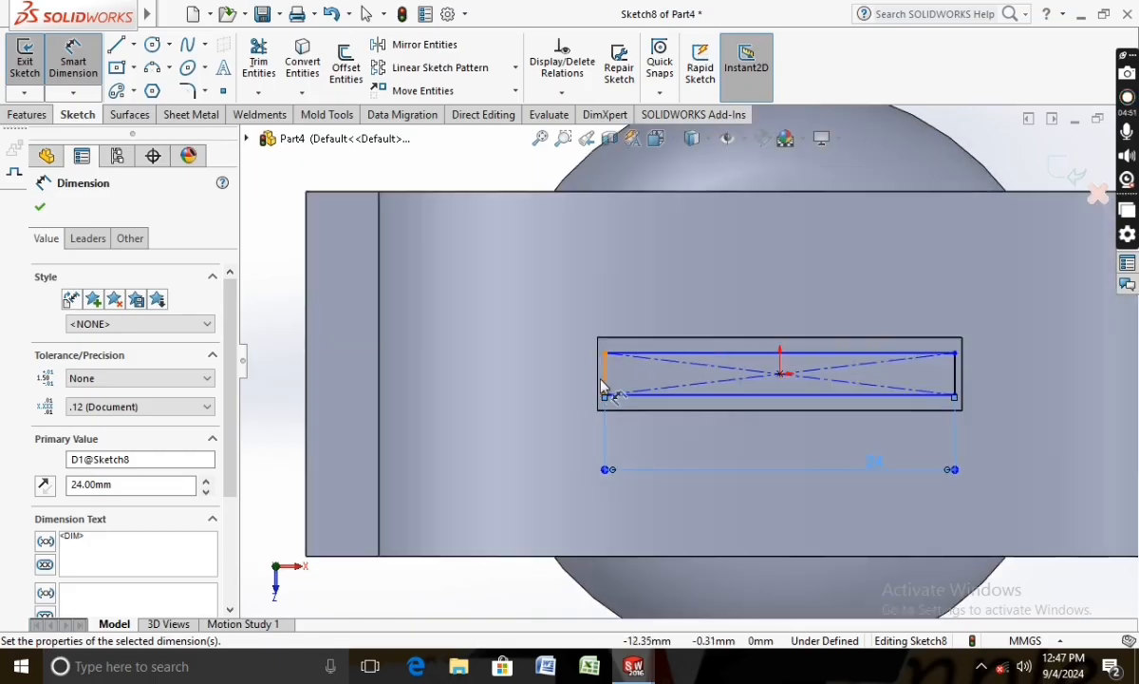
{"action": "left_click", "coordinate": [604, 380]}
{"action": "left_click", "coordinate": [551, 378]}
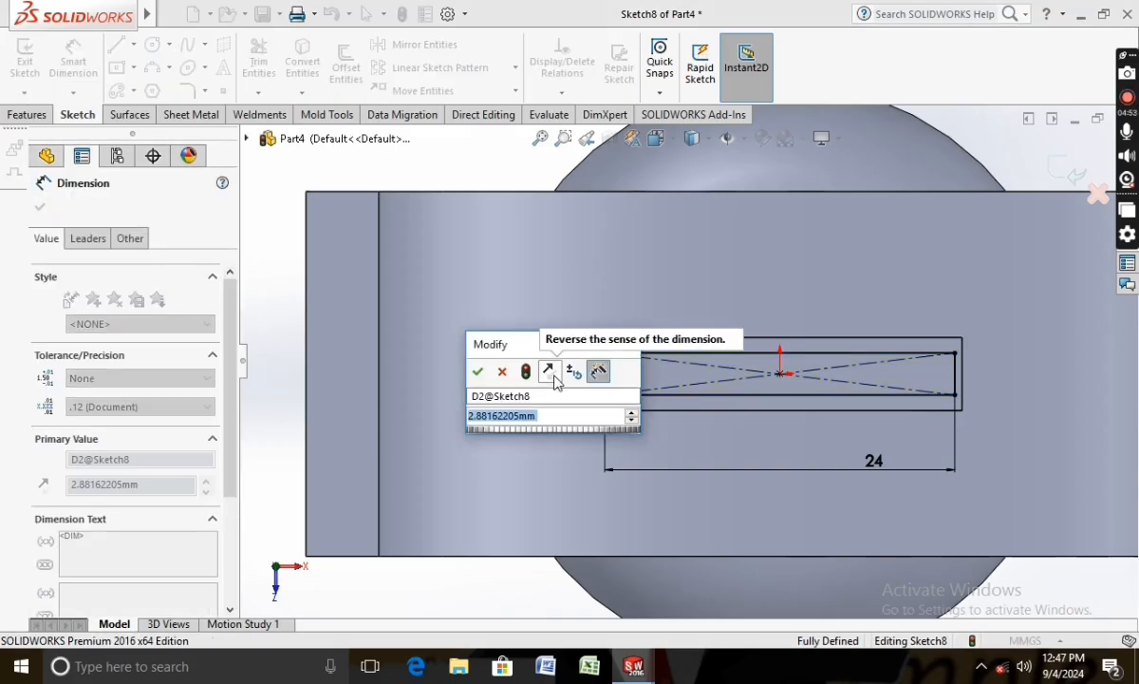
{"action": "type", "text": "4"}
{"action": "key", "text": "Return"}
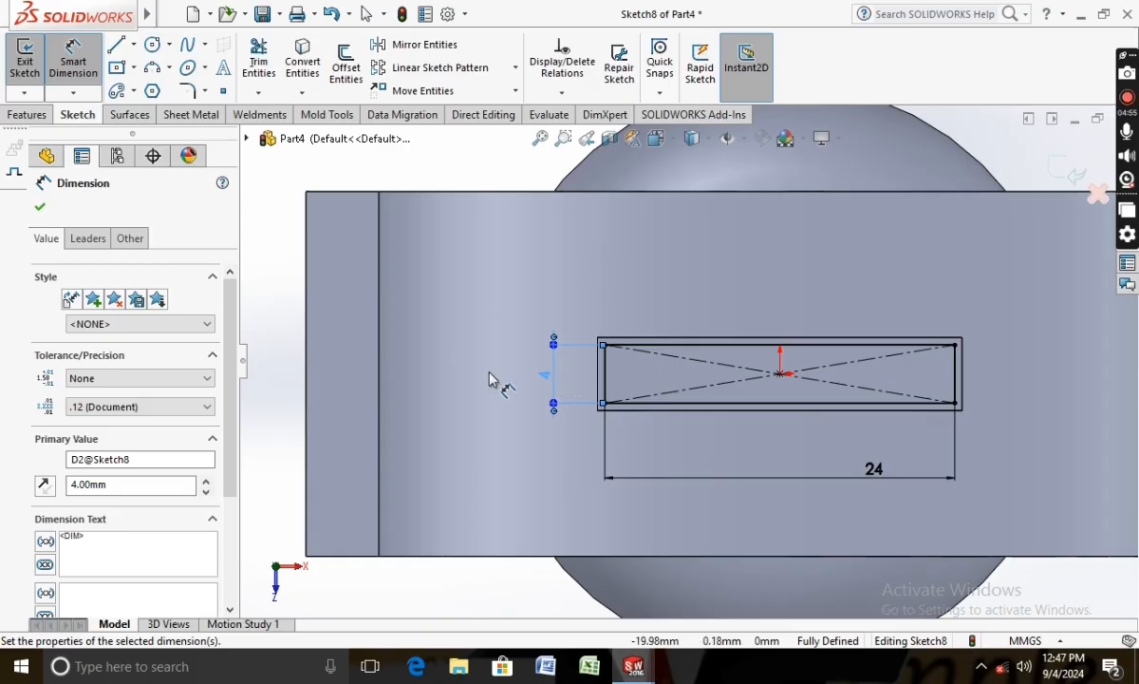
{"action": "left_click", "coordinate": [40, 209]}
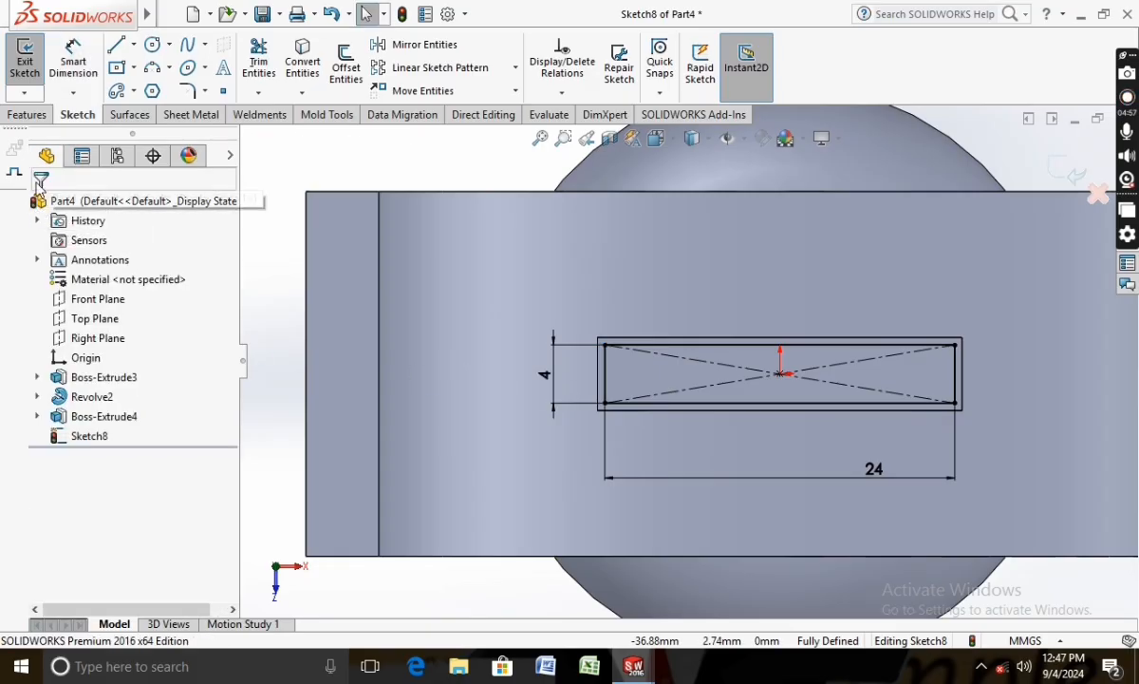
Step: Cut the rectangle blind 79 mm down into the upright plate
{"action": "left_click", "coordinate": [32, 116]}
{"action": "left_click", "coordinate": [271, 61]}
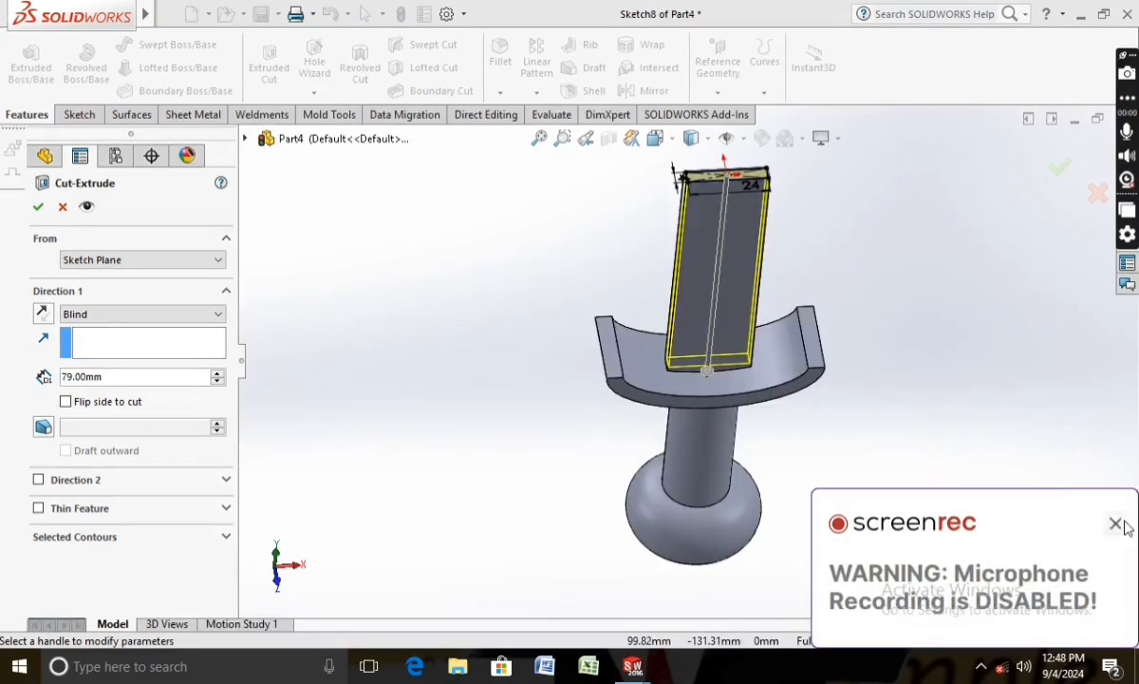
{"action": "left_click", "coordinate": [1118, 523]}
{"action": "left_click", "coordinate": [38, 208]}
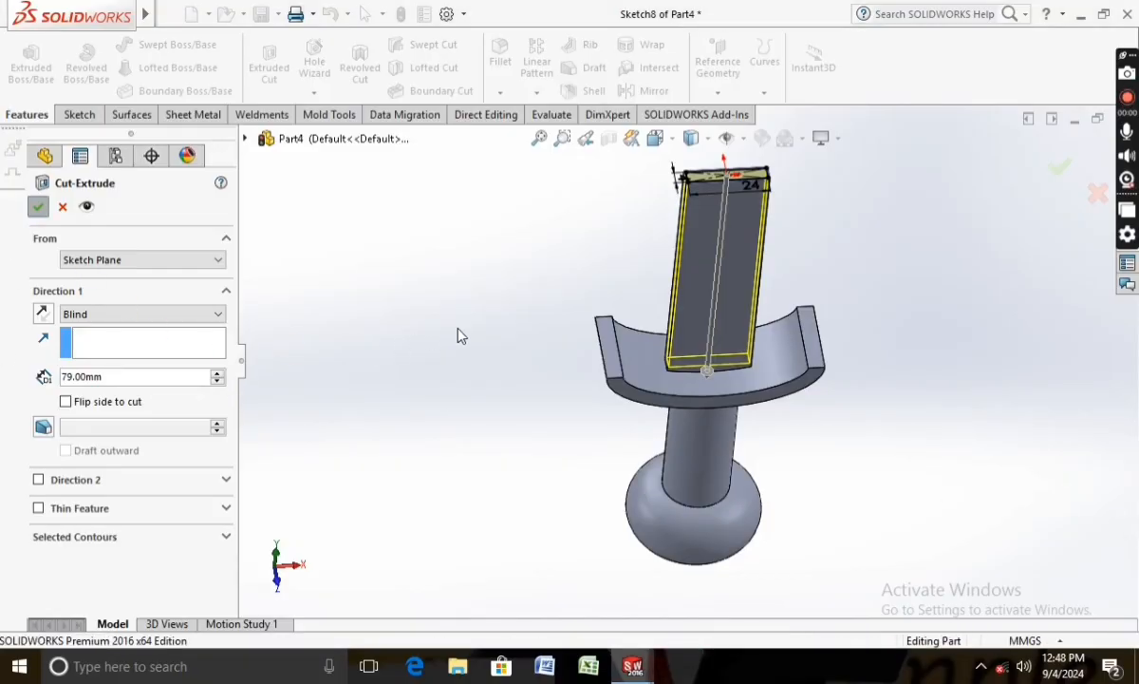
Step: Start a sketch on the rim face at the upright's open top, viewed normal to it
{"action": "middle_click_drag", "start_coordinate": [638, 245], "coordinate": [633, 332]}
{"action": "scroll", "coordinate": [739, 255], "scroll_direction": "down", "scroll_amount": 8}
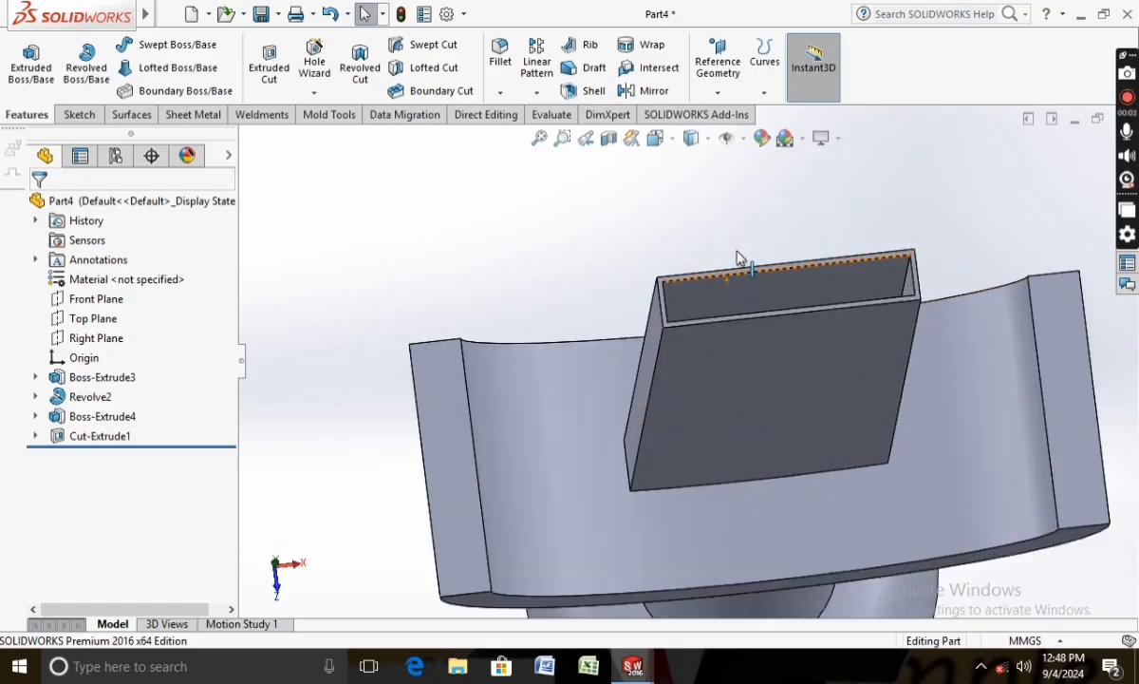
{"action": "left_click", "coordinate": [646, 338]}
{"action": "right_click", "coordinate": [604, 309]}
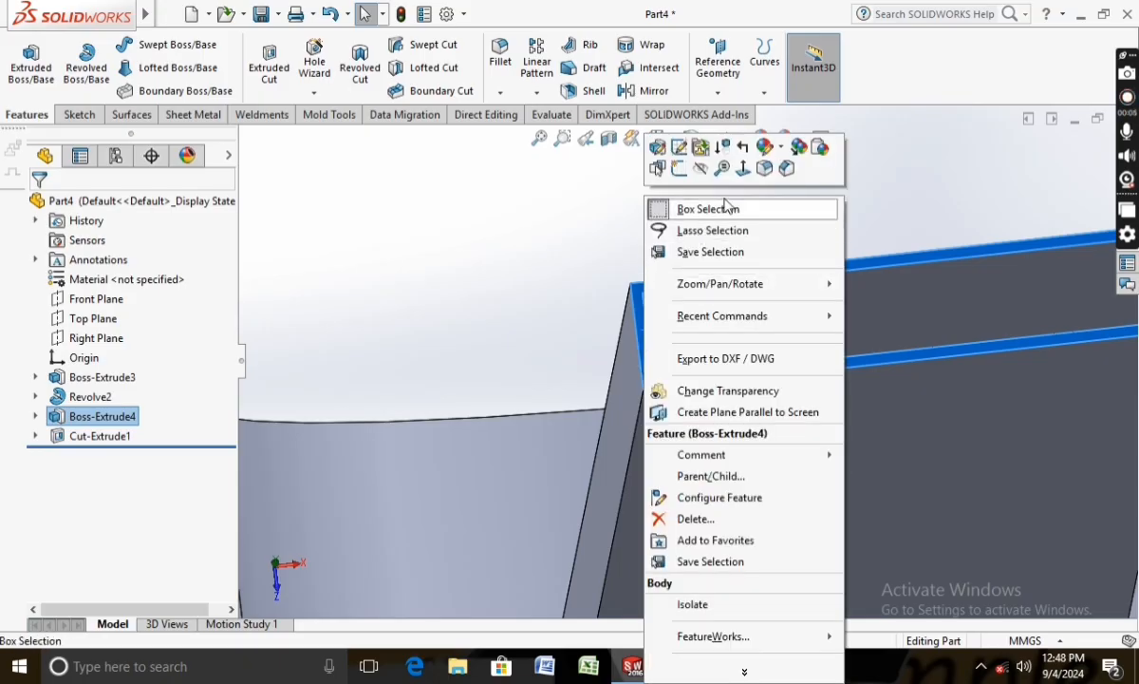
{"action": "left_click", "coordinate": [697, 164]}
{"action": "scroll", "coordinate": [589, 370], "scroll_direction": "down", "scroll_amount": 5}
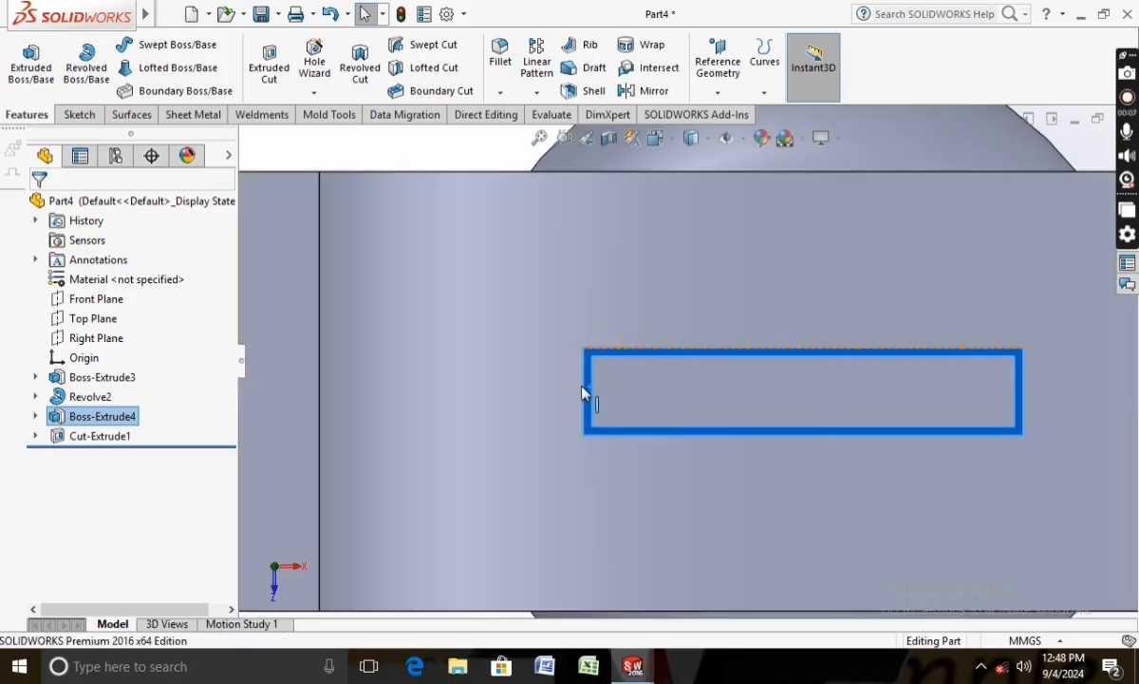
{"action": "left_click", "coordinate": [76, 115]}
{"action": "left_click", "coordinate": [23, 57]}
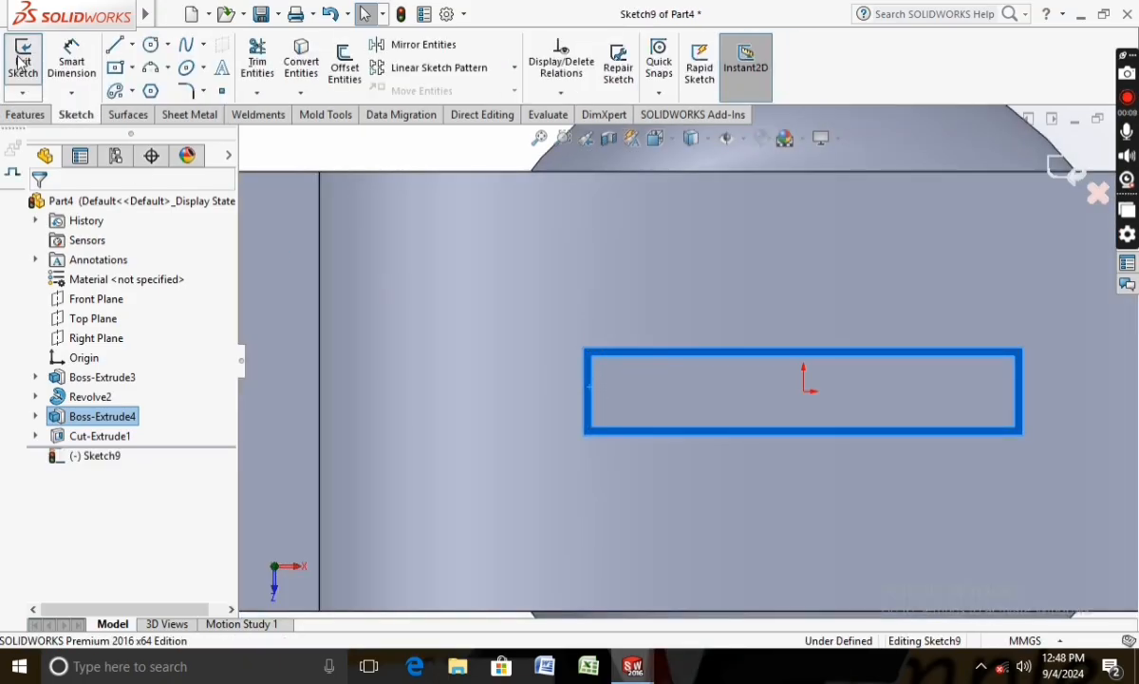
Step: Sketch a box about 1.25 by 1.87 mm against the rim's left inner edge, with a horizontal line from the edge's midpoint across it
{"action": "left_click", "coordinate": [114, 44]}
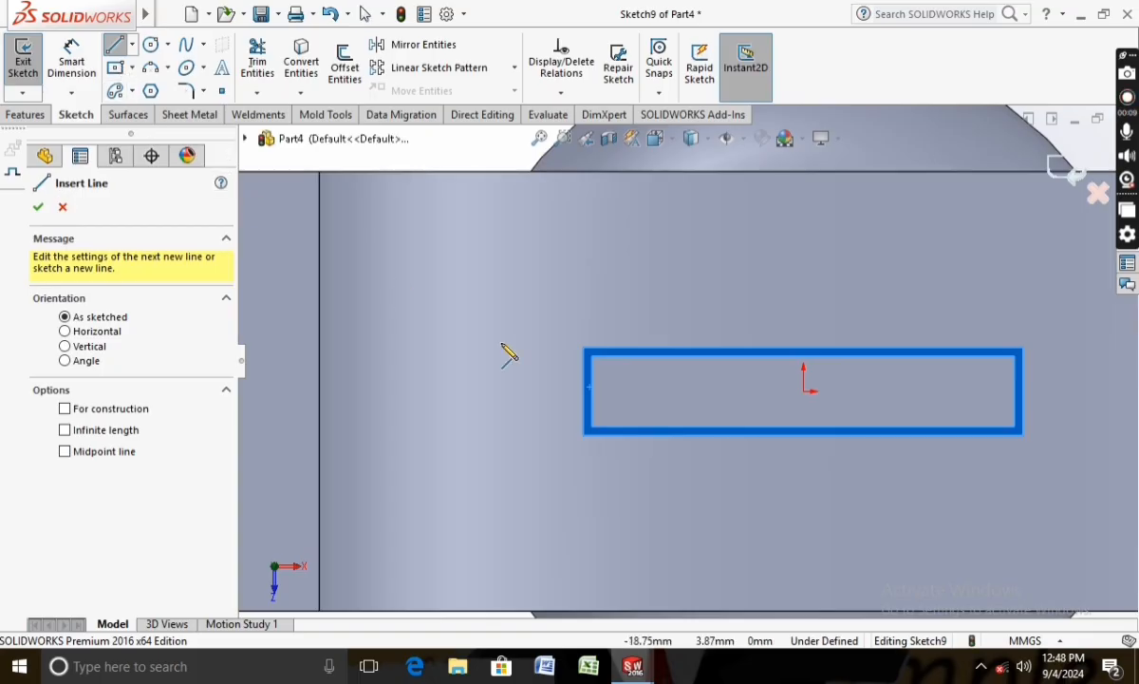
{"action": "left_click", "coordinate": [592, 391]}
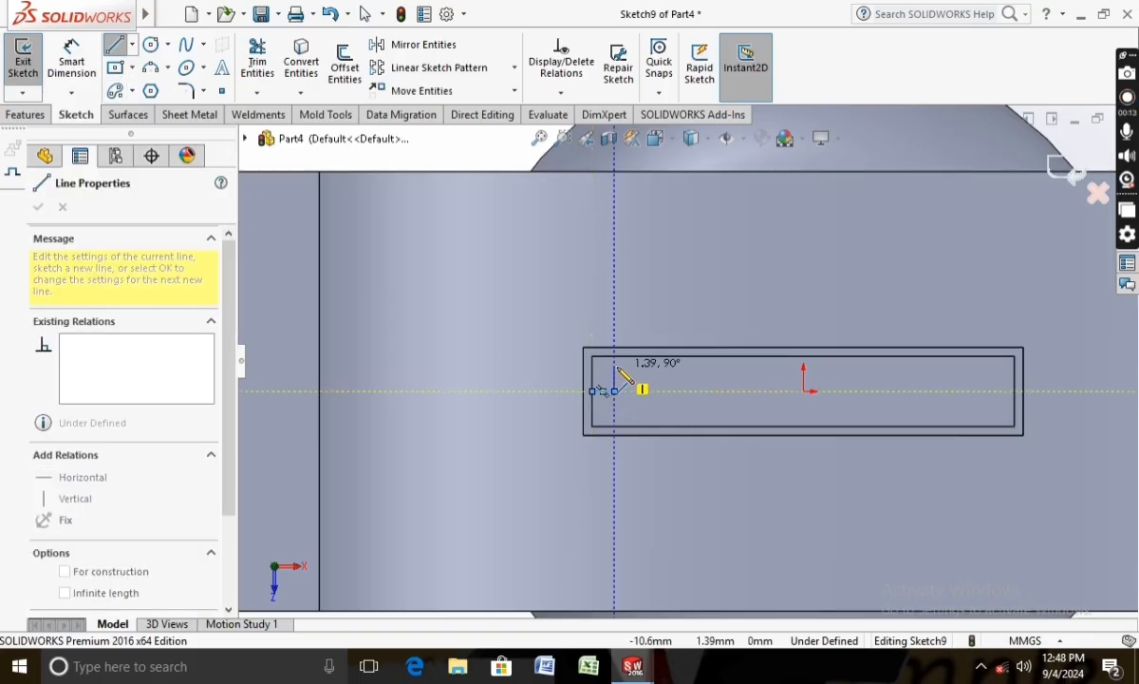
{"action": "left_click", "coordinate": [612, 388]}
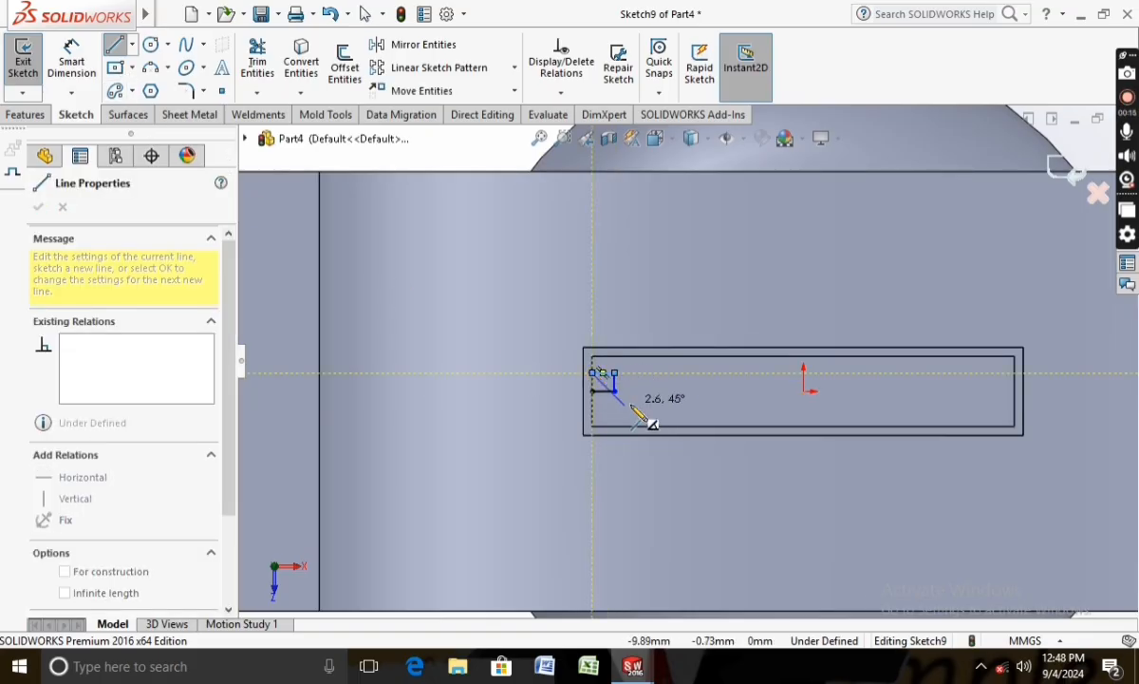
{"action": "key", "text": "Escape"}
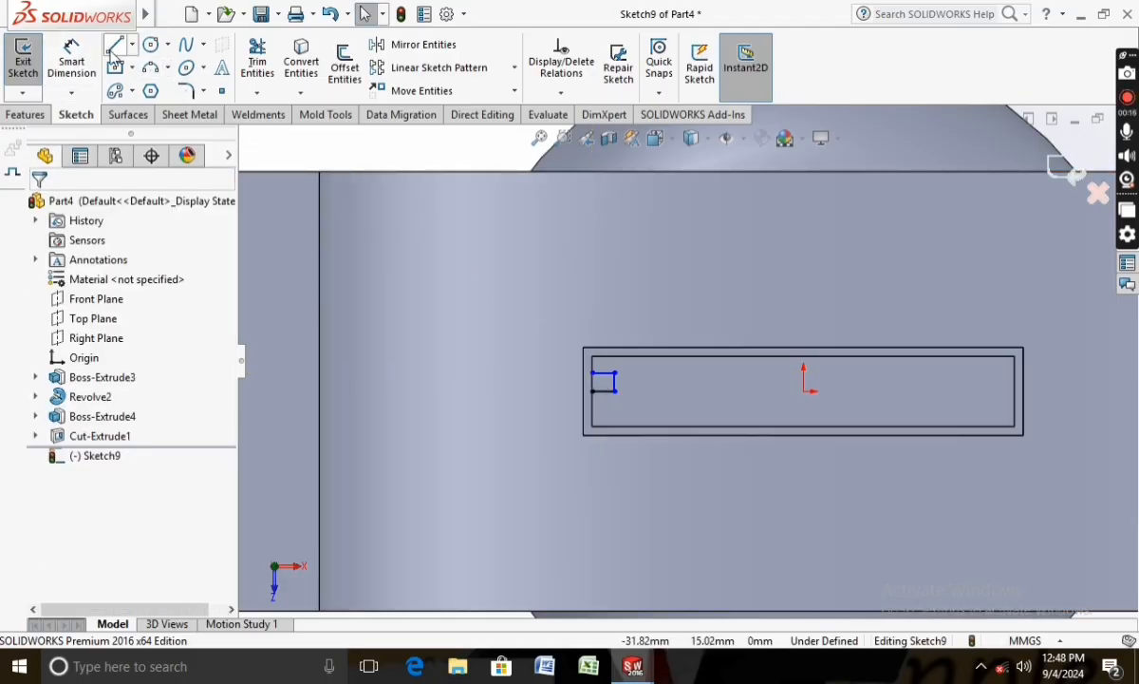
{"action": "left_click", "coordinate": [114, 48]}
{"action": "left_click", "coordinate": [613, 390]}
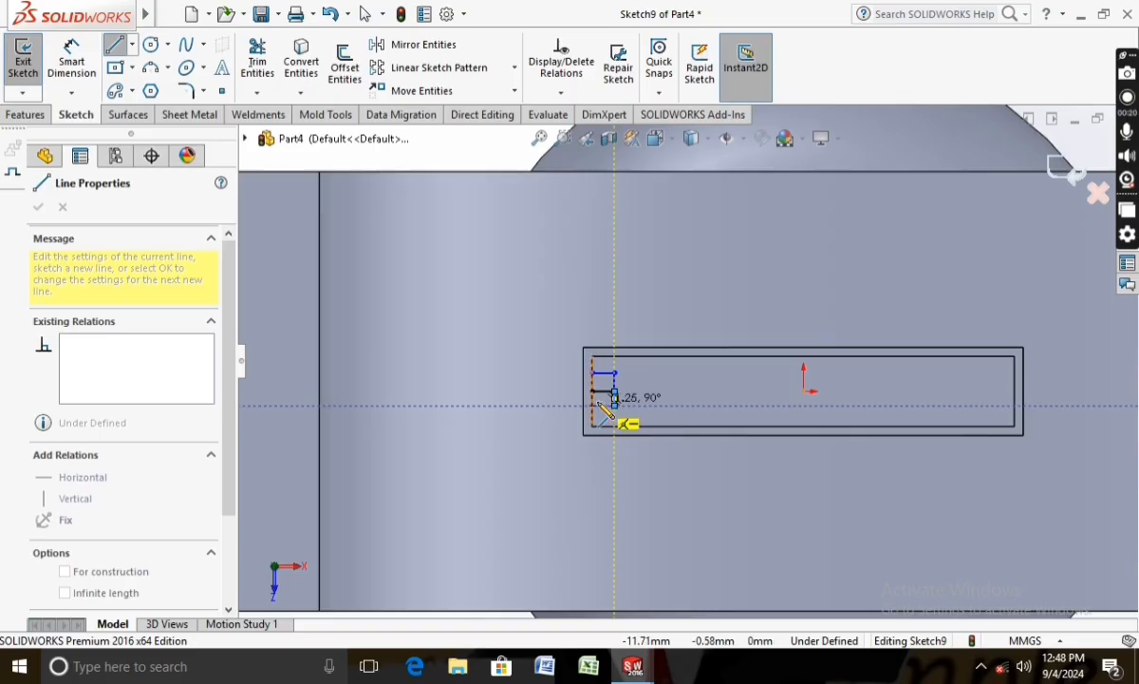
{"action": "left_click", "coordinate": [594, 406]}
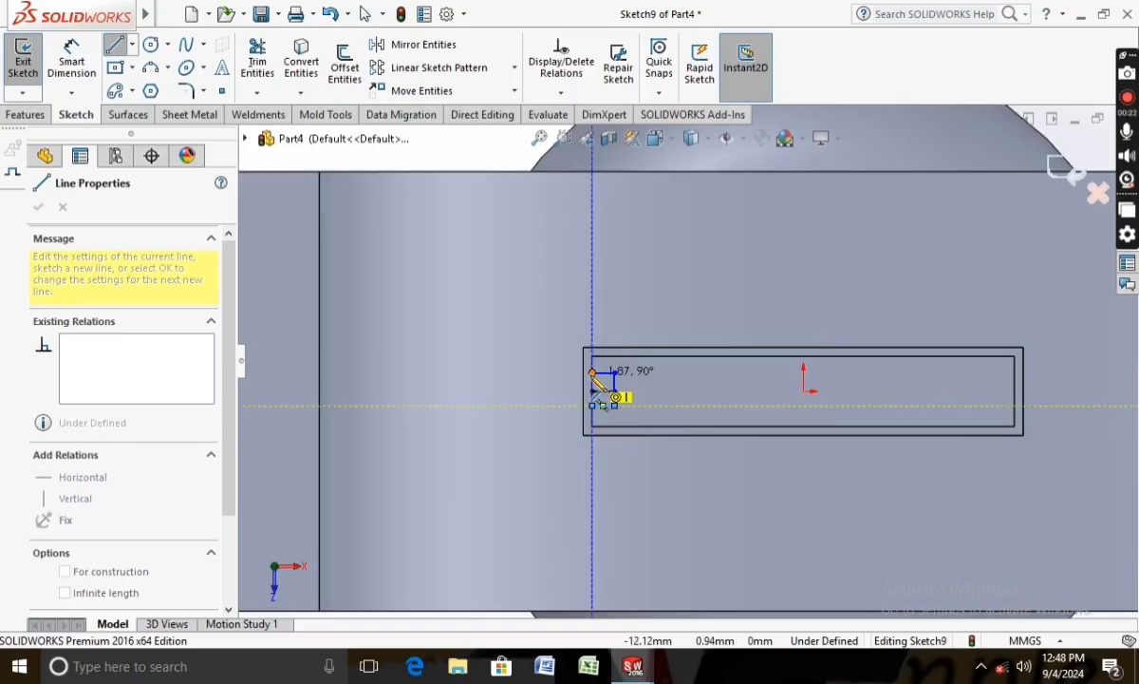
{"action": "left_click", "coordinate": [592, 374]}
{"action": "scroll", "coordinate": [597, 384], "scroll_direction": "down", "scroll_amount": 2}
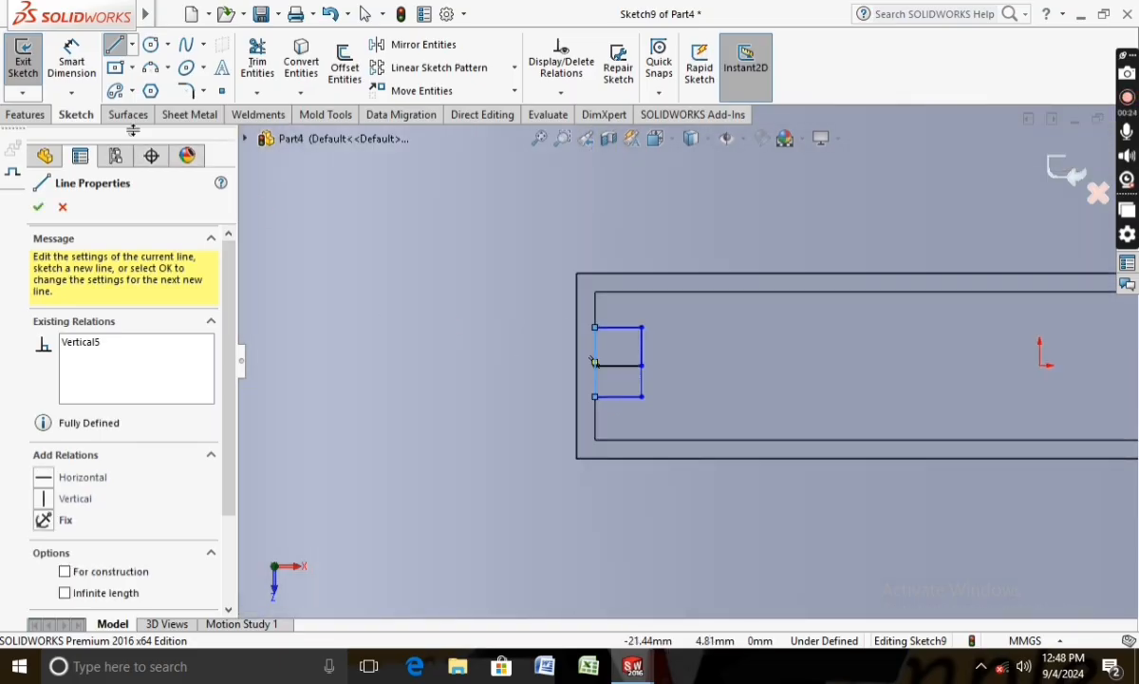
Step: Dimension the small box's height along the inner edge as 1 mm
{"action": "left_click", "coordinate": [72, 66]}
{"action": "left_click", "coordinate": [595, 329]}
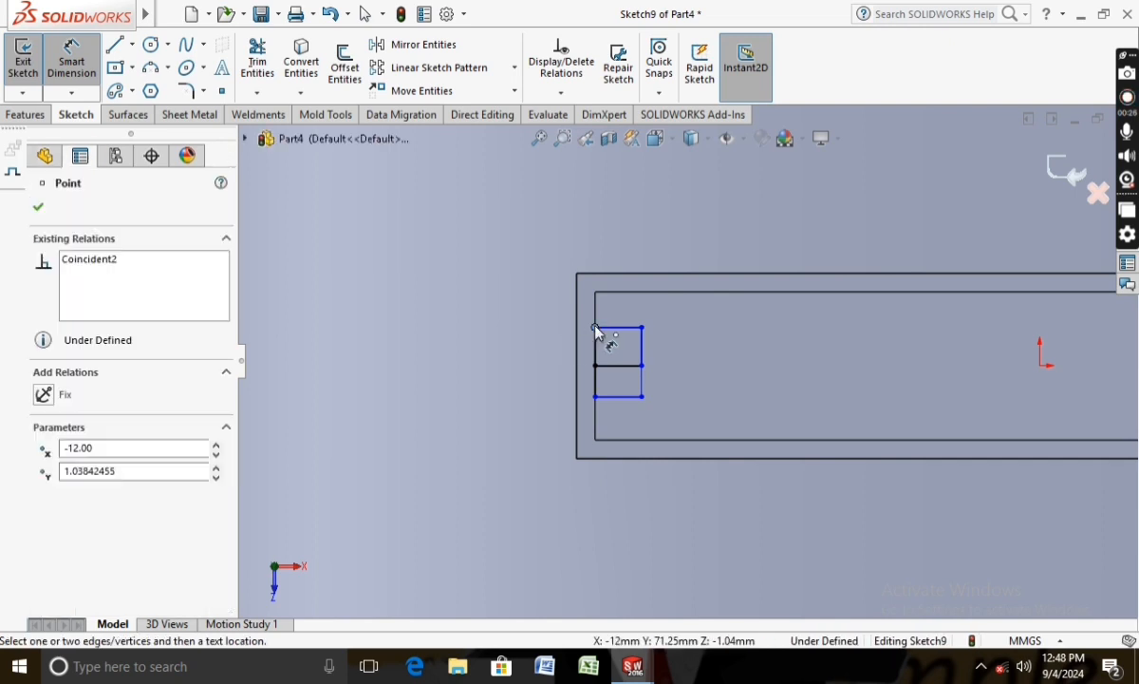
{"action": "left_click", "coordinate": [595, 396]}
{"action": "left_click", "coordinate": [537, 387]}
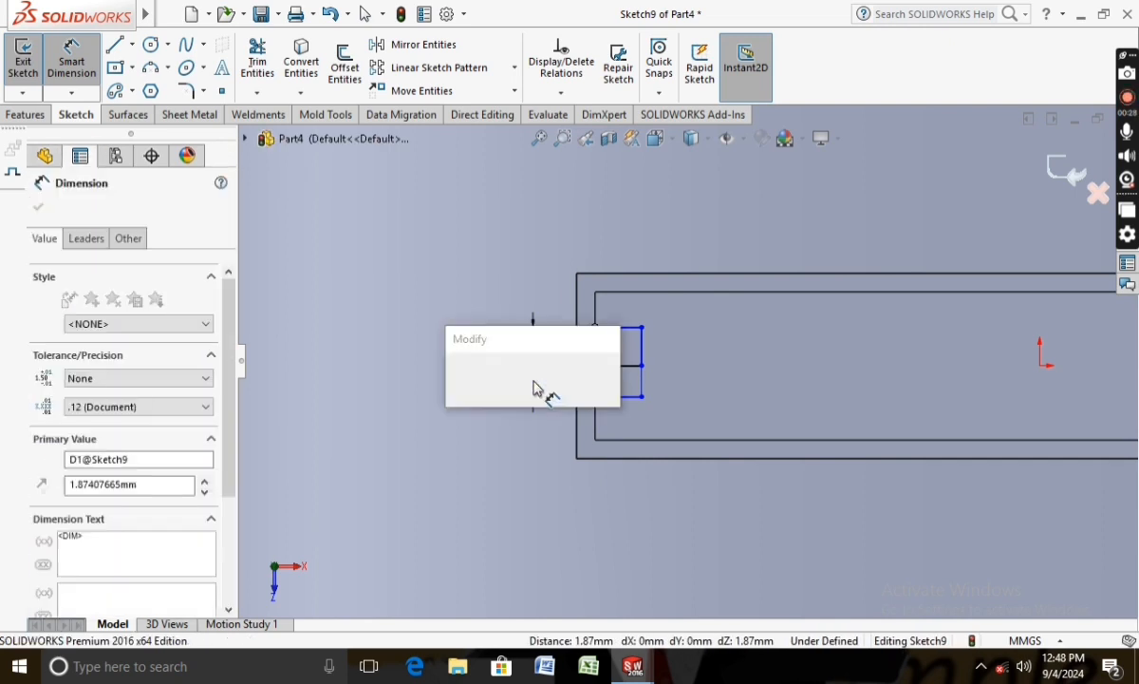
{"action": "key", "text": "Return"}
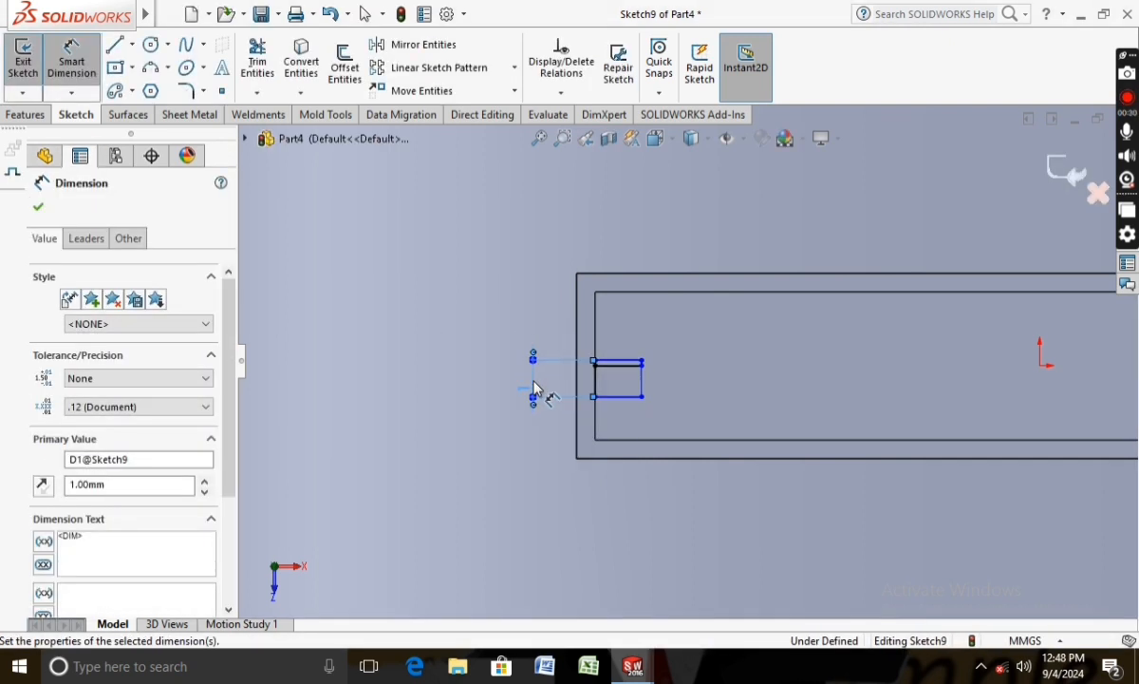
Step: Dimension the distance from the box's middle line to its lower side as 0.5 mm
{"action": "scroll", "coordinate": [549, 382], "scroll_direction": "down", "scroll_amount": 3}
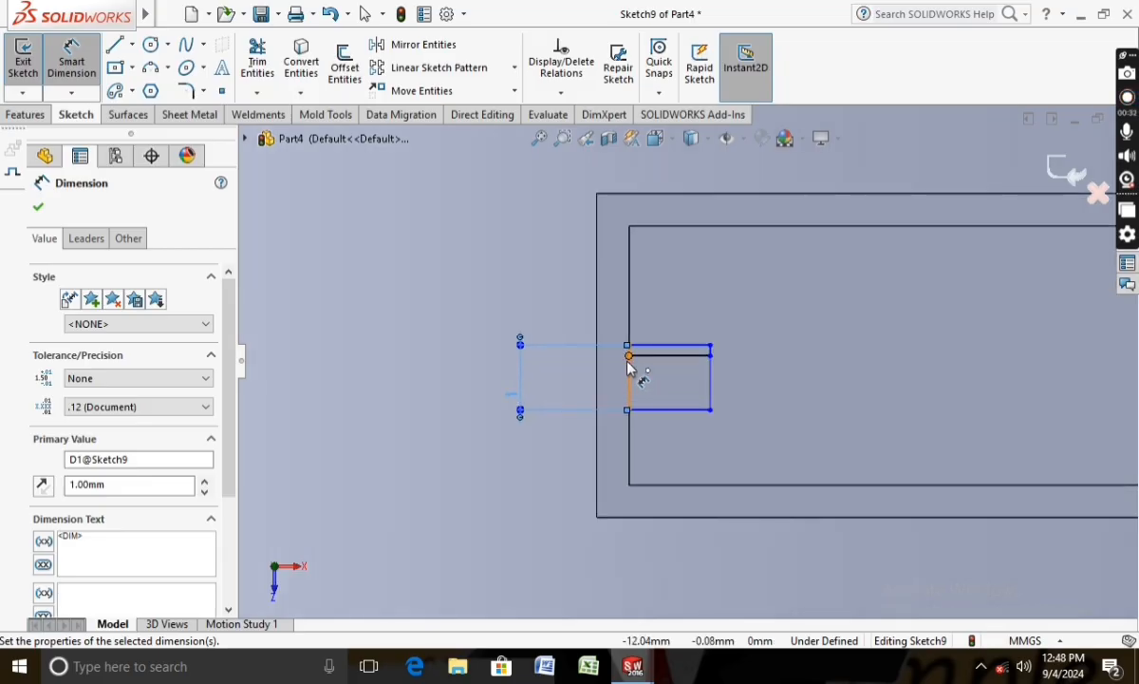
{"action": "left_click", "coordinate": [630, 377]}
{"action": "left_click", "coordinate": [632, 407]}
{"action": "left_click", "coordinate": [608, 387]}
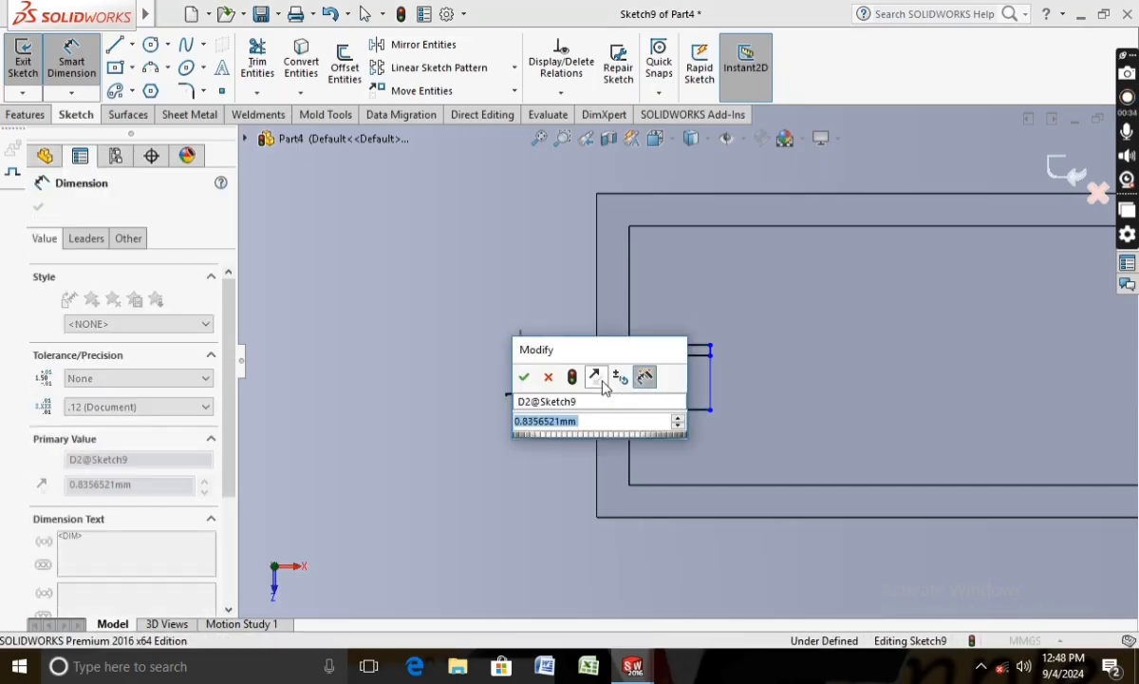
{"action": "type", "text": "0.5"}
{"action": "key", "text": "Return"}
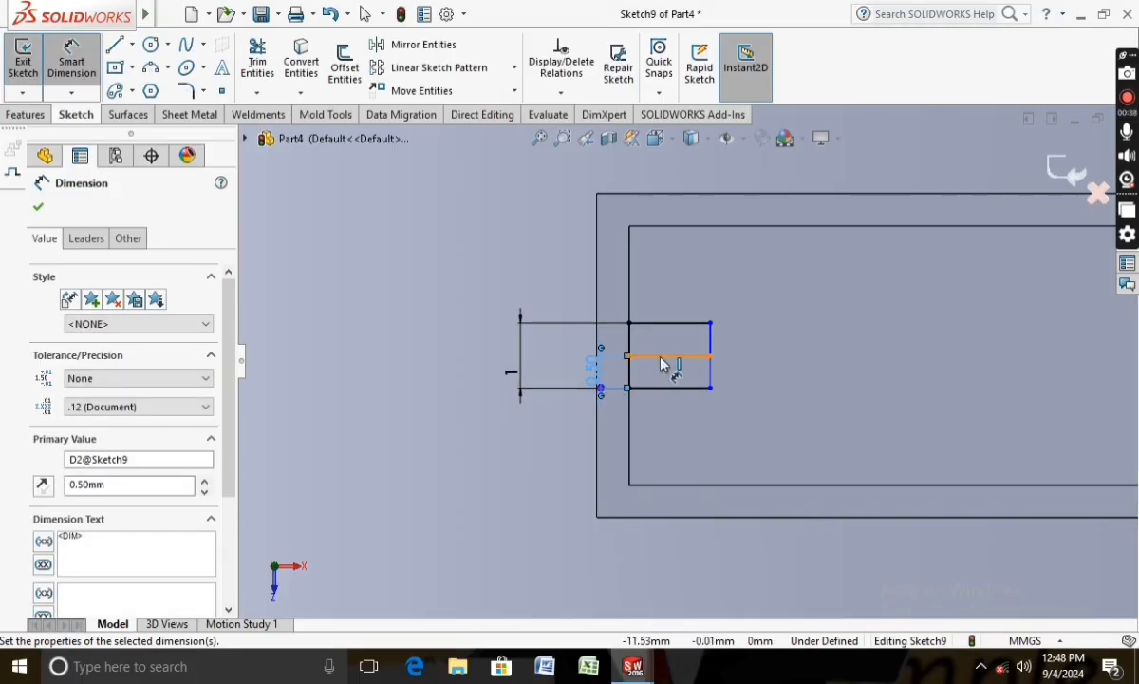
Step: Dimension the small box's width as 1 mm and change its middle line to construction geometry
{"action": "left_click", "coordinate": [682, 390]}
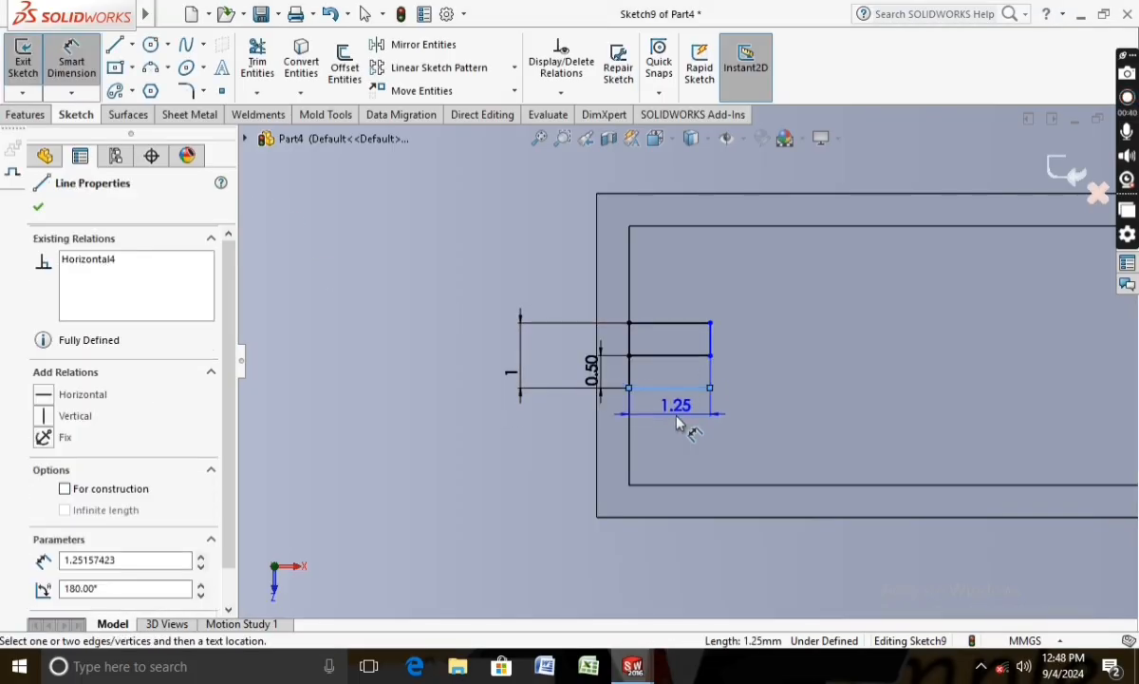
{"action": "left_click", "coordinate": [682, 426]}
{"action": "type", "text": "1"}
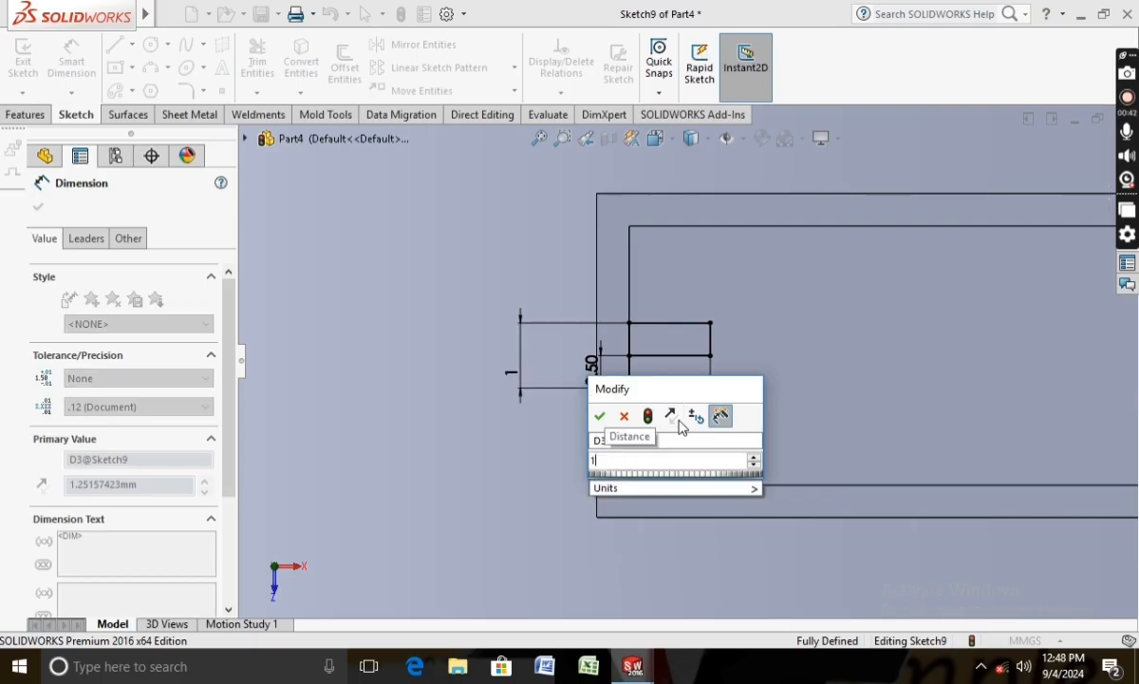
{"action": "key", "text": "Return"}
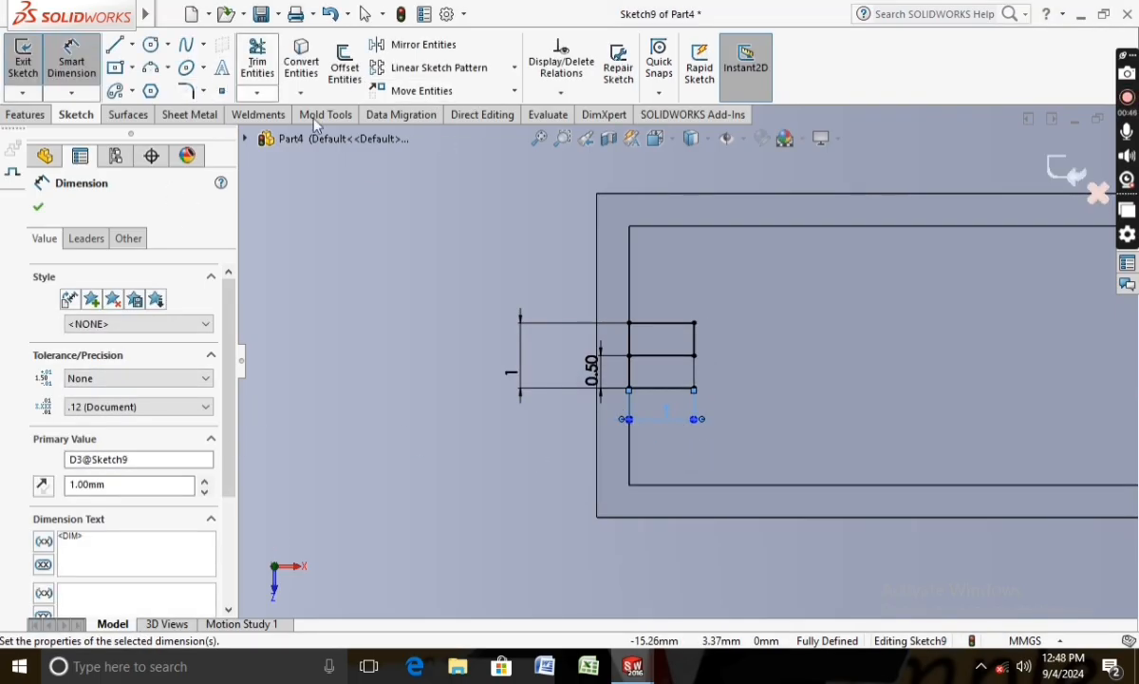
{"action": "key", "text": "Escape"}
{"action": "right_click", "coordinate": [665, 358]}
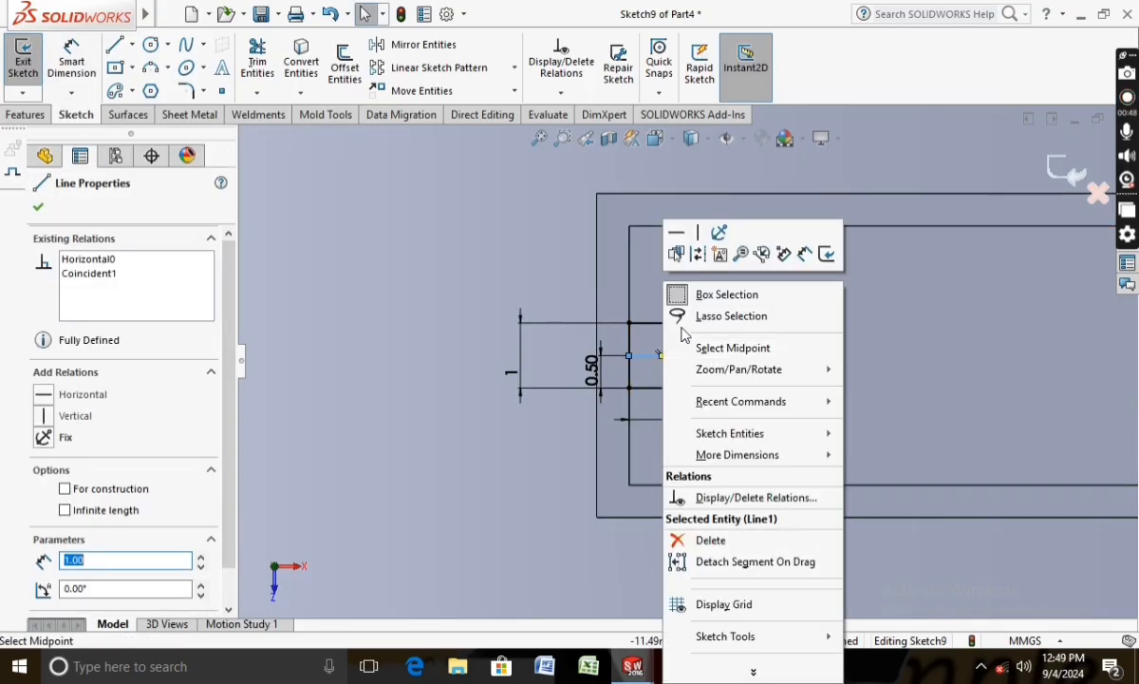
{"action": "left_click", "coordinate": [700, 255]}
Step: Draw a short vertical centerline upward from the origin inside the upright's opening
{"action": "scroll", "coordinate": [785, 291], "scroll_direction": "up", "scroll_amount": 2}
{"action": "scroll", "coordinate": [785, 291], "scroll_direction": "up", "scroll_amount": 3}
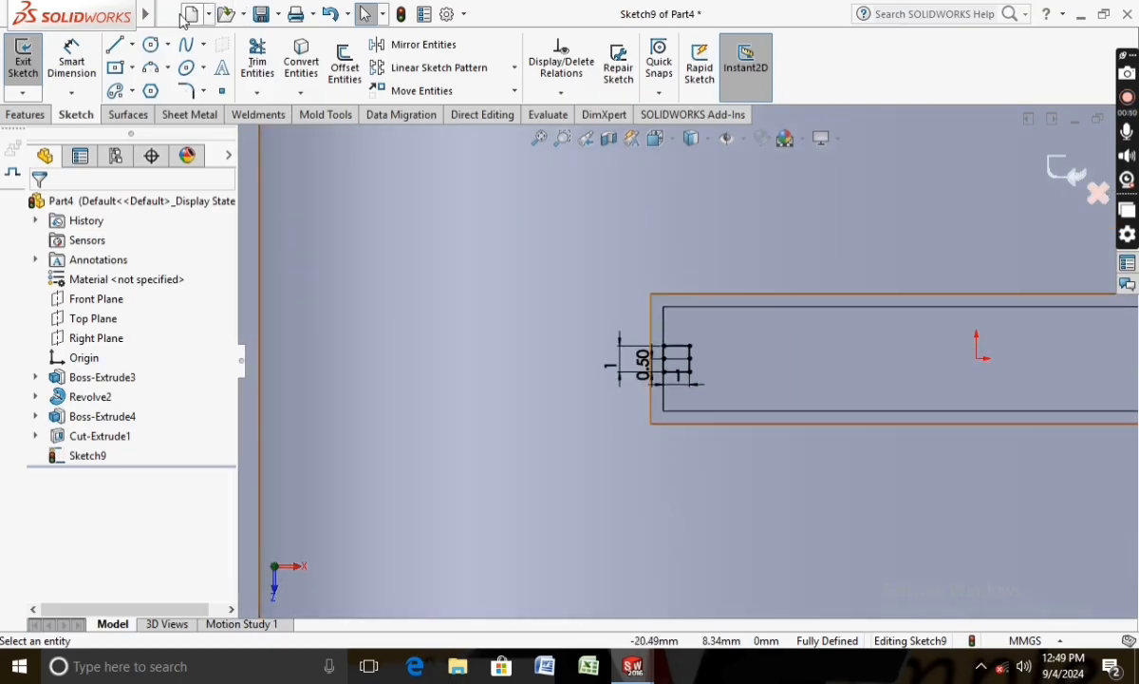
{"action": "left_click", "coordinate": [133, 45]}
{"action": "left_click", "coordinate": [152, 86]}
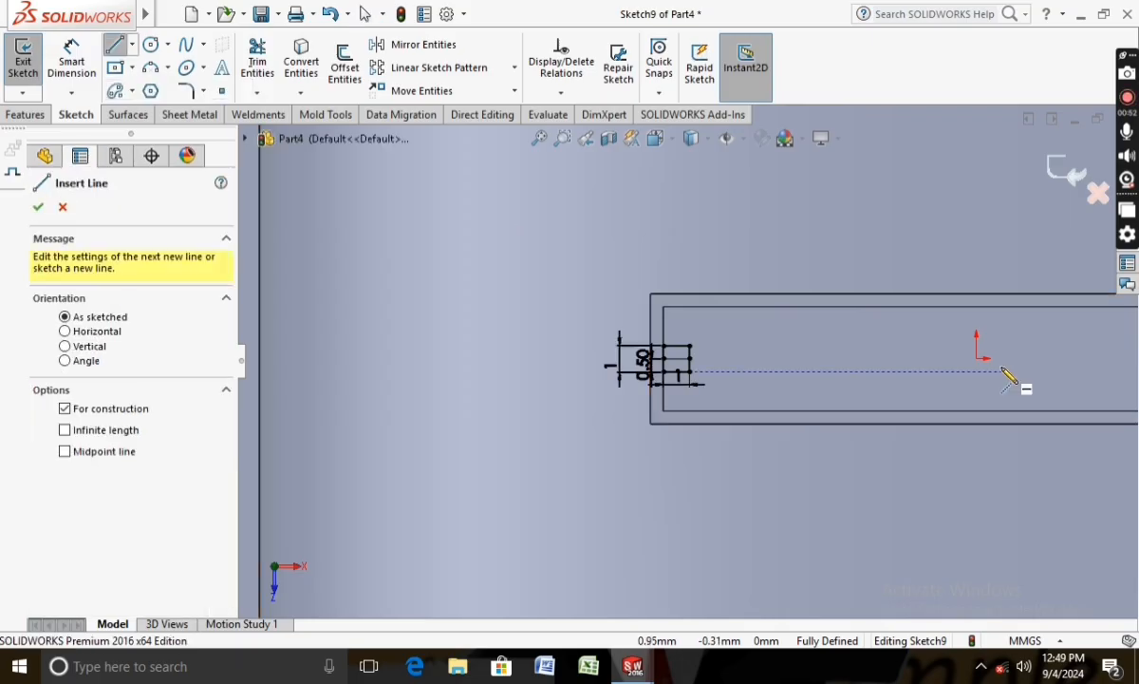
{"action": "scroll", "coordinate": [887, 356], "scroll_direction": "down", "scroll_amount": 3}
{"action": "left_click", "coordinate": [919, 356]}
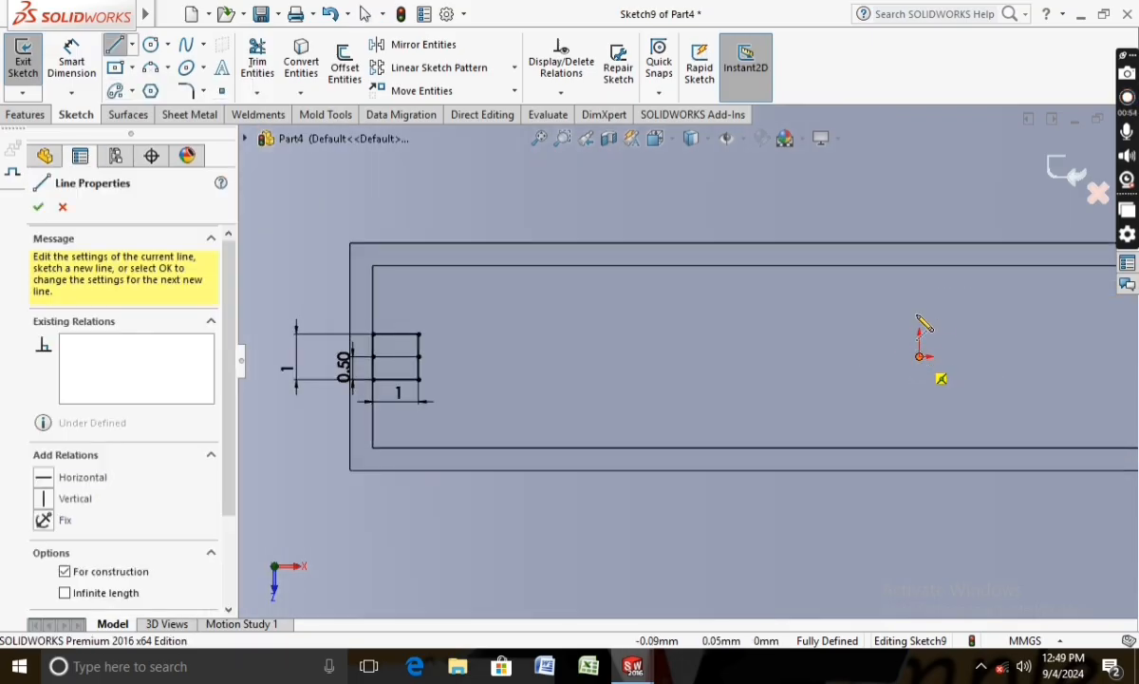
{"action": "left_click", "coordinate": [919, 285]}
{"action": "key", "text": "Escape"}
{"action": "scroll", "coordinate": [860, 326], "scroll_direction": "up", "scroll_amount": 5}
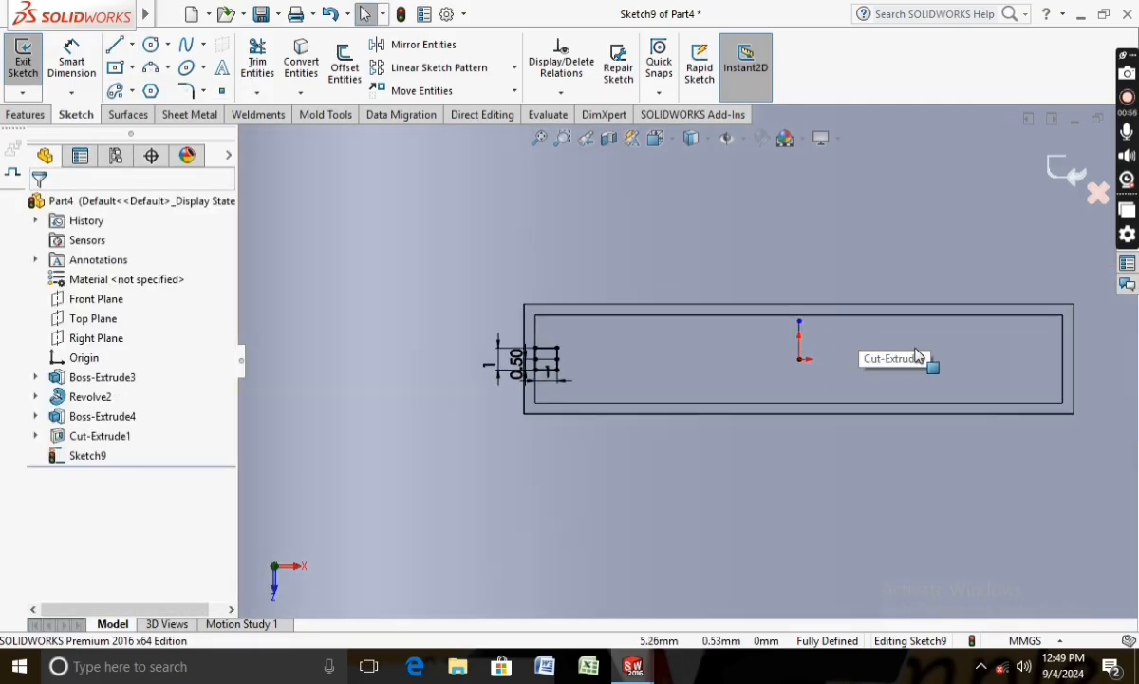
Step: Mirror the small box and its middle line about the vertical centerline to the opening's opposite end
{"action": "left_click", "coordinate": [19, 115]}
{"action": "left_click", "coordinate": [76, 115]}
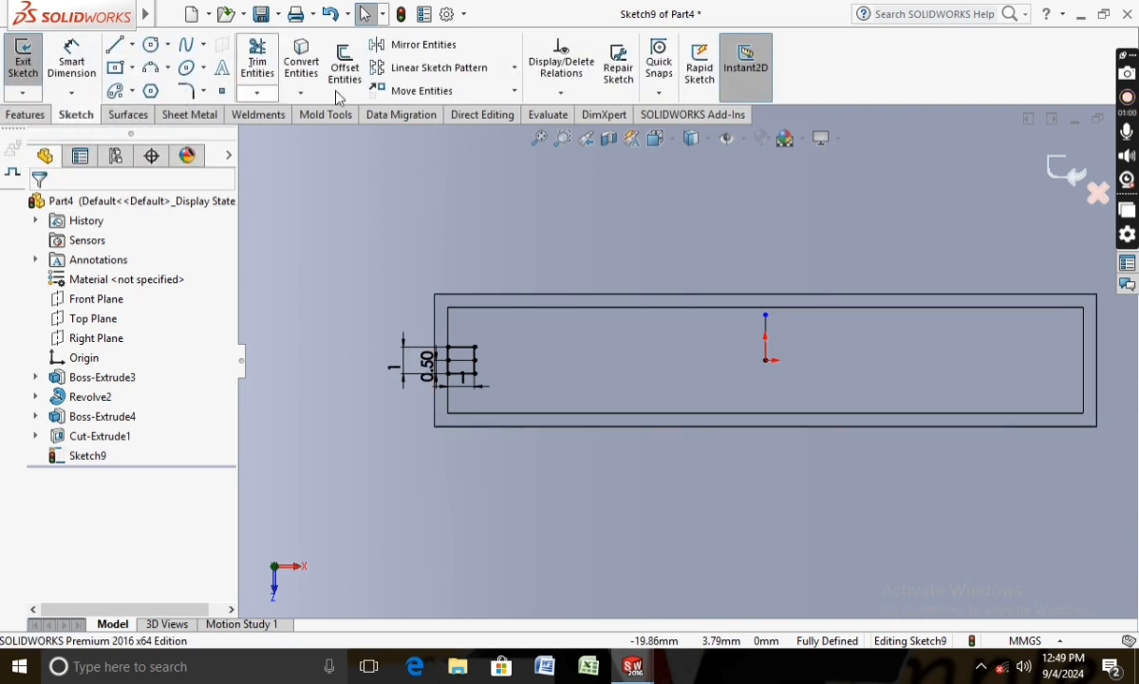
{"action": "left_click", "coordinate": [418, 44]}
{"action": "left_click_drag", "start_coordinate": [412, 310], "coordinate": [515, 409]}
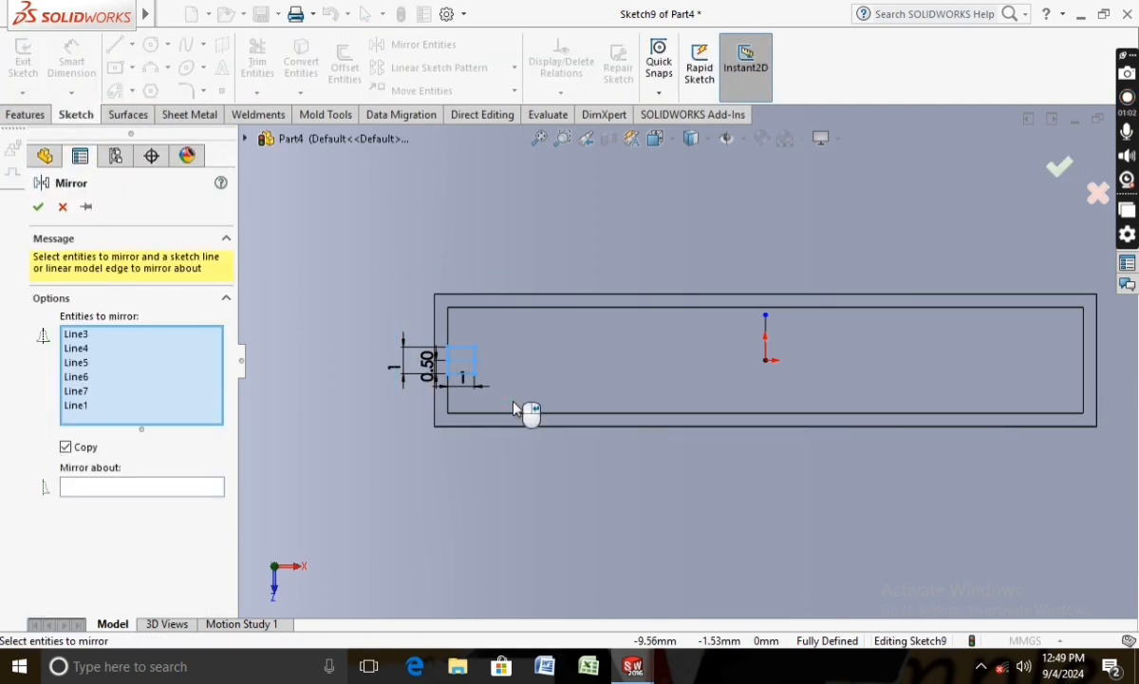
{"action": "left_click", "coordinate": [173, 487]}
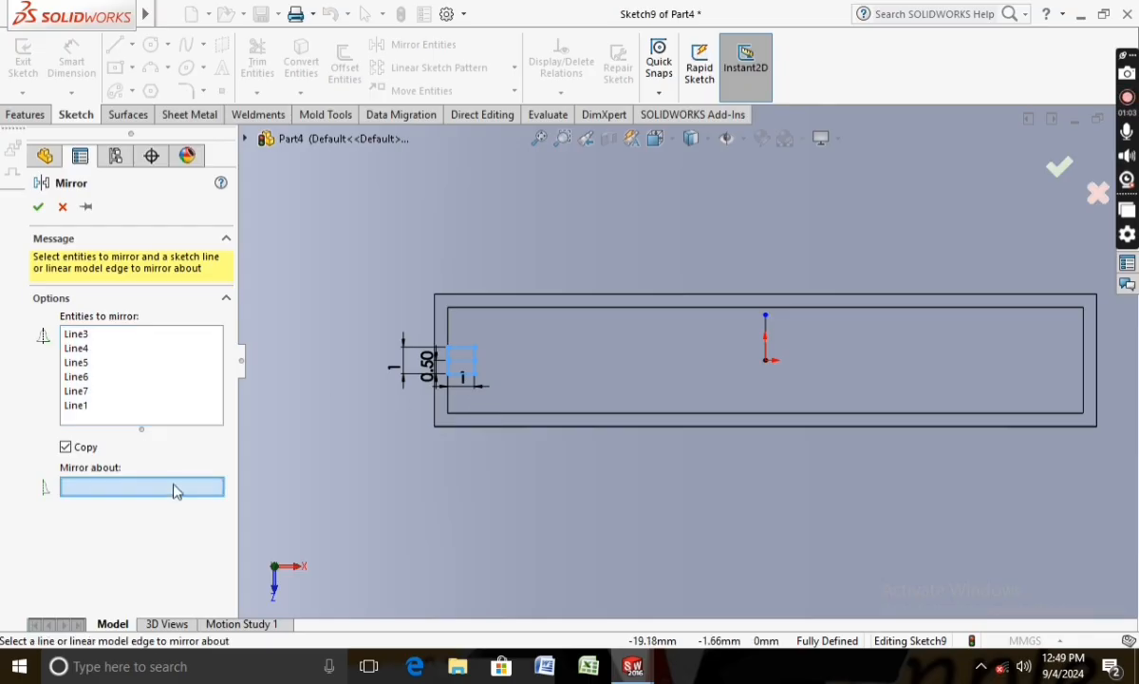
{"action": "left_click", "coordinate": [765, 340]}
{"action": "left_click", "coordinate": [38, 208]}
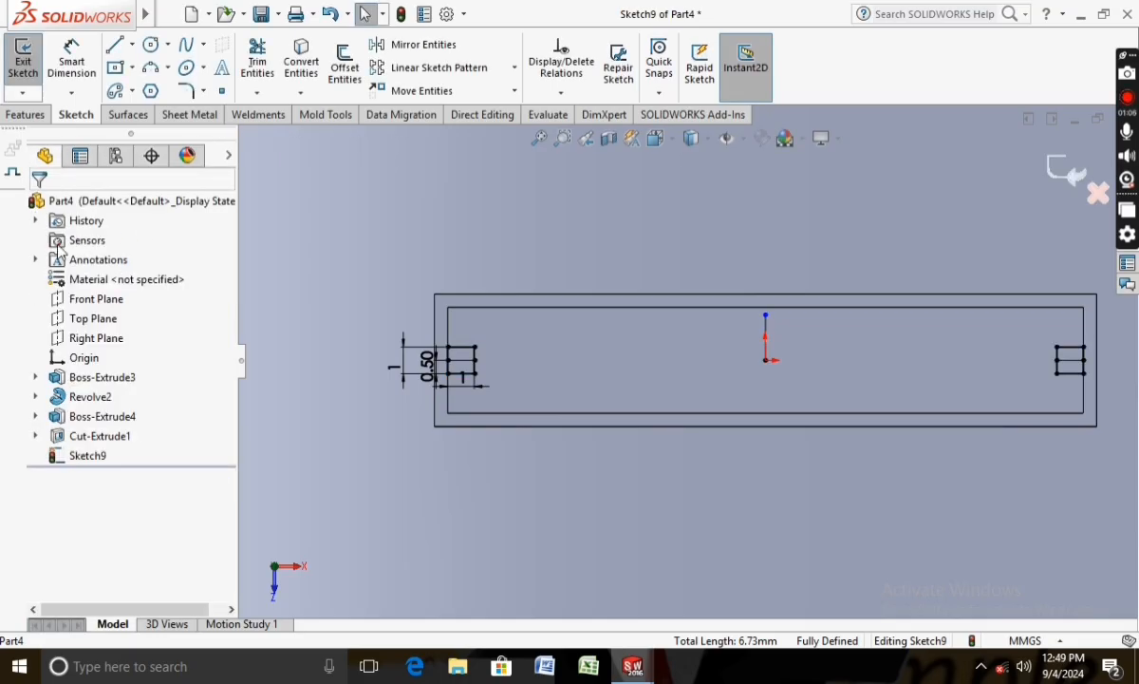
Step: Extrude the two small box profiles 3 mm in the reversed direction, into the hollow upright
{"action": "scroll", "coordinate": [522, 360], "scroll_direction": "down", "scroll_amount": 5}
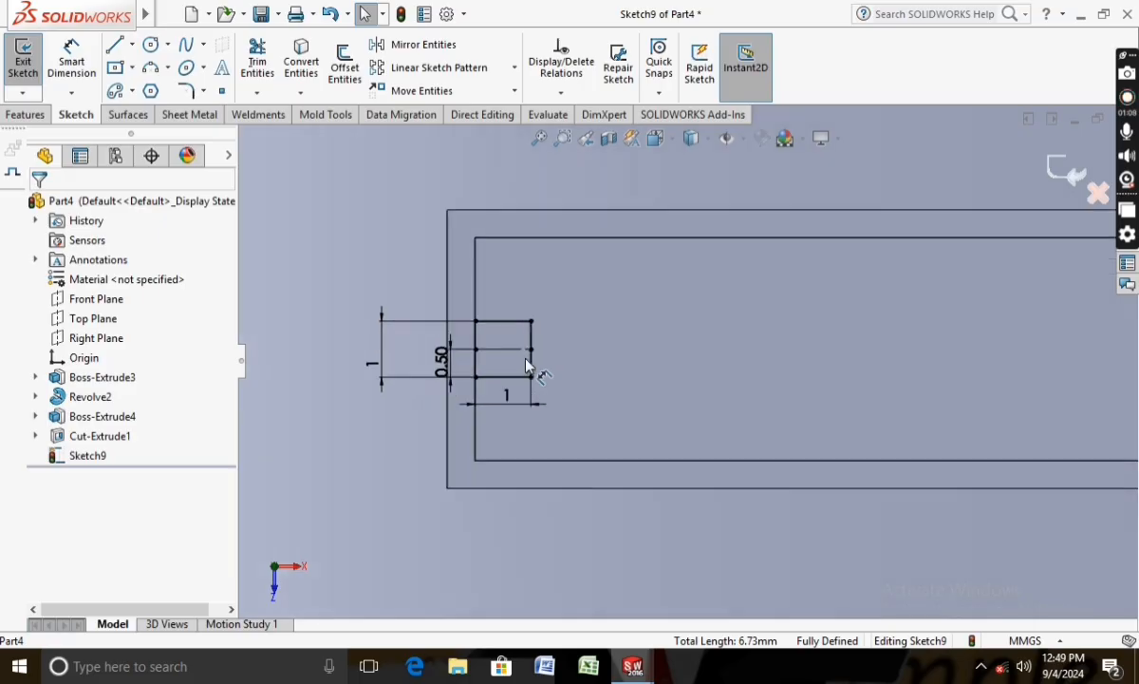
{"action": "left_click", "coordinate": [25, 114]}
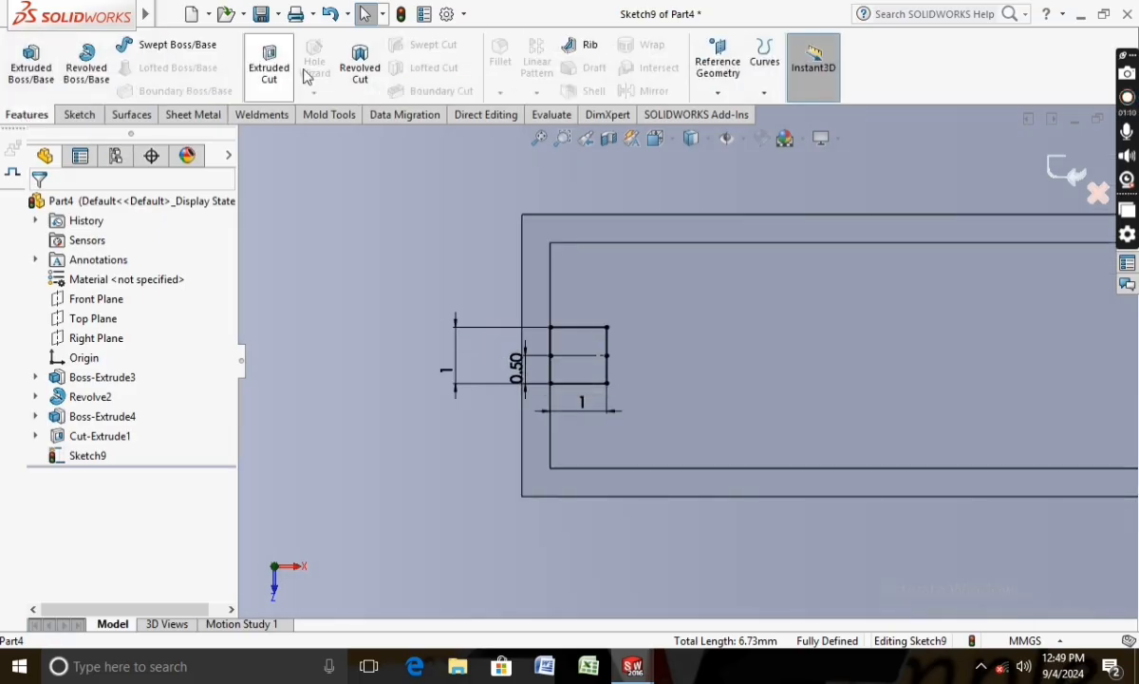
{"action": "left_click", "coordinate": [28, 71]}
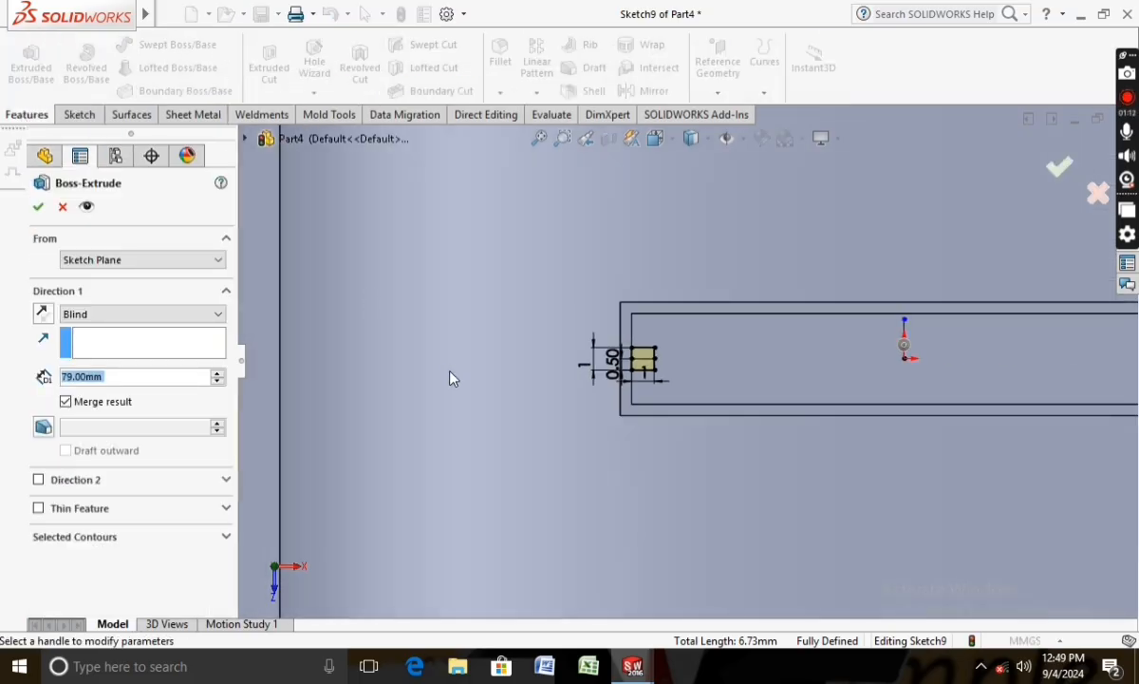
{"action": "scroll", "coordinate": [759, 326], "scroll_direction": "down", "scroll_amount": 2}
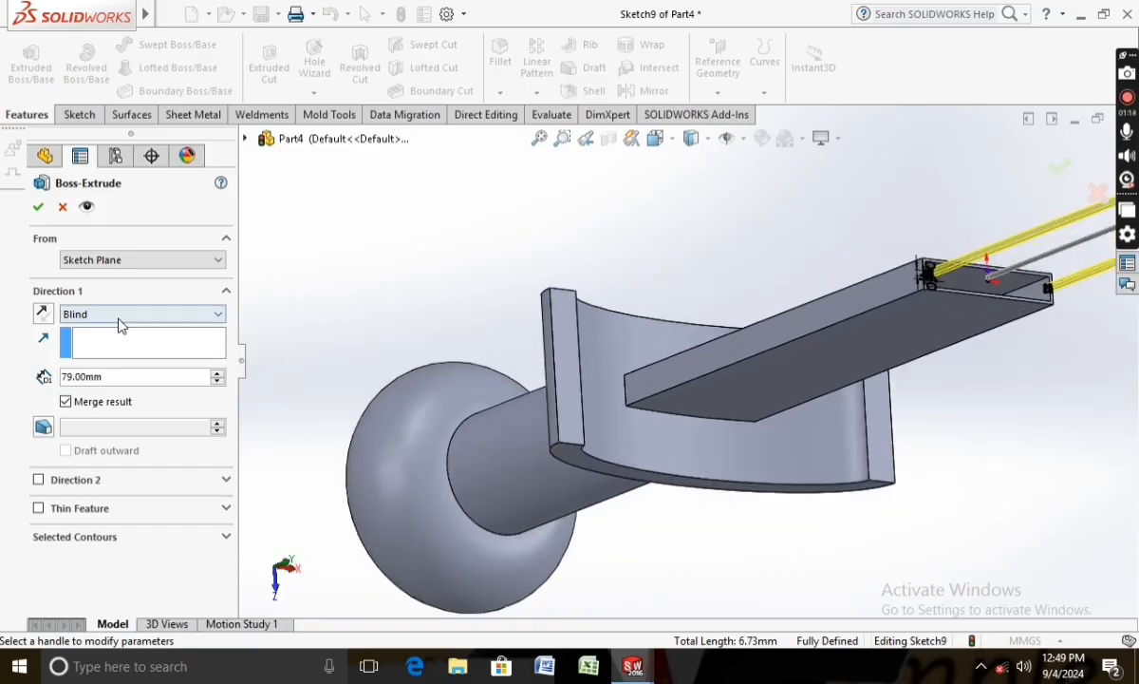
{"action": "left_click", "coordinate": [41, 315]}
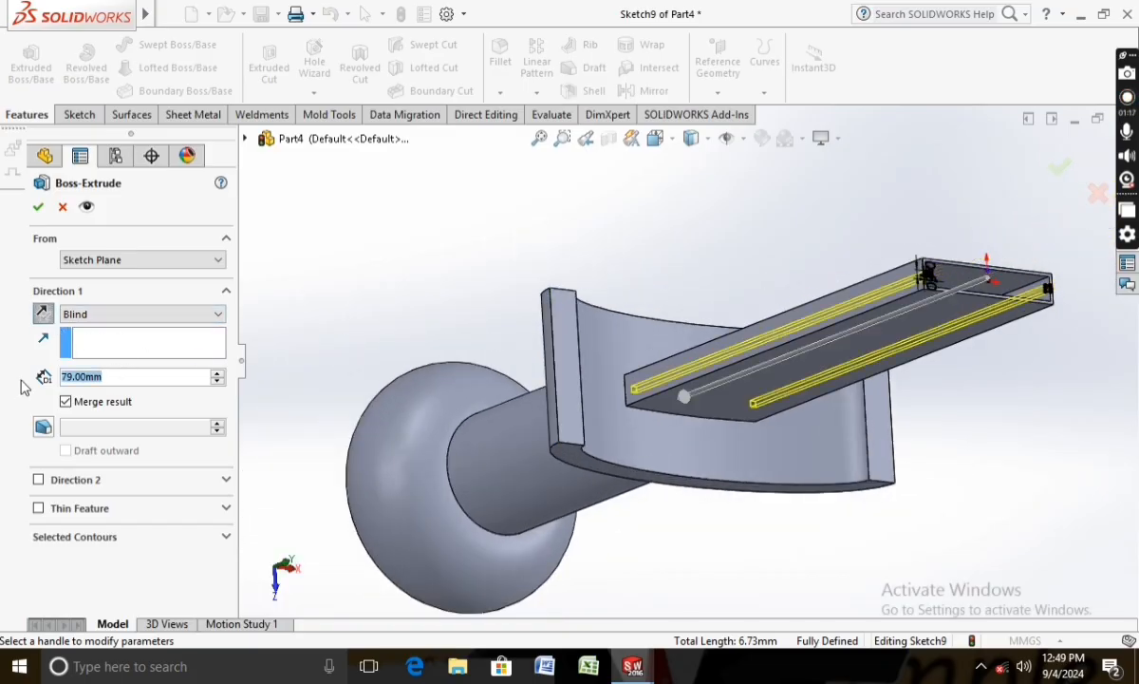
{"action": "type", "text": "3"}
{"action": "key", "text": "Return"}
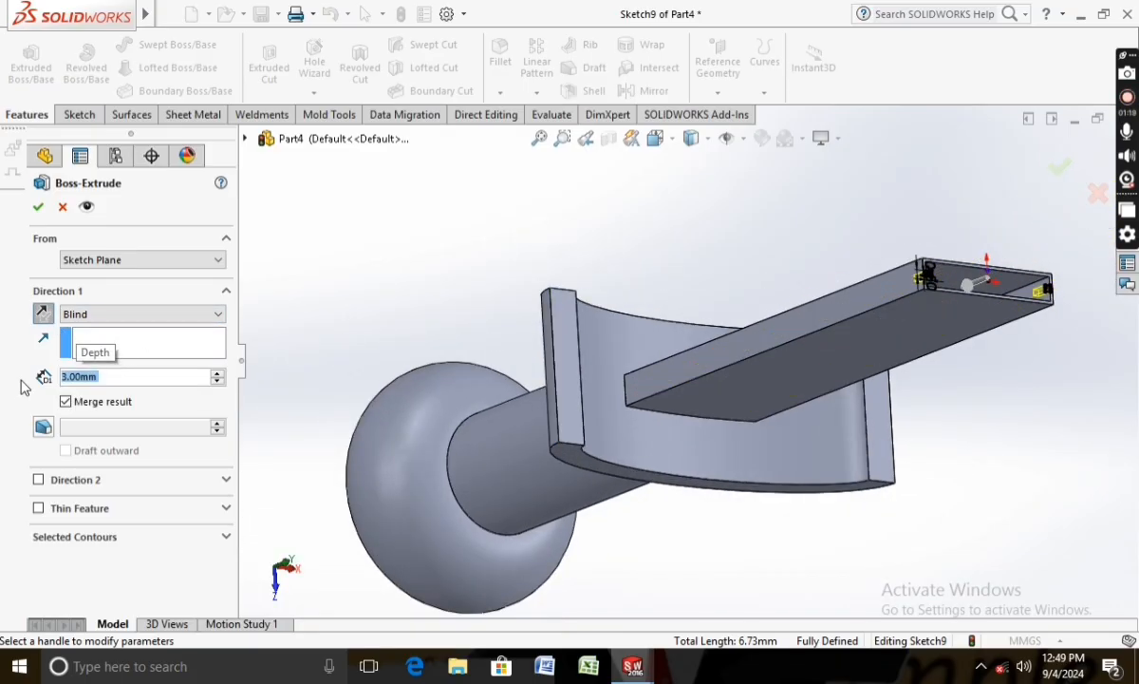
{"action": "left_click", "coordinate": [38, 209]}
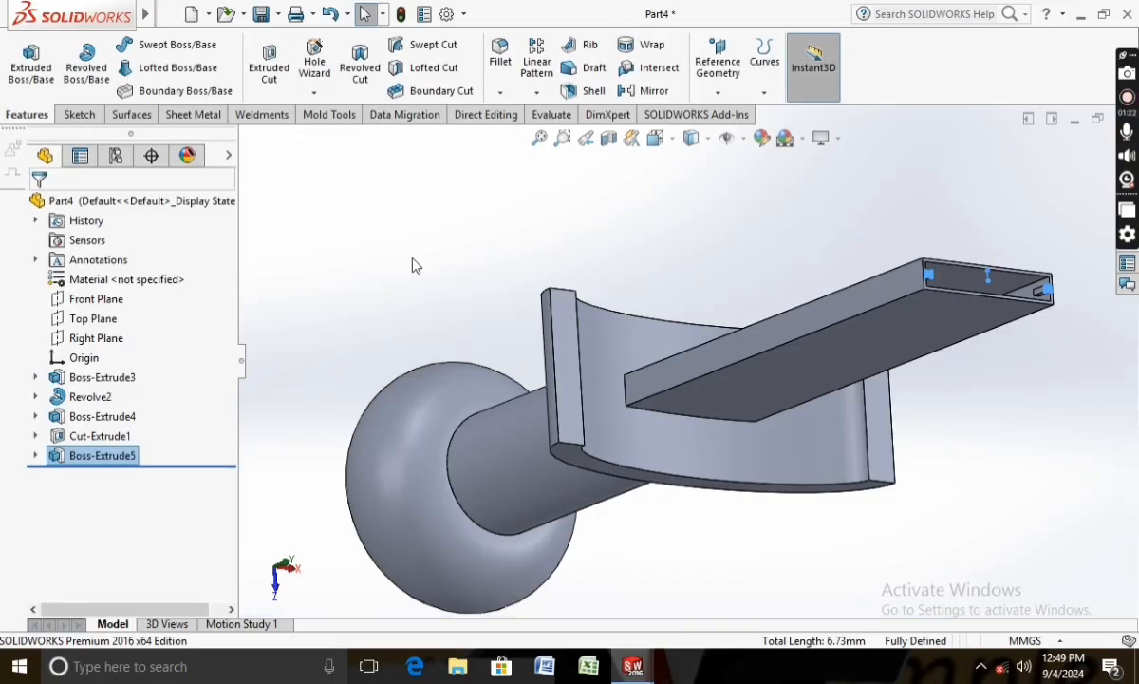
Step: Apply the Plain White scene as the background of the model view
{"action": "scroll", "coordinate": [691, 269], "scroll_direction": "down", "scroll_amount": 3}
{"action": "middle_click_drag", "start_coordinate": [702, 375], "coordinate": [638, 294]}
{"action": "scroll", "coordinate": [655, 318], "scroll_direction": "up", "scroll_amount": 2}
{"action": "scroll", "coordinate": [641, 313], "scroll_direction": "up", "scroll_amount": 3}
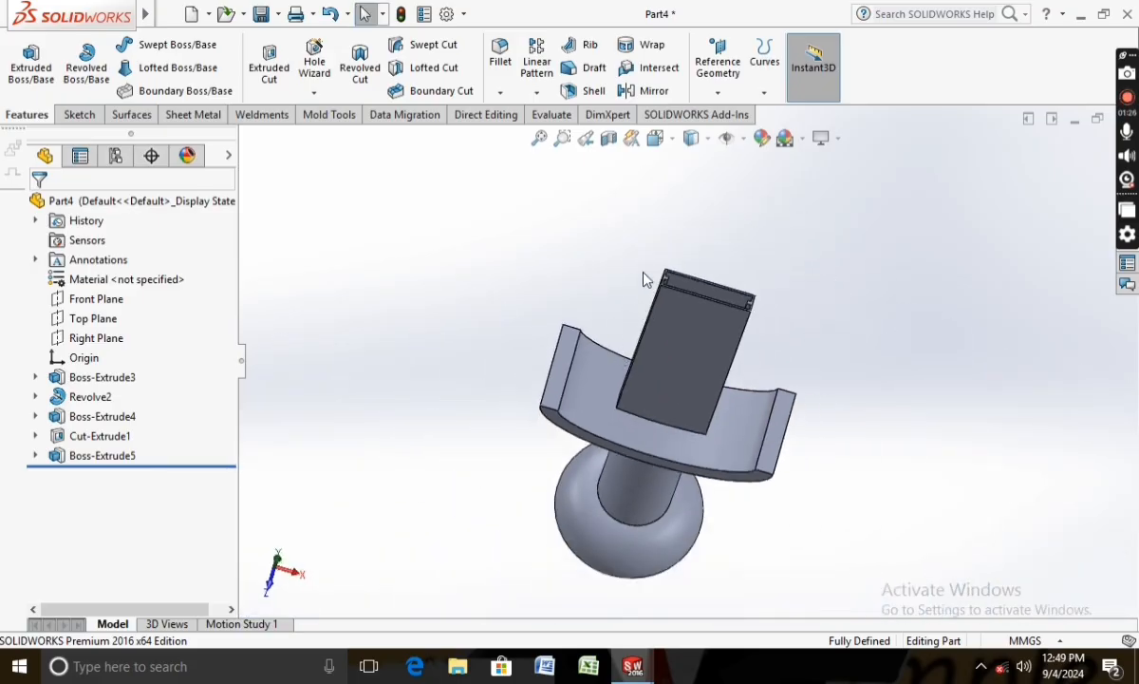
{"action": "left_click", "coordinate": [803, 138]}
{"action": "left_click", "coordinate": [809, 182]}
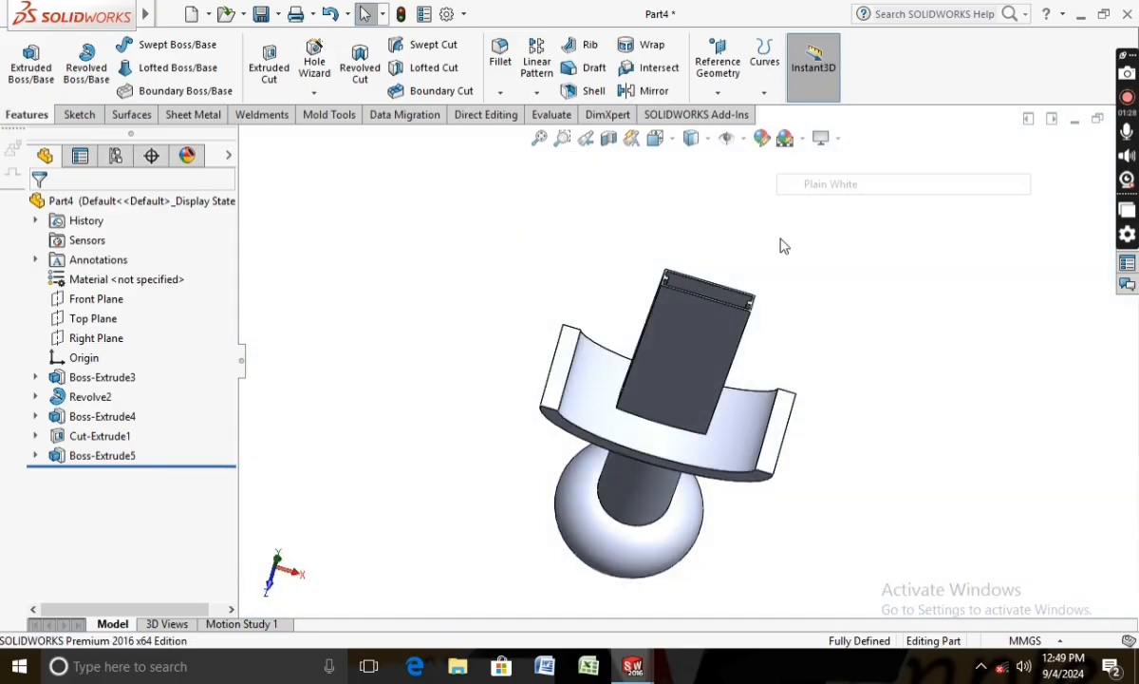
Step: Assign AISI 1020 steel as the part's material with its own appearance
{"action": "right_click", "coordinate": [126, 290]}
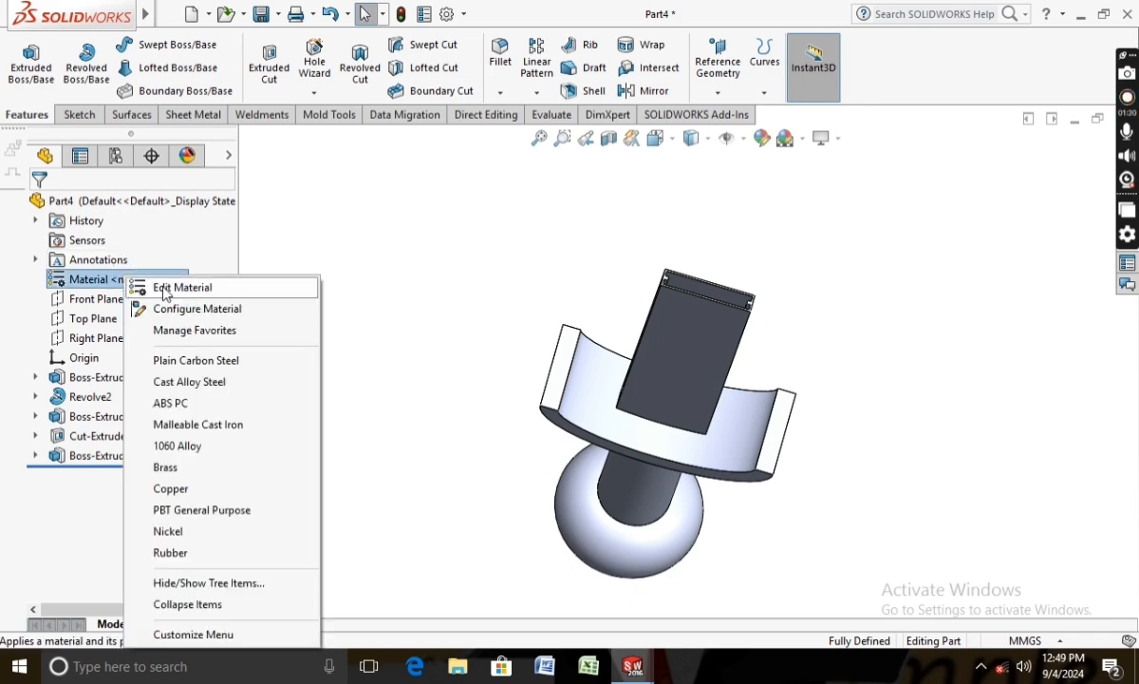
{"action": "left_click", "coordinate": [165, 288]}
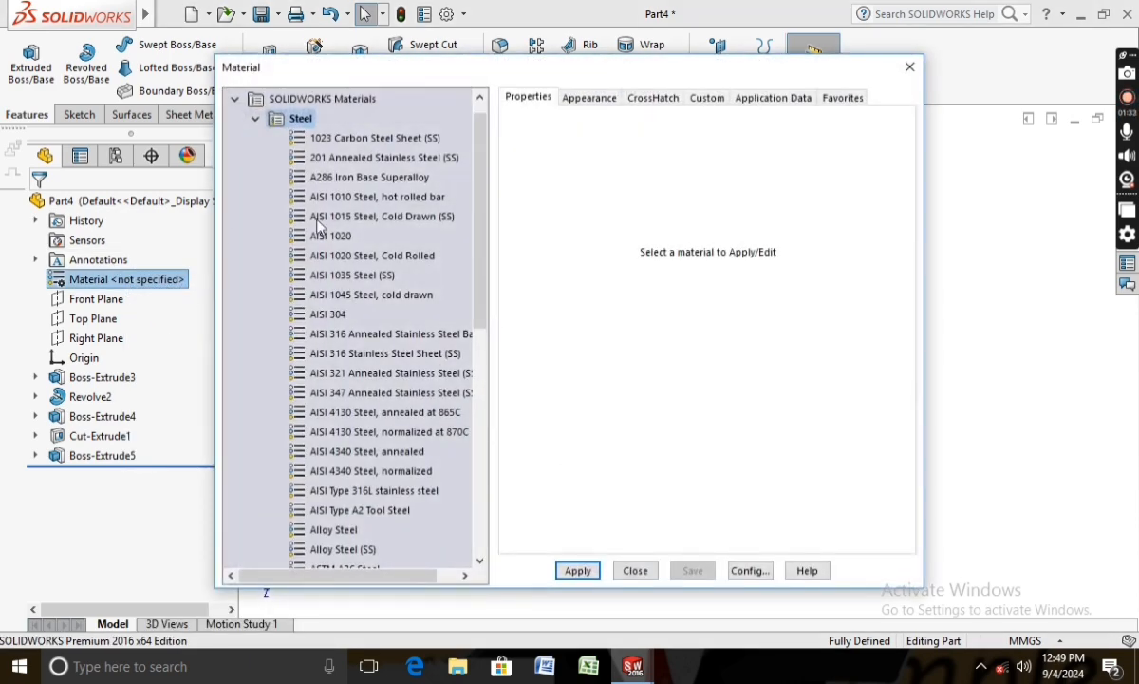
{"action": "left_click", "coordinate": [318, 234]}
{"action": "left_click", "coordinate": [575, 98]}
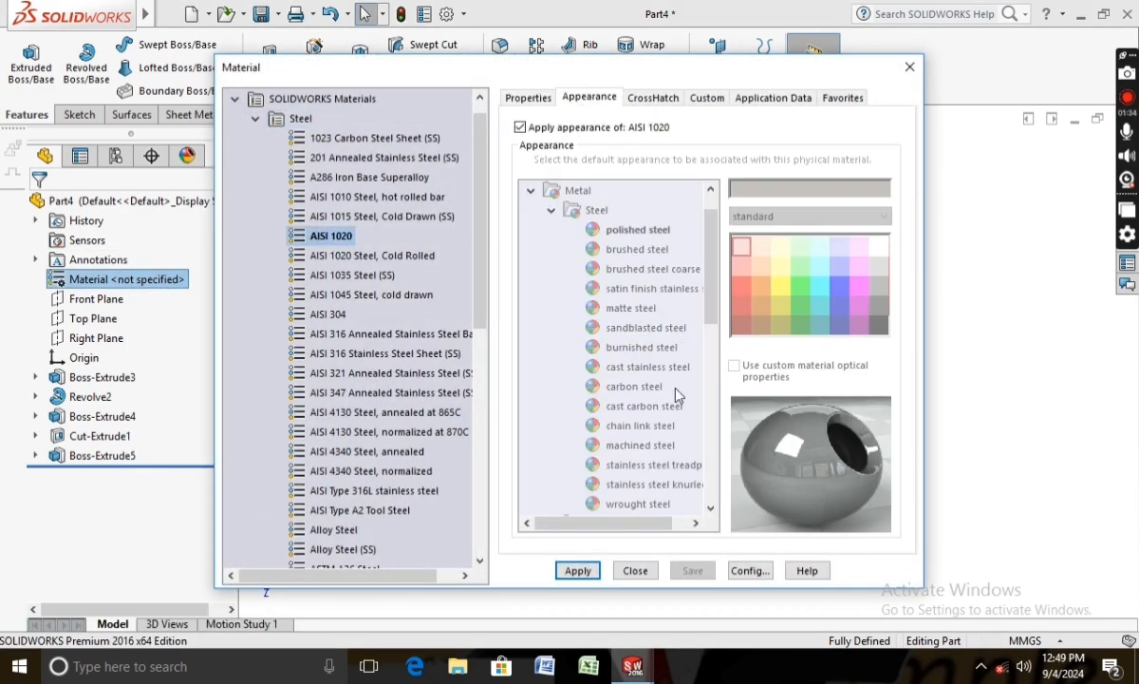
{"action": "left_click", "coordinate": [574, 571]}
{"action": "left_click", "coordinate": [635, 570]}
Step: Start editing the polished steel appearance, clear the whole part from the selected geometry and select the stem and knob faces instead
{"action": "middle_click_drag", "start_coordinate": [598, 579], "coordinate": [530, 371]}
{"action": "left_click", "coordinate": [762, 138]}
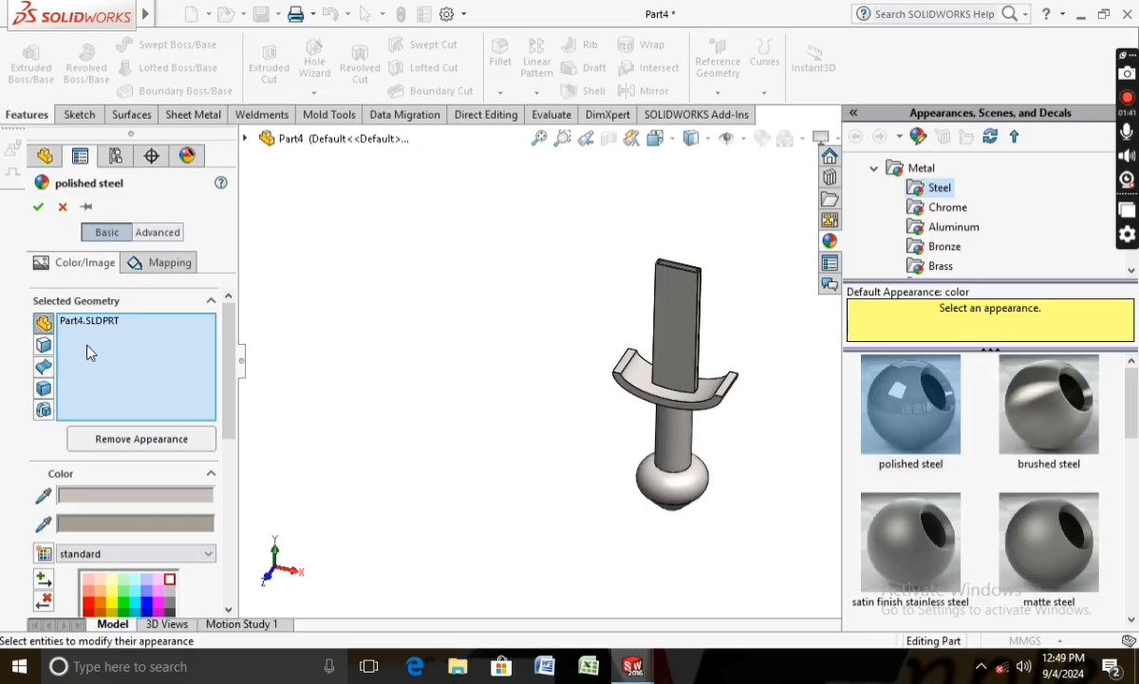
{"action": "right_click", "coordinate": [87, 353]}
{"action": "left_click", "coordinate": [135, 362]}
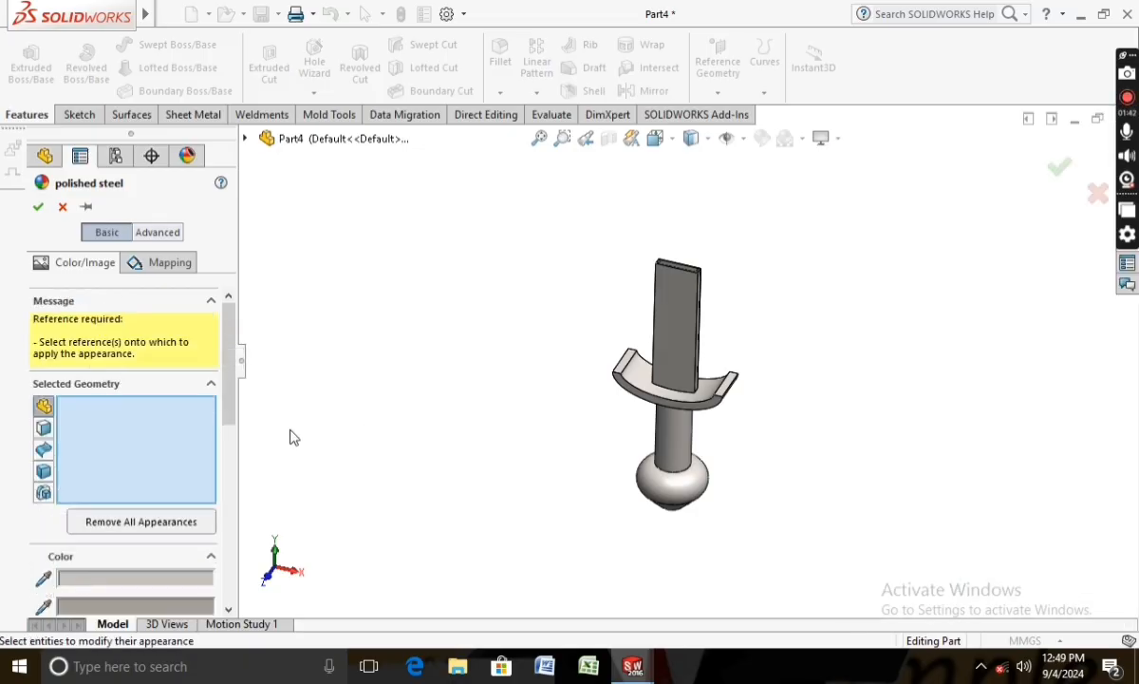
{"action": "left_click", "coordinate": [662, 455]}
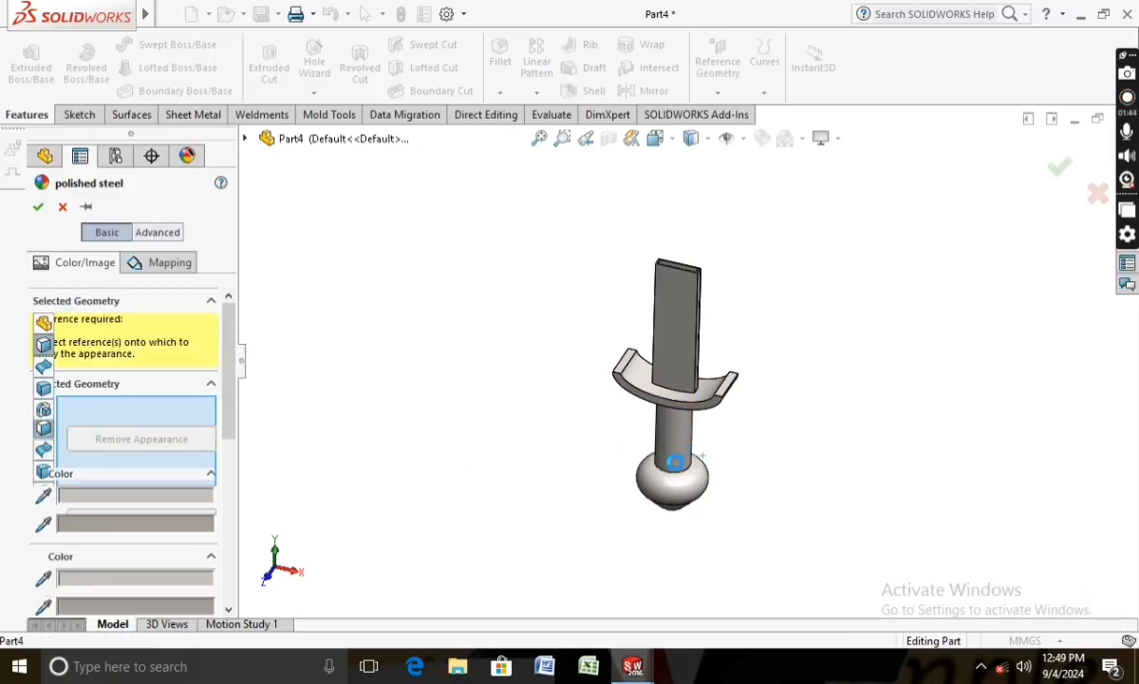
{"action": "left_click", "coordinate": [644, 529]}
{"action": "middle_click_drag", "start_coordinate": [644, 529], "coordinate": [675, 522]}
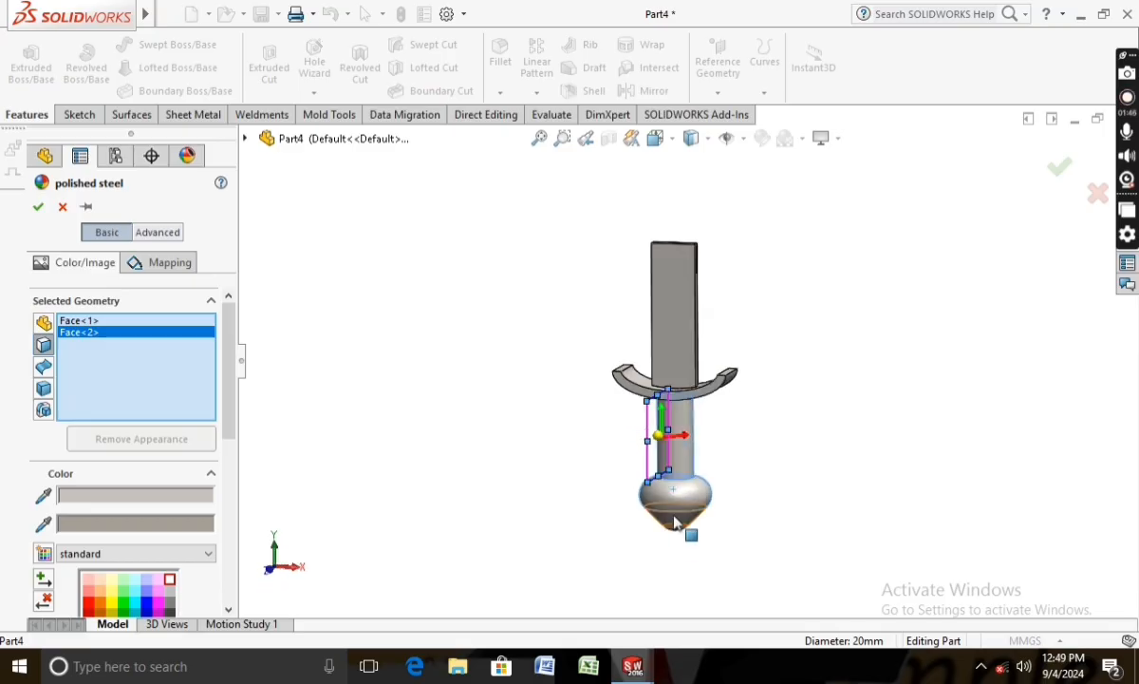
{"action": "left_click", "coordinate": [670, 528]}
{"action": "scroll", "coordinate": [674, 532], "scroll_direction": "down", "scroll_amount": 5}
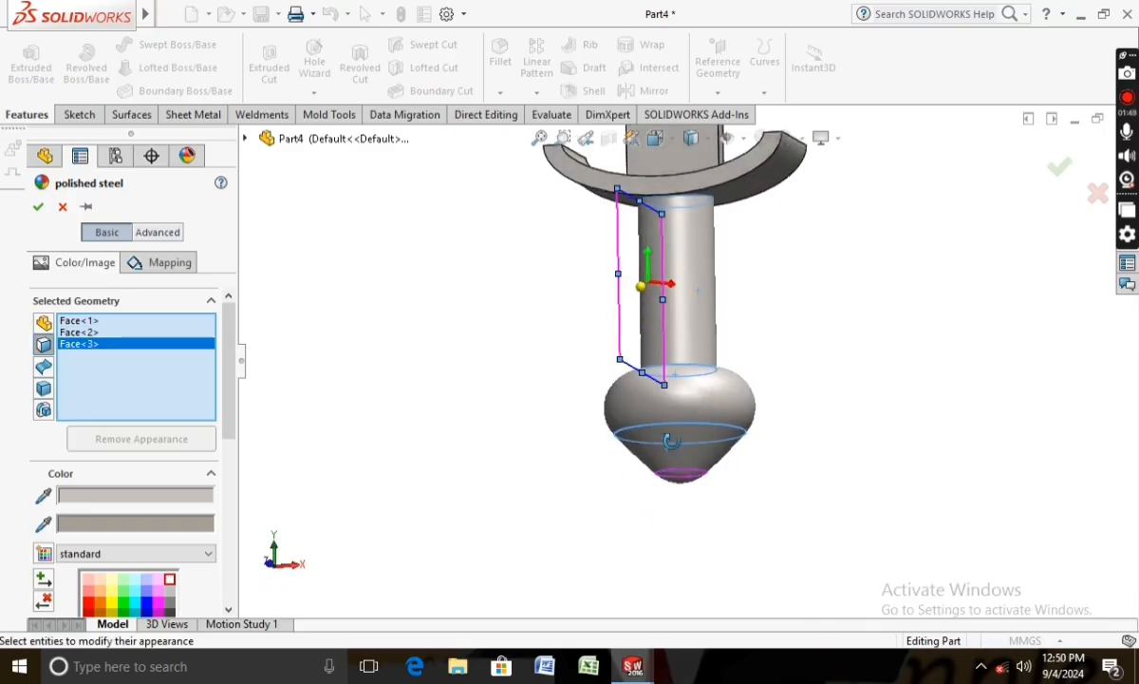
{"action": "left_click", "coordinate": [688, 477]}
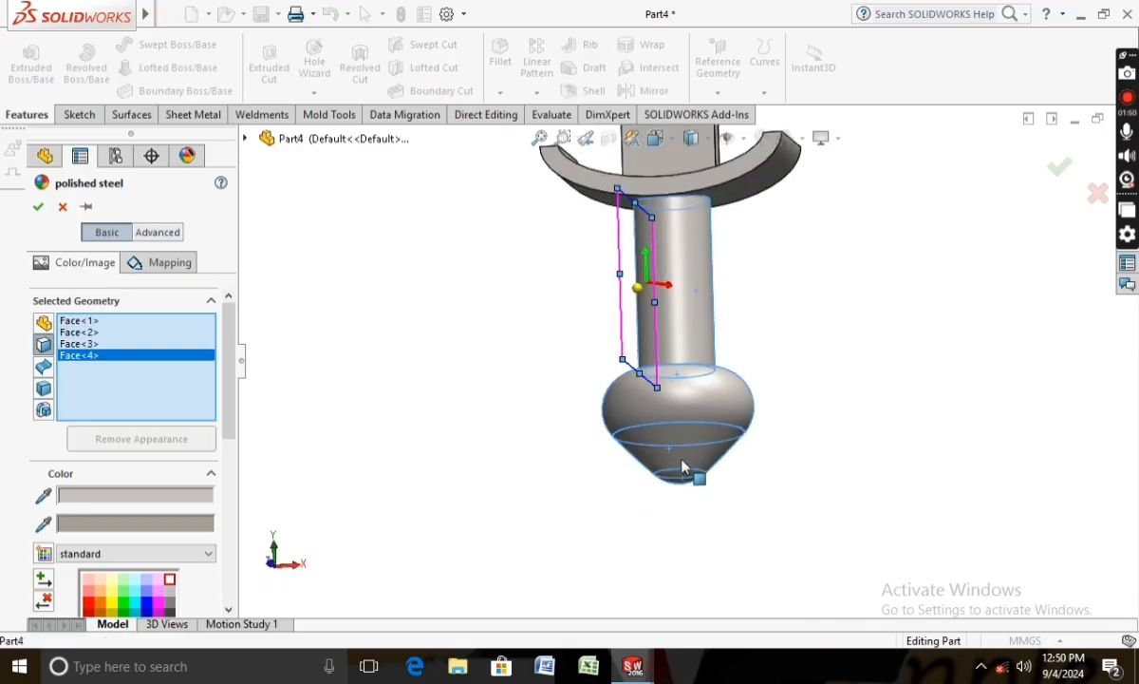
Step: Add the curved body's outer, inner, side and end faces to the appearance selection
{"action": "left_click", "coordinate": [760, 171]}
{"action": "left_click", "coordinate": [586, 190]}
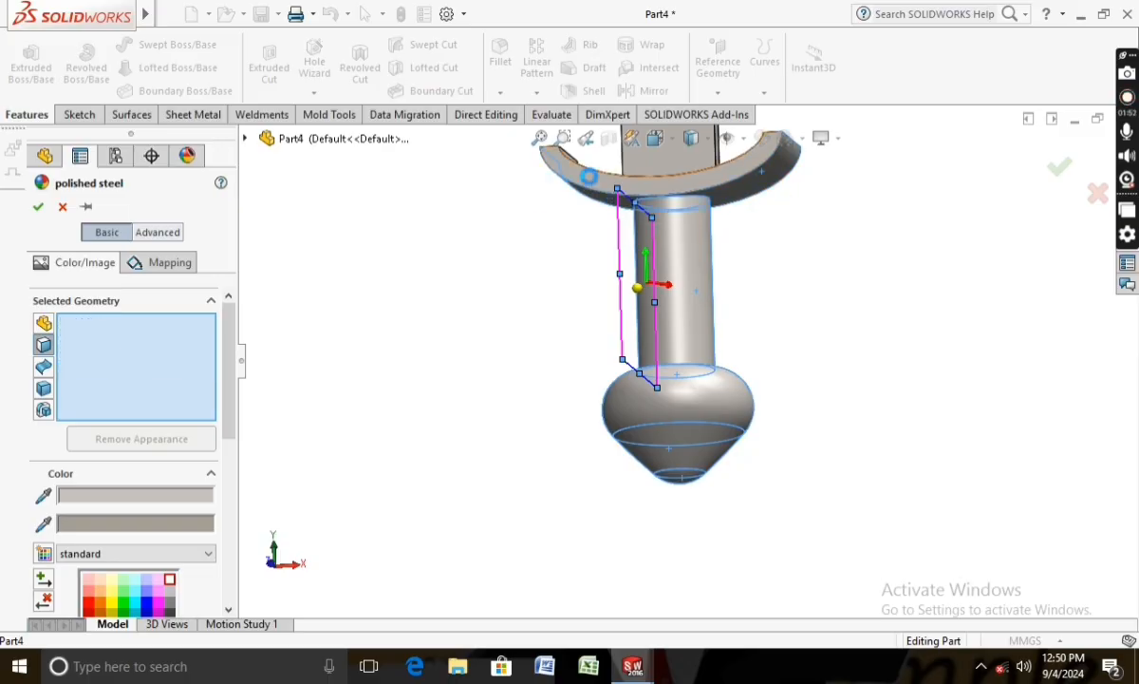
{"action": "middle_click_drag", "start_coordinate": [586, 190], "coordinate": [722, 368]}
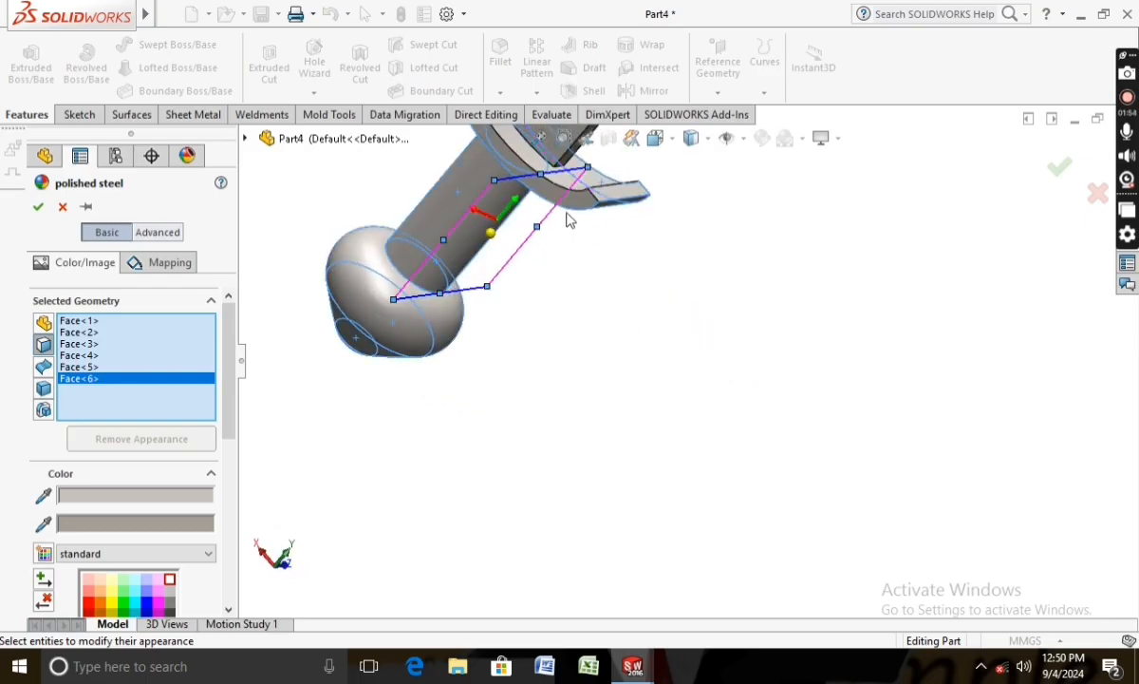
{"action": "left_click", "coordinate": [615, 190]}
{"action": "left_click", "coordinate": [619, 199]}
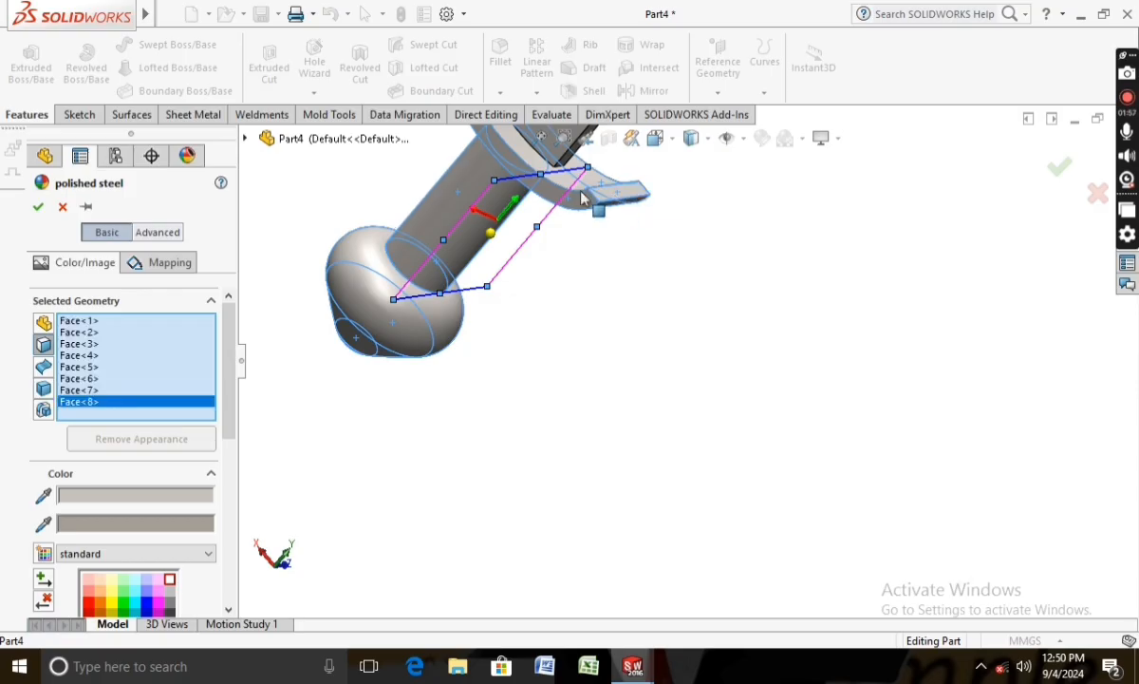
{"action": "middle_click_drag", "start_coordinate": [537, 172], "coordinate": [434, 211]}
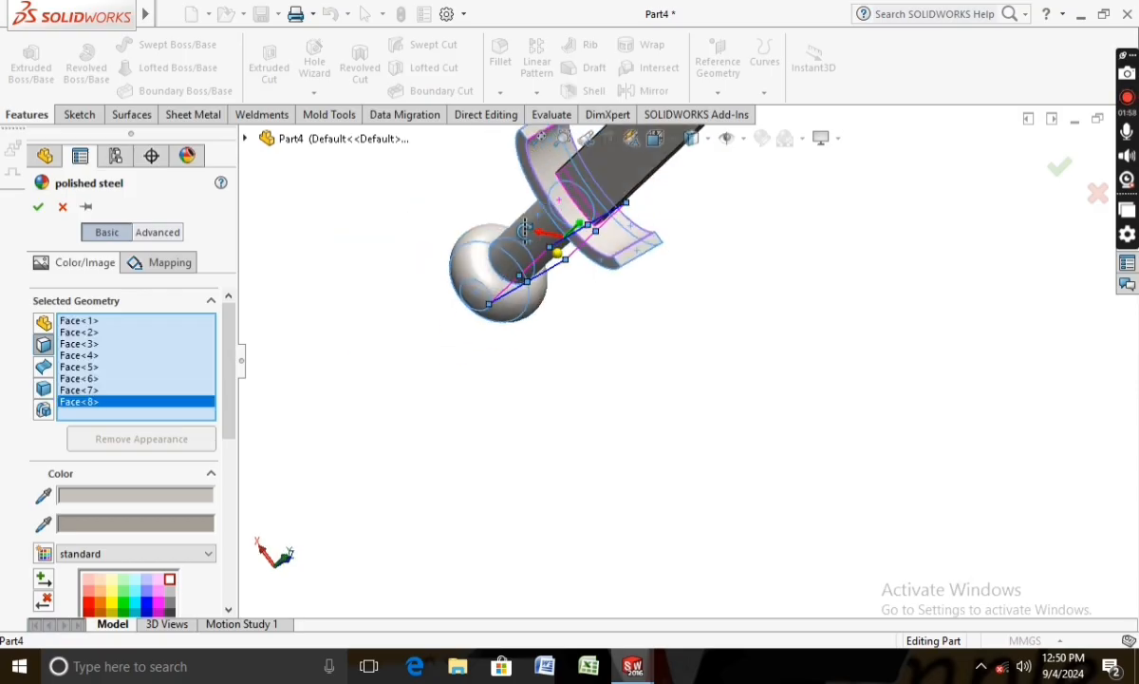
{"action": "left_click", "coordinate": [548, 173]}
{"action": "scroll", "coordinate": [541, 145], "scroll_direction": "up", "scroll_amount": 4}
{"action": "scroll", "coordinate": [581, 234], "scroll_direction": "down", "scroll_amount": 4}
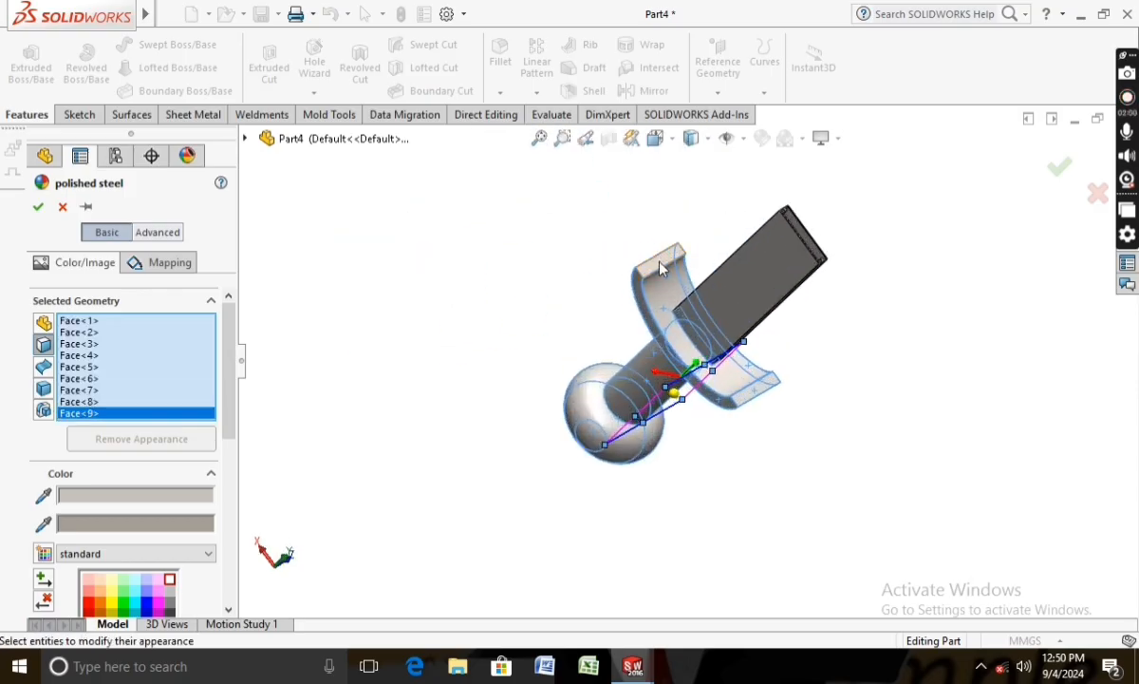
{"action": "left_click", "coordinate": [658, 260]}
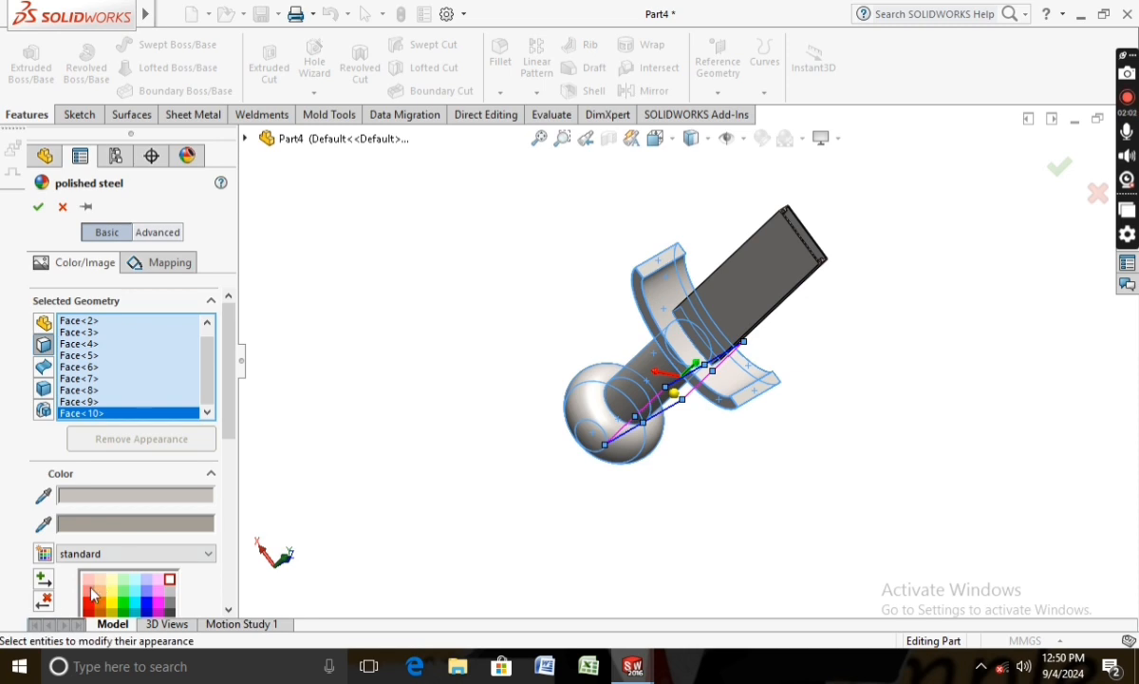
Step: Set the main color of the selected handle and guard faces to dark red from the standard swatches
{"action": "left_click", "coordinate": [91, 609]}
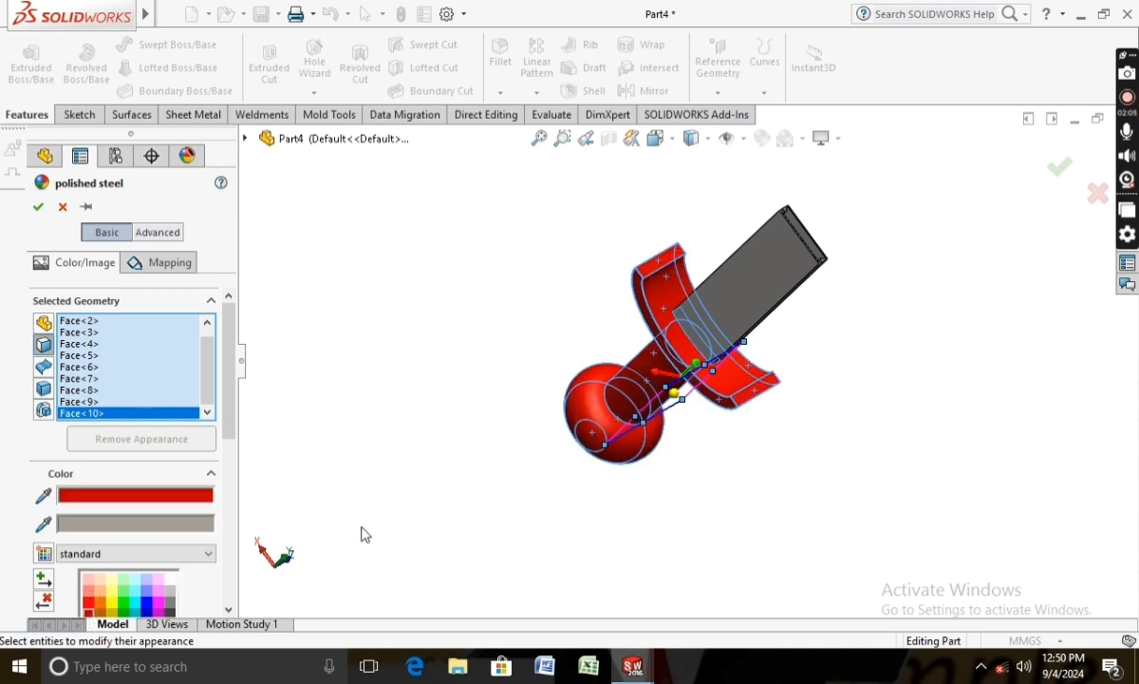
{"action": "middle_click_drag", "start_coordinate": [340, 501], "coordinate": [289, 460]}
{"action": "left_click_drag", "start_coordinate": [232, 440], "coordinate": [229, 460]}
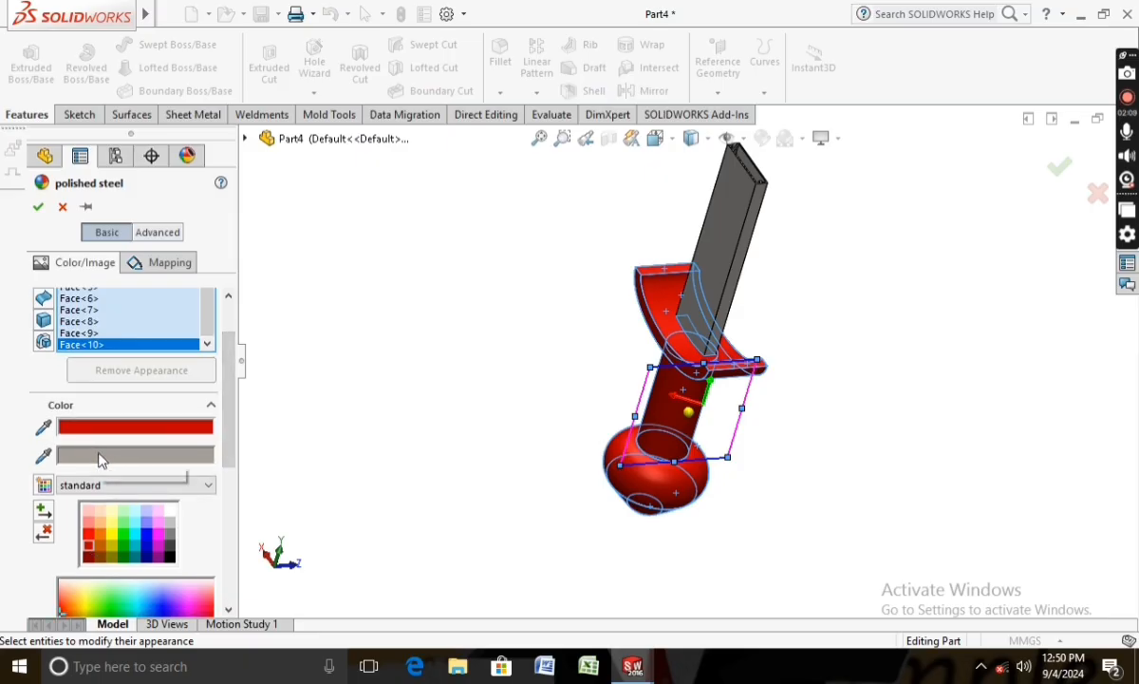
{"action": "left_click", "coordinate": [87, 545]}
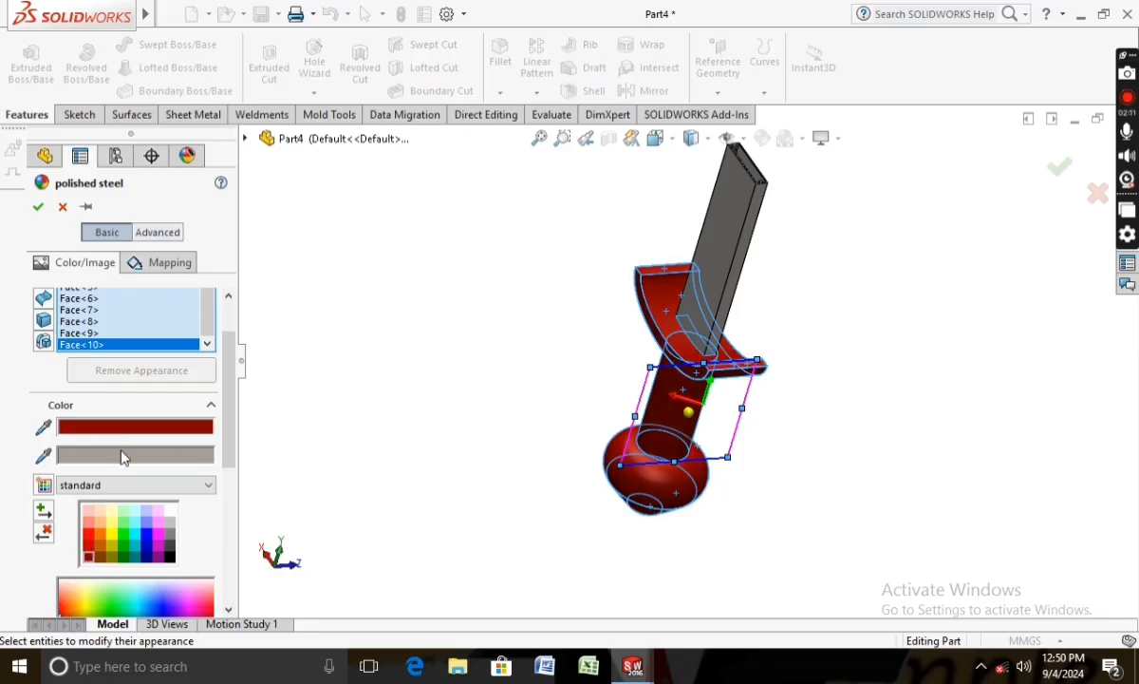
Step: Set the selected faces' secondary color to very dark maroon from the basic colors and accept the appearance
{"action": "left_click", "coordinate": [125, 456]}
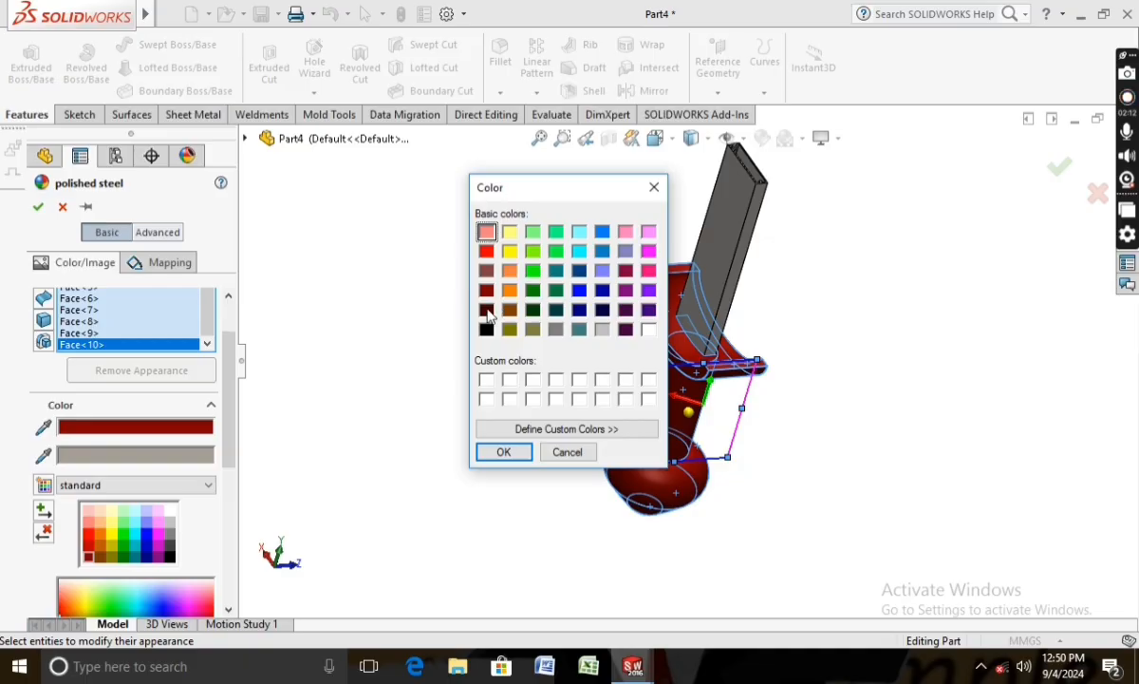
{"action": "left_click", "coordinate": [505, 456]}
{"action": "middle_click_drag", "start_coordinate": [534, 491], "coordinate": [454, 417]}
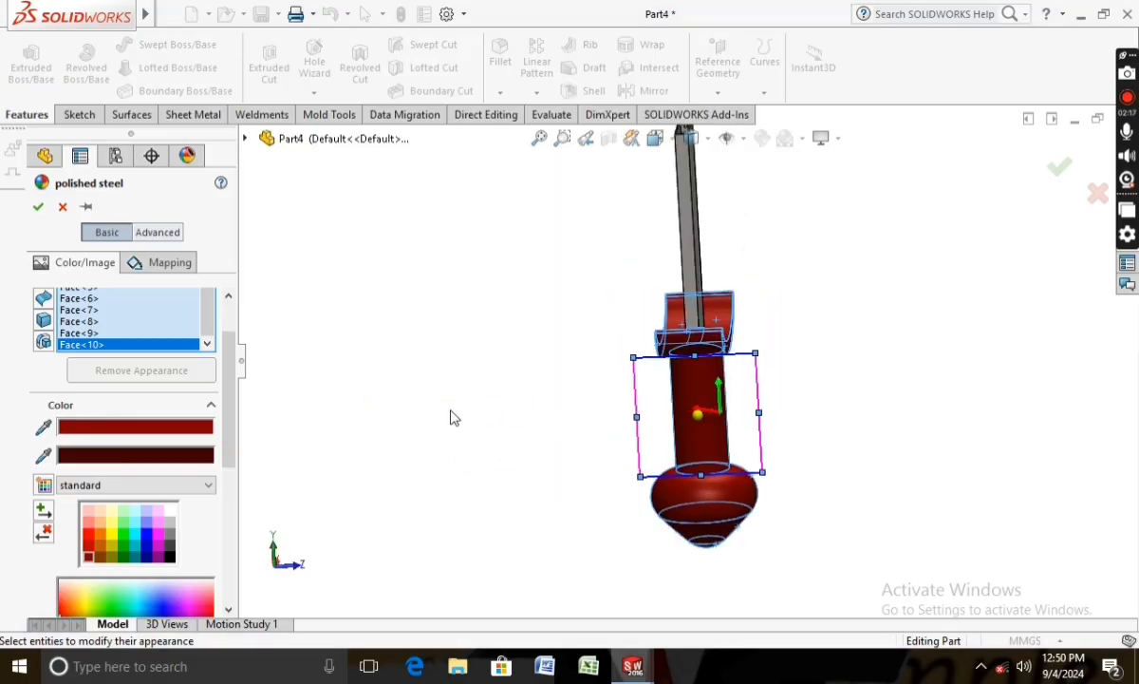
{"action": "middle_click_drag", "start_coordinate": [454, 514], "coordinate": [484, 464]}
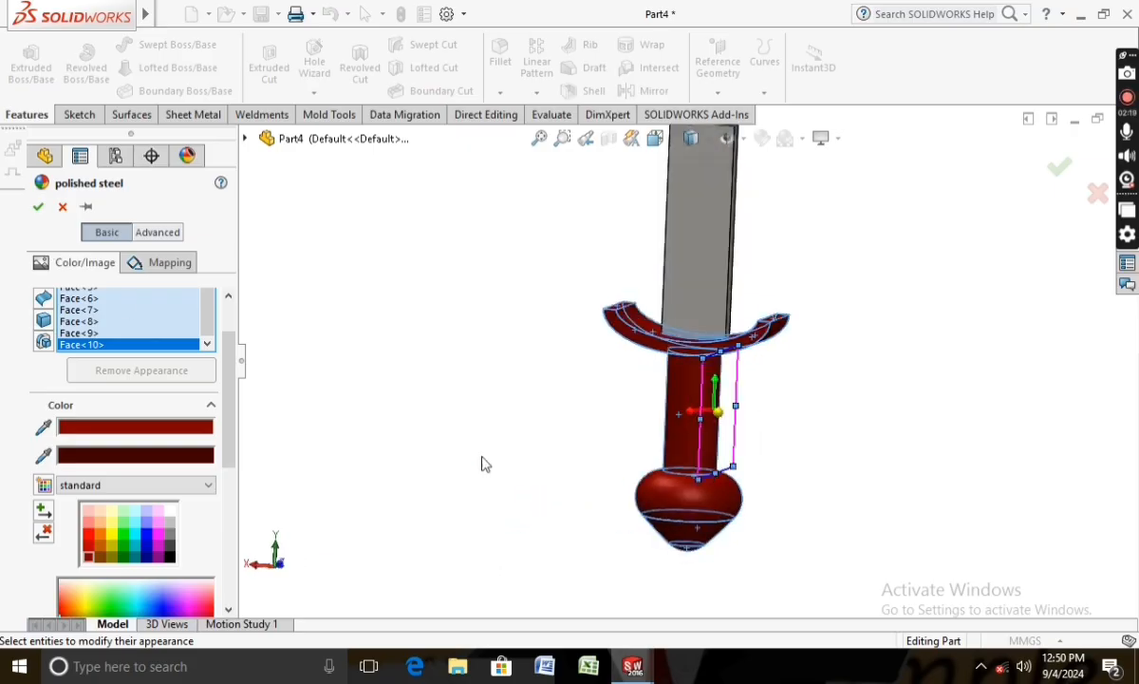
{"action": "left_click", "coordinate": [36, 208]}
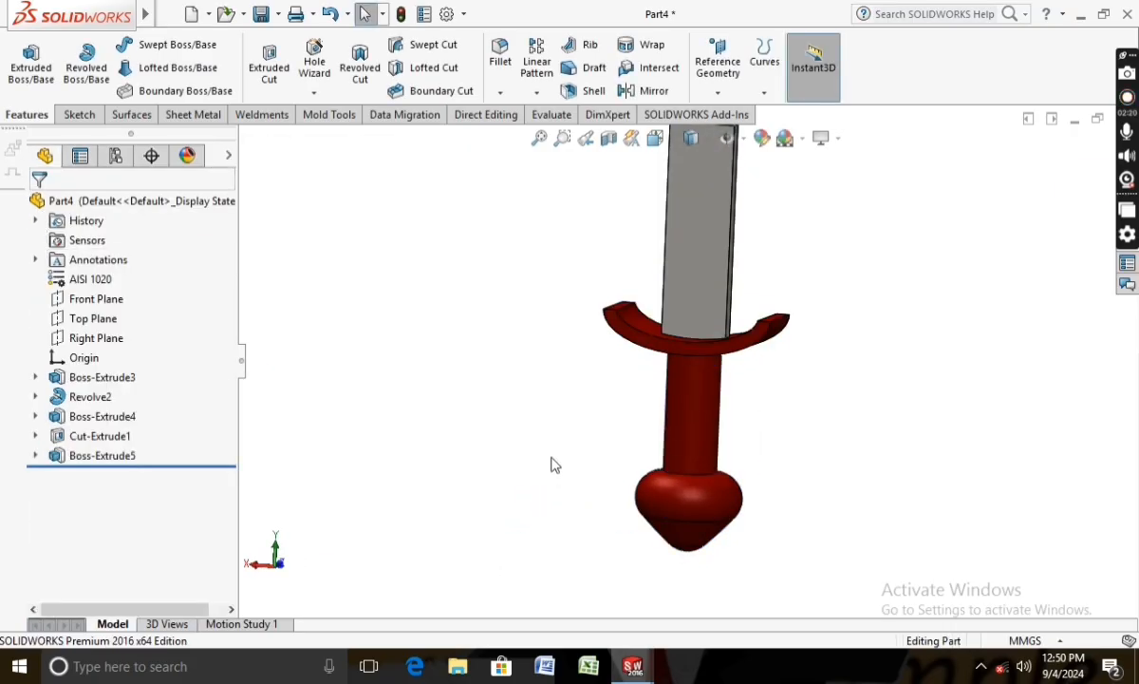
Step: Save the part as Part4 in the sword folder
{"action": "middle_click_drag", "start_coordinate": [555, 465], "coordinate": [574, 497]}
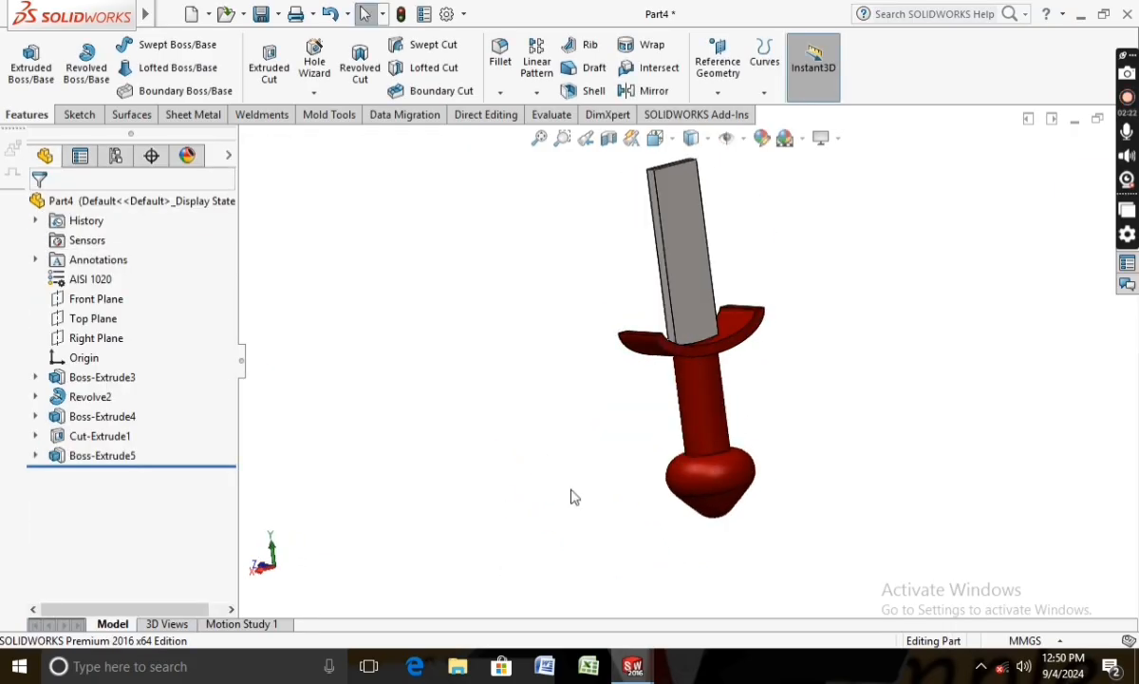
{"action": "scroll", "coordinate": [582, 411], "scroll_direction": "up", "scroll_amount": 4}
{"action": "middle_click_drag", "start_coordinate": [637, 386], "coordinate": [651, 426]}
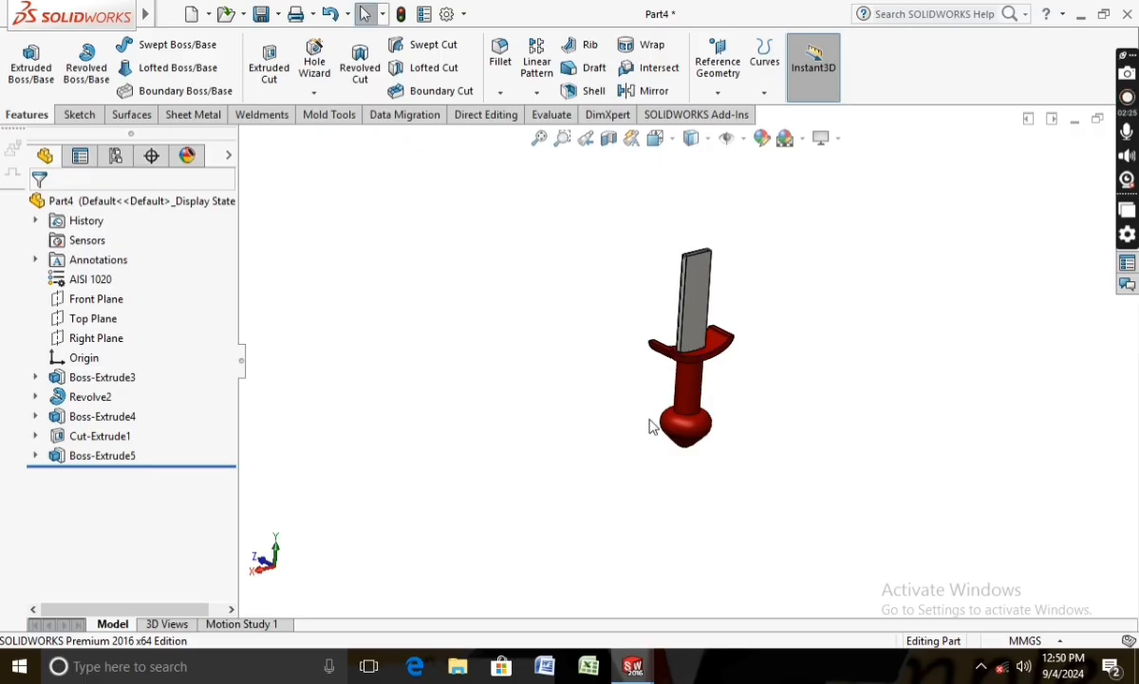
{"action": "left_click", "coordinate": [261, 15]}
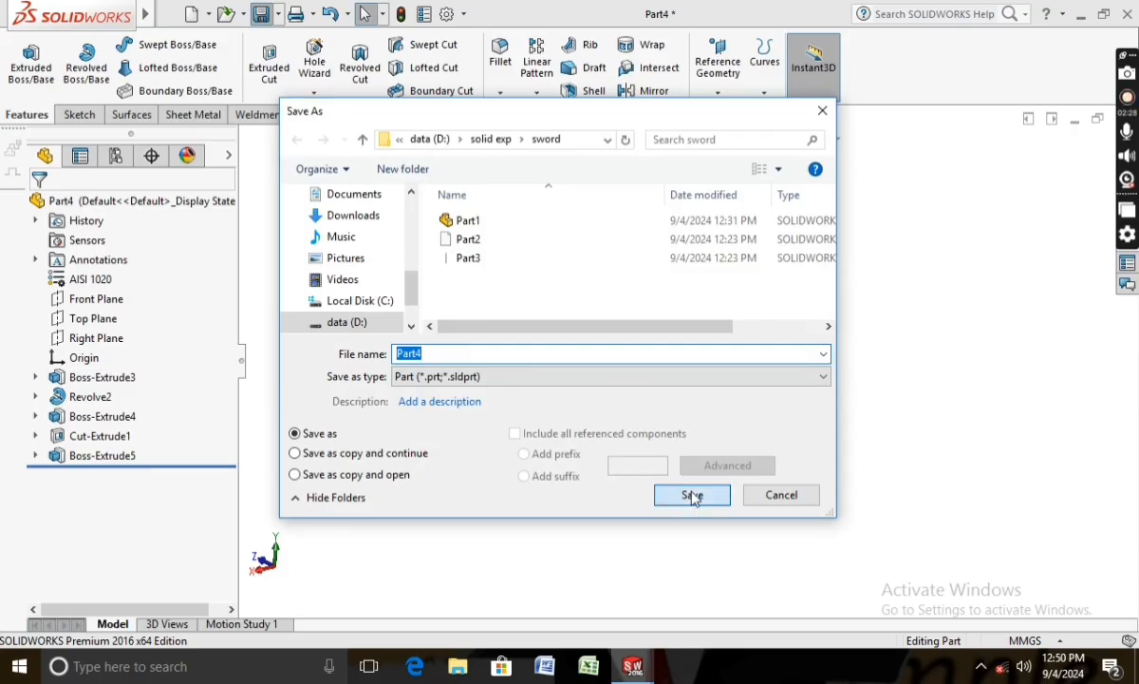
{"action": "left_click", "coordinate": [692, 496]}
{"action": "scroll", "coordinate": [690, 340], "scroll_direction": "up", "scroll_amount": 1}
{"action": "scroll", "coordinate": [722, 327], "scroll_direction": "down", "scroll_amount": 5}
{"action": "scroll", "coordinate": [453, 389], "scroll_direction": "down", "scroll_amount": 5}
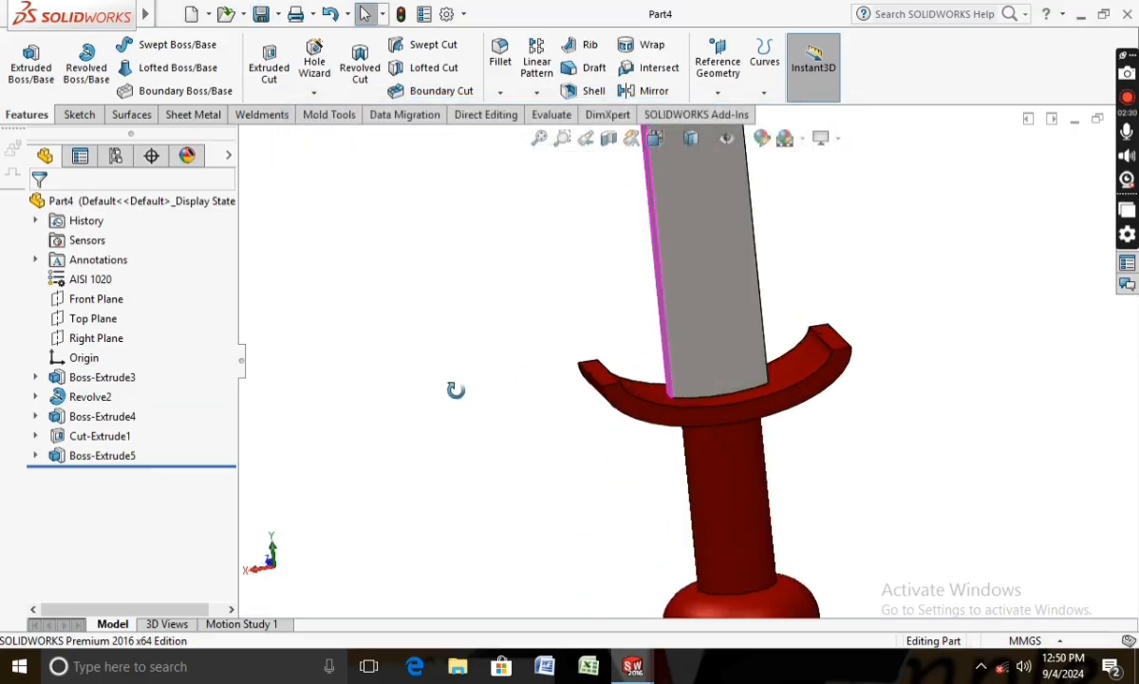
Step: Create a new part document and orient the view normal to the Front Plane
{"action": "scroll", "coordinate": [465, 380], "scroll_direction": "up", "scroll_amount": 6}
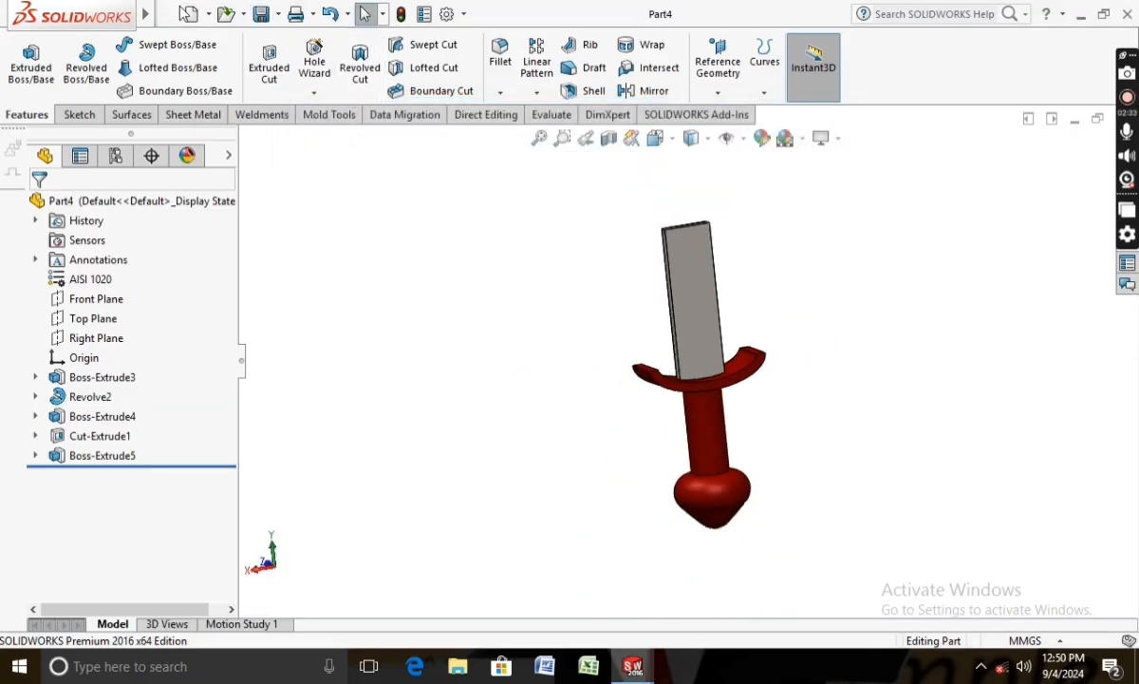
{"action": "left_click", "coordinate": [201, 17]}
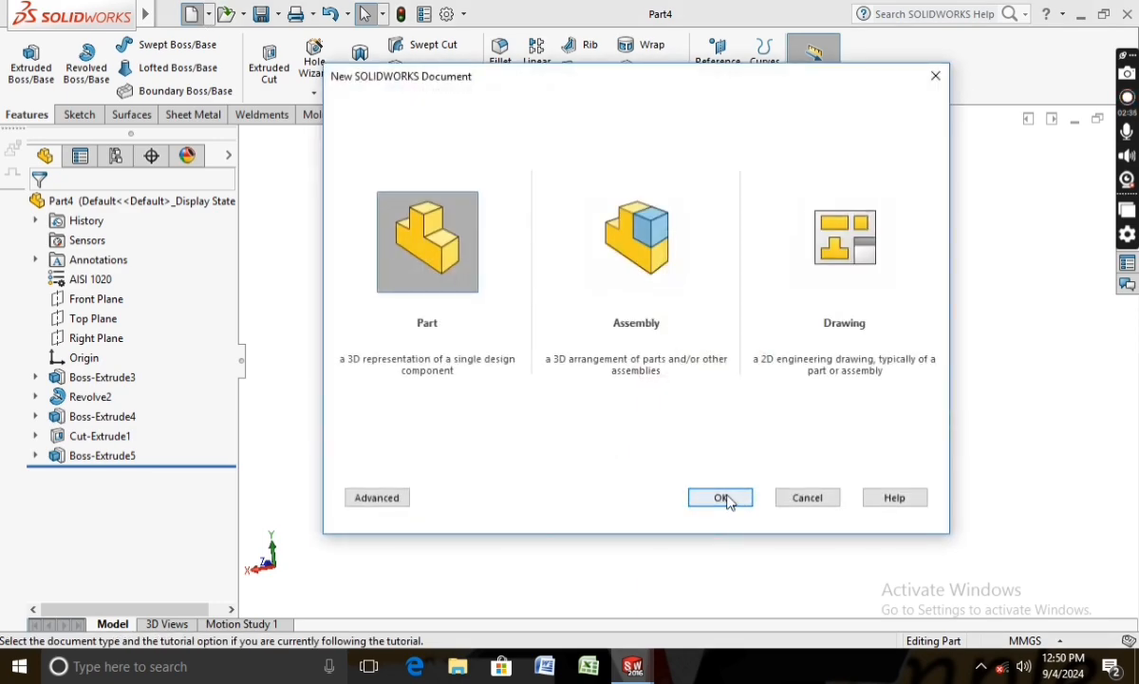
{"action": "left_click", "coordinate": [722, 497]}
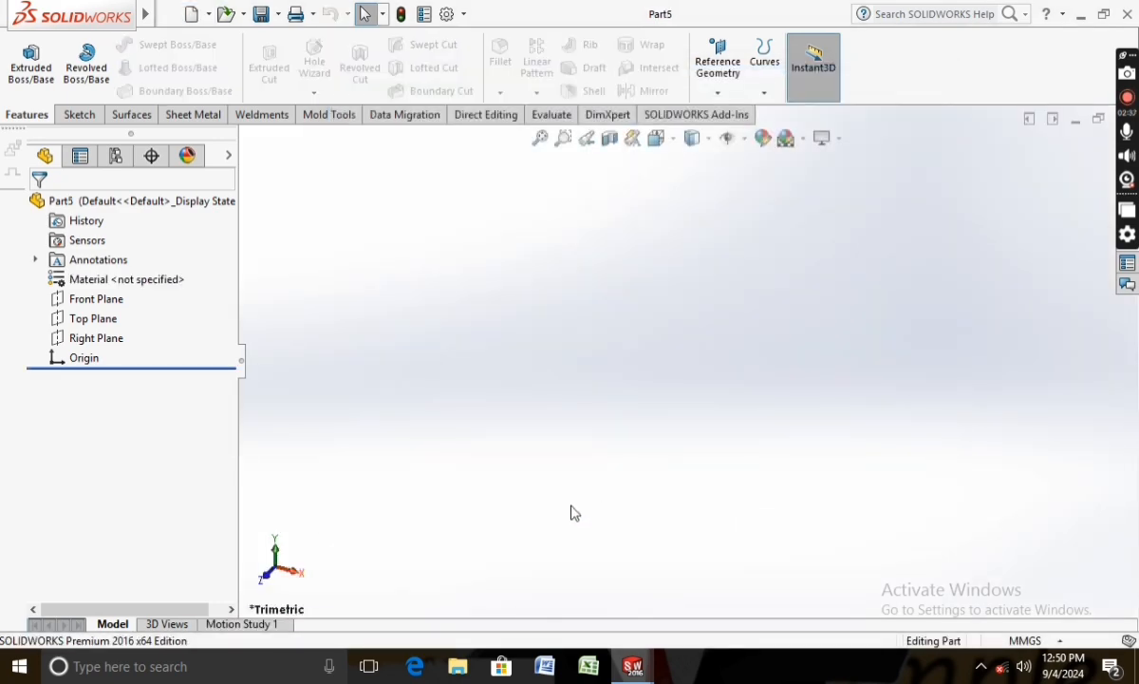
{"action": "right_click", "coordinate": [100, 299]}
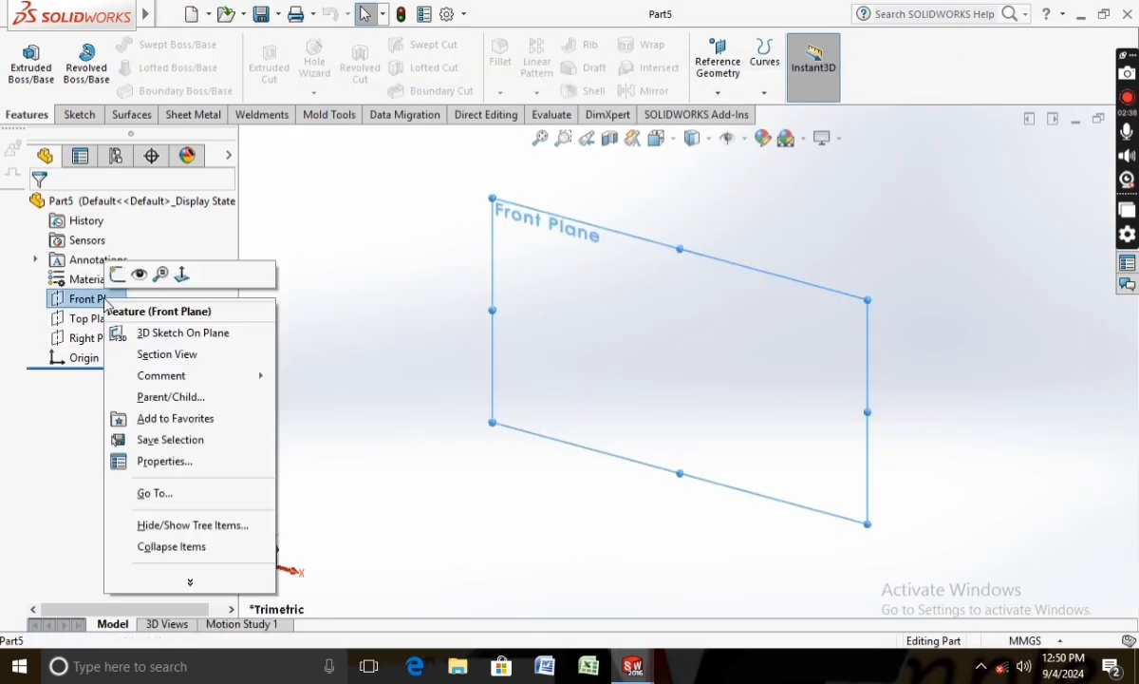
{"action": "left_click", "coordinate": [184, 274]}
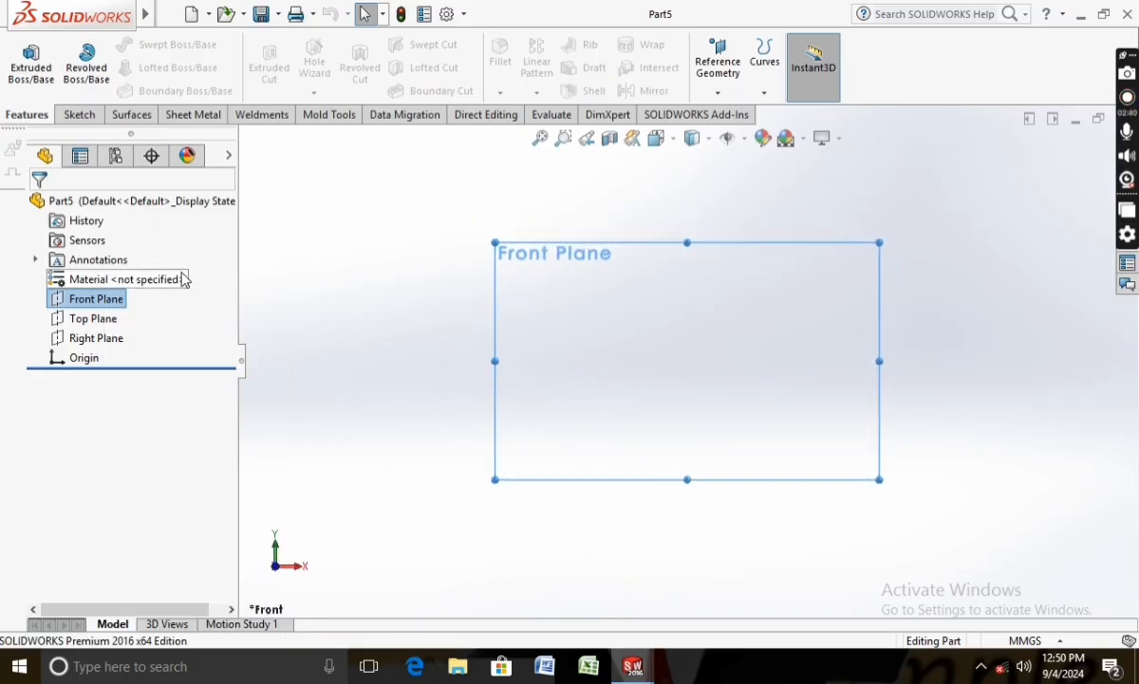
Step: Sketch an upright rectangle about 50 mm wide on the Front Plane, its base a midpoint line centred on the origin
{"action": "left_click", "coordinate": [85, 118]}
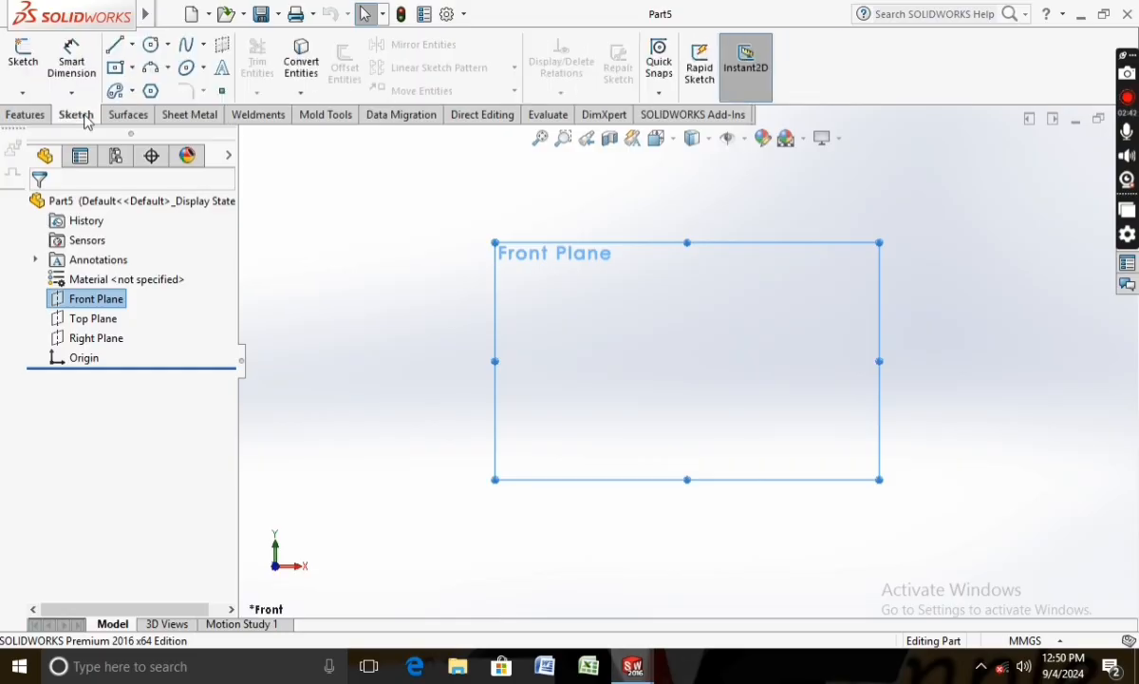
{"action": "left_click", "coordinate": [115, 47]}
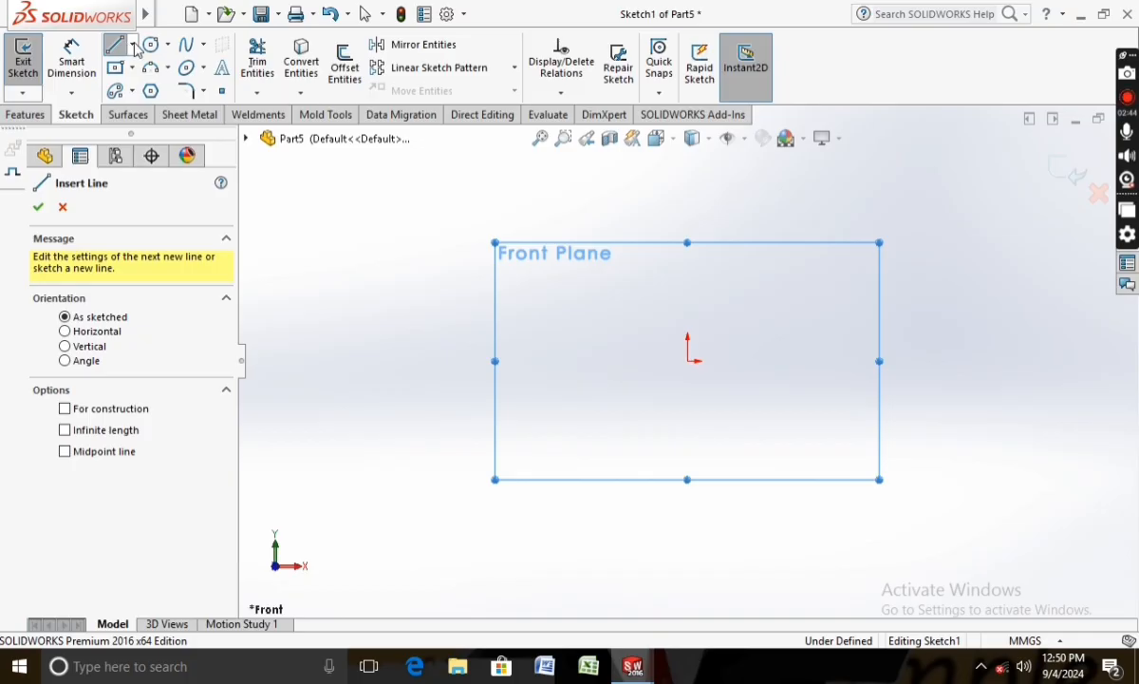
{"action": "left_click", "coordinate": [133, 46]}
{"action": "left_click", "coordinate": [165, 108]}
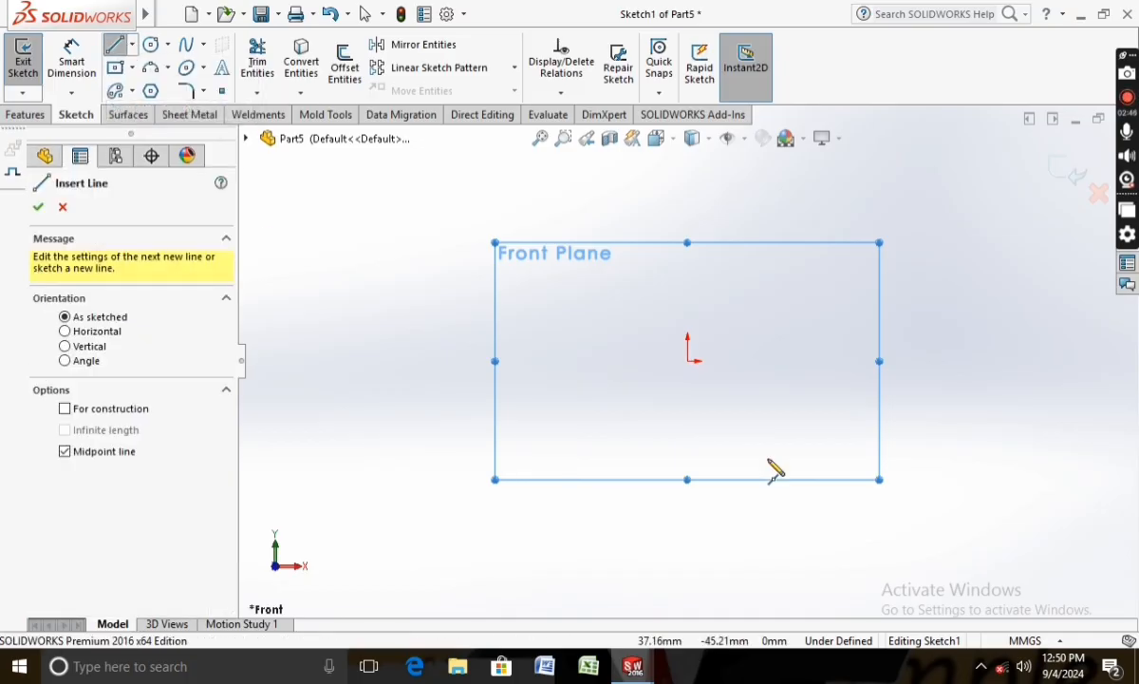
{"action": "left_click", "coordinate": [688, 361]}
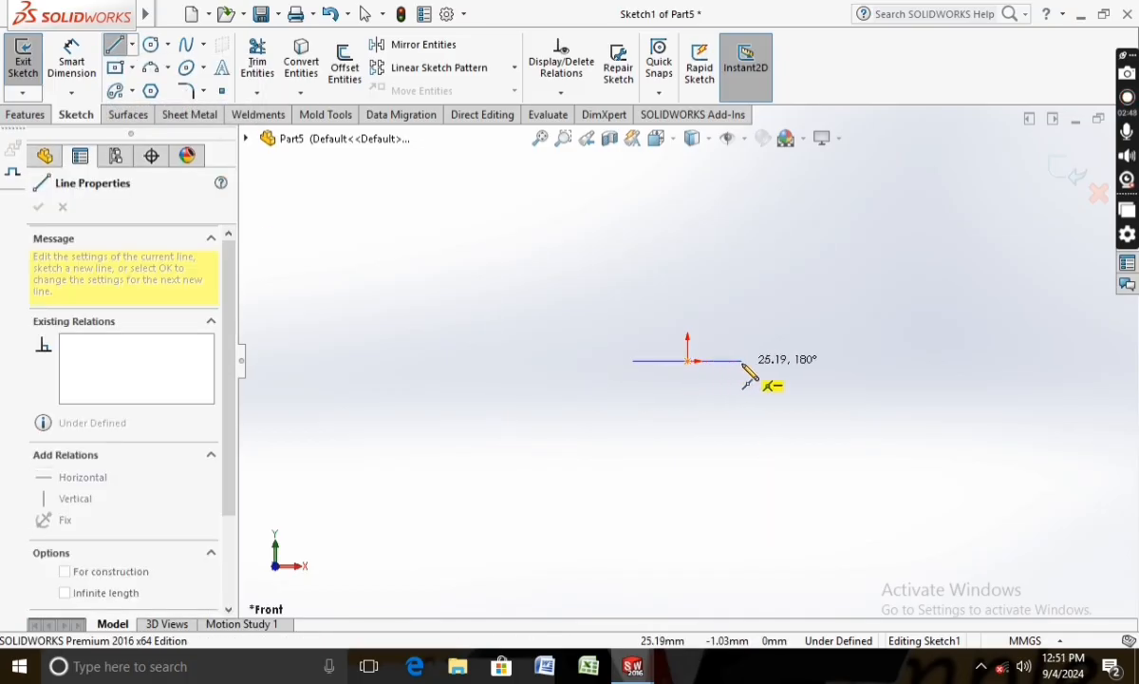
{"action": "left_click", "coordinate": [726, 361]}
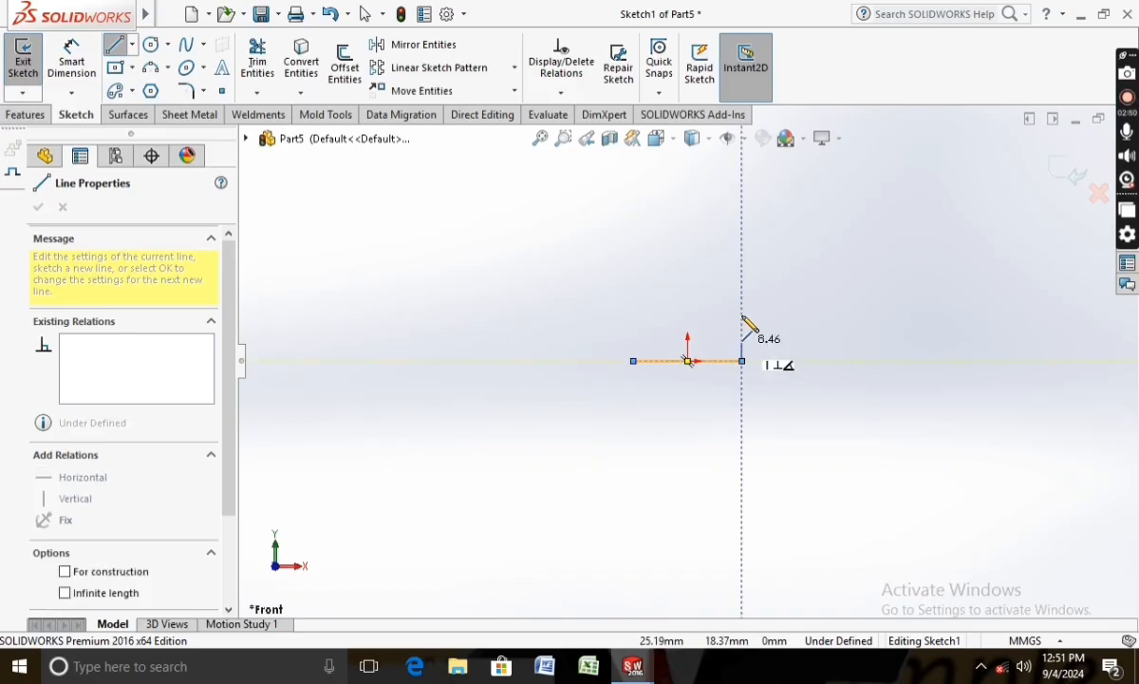
{"action": "left_click", "coordinate": [718, 167]}
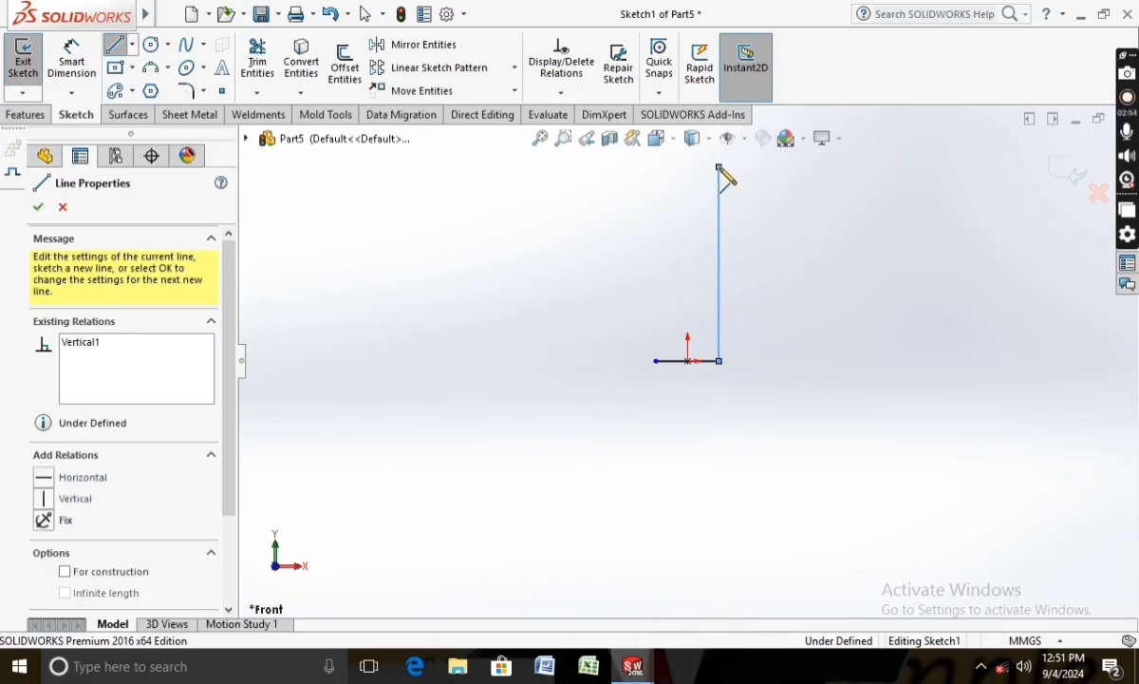
{"action": "left_click", "coordinate": [656, 167]}
{"action": "left_click", "coordinate": [655, 362]}
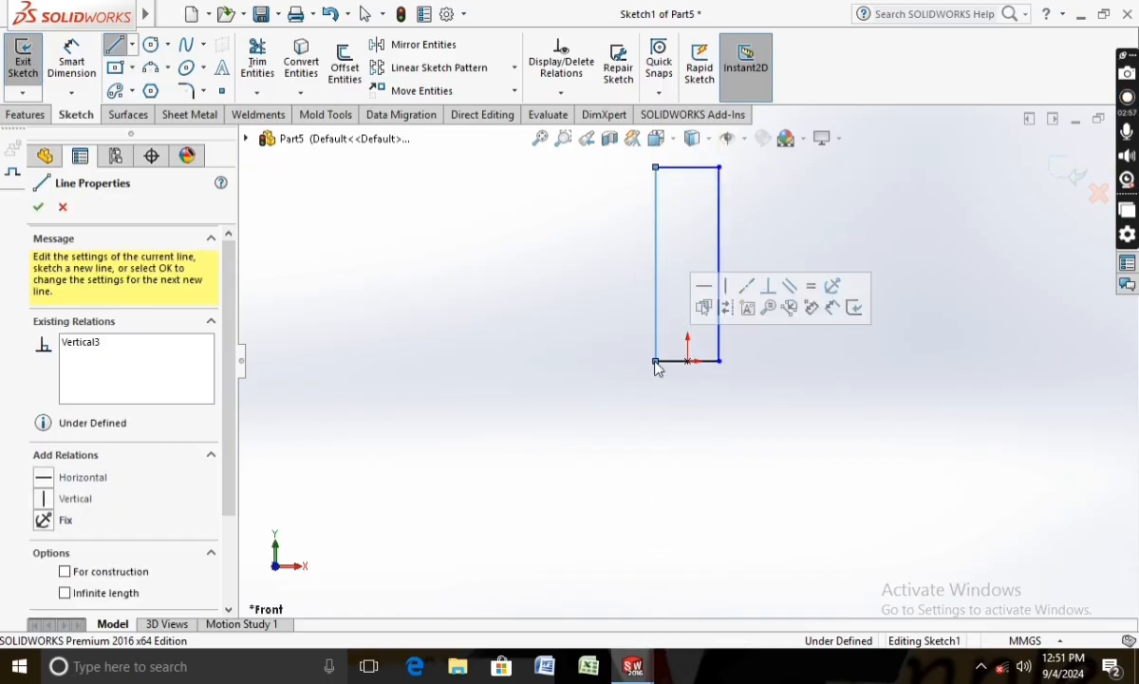
{"action": "scroll", "coordinate": [702, 284], "scroll_direction": "up", "scroll_amount": 3}
{"action": "scroll", "coordinate": [684, 287], "scroll_direction": "down", "scroll_amount": 3}
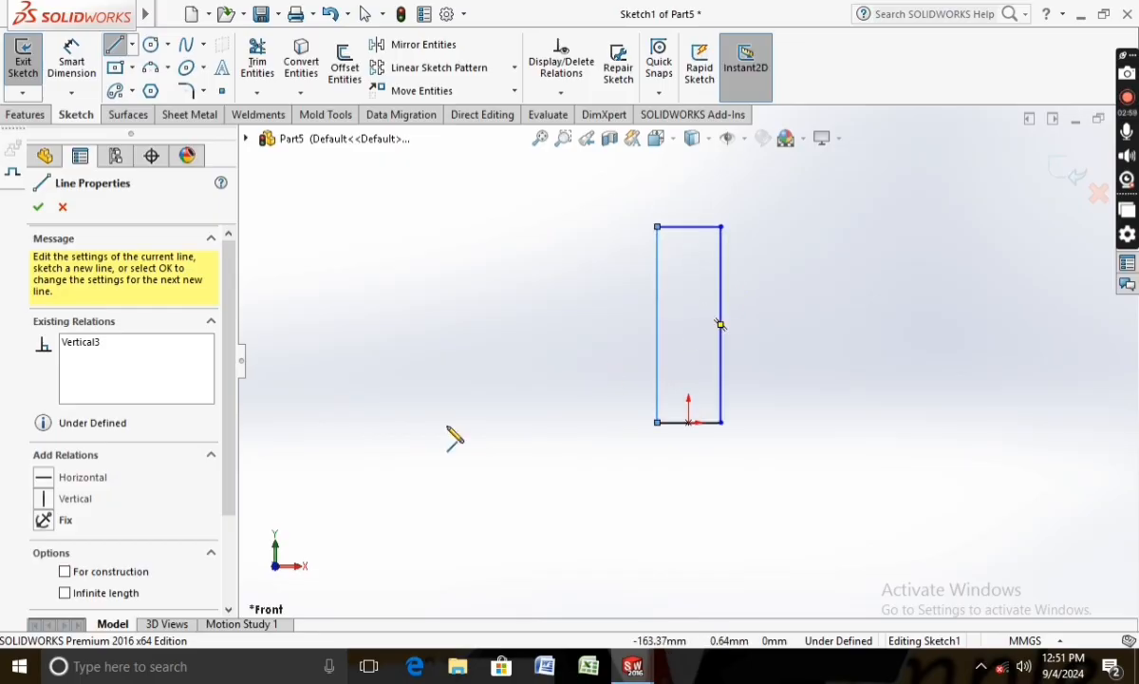
Step: Dimension the rectangle's base width as 24 mm
{"action": "mouse_move", "coordinate": [7, 4]}
{"action": "left_click", "coordinate": [71, 61]}
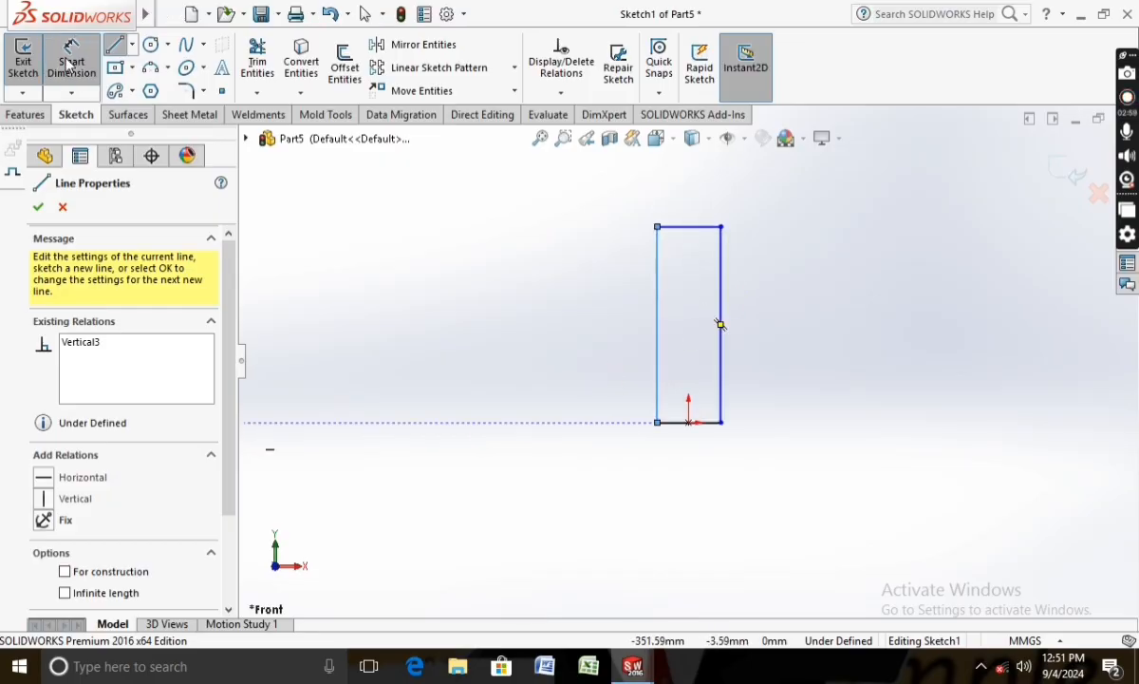
{"action": "left_click", "coordinate": [686, 422]}
{"action": "left_click", "coordinate": [689, 474]}
{"action": "type", "text": "24"}
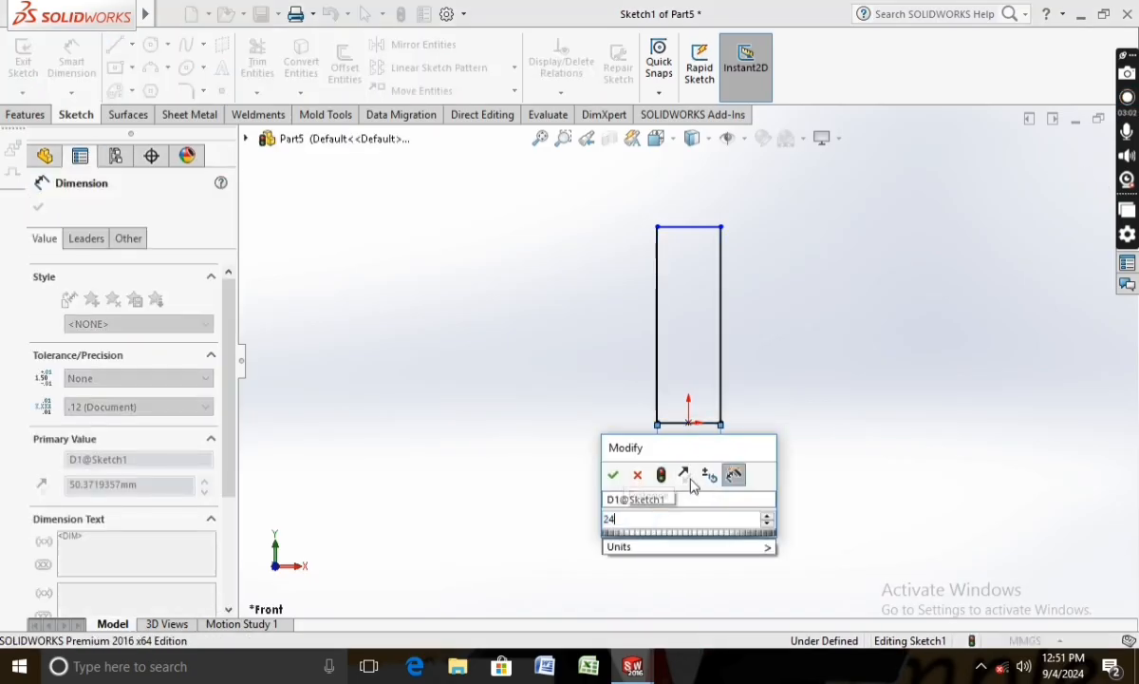
{"action": "key", "text": "Return"}
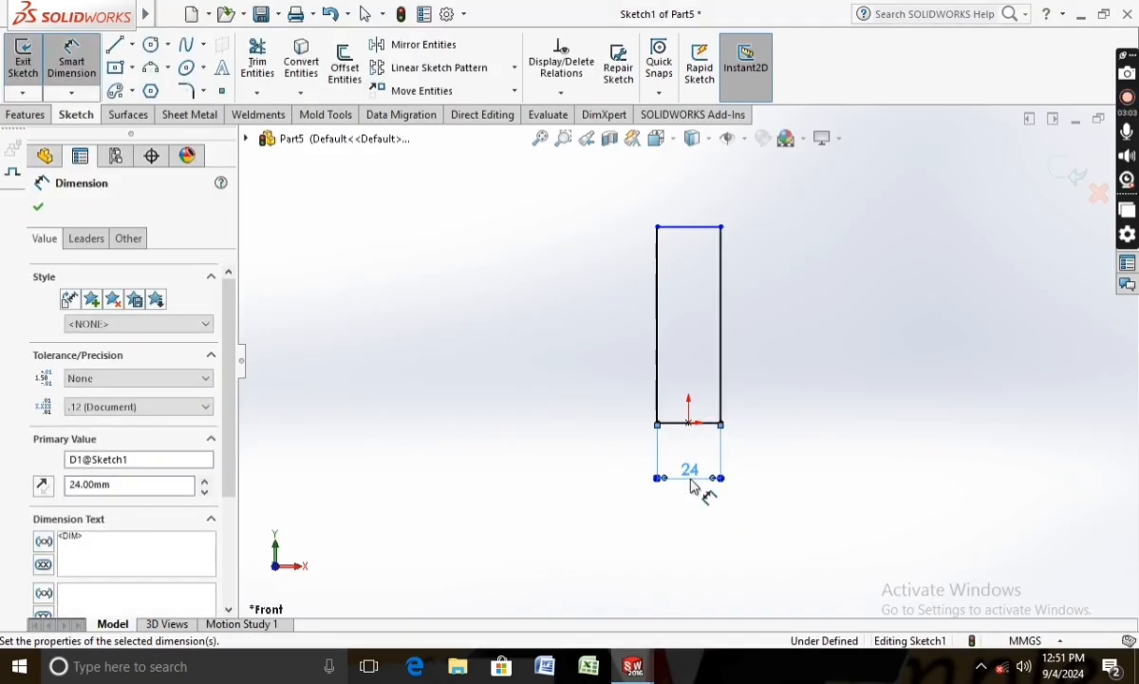
Step: Dimension the rectangle's vertical side as 75 mm and revise that height to 78 mm
{"action": "left_click", "coordinate": [658, 302]}
{"action": "left_click", "coordinate": [613, 304]}
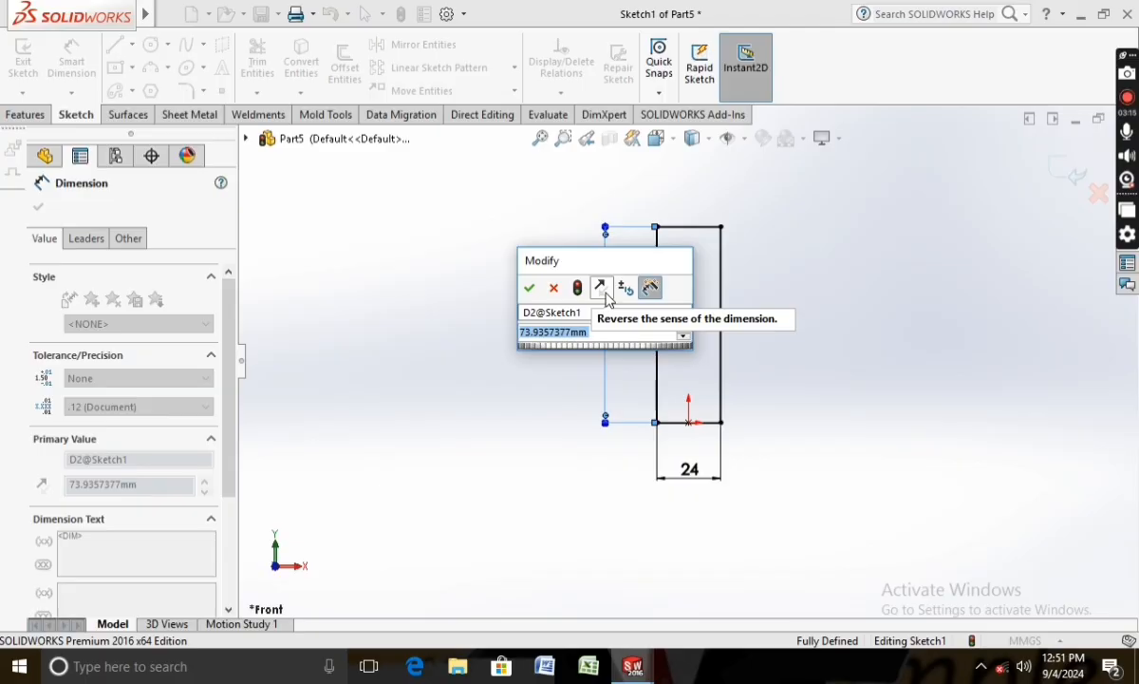
{"action": "type", "text": "75"}
{"action": "key", "text": "Return"}
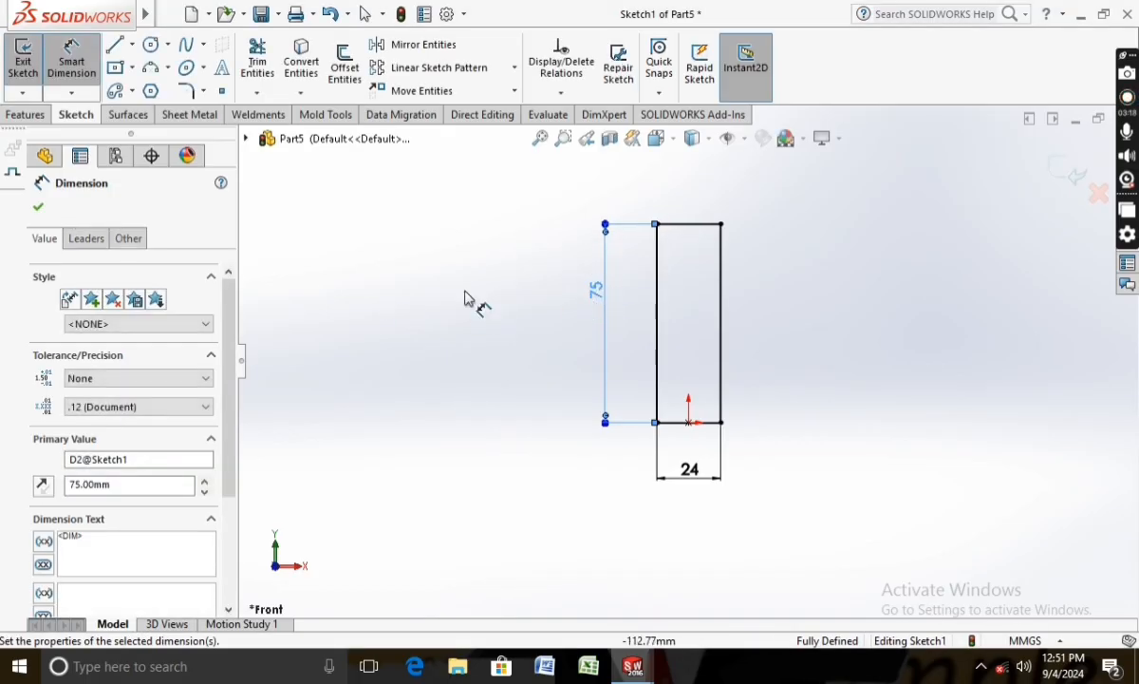
{"action": "double_click", "coordinate": [595, 288]}
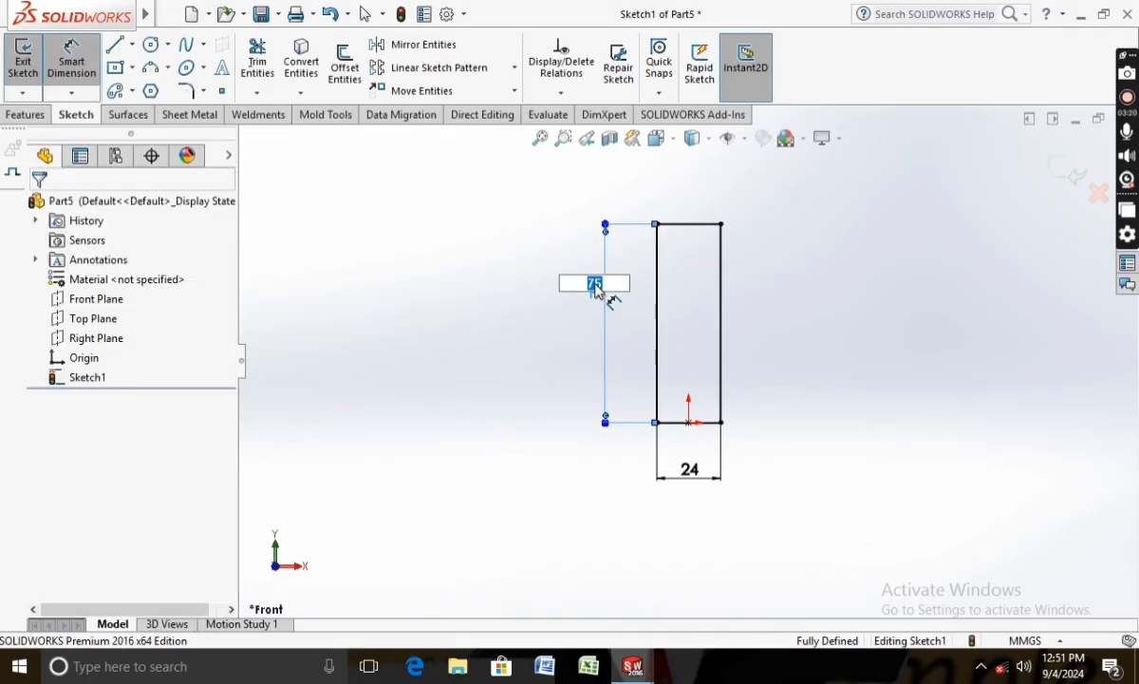
{"action": "type", "text": "78"}
{"action": "key", "text": "Return"}
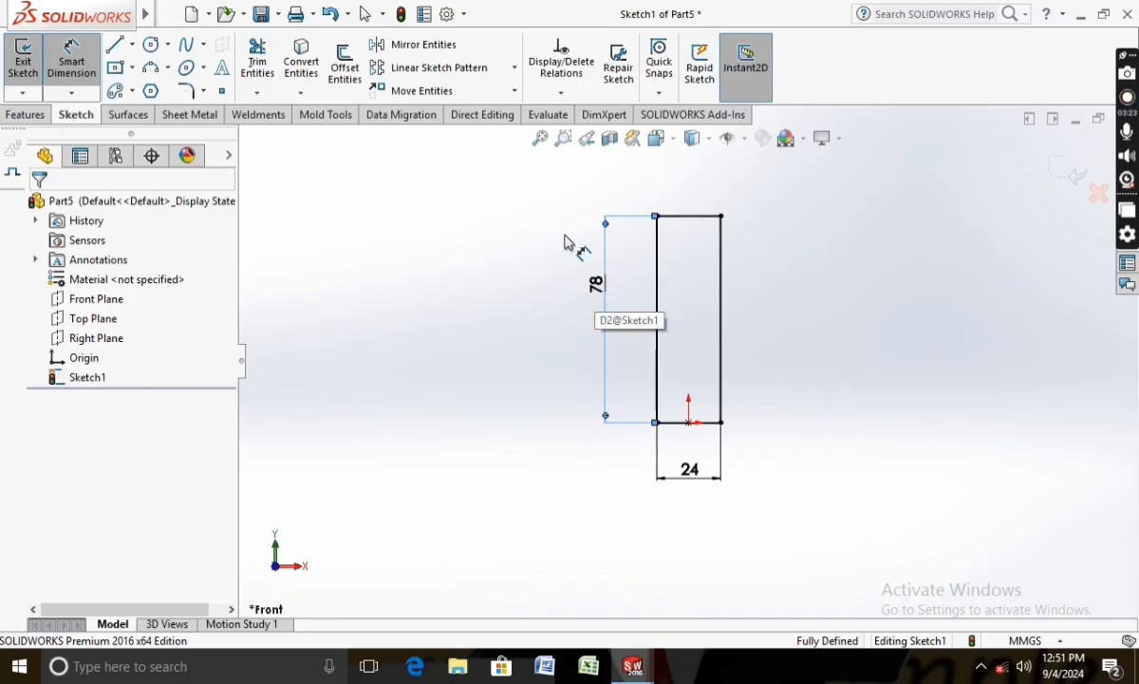
Step: Extrude the rectangle 4 mm with the Mid Plane end condition
{"action": "left_click", "coordinate": [26, 114]}
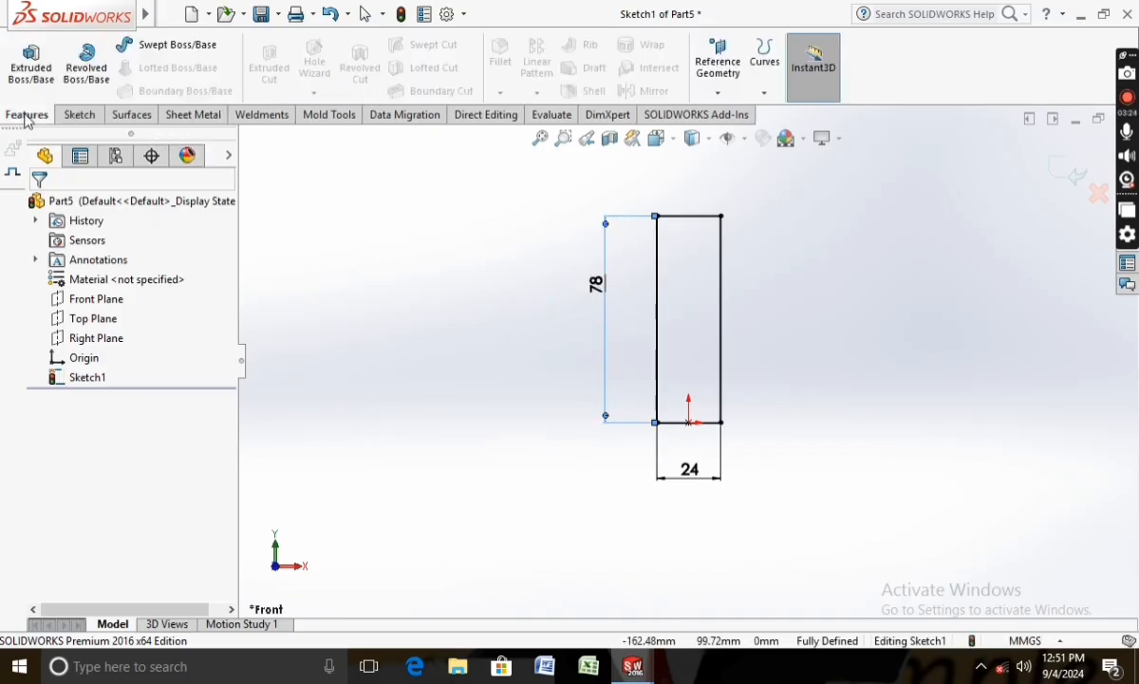
{"action": "left_click", "coordinate": [31, 76]}
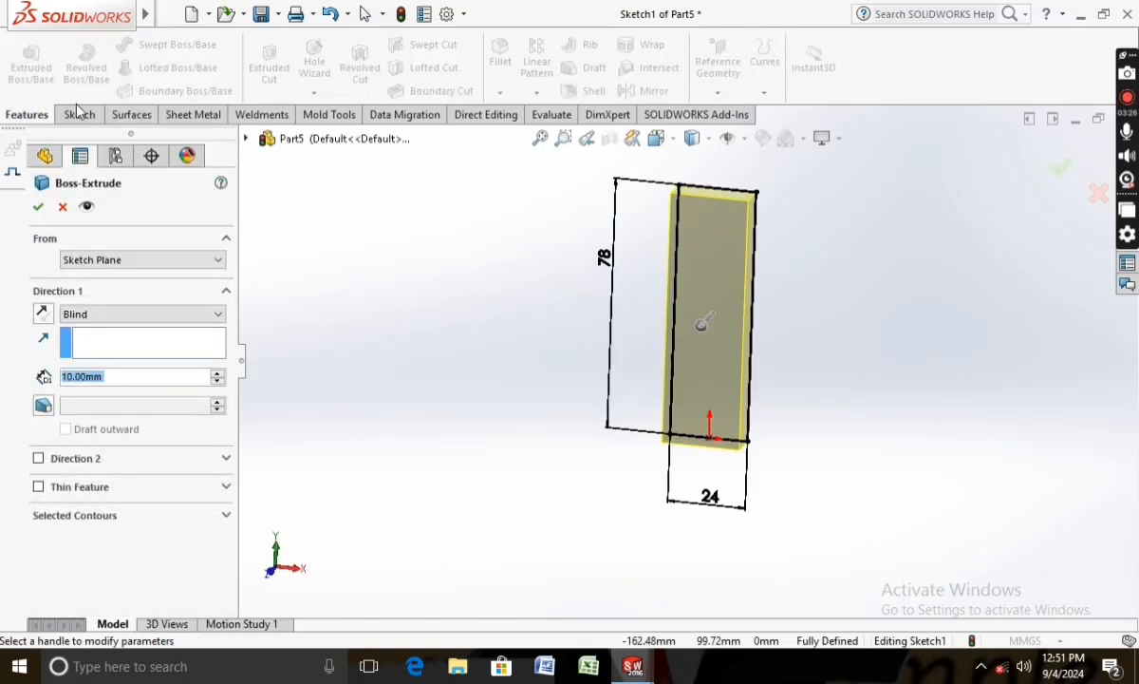
{"action": "left_click", "coordinate": [213, 313]}
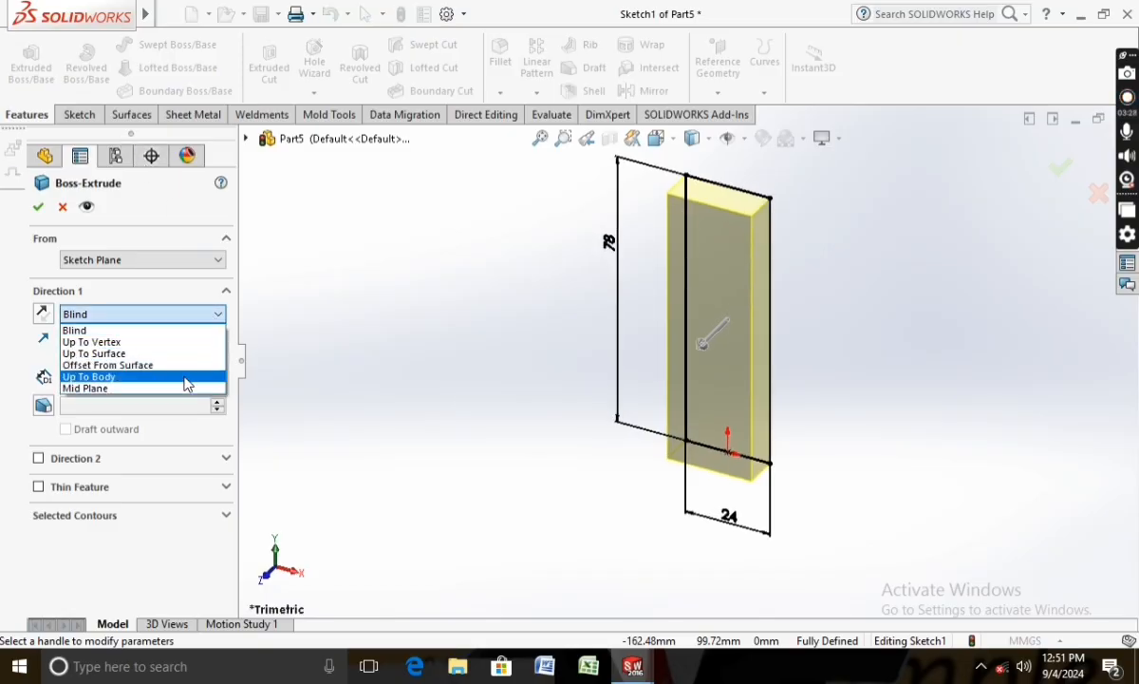
{"action": "left_click", "coordinate": [185, 389]}
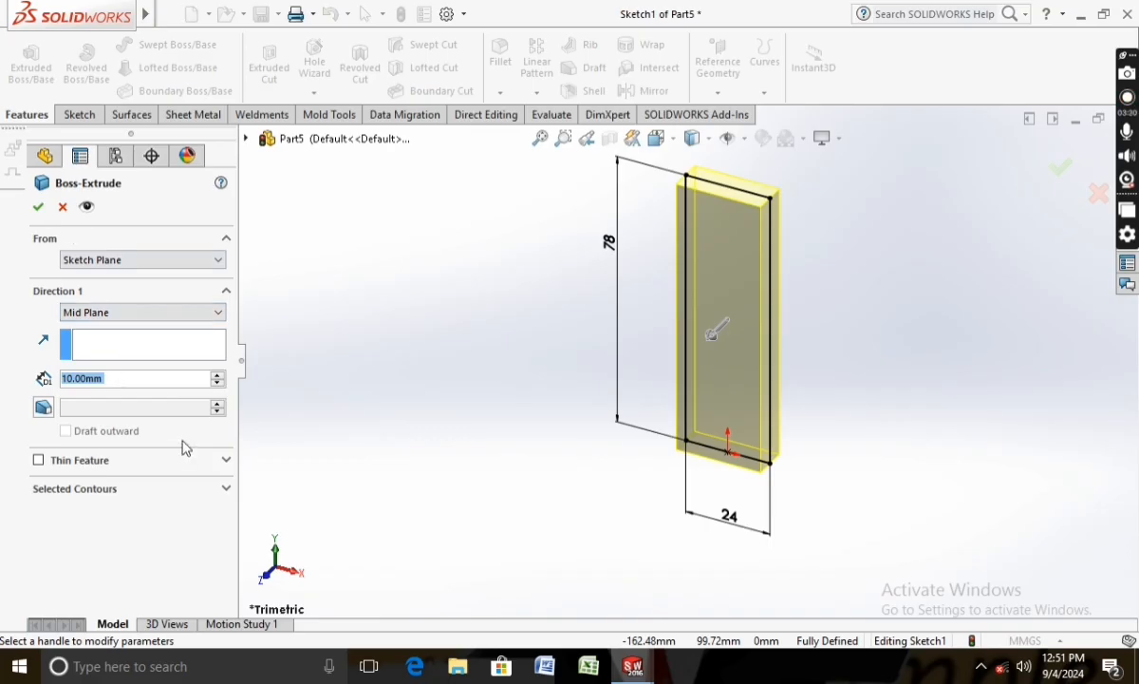
{"action": "type", "text": "4"}
{"action": "key", "text": "Return"}
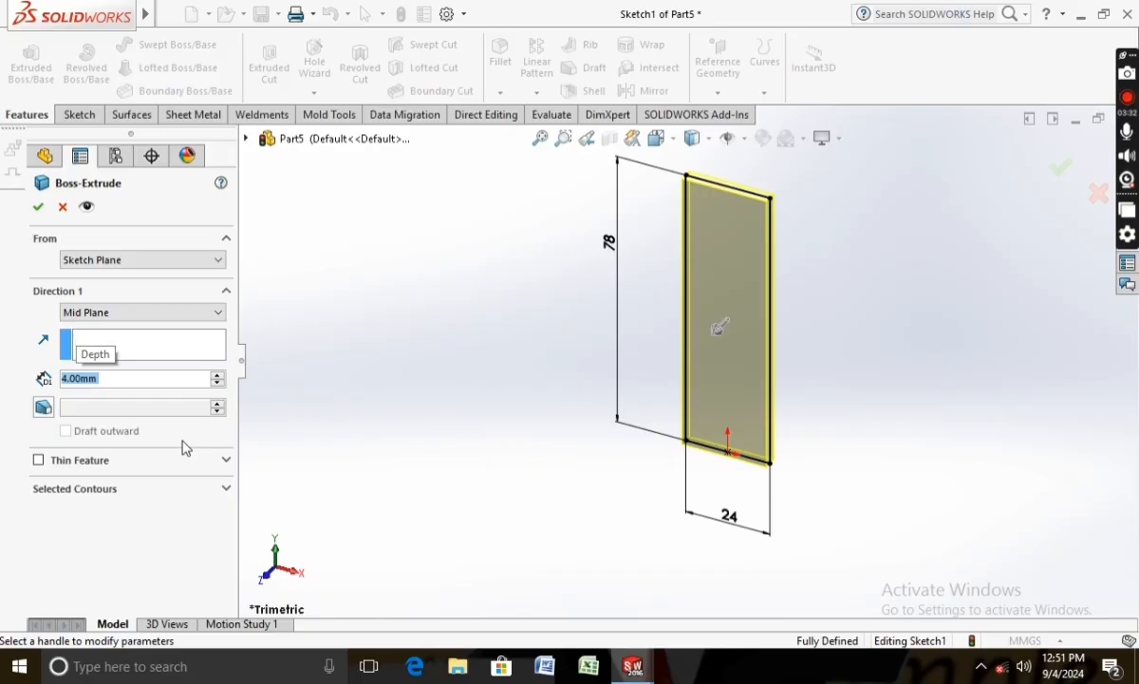
{"action": "left_click", "coordinate": [38, 209]}
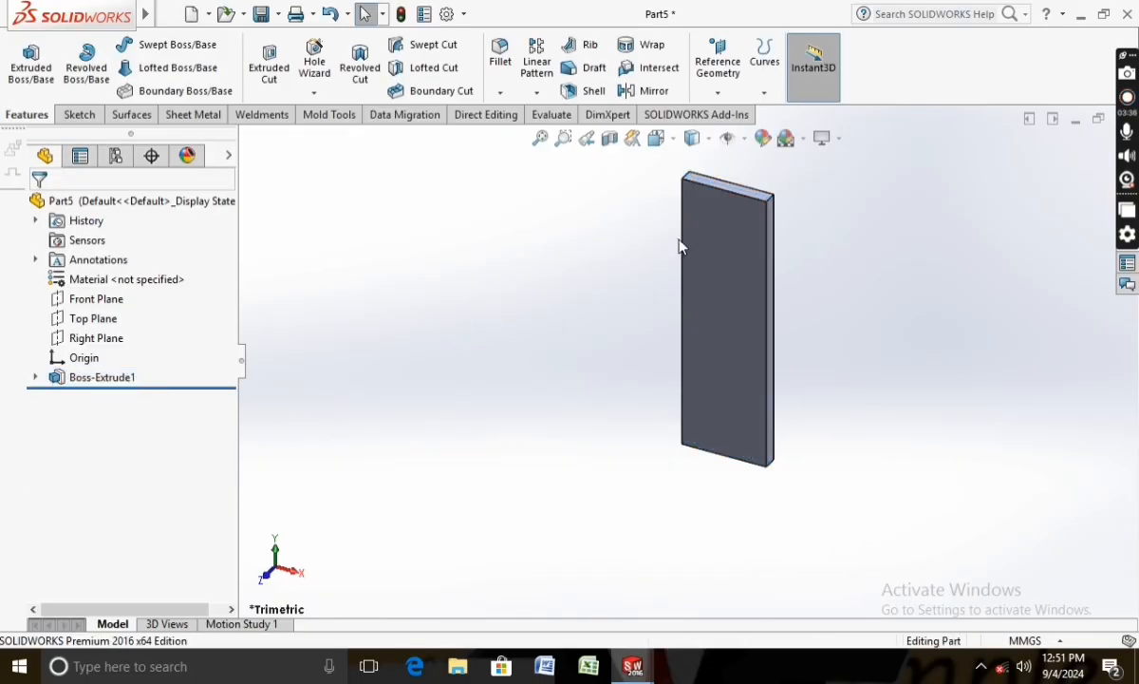
Step: Start a sketch on the narrow top end face of the plate, viewed normal to that face
{"action": "scroll", "coordinate": [684, 237], "scroll_direction": "down", "scroll_amount": 3}
{"action": "right_click", "coordinate": [780, 173]}
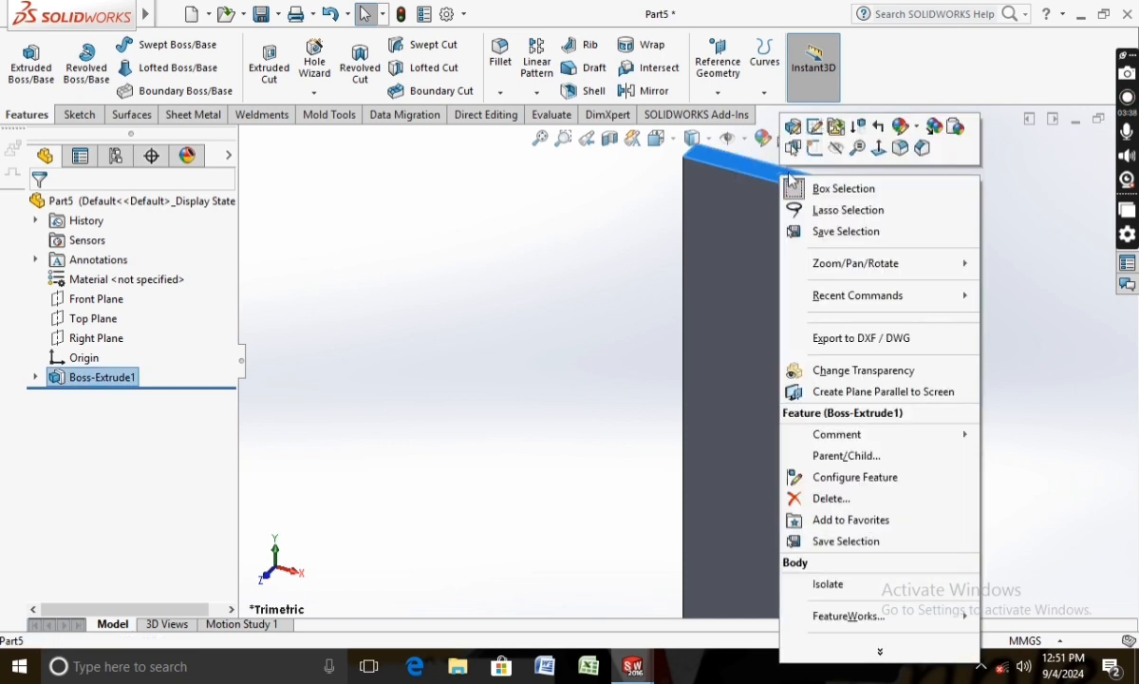
{"action": "left_click", "coordinate": [880, 149]}
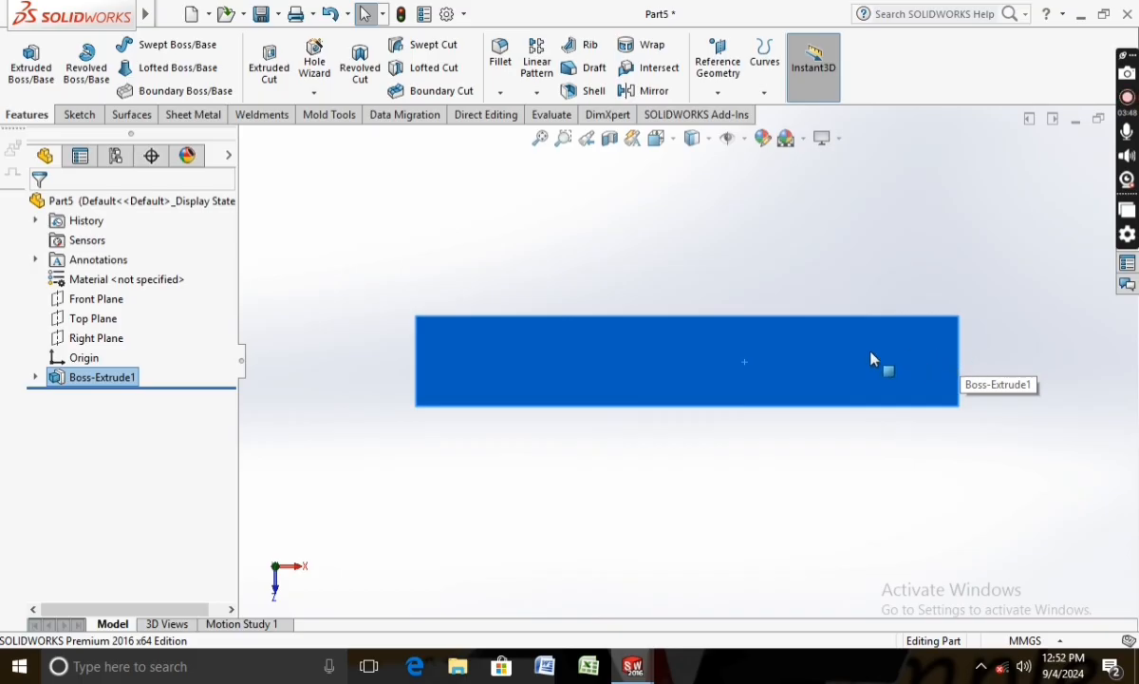
{"action": "left_click", "coordinate": [80, 114]}
{"action": "left_click", "coordinate": [35, 63]}
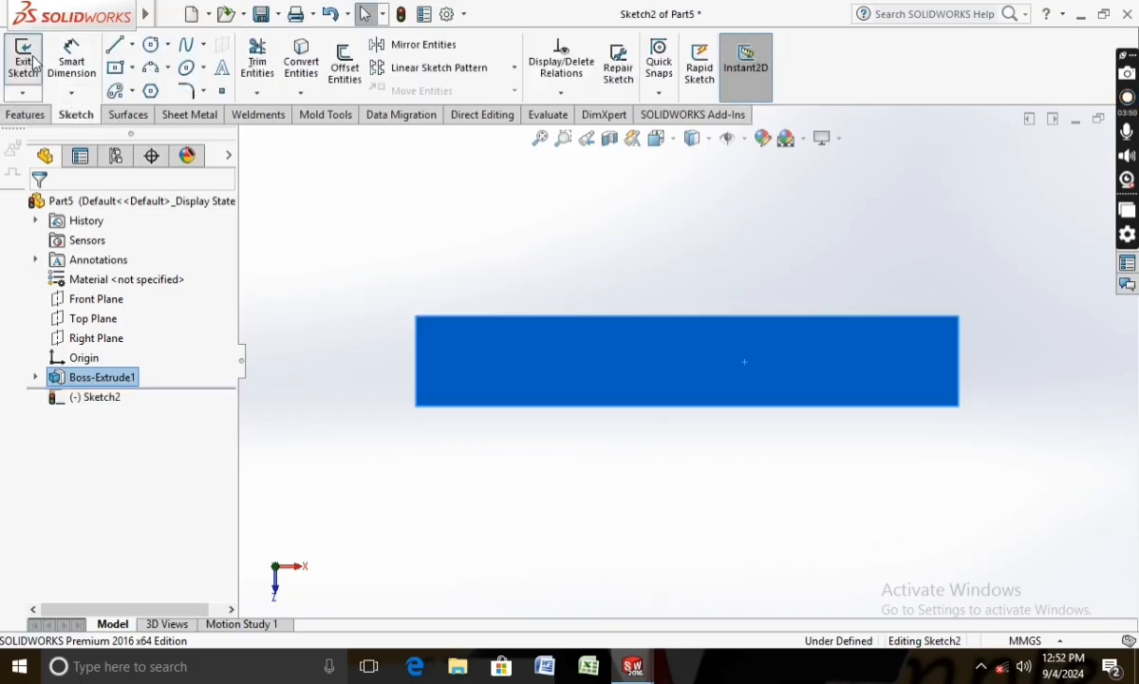
Step: Sketch a small rectangle about 1 mm deep inside the face's right short edge, with a dividing line at the edge's midpoint
{"action": "left_click", "coordinate": [116, 49]}
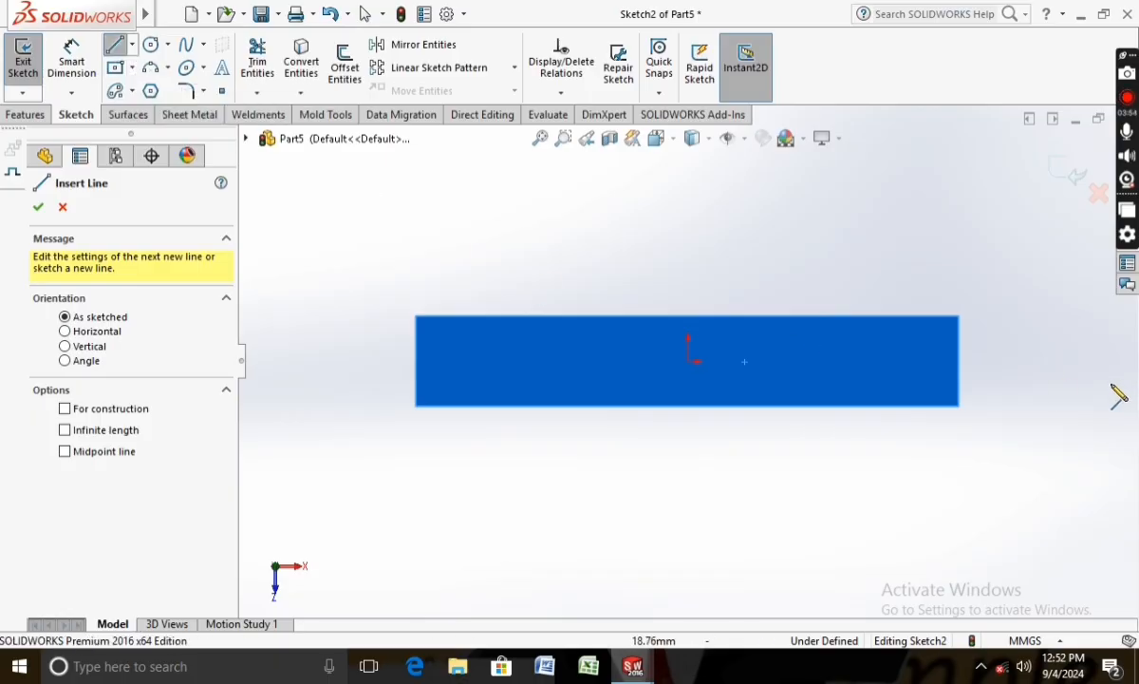
{"action": "left_click", "coordinate": [959, 361]}
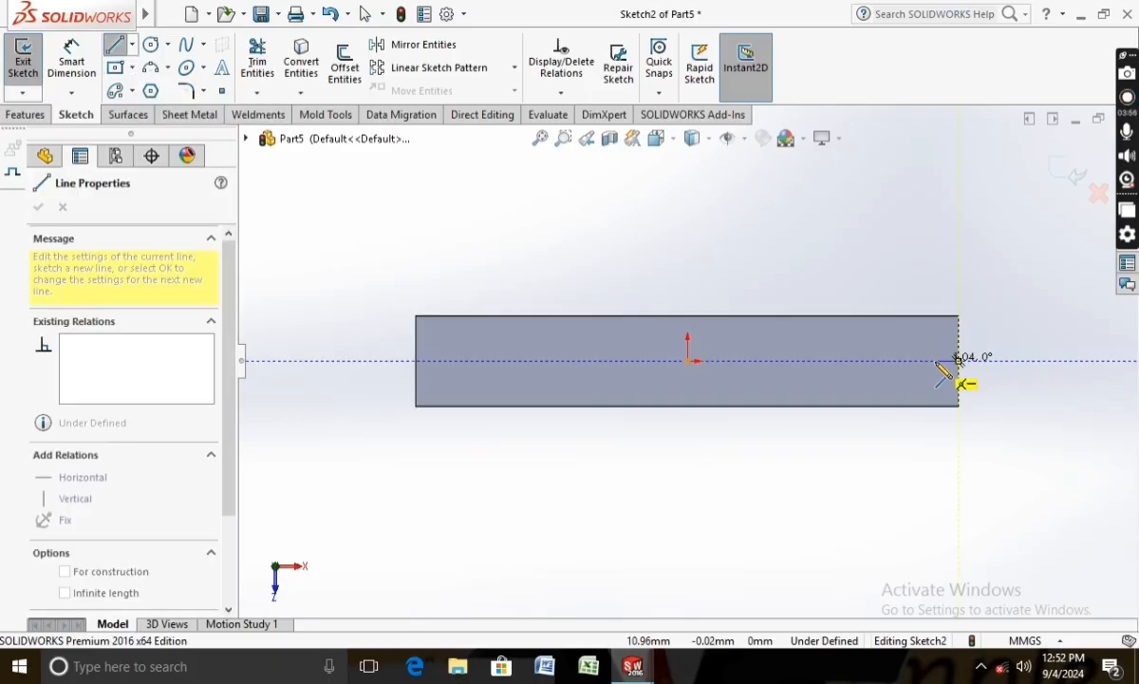
{"action": "left_click", "coordinate": [935, 381]}
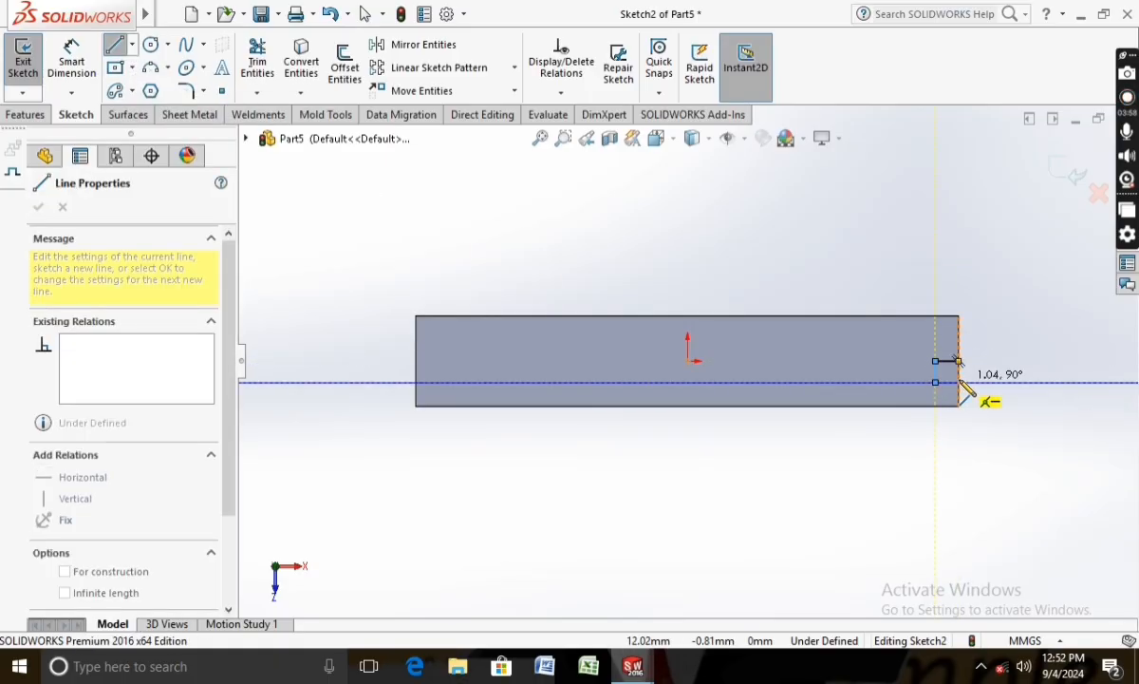
{"action": "left_click", "coordinate": [958, 381]}
{"action": "left_click", "coordinate": [958, 341]}
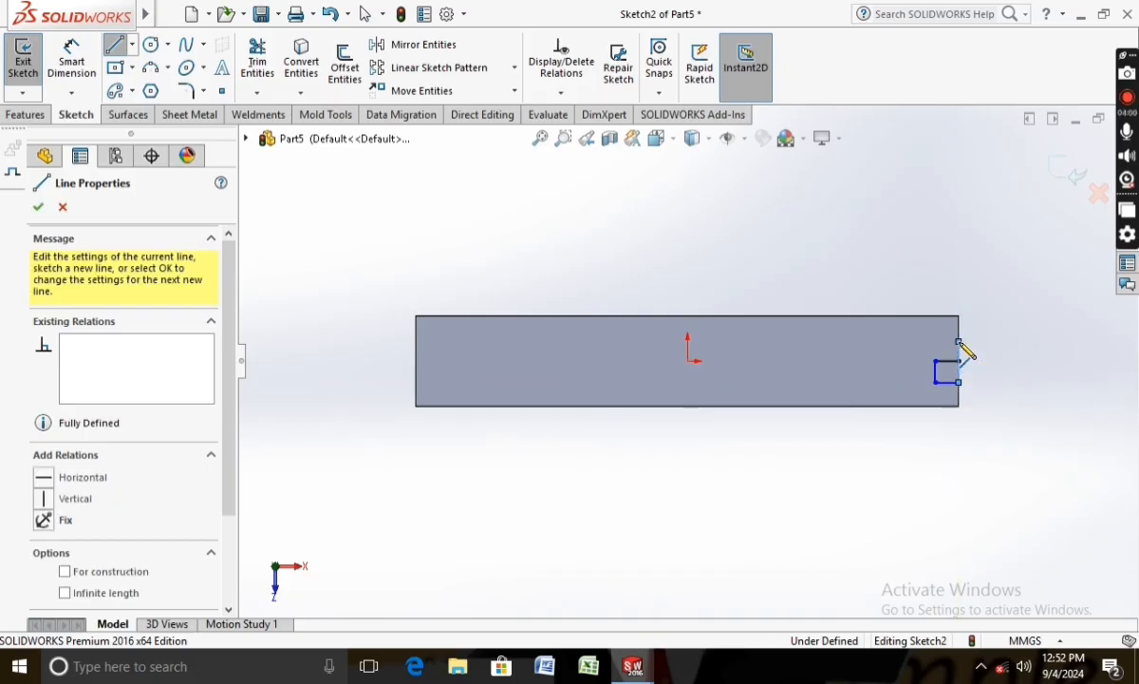
{"action": "left_click", "coordinate": [935, 341]}
{"action": "left_click", "coordinate": [936, 370]}
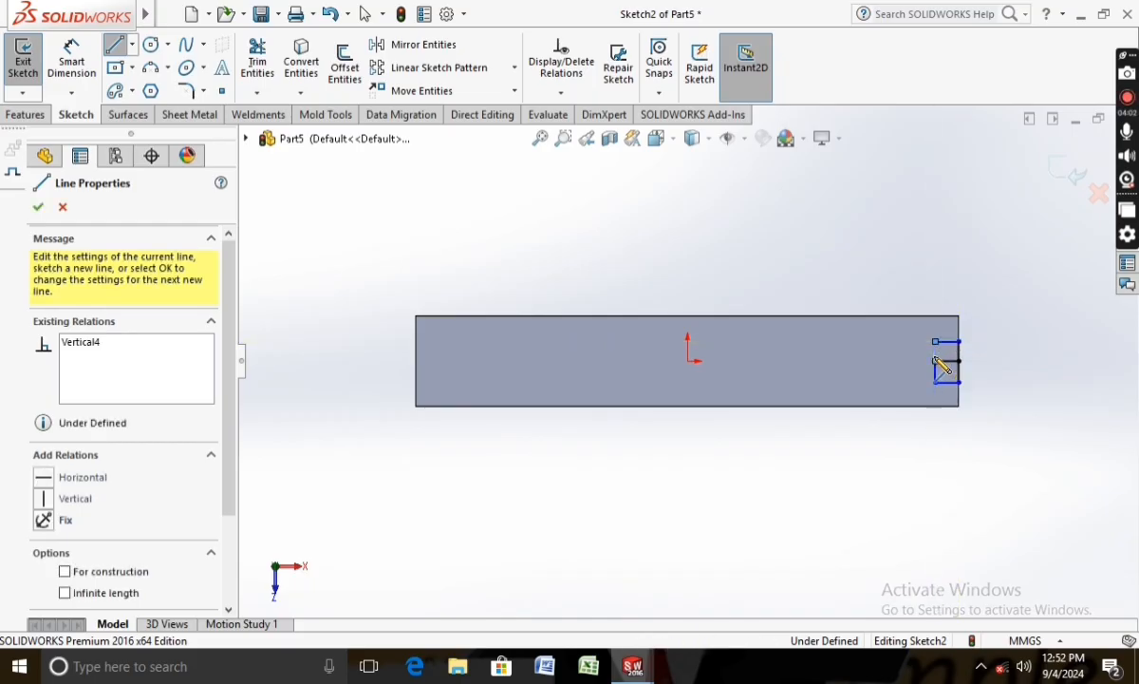
{"action": "key", "text": "Escape"}
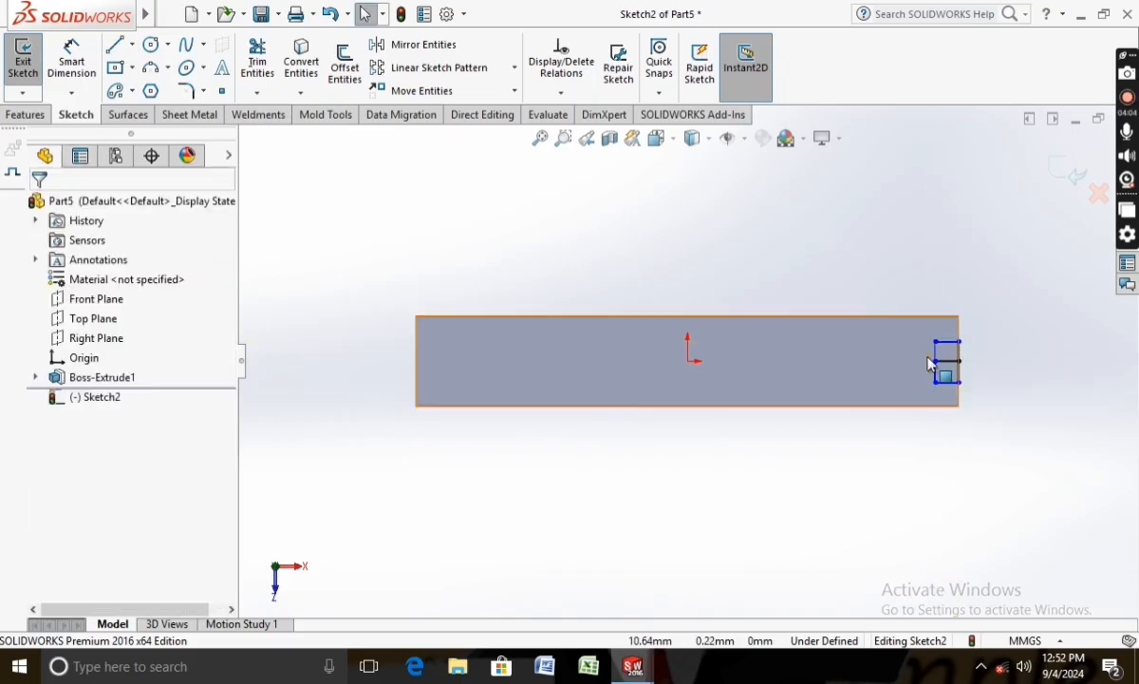
Step: Draw a vertical centerline from the origin up past the end face's long edge
{"action": "left_click", "coordinate": [132, 46]}
{"action": "left_click", "coordinate": [152, 88]}
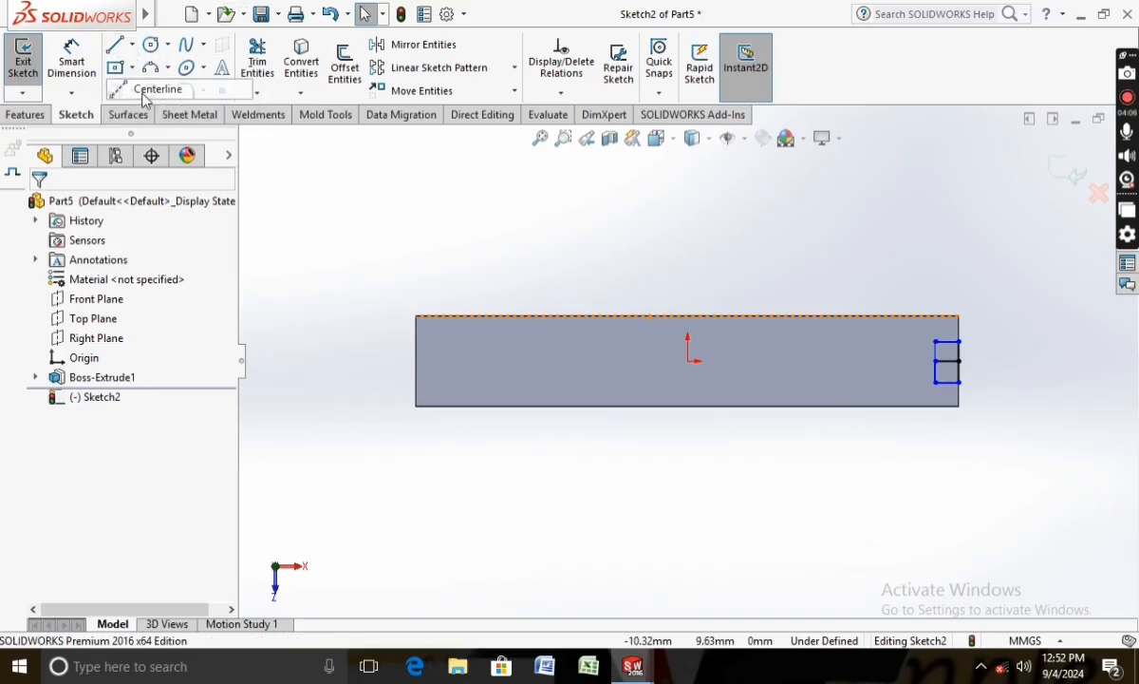
{"action": "left_click", "coordinate": [687, 361]}
{"action": "left_click", "coordinate": [687, 288]}
{"action": "key", "text": "Escape"}
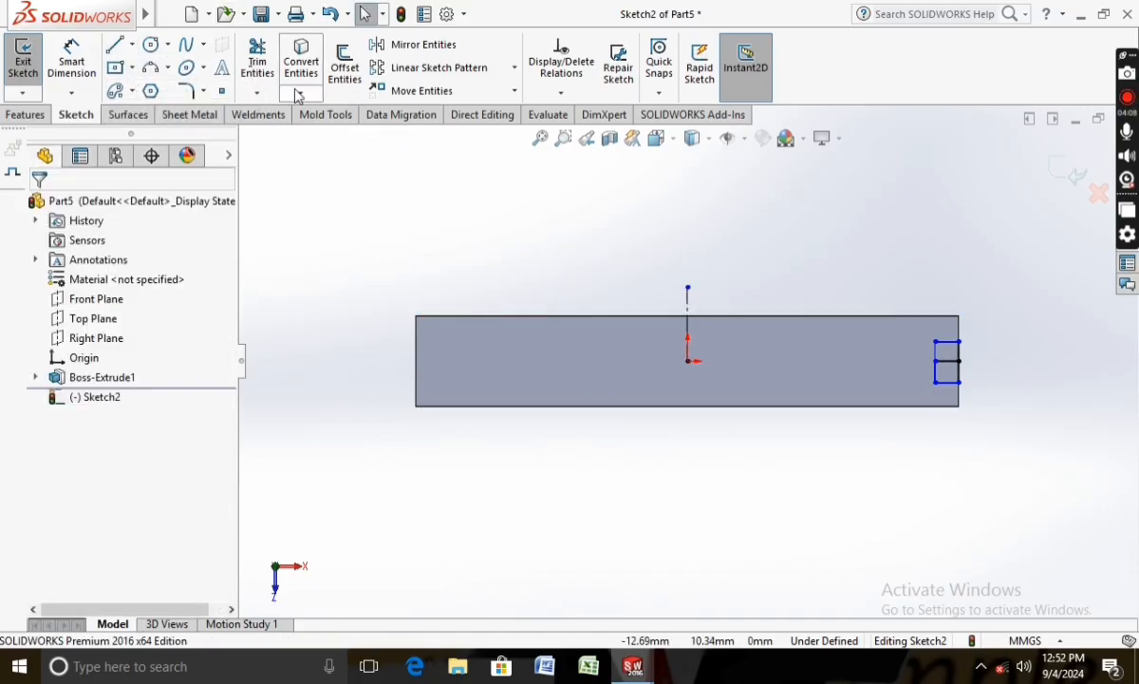
Step: Dimension the small rectangle's horizontal side as 1 mm
{"action": "left_click", "coordinate": [72, 62]}
{"action": "scroll", "coordinate": [1037, 399], "scroll_direction": "down", "scroll_amount": 3}
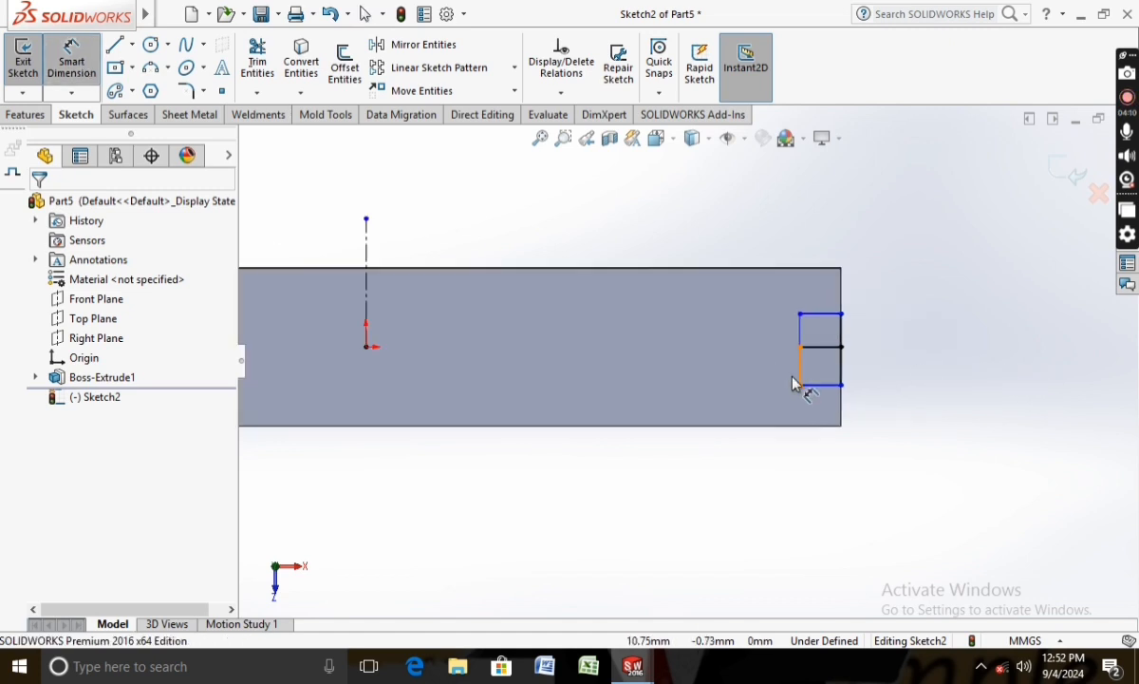
{"action": "left_click", "coordinate": [829, 391]}
{"action": "left_click", "coordinate": [814, 415]}
{"action": "type", "text": "1"}
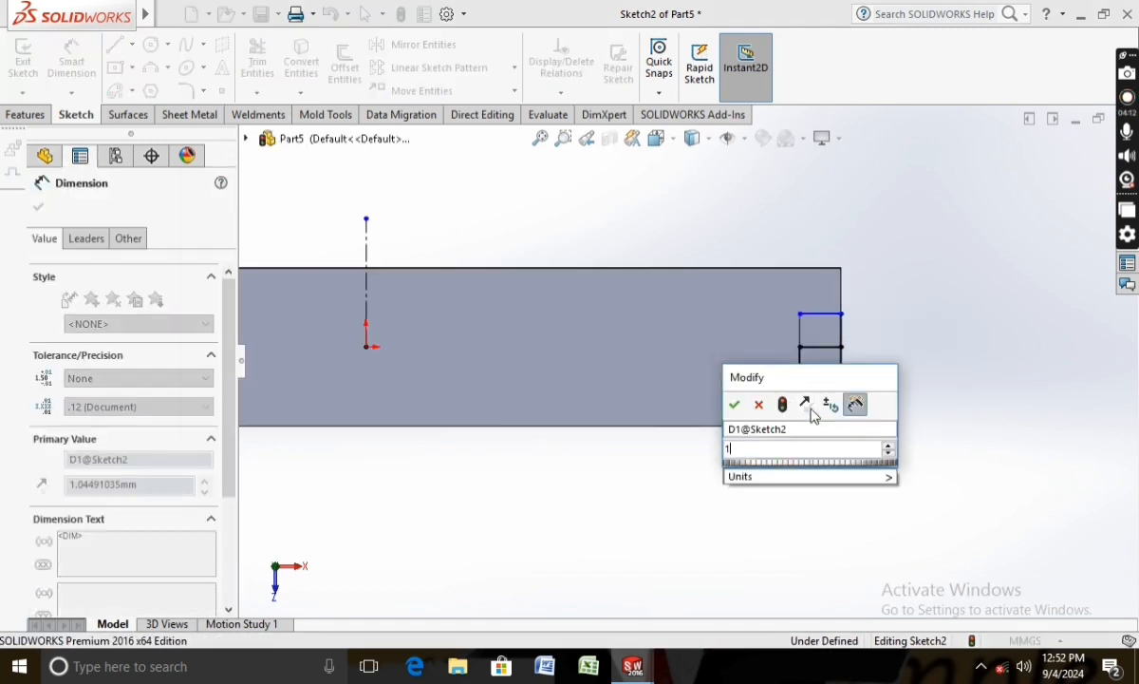
{"action": "key", "text": "Return"}
Step: Try a 1 mm dimension across the small rectangle's full height, and delete that dimension
{"action": "left_click", "coordinate": [802, 315]}
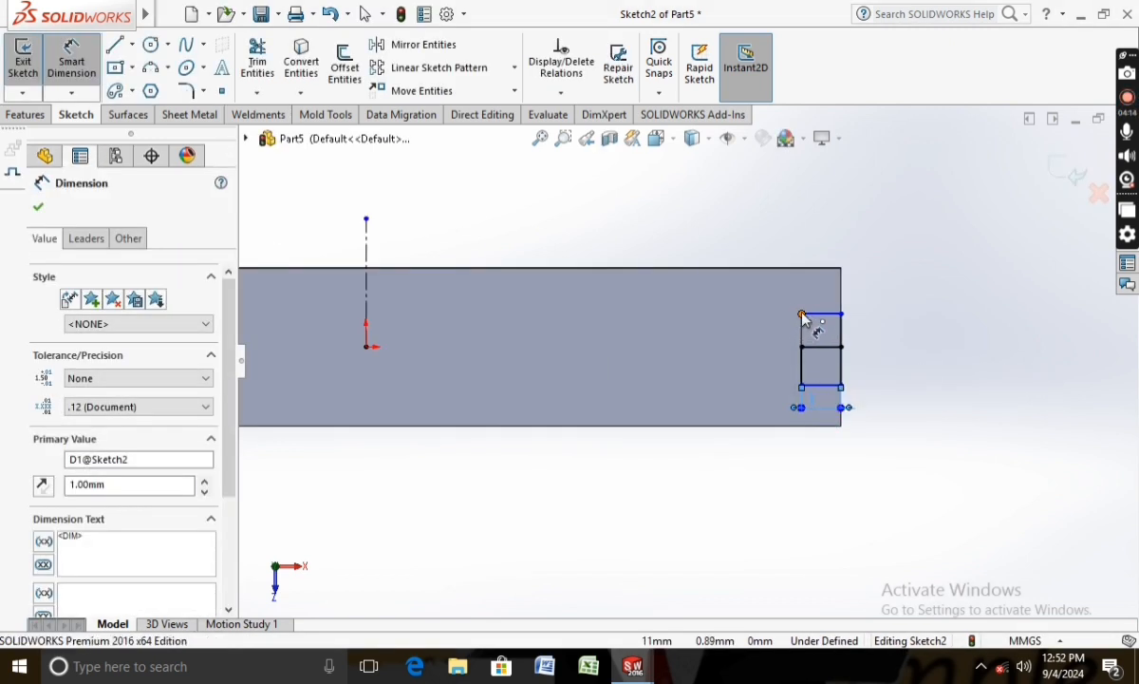
{"action": "left_click", "coordinate": [801, 386]}
{"action": "left_click", "coordinate": [760, 359]}
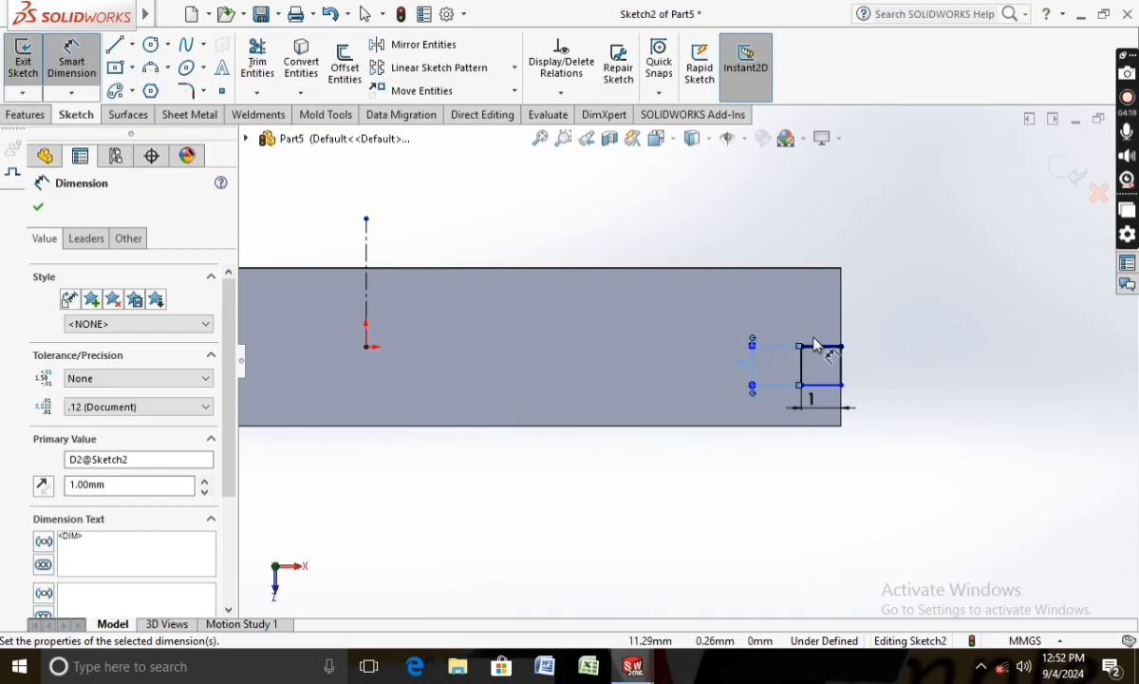
{"action": "key", "text": "Escape"}
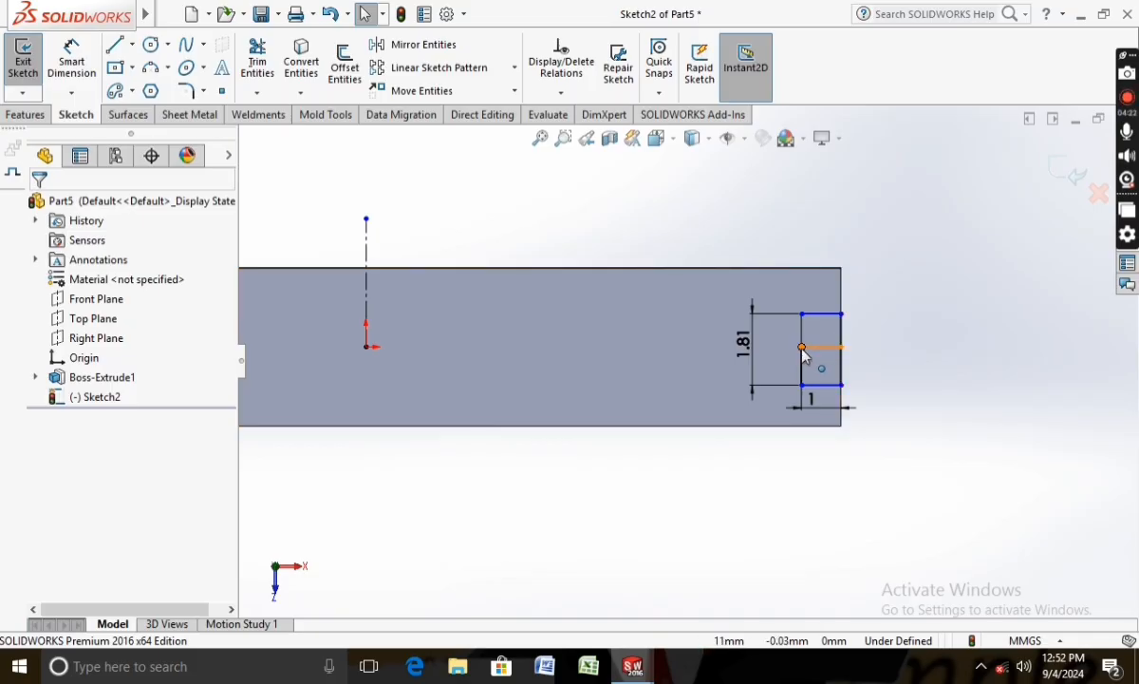
{"action": "left_click", "coordinate": [803, 348]}
{"action": "key", "text": "Escape"}
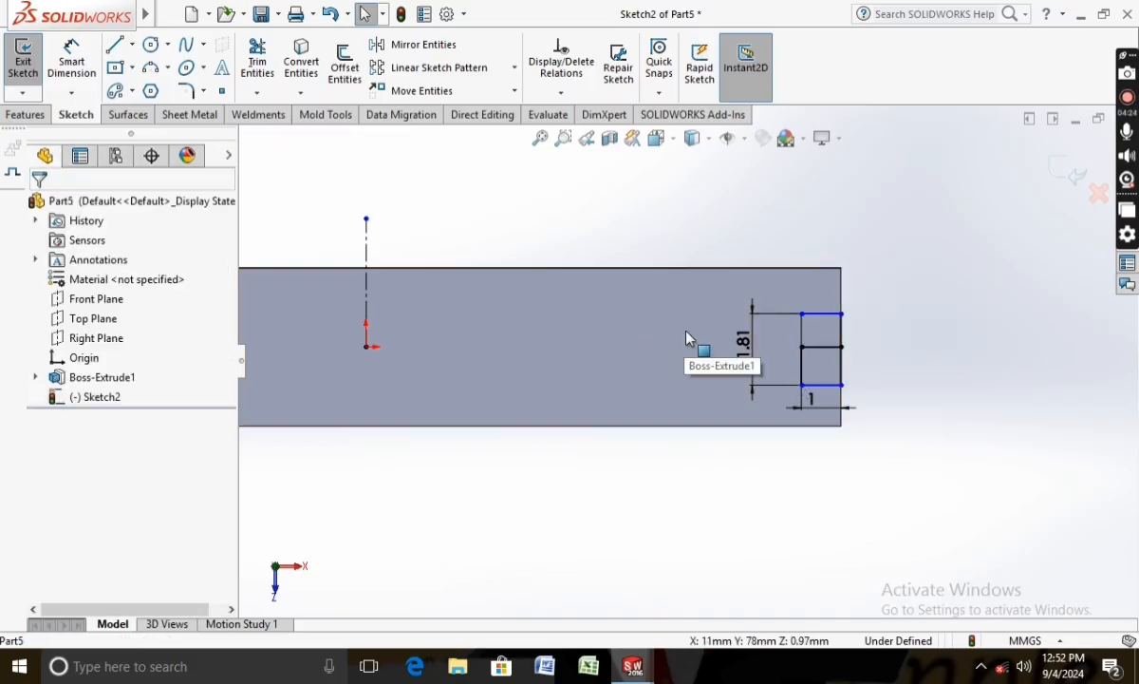
{"action": "left_click", "coordinate": [743, 341]}
{"action": "right_click", "coordinate": [742, 344]}
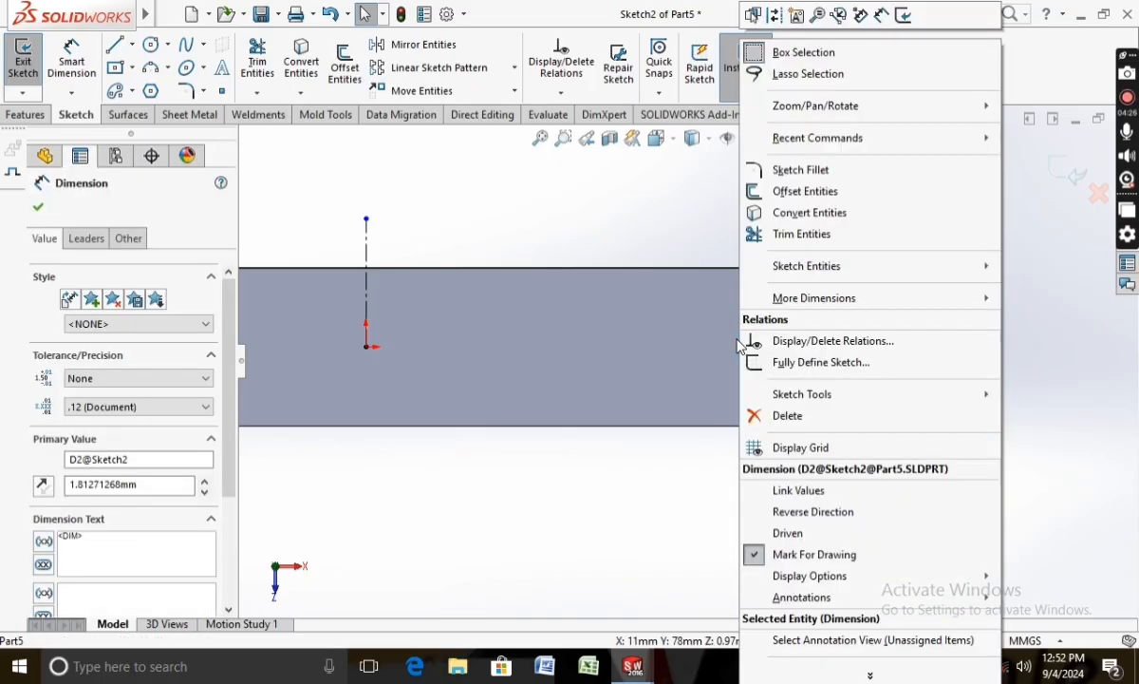
{"action": "left_click", "coordinate": [788, 416]}
{"action": "left_click", "coordinate": [803, 349]}
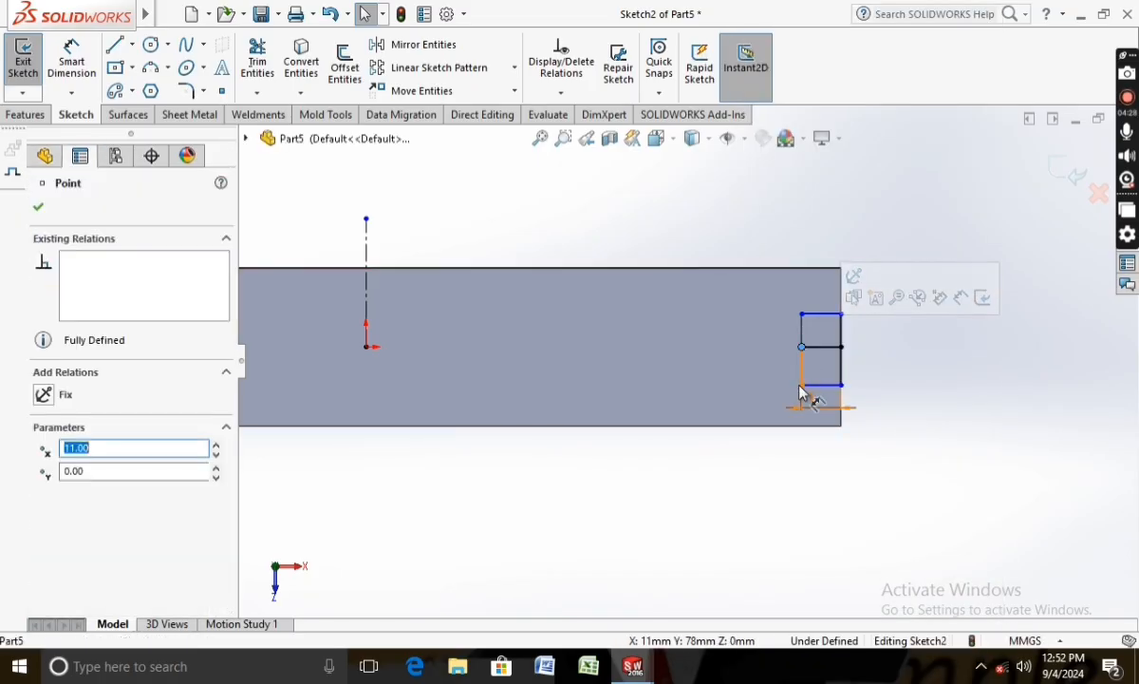
{"action": "key", "text": "Escape"}
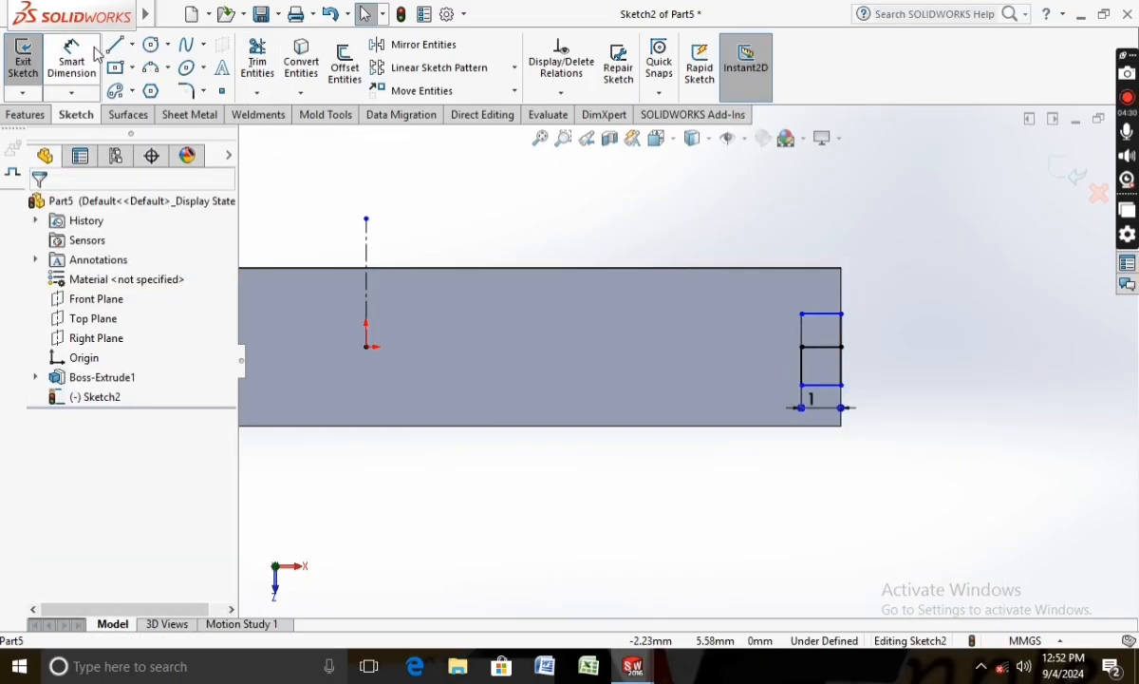
Step: Dimension the distance from the dividing line's inner endpoint to the small rectangle's lower corner as 0.50 mm
{"action": "left_click", "coordinate": [94, 55]}
{"action": "left_click", "coordinate": [802, 347]}
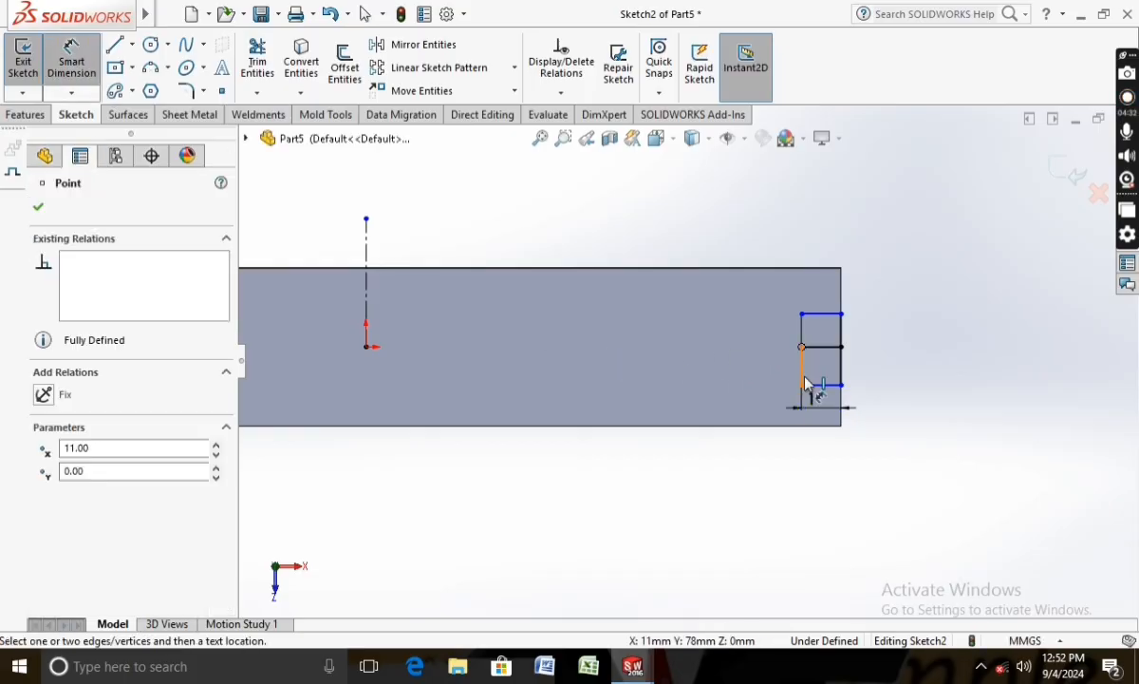
{"action": "left_click", "coordinate": [803, 387]}
{"action": "left_click", "coordinate": [817, 369]}
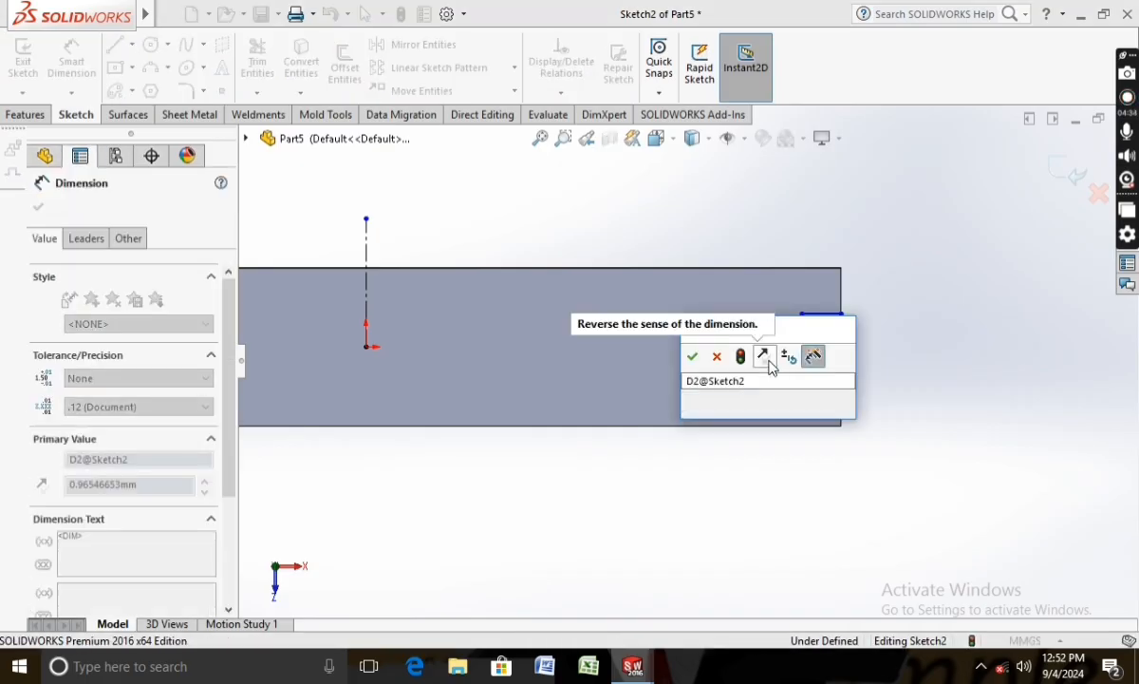
{"action": "type", "text": ".50"}
{"action": "key", "text": "Return"}
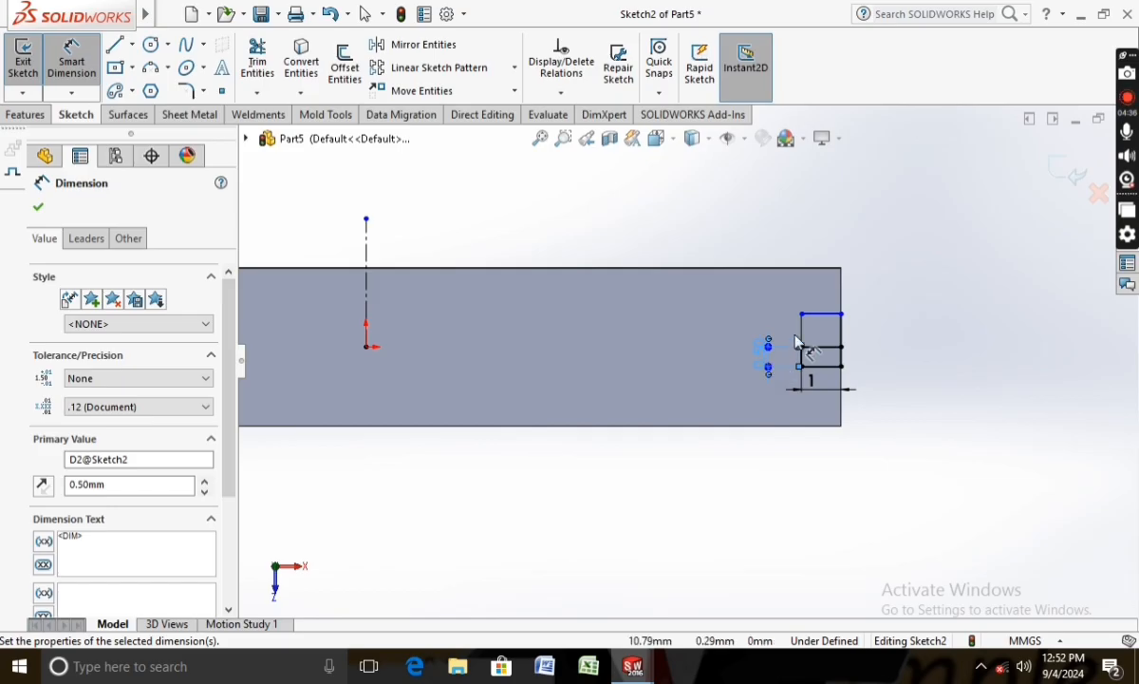
Step: Dimension the small rectangle's side above the dividing line as 0.50 mm
{"action": "scroll", "coordinate": [783, 356], "scroll_direction": "down", "scroll_amount": 2}
{"action": "left_click", "coordinate": [779, 338]}
{"action": "left_click", "coordinate": [732, 339]}
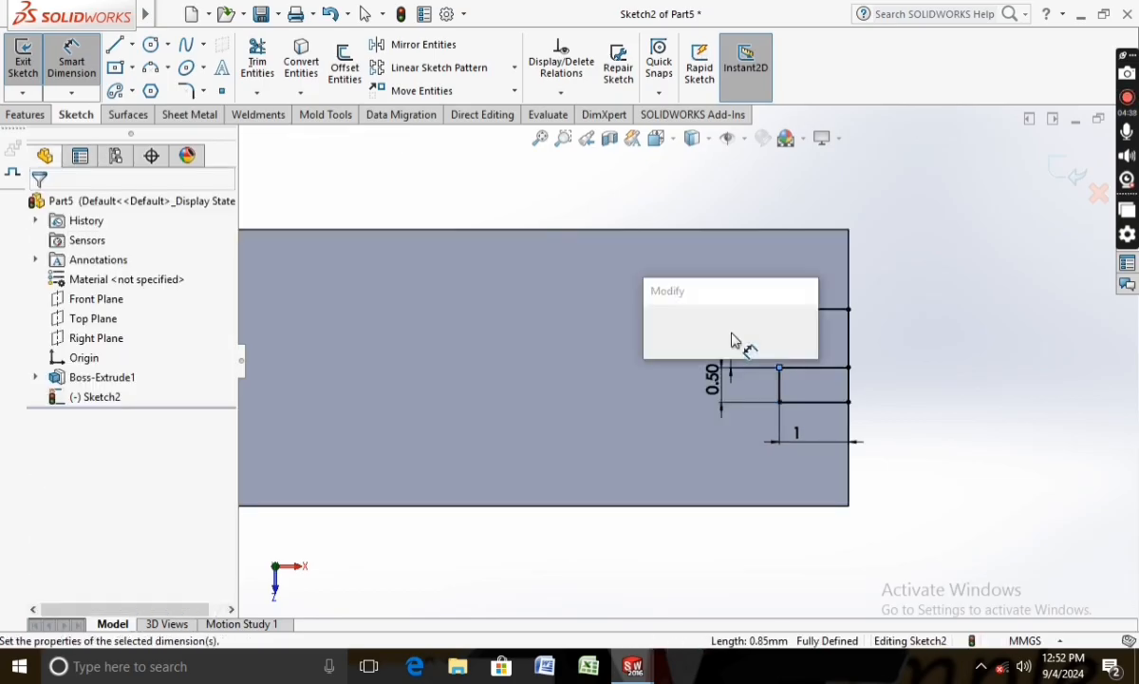
{"action": "type", "text": ".50"}
{"action": "key", "text": "Return"}
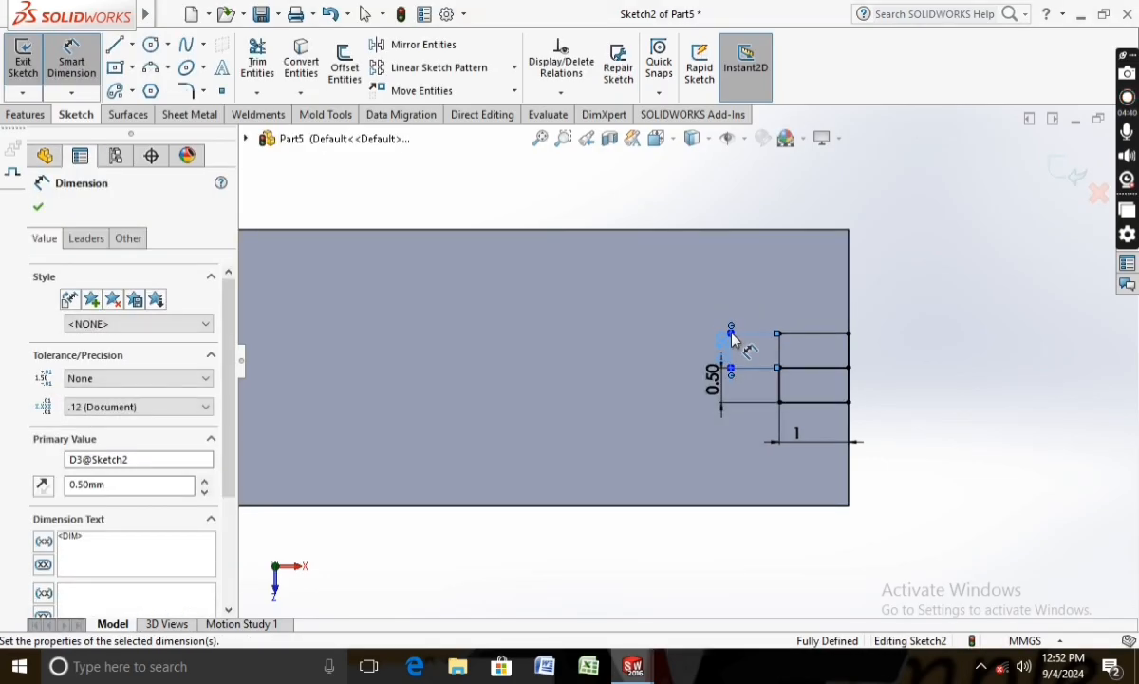
{"action": "left_click", "coordinate": [38, 206]}
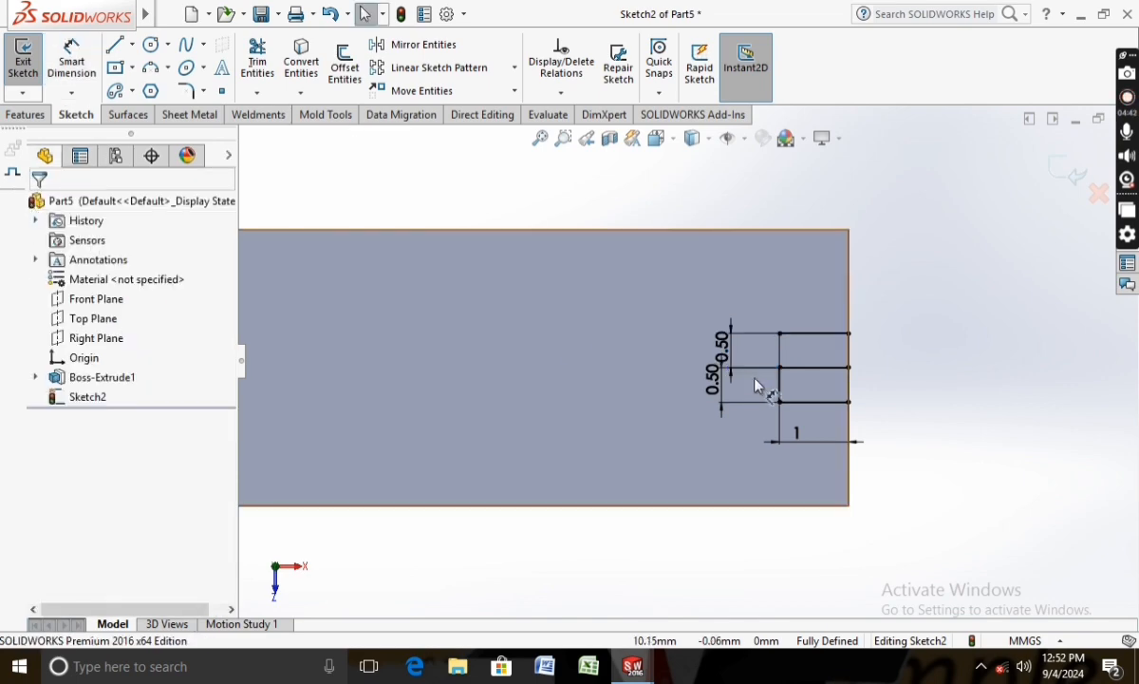
Step: Try to mirror the small divided rectangle by selecting it together with the vertical centerline
{"action": "right_click", "coordinate": [818, 377]}
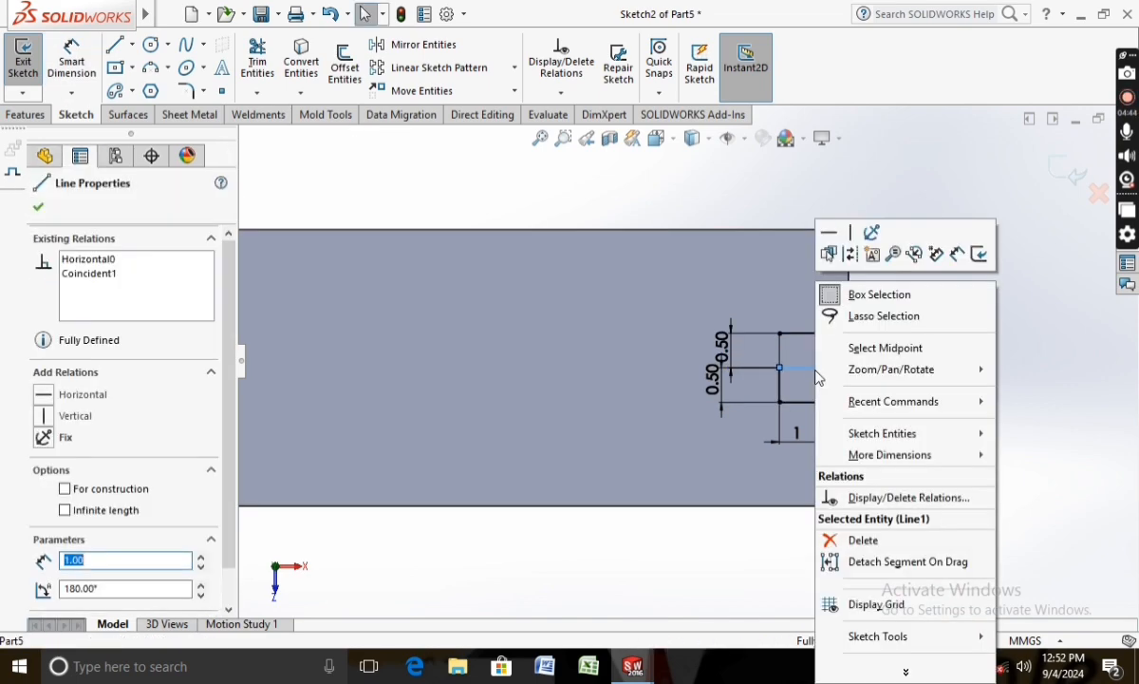
{"action": "left_click", "coordinate": [851, 254]}
{"action": "scroll", "coordinate": [688, 360], "scroll_direction": "up", "scroll_amount": 3}
{"action": "left_click", "coordinate": [417, 45]}
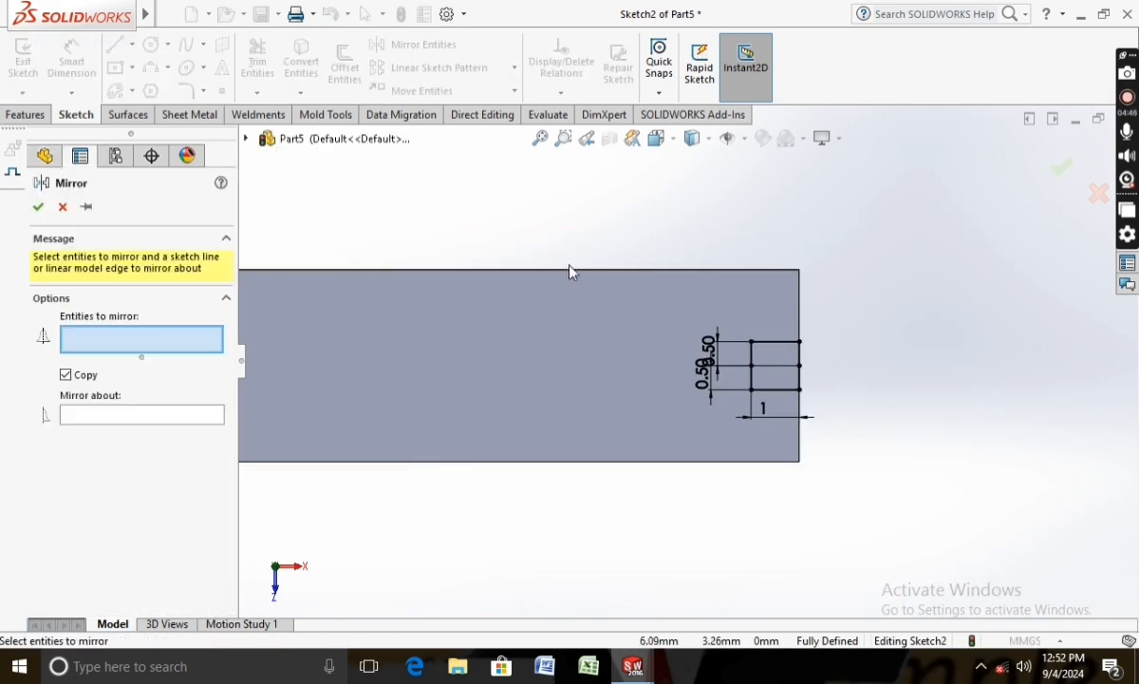
{"action": "left_click_drag", "start_coordinate": [676, 290], "coordinate": [855, 469]}
{"action": "scroll", "coordinate": [715, 438], "scroll_direction": "up", "scroll_amount": 3}
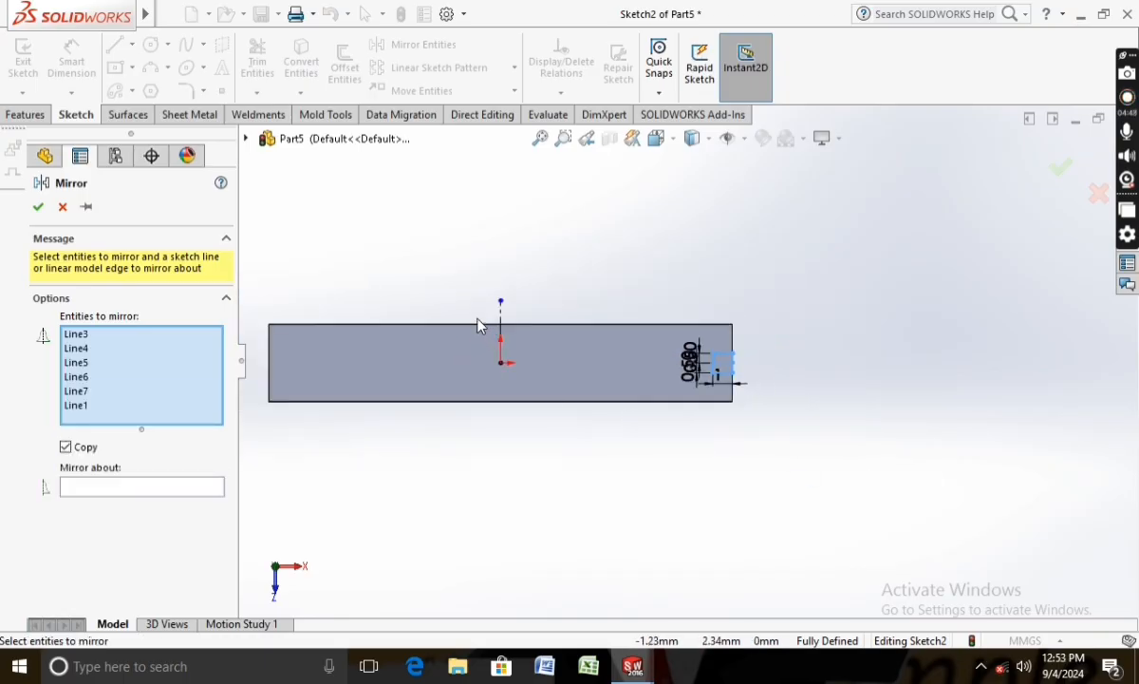
{"action": "left_click", "coordinate": [502, 328]}
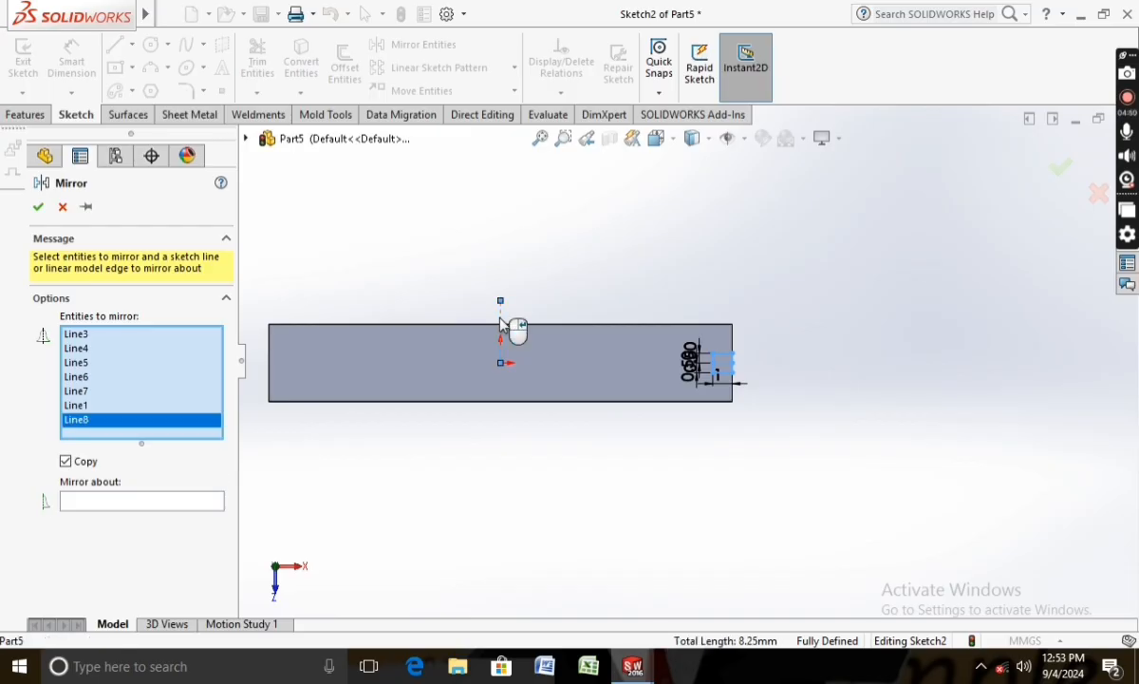
{"action": "left_click", "coordinate": [38, 208]}
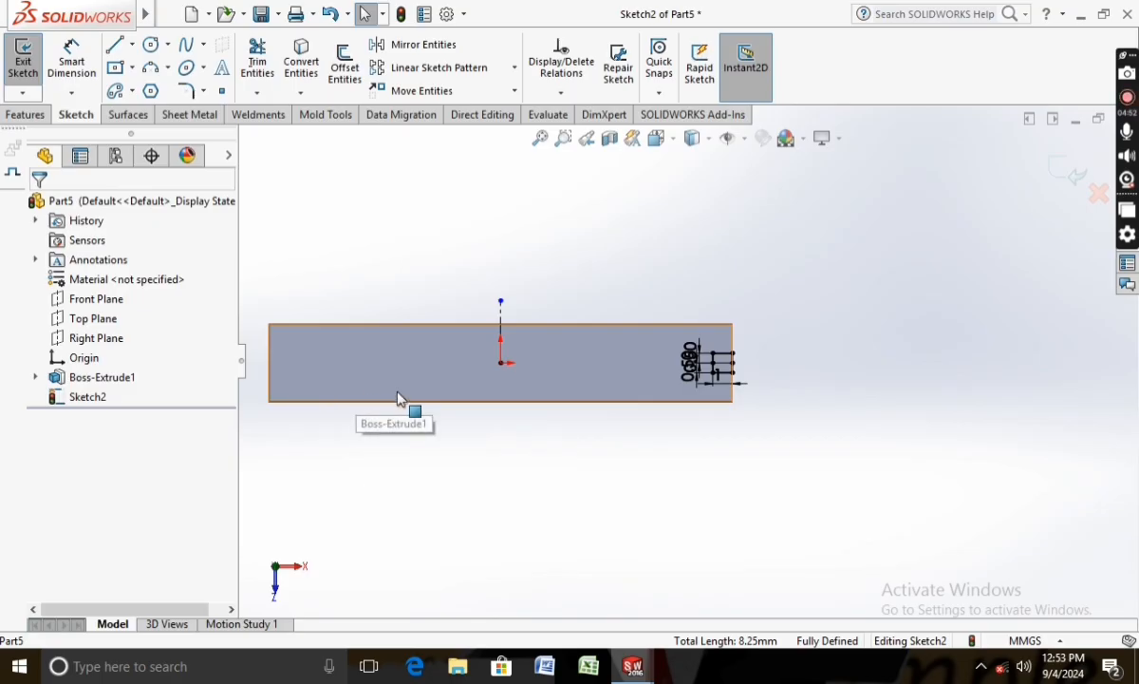
Step: Mirror the small divided rectangle to the face's opposite short edge, using the vertical centerline as the mirror axis
{"action": "scroll", "coordinate": [579, 342], "scroll_direction": "down", "scroll_amount": 2}
{"action": "scroll", "coordinate": [665, 351], "scroll_direction": "down", "scroll_amount": 1}
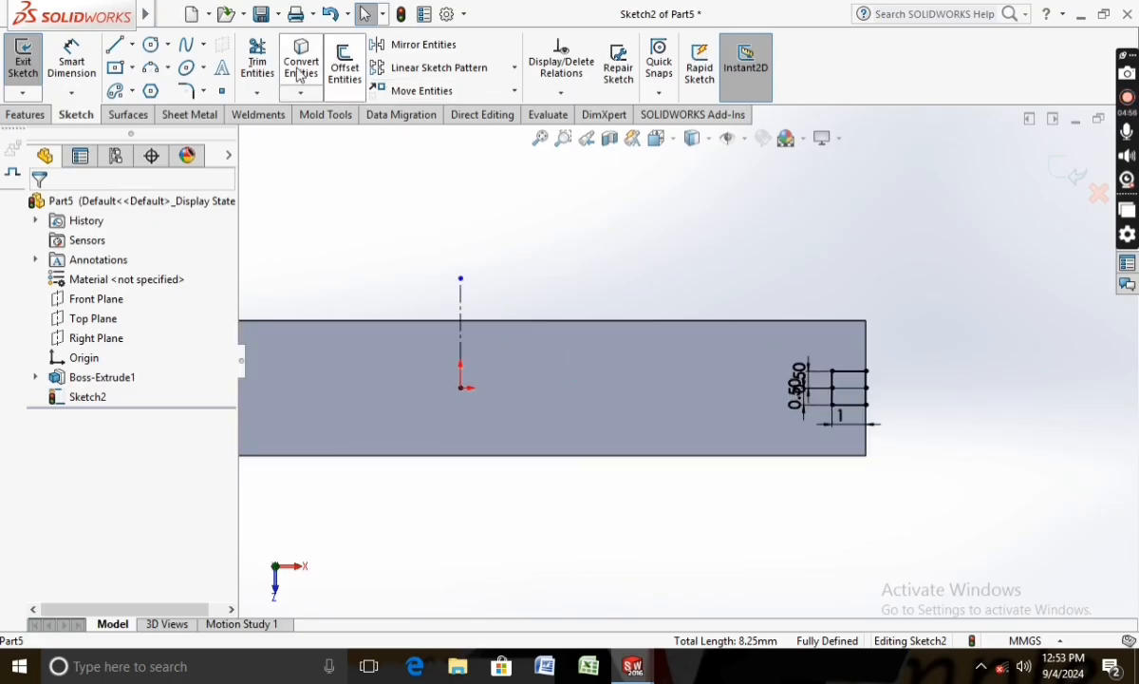
{"action": "left_click", "coordinate": [385, 45]}
{"action": "left_click_drag", "start_coordinate": [731, 243], "coordinate": [898, 465]}
{"action": "left_click", "coordinate": [107, 491]}
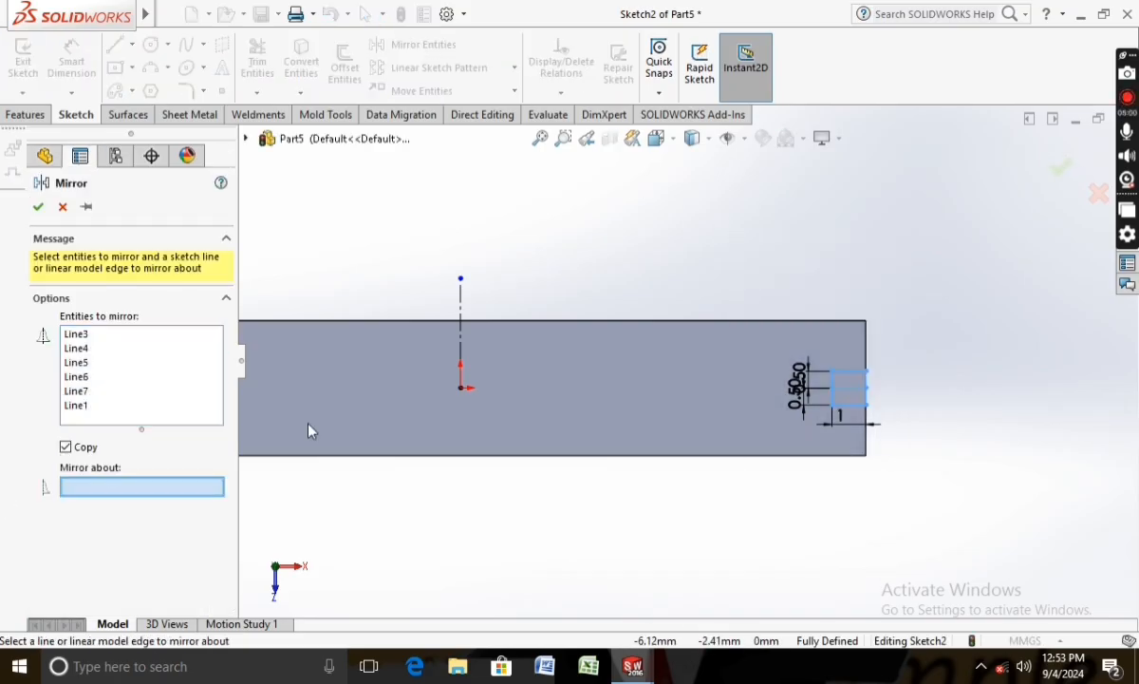
{"action": "left_click", "coordinate": [461, 347]}
{"action": "key", "text": "f"}
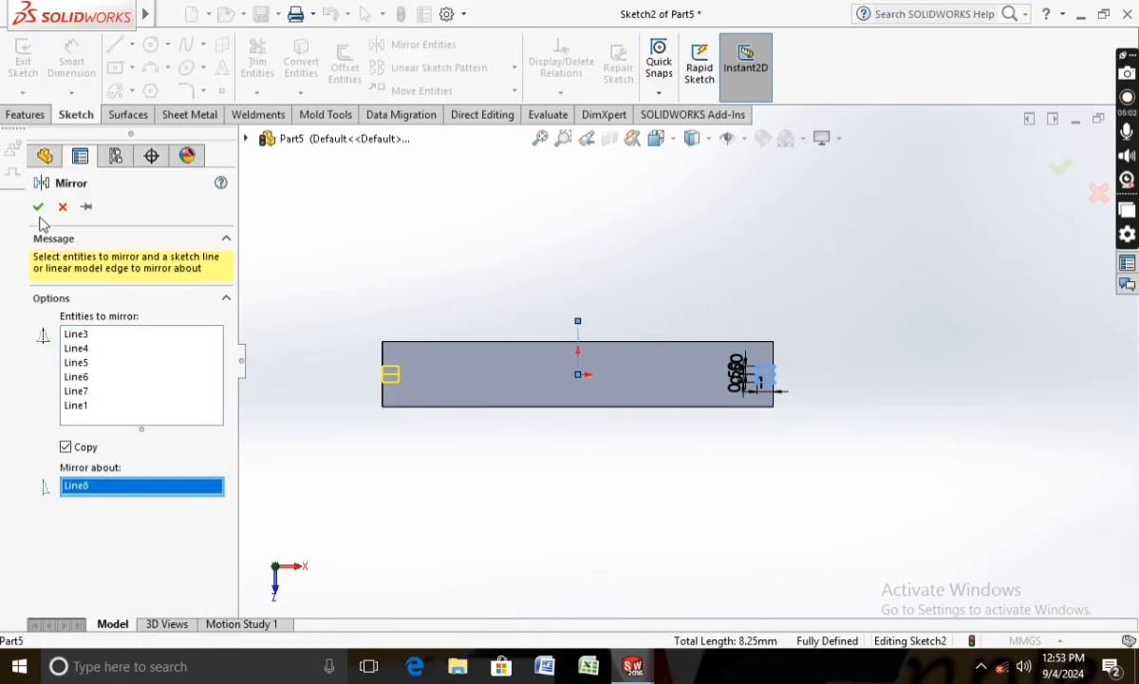
{"action": "left_click", "coordinate": [37, 211]}
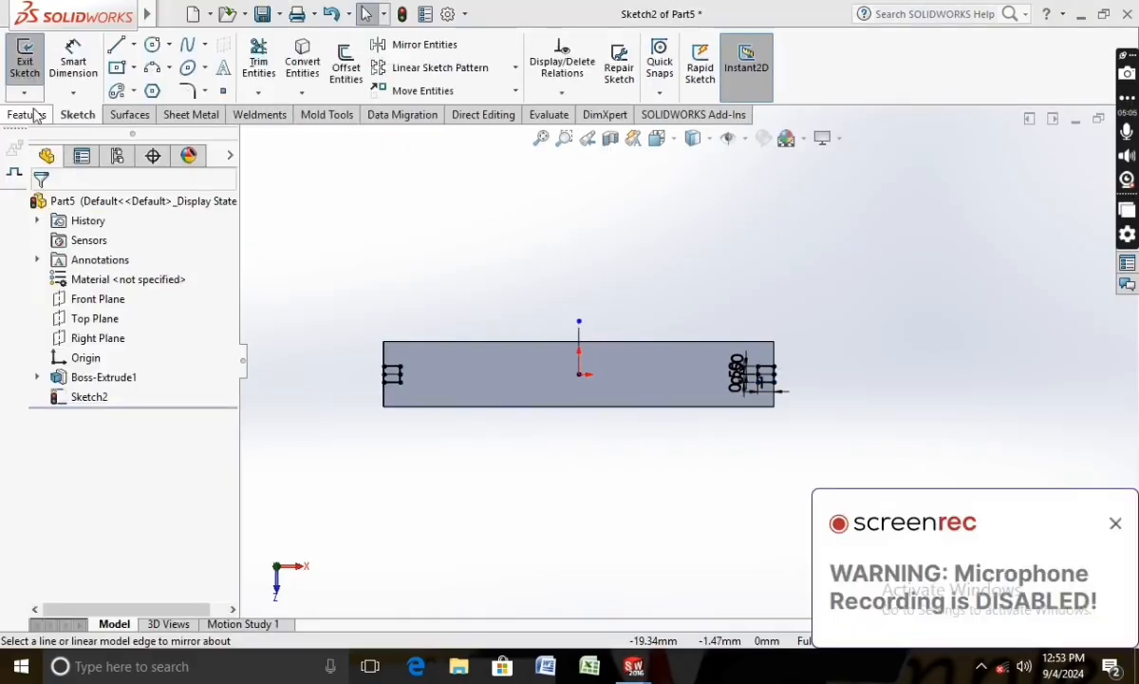
Step: Cut both small edge profiles into the plate with a Blind Extruded Cut 75 mm deep
{"action": "left_click", "coordinate": [31, 112]}
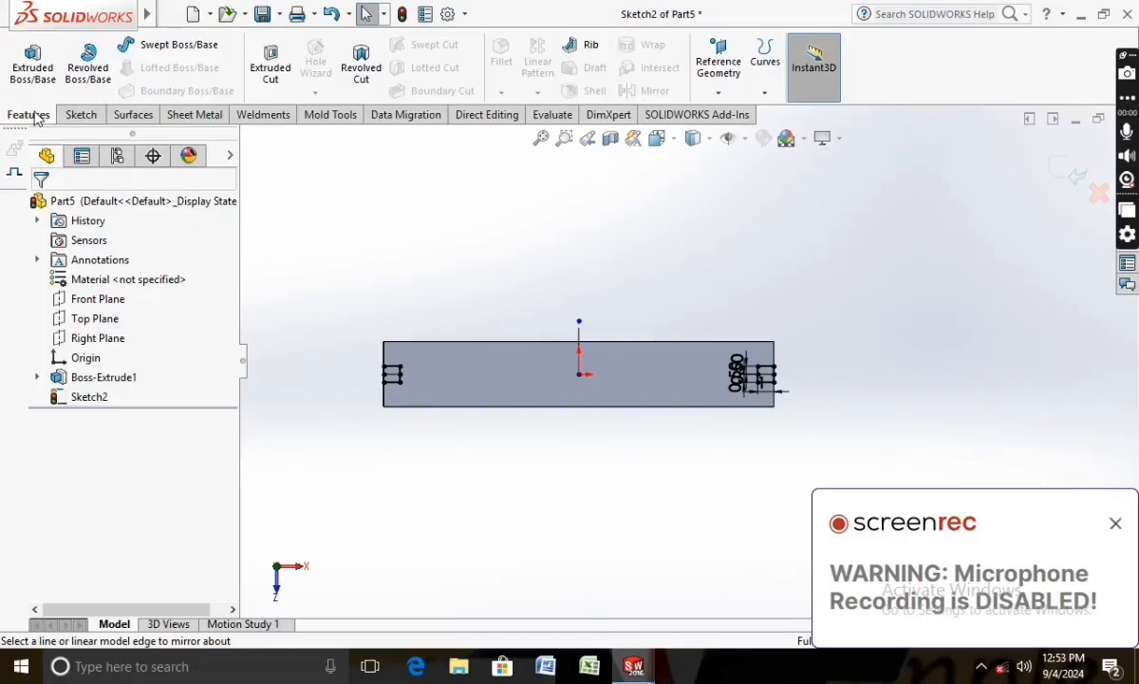
{"action": "left_click", "coordinate": [271, 62]}
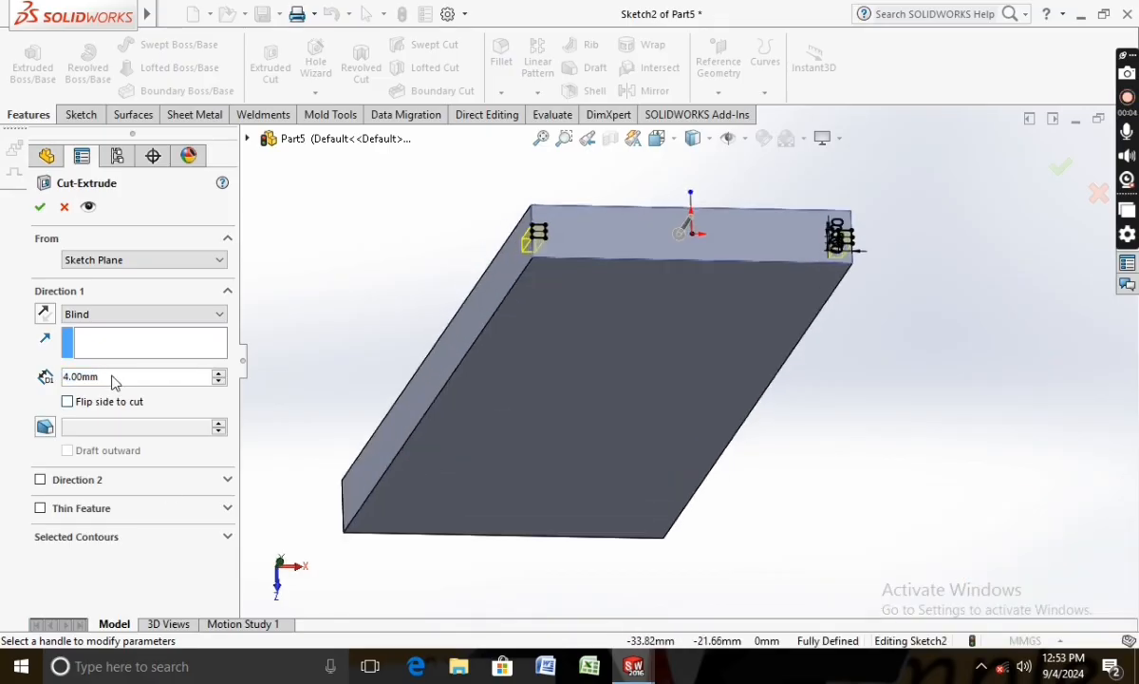
{"action": "left_click_drag", "start_coordinate": [112, 380], "coordinate": [20, 390]}
{"action": "type", "text": "75"}
{"action": "key", "text": "Return"}
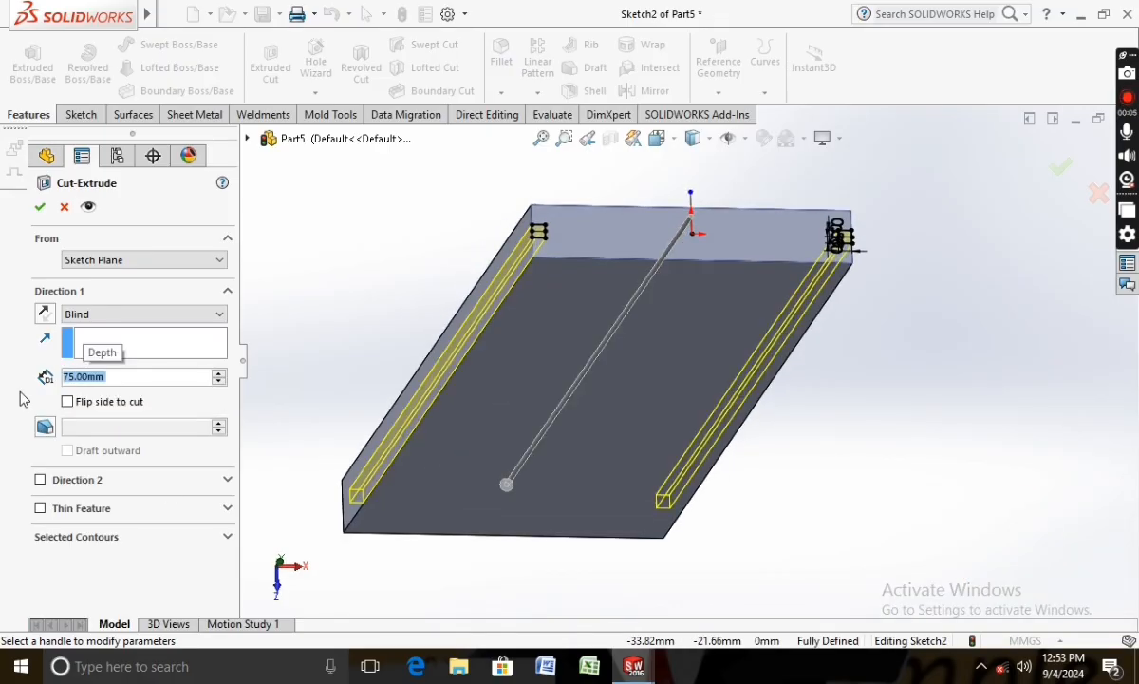
{"action": "left_click", "coordinate": [37, 206]}
Step: Start a sketch on the plate's narrow notched end face, viewed normal to it, and begin a center rectangle
{"action": "left_click", "coordinate": [361, 266]}
{"action": "middle_click_drag", "start_coordinate": [361, 266], "coordinate": [430, 331]}
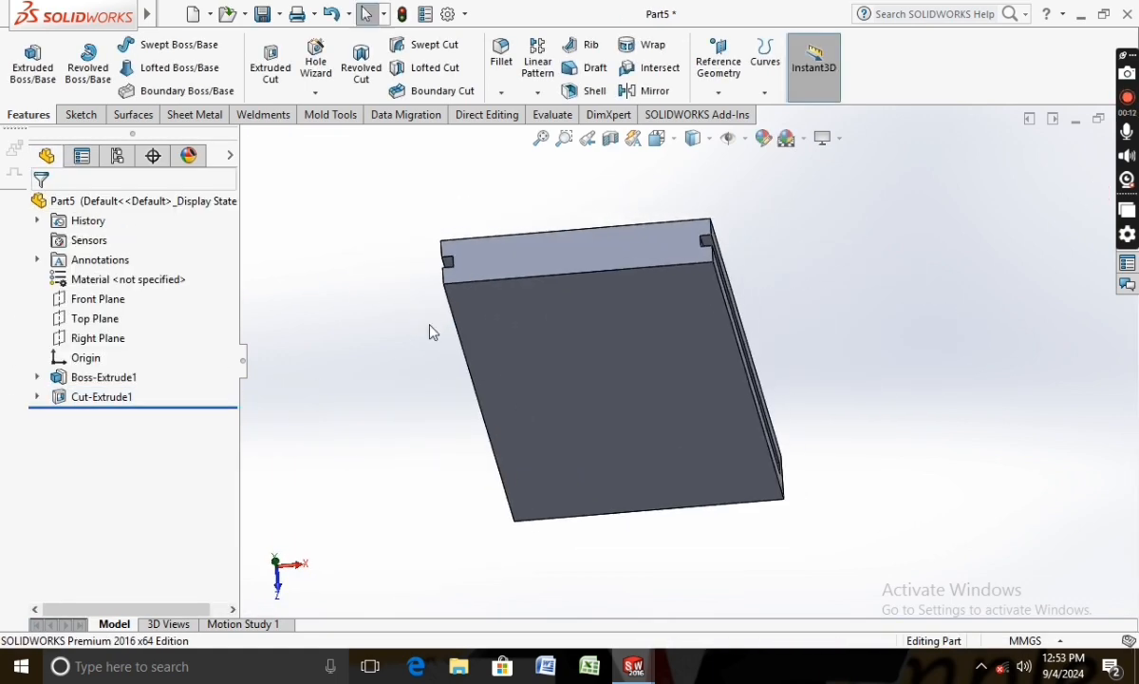
{"action": "scroll", "coordinate": [787, 275], "scroll_direction": "down", "scroll_amount": 1}
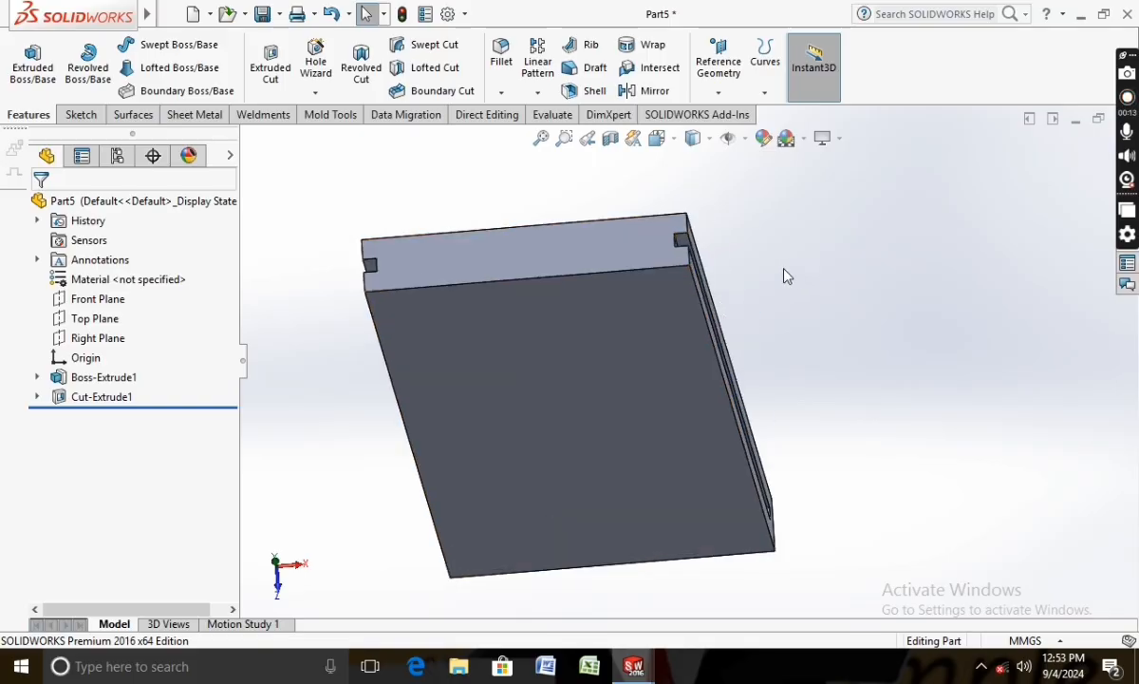
{"action": "right_click", "coordinate": [501, 261]}
{"action": "left_click", "coordinate": [600, 169]}
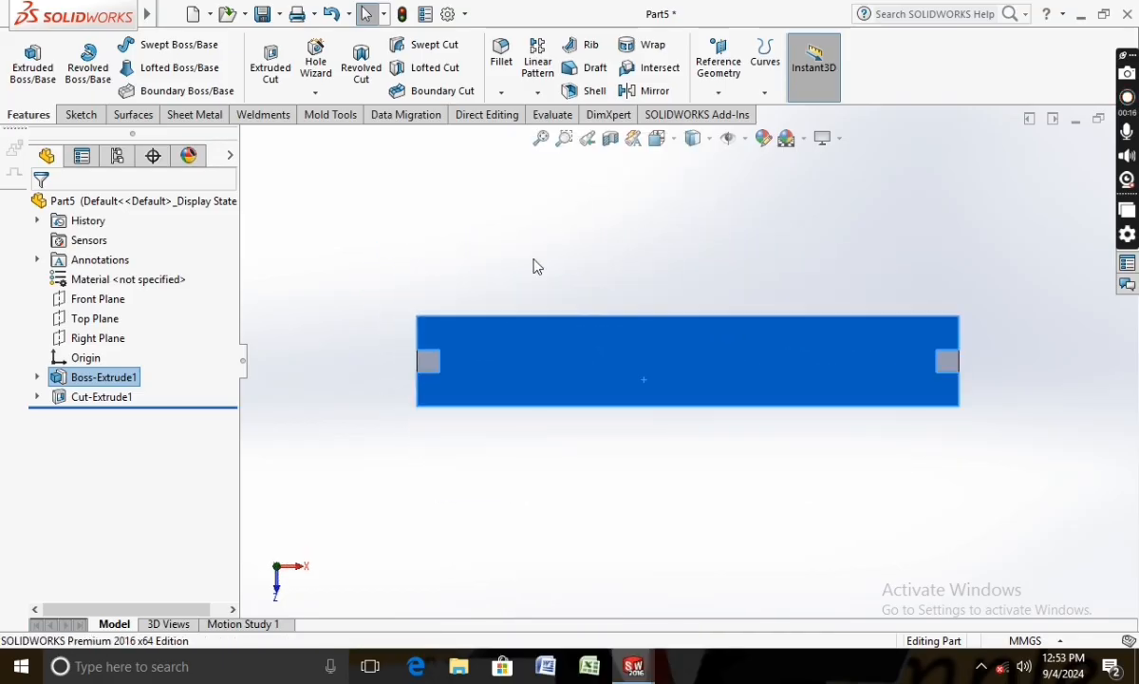
{"action": "left_click", "coordinate": [82, 115]}
{"action": "left_click", "coordinate": [25, 61]}
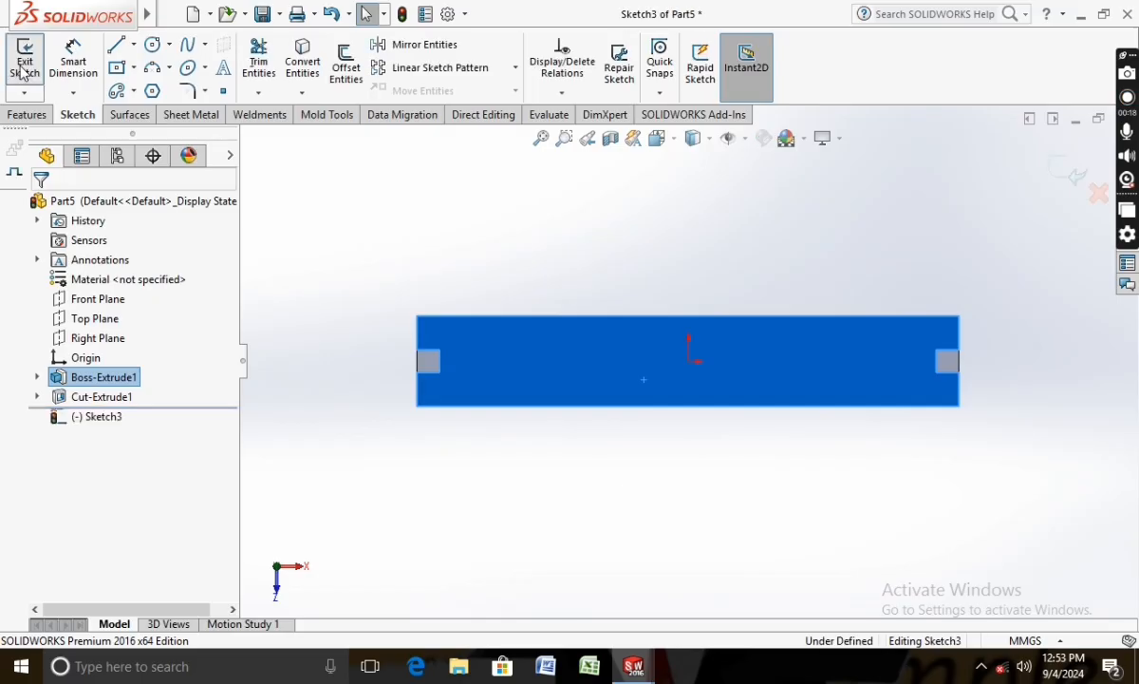
{"action": "left_click", "coordinate": [117, 69]}
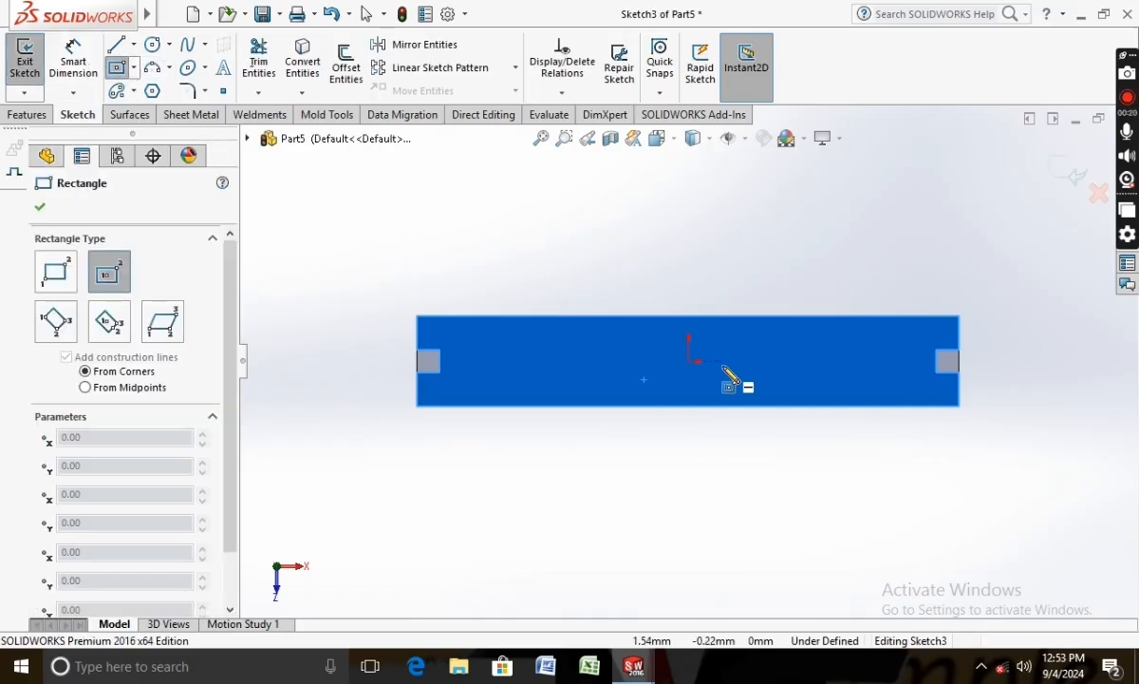
Step: Sketch a center rectangle about 20.7 mm by 2.2 mm at the origin on the bar's end face
{"action": "left_click", "coordinate": [691, 363]}
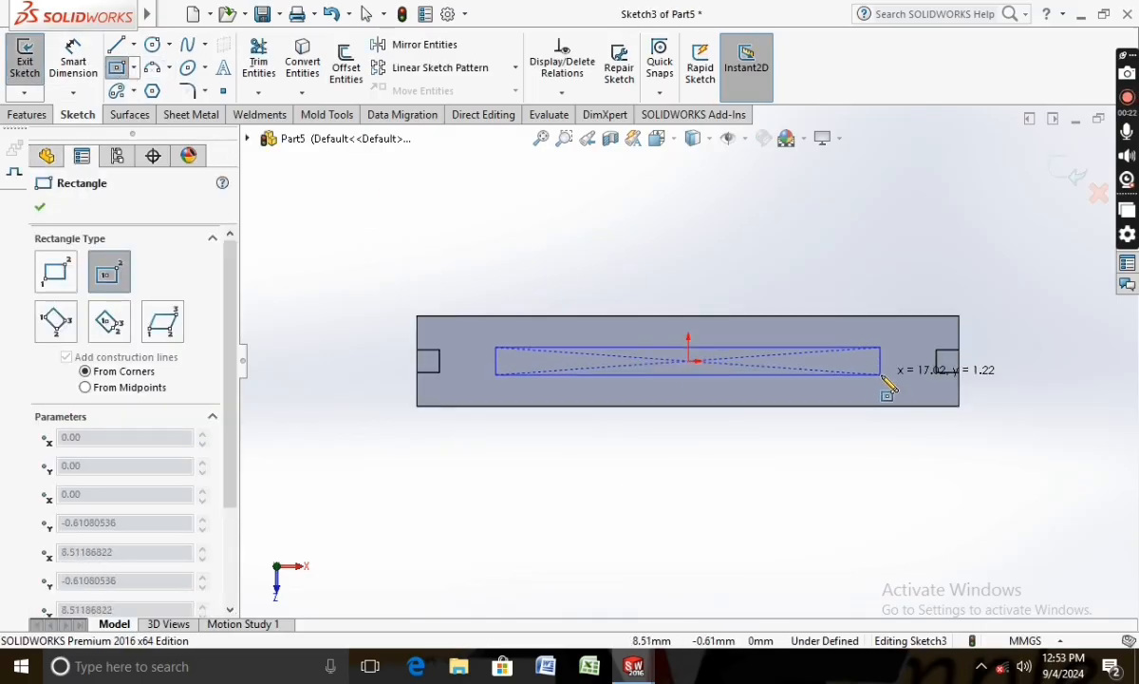
{"action": "left_click", "coordinate": [921, 386]}
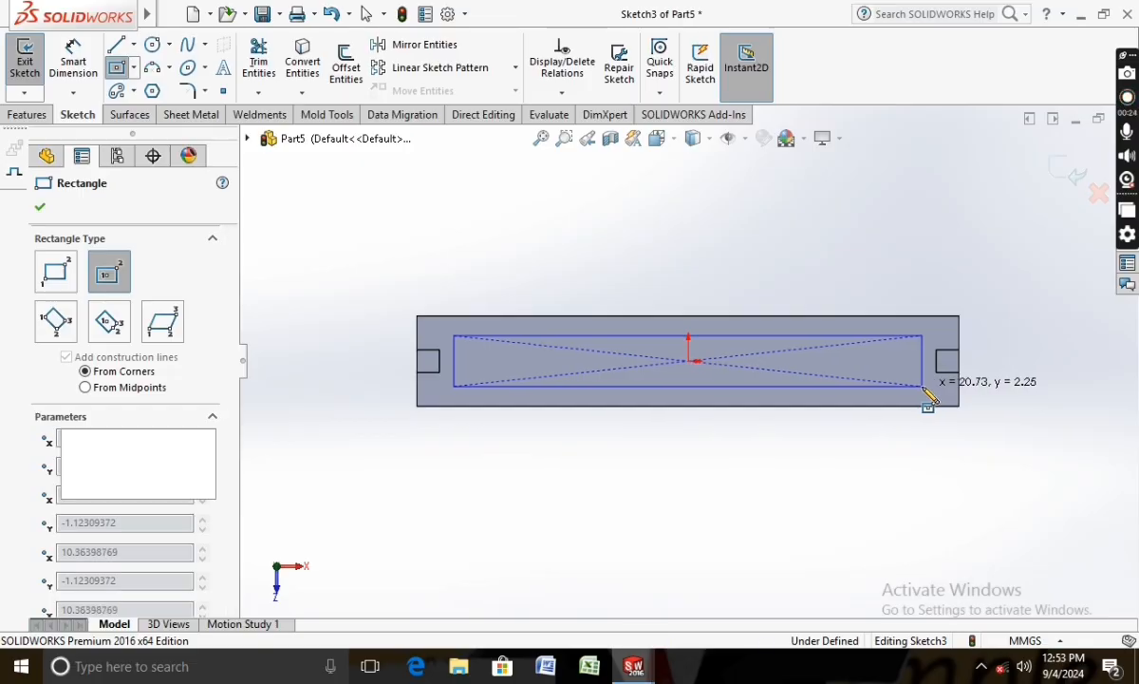
{"action": "key", "text": "Escape"}
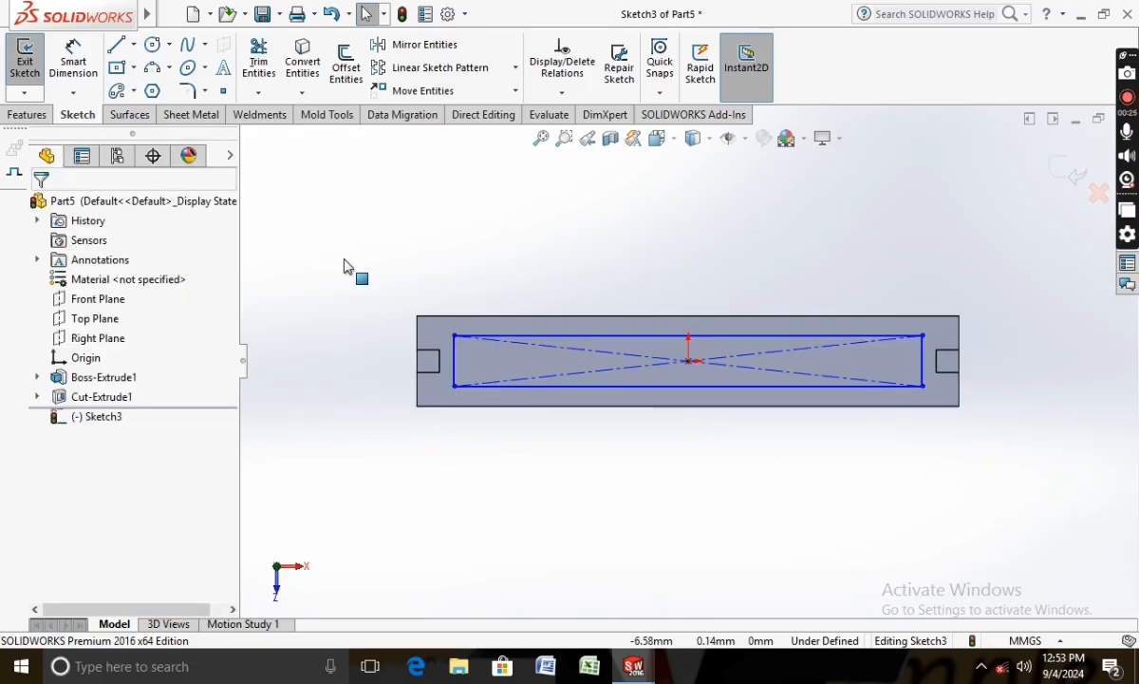
Step: Dimension the rectangle's long side and set it to 20 mm
{"action": "left_click", "coordinate": [80, 60]}
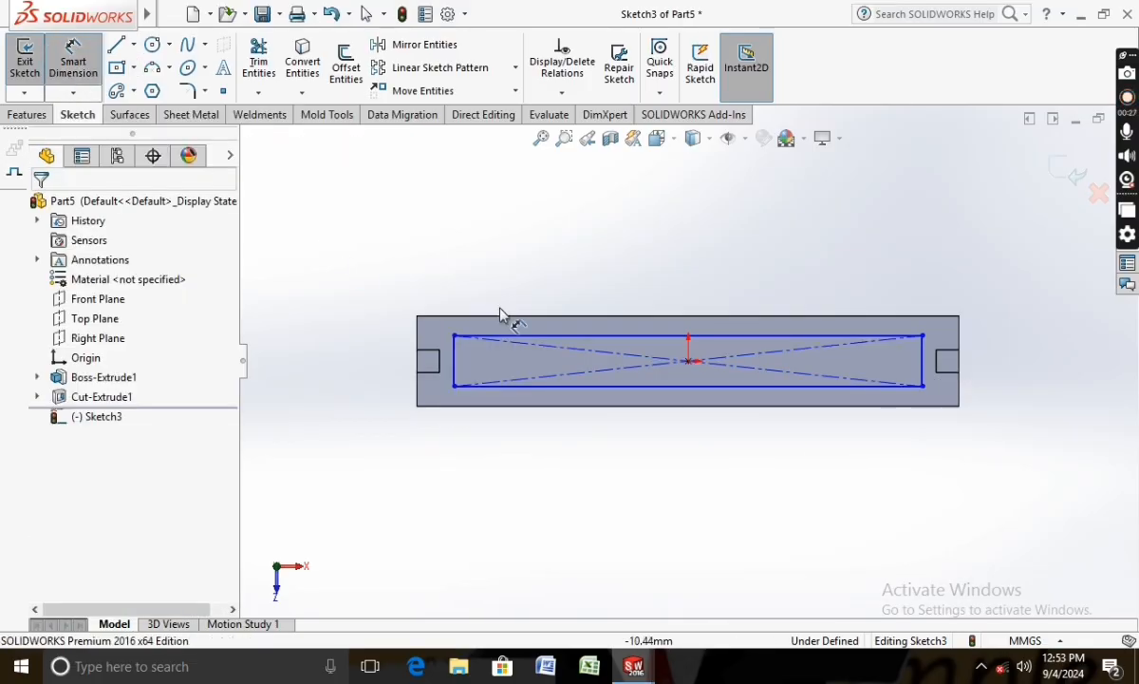
{"action": "left_click", "coordinate": [665, 384]}
{"action": "left_click", "coordinate": [698, 468]}
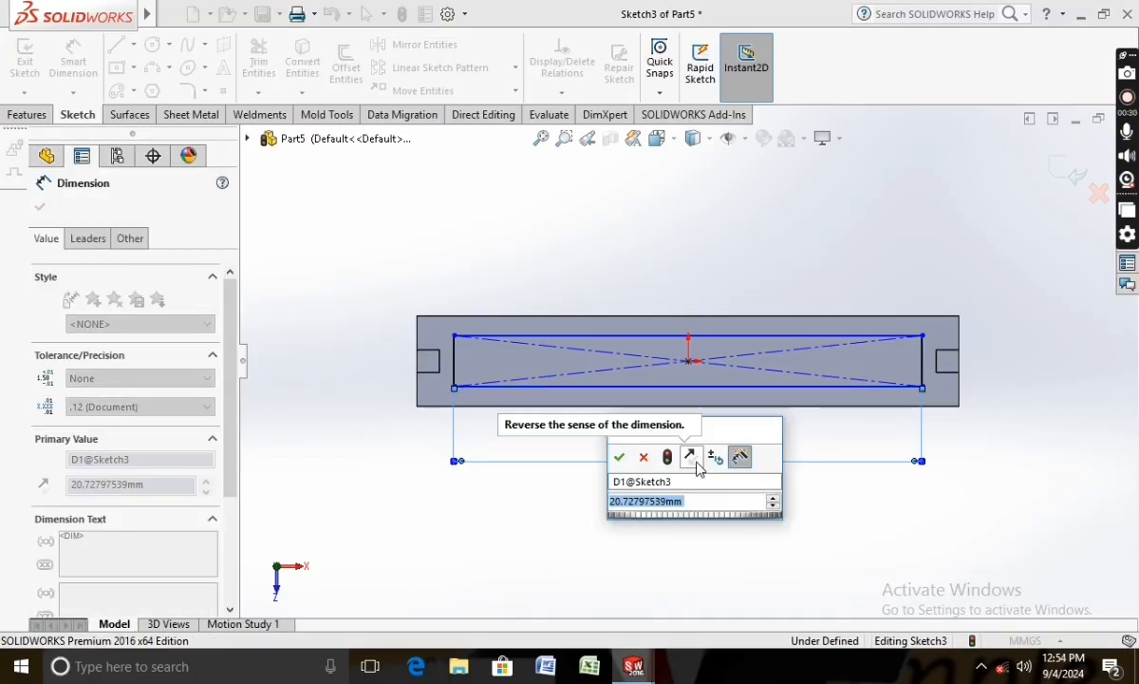
{"action": "type", "text": "20"}
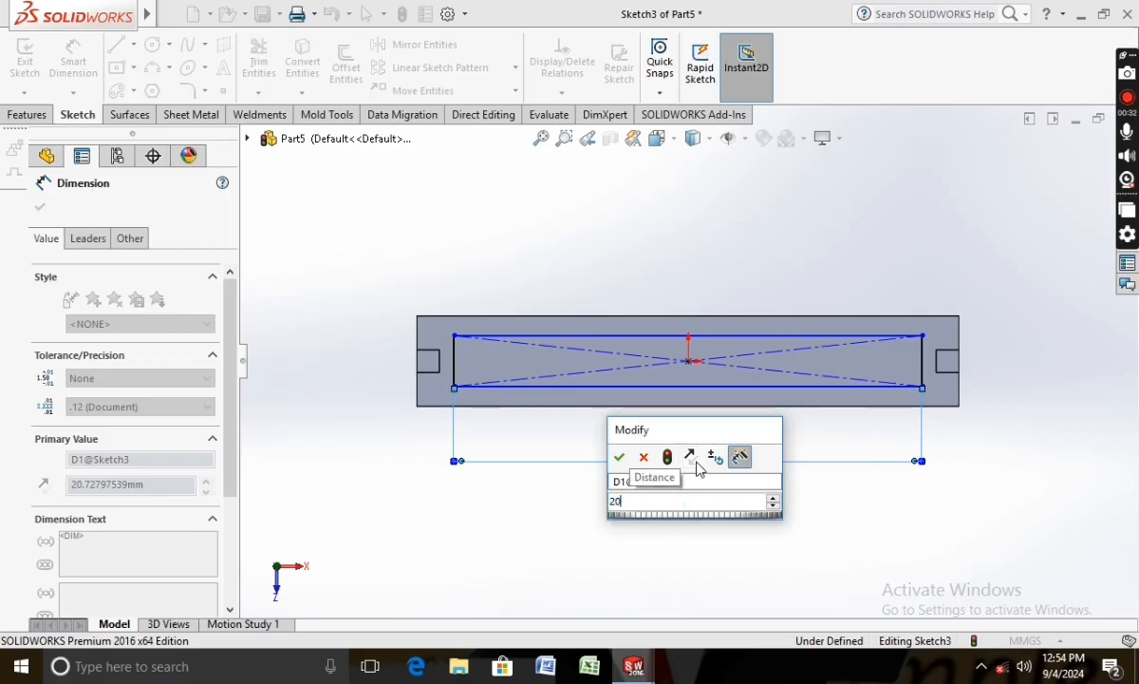
{"action": "key", "text": "Return"}
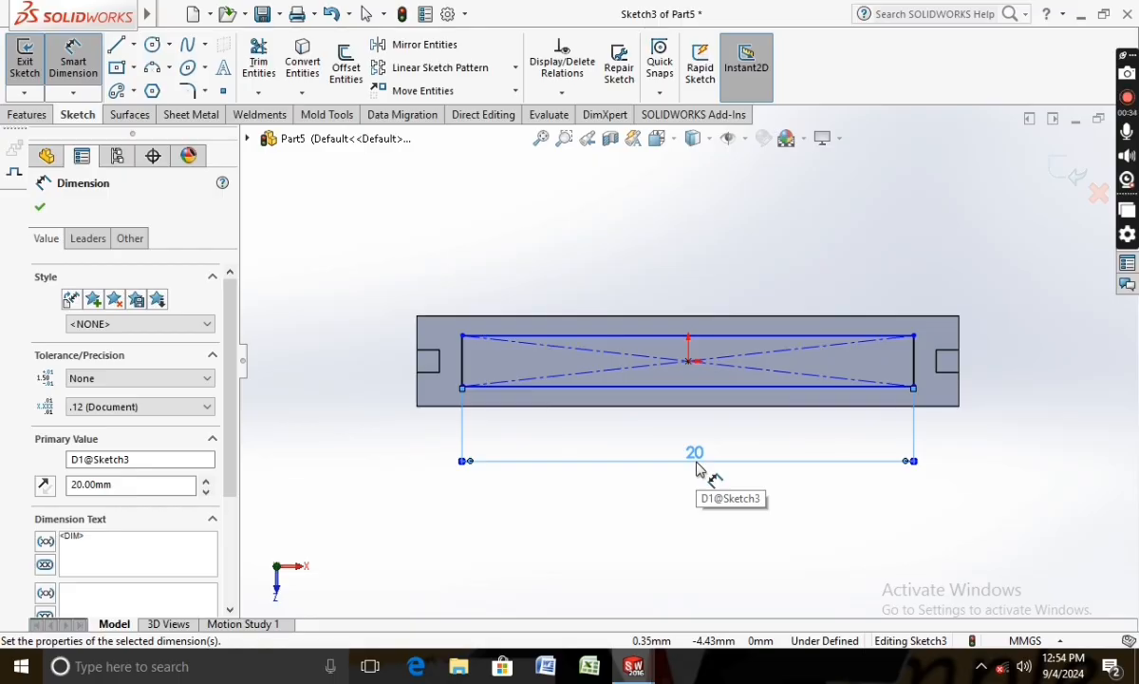
Step: Try 22 mm for the rectangle's length and settle on 21 mm
{"action": "left_click", "coordinate": [696, 455]}
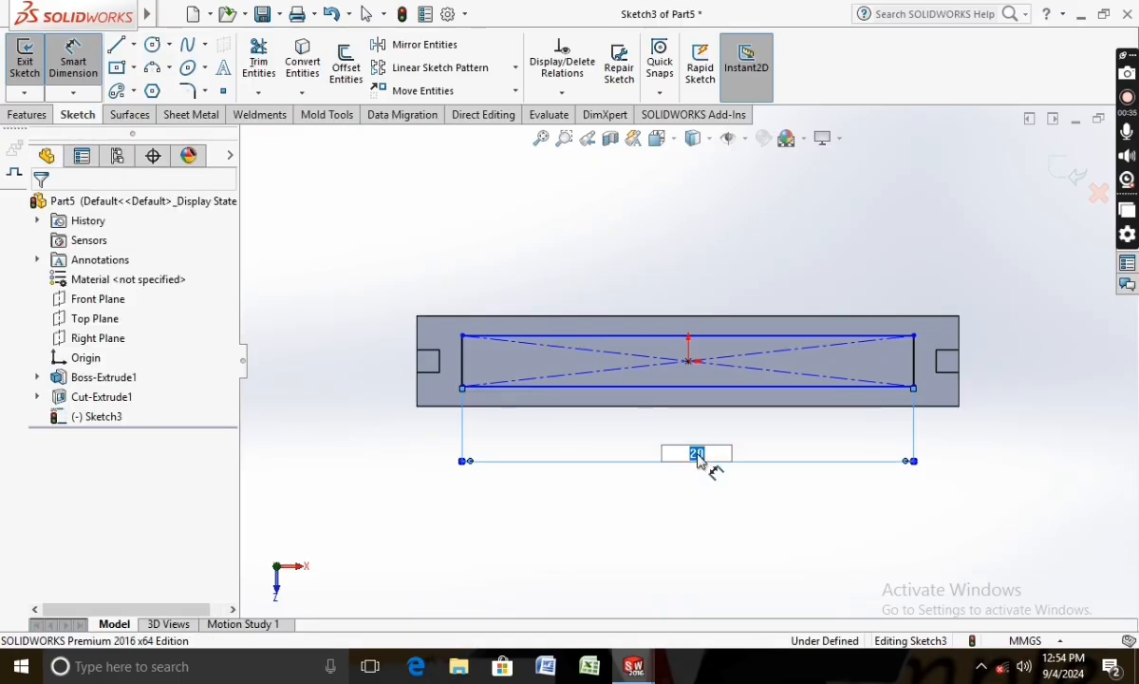
{"action": "type", "text": "22"}
{"action": "key", "text": "Return"}
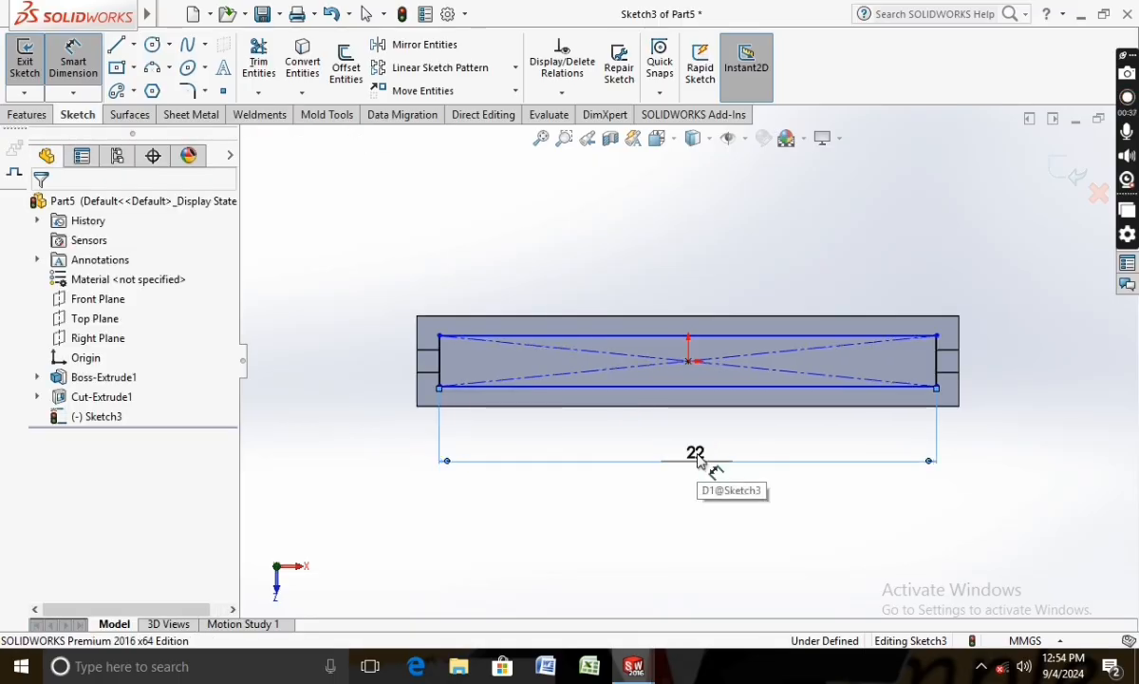
{"action": "left_click", "coordinate": [697, 456]}
{"action": "key", "text": "Return"}
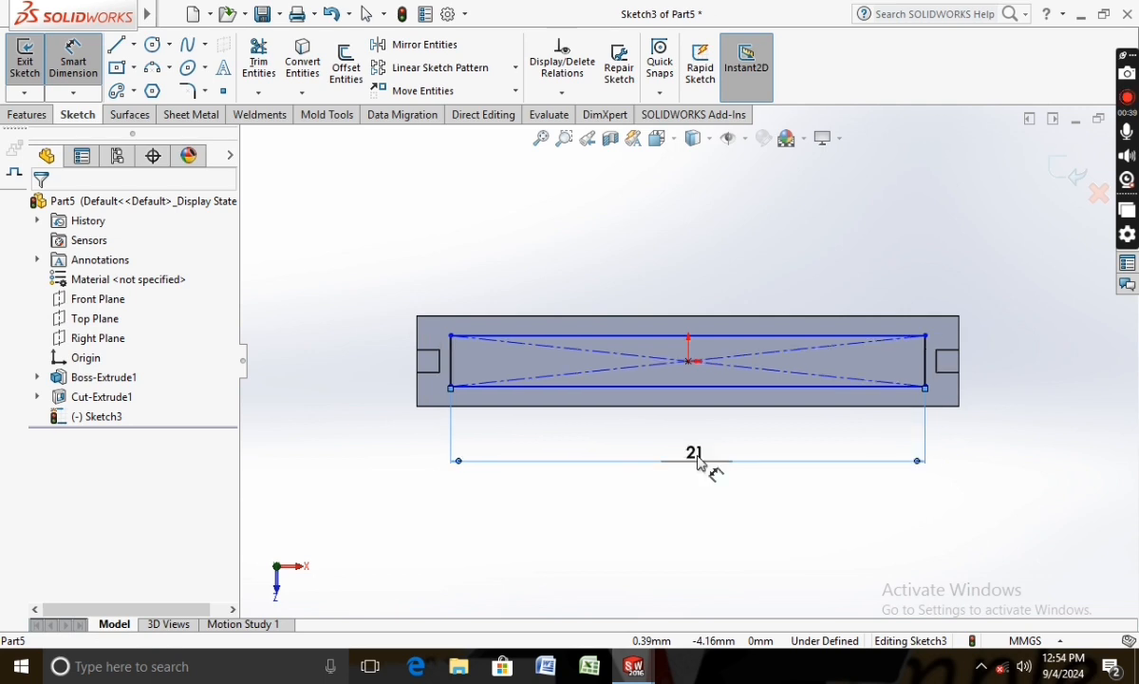
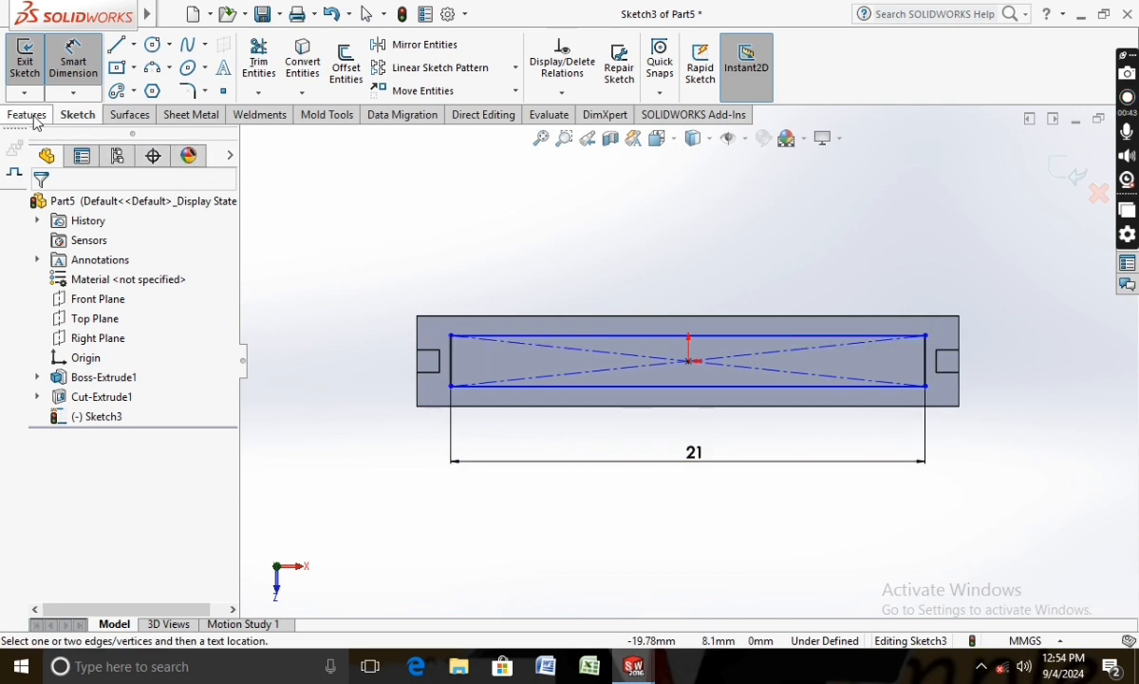
Step: Dimension the rectangle's short side and set it to 3 mm
{"action": "left_click", "coordinate": [452, 370]}
{"action": "left_click", "coordinate": [380, 357]}
{"action": "type", "text": "3"}
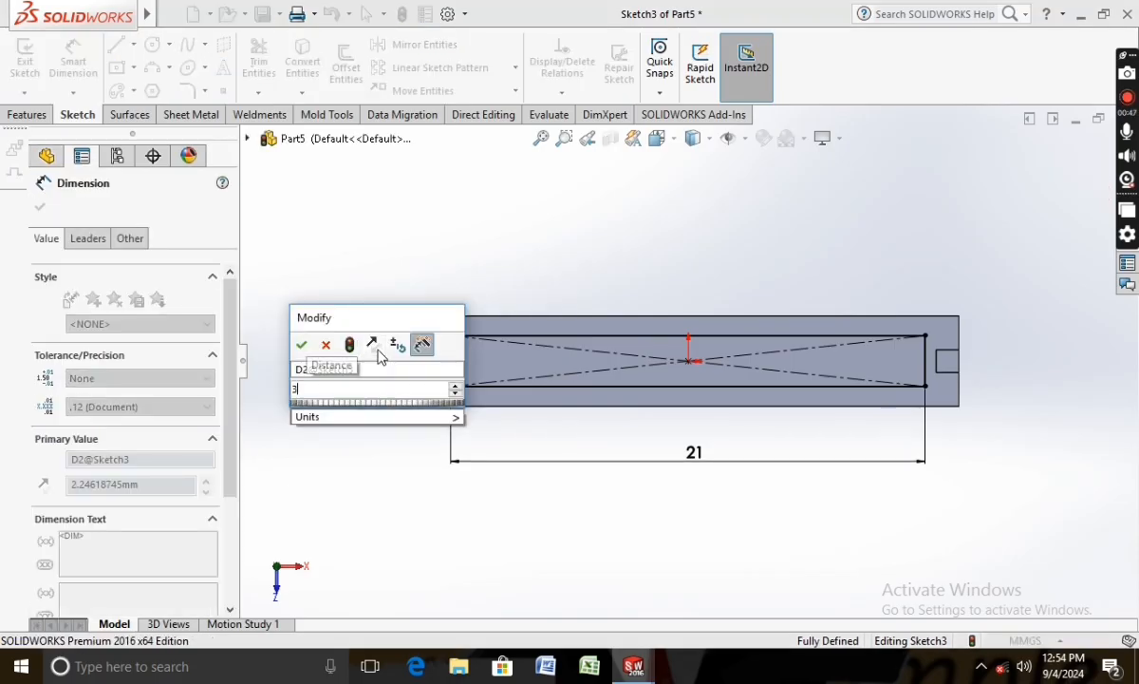
{"action": "key", "text": "Return"}
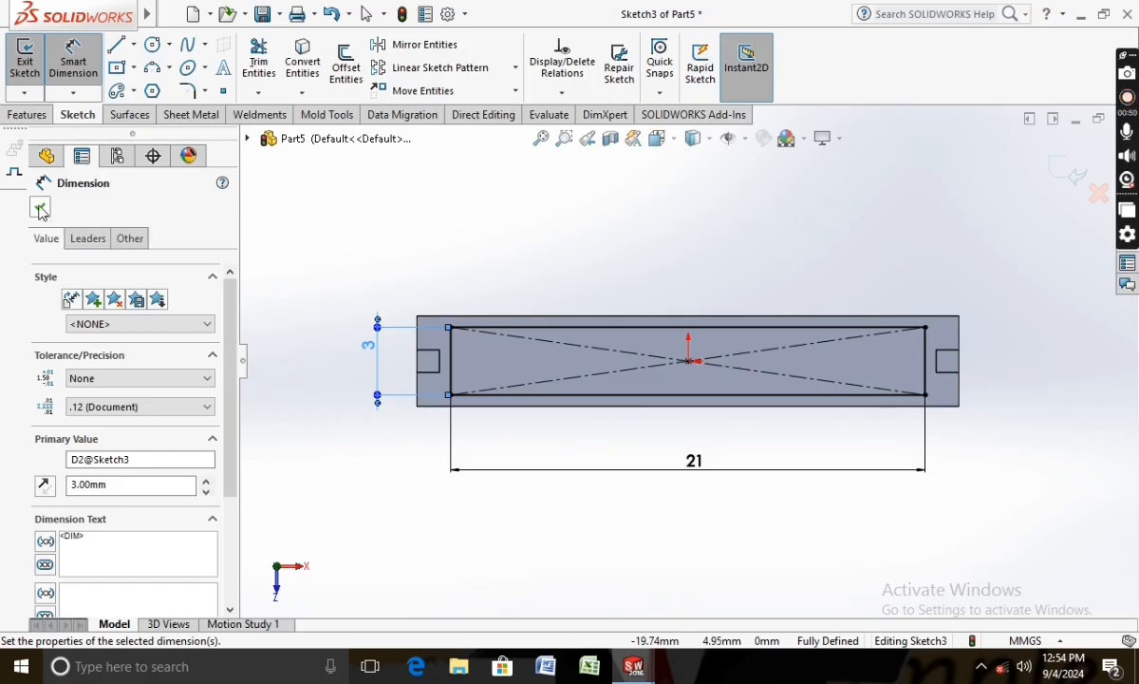
{"action": "left_click", "coordinate": [40, 209]}
Step: Cut-extrude the 21 by 3 mm rectangle Through All to hollow out the bar along its length
{"action": "left_click", "coordinate": [43, 116]}
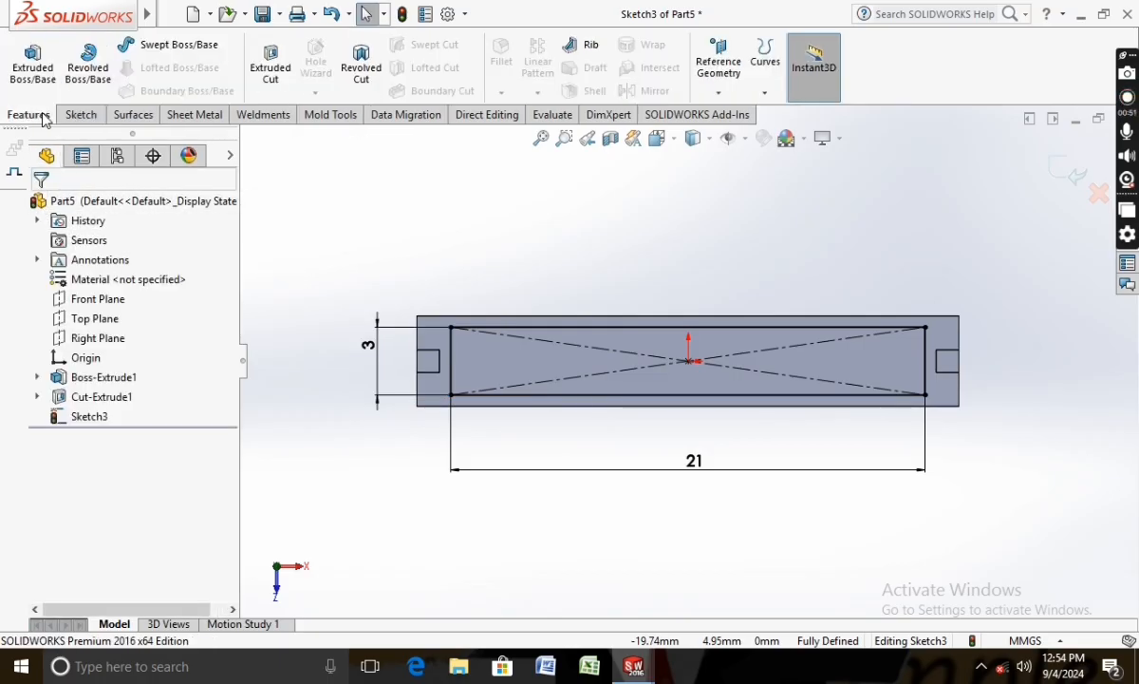
{"action": "left_click", "coordinate": [271, 62]}
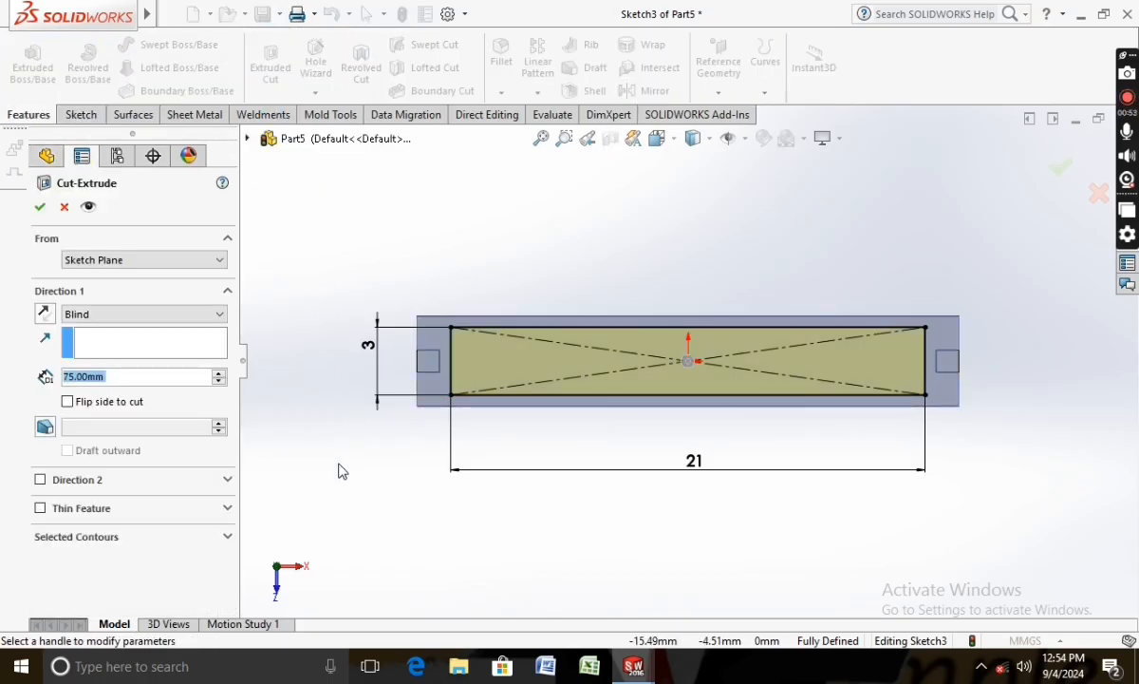
{"action": "middle_click_drag", "start_coordinate": [352, 386], "coordinate": [376, 415]}
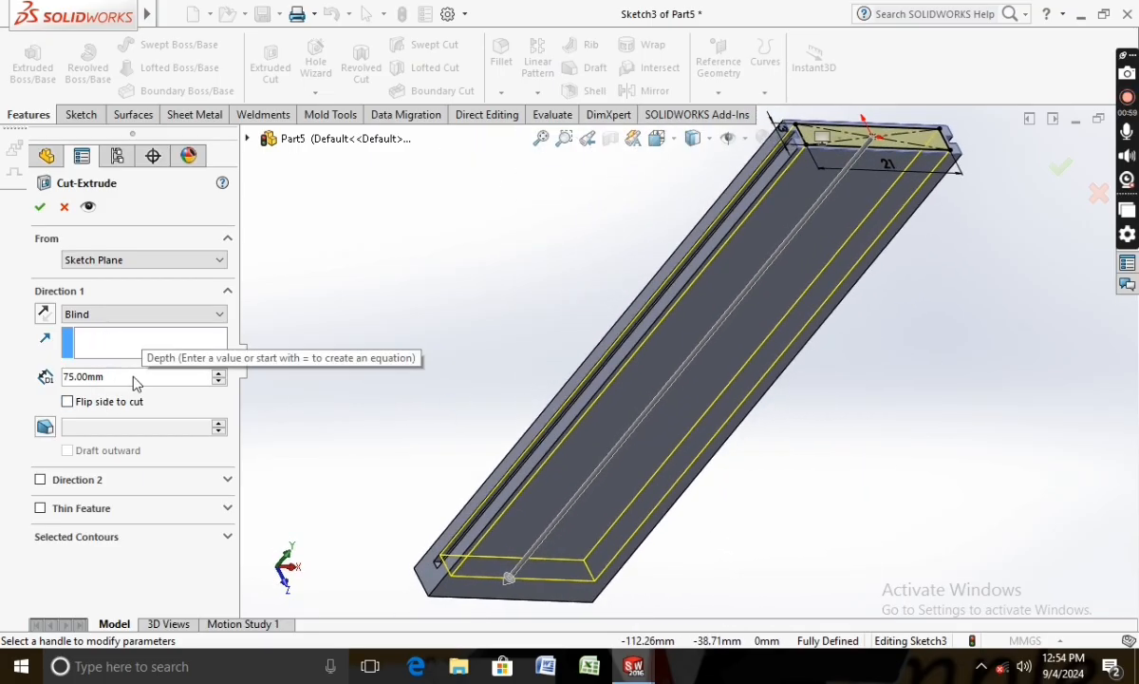
{"action": "left_click", "coordinate": [180, 312]}
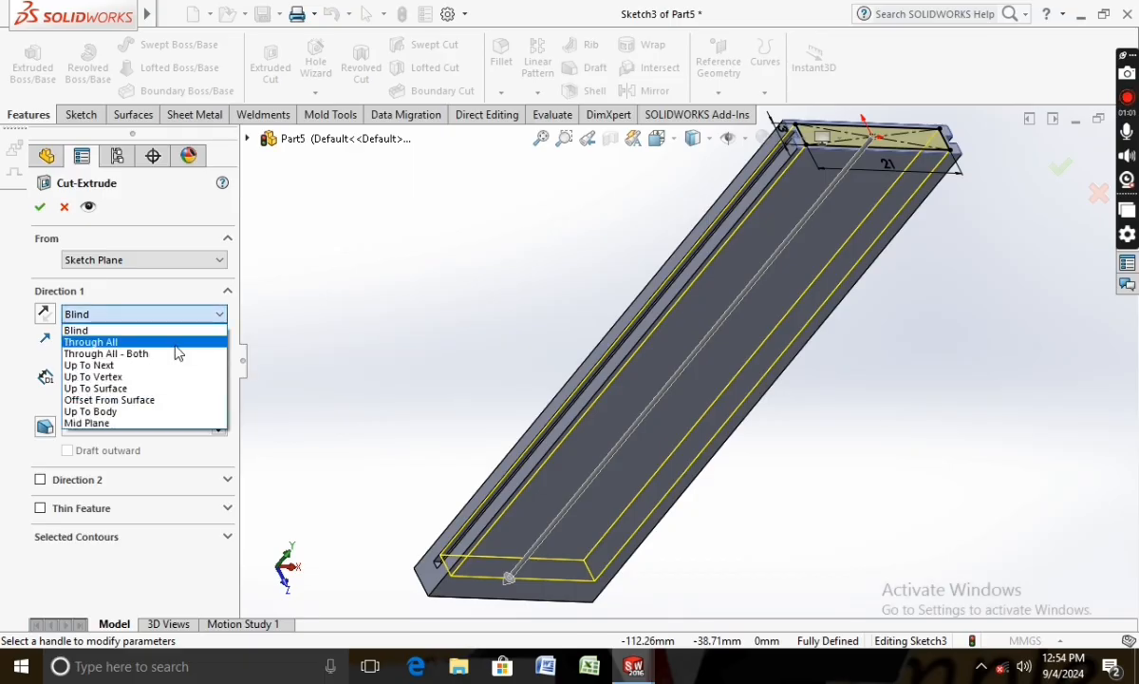
{"action": "left_click", "coordinate": [161, 340]}
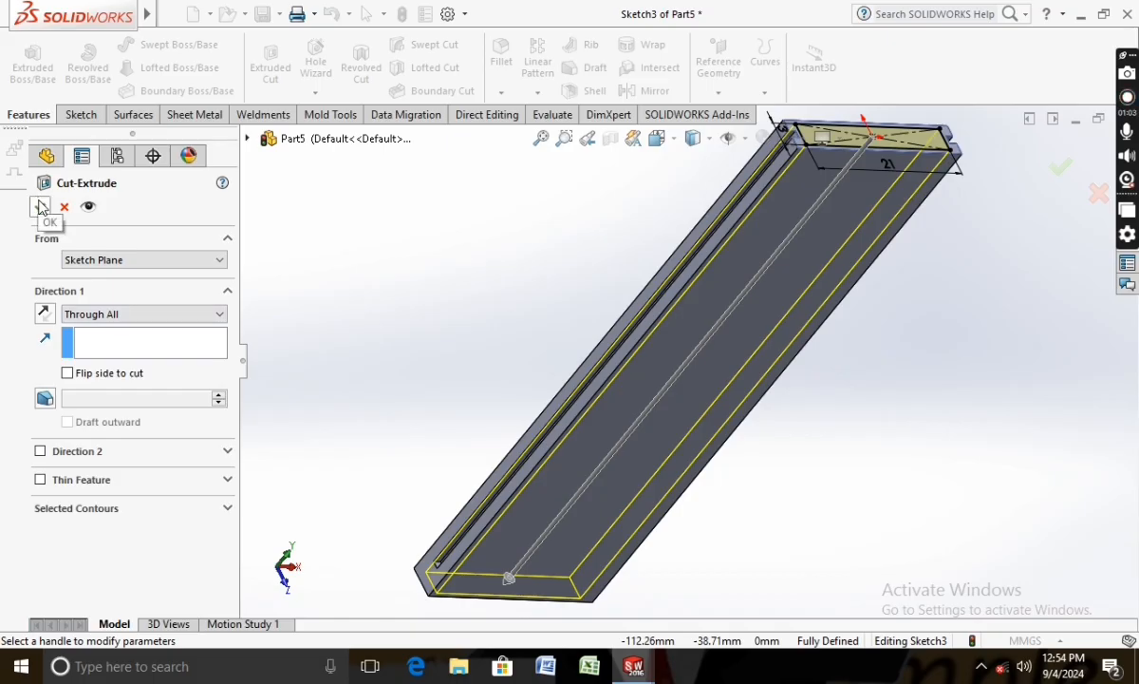
{"action": "left_click", "coordinate": [39, 206]}
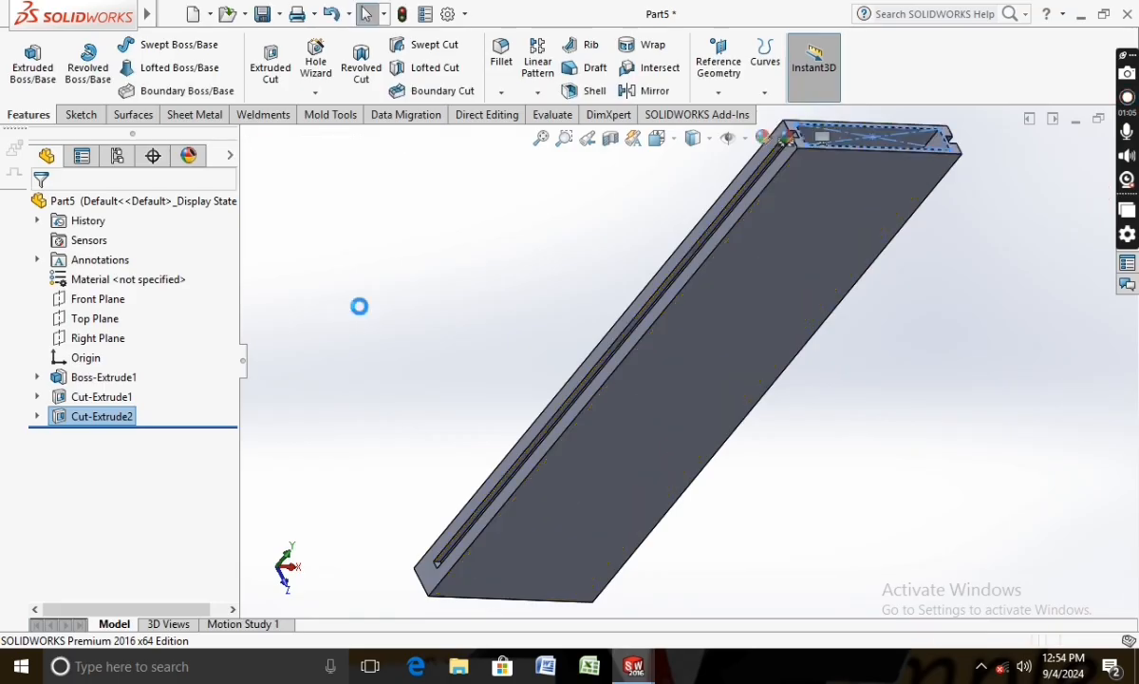
Step: Start a new sketch on the end face of the hollowed bar, viewed normal to that face
{"action": "middle_click_drag", "start_coordinate": [452, 326], "coordinate": [409, 413]}
{"action": "scroll", "coordinate": [644, 309], "scroll_direction": "down", "scroll_amount": 3}
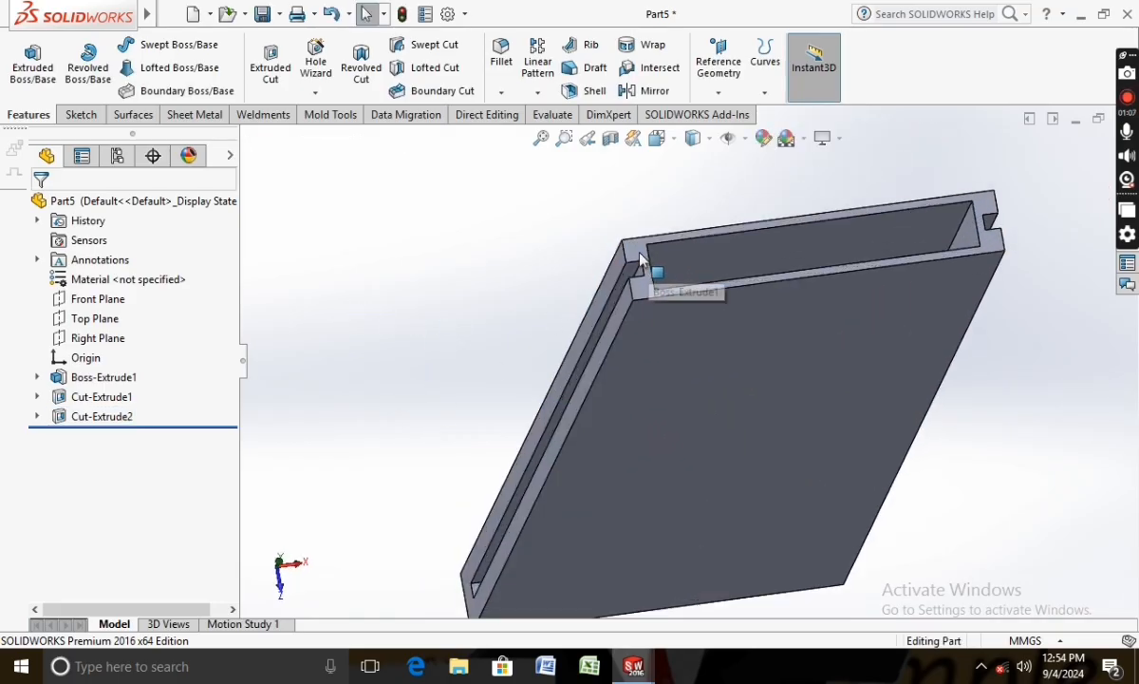
{"action": "right_click", "coordinate": [638, 251]}
{"action": "left_click", "coordinate": [737, 168]}
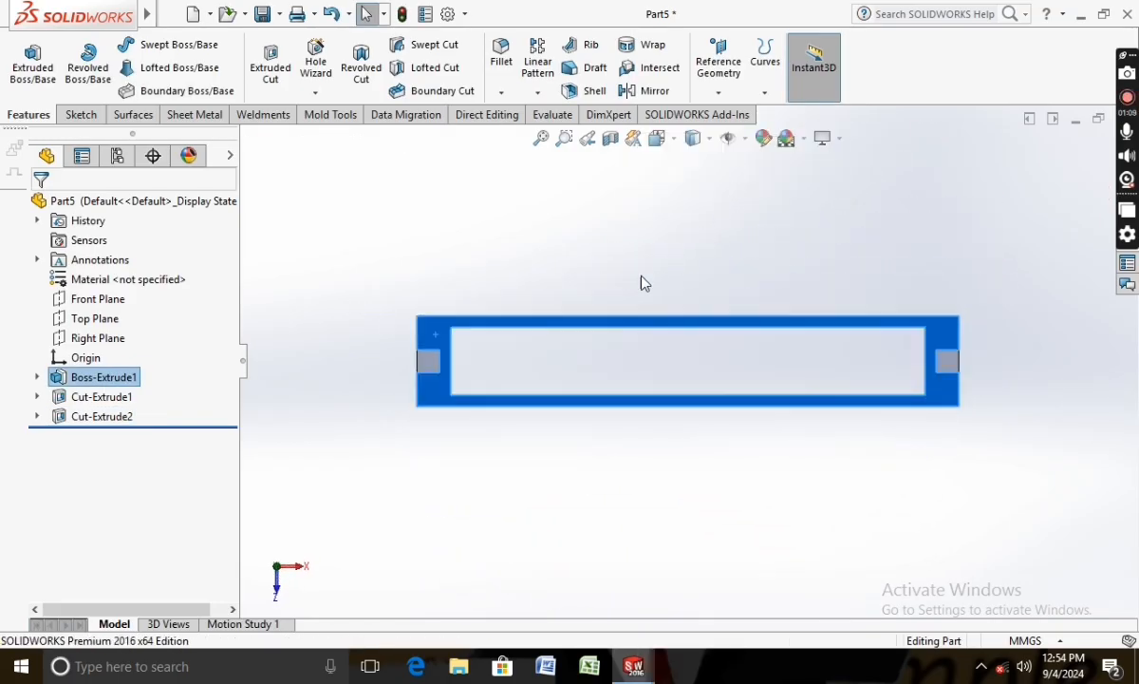
{"action": "left_click", "coordinate": [81, 115]}
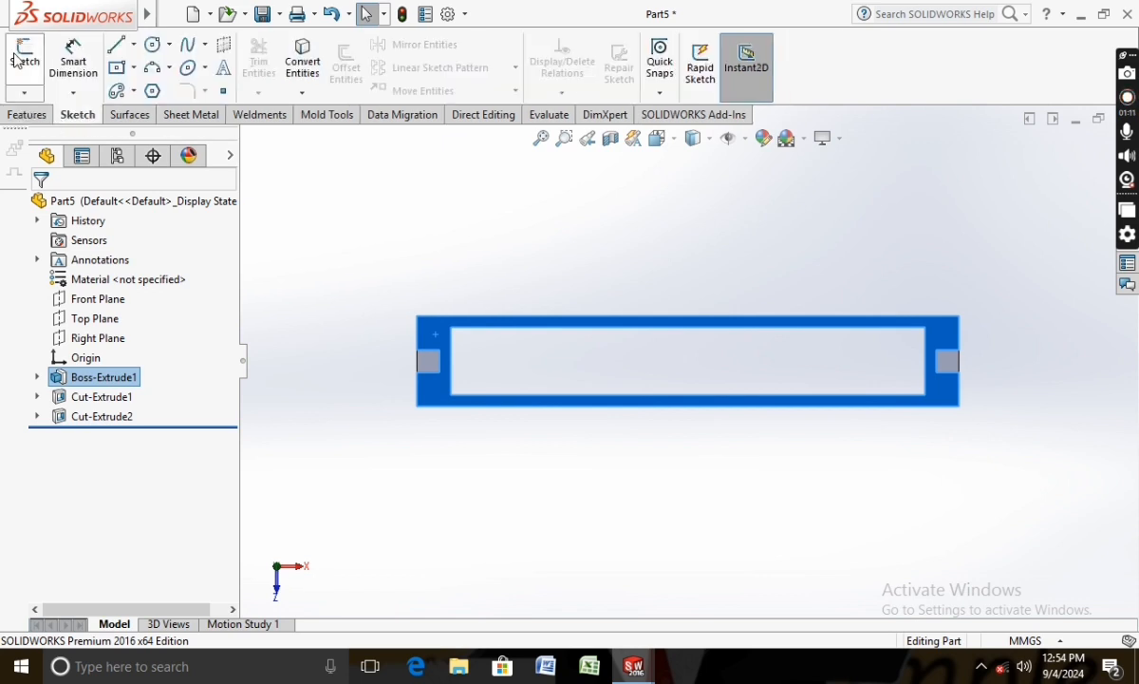
{"action": "left_click", "coordinate": [25, 59]}
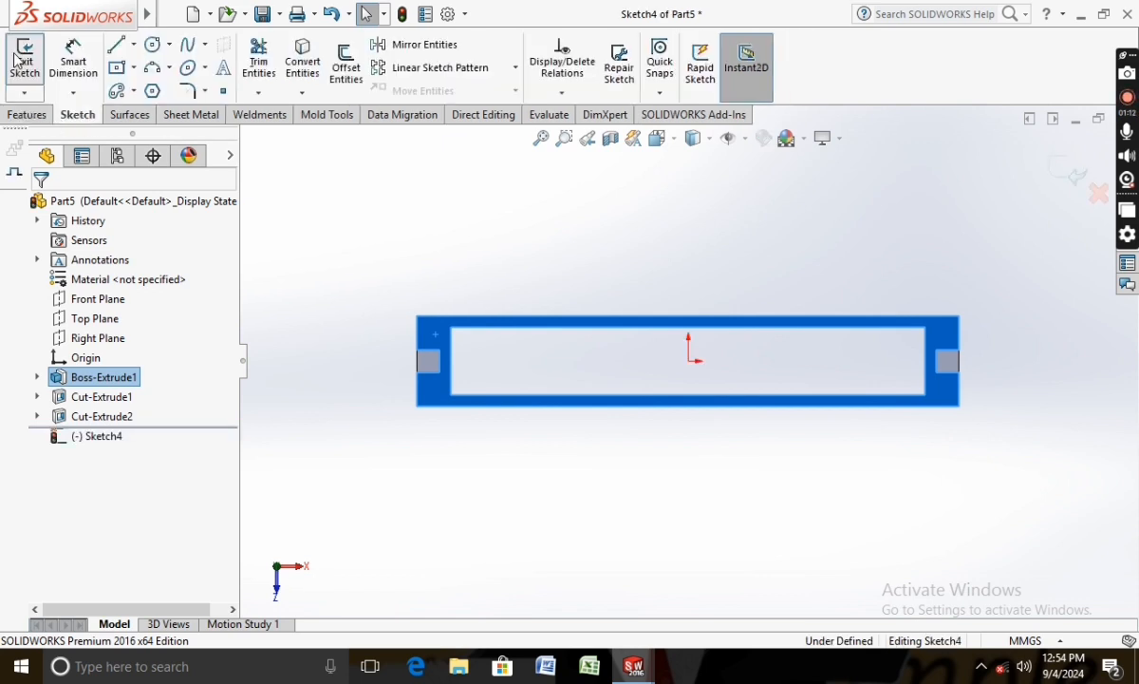
Step: Draw a closed line rectangle about 1 mm wide and 1.38 mm high against the cavity's left wall, with a horizontal line across its middle
{"action": "left_click", "coordinate": [117, 47]}
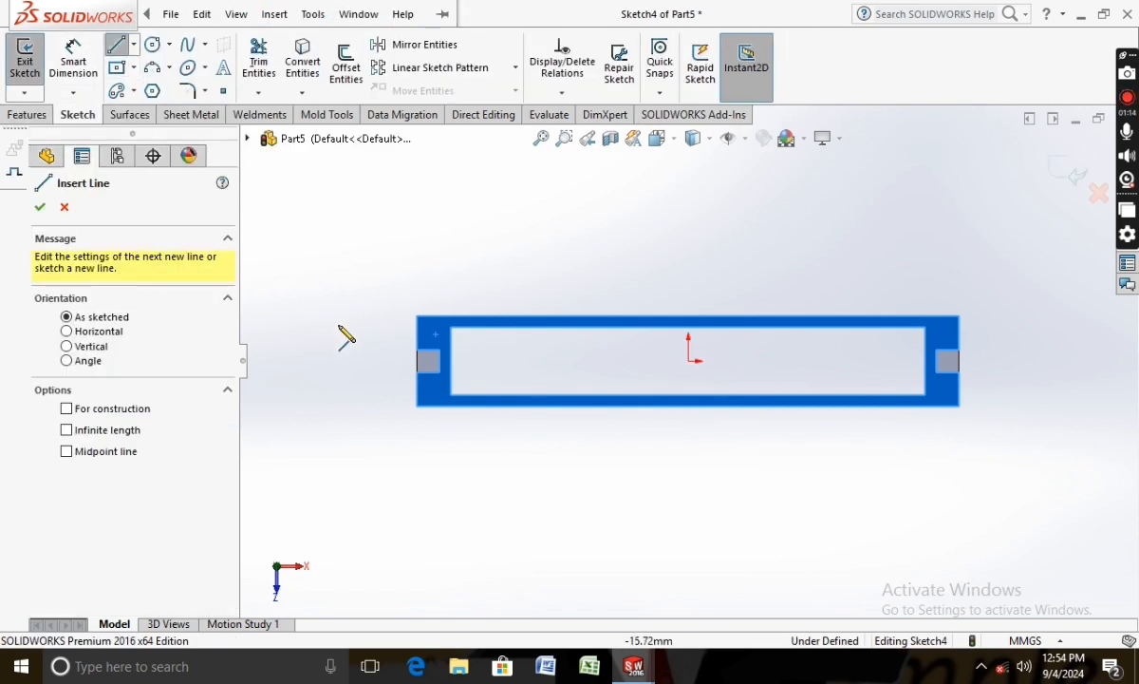
{"action": "left_click", "coordinate": [451, 360]}
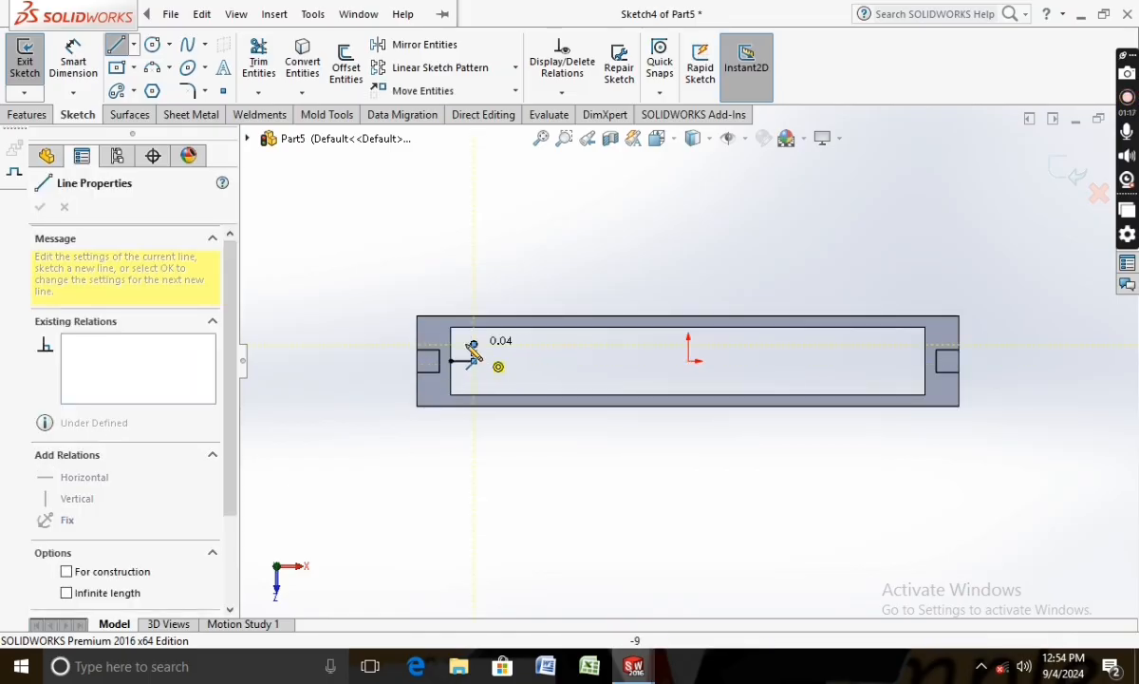
{"action": "left_click", "coordinate": [451, 344]}
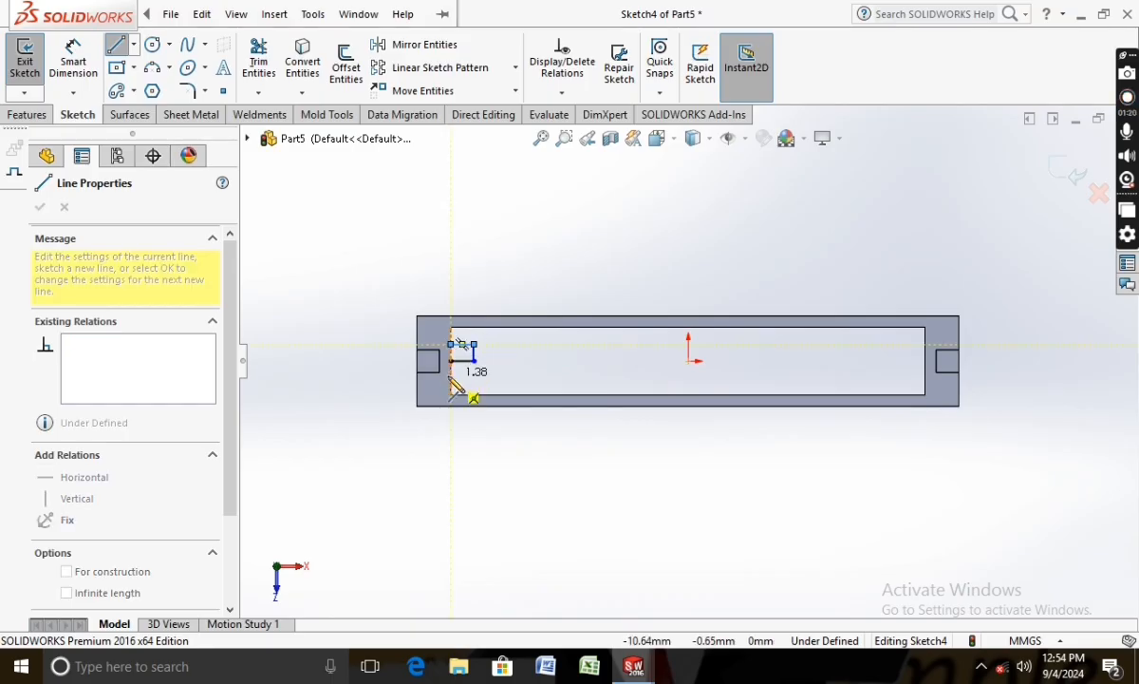
{"action": "left_click", "coordinate": [451, 375]}
{"action": "left_click", "coordinate": [473, 375]}
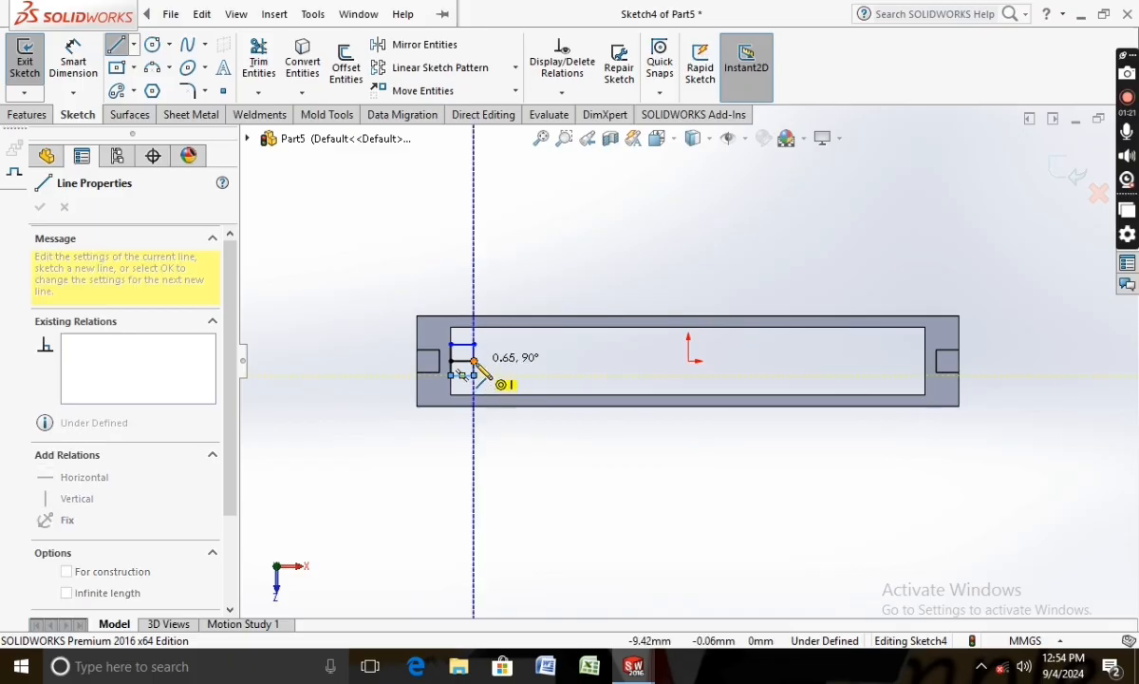
{"action": "left_click", "coordinate": [474, 361]}
{"action": "key", "text": "Escape"}
Step: Dimension the small rectangle's width and overall height, accepting both as drawn
{"action": "scroll", "coordinate": [475, 370], "scroll_direction": "down", "scroll_amount": 4}
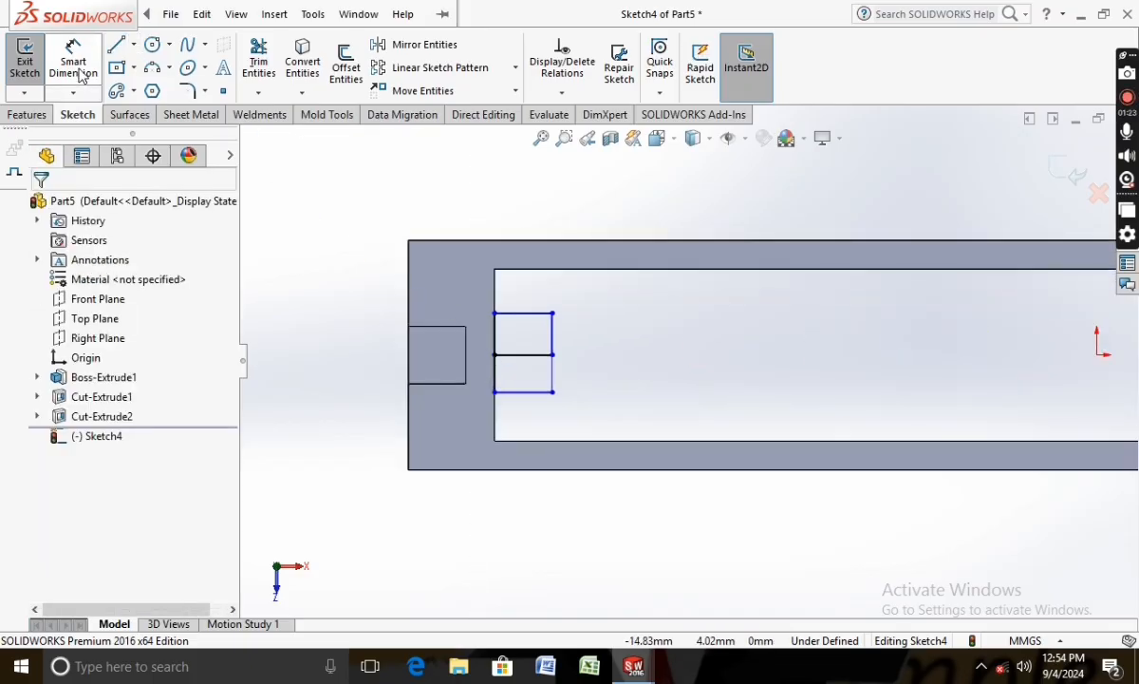
{"action": "left_click", "coordinate": [76, 64]}
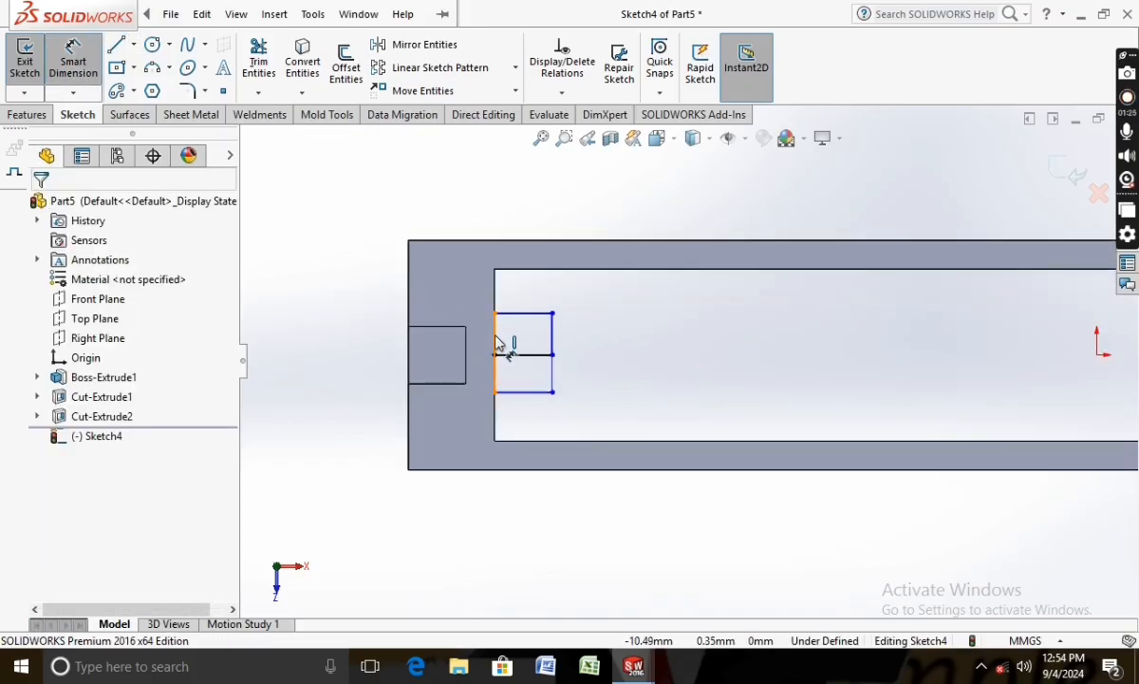
{"action": "left_click", "coordinate": [529, 392]}
{"action": "left_click", "coordinate": [533, 427]}
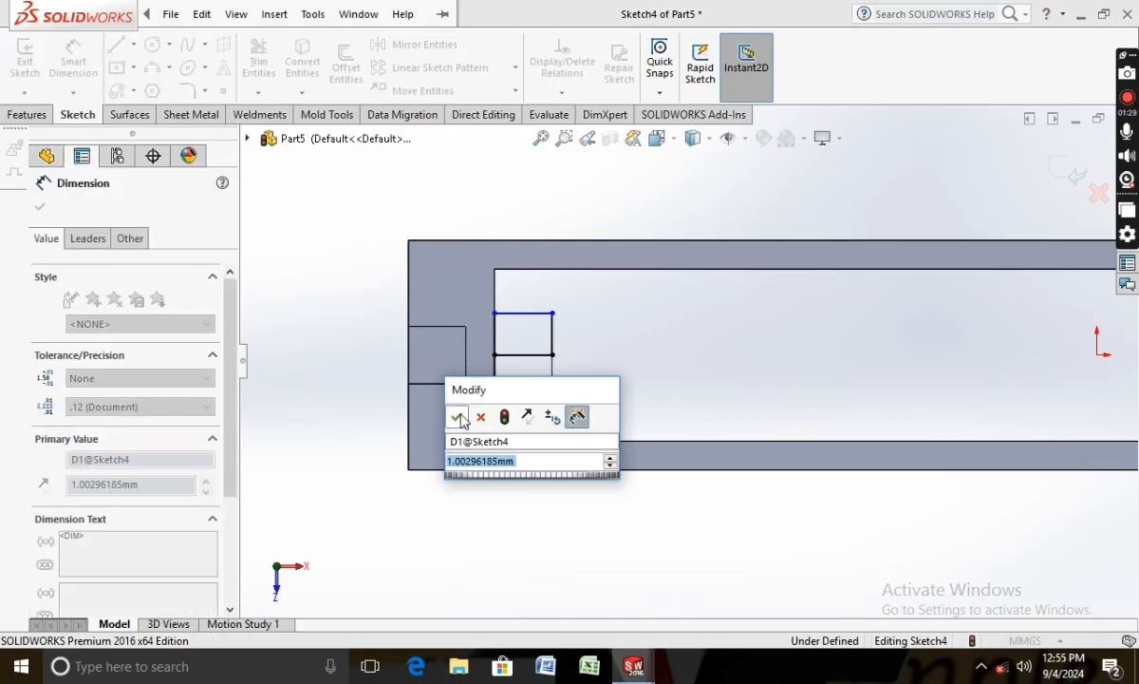
{"action": "key", "text": "Return"}
{"action": "left_click", "coordinate": [552, 314]}
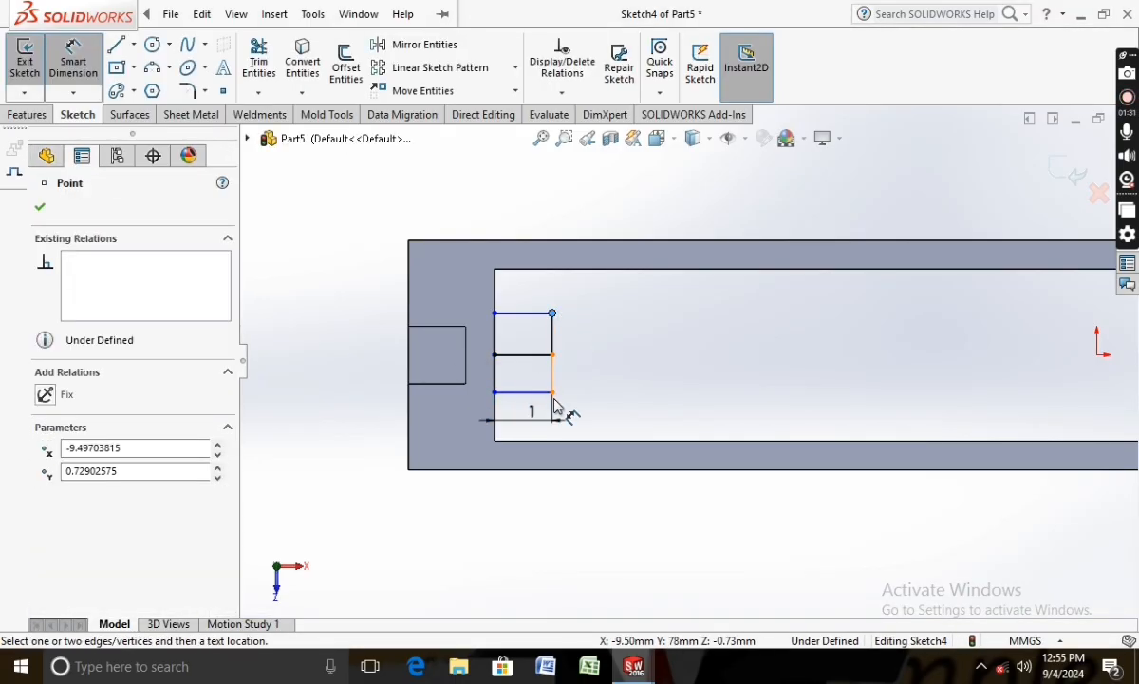
{"action": "left_click", "coordinate": [552, 393]}
{"action": "left_click", "coordinate": [591, 369]}
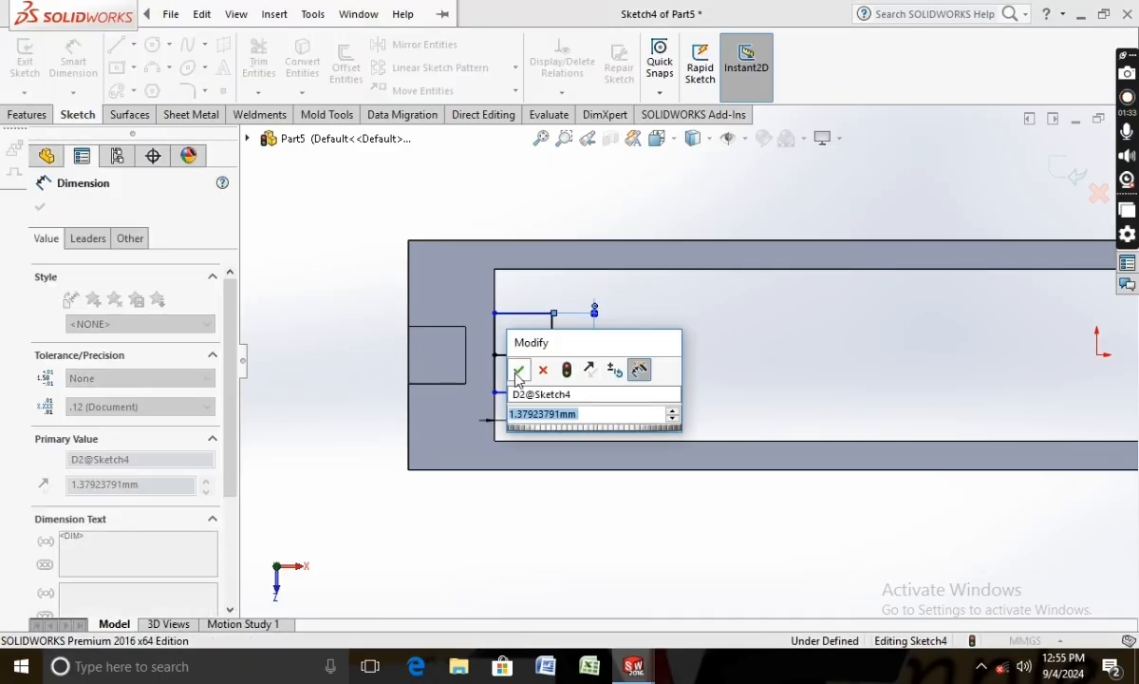
{"action": "left_click", "coordinate": [517, 374]}
Step: Dimension the distance from the middle line to the small rectangle's bottom edge as 0.50 mm
{"action": "left_click", "coordinate": [553, 355]}
{"action": "left_click", "coordinate": [552, 392]}
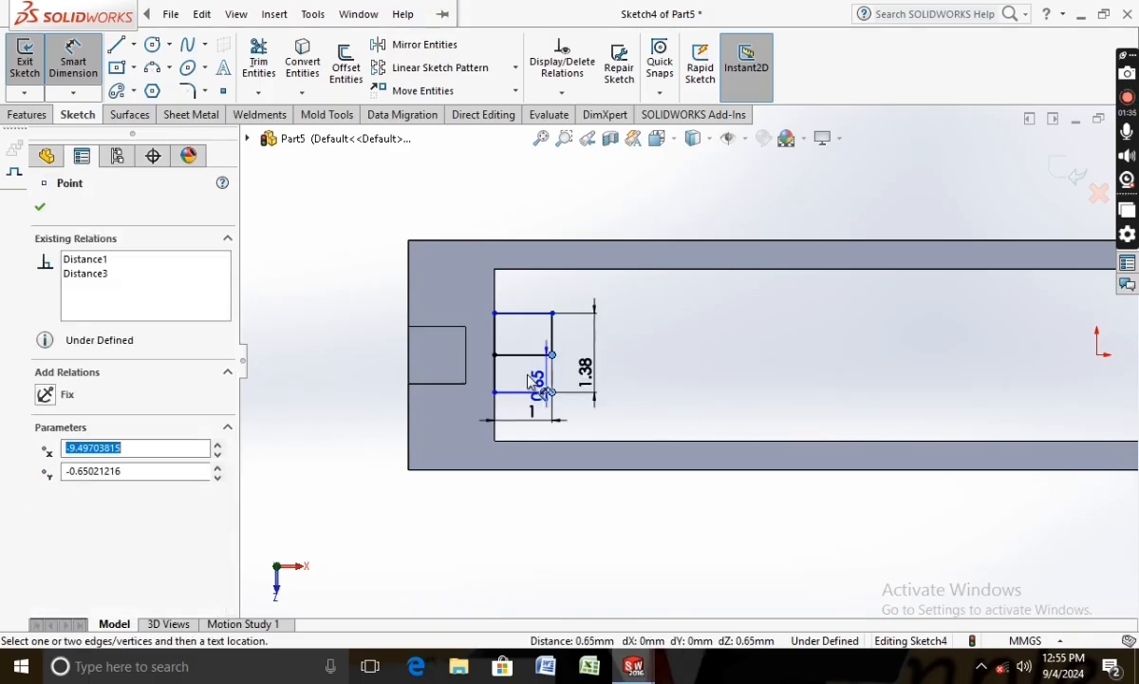
{"action": "left_click", "coordinate": [529, 382]}
{"action": "type", "text": "."}
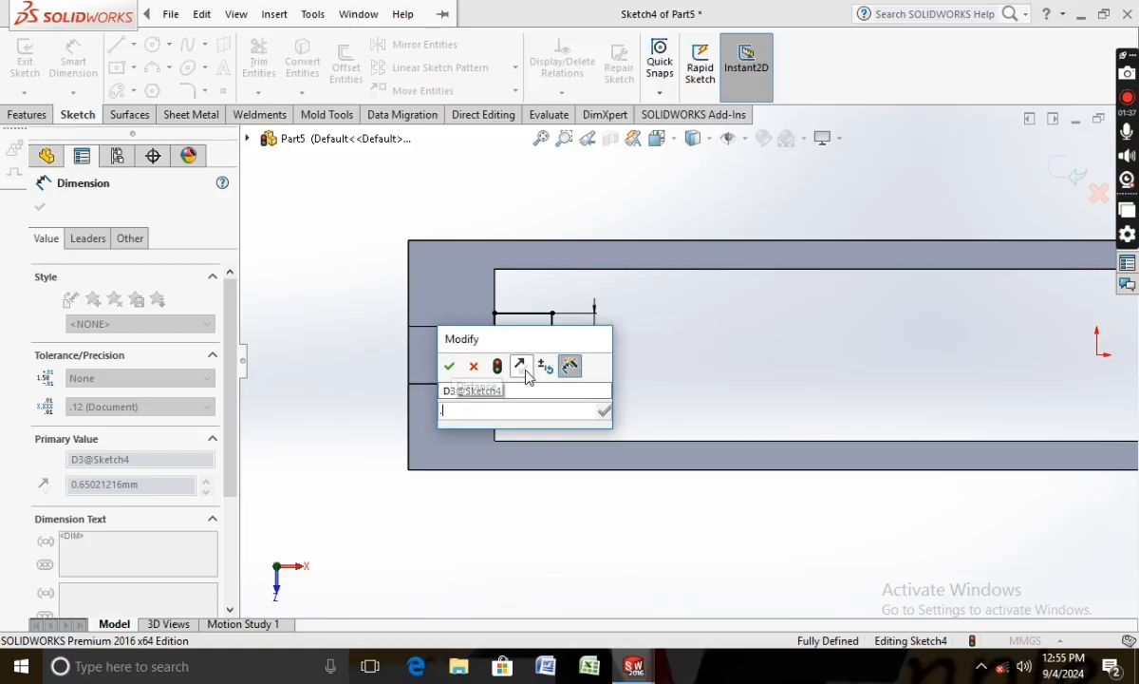
{"action": "type", "text": "50"}
{"action": "key", "text": "Return"}
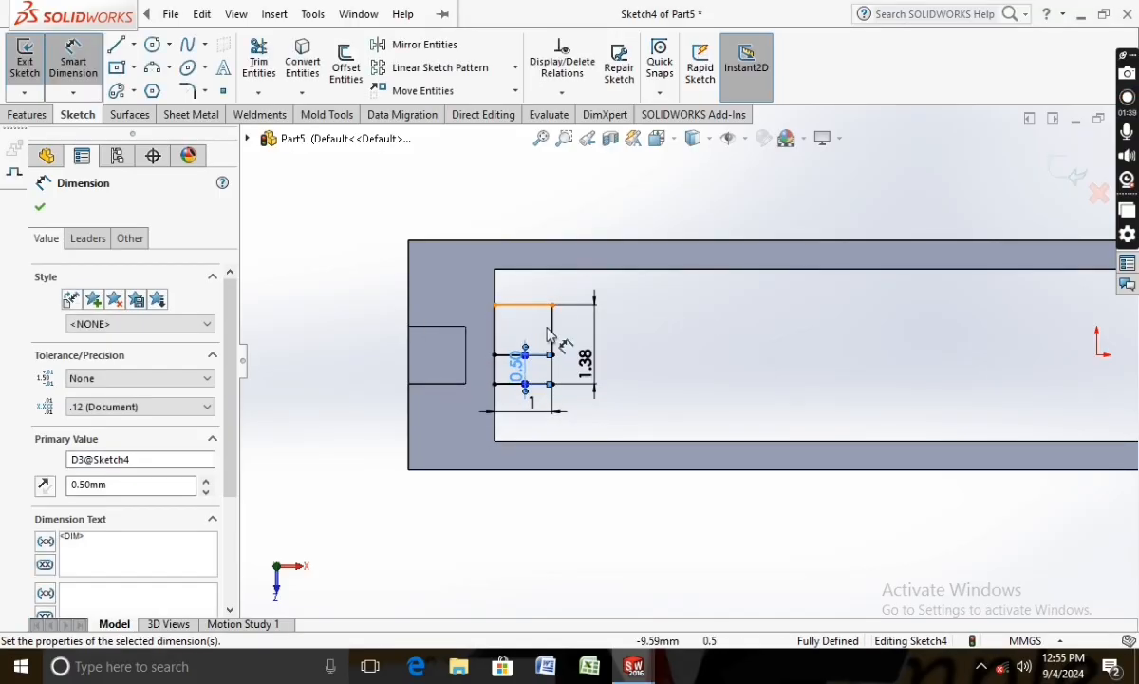
{"action": "left_click", "coordinate": [553, 335]}
{"action": "left_click", "coordinate": [536, 332]}
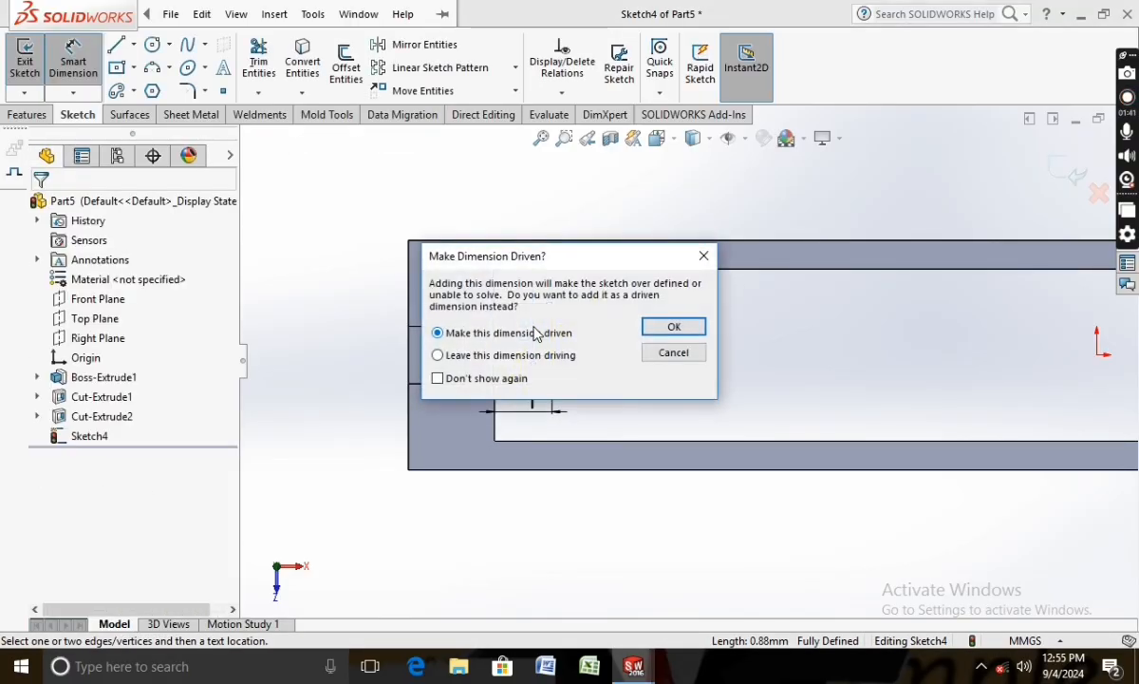
{"action": "key", "text": "Escape"}
Step: Delete the small rectangle's 1.38 mm overall height dimension
{"action": "right_click", "coordinate": [589, 371]}
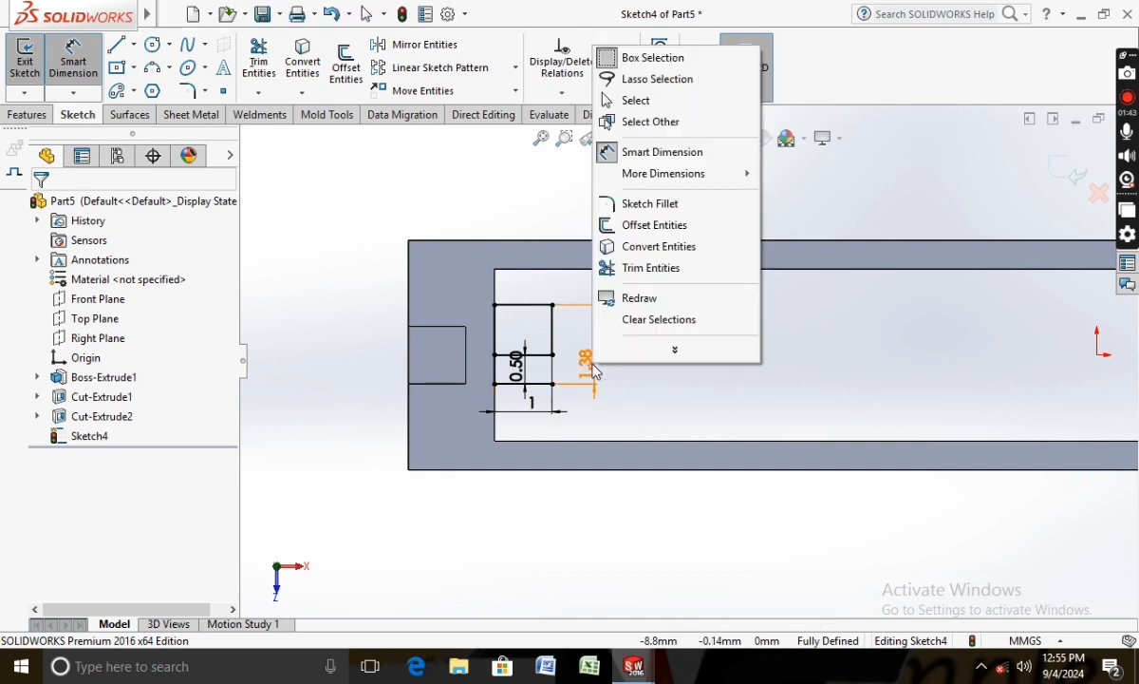
{"action": "left_click", "coordinate": [595, 305]}
{"action": "left_click", "coordinate": [76, 64]}
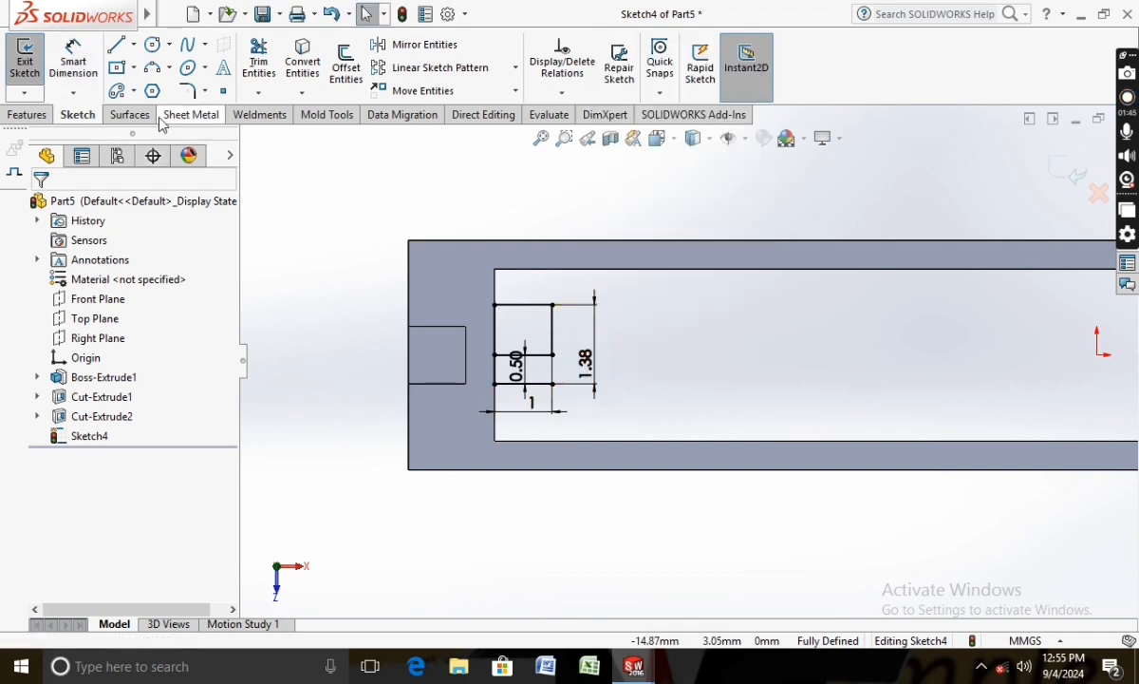
{"action": "right_click", "coordinate": [595, 372]}
{"action": "left_click", "coordinate": [626, 412]}
{"action": "scroll", "coordinate": [520, 332], "scroll_direction": "down", "scroll_amount": 2}
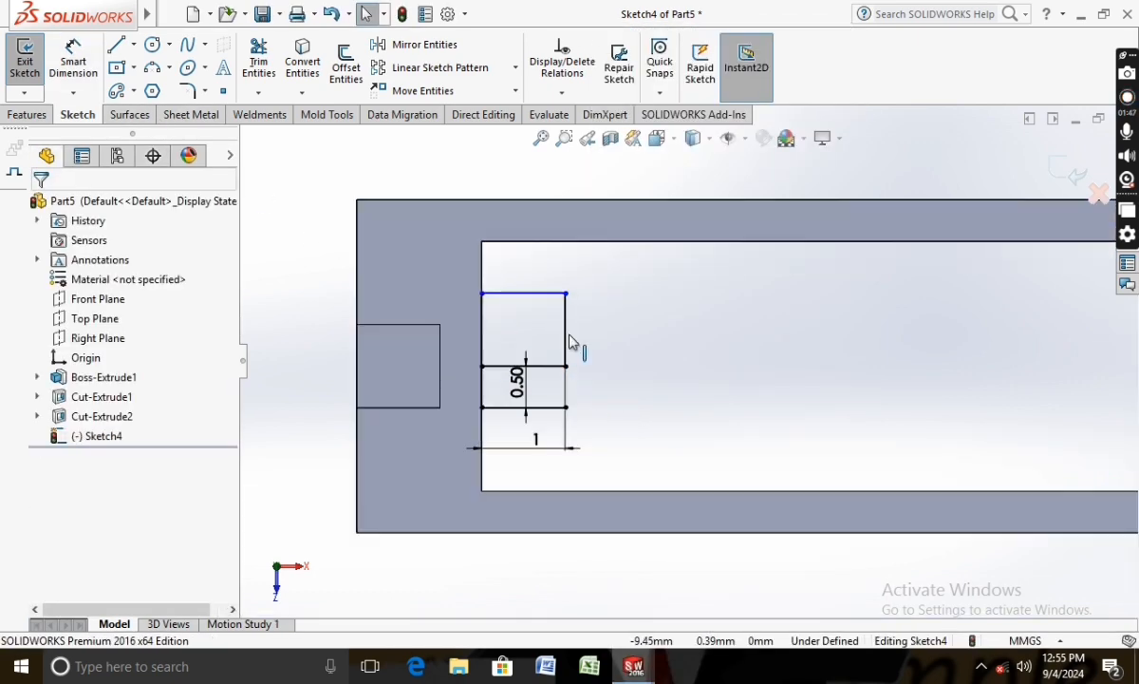
Step: Dimension the vertical line above the small rectangle's middle line as 0.5 mm
{"action": "left_click", "coordinate": [566, 334]}
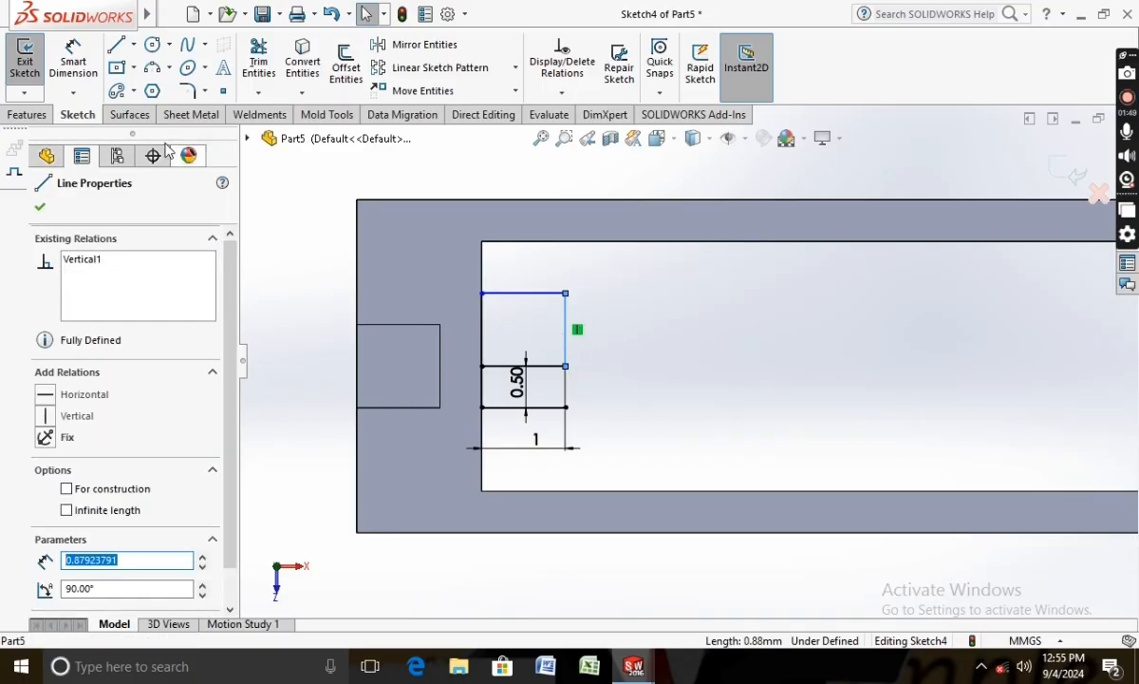
{"action": "left_click", "coordinate": [73, 57]}
{"action": "left_click", "coordinate": [609, 342]}
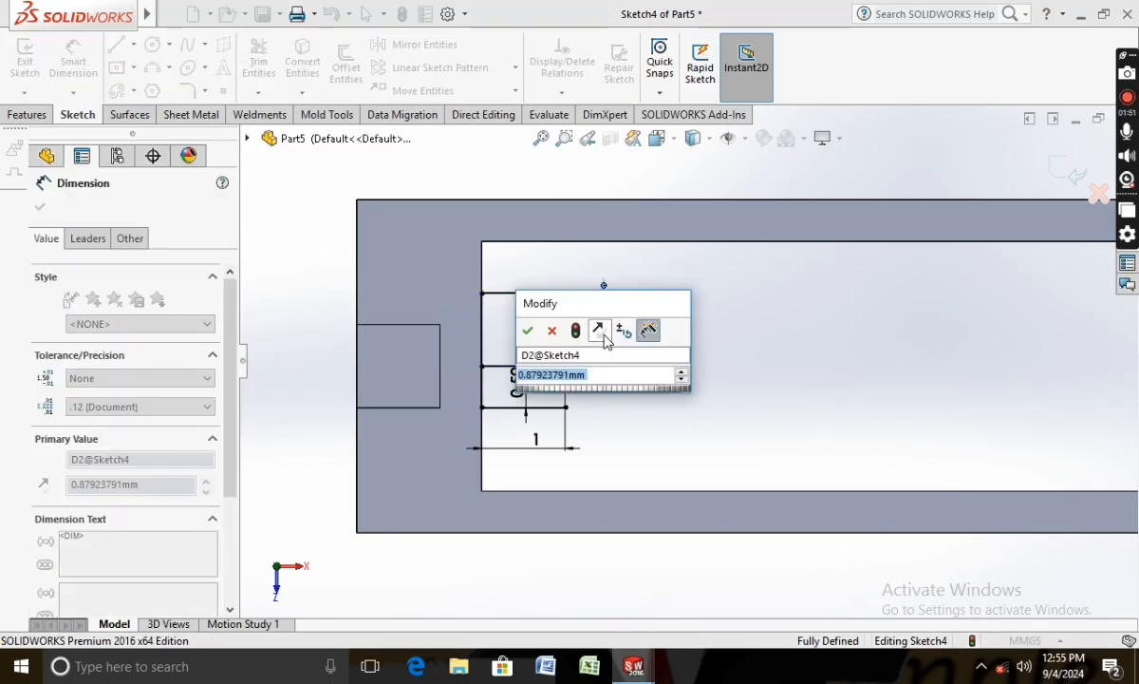
{"action": "type", "text": "0.5"}
{"action": "key", "text": "Return"}
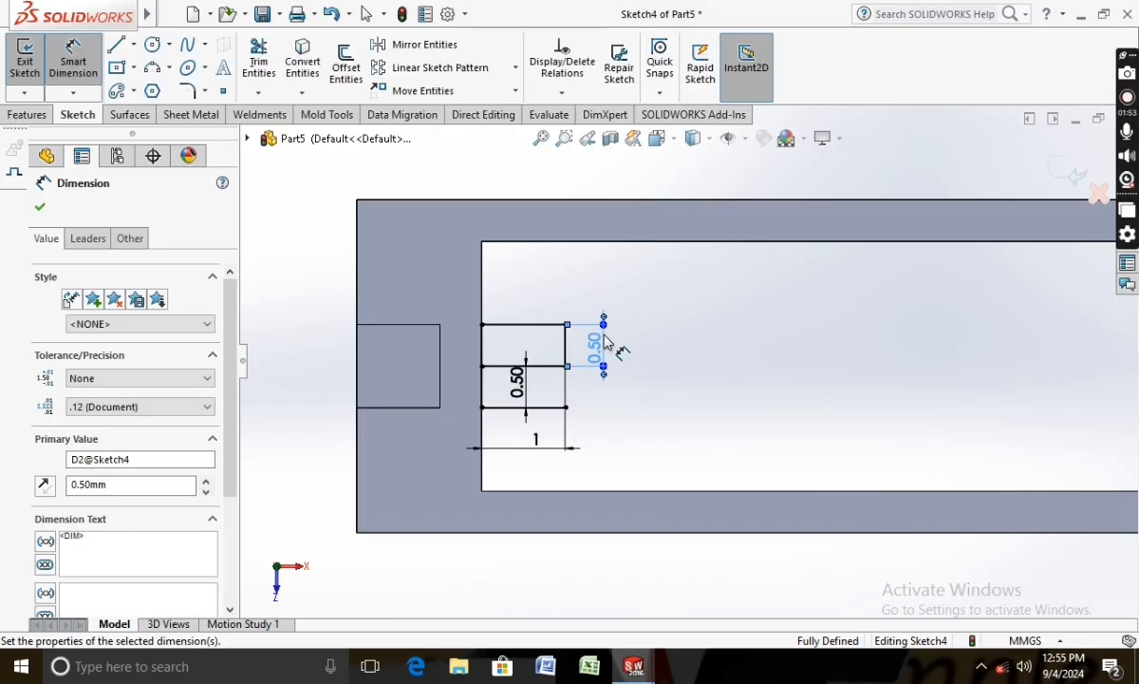
{"action": "key", "text": "Escape"}
Step: Convert the small rectangle's horizontal middle line to construction geometry
{"action": "left_click", "coordinate": [547, 375]}
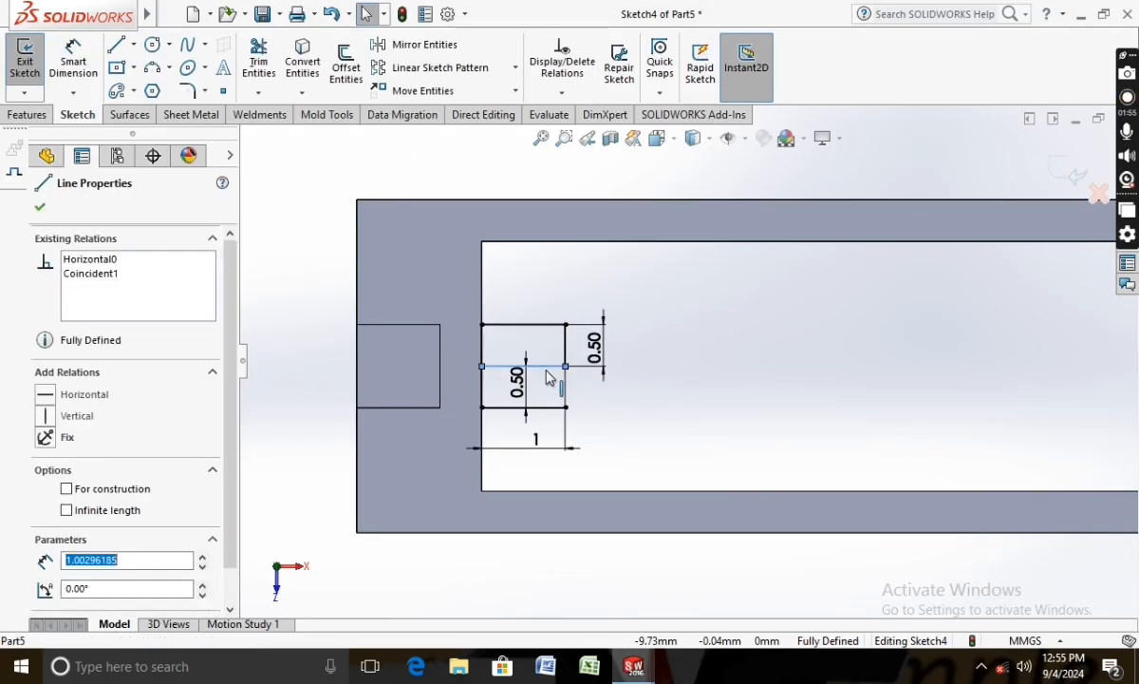
{"action": "right_click", "coordinate": [549, 378]}
{"action": "left_click", "coordinate": [581, 257]}
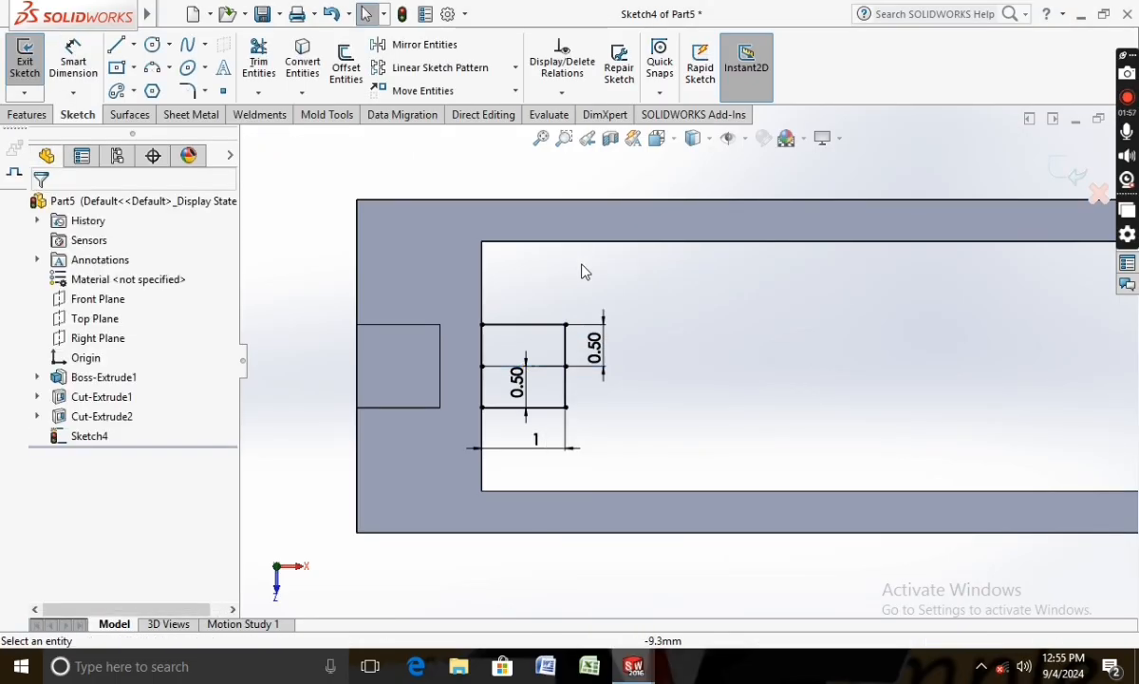
Step: Draw a vertical centerline from the origin up past the bar's upper edge
{"action": "scroll", "coordinate": [630, 384], "scroll_direction": "up", "scroll_amount": 7}
{"action": "scroll", "coordinate": [940, 353], "scroll_direction": "down", "scroll_amount": 1}
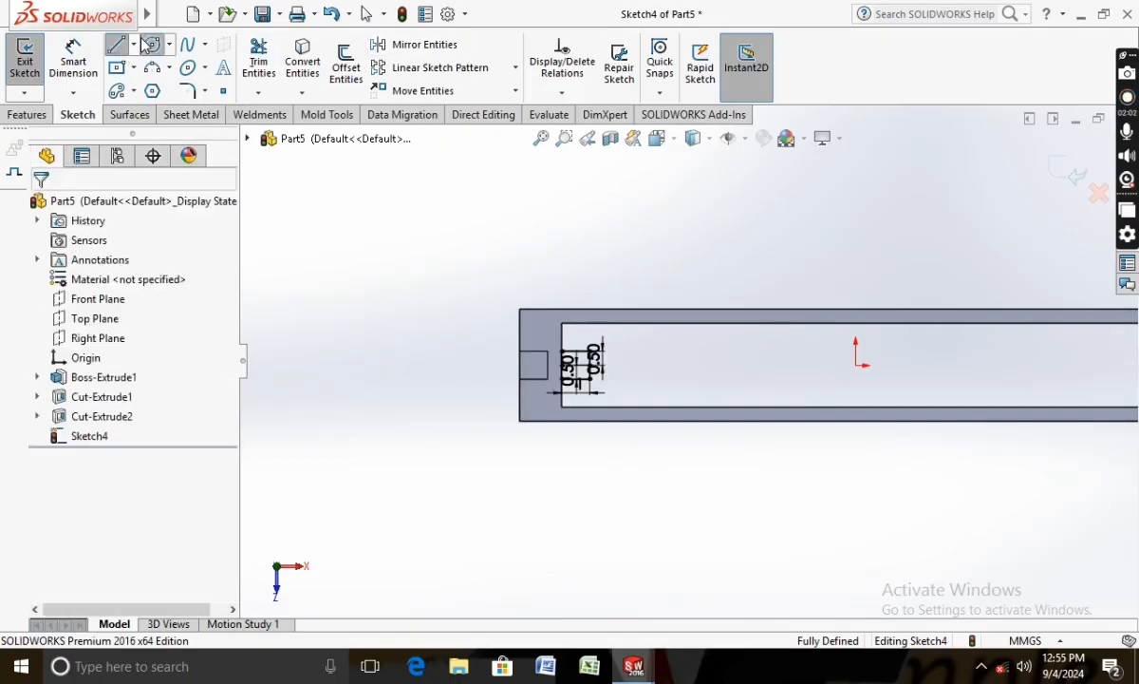
{"action": "left_click", "coordinate": [152, 45]}
{"action": "left_click", "coordinate": [134, 45]}
{"action": "left_click", "coordinate": [130, 89]}
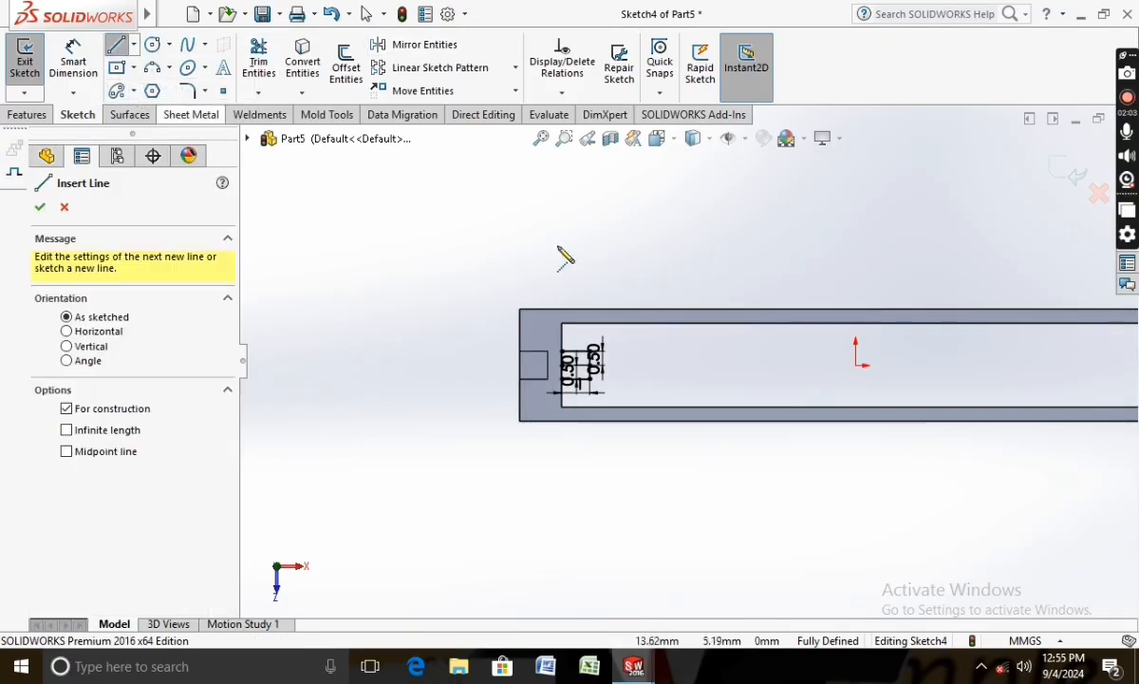
{"action": "left_click", "coordinate": [857, 364]}
{"action": "left_click", "coordinate": [856, 255]}
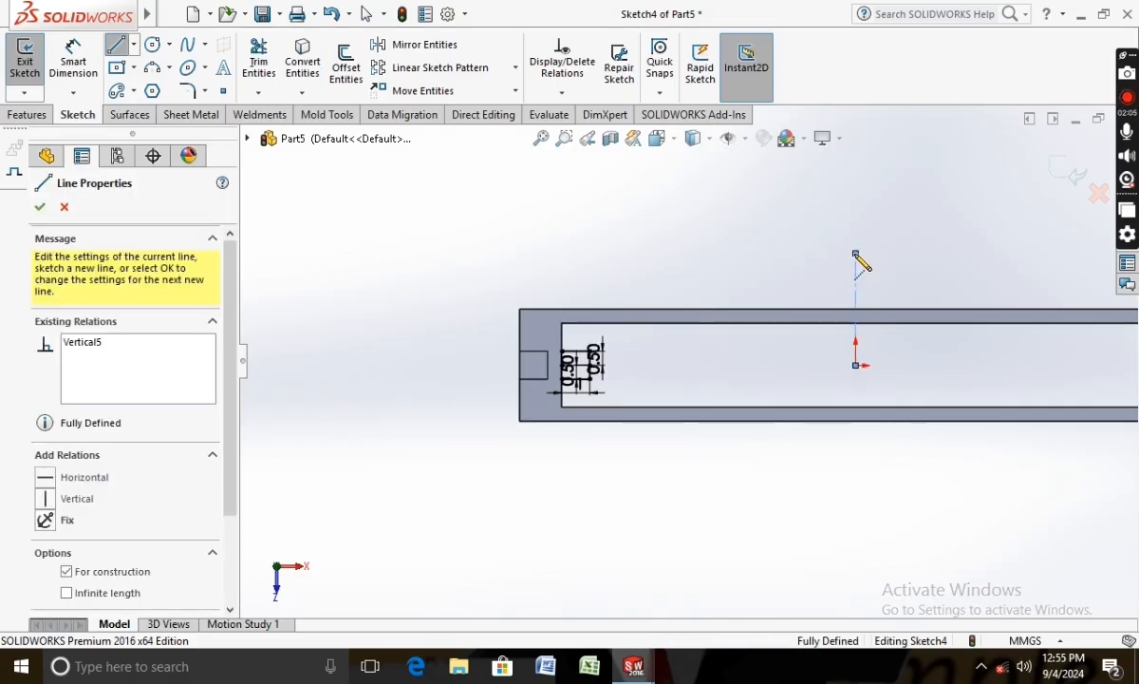
{"action": "key", "text": "Escape"}
Step: Mirror all of the small rectangle's lines about the vertical centerline, keeping the originals
{"action": "scroll", "coordinate": [899, 411], "scroll_direction": "up", "scroll_amount": 4}
{"action": "scroll", "coordinate": [898, 411], "scroll_direction": "down", "scroll_amount": 3}
{"action": "scroll", "coordinate": [452, 312], "scroll_direction": "down", "scroll_amount": 2}
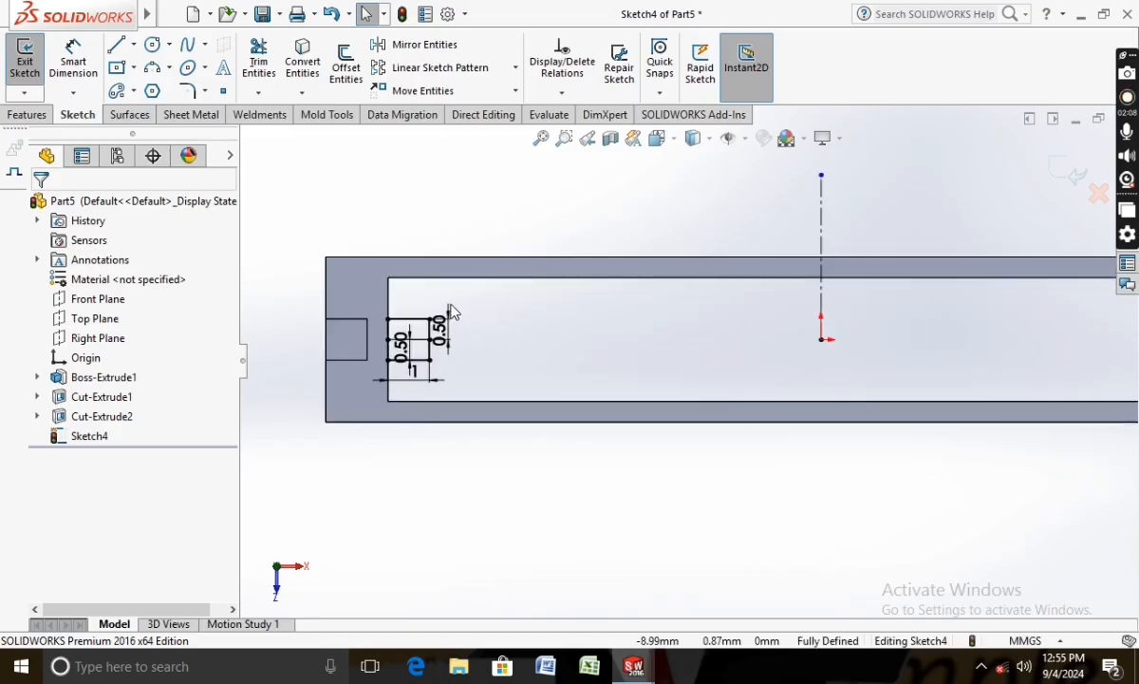
{"action": "left_click", "coordinate": [437, 45]}
{"action": "left_click_drag", "start_coordinate": [341, 199], "coordinate": [486, 390]}
{"action": "left_click", "coordinate": [166, 489]}
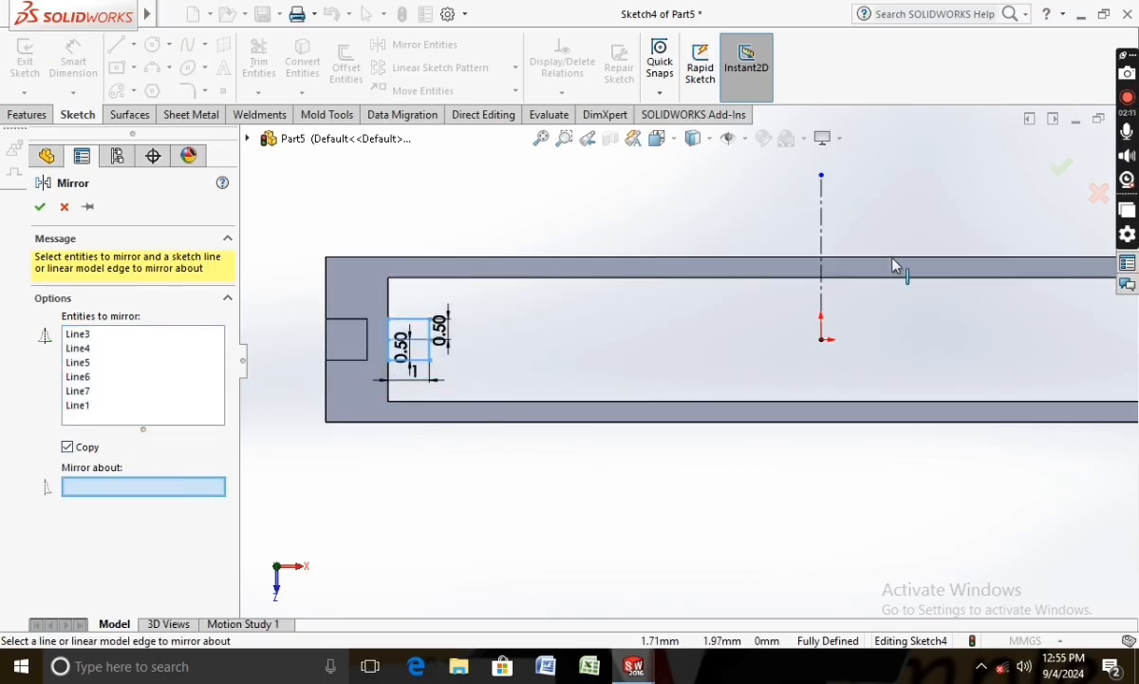
{"action": "scroll", "coordinate": [802, 354], "scroll_direction": "up", "scroll_amount": 3}
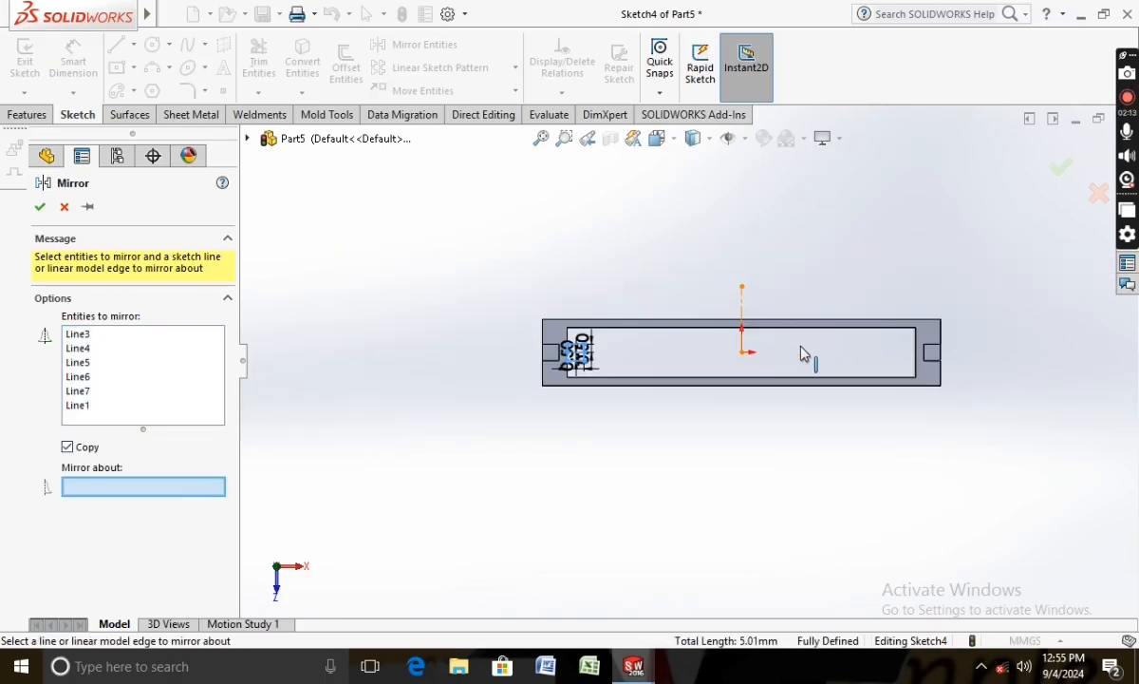
{"action": "left_click", "coordinate": [743, 302]}
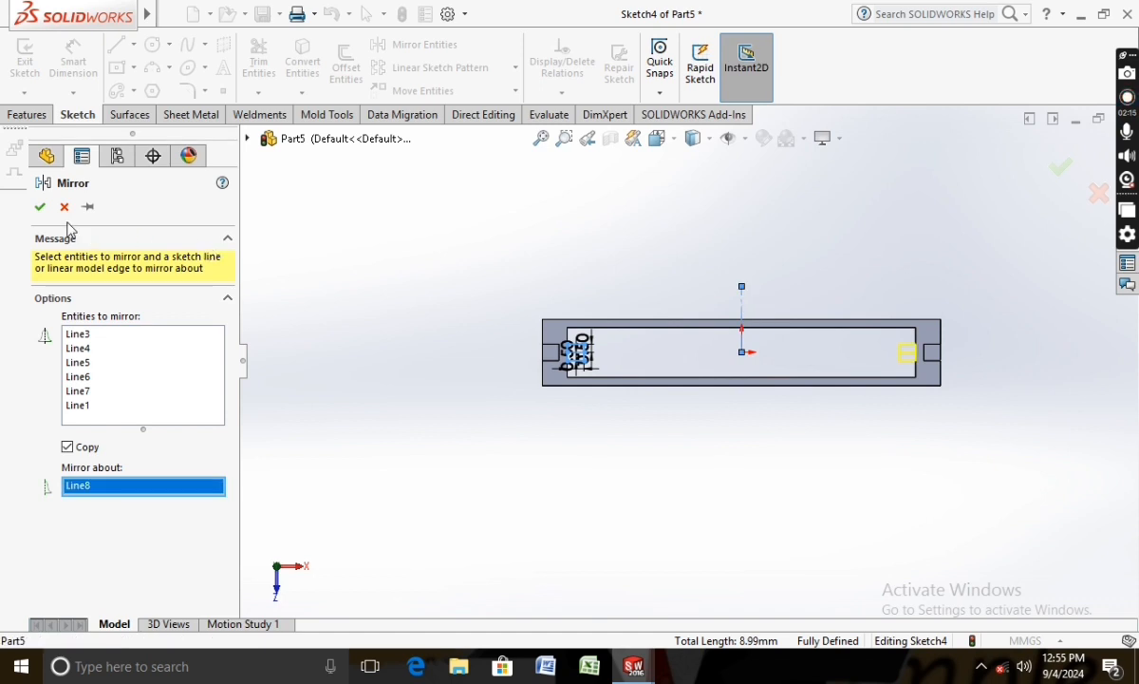
{"action": "left_click", "coordinate": [40, 208]}
Step: Extrude both small rectangles as a blind, merged boss 3 mm deep, with the direction reversed into the bar
{"action": "left_click", "coordinate": [27, 115]}
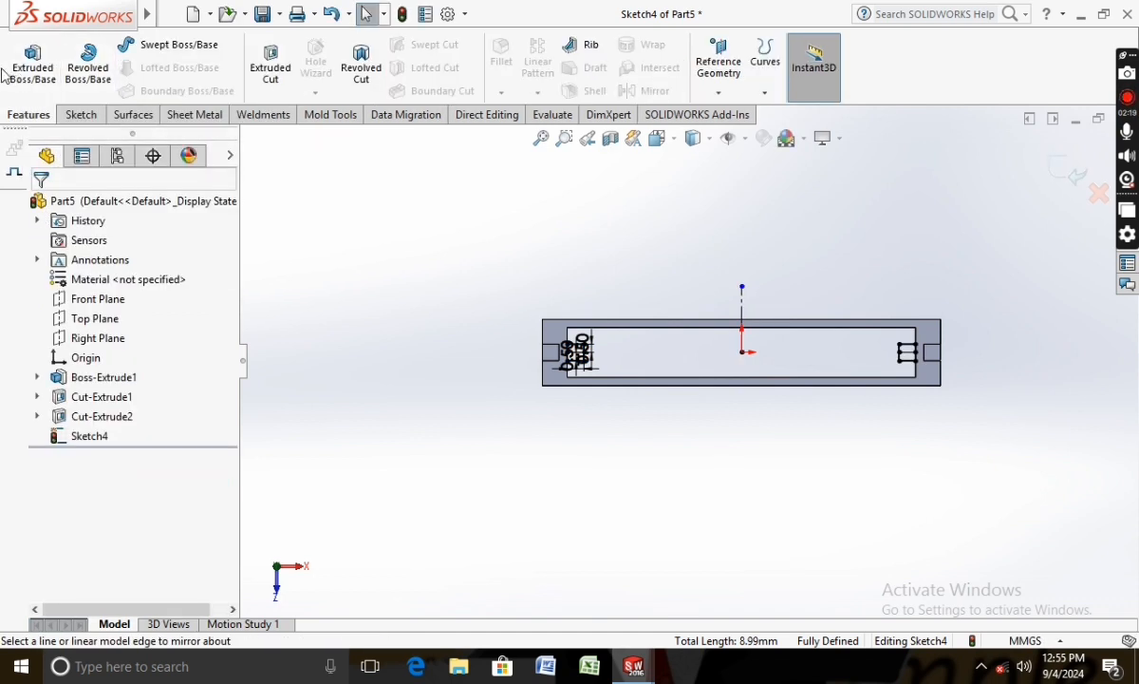
{"action": "left_click", "coordinate": [32, 64]}
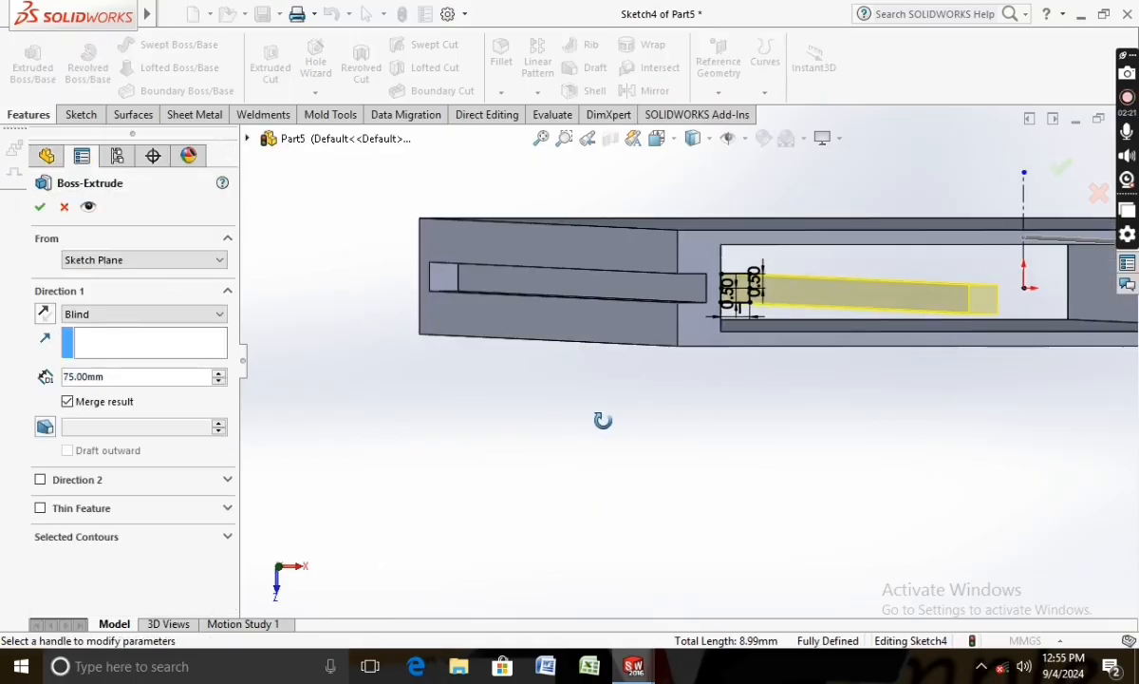
{"action": "left_click", "coordinate": [45, 314]}
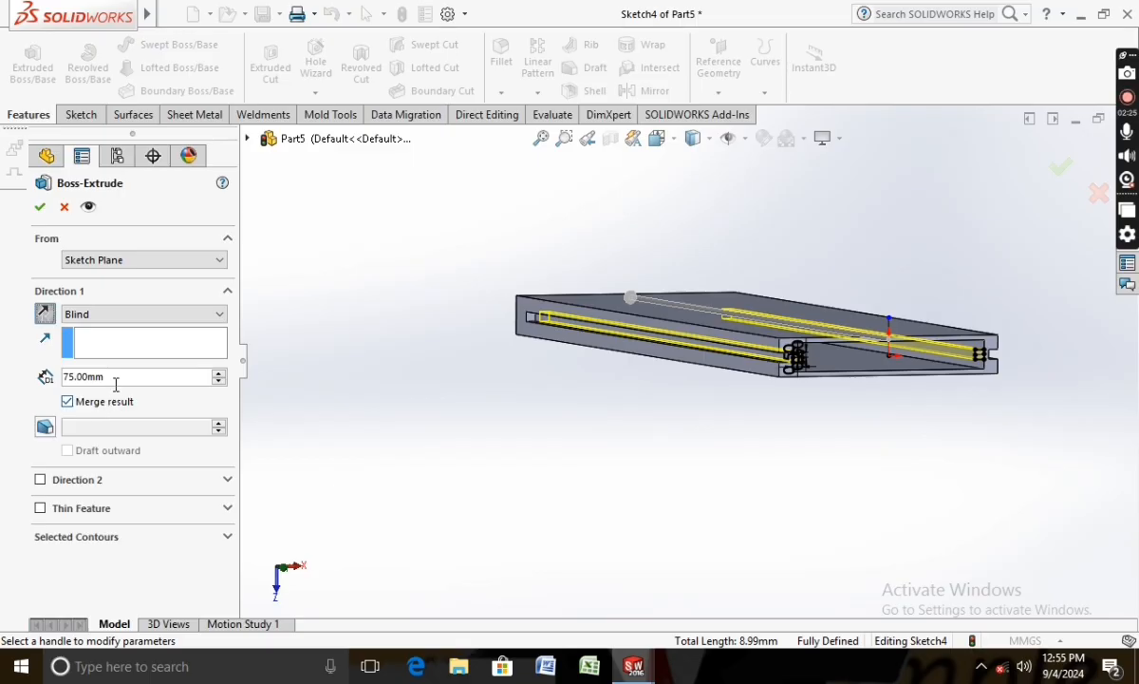
{"action": "type", "text": "3"}
{"action": "key", "text": "Return"}
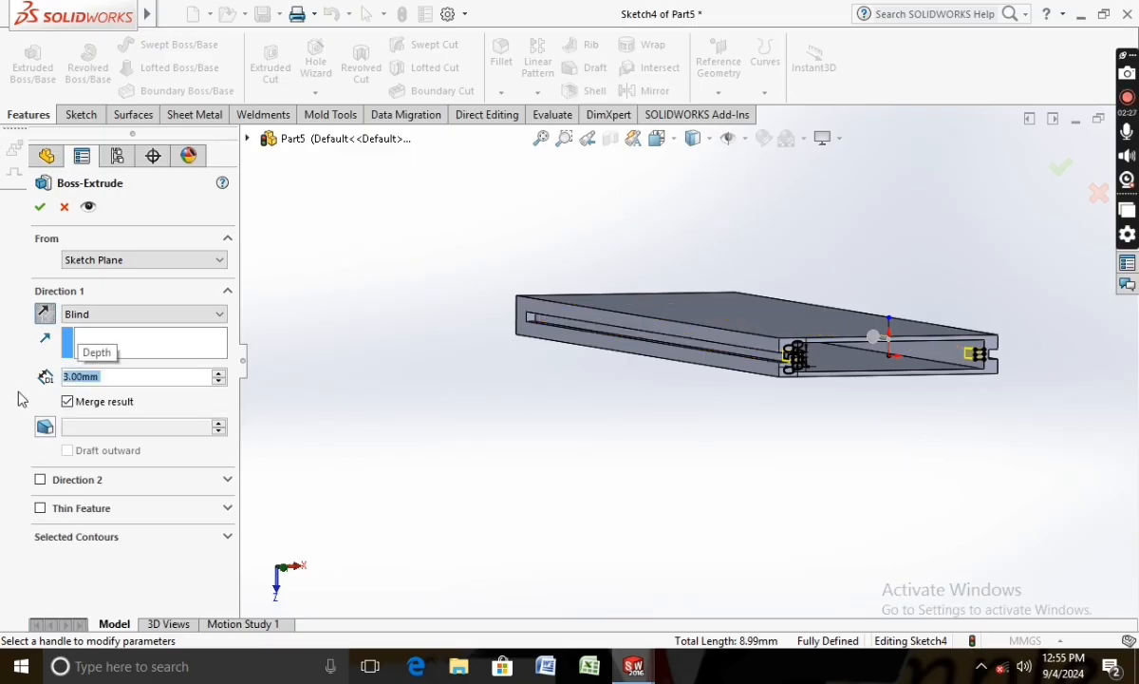
{"action": "left_click", "coordinate": [39, 207]}
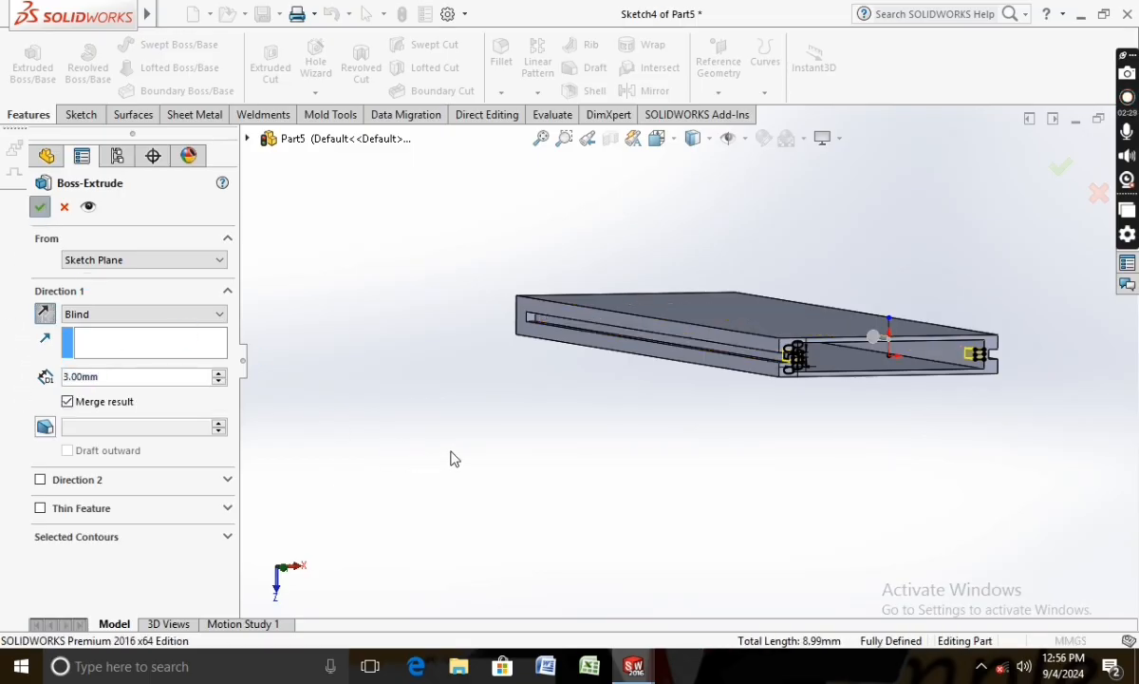
Step: Save the finished bar part
{"action": "middle_click_drag", "start_coordinate": [668, 470], "coordinate": [657, 423]}
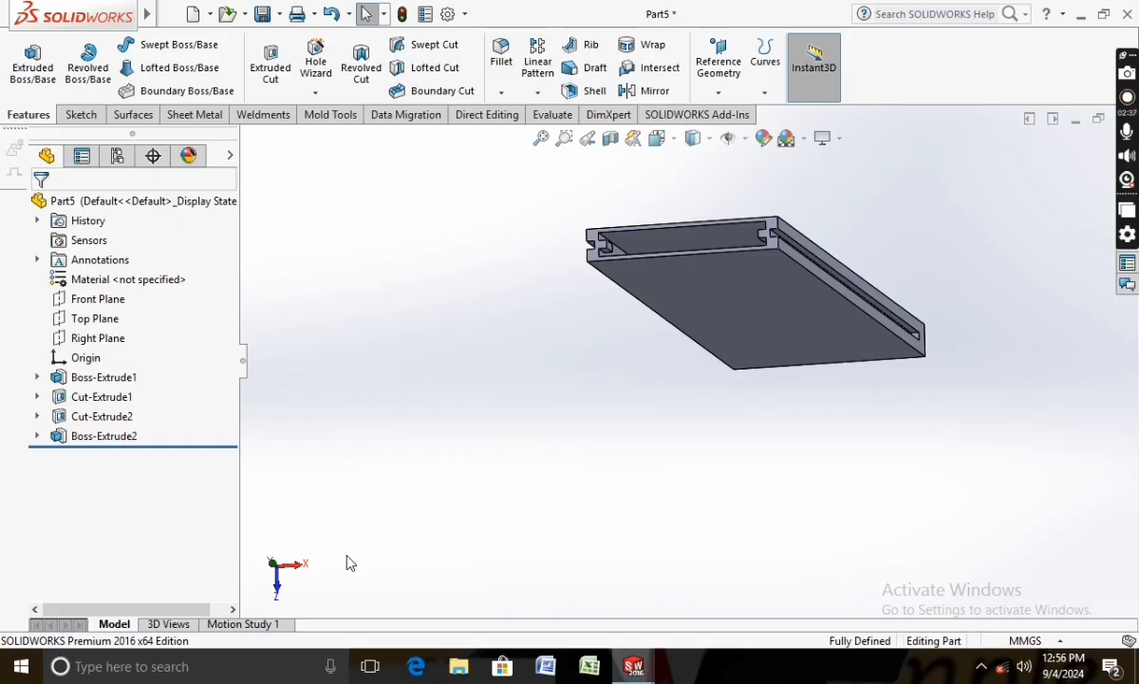
{"action": "left_click", "coordinate": [272, 15]}
{"action": "left_click", "coordinate": [692, 495]}
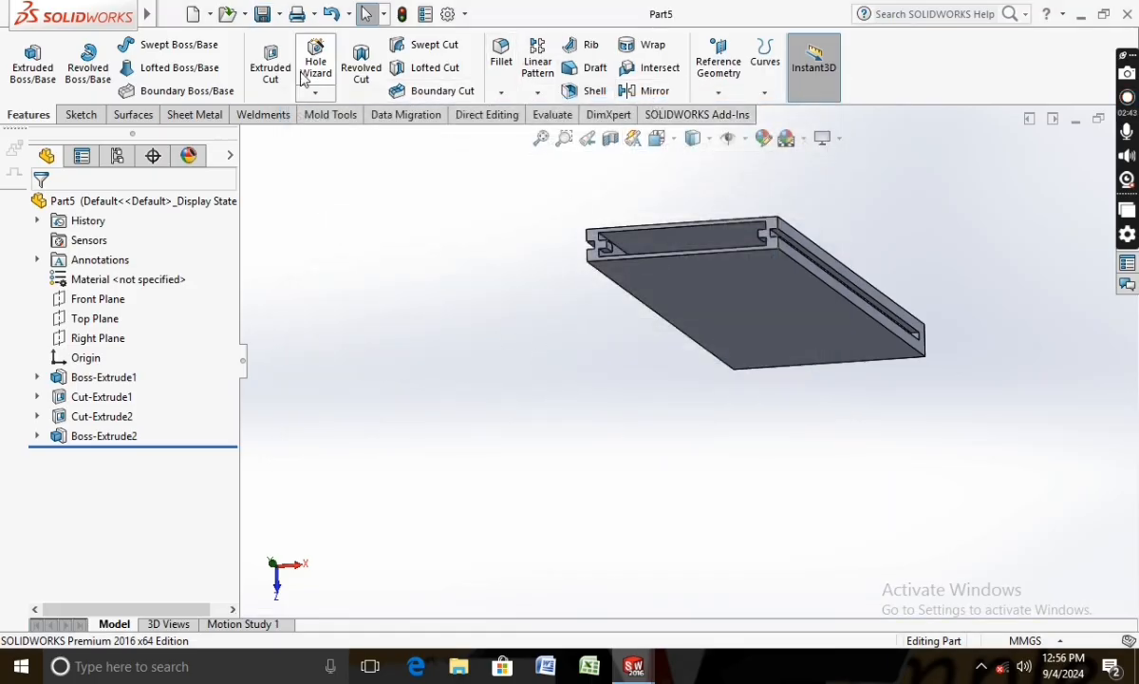
Step: Assign the steel material AISI 1020 to the part
{"action": "right_click", "coordinate": [138, 280]}
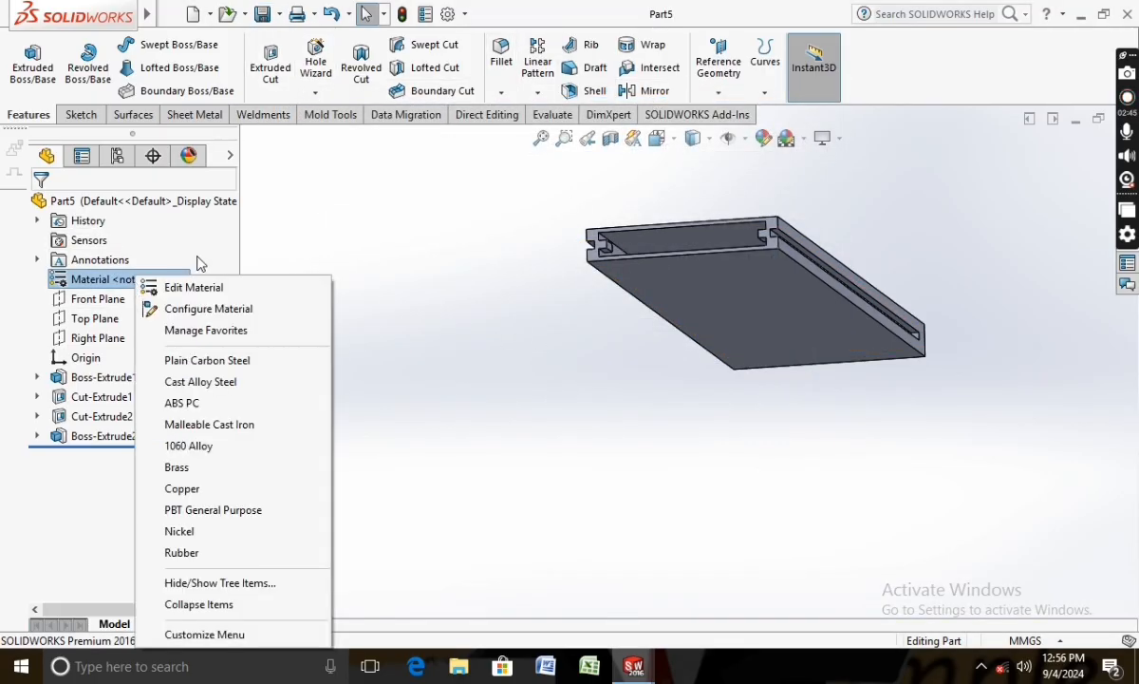
{"action": "left_click", "coordinate": [180, 287]}
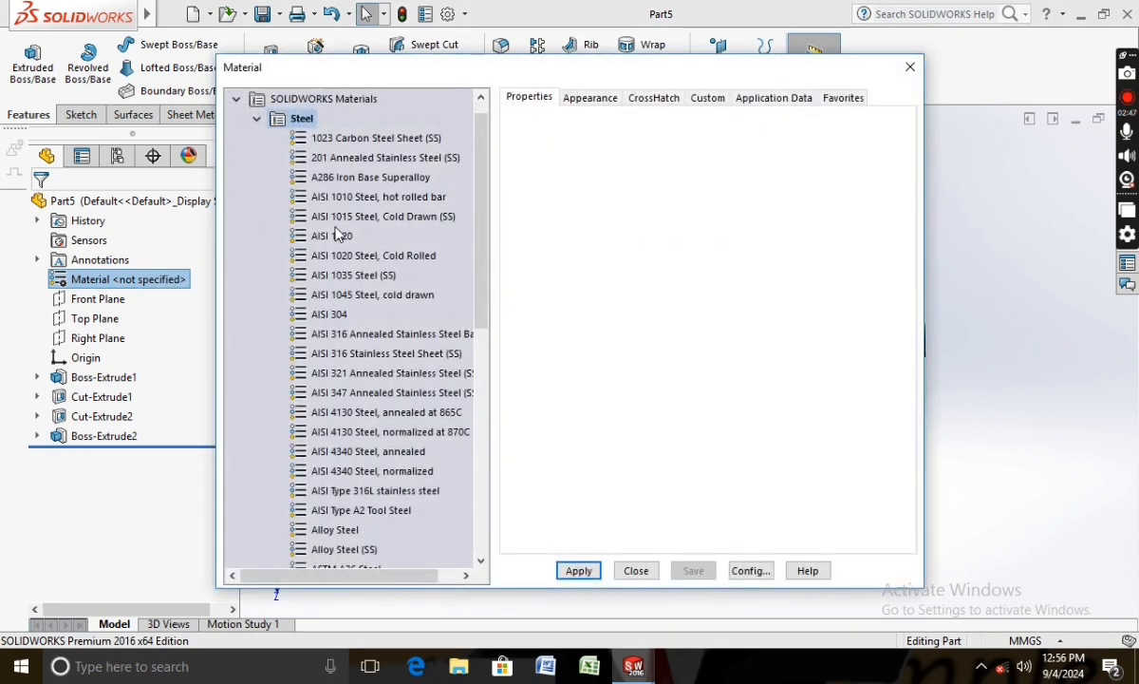
{"action": "left_click", "coordinate": [338, 236]}
{"action": "left_click", "coordinate": [589, 99]}
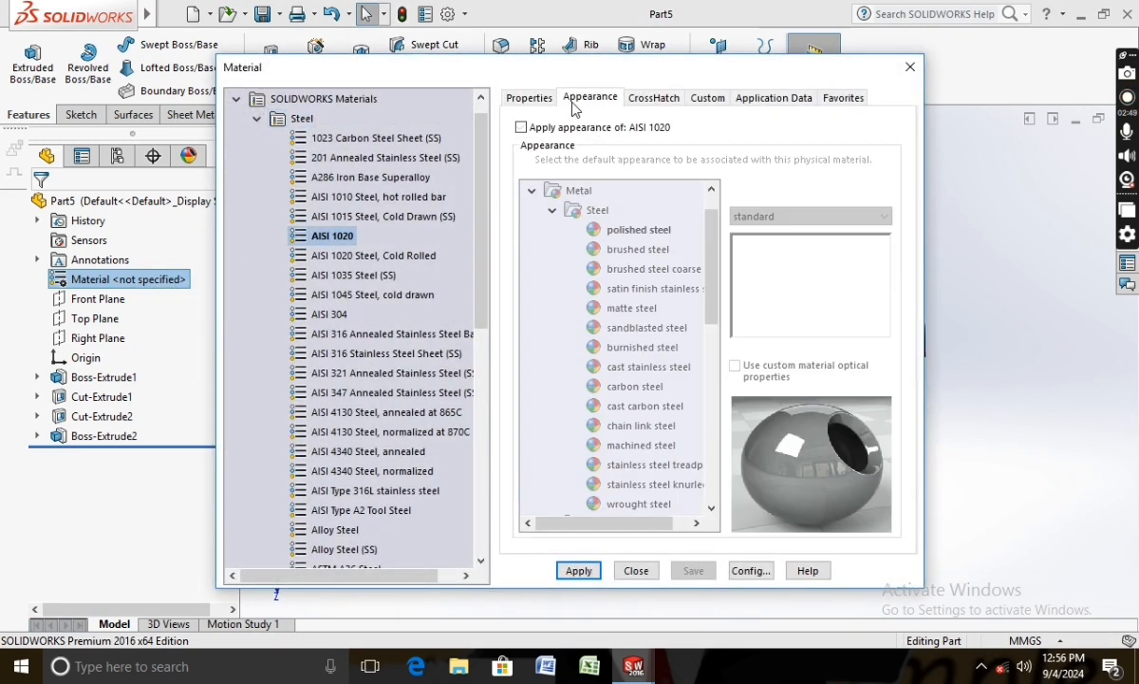
{"action": "left_click", "coordinate": [578, 571]}
{"action": "left_click", "coordinate": [636, 571]}
Step: Apply the Plain White scene and set the whole part's appearance color to white
{"action": "left_click", "coordinate": [786, 138]}
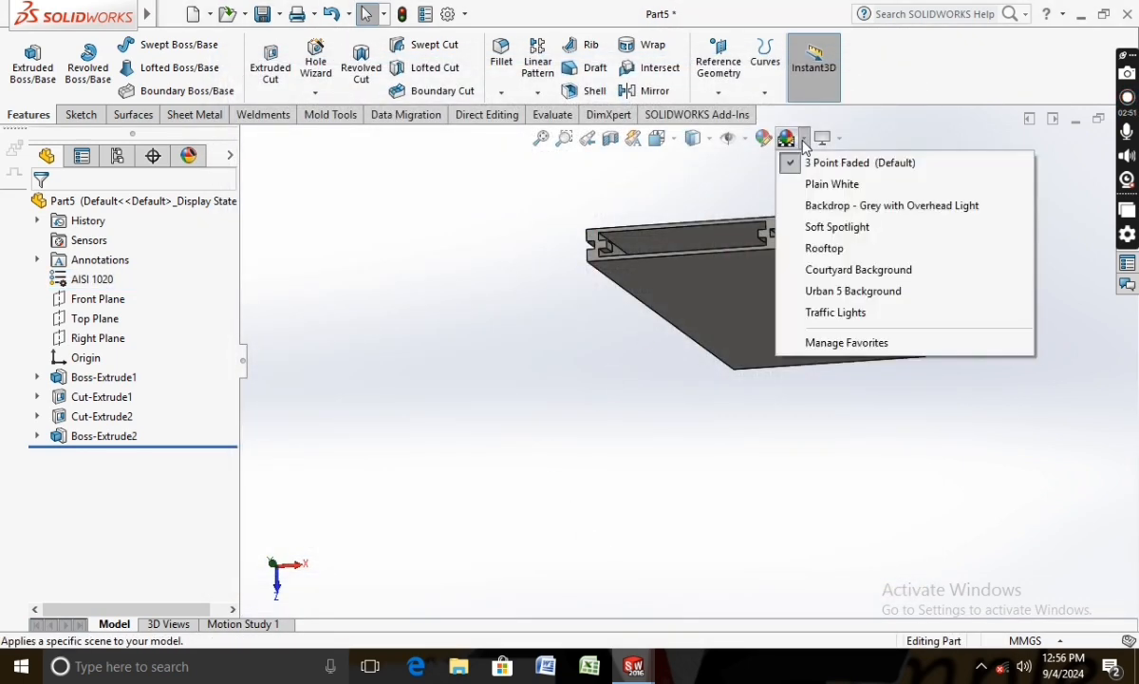
{"action": "left_click", "coordinate": [819, 184]}
{"action": "left_click", "coordinate": [765, 139]}
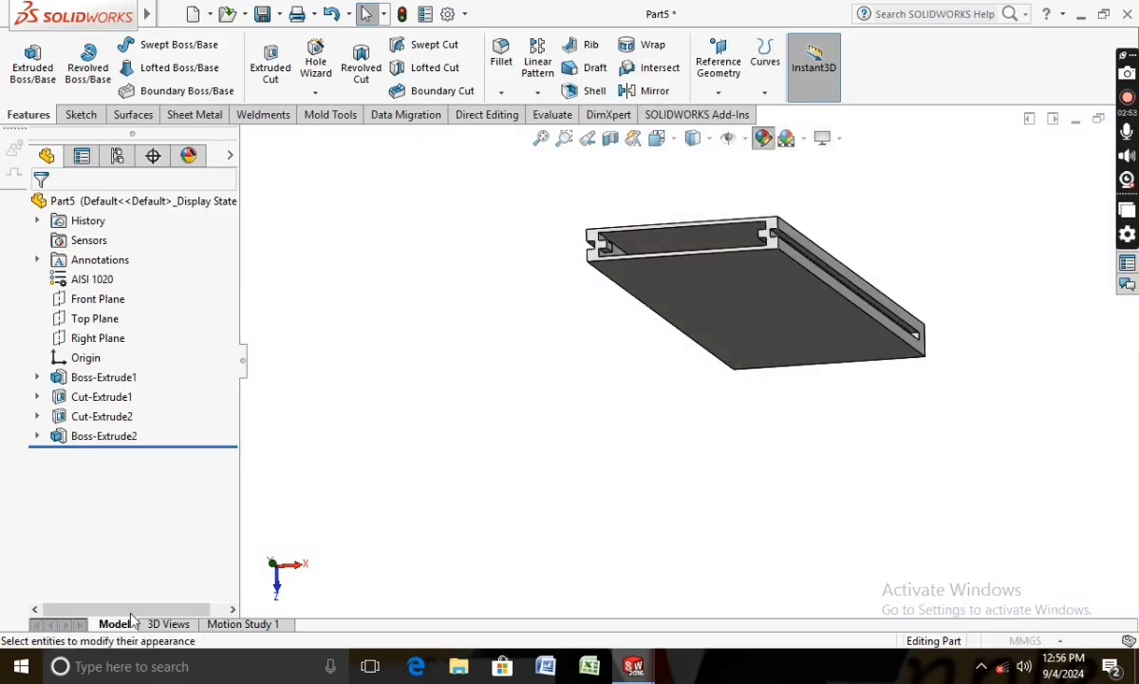
{"action": "left_click", "coordinate": [172, 579]}
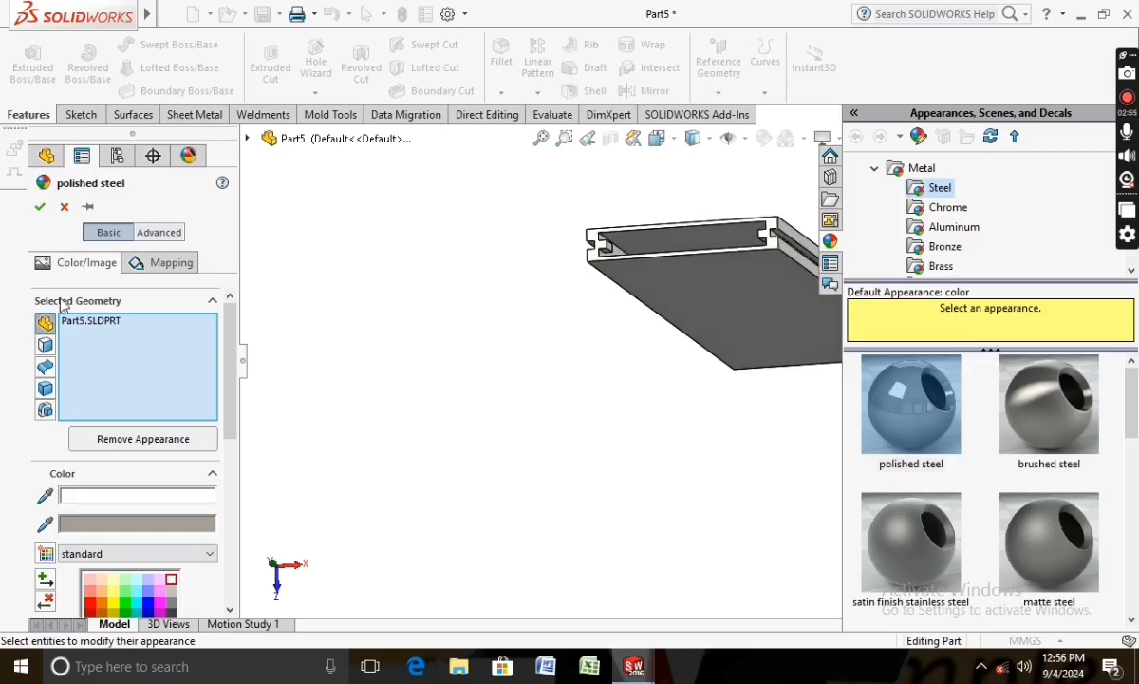
{"action": "left_click", "coordinate": [40, 208]}
{"action": "middle_click_drag", "start_coordinate": [386, 412], "coordinate": [422, 397]}
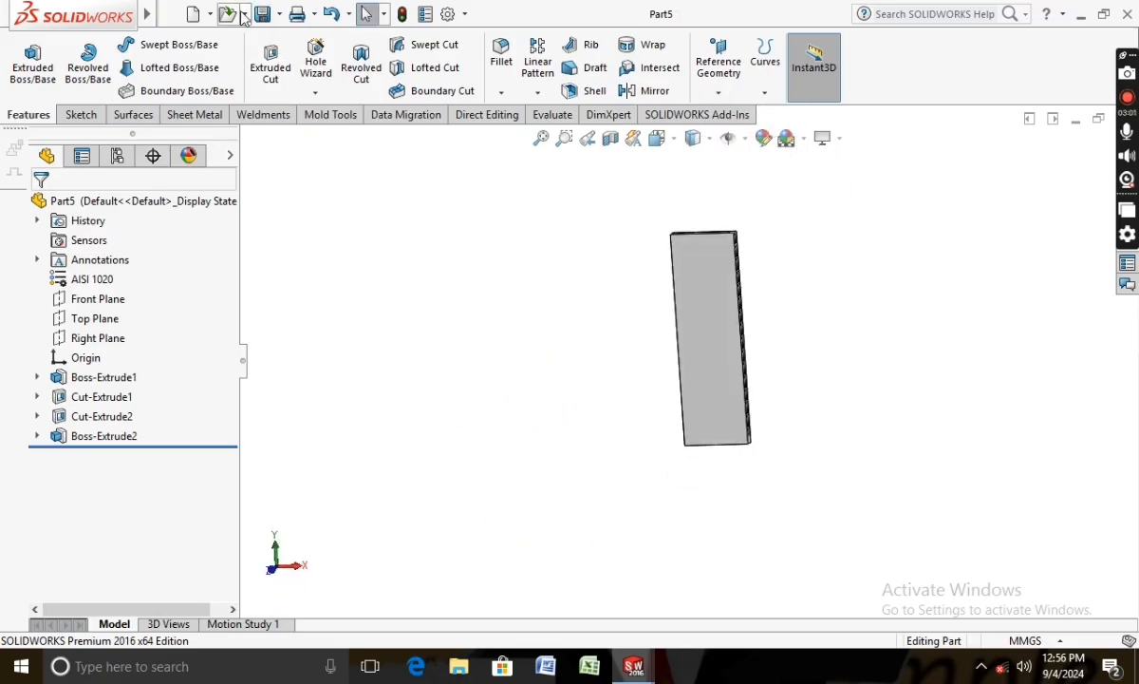
Step: Create a new part document and start a sketch on the Front Plane, viewed normal to it
{"action": "left_click", "coordinate": [193, 14]}
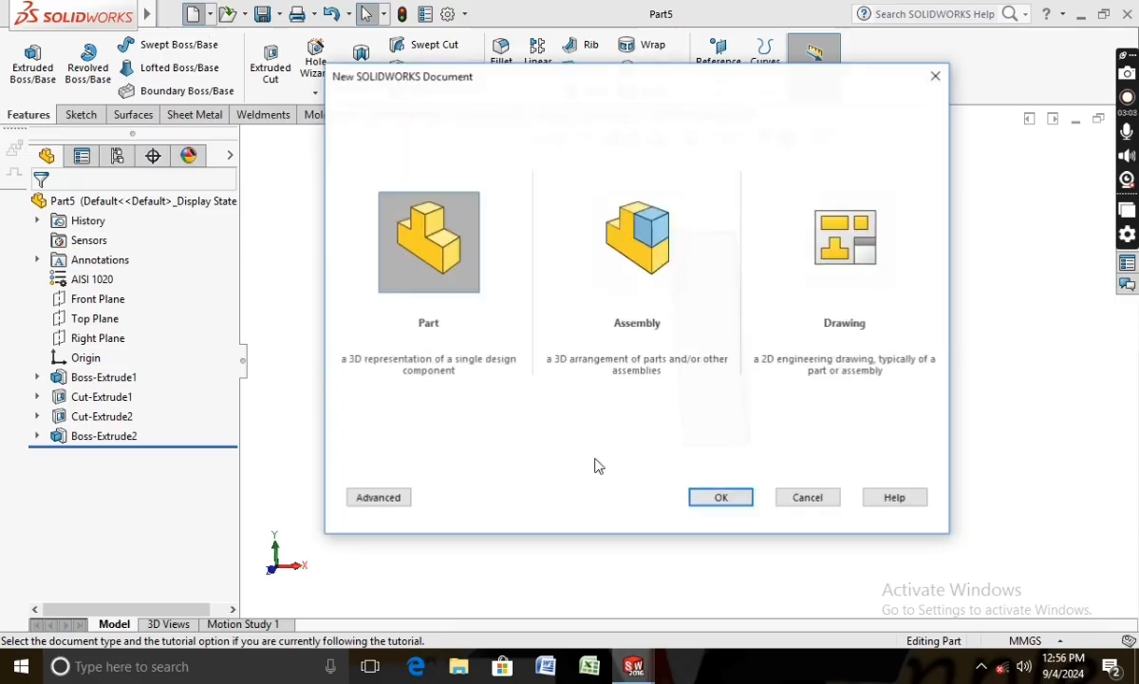
{"action": "left_click", "coordinate": [719, 499]}
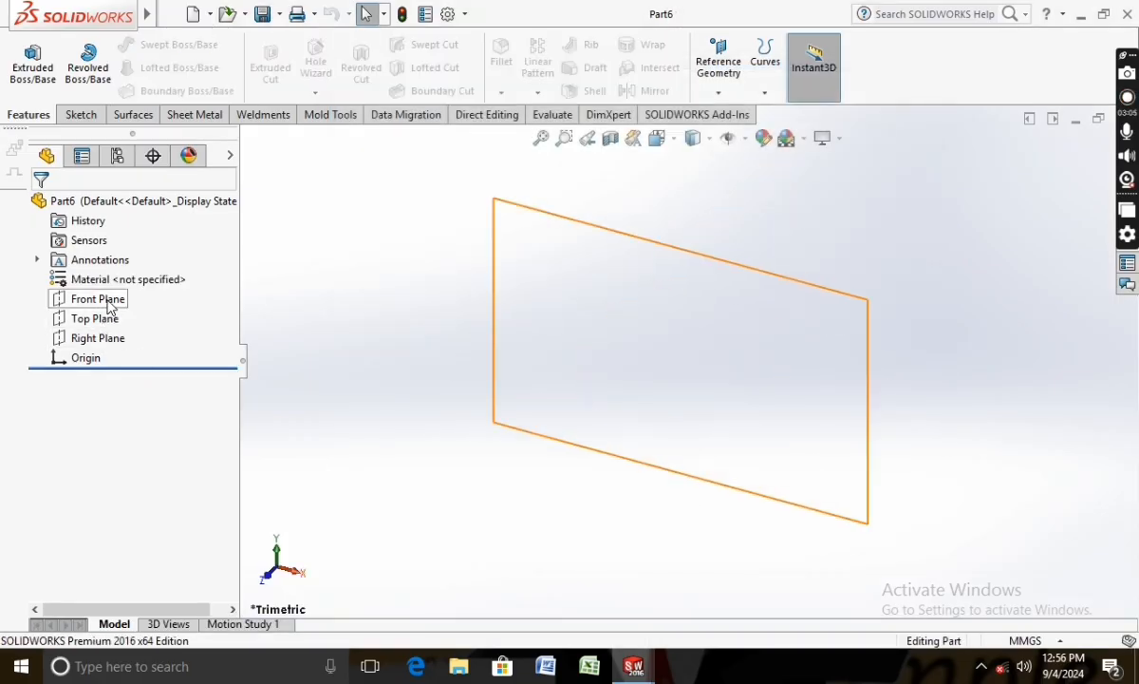
{"action": "right_click", "coordinate": [109, 305]}
{"action": "left_click", "coordinate": [186, 281]}
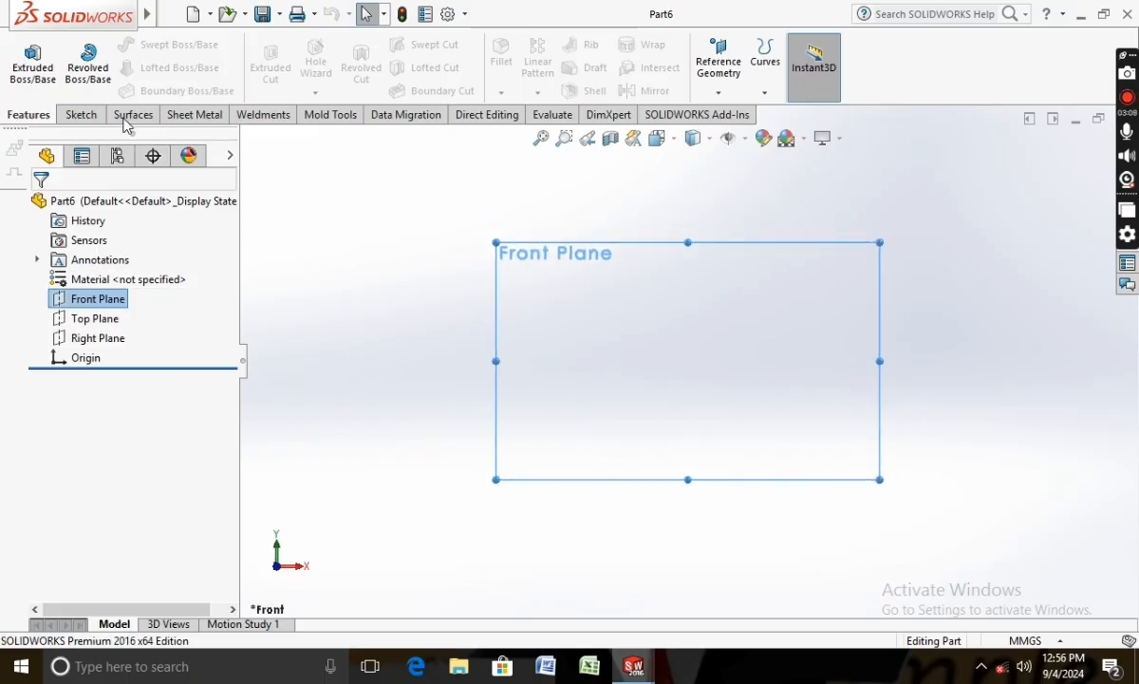
{"action": "left_click", "coordinate": [78, 116]}
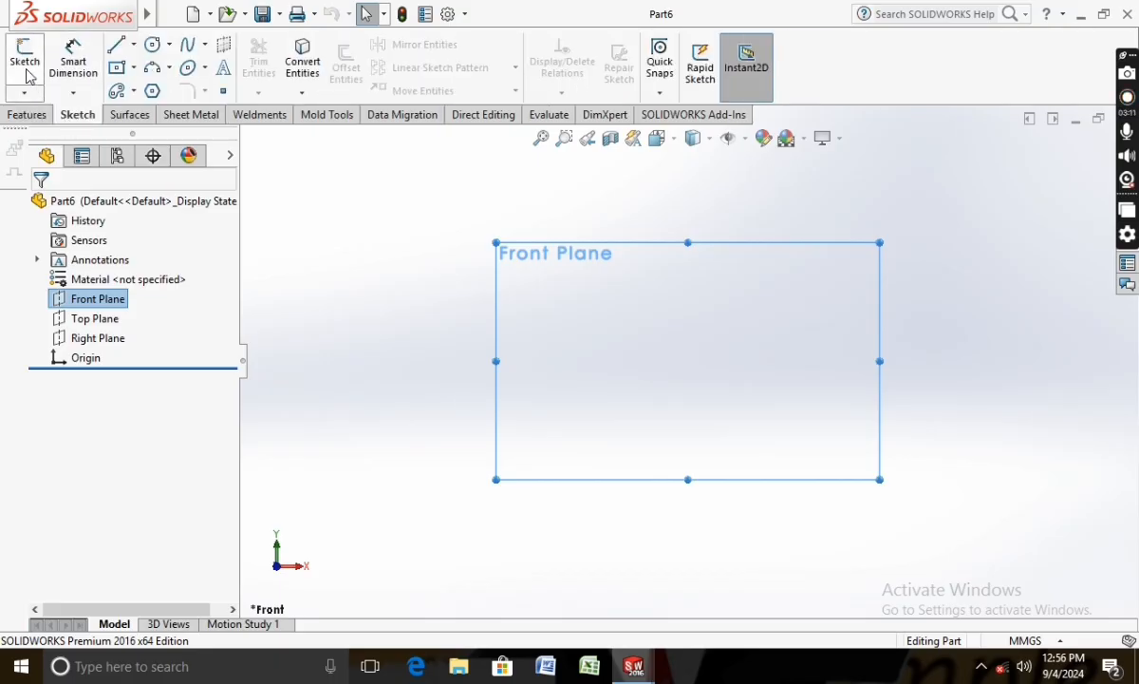
{"action": "left_click", "coordinate": [25, 65]}
Step: Sketch a closed upright rectangle about 58 mm wide, with a midpoint line as its base centred on the origin
{"action": "left_click", "coordinate": [118, 43]}
{"action": "left_click", "coordinate": [134, 44]}
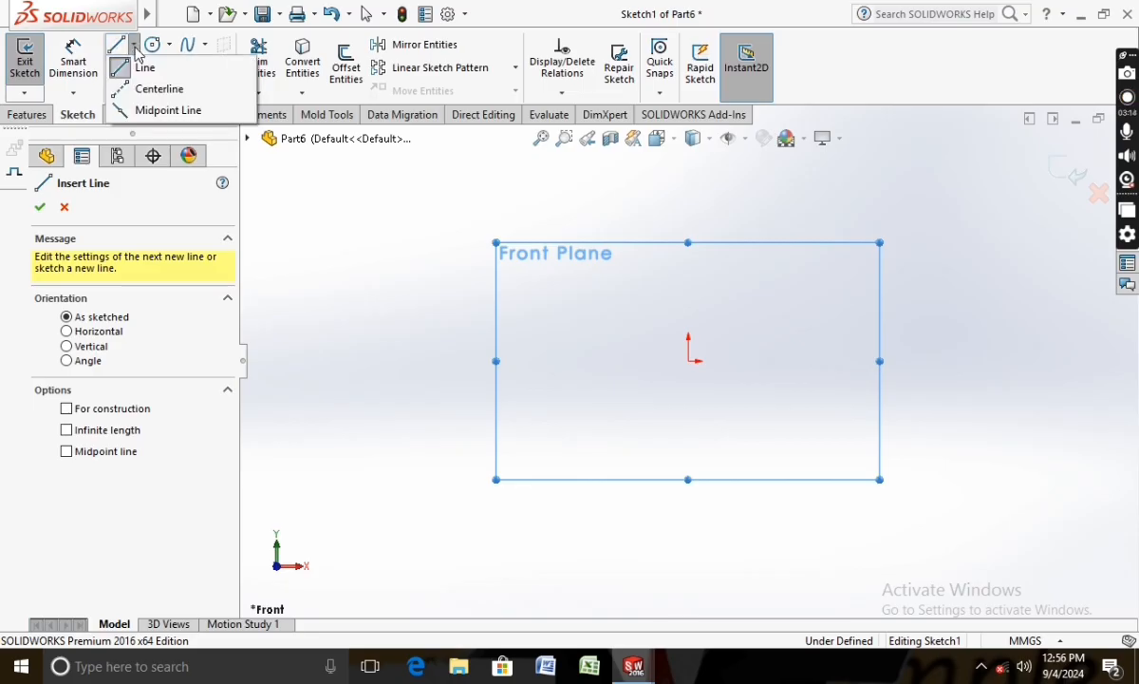
{"action": "left_click", "coordinate": [152, 107]}
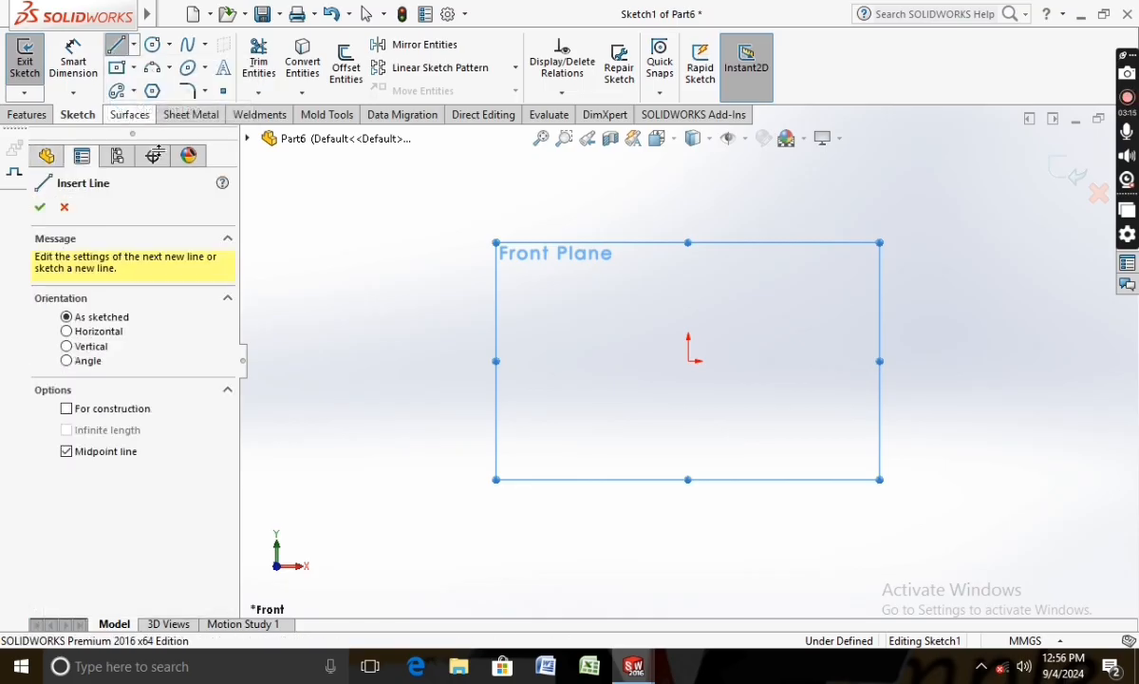
{"action": "left_click", "coordinate": [689, 360]}
{"action": "left_click", "coordinate": [750, 361]}
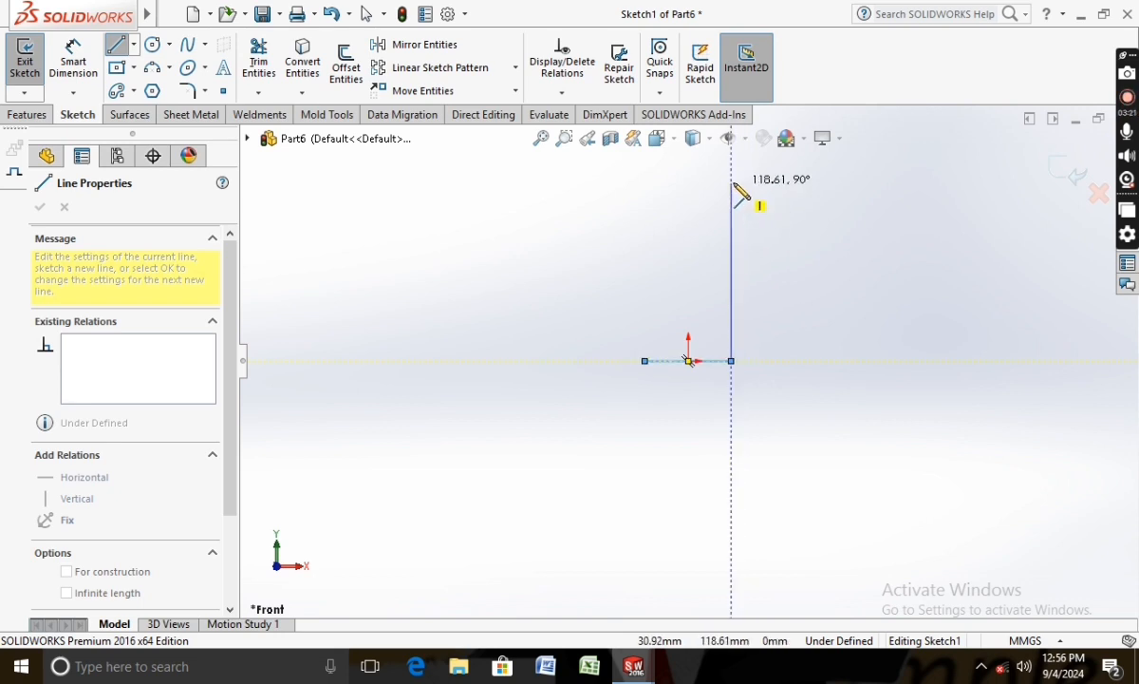
{"action": "left_click", "coordinate": [731, 176]}
{"action": "left_click", "coordinate": [646, 175]}
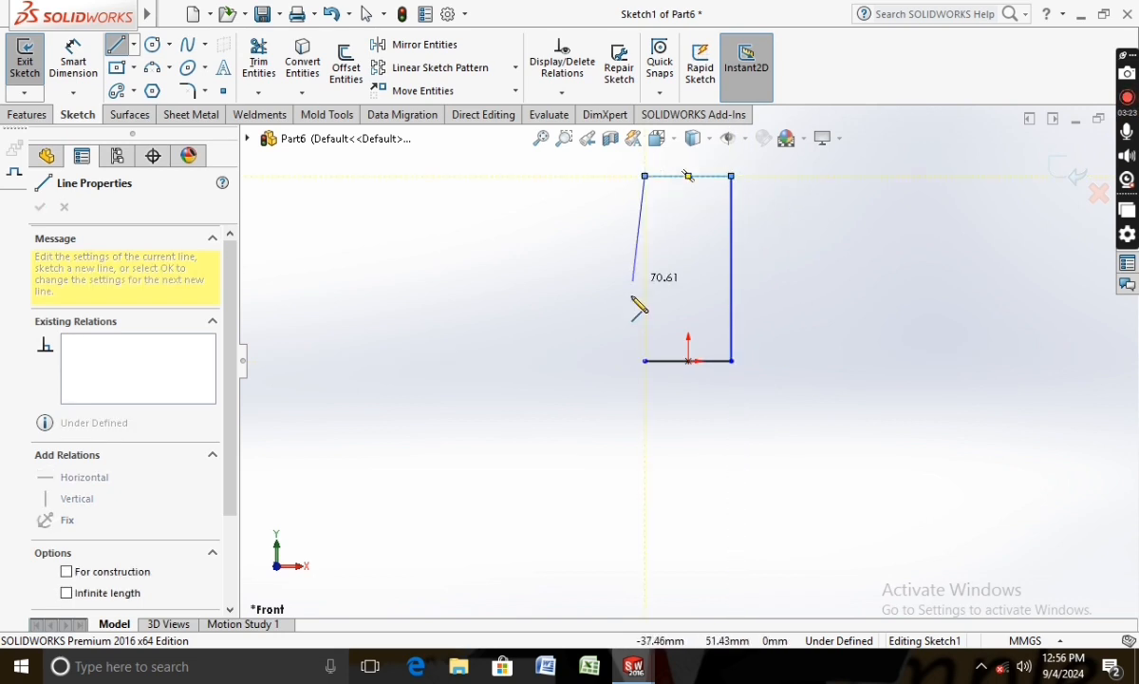
{"action": "left_click", "coordinate": [646, 361]}
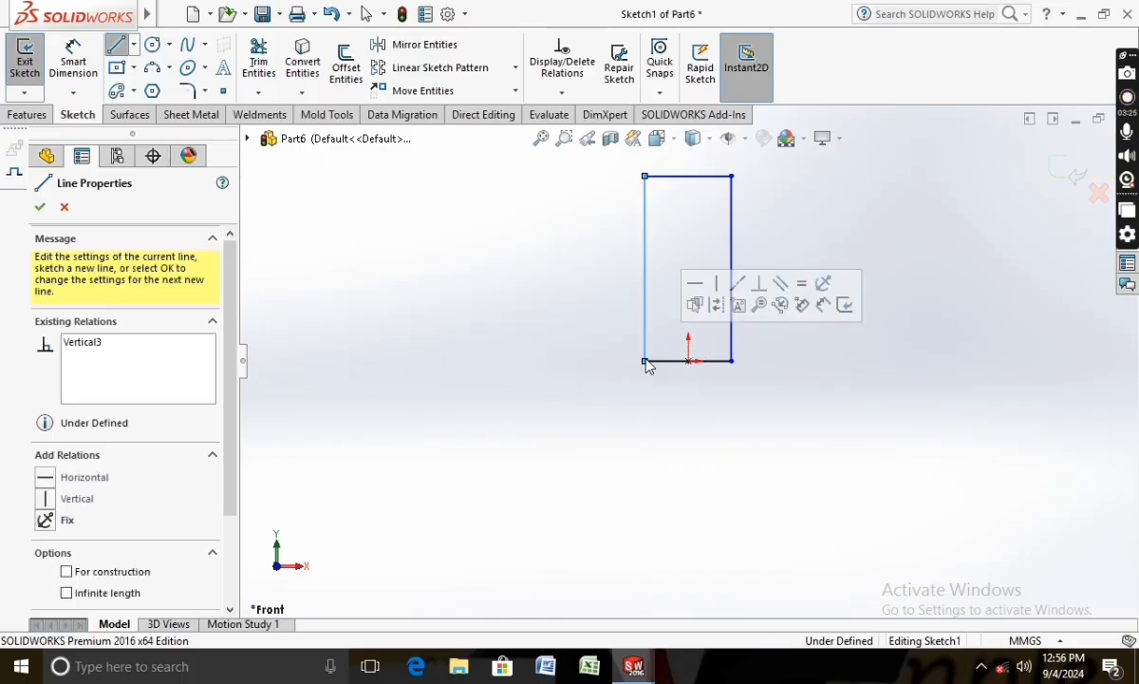
Step: Dimension the rectangle's base line to a width of 21 mm
{"action": "left_click", "coordinate": [86, 73]}
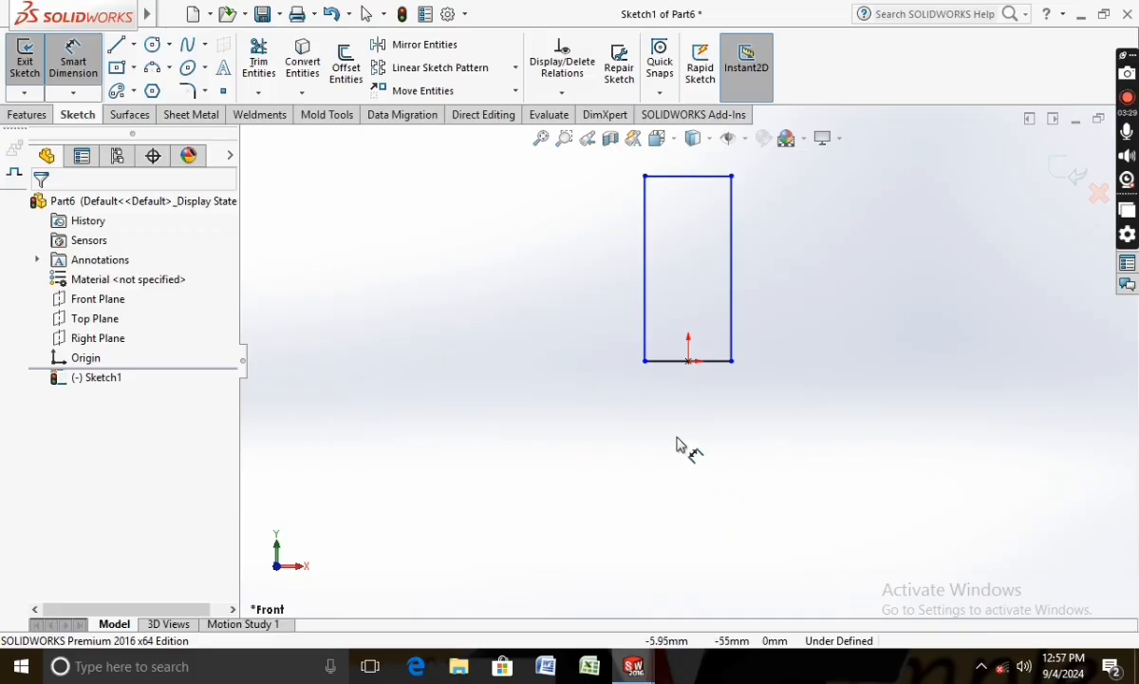
{"action": "left_click", "coordinate": [680, 365]}
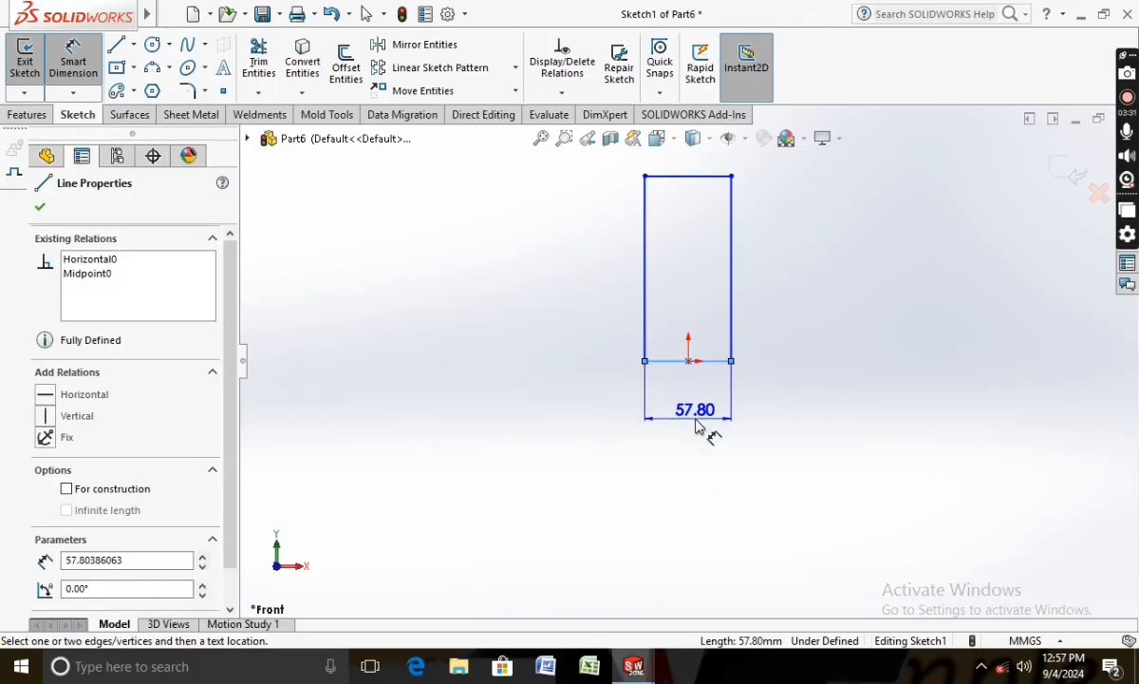
{"action": "left_click", "coordinate": [705, 427]}
{"action": "type", "text": "21"}
{"action": "key", "text": "Return"}
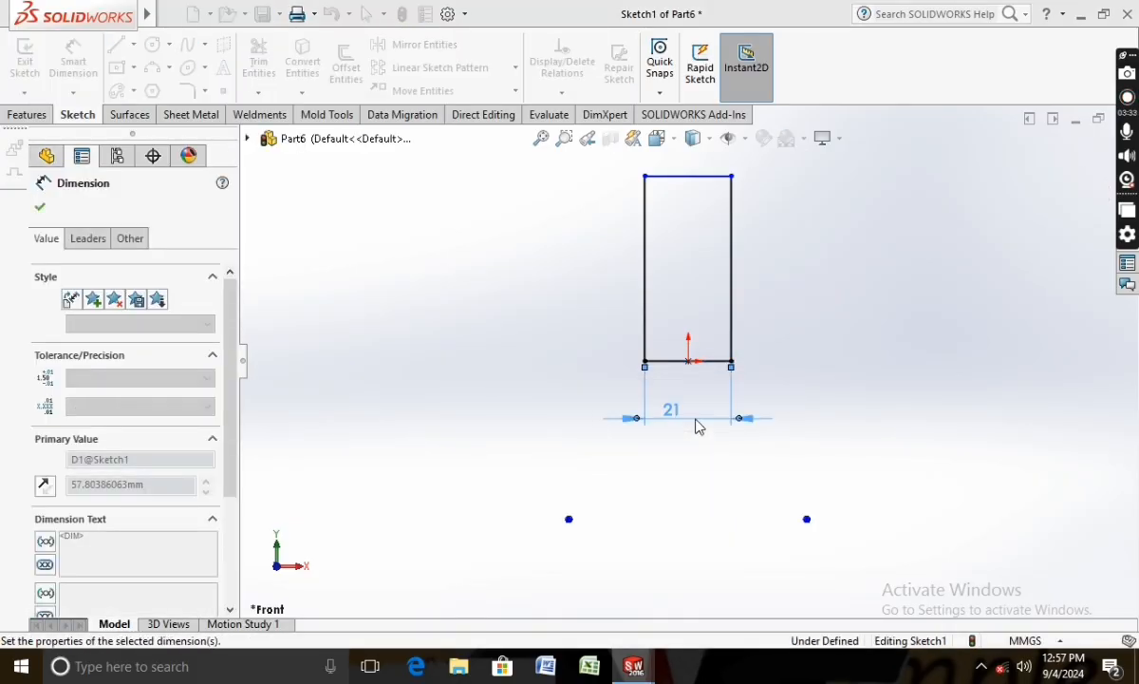
Step: Dimension the rectangle's long vertical side to 75 mm
{"action": "left_click", "coordinate": [644, 249]}
{"action": "left_click", "coordinate": [604, 249]}
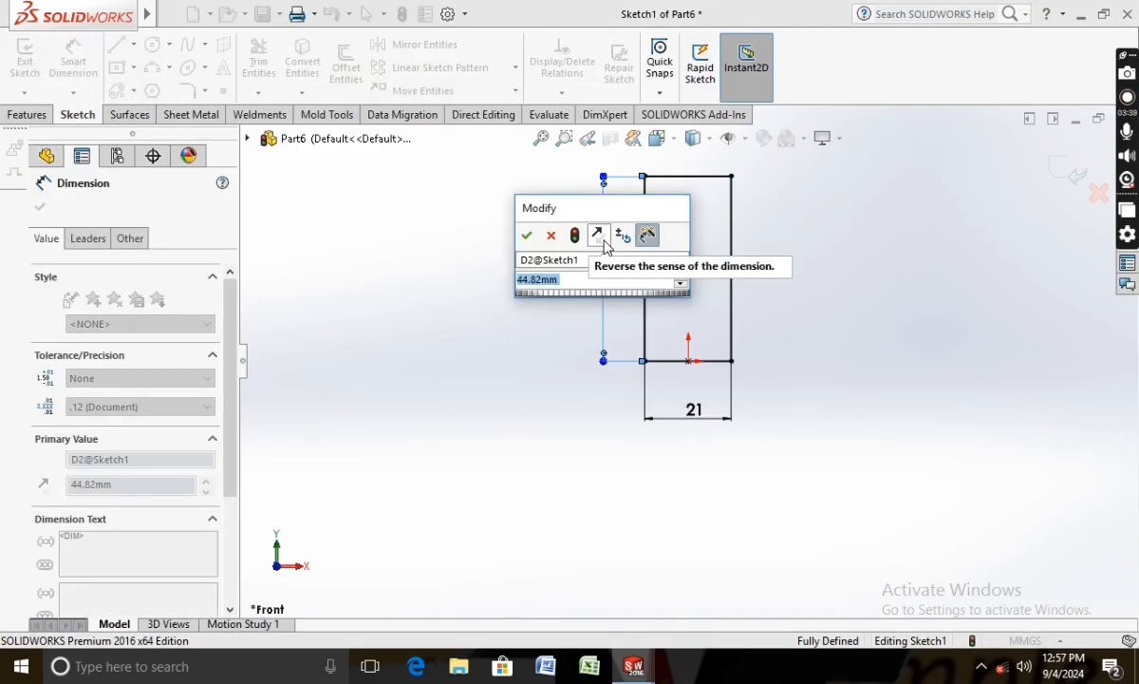
{"action": "type", "text": "70"}
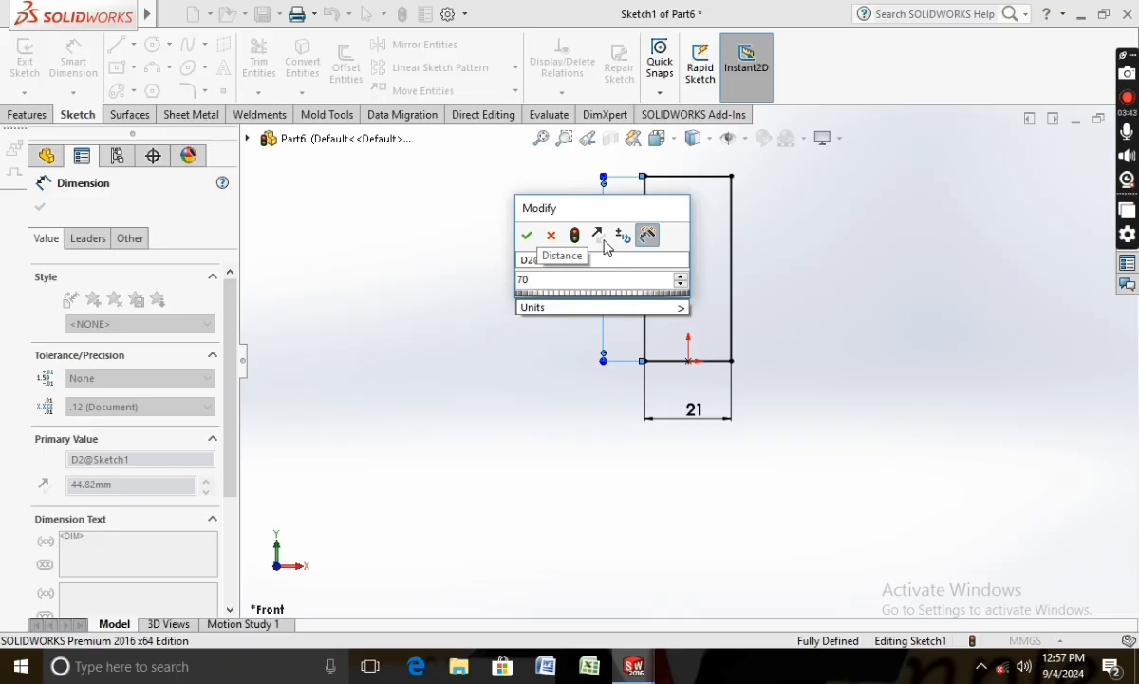
{"action": "key", "text": "BackSpace"}
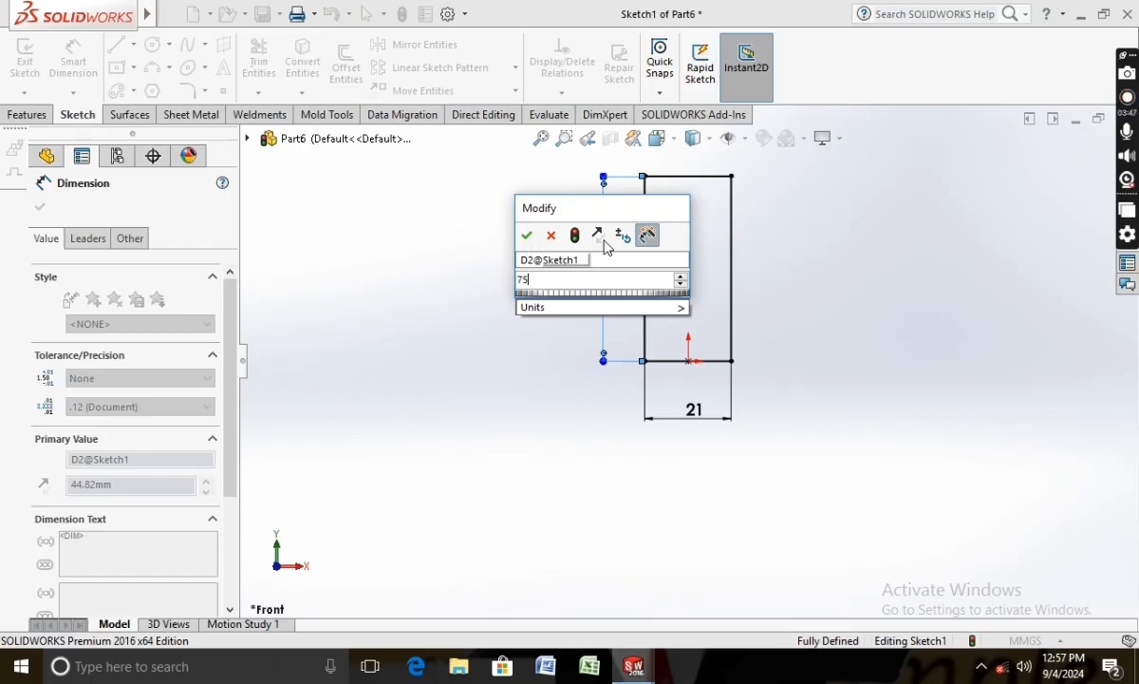
{"action": "type", "text": "5"}
{"action": "key", "text": "Return"}
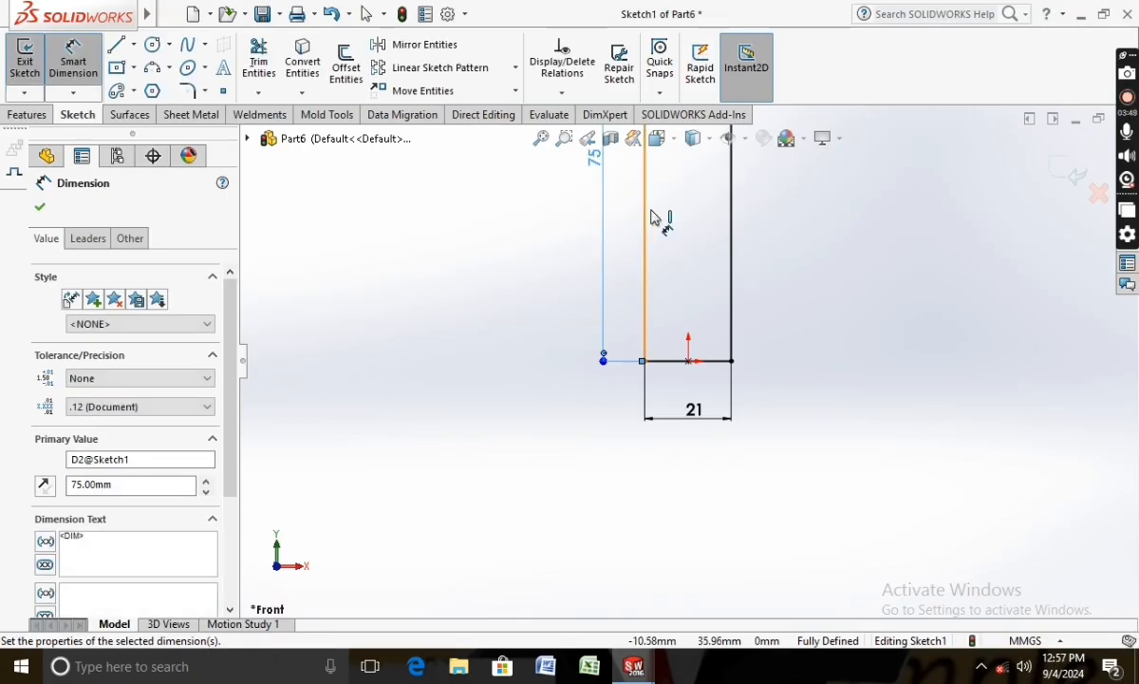
{"action": "scroll", "coordinate": [655, 237], "scroll_direction": "up", "scroll_amount": 3}
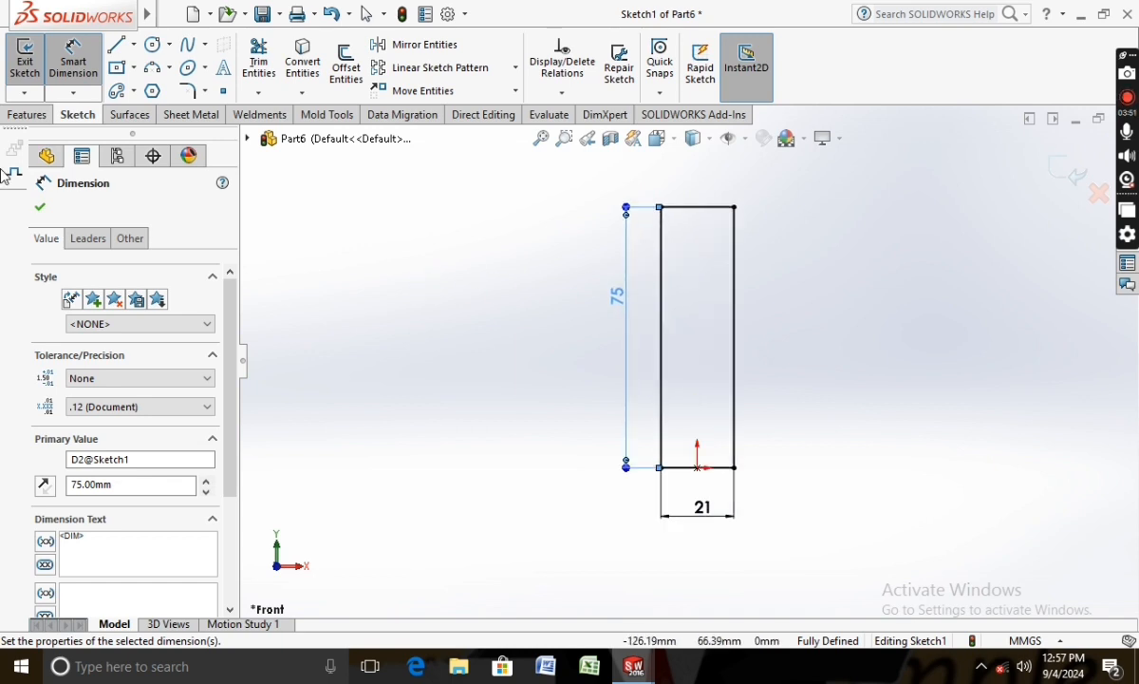
{"action": "left_click", "coordinate": [39, 214]}
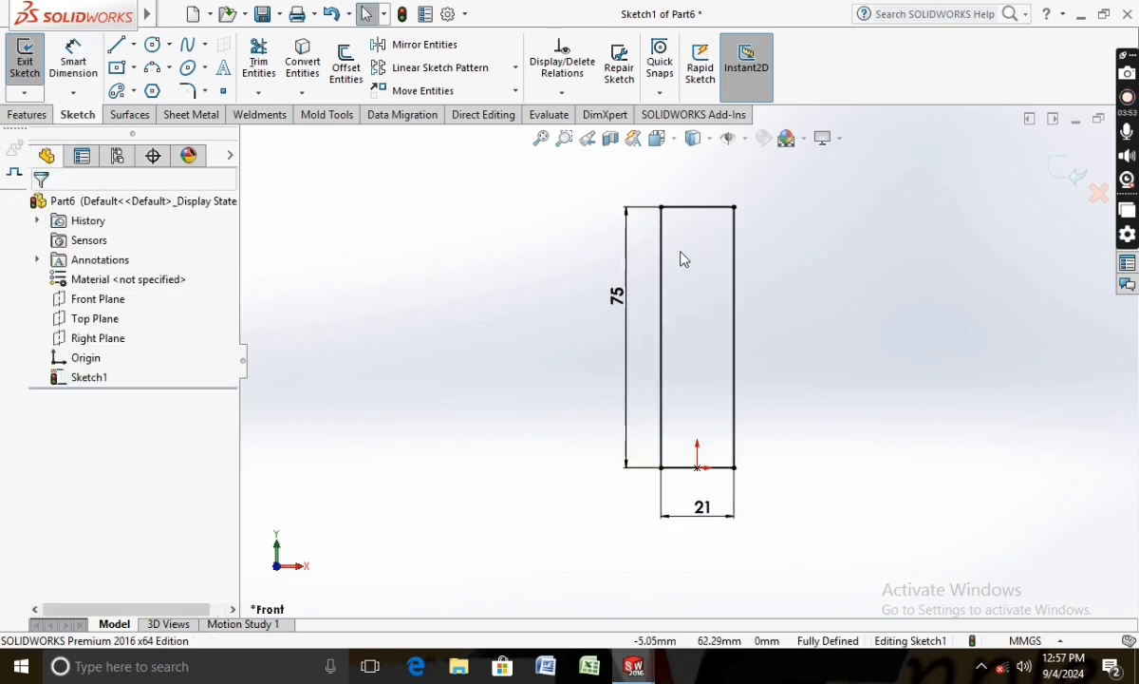
Step: Sketch a vertical line about 23 mm up from the upper edge's midpoint and join its end to both upper corners
{"action": "scroll", "coordinate": [680, 251], "scroll_direction": "up", "scroll_amount": 2}
{"action": "scroll", "coordinate": [685, 254], "scroll_direction": "down", "scroll_amount": 2}
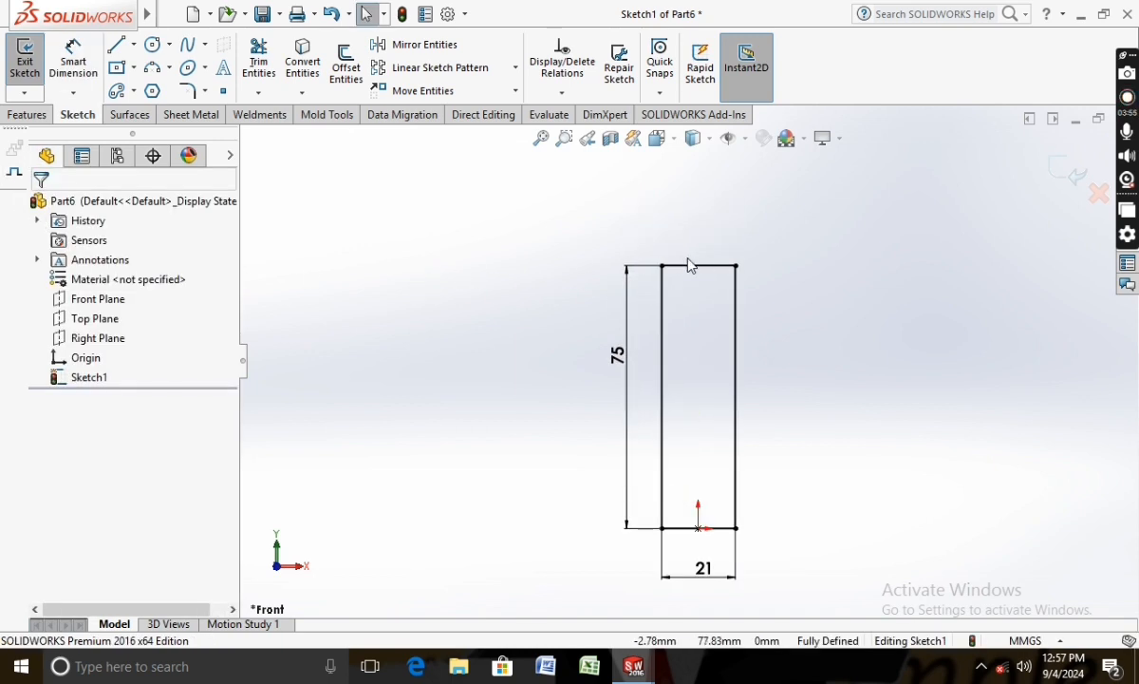
{"action": "left_click", "coordinate": [116, 45]}
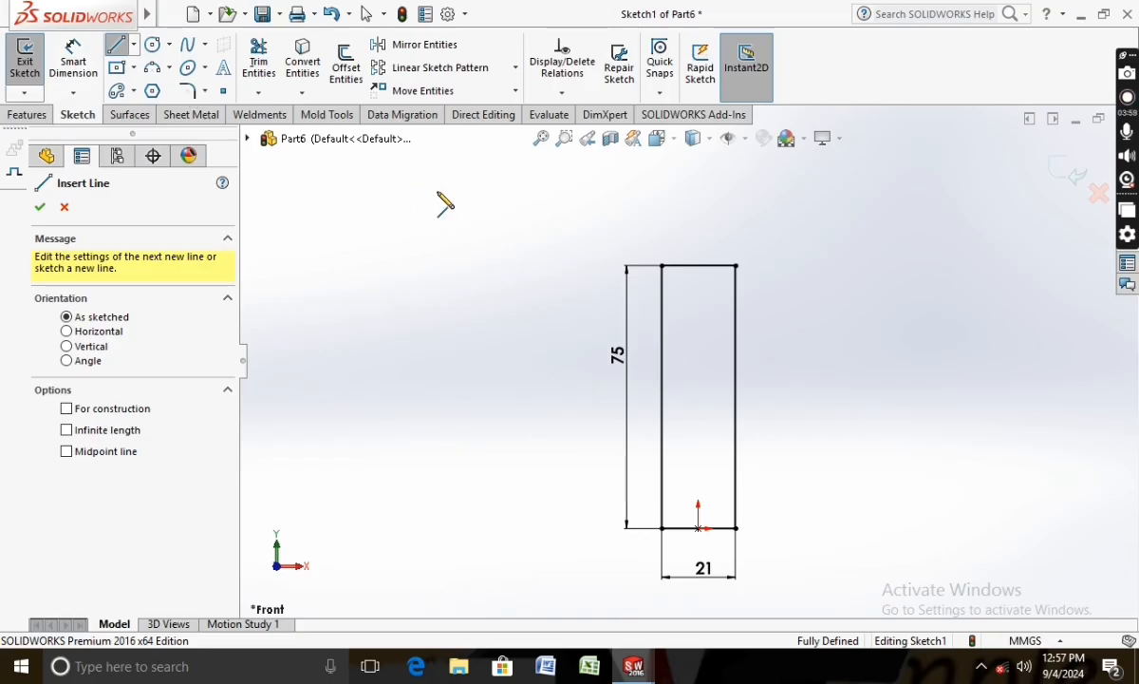
{"action": "left_click", "coordinate": [698, 266]}
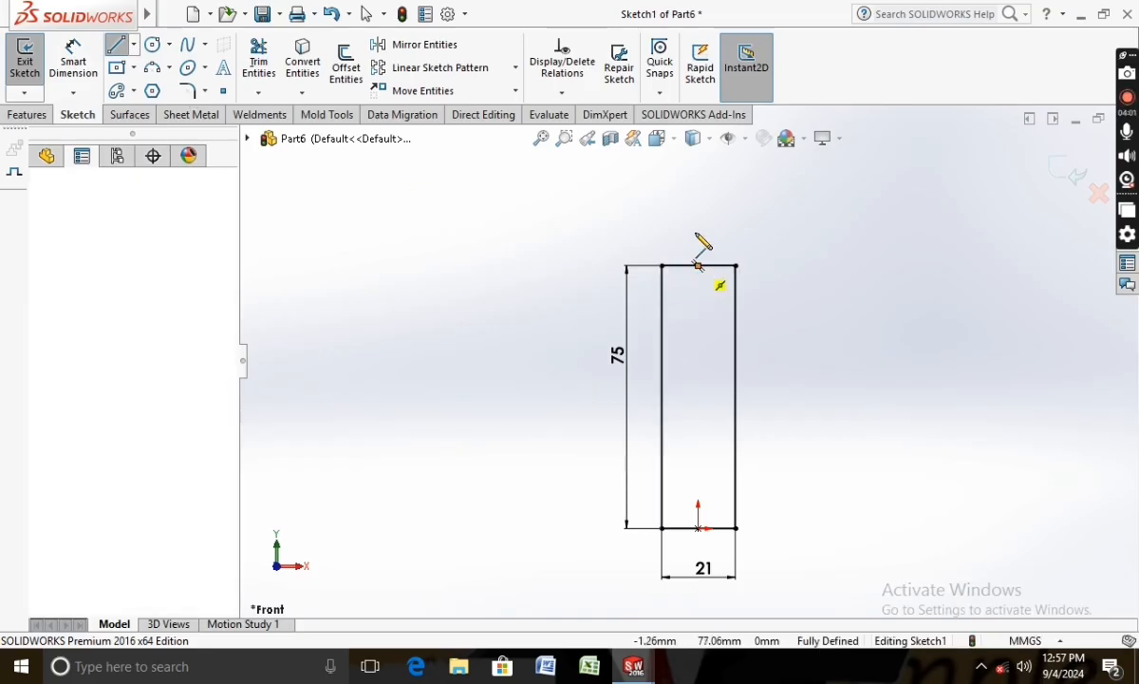
{"action": "left_click", "coordinate": [698, 185]}
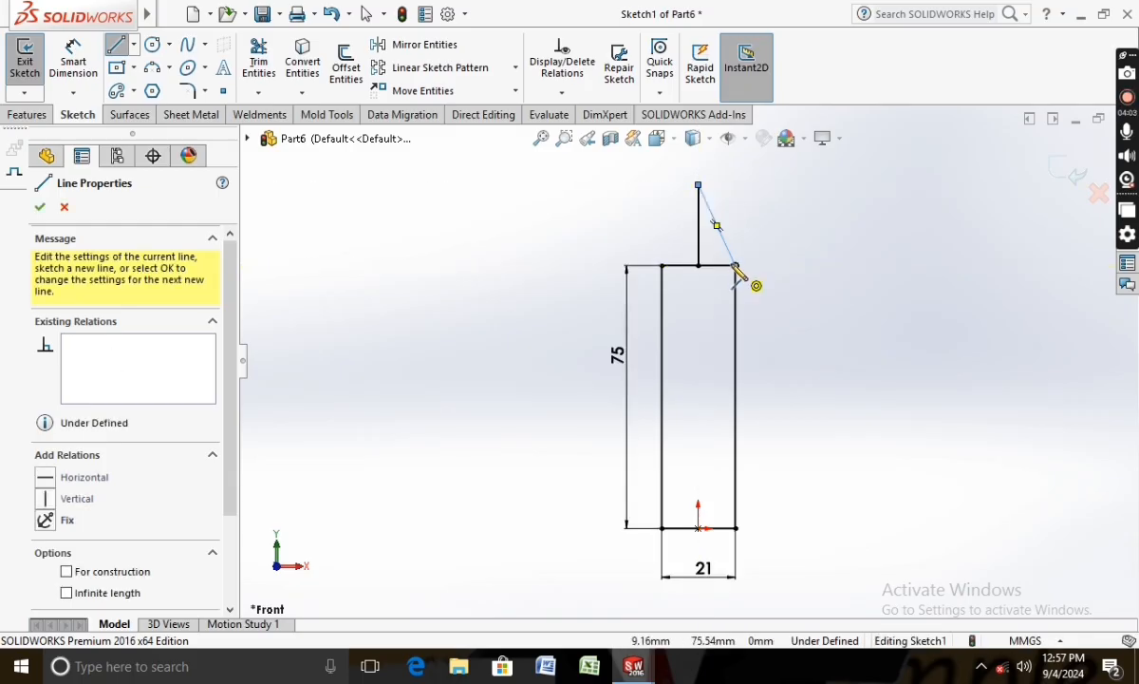
{"action": "double_click", "coordinate": [737, 266]}
{"action": "left_click", "coordinate": [115, 47]}
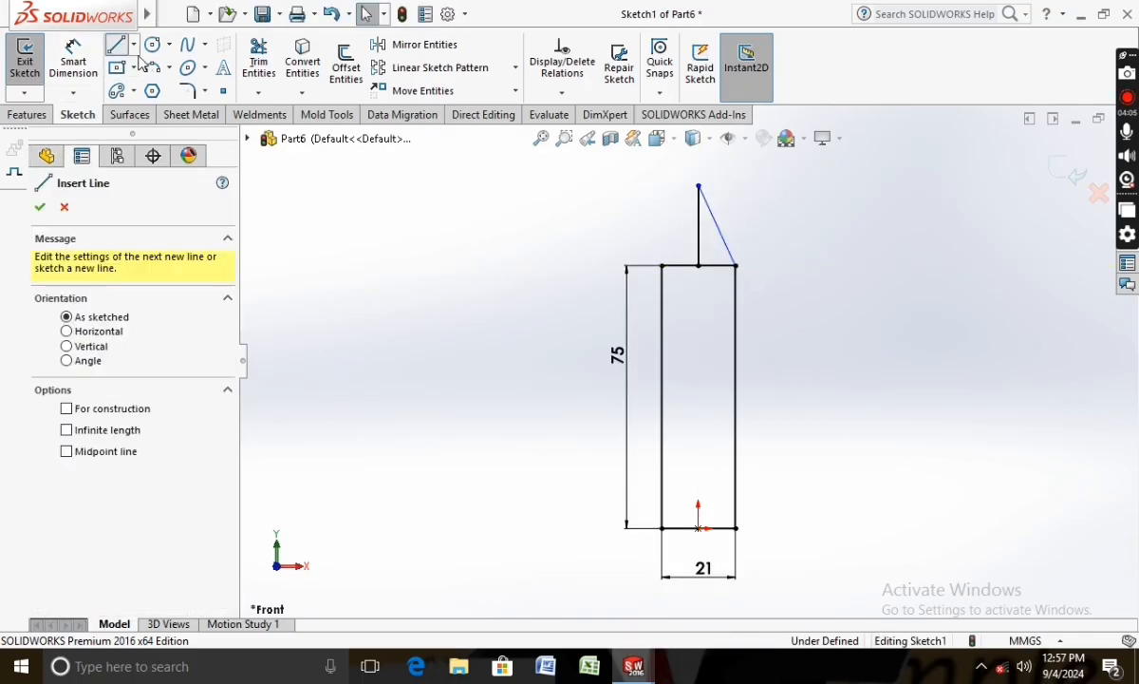
{"action": "left_click", "coordinate": [698, 186]}
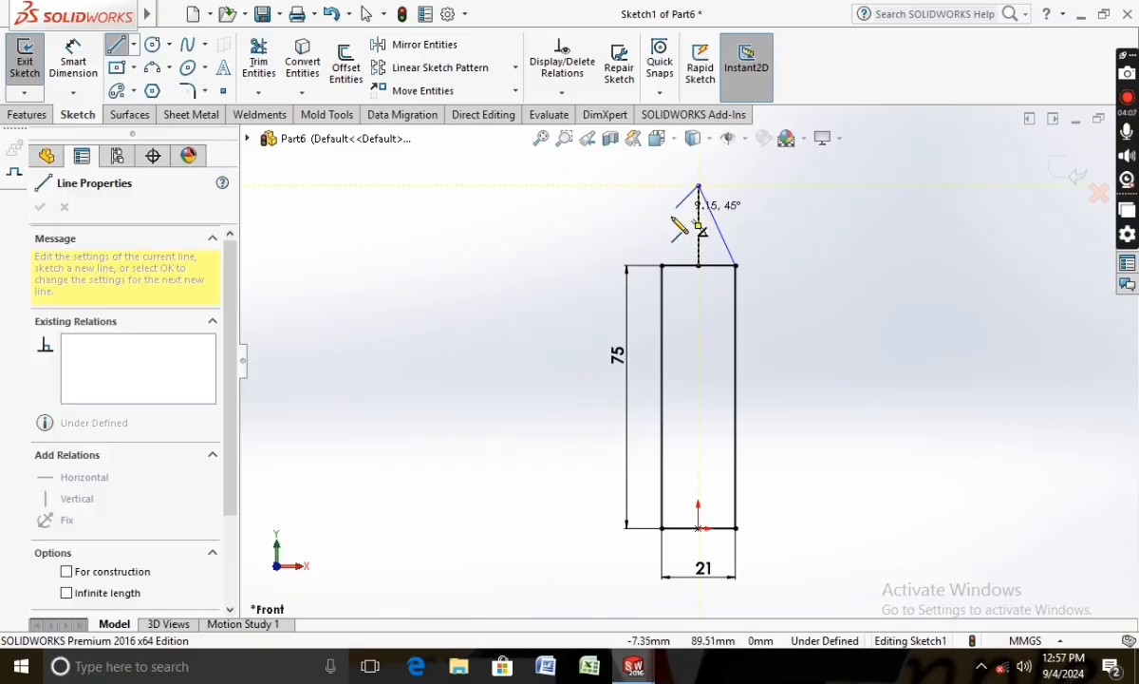
{"action": "double_click", "coordinate": [662, 267]}
Step: Trim away the vertical centre line and the rectangle's upper edge to leave one pointed outline
{"action": "scroll", "coordinate": [702, 276], "scroll_direction": "down", "scroll_amount": 3}
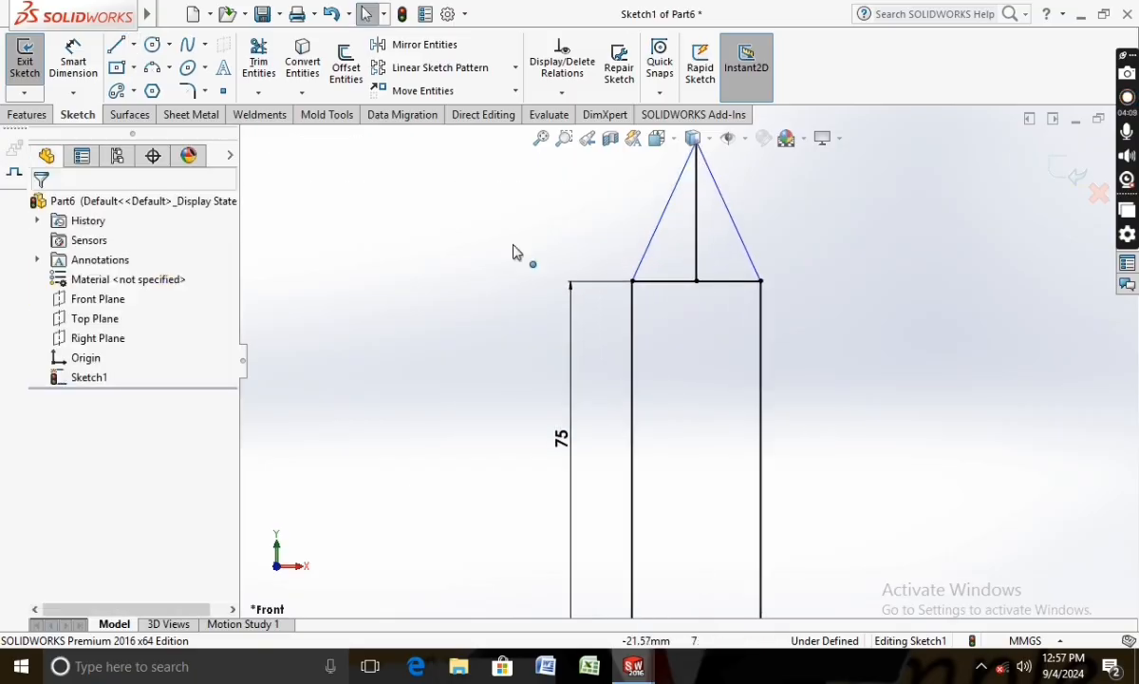
{"action": "left_click", "coordinate": [259, 63]}
{"action": "mouse_move", "coordinate": [665, 344]}
{"action": "left_mouse_down"}
{"action": "mouse_move", "coordinate": [683, 271]}
{"action": "mouse_move", "coordinate": [727, 302]}
{"action": "left_mouse_up"}
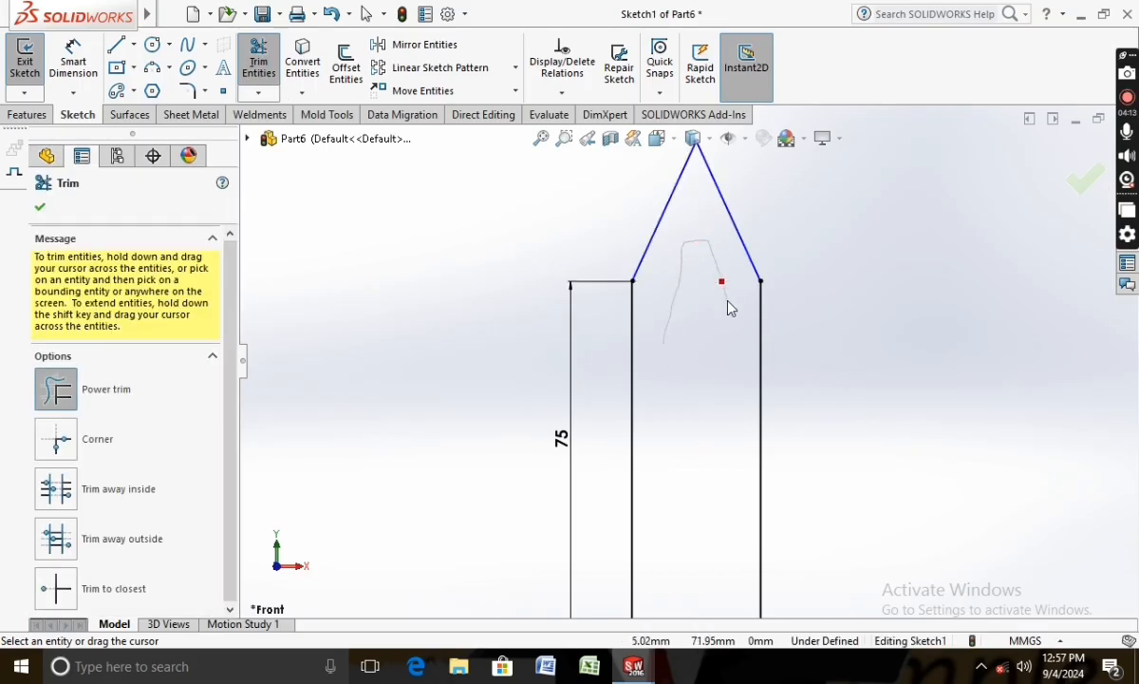
Step: Dimension the vertical distance from the tip point to the rectangle's upper corner as 20 mm
{"action": "left_click", "coordinate": [73, 59]}
{"action": "scroll", "coordinate": [687, 365], "scroll_direction": "up", "scroll_amount": 3}
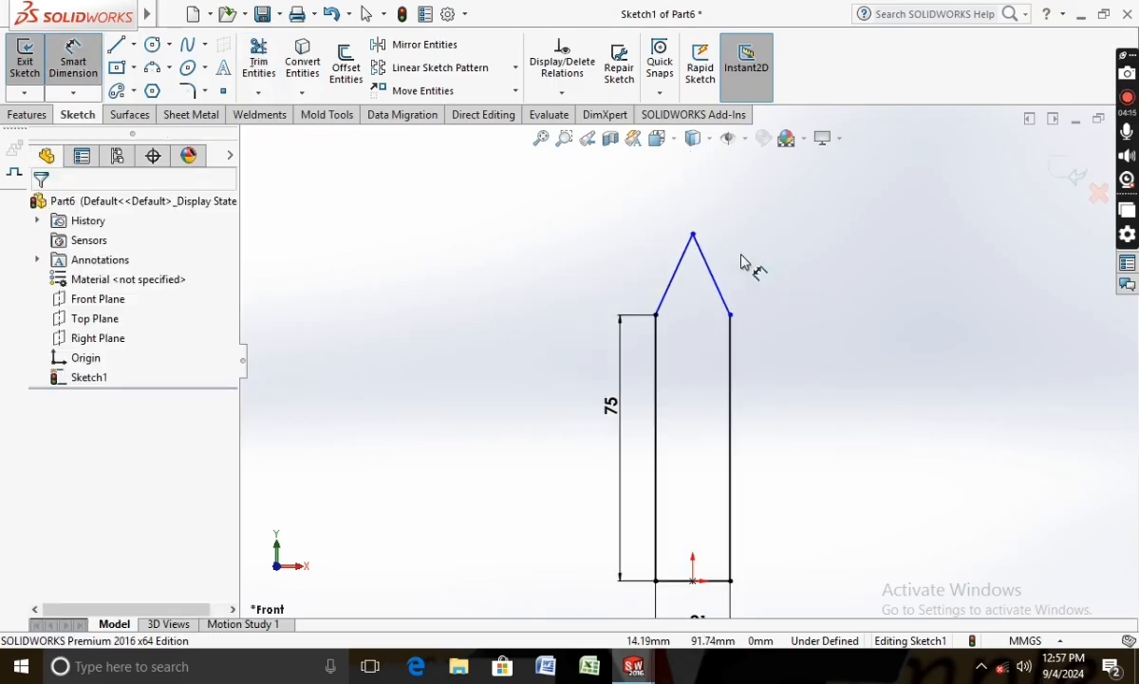
{"action": "left_click", "coordinate": [693, 237]}
{"action": "left_click", "coordinate": [655, 316]}
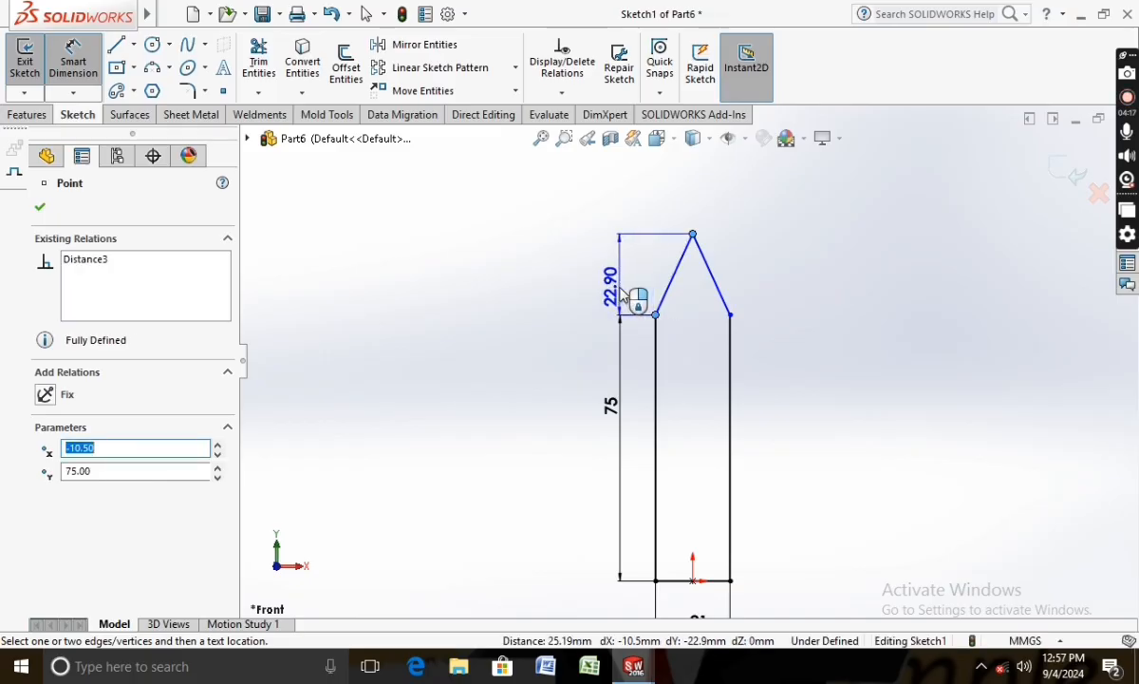
{"action": "left_click", "coordinate": [610, 270]}
{"action": "type", "text": "20"}
{"action": "key", "text": "Return"}
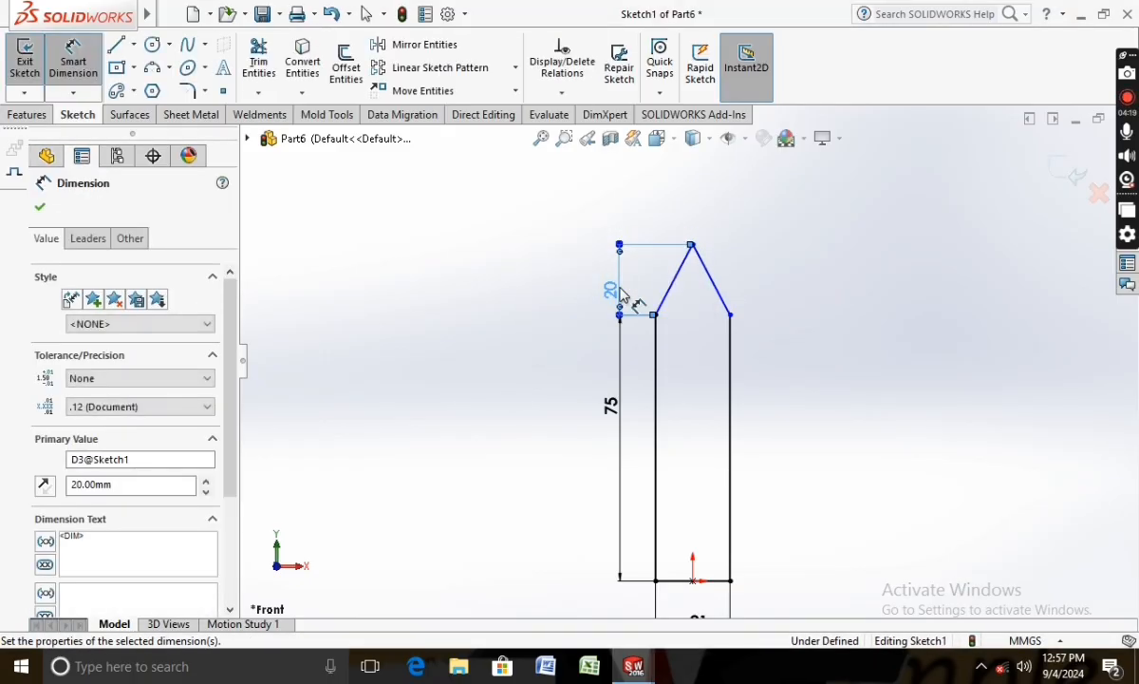
{"action": "left_click", "coordinate": [39, 209]}
Step: Extrude the pointed profile 3 mm with the Mid Plane end condition
{"action": "scroll", "coordinate": [737, 432], "scroll_direction": "down", "scroll_amount": 2}
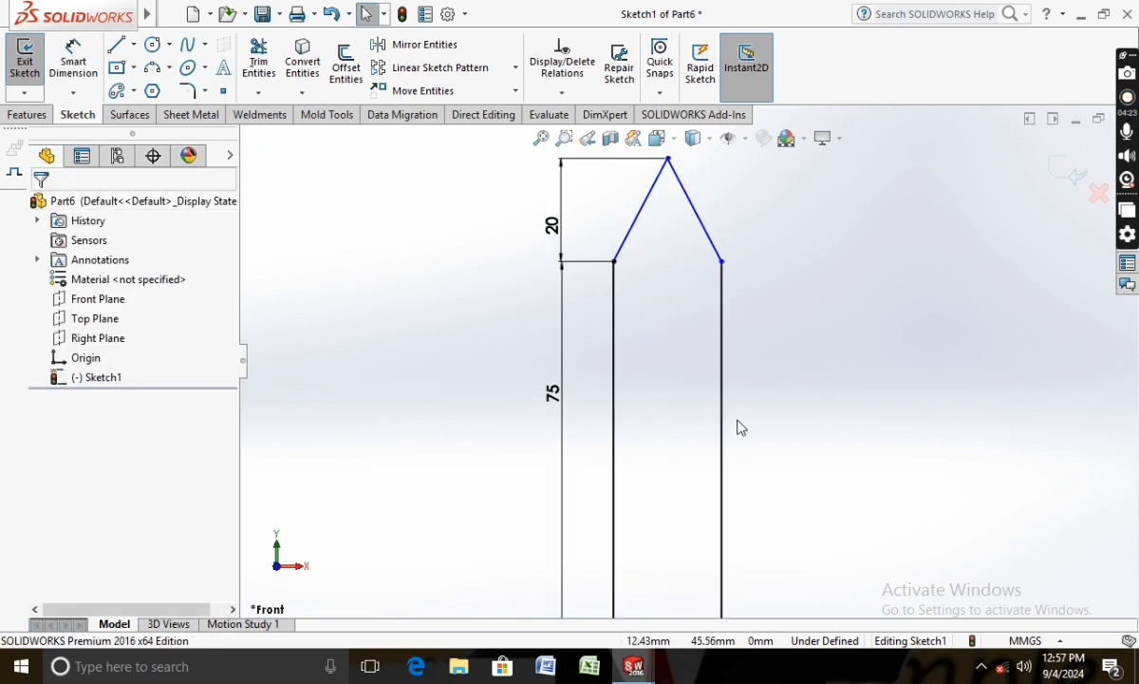
{"action": "scroll", "coordinate": [460, 327], "scroll_direction": "up", "scroll_amount": 3}
{"action": "left_click", "coordinate": [29, 116]}
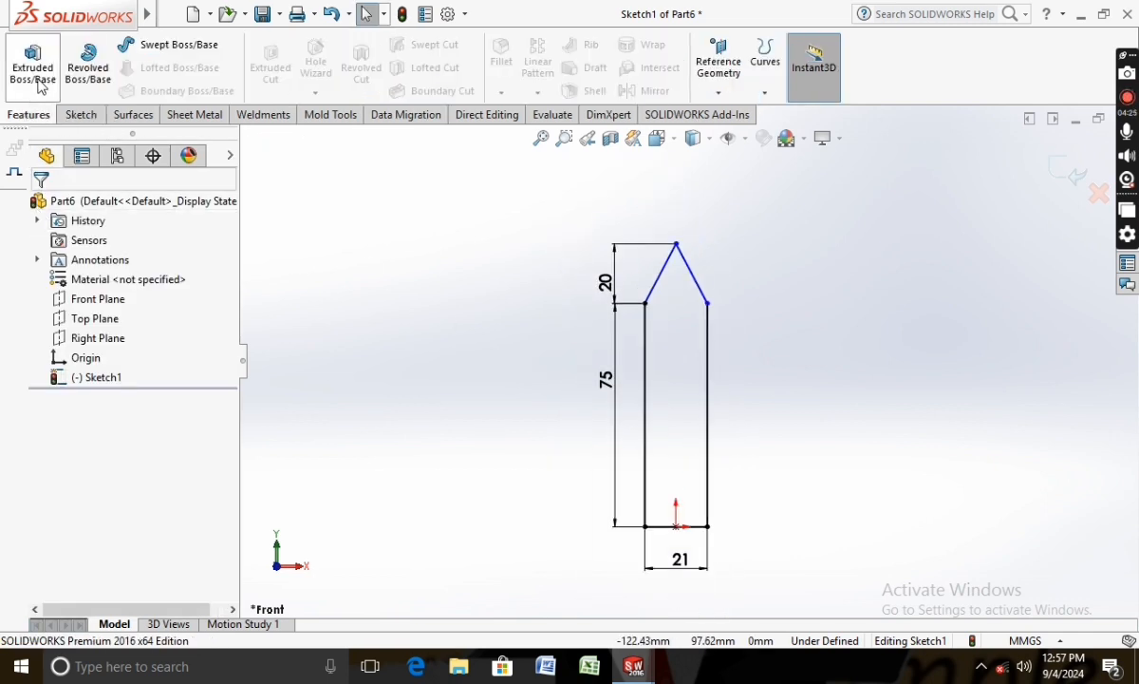
{"action": "left_click", "coordinate": [36, 76]}
{"action": "left_click", "coordinate": [207, 315]}
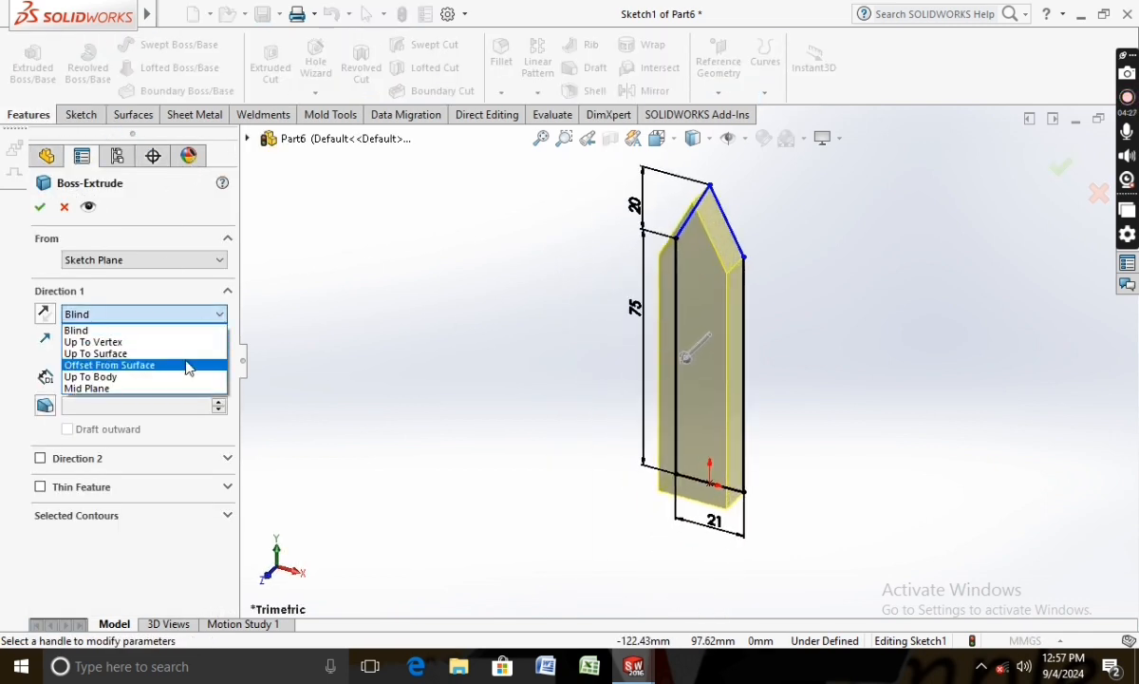
{"action": "left_click", "coordinate": [189, 388]}
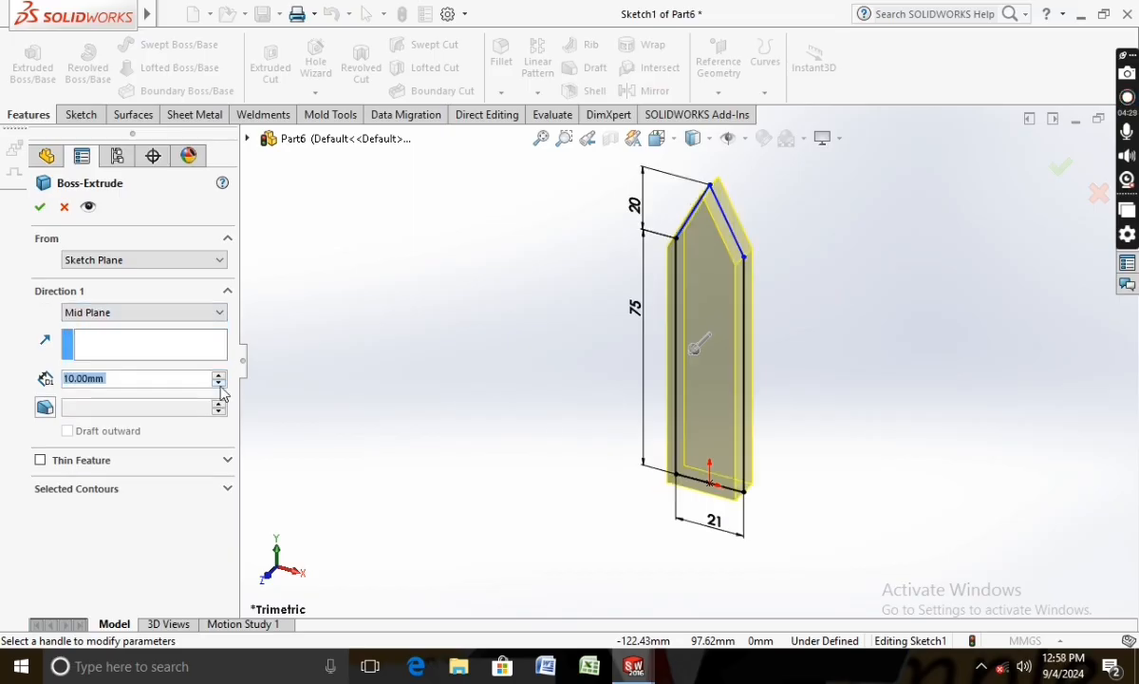
{"action": "type", "text": "3"}
{"action": "key", "text": "Return"}
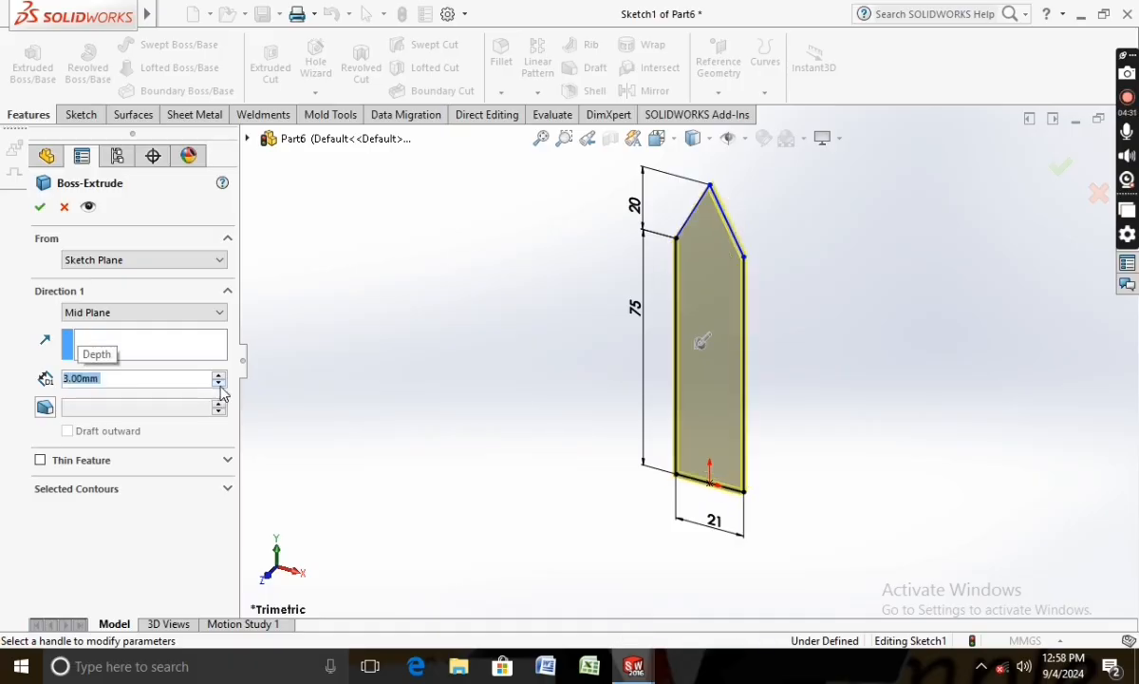
{"action": "left_click", "coordinate": [39, 207]}
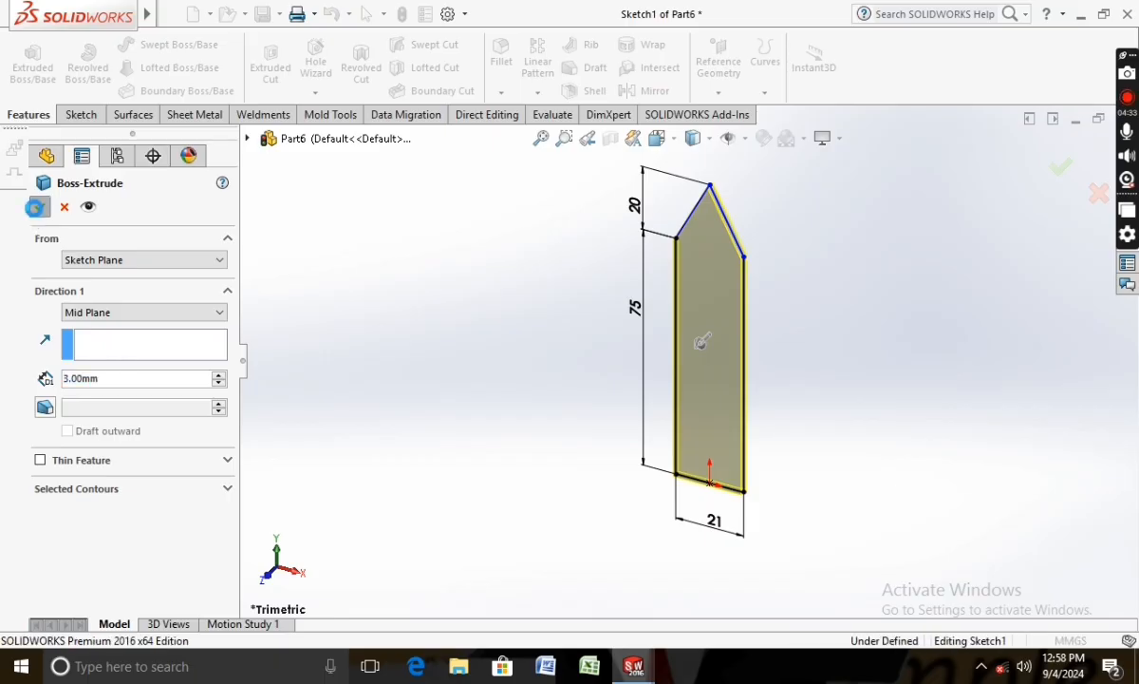
Step: Start a new sketch on the plate's long narrow side face, viewed normal to that face
{"action": "scroll", "coordinate": [636, 387], "scroll_direction": "down", "scroll_amount": 3}
{"action": "scroll", "coordinate": [707, 368], "scroll_direction": "up", "scroll_amount": 3}
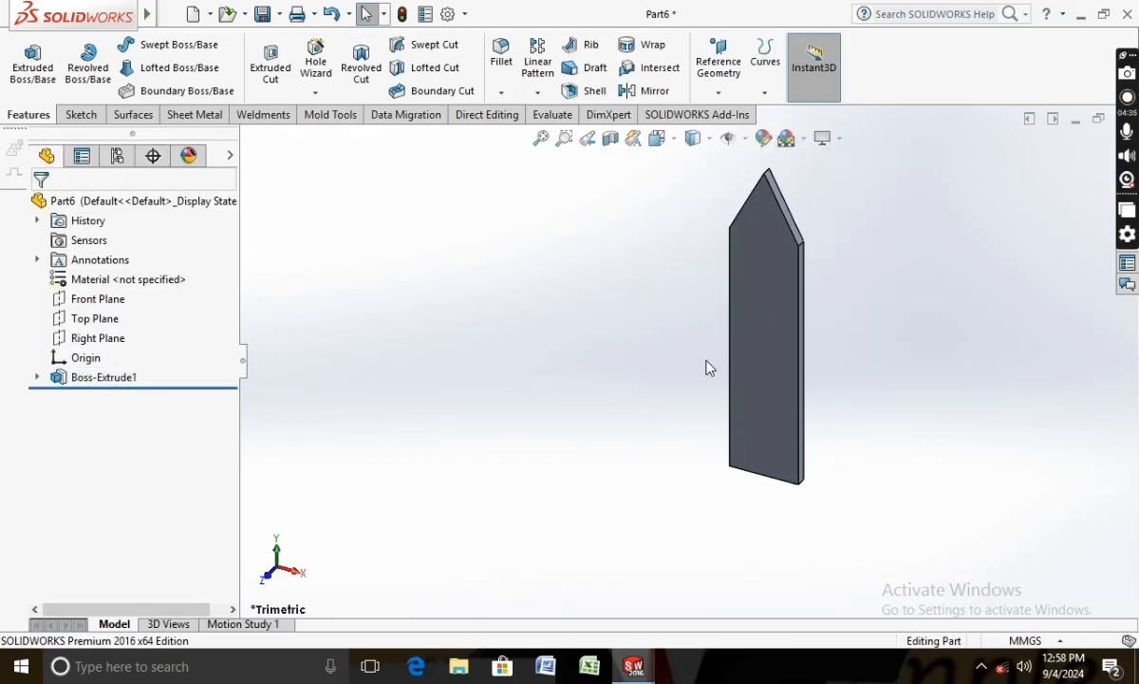
{"action": "scroll", "coordinate": [802, 391], "scroll_direction": "down", "scroll_amount": 2}
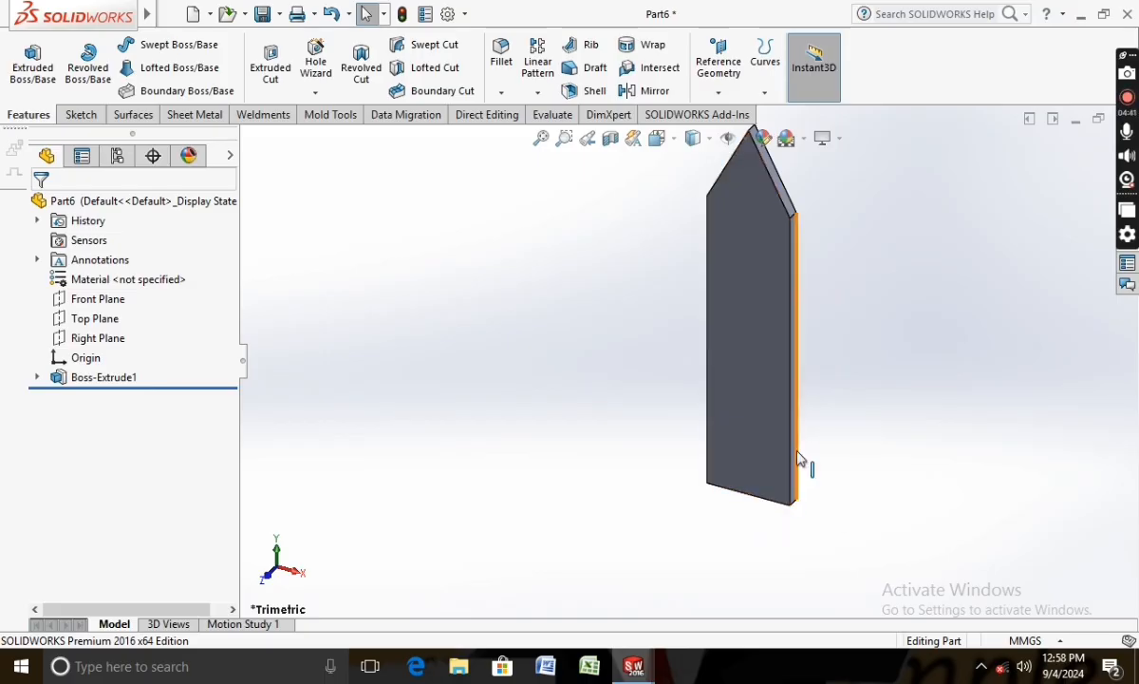
{"action": "middle_click_drag", "start_coordinate": [795, 459], "coordinate": [756, 434]}
{"action": "right_click", "coordinate": [756, 435]}
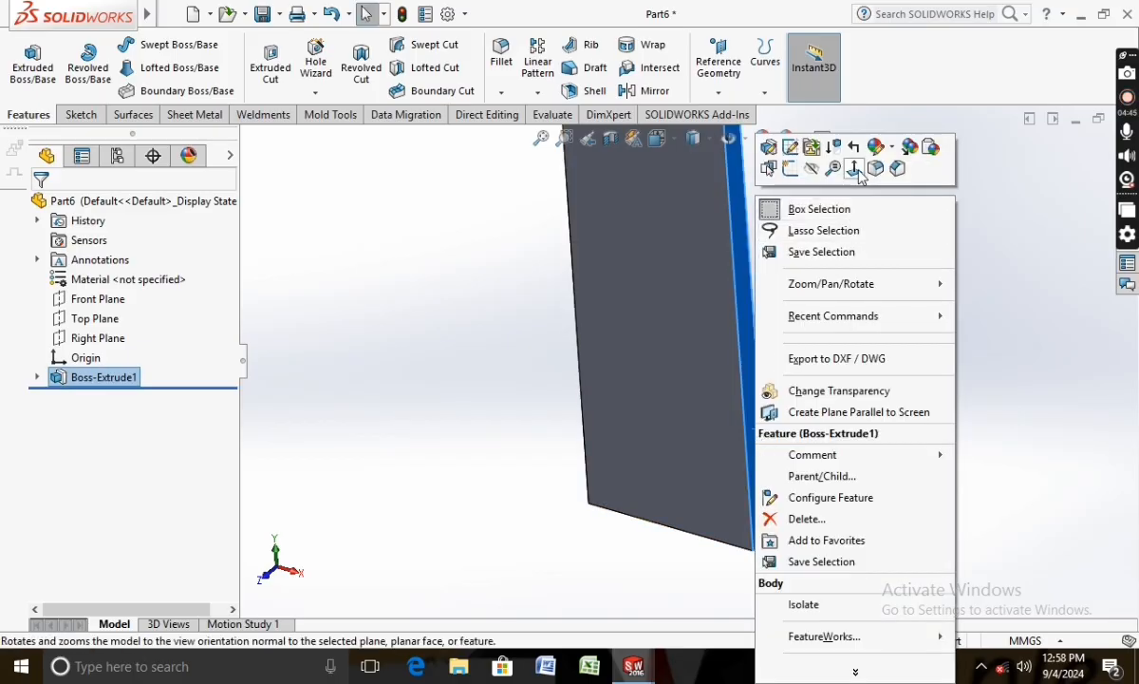
{"action": "left_click", "coordinate": [804, 161]}
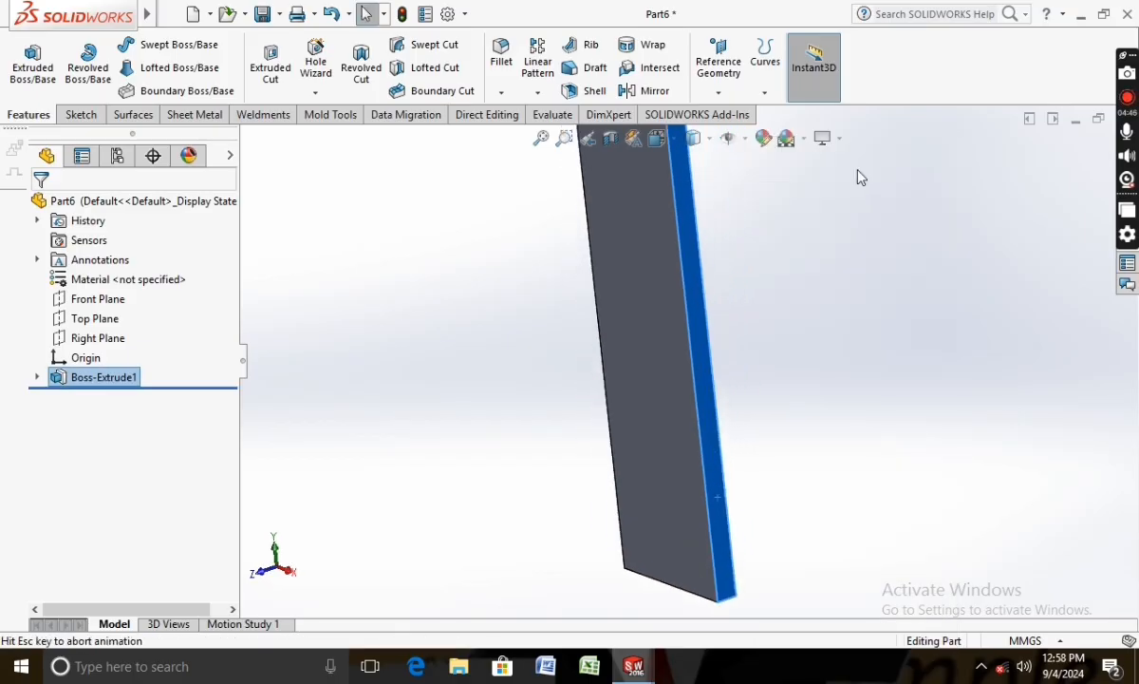
{"action": "left_click", "coordinate": [80, 116]}
{"action": "left_click", "coordinate": [25, 62]}
Step: Sketch a vertical line about 6.2 mm long upward from the origin on the side face
{"action": "left_click", "coordinate": [116, 45]}
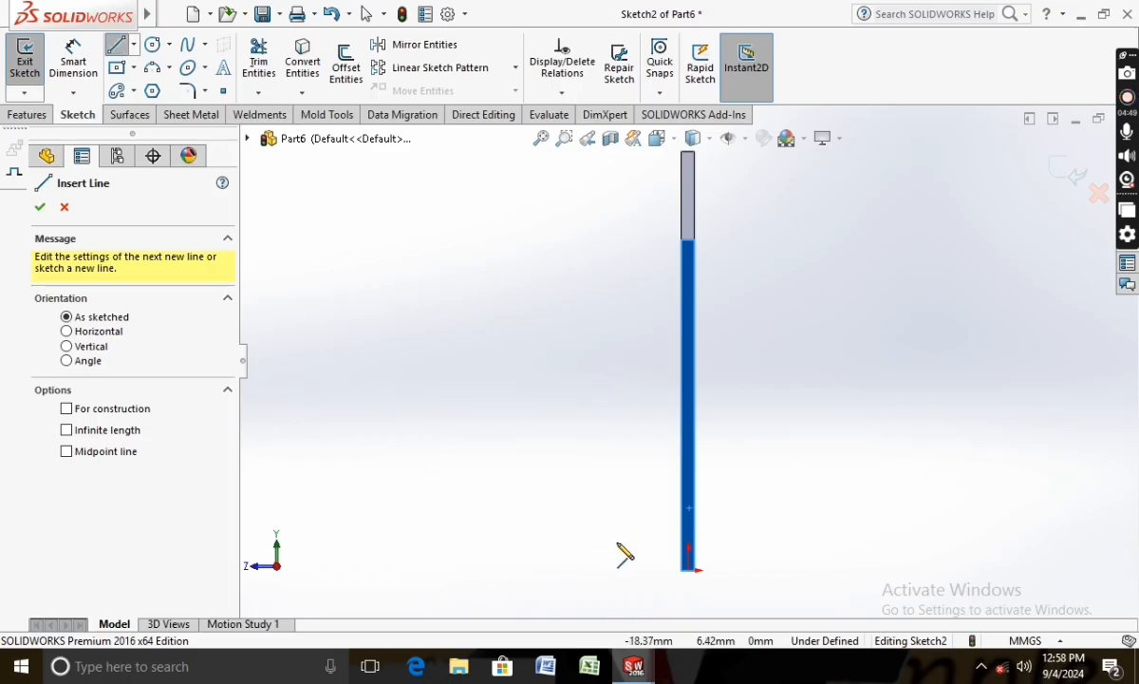
{"action": "scroll", "coordinate": [687, 576], "scroll_direction": "down", "scroll_amount": 3}
{"action": "left_click", "coordinate": [688, 527]}
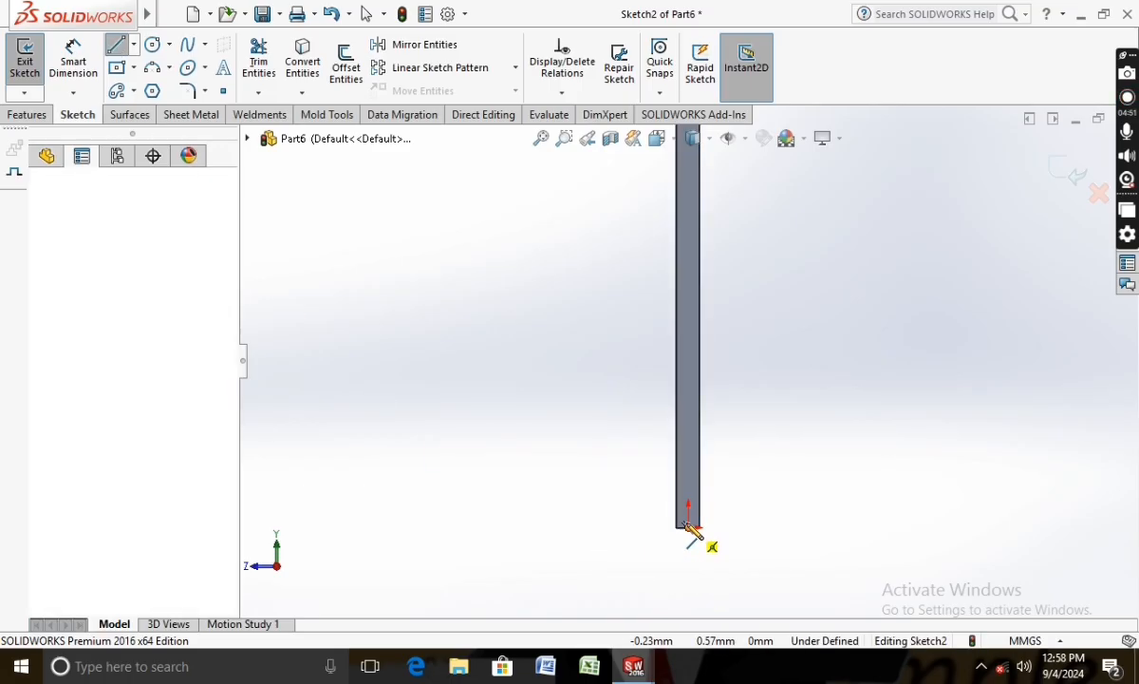
{"action": "left_click", "coordinate": [688, 481]}
{"action": "key", "text": "Escape"}
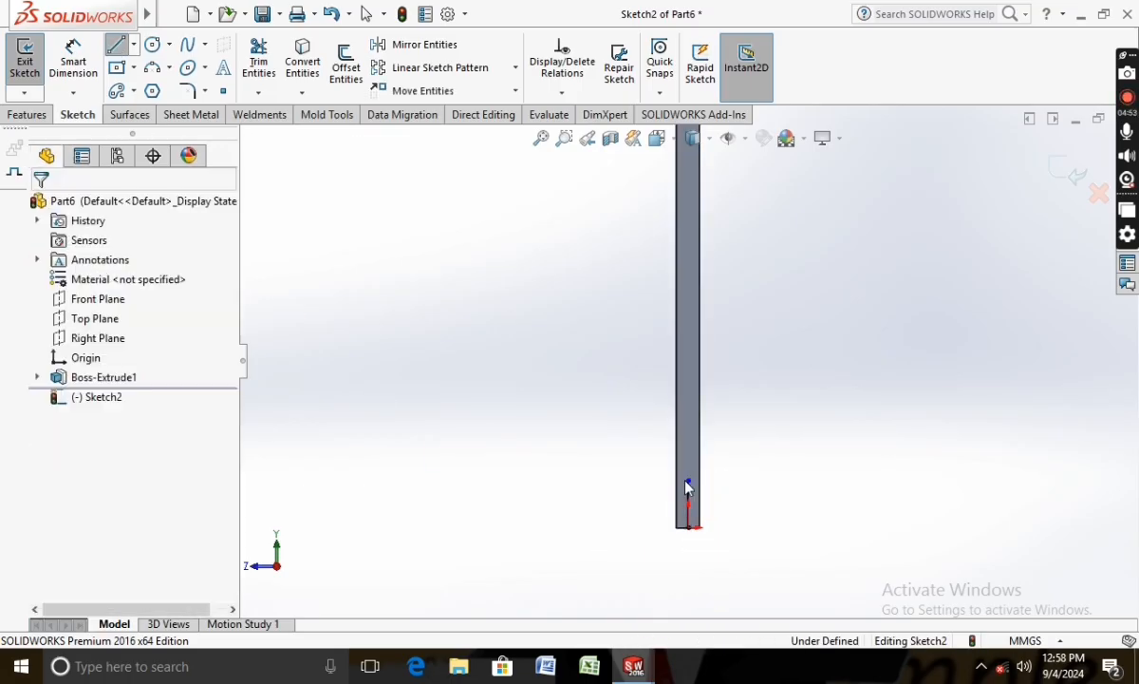
{"action": "left_click", "coordinate": [134, 44]}
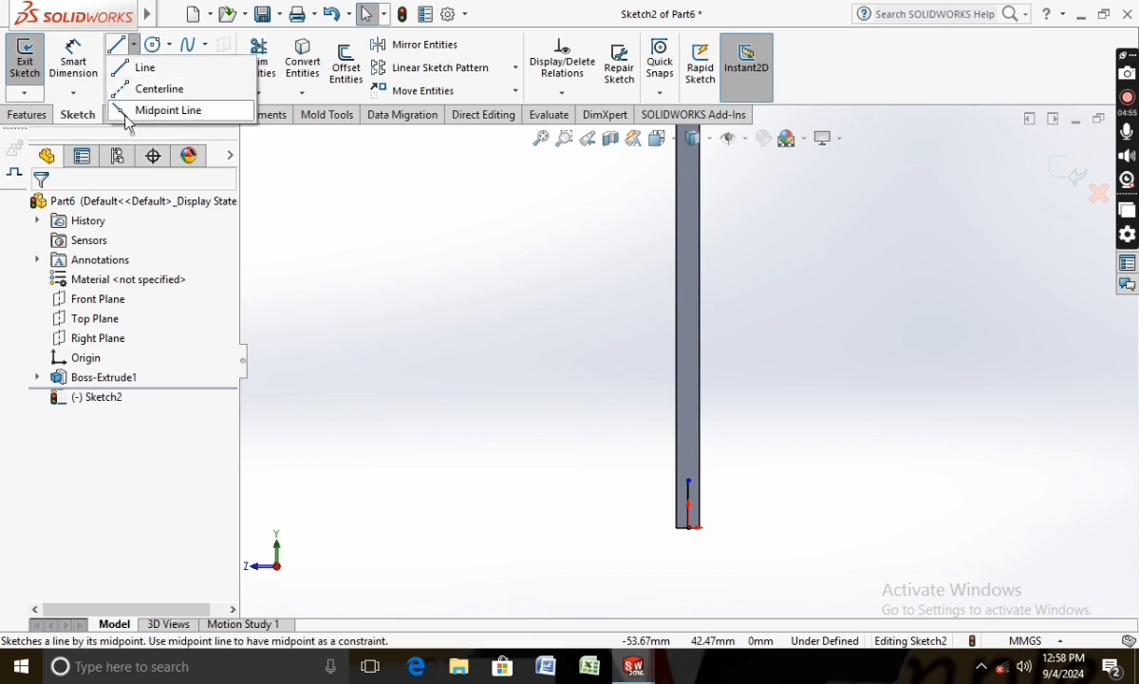
{"action": "left_click", "coordinate": [161, 110]}
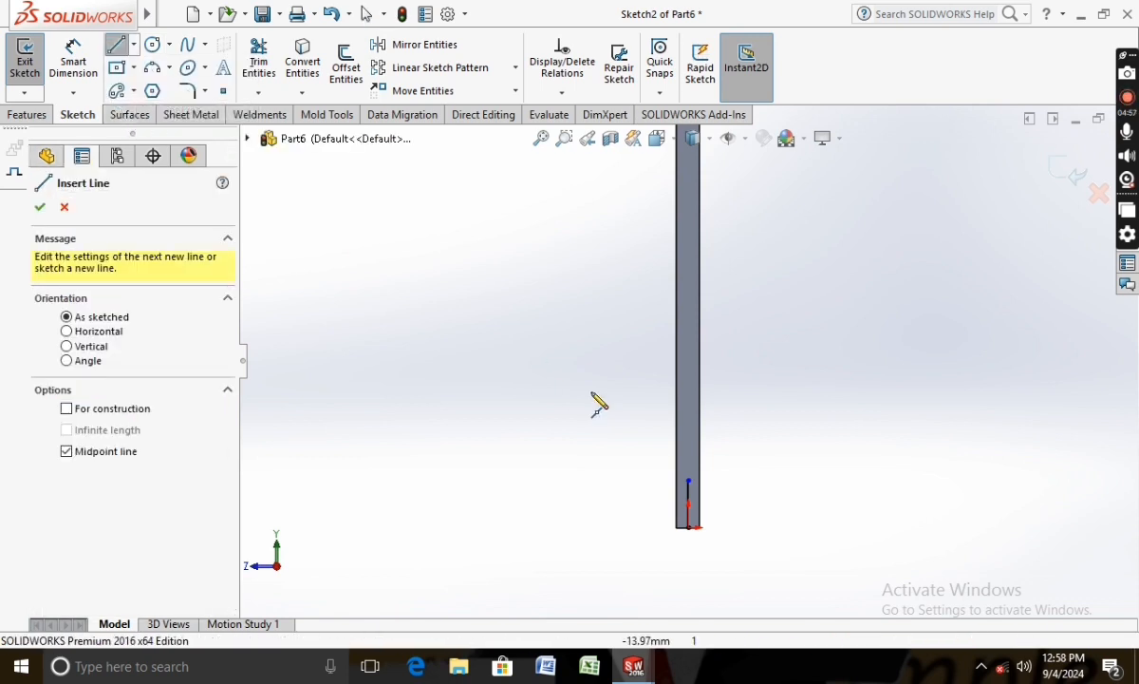
{"action": "left_click", "coordinate": [689, 482]}
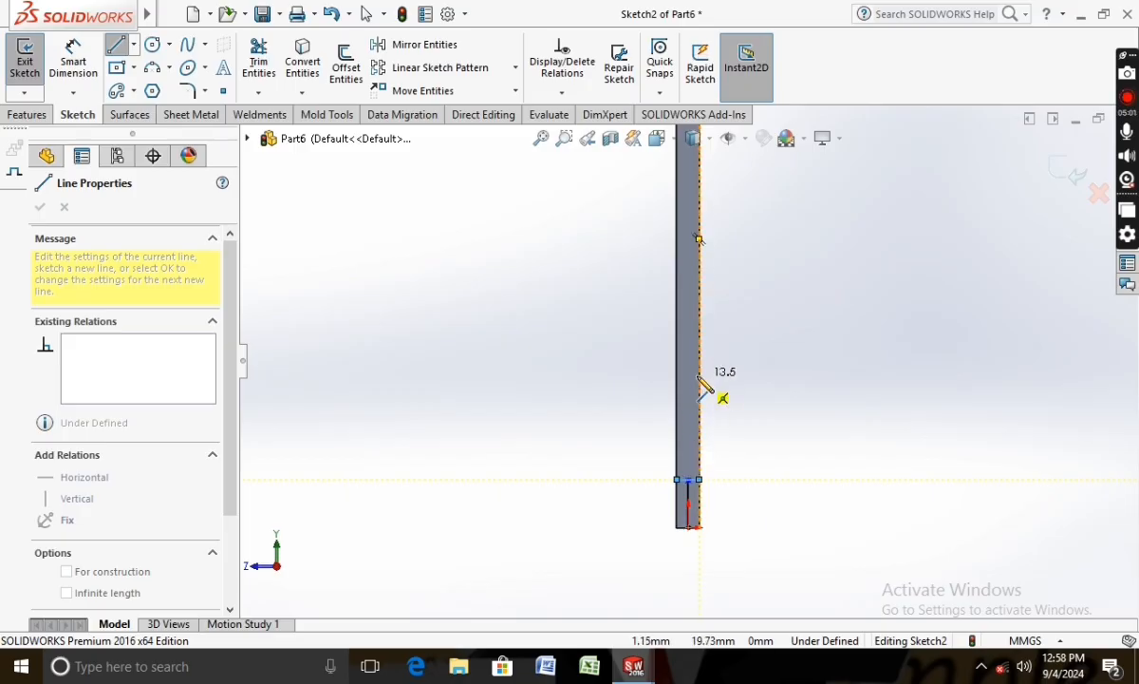
{"action": "key", "text": "Escape"}
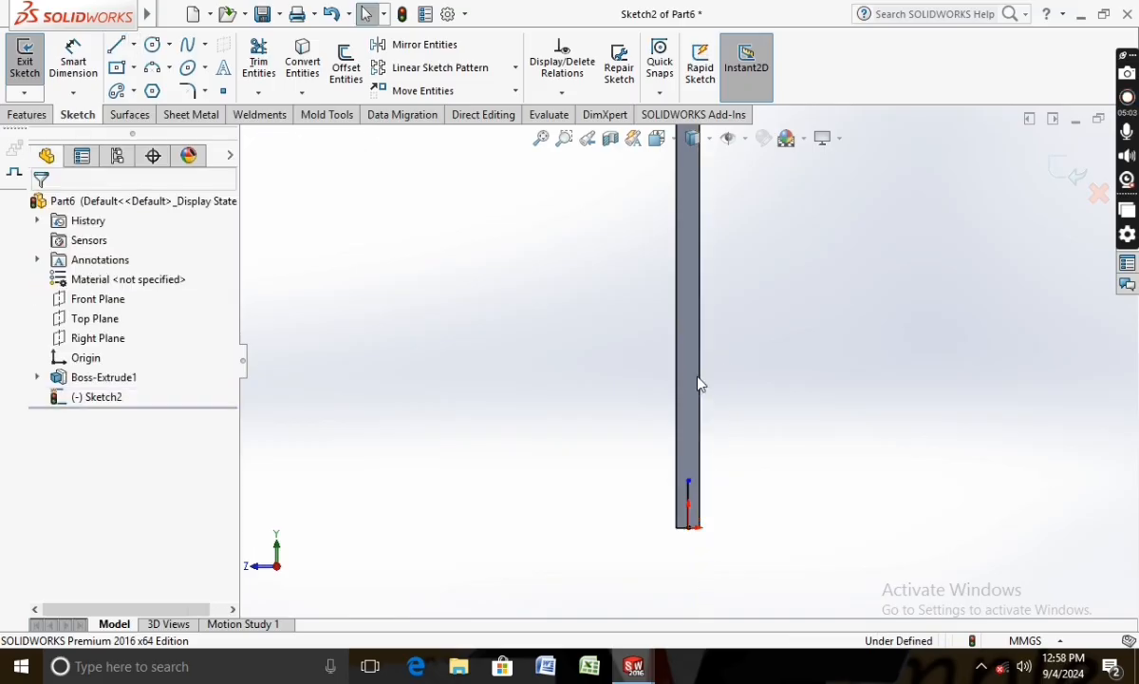
Step: Sketch a horizontal midpoint line about 2.1 mm long, centred on the vertical line's upper end and inside the face's edges
{"action": "key", "text": "l"}
{"action": "scroll", "coordinate": [692, 480], "scroll_direction": "down", "scroll_amount": 5}
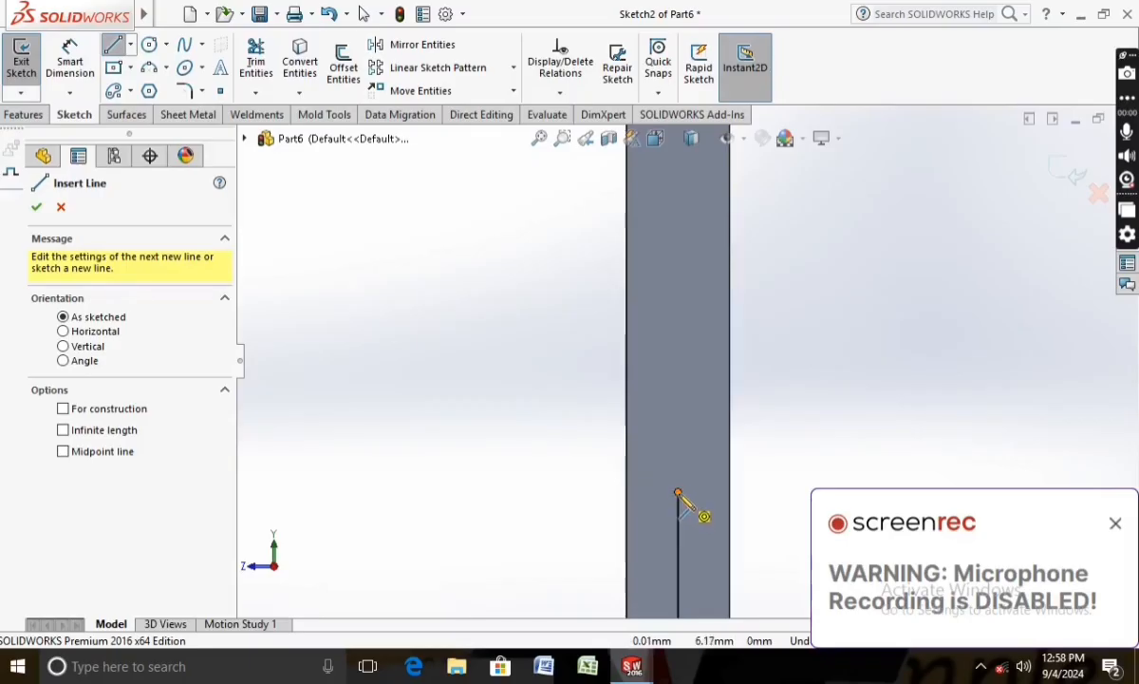
{"action": "left_click", "coordinate": [130, 45]}
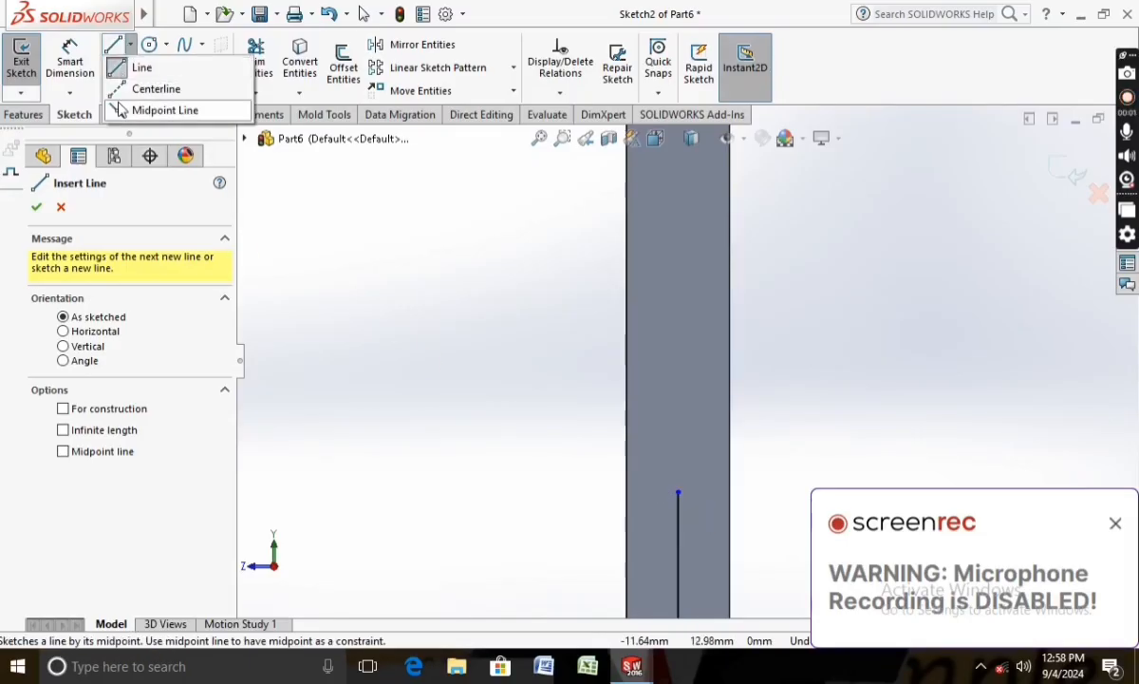
{"action": "left_click", "coordinate": [163, 109]}
{"action": "left_click", "coordinate": [678, 493]}
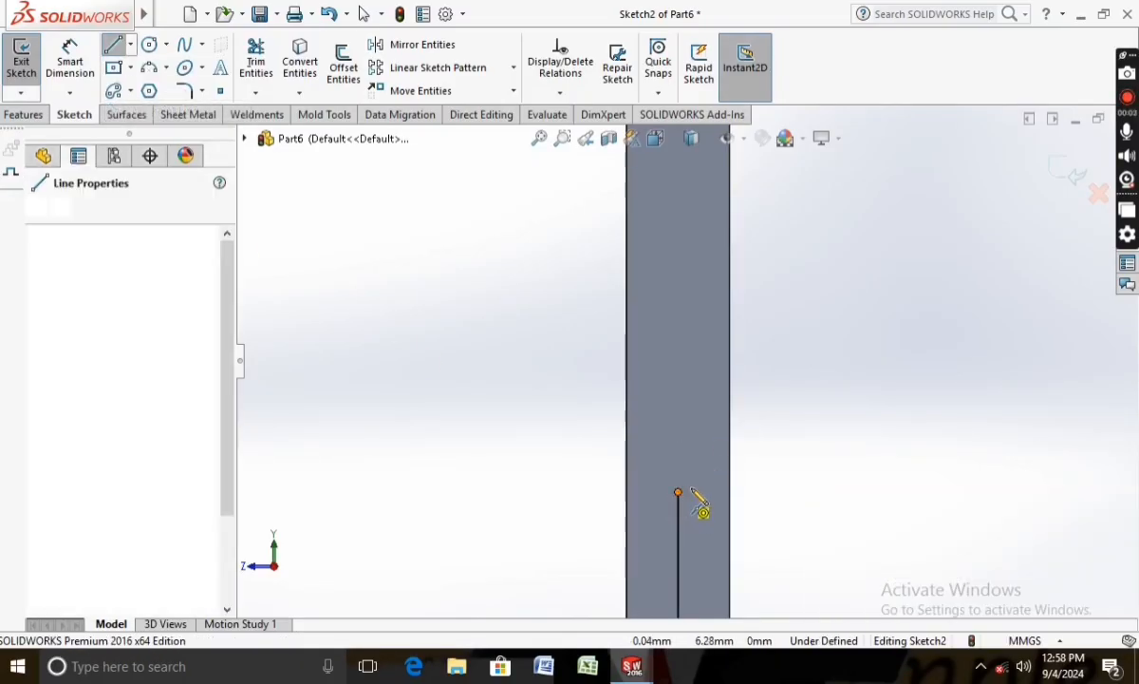
{"action": "left_click", "coordinate": [719, 493]}
Step: Close a narrow rectangle above the horizontal line, with vertical sides reaching the upper edge of the side face
{"action": "scroll", "coordinate": [718, 447], "scroll_direction": "up", "scroll_amount": 5}
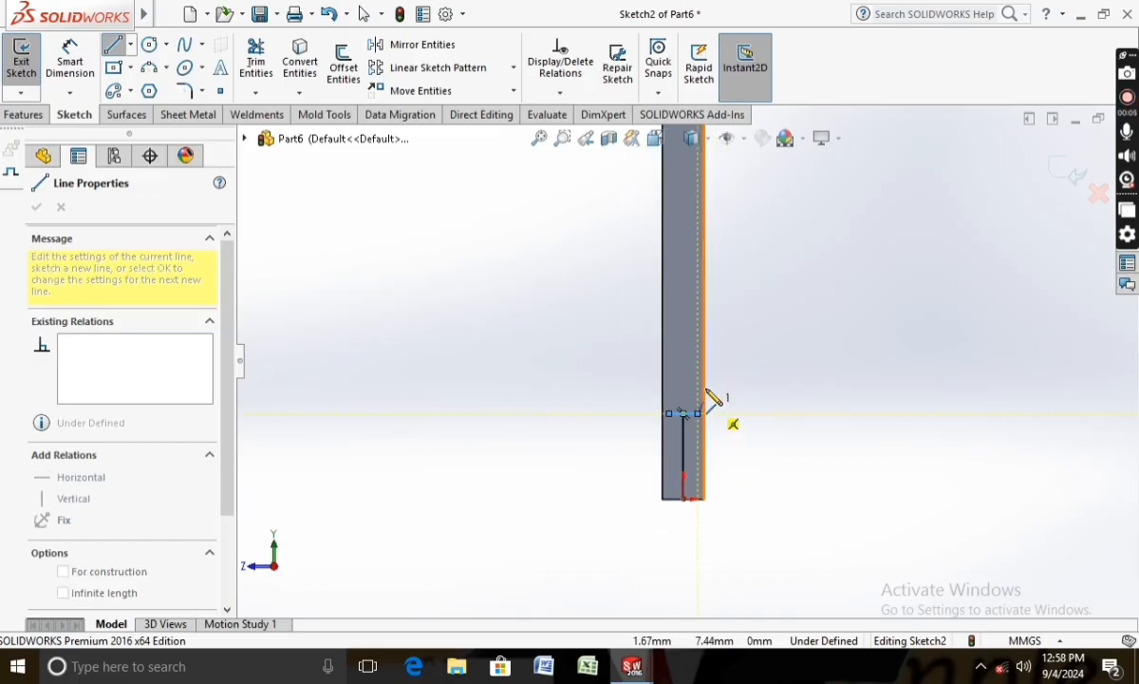
{"action": "scroll", "coordinate": [695, 180], "scroll_direction": "up", "scroll_amount": 4}
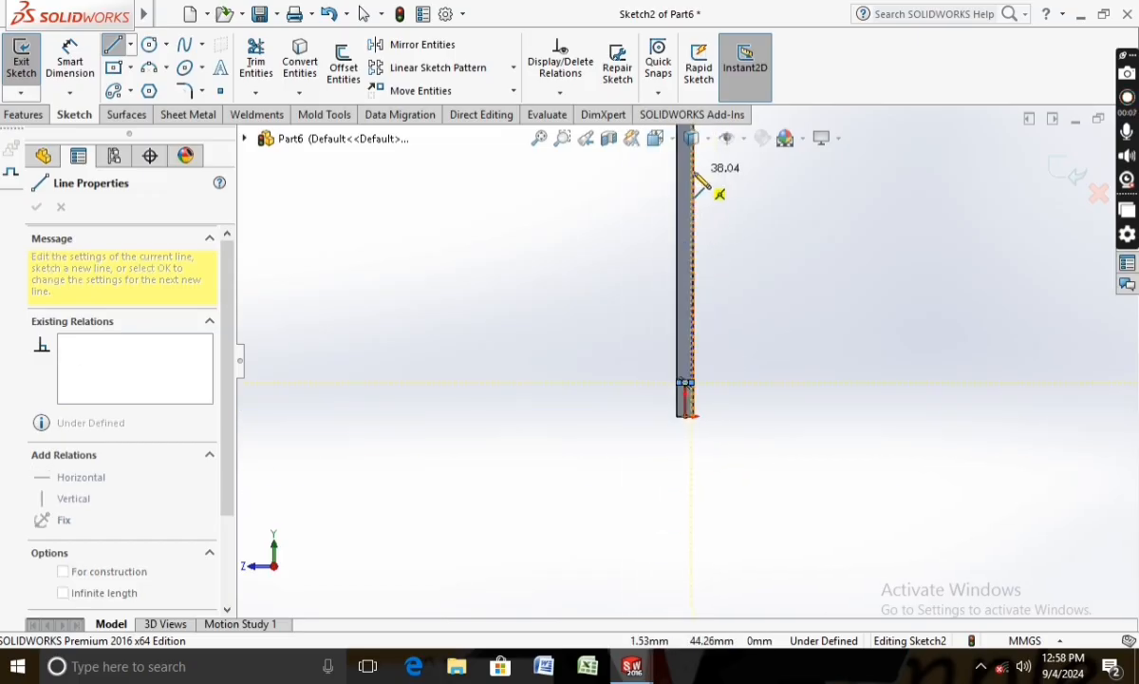
{"action": "scroll", "coordinate": [693, 165], "scroll_direction": "down", "scroll_amount": 3}
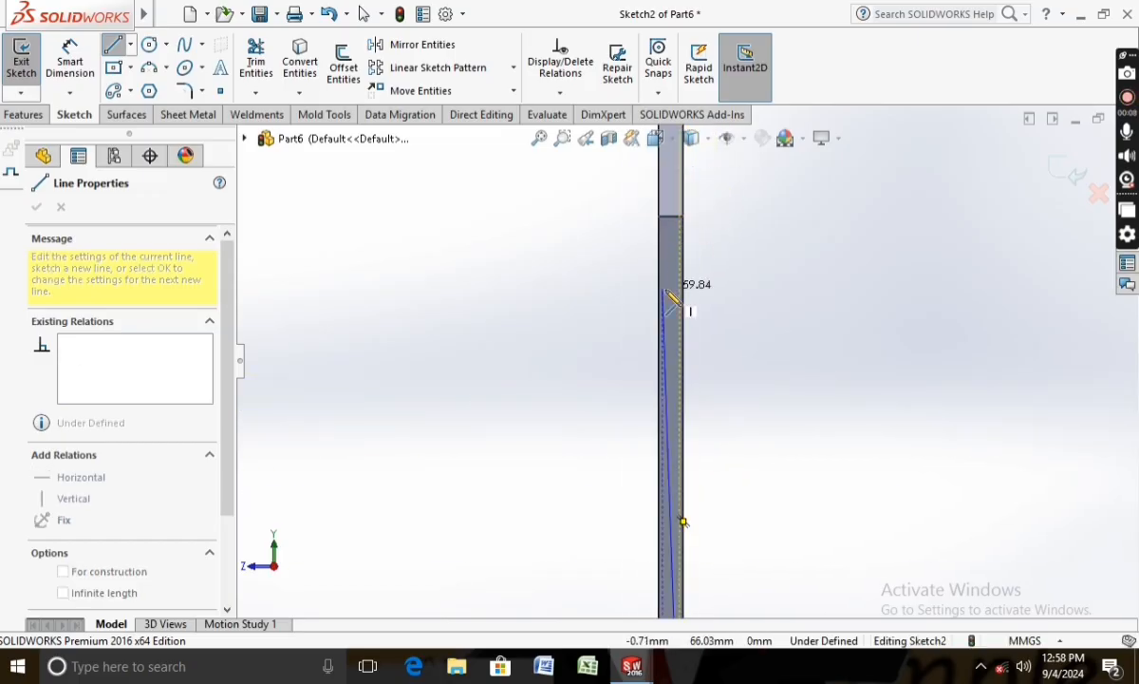
{"action": "left_click", "coordinate": [670, 216]}
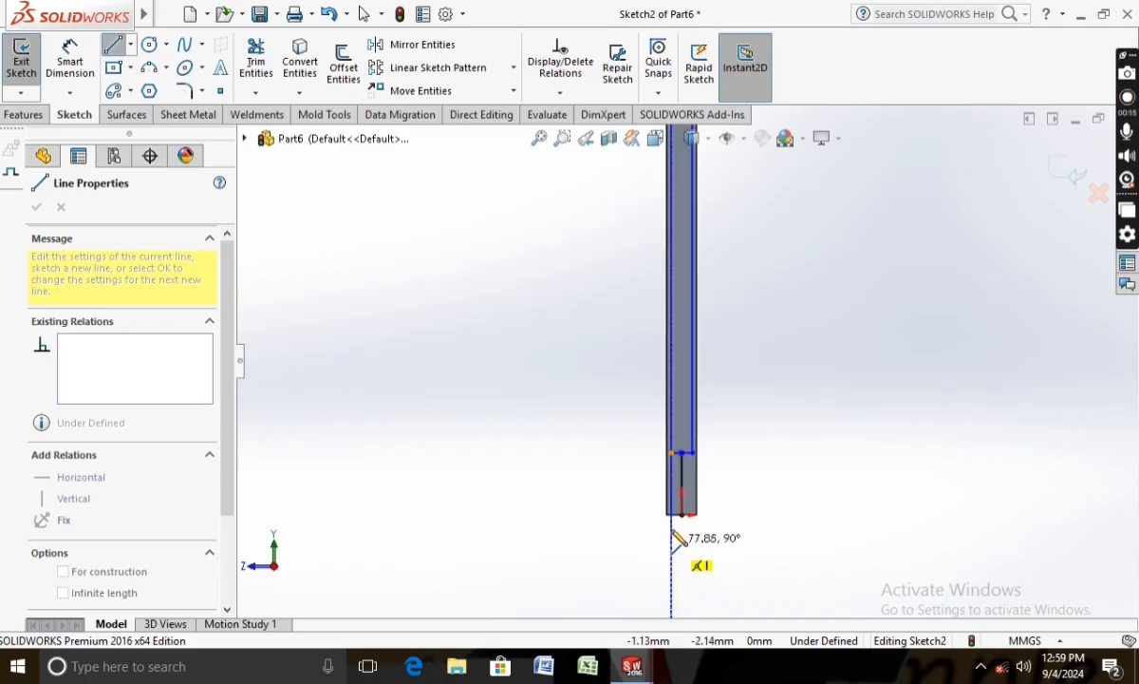
{"action": "scroll", "coordinate": [661, 457], "scroll_direction": "down", "scroll_amount": 5}
{"action": "left_click", "coordinate": [672, 451]}
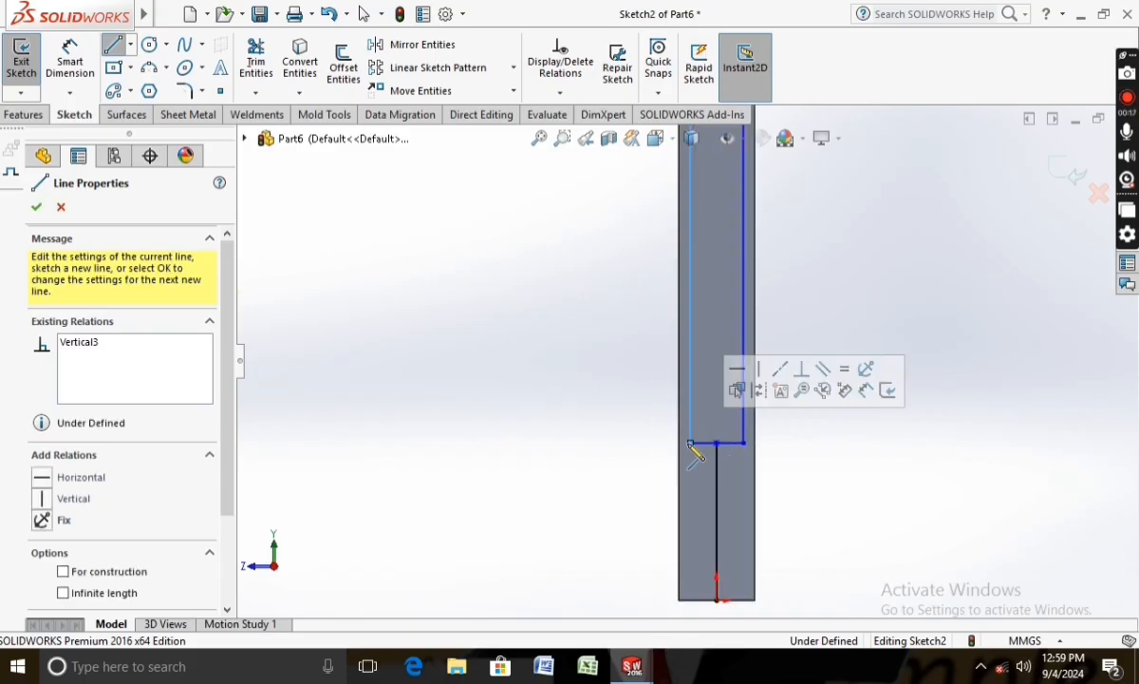
{"action": "key", "text": "Escape"}
Step: Convert the short vertical line to construction geometry and dimension its length as 3 mm
{"action": "right_click", "coordinate": [719, 516]}
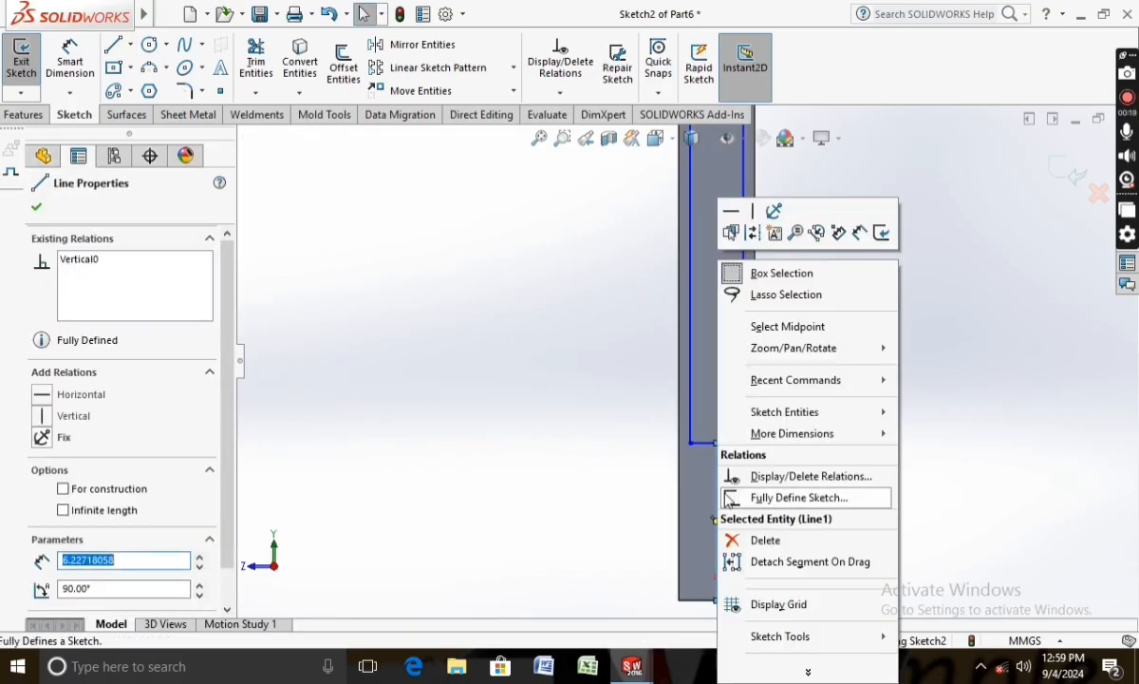
{"action": "left_click", "coordinate": [753, 234]}
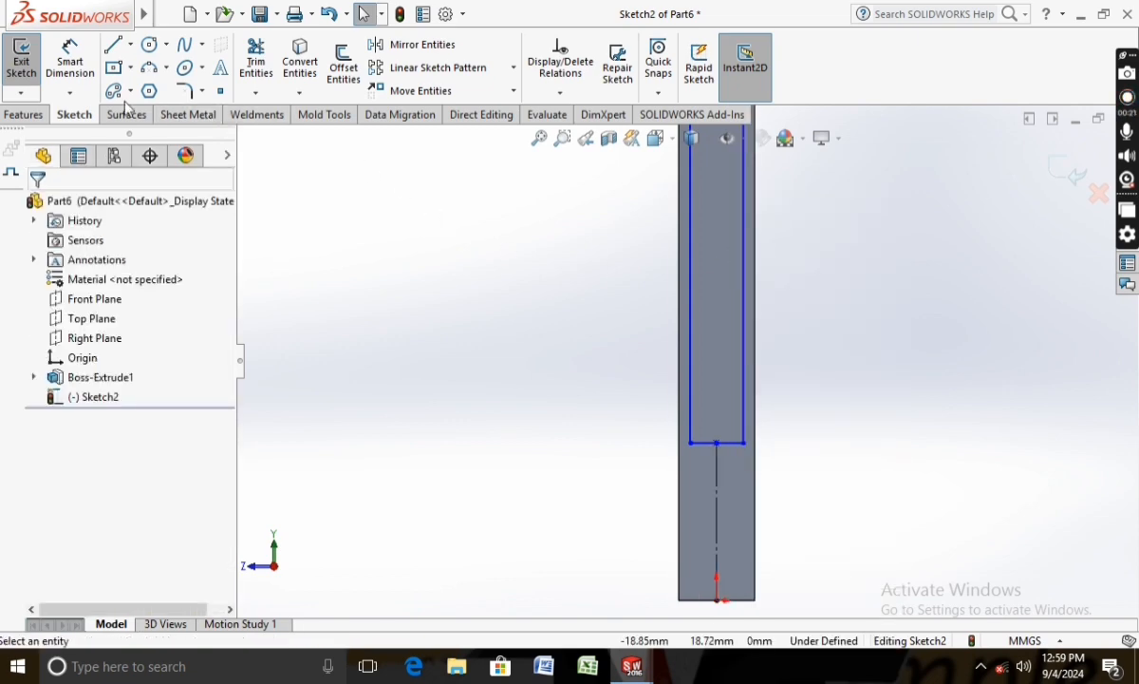
{"action": "left_click", "coordinate": [69, 59]}
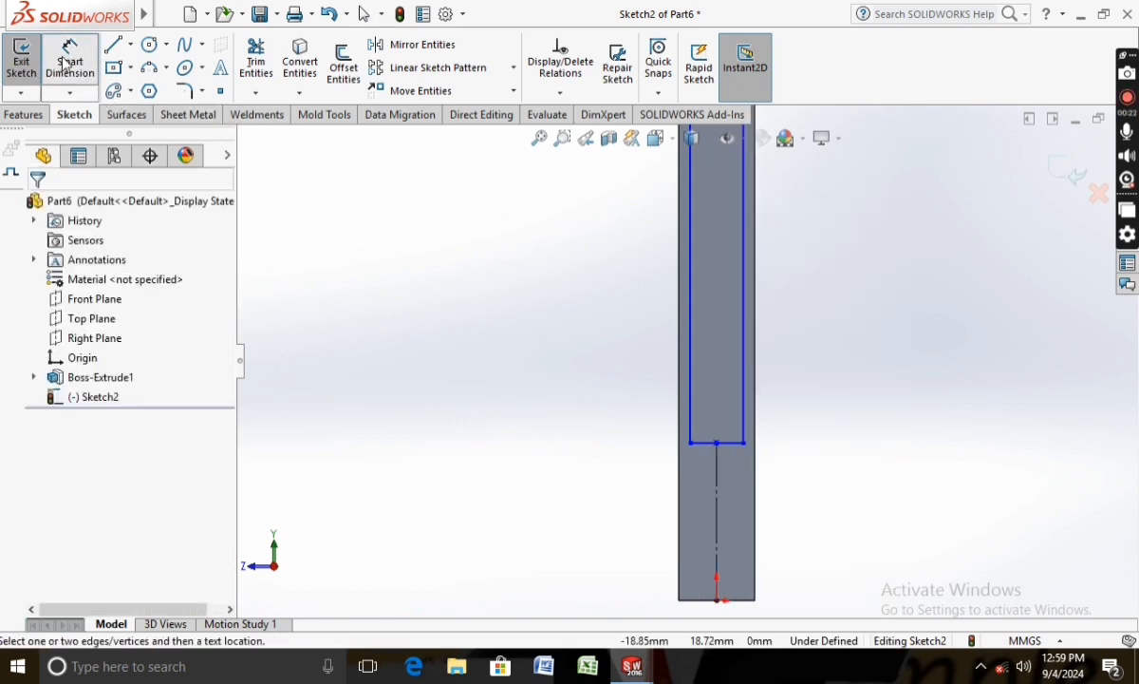
{"action": "left_click", "coordinate": [719, 546]}
{"action": "left_click", "coordinate": [610, 539]}
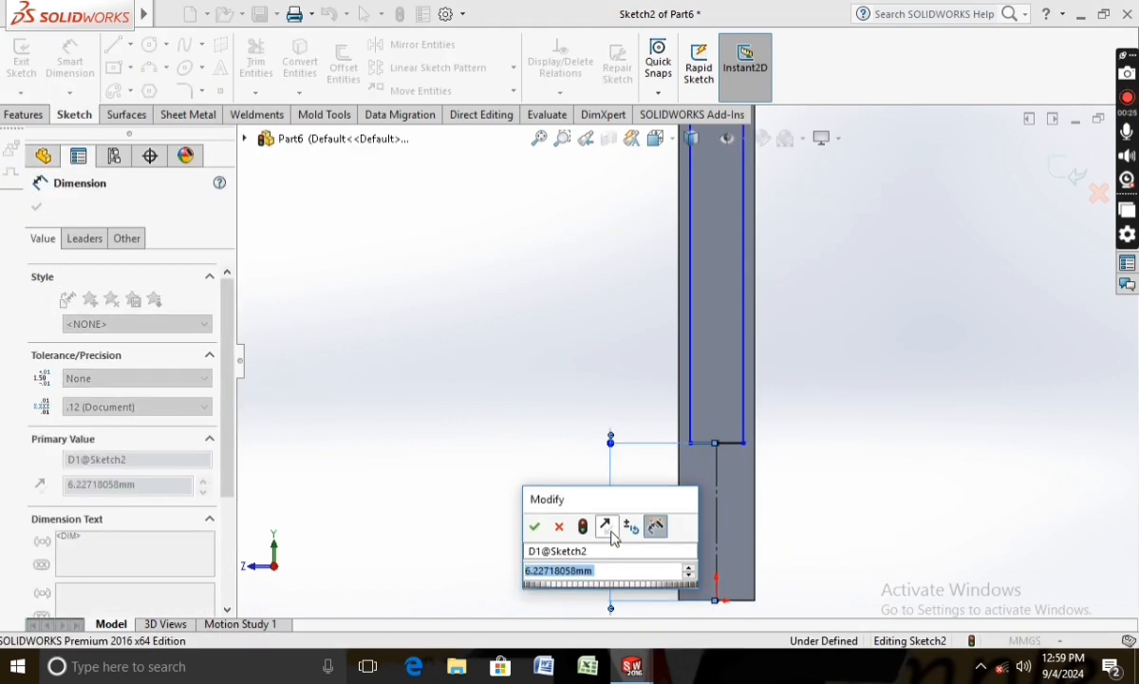
{"action": "type", "text": "3"}
{"action": "key", "text": "Return"}
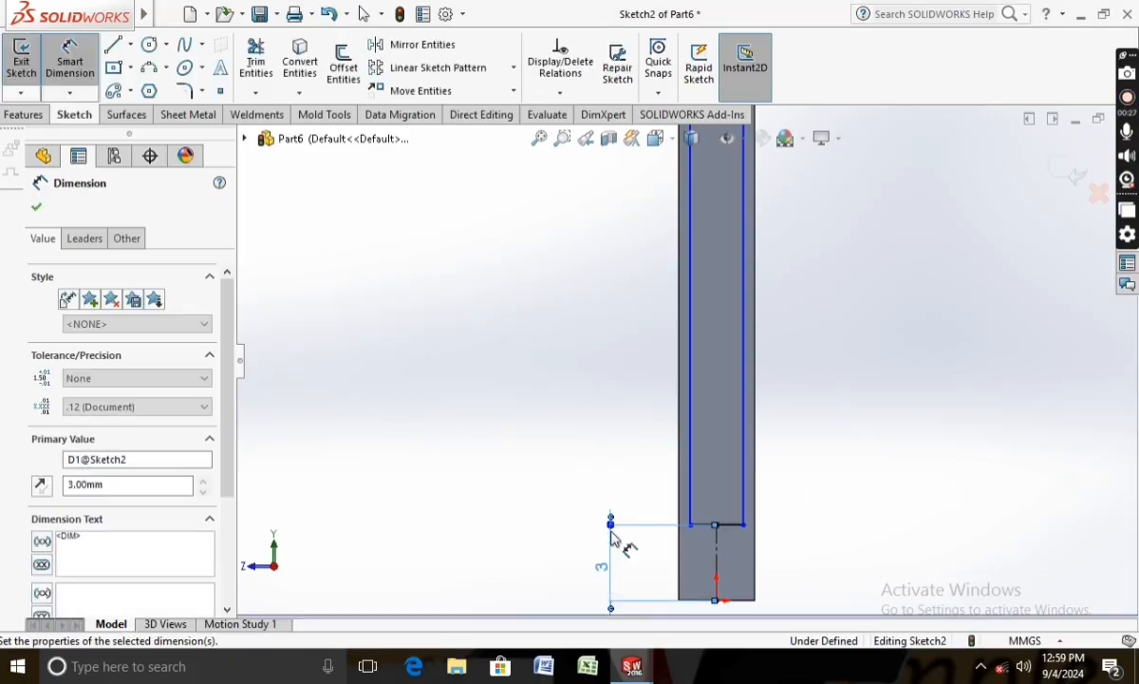
Step: Dimension the narrow rectangle's width between its two lower corners as 1 mm
{"action": "scroll", "coordinate": [676, 436], "scroll_direction": "up", "scroll_amount": 2}
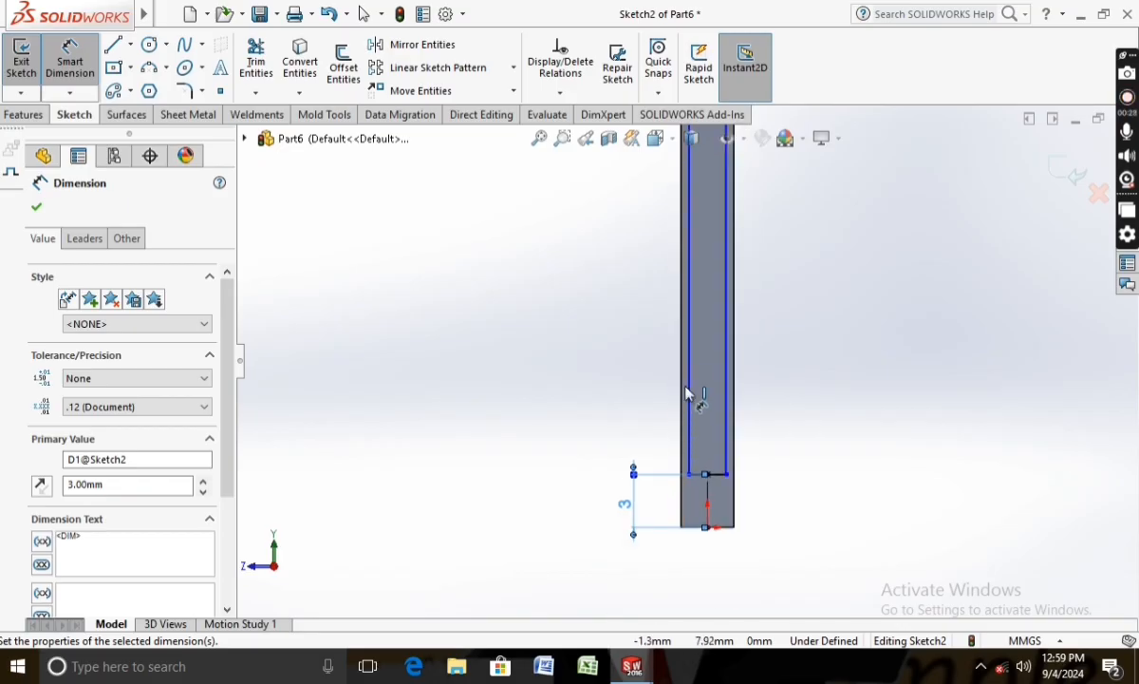
{"action": "left_click", "coordinate": [727, 475]}
{"action": "left_click", "coordinate": [684, 465]}
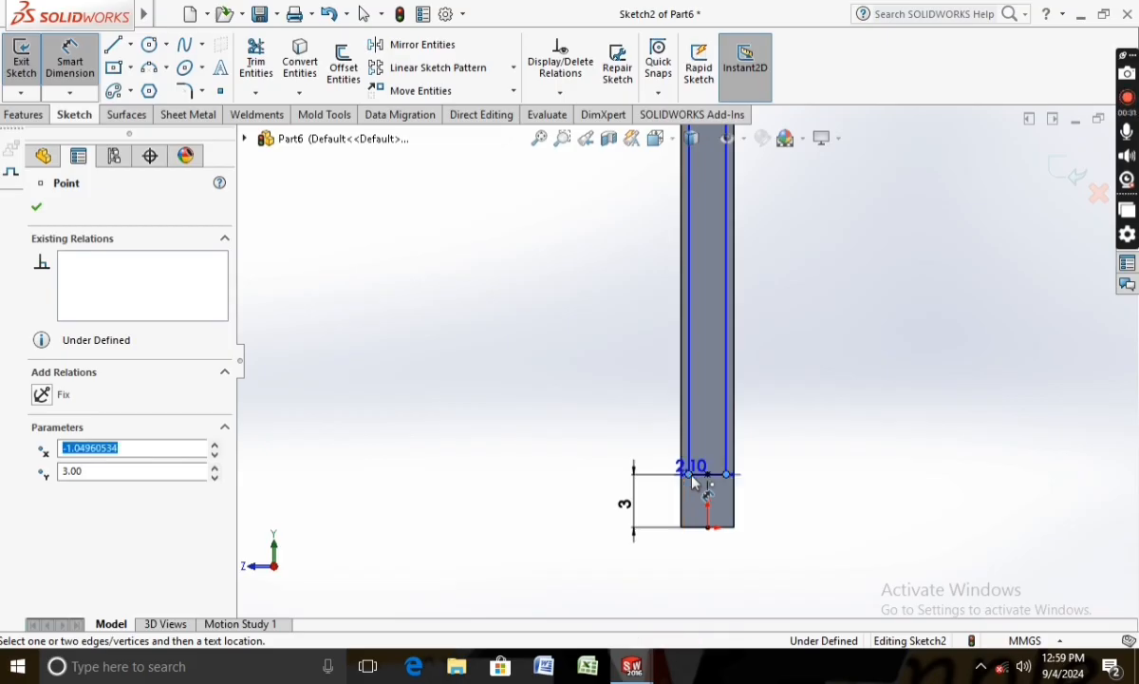
{"action": "left_click", "coordinate": [707, 584]}
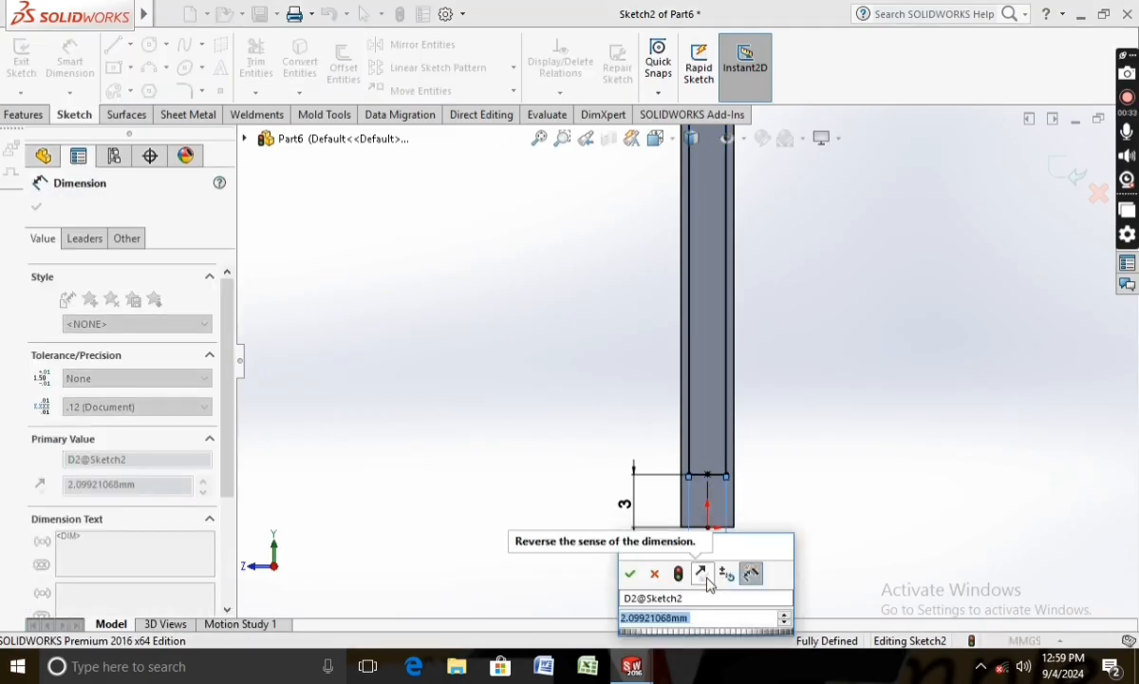
{"action": "type", "text": "2.1"}
{"action": "key", "text": "Return"}
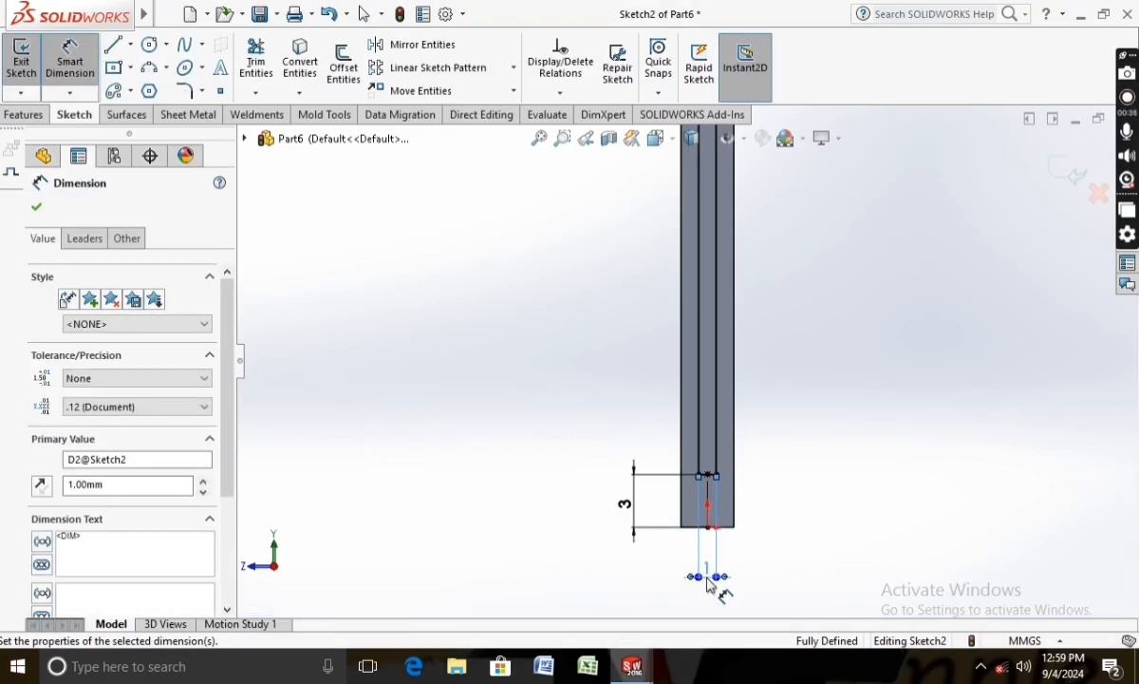
{"action": "scroll", "coordinate": [758, 501], "scroll_direction": "up", "scroll_amount": 8}
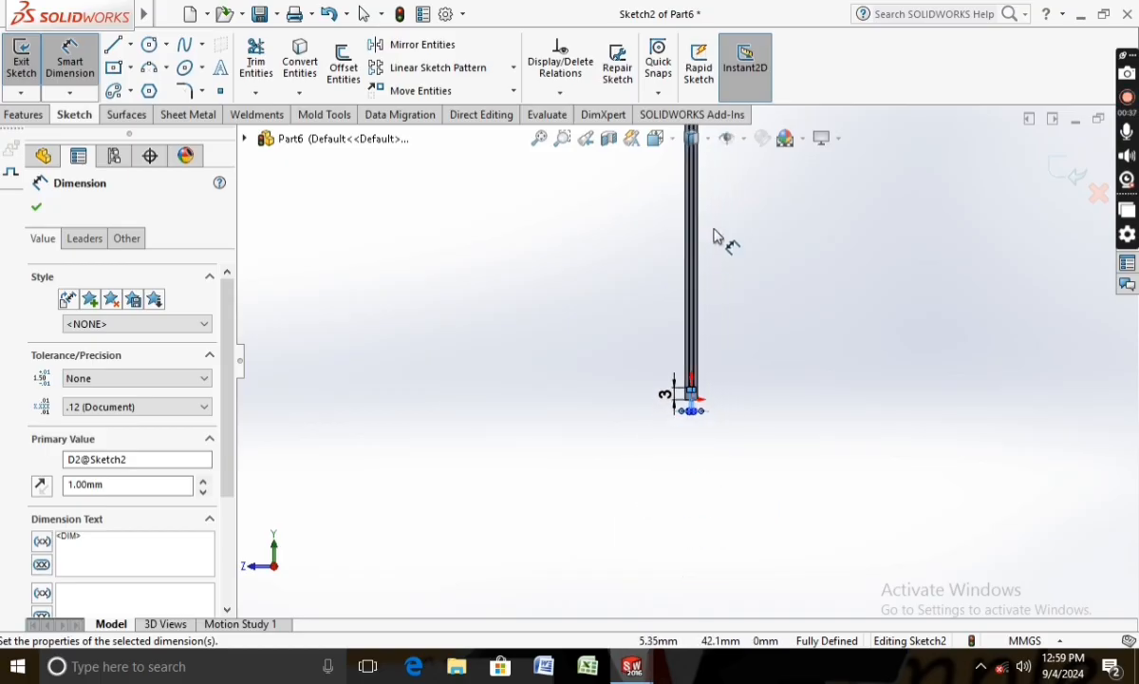
{"action": "scroll", "coordinate": [665, 247], "scroll_direction": "down", "scroll_amount": 6}
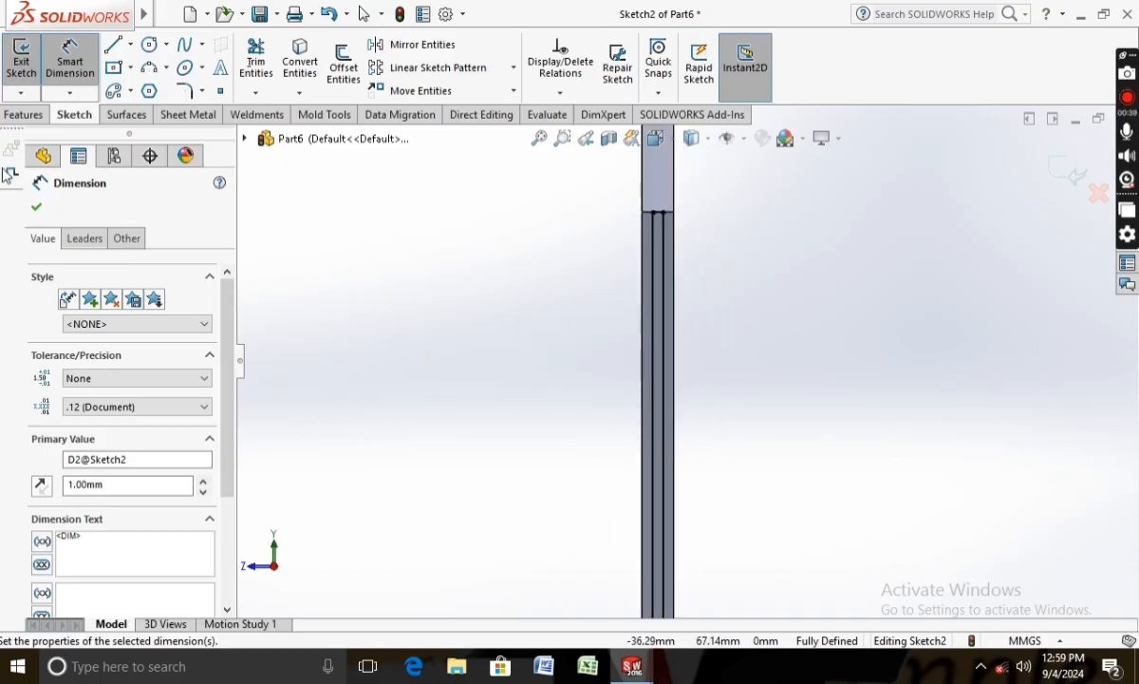
{"action": "left_click", "coordinate": [36, 209]}
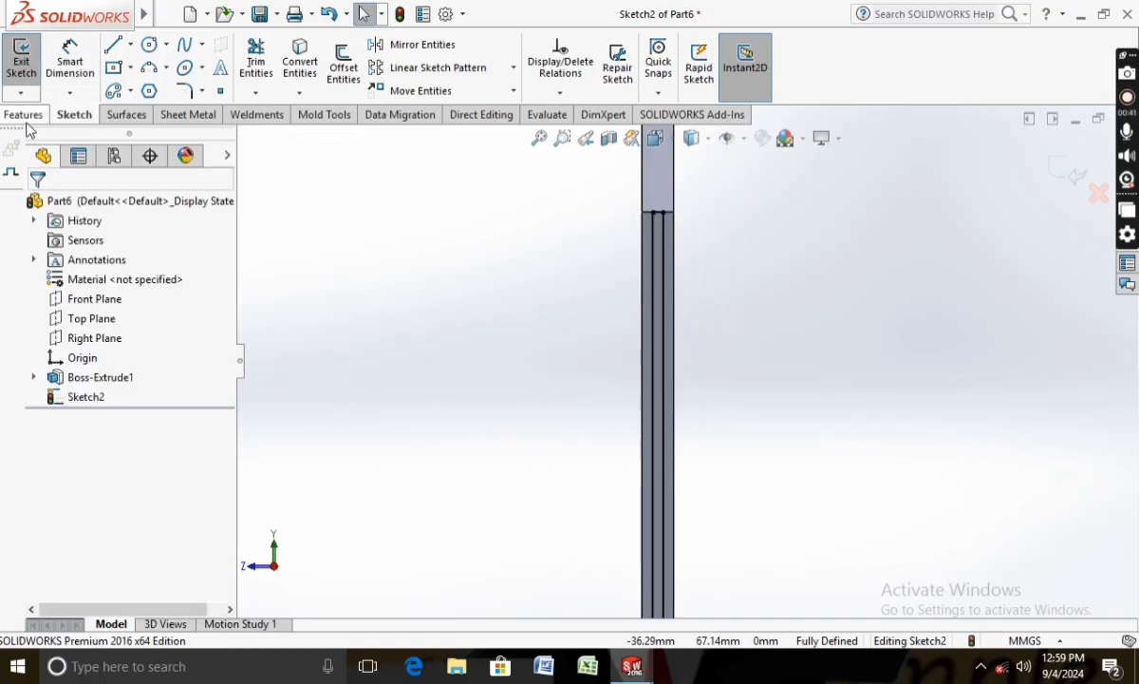
Step: Cut the narrow rectangle into the plate's side face as a Blind Extruded Cut 1 mm deep
{"action": "left_click", "coordinate": [27, 118]}
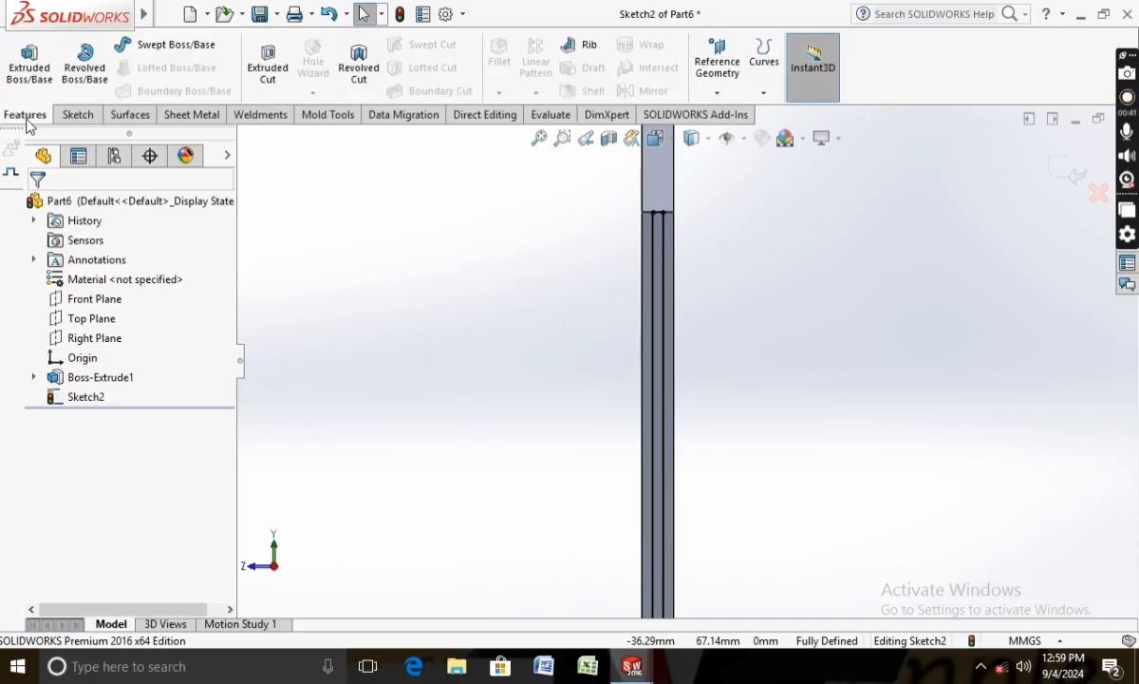
{"action": "left_click", "coordinate": [266, 67]}
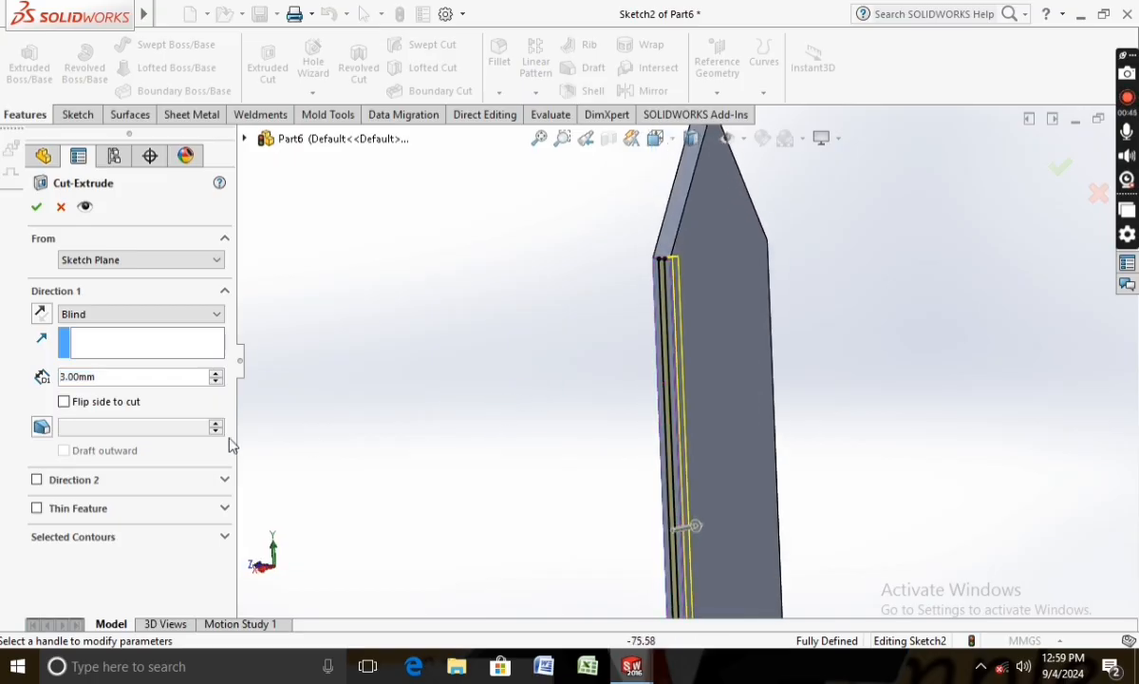
{"action": "type", "text": "1"}
{"action": "key", "text": "Return"}
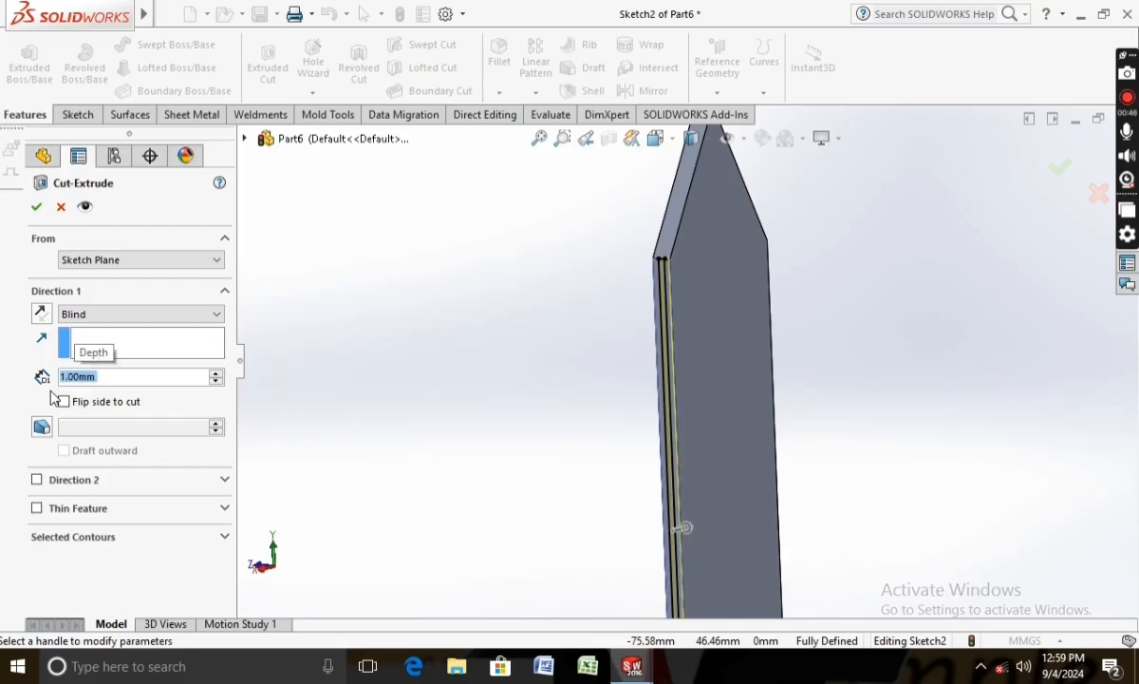
{"action": "left_click", "coordinate": [38, 207]}
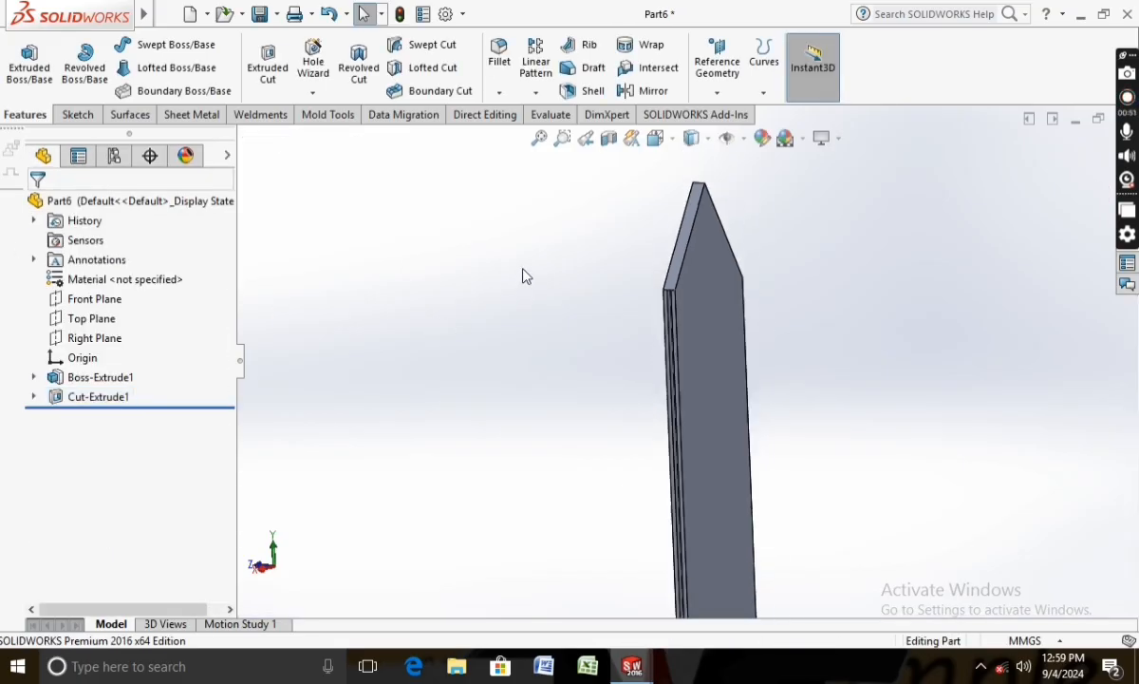
Step: Mirror the side groove cut about the Right Plane onto the plate's opposite side face
{"action": "left_click", "coordinate": [647, 91]}
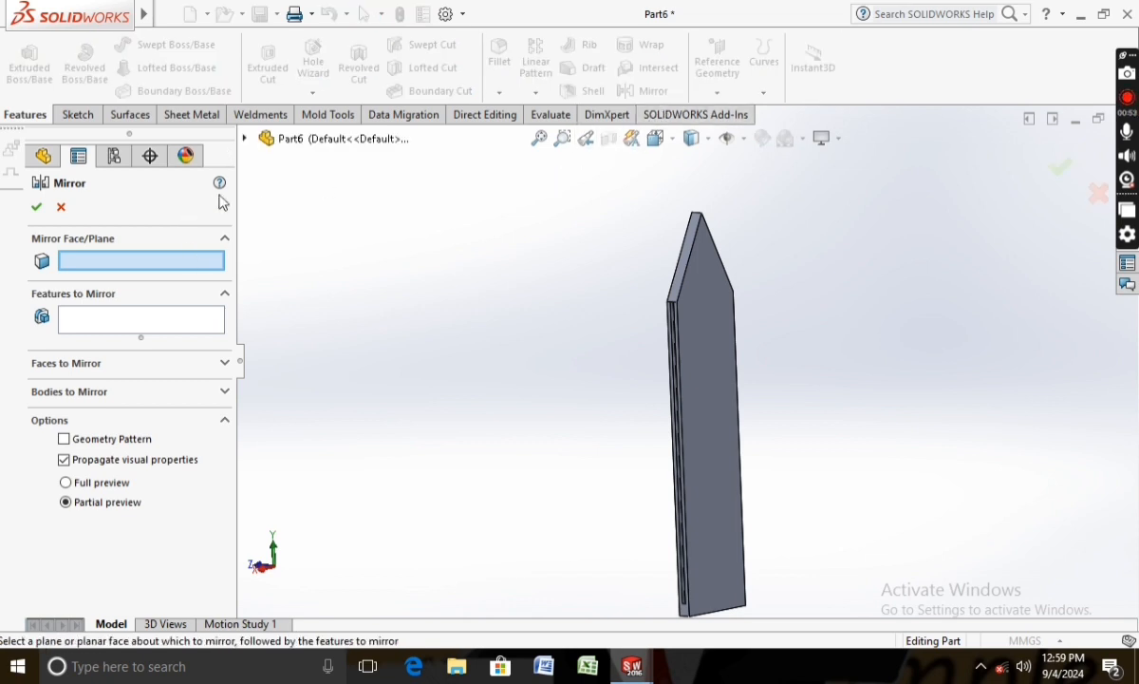
{"action": "left_click", "coordinate": [244, 140]}
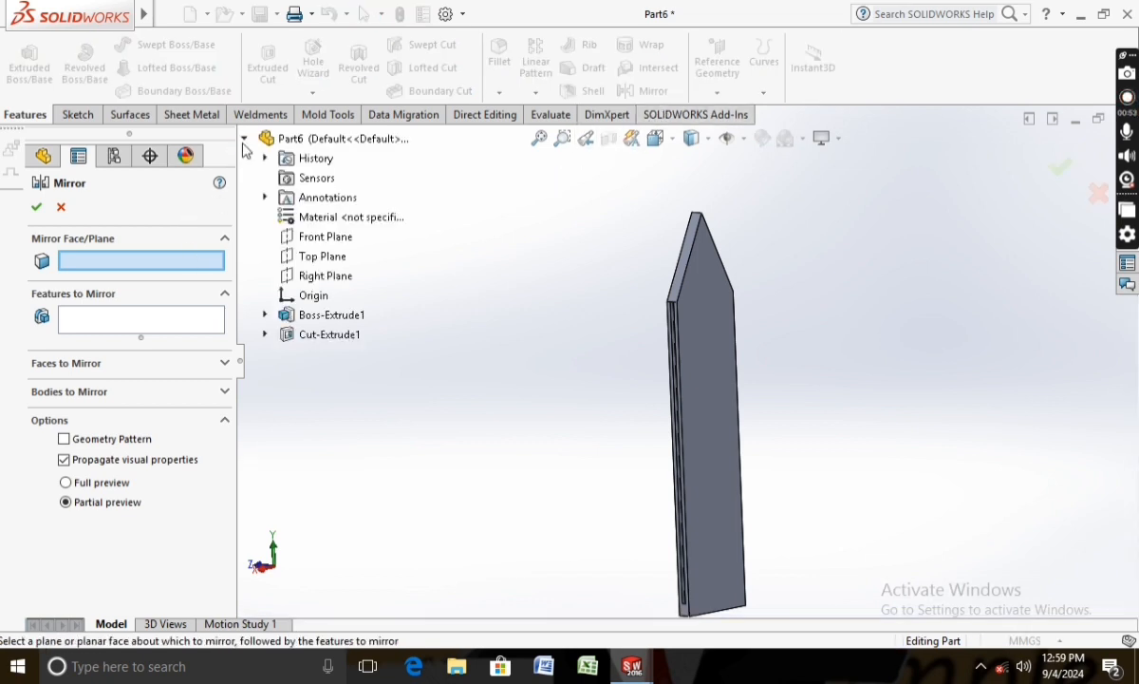
{"action": "left_click", "coordinate": [326, 276]}
{"action": "left_click", "coordinate": [328, 335]}
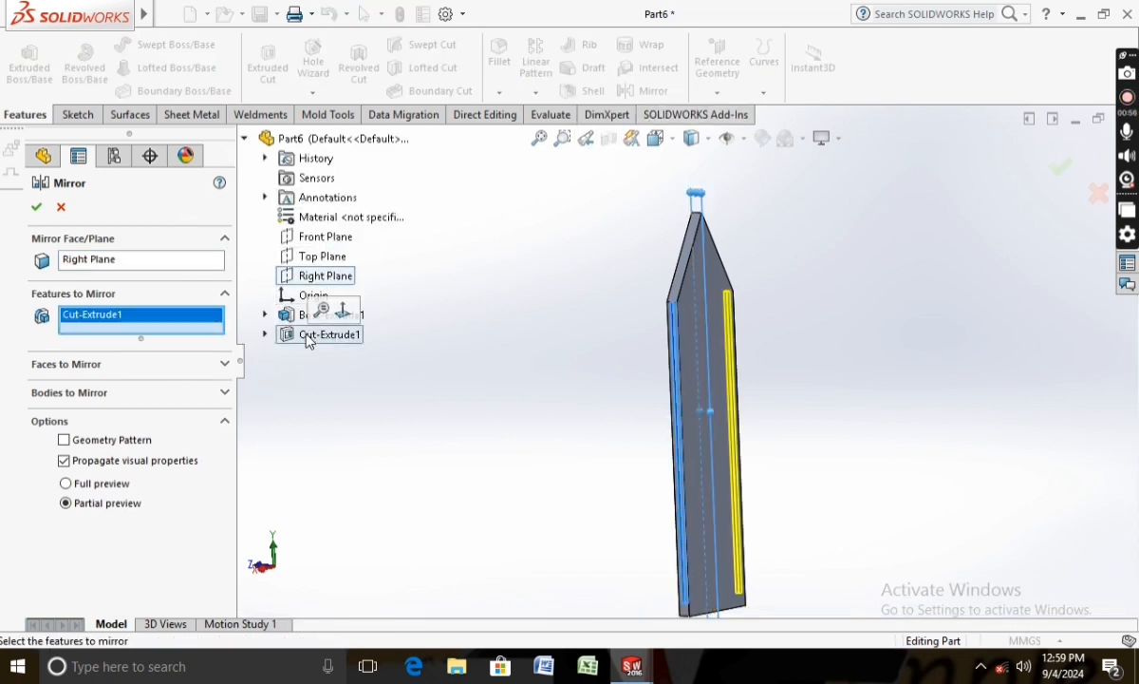
{"action": "left_click", "coordinate": [36, 207]}
{"action": "middle_click_drag", "start_coordinate": [428, 440], "coordinate": [541, 444]}
{"action": "scroll", "coordinate": [674, 414], "scroll_direction": "down", "scroll_amount": 4}
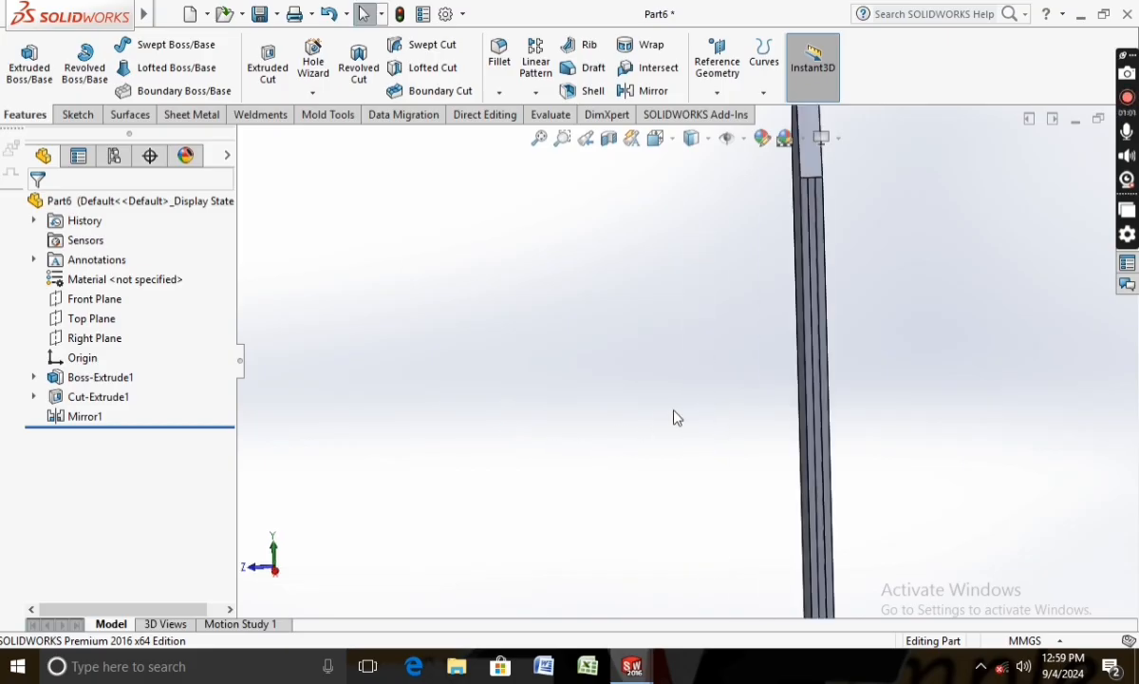
{"action": "scroll", "coordinate": [740, 418], "scroll_direction": "up", "scroll_amount": 2}
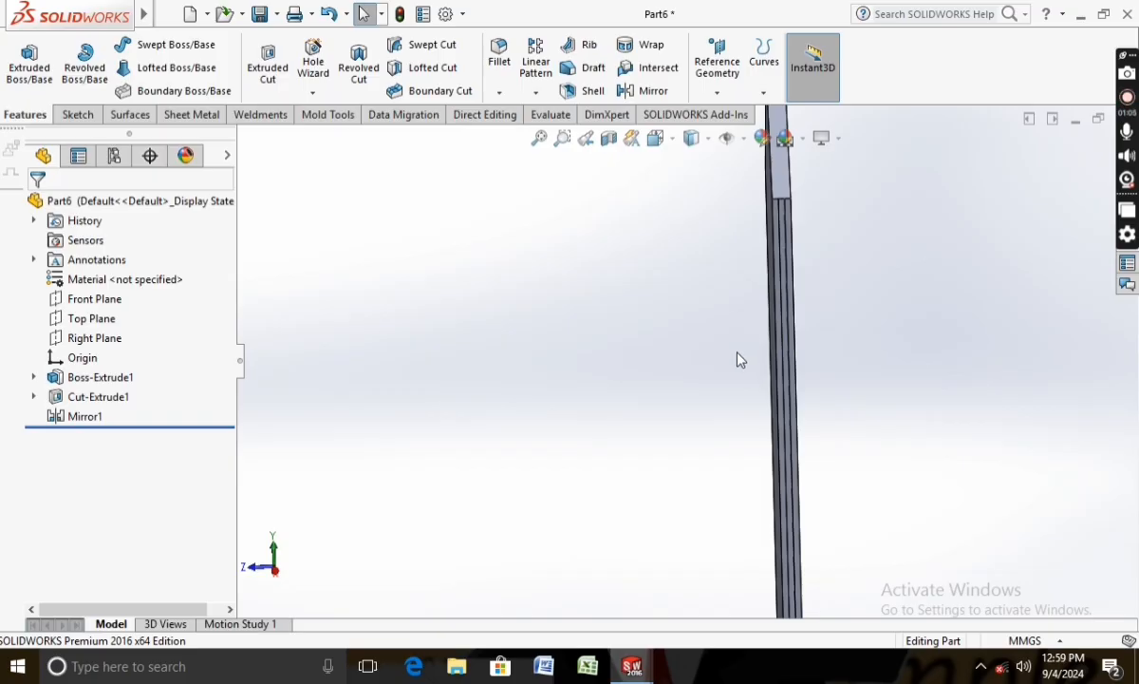
Step: Assign the AISI 1020 steel material with its own appearance to the part
{"action": "right_click", "coordinate": [106, 279]}
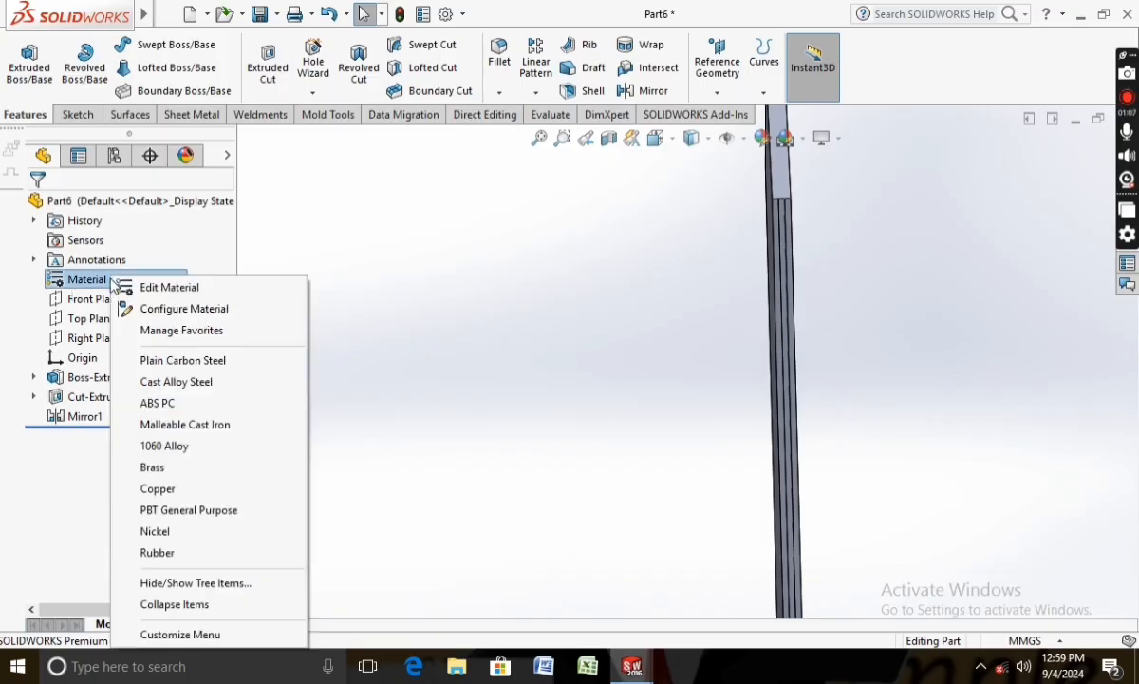
{"action": "left_click", "coordinate": [145, 288]}
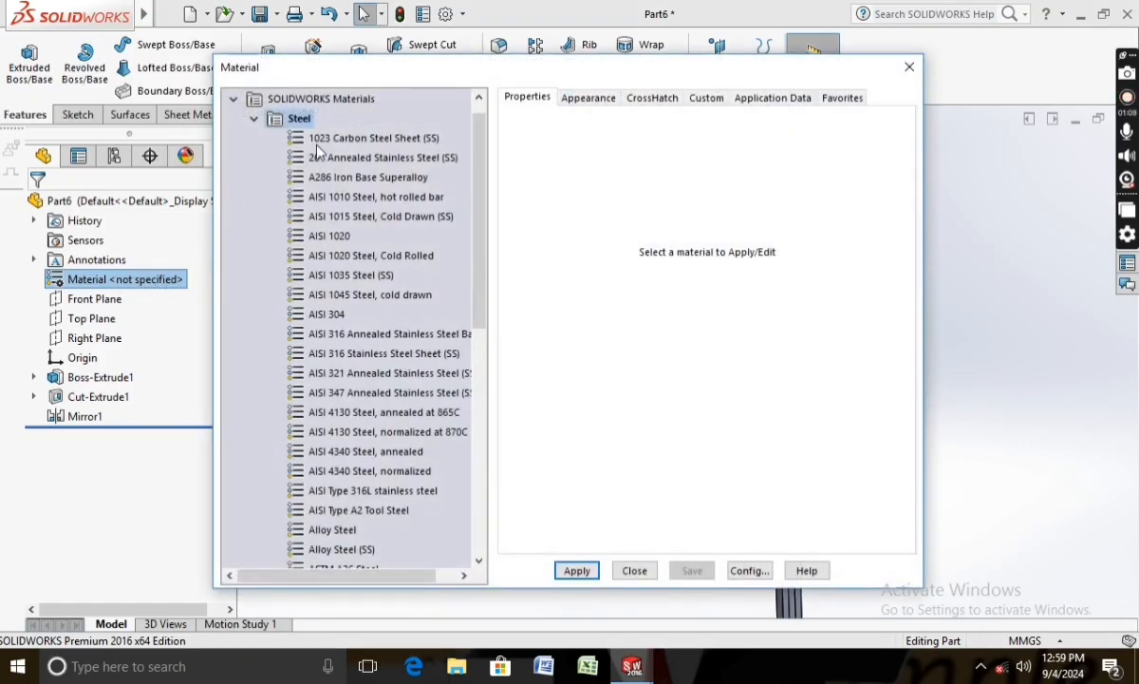
{"action": "left_click", "coordinate": [329, 236]}
{"action": "left_click", "coordinate": [589, 98]}
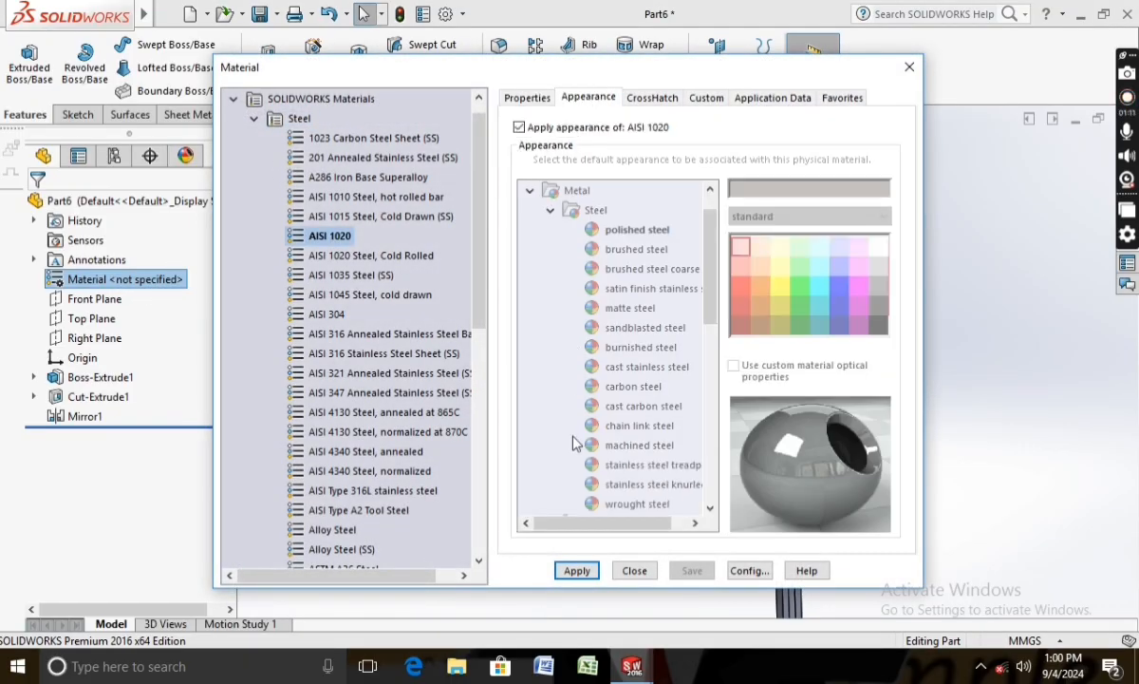
{"action": "left_click", "coordinate": [577, 570]}
{"action": "left_click", "coordinate": [634, 570]}
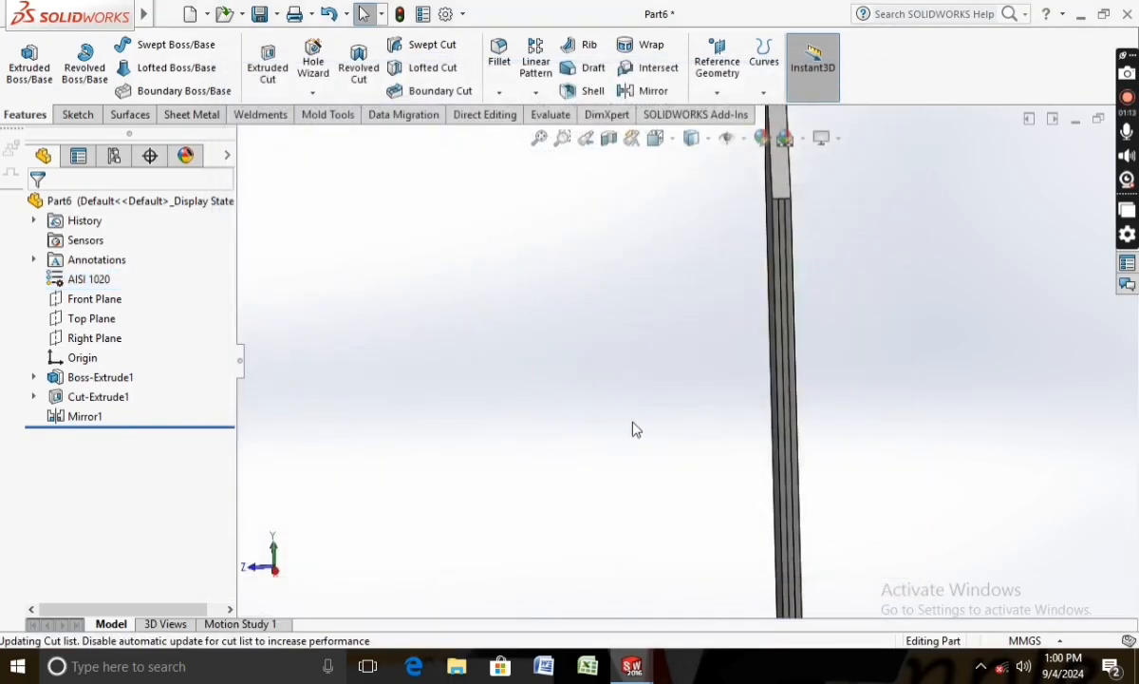
Step: Accept white as the colour of the part's polished steel appearance and change the scene to Plain White
{"action": "middle_click_drag", "start_coordinate": [633, 430], "coordinate": [732, 226]}
{"action": "left_click", "coordinate": [762, 138]}
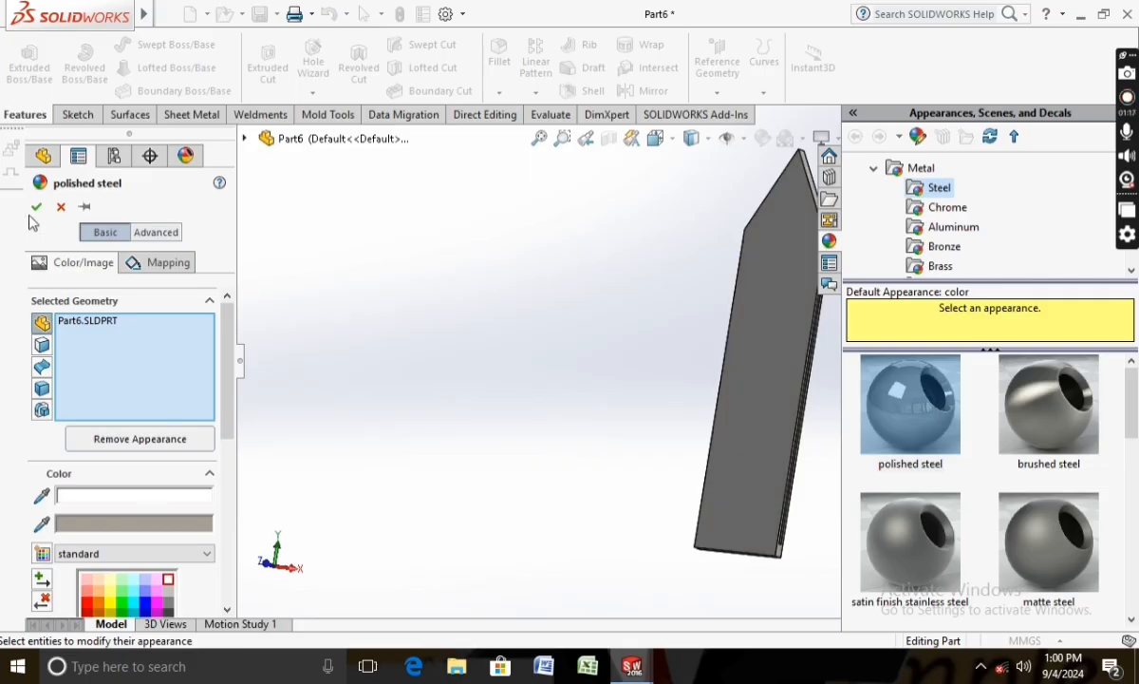
{"action": "left_click", "coordinate": [36, 206]}
{"action": "left_click", "coordinate": [803, 139]}
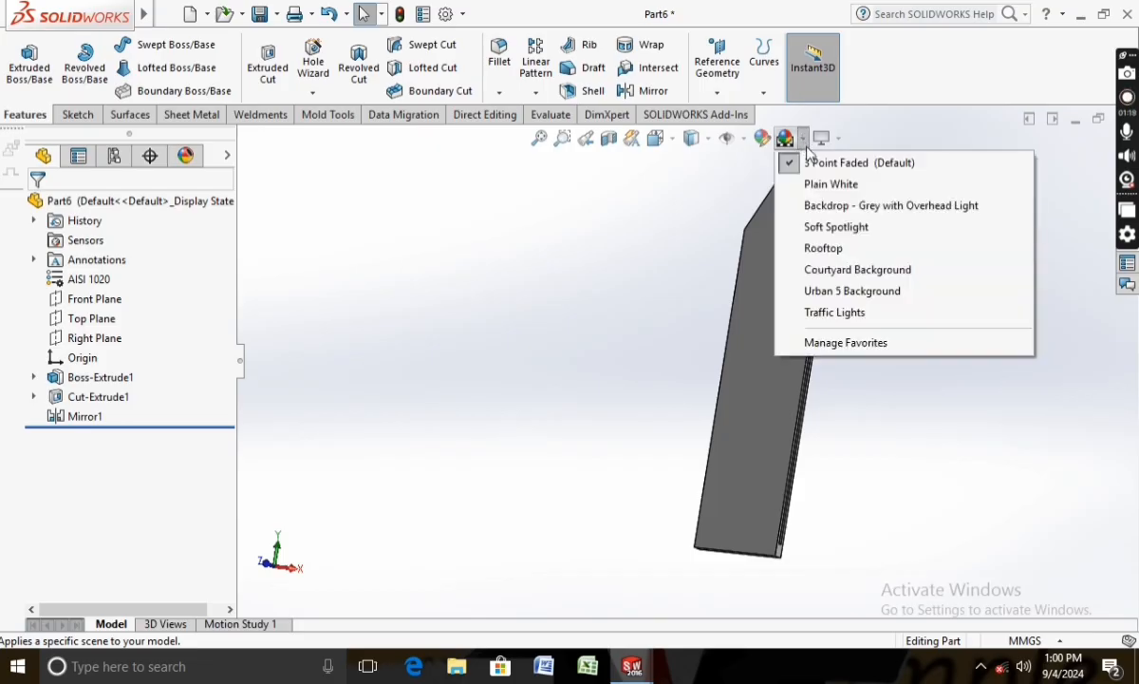
{"action": "left_click", "coordinate": [824, 183]}
{"action": "middle_click_drag", "start_coordinate": [824, 184], "coordinate": [565, 344]}
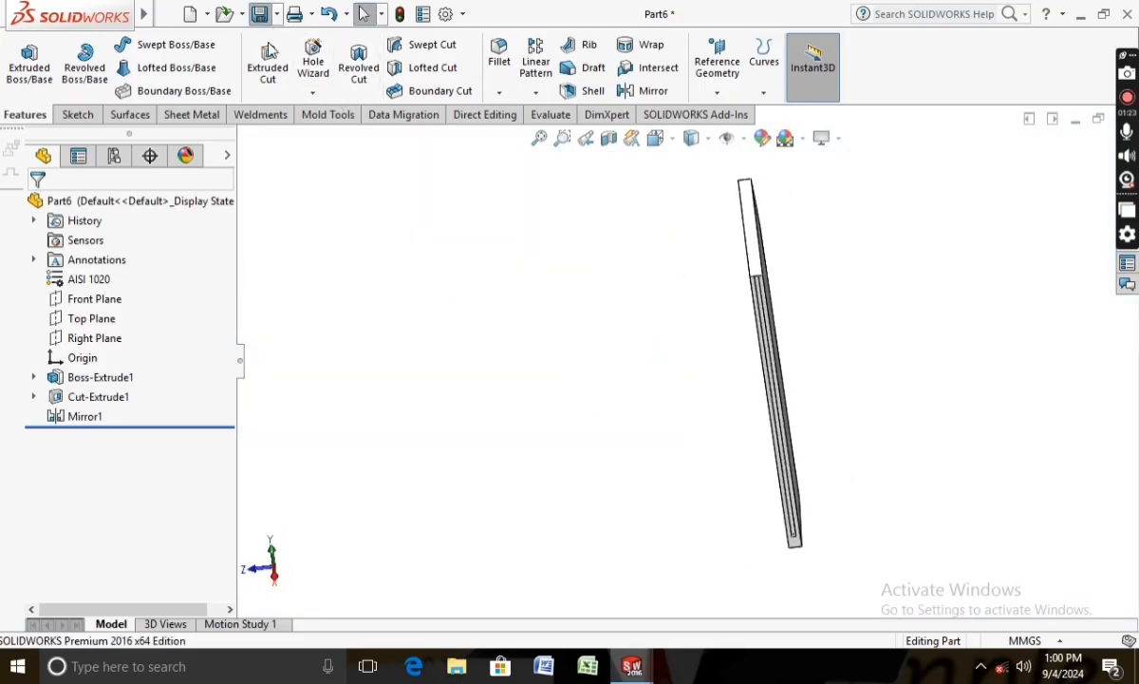
Step: Save the pointed plate as Part6 and start a new assembly document
{"action": "left_click", "coordinate": [259, 14]}
{"action": "left_click", "coordinate": [692, 495]}
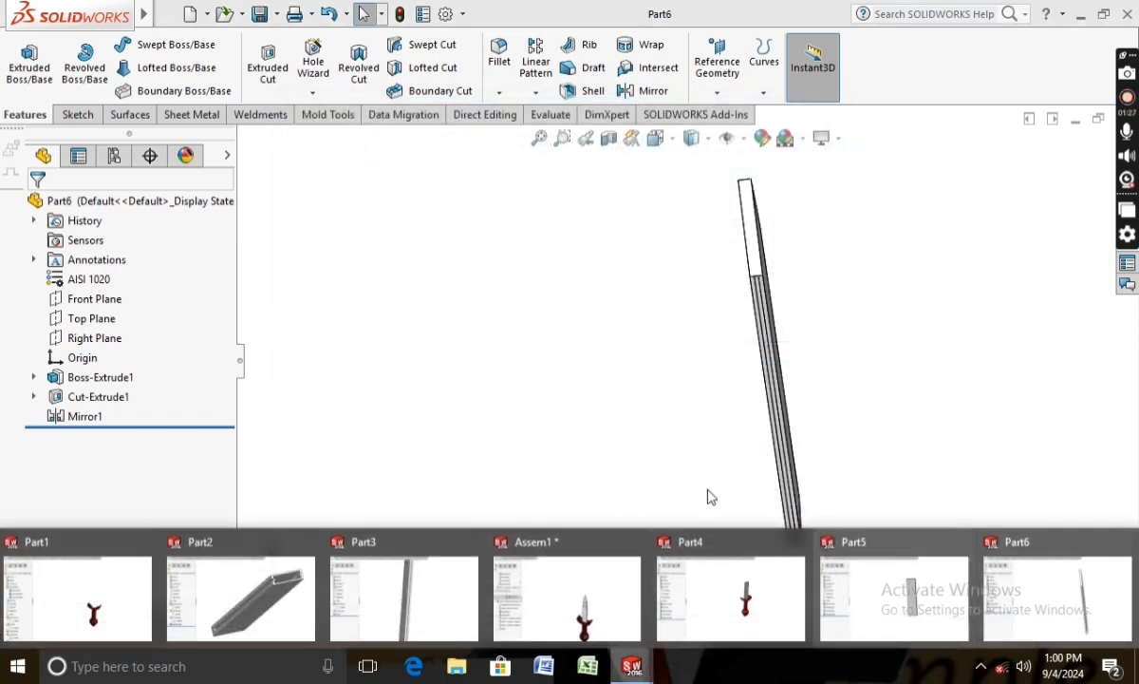
{"action": "left_click", "coordinate": [191, 15]}
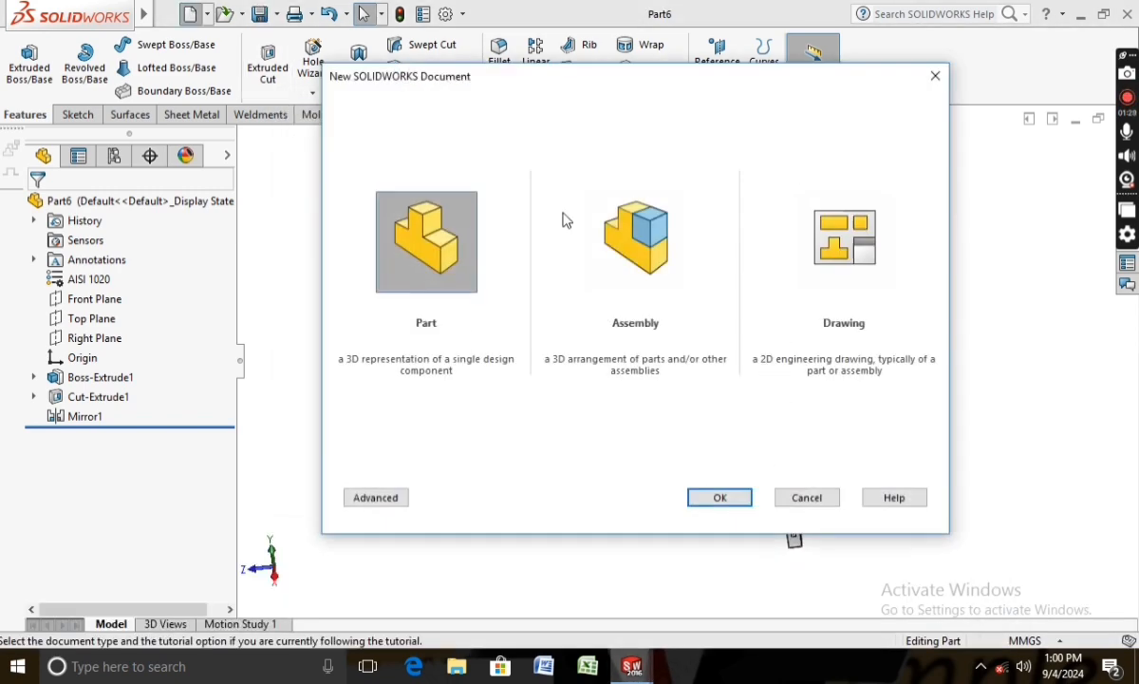
{"action": "left_click", "coordinate": [586, 217]}
{"action": "left_click", "coordinate": [703, 497]}
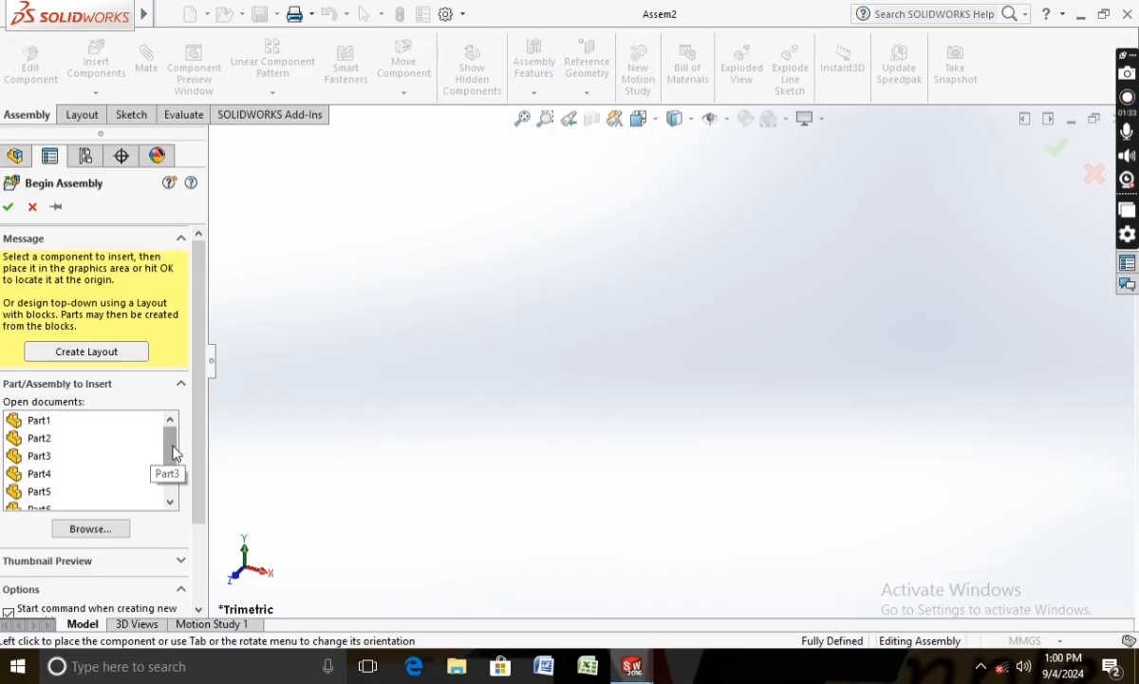
Step: Place Part4, the red handle with its hollow blade, as the first component and set the scene to Plain White
{"action": "left_click_drag", "start_coordinate": [173, 454], "coordinate": [172, 458]}
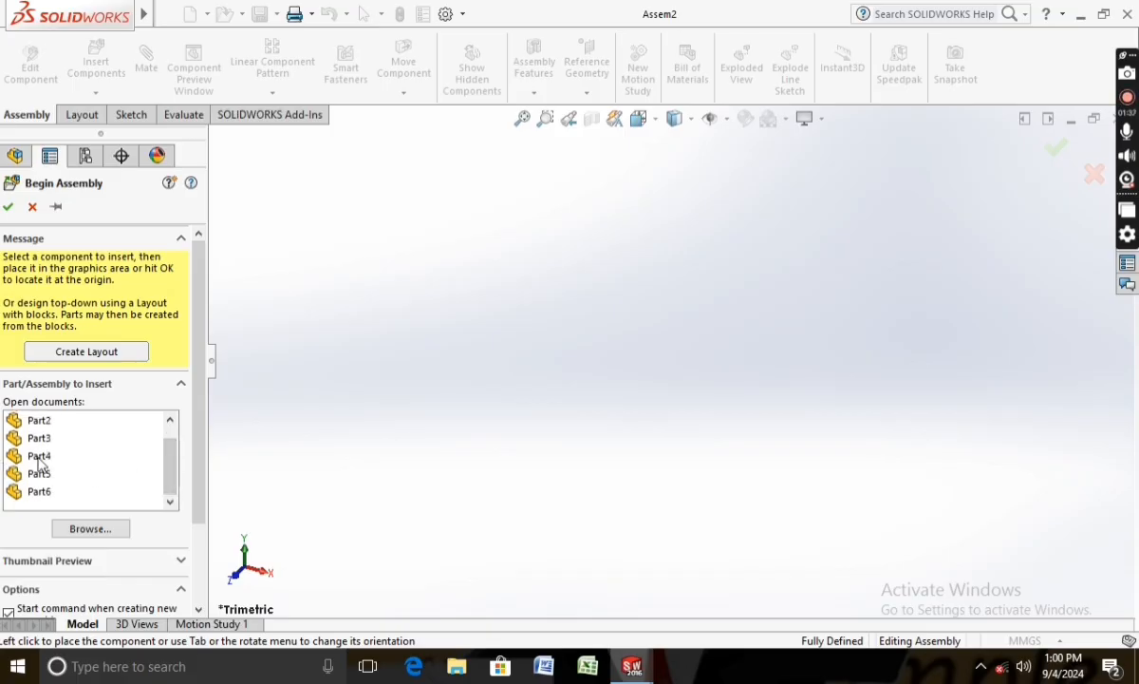
{"action": "left_click", "coordinate": [39, 458]}
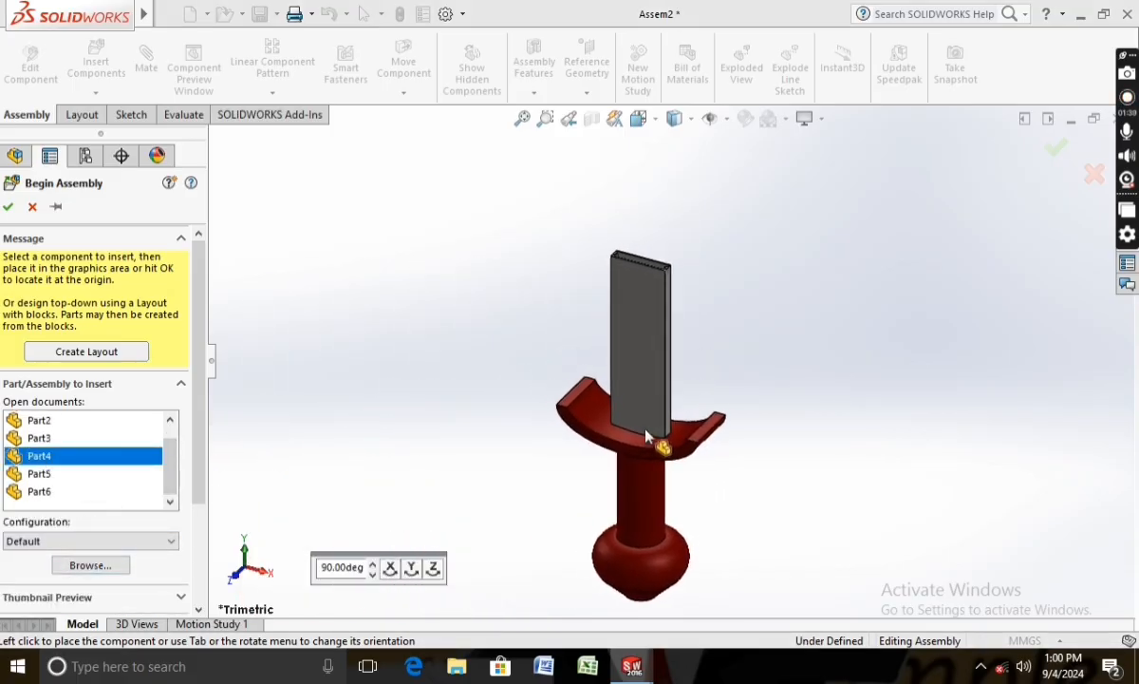
{"action": "left_click", "coordinate": [653, 429]}
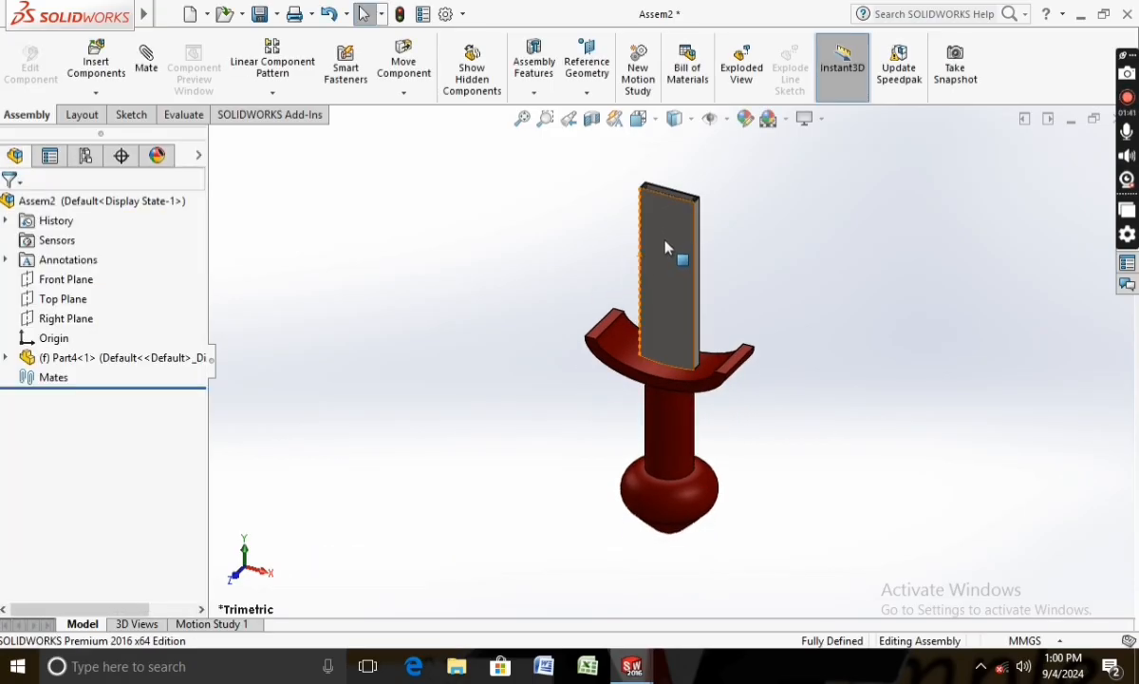
{"action": "scroll", "coordinate": [802, 127], "scroll_direction": "up", "scroll_amount": 1}
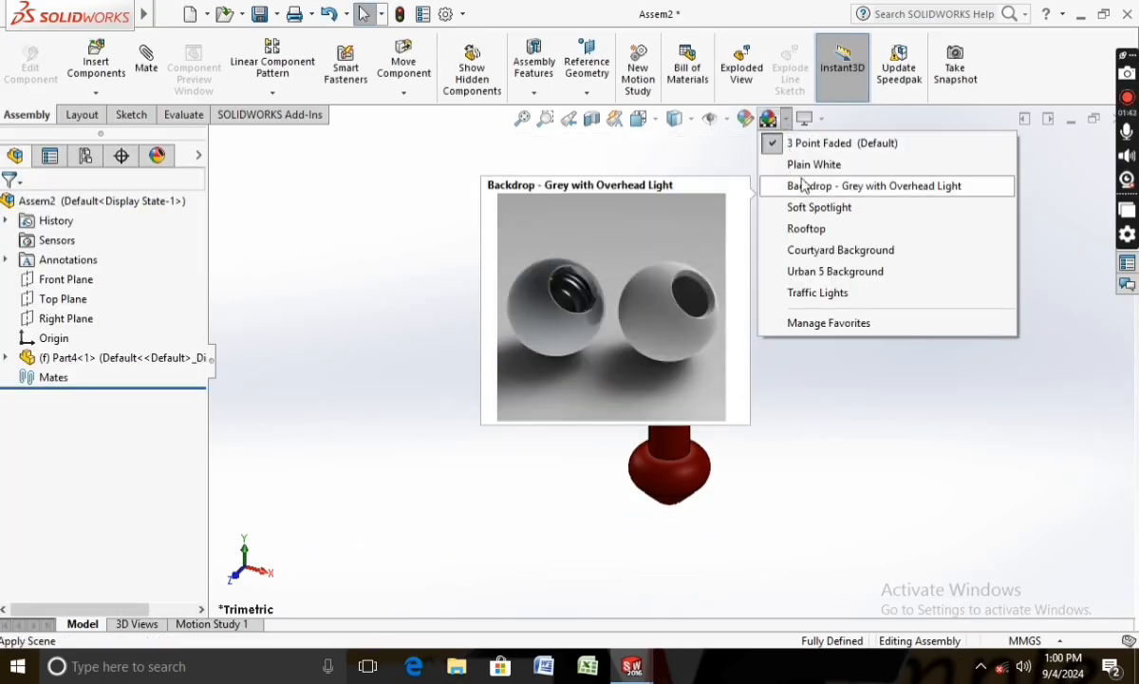
{"action": "left_click", "coordinate": [797, 164]}
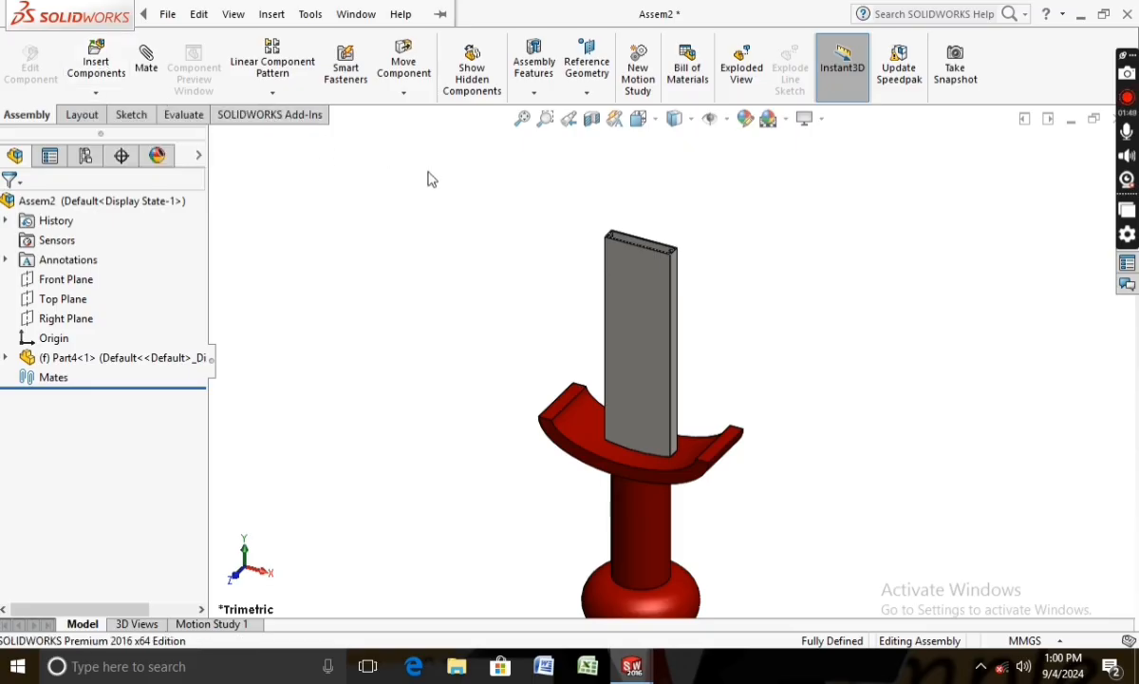
Step: Insert Part5, the hollow grooved bar, beside and above the blade of Part4
{"action": "left_click", "coordinate": [99, 64]}
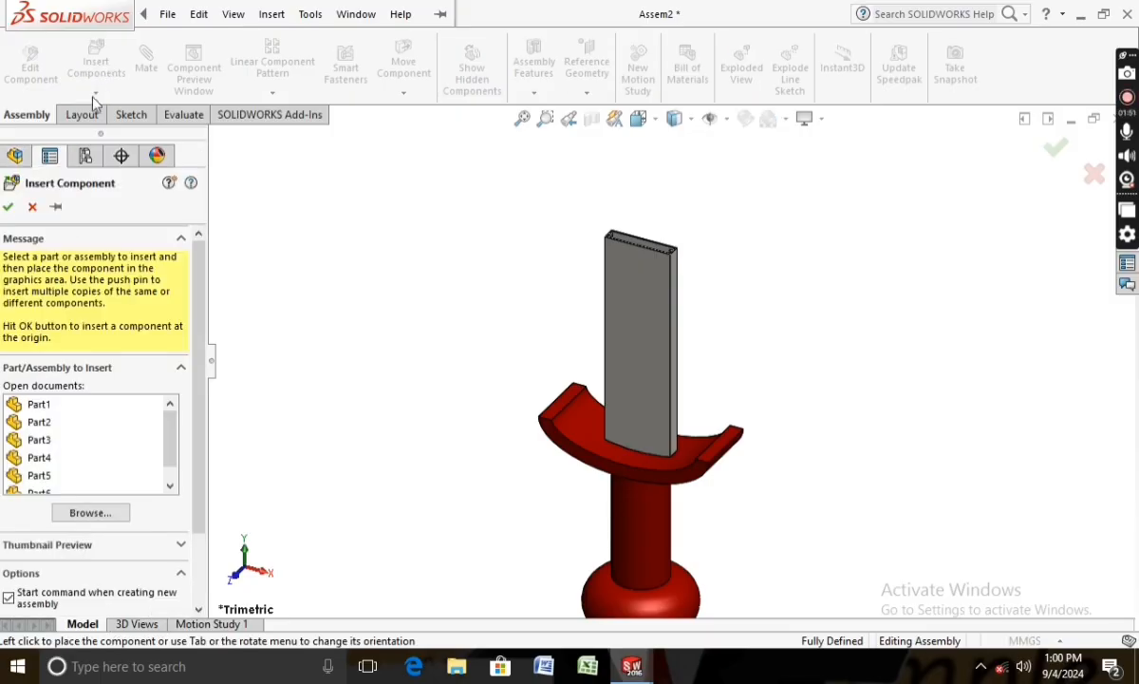
{"action": "left_click", "coordinate": [39, 475]}
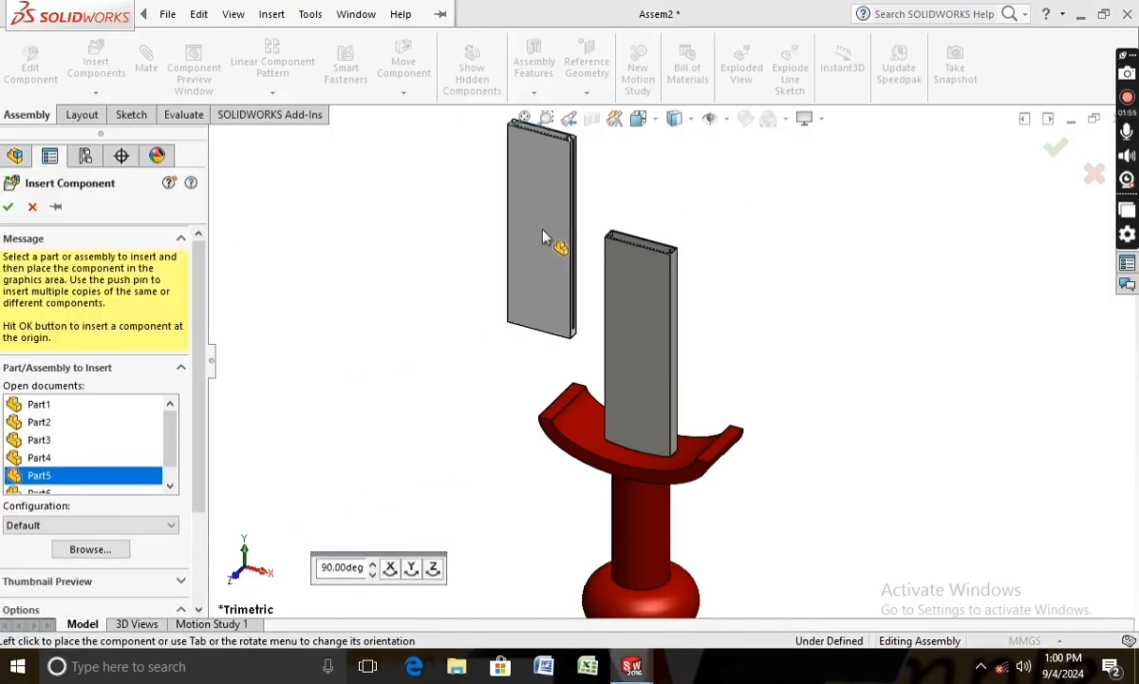
{"action": "left_click", "coordinate": [534, 244]}
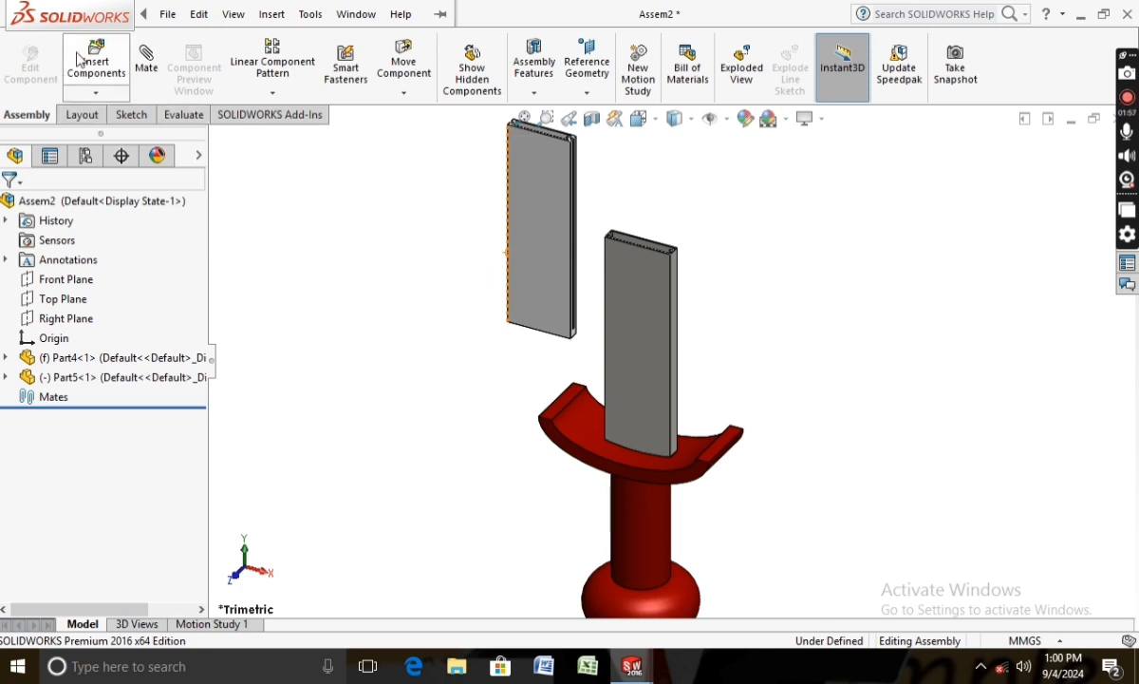
Step: Add a centered Width mate between the two wide faces of Part4's blade and the two wide faces of Part5
{"action": "left_click", "coordinate": [145, 71]}
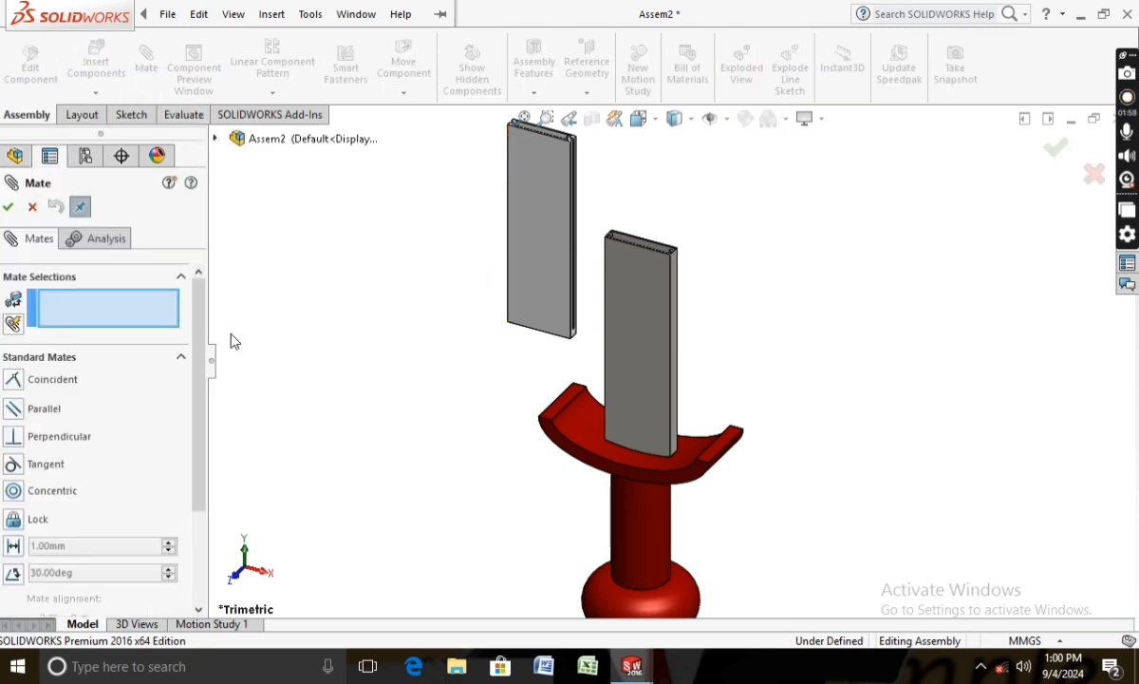
{"action": "left_click_drag", "start_coordinate": [199, 460], "coordinate": [202, 534]}
{"action": "left_click", "coordinate": [178, 530]}
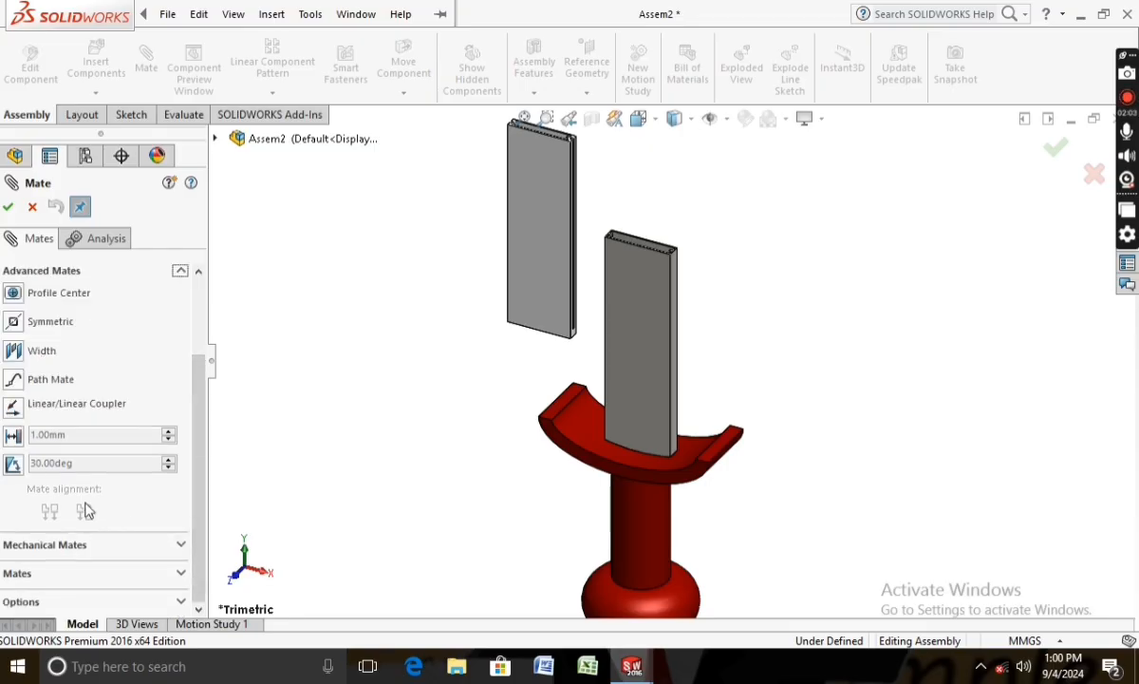
{"action": "left_click", "coordinate": [14, 350]}
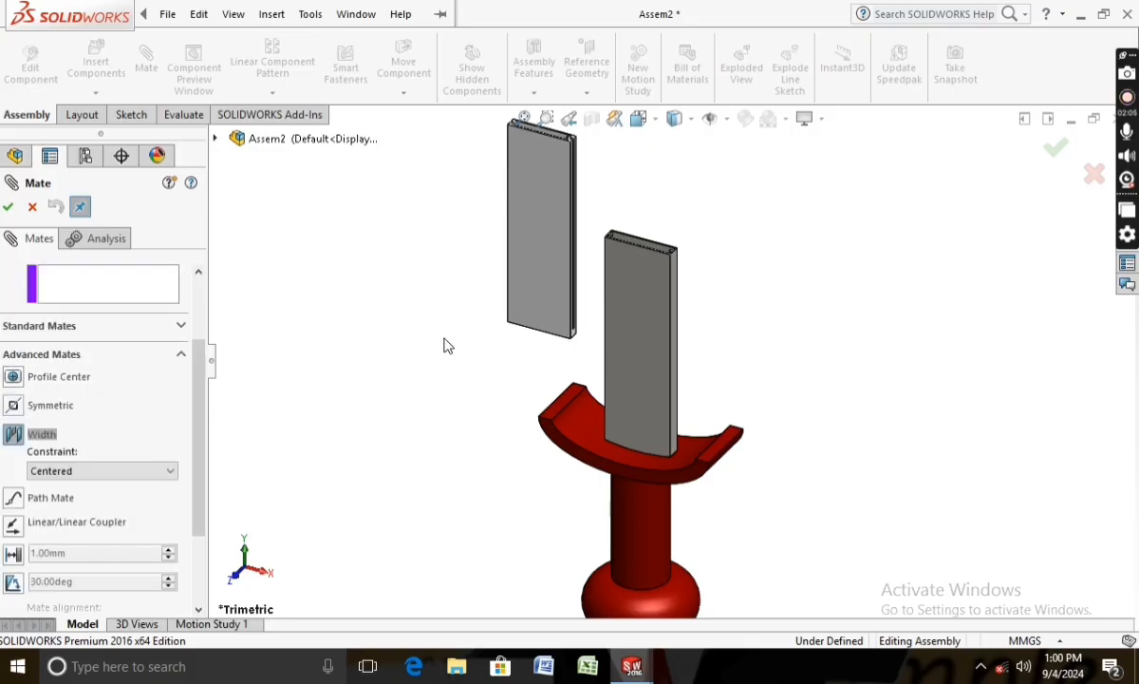
{"action": "left_click", "coordinate": [633, 320]}
{"action": "middle_click_drag", "start_coordinate": [771, 308], "coordinate": [636, 297]}
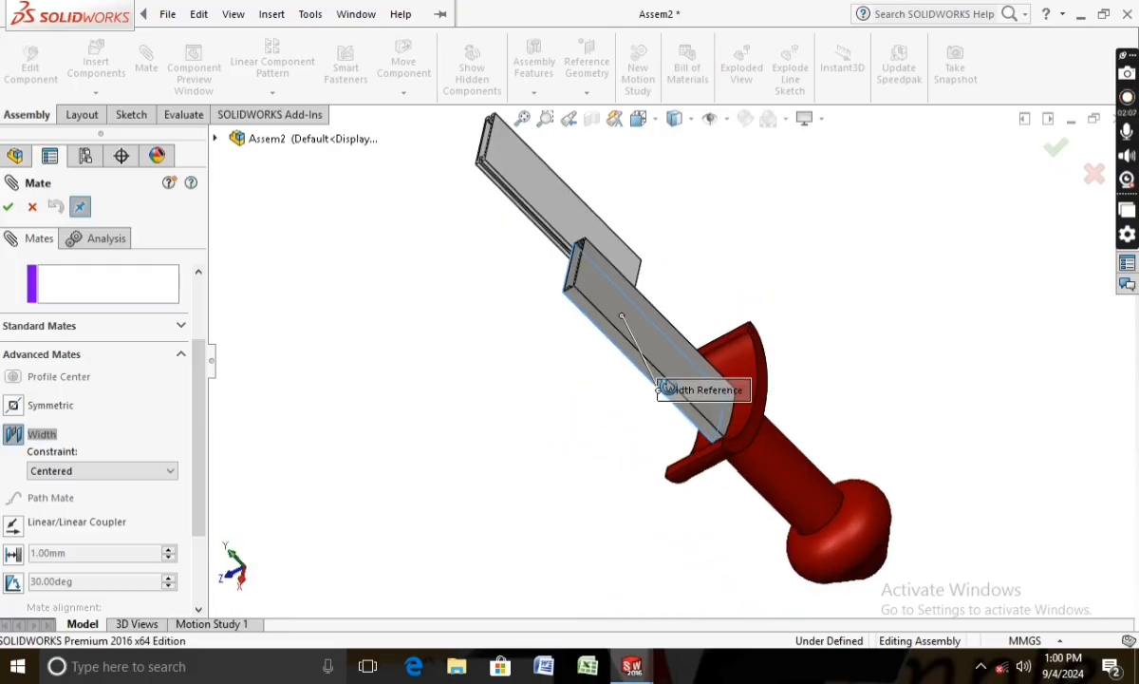
{"action": "left_click", "coordinate": [498, 161]}
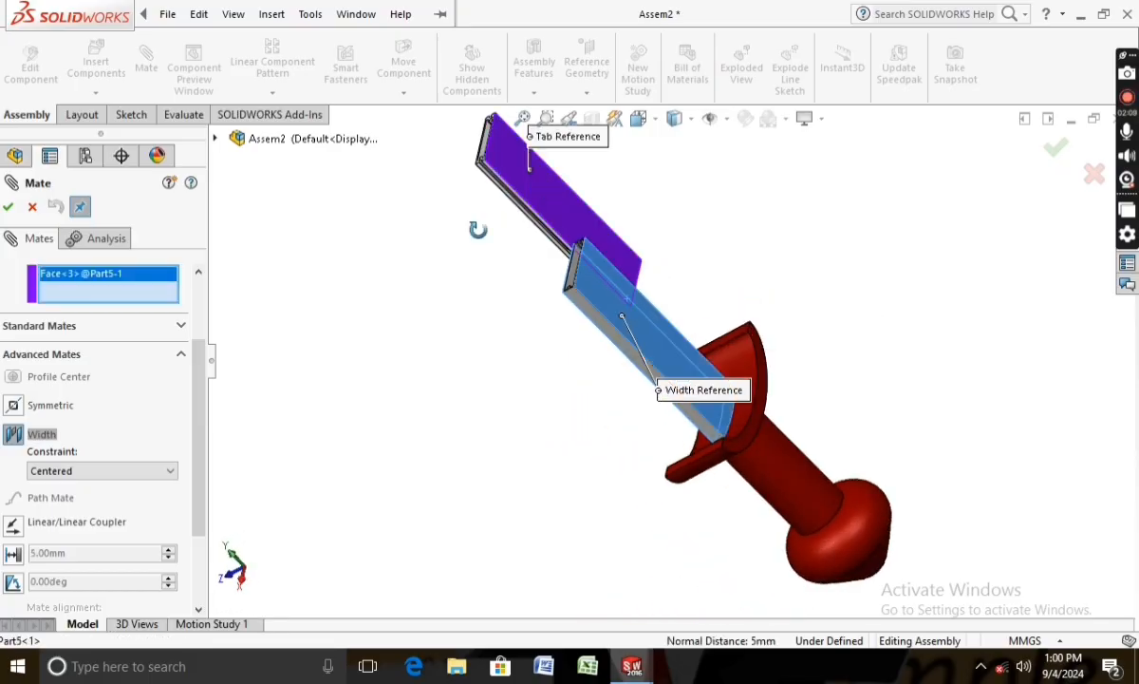
{"action": "middle_click_drag", "start_coordinate": [476, 229], "coordinate": [561, 177]}
{"action": "left_click", "coordinate": [557, 182]}
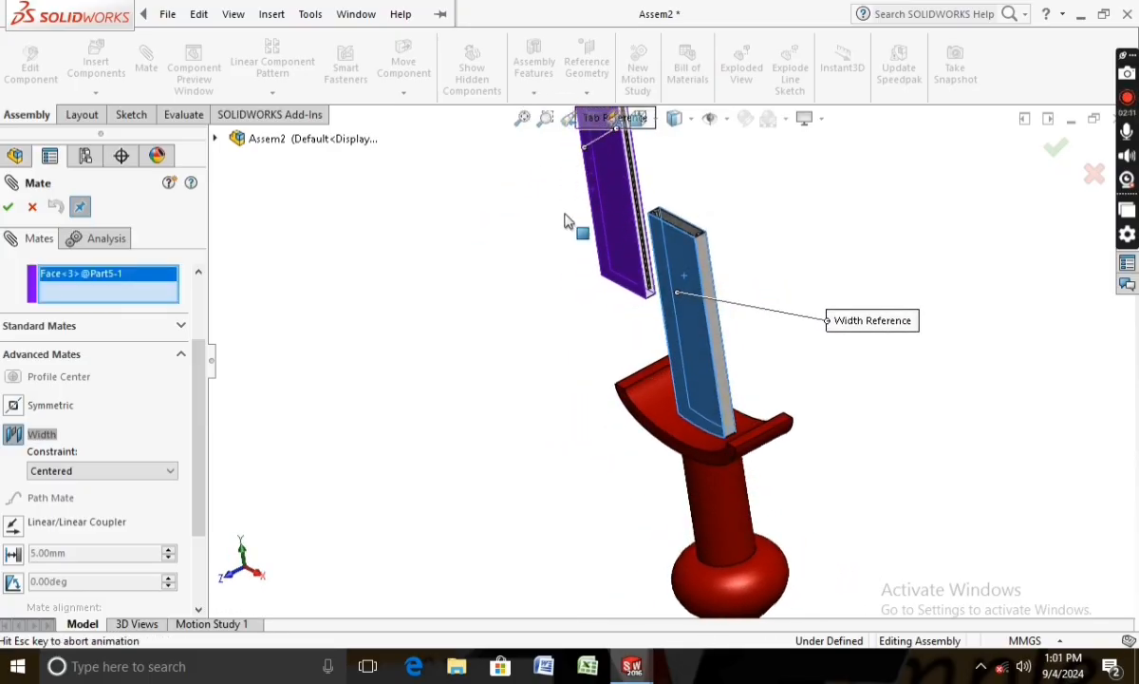
{"action": "left_click", "coordinate": [8, 208]}
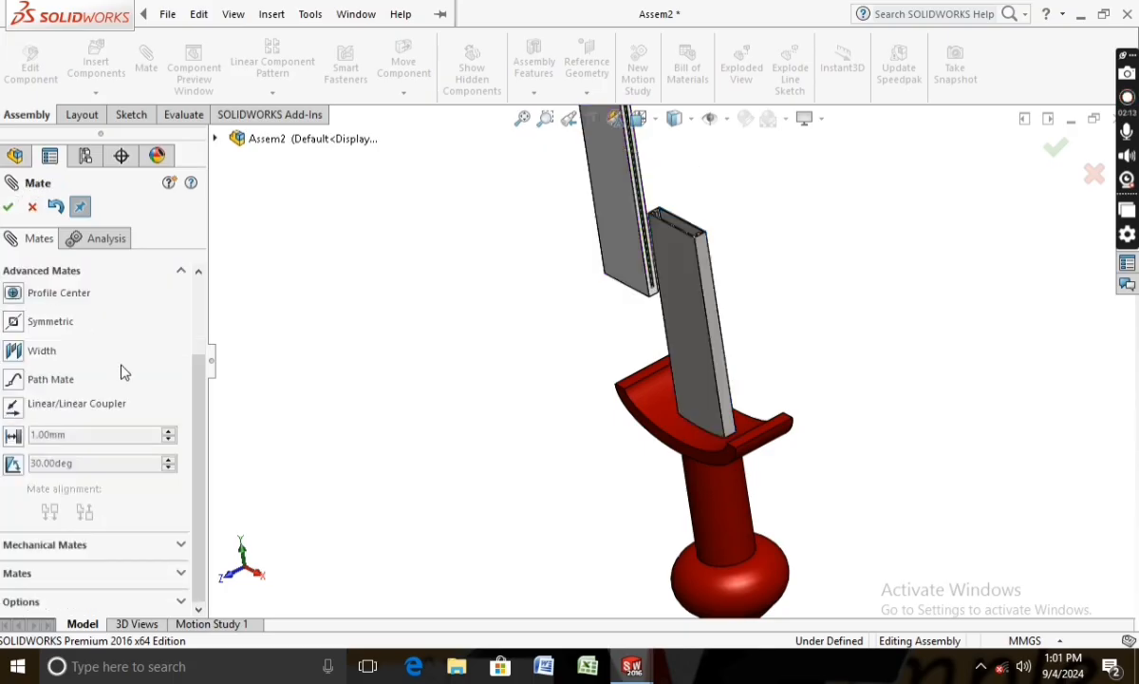
Step: Add a Coincident mate between Part5's grooved narrow side face and the inner side wall of Part4's hollow blade
{"action": "scroll", "coordinate": [180, 408], "scroll_direction": "up", "scroll_amount": 3}
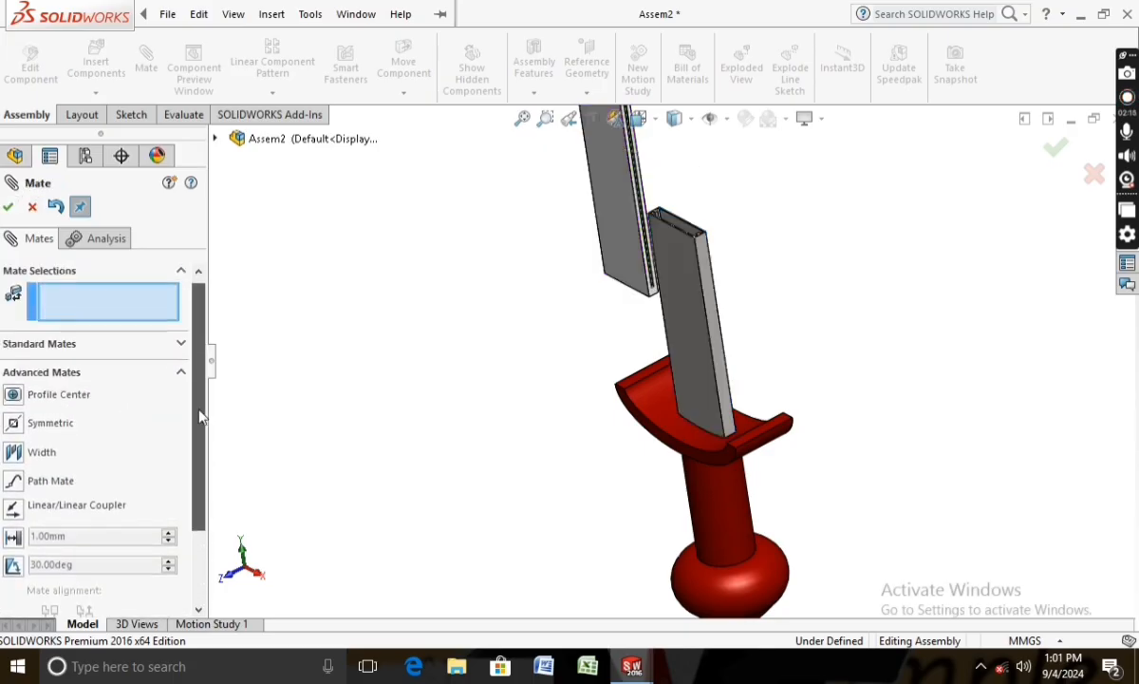
{"action": "left_click", "coordinate": [178, 345]}
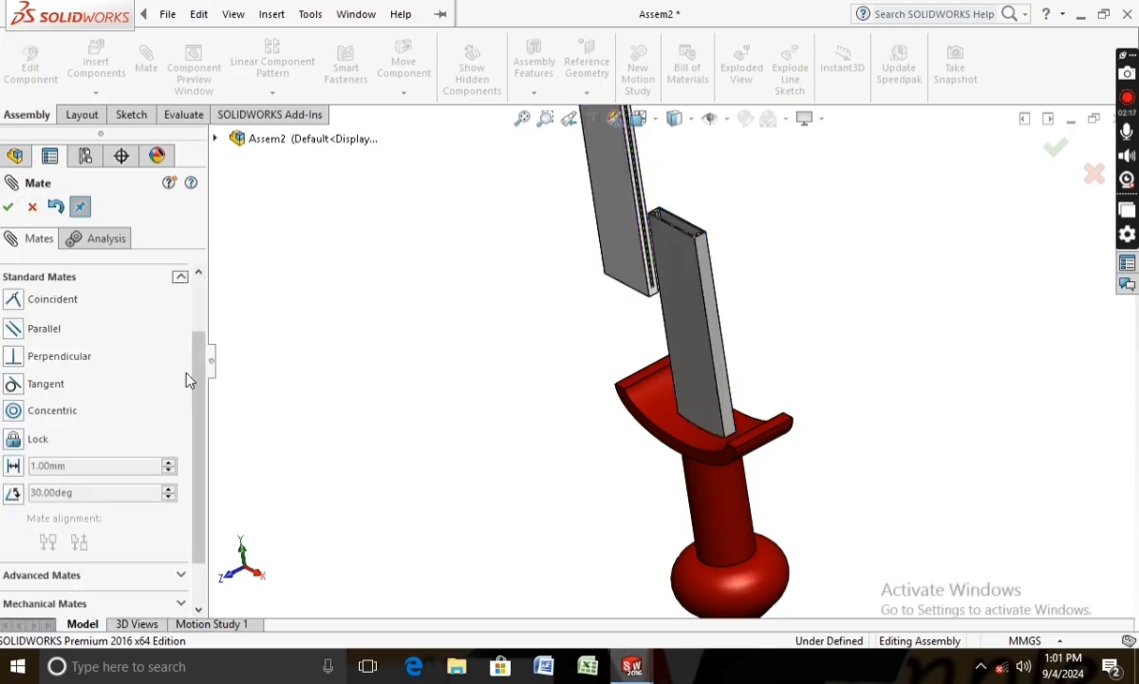
{"action": "scroll", "coordinate": [183, 342], "scroll_direction": "up", "scroll_amount": 2}
{"action": "scroll", "coordinate": [633, 259], "scroll_direction": "down", "scroll_amount": 3}
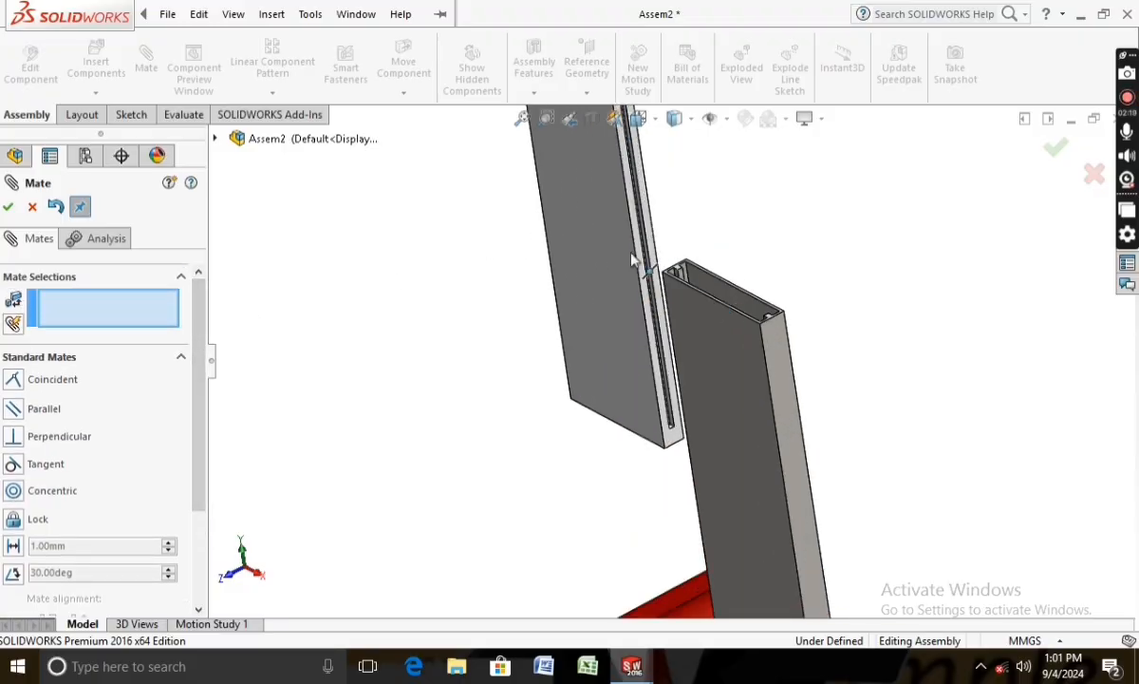
{"action": "scroll", "coordinate": [633, 259], "scroll_direction": "down", "scroll_amount": 4}
{"action": "left_click", "coordinate": [657, 297]}
{"action": "middle_click_drag", "start_coordinate": [751, 324], "coordinate": [982, 468]}
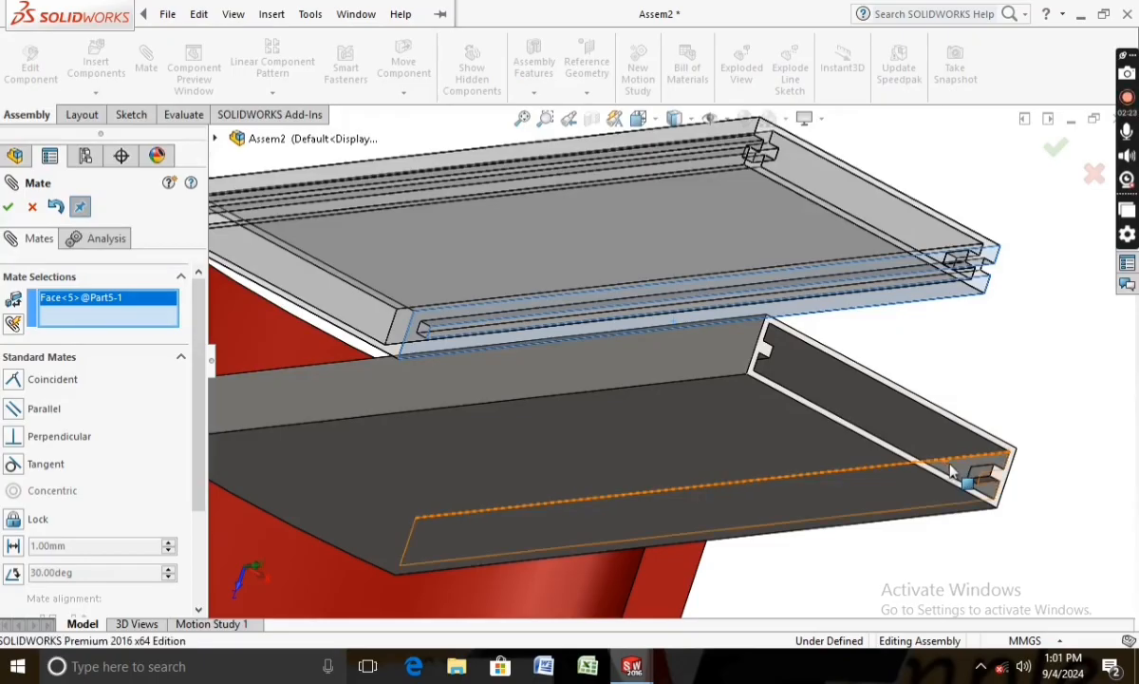
{"action": "left_click", "coordinate": [969, 473]}
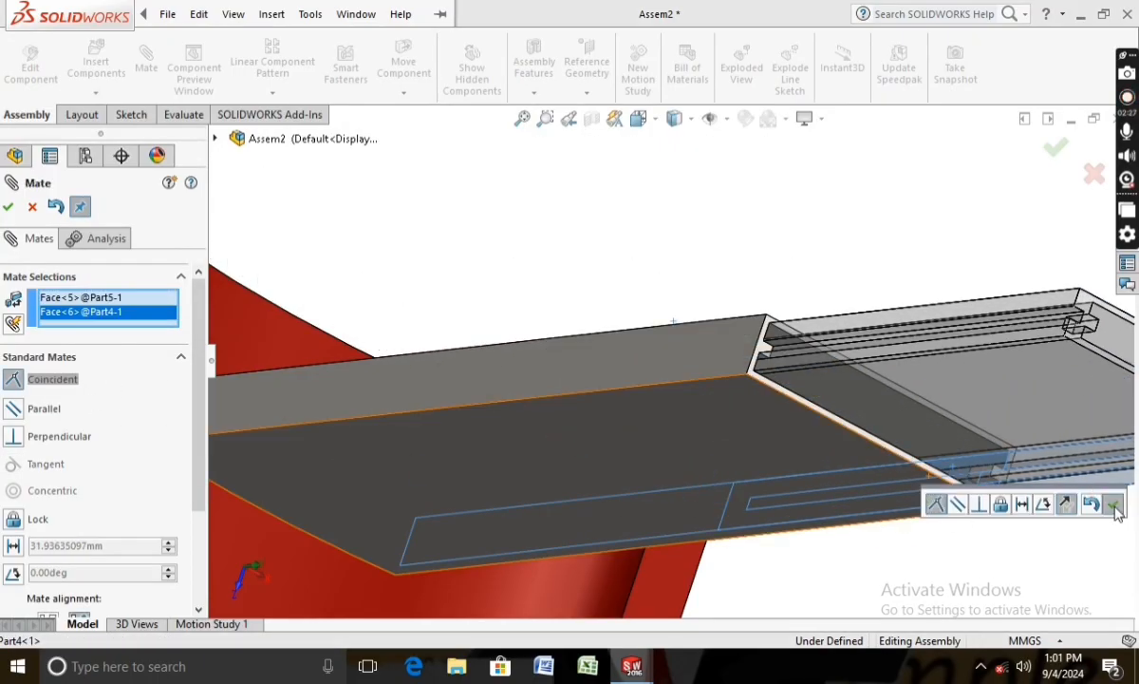
{"action": "left_click", "coordinate": [1115, 510]}
Step: Slide Part5 outward along Part4's blade, restore the Trimetric view and finish mating
{"action": "middle_click_drag", "start_coordinate": [963, 557], "coordinate": [826, 408]}
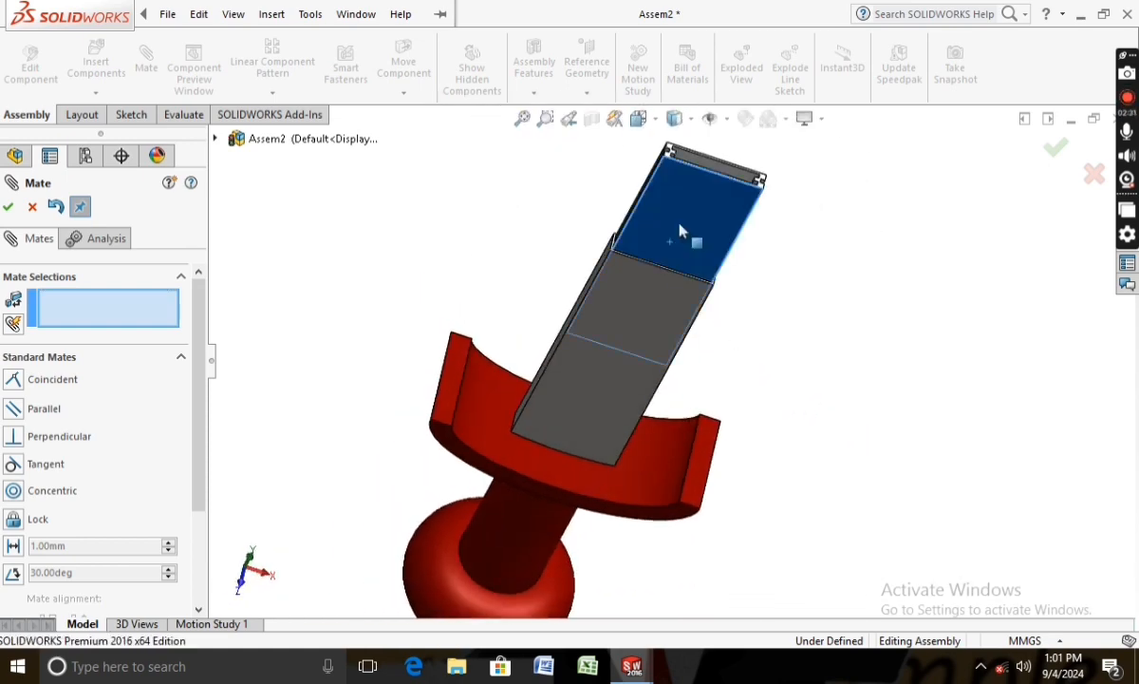
{"action": "left_click_drag", "start_coordinate": [680, 231], "coordinate": [659, 169]}
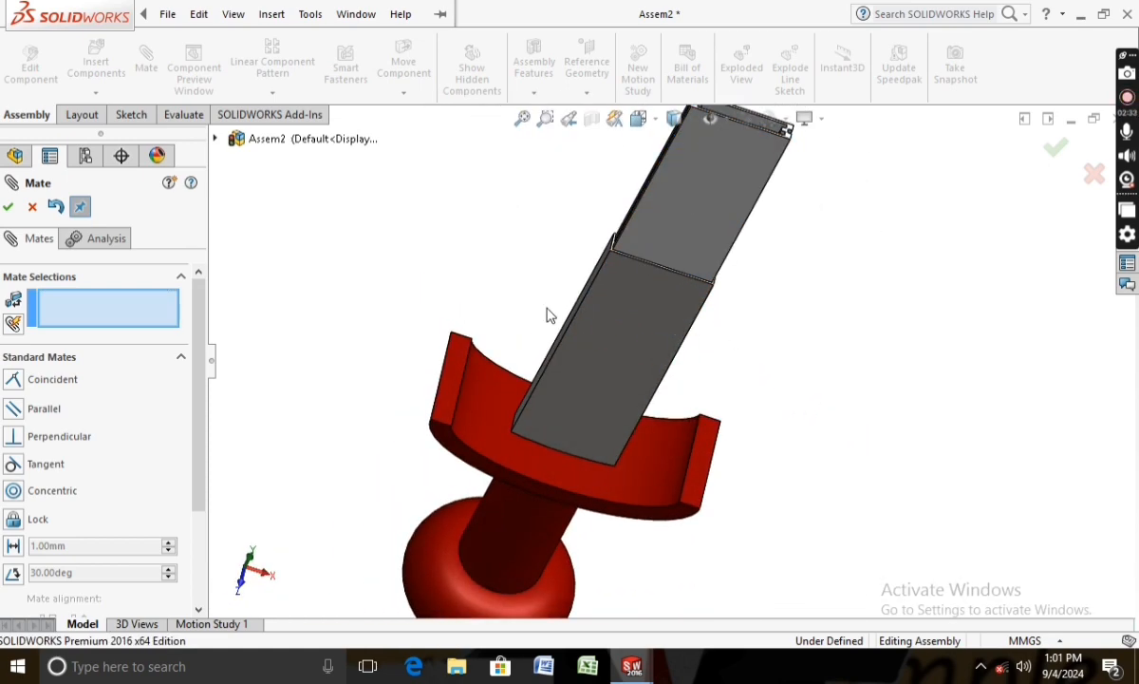
{"action": "middle_click_drag", "start_coordinate": [547, 314], "coordinate": [351, 453]}
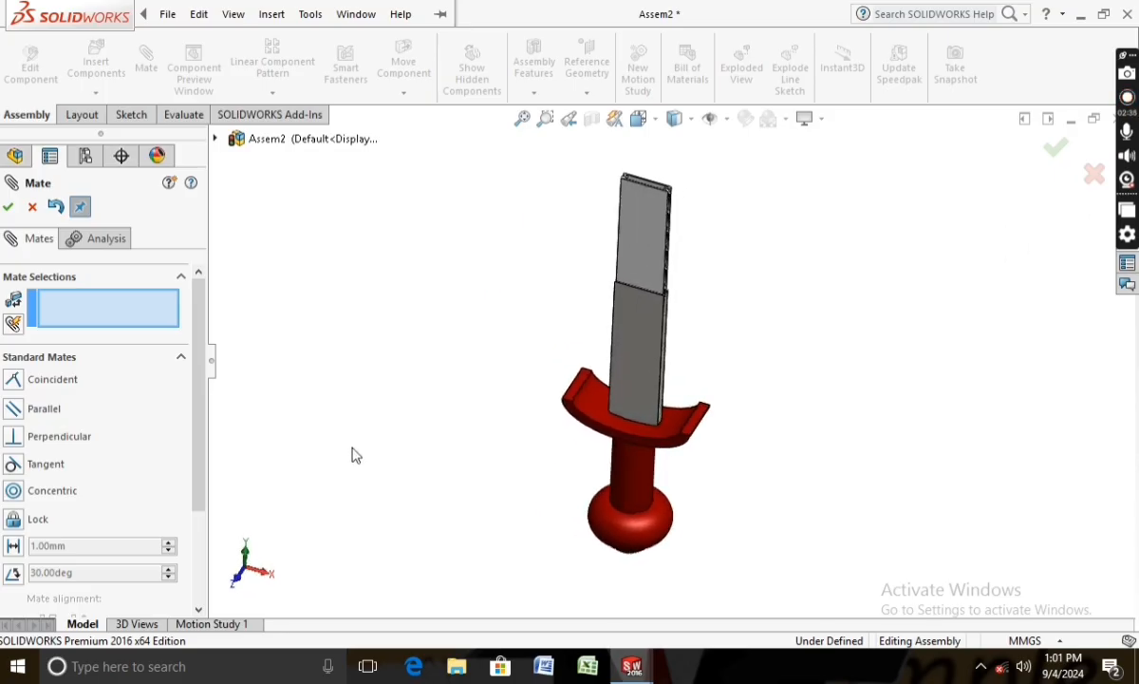
{"action": "left_click", "coordinate": [675, 119]}
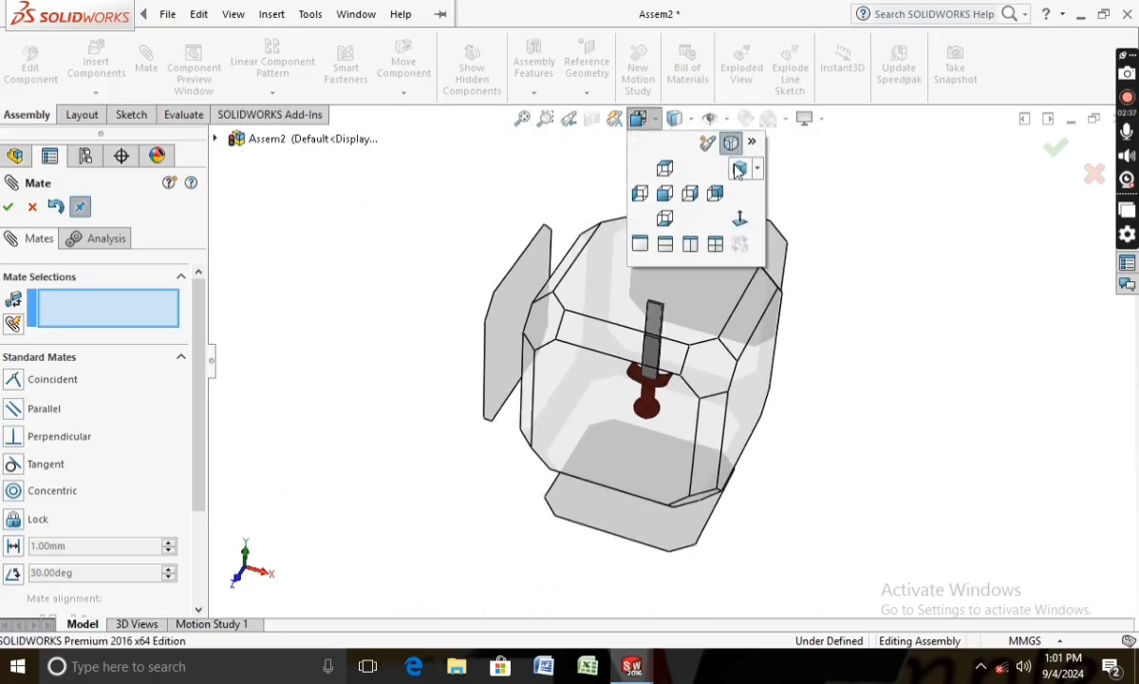
{"action": "left_click", "coordinate": [732, 173]}
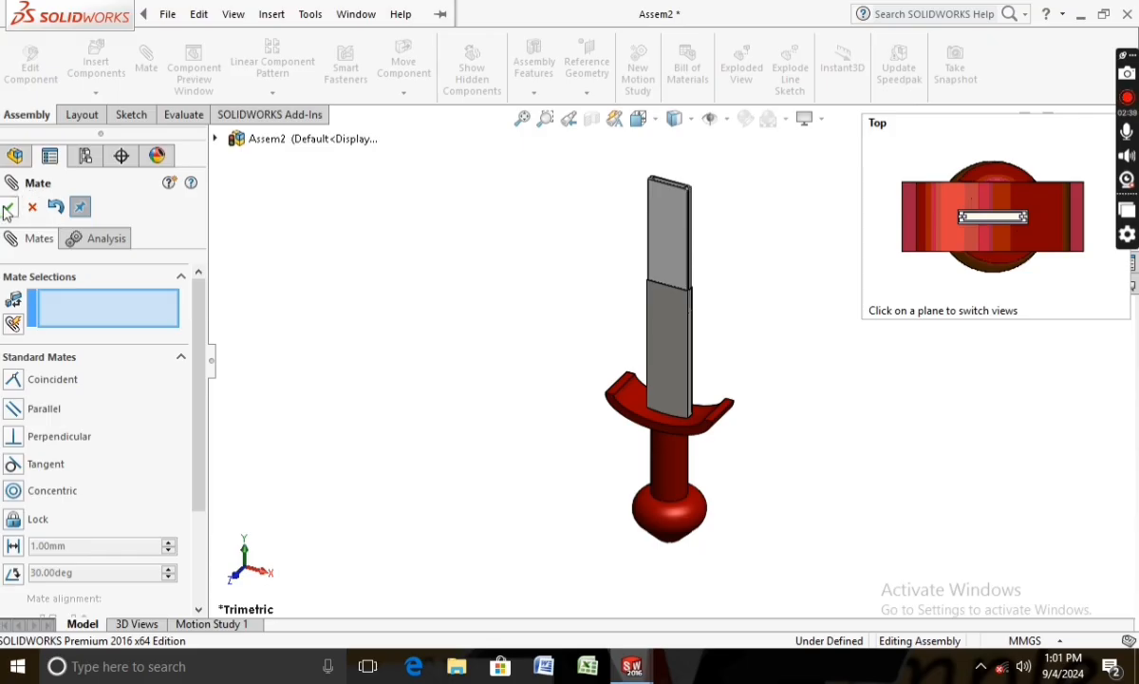
{"action": "left_click", "coordinate": [7, 207]}
Step: Create a planar section view parallel to the Front Plane at a 136 mm offset, cutting through the handle and blade
{"action": "left_click", "coordinate": [590, 120]}
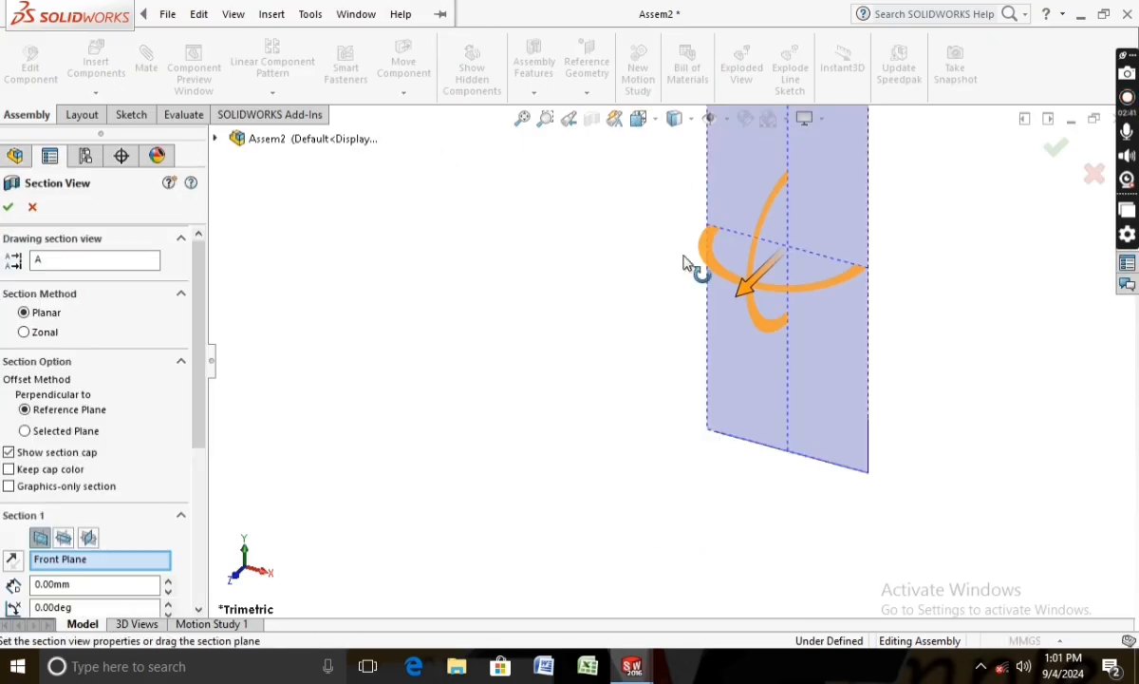
{"action": "left_click_drag", "start_coordinate": [745, 288], "coordinate": [590, 363]}
{"action": "scroll", "coordinate": [586, 304], "scroll_direction": "down", "scroll_amount": 3}
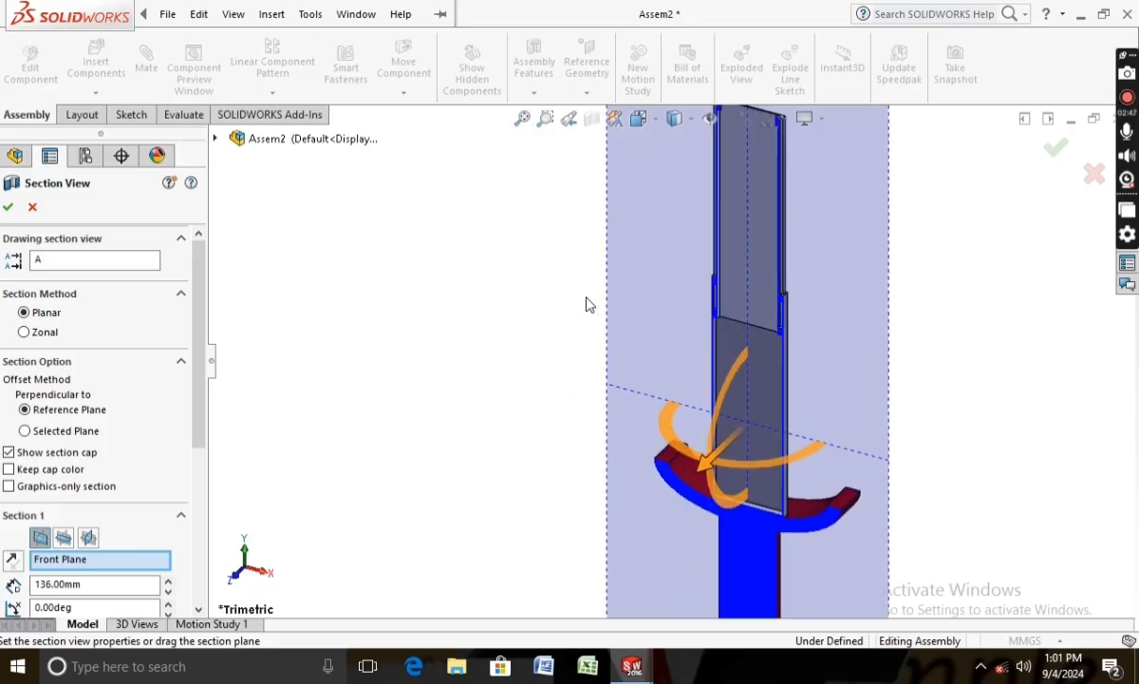
{"action": "left_click", "coordinate": [8, 209]}
Step: Start an advanced Distance limit mate between the lower end face of Part5's groove and the underside of the stop lug inside Part4's blade
{"action": "scroll", "coordinate": [655, 318], "scroll_direction": "down", "scroll_amount": 5}
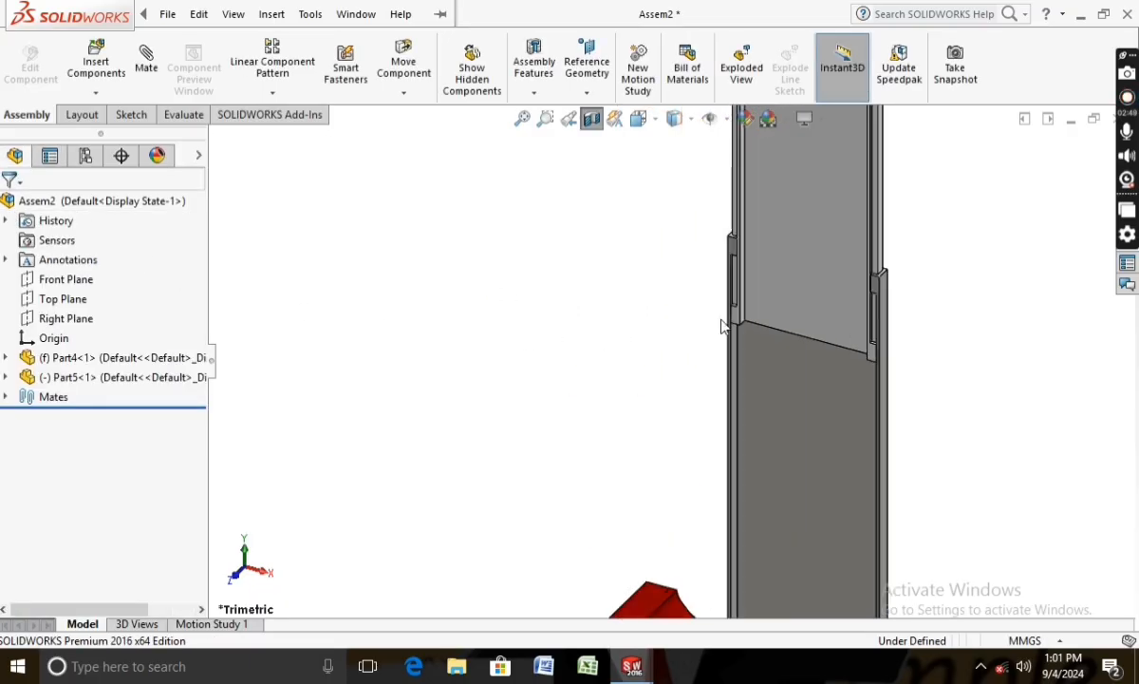
{"action": "middle_click_drag", "start_coordinate": [621, 287], "coordinate": [616, 218]}
{"action": "left_click", "coordinate": [146, 66]}
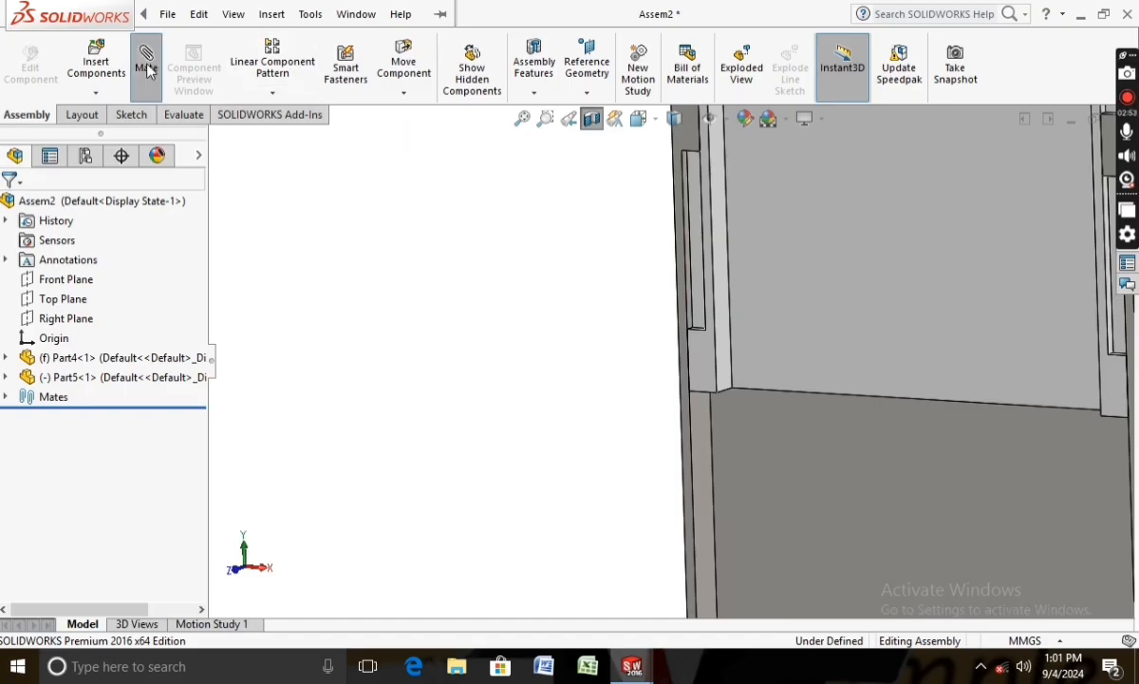
{"action": "middle_click_drag", "start_coordinate": [584, 320], "coordinate": [724, 376]}
{"action": "left_click", "coordinate": [719, 382]}
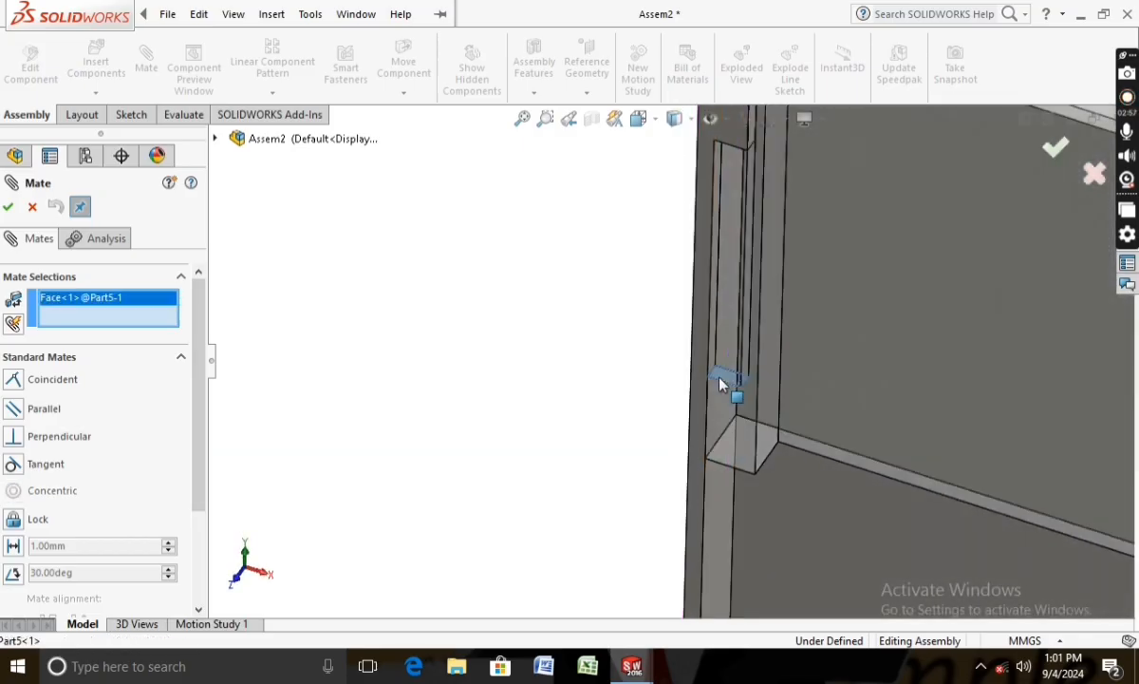
{"action": "middle_click_drag", "start_coordinate": [694, 314], "coordinate": [700, 176]}
{"action": "scroll", "coordinate": [698, 278], "scroll_direction": "up", "scroll_amount": 5}
{"action": "scroll", "coordinate": [698, 278], "scroll_direction": "down", "scroll_amount": 5}
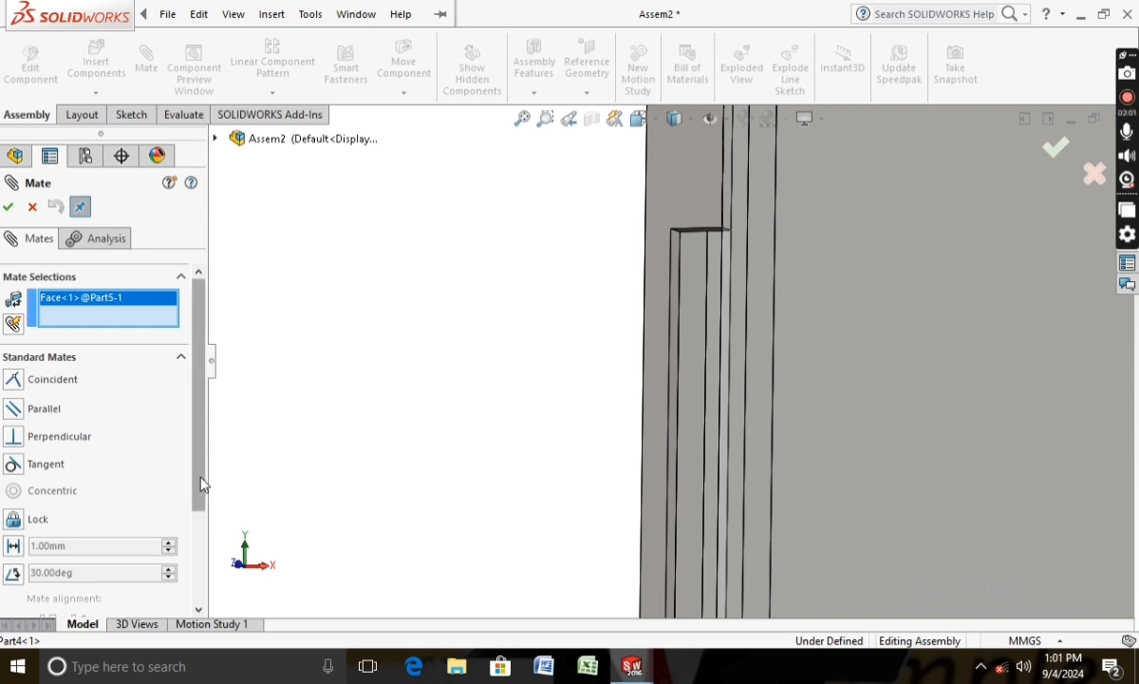
{"action": "left_click_drag", "start_coordinate": [200, 484], "coordinate": [209, 565]}
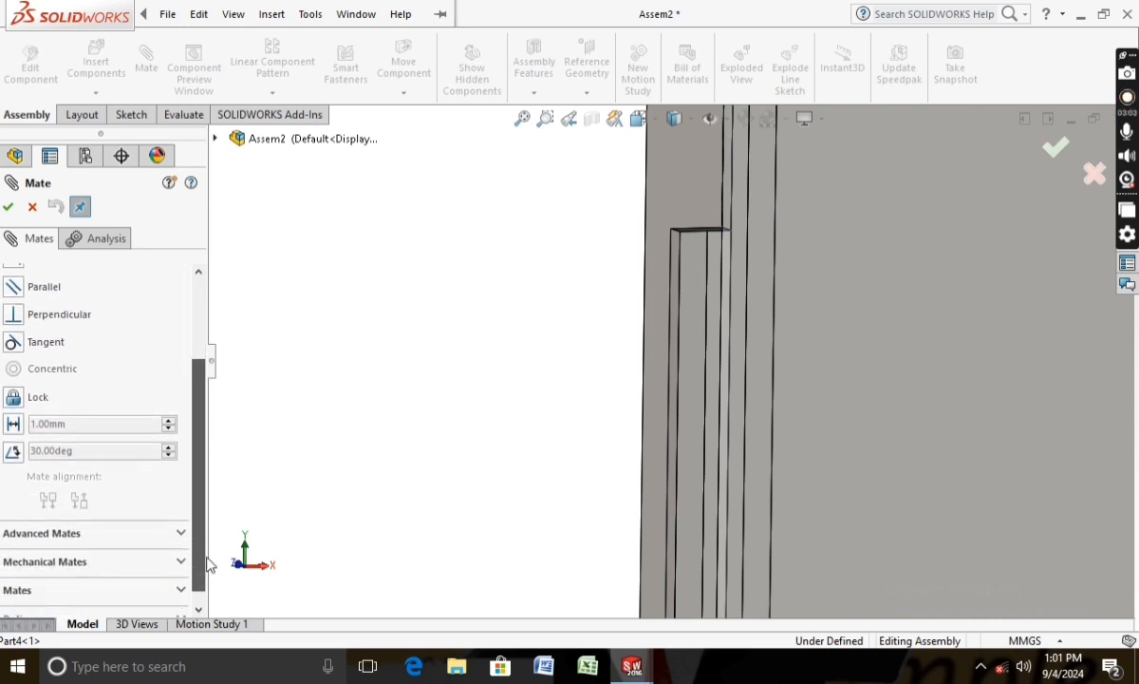
{"action": "left_click", "coordinate": [180, 535]}
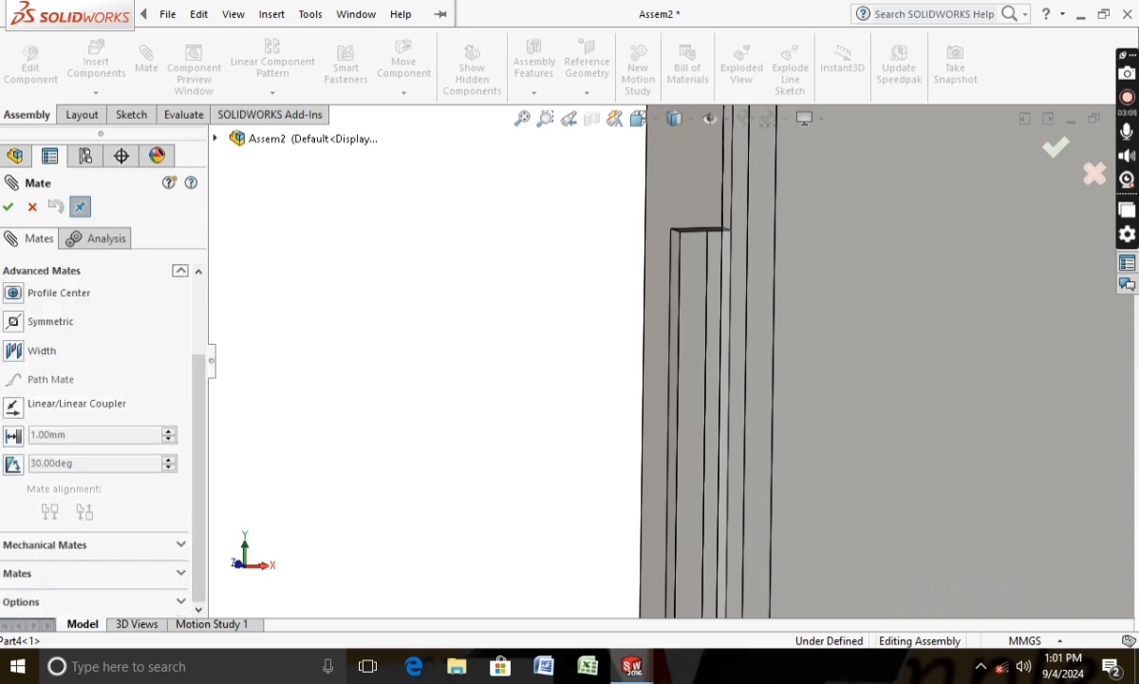
{"action": "left_click", "coordinate": [13, 435]}
{"action": "middle_click_drag", "start_coordinate": [381, 458], "coordinate": [730, 225]}
{"action": "left_click", "coordinate": [758, 224]}
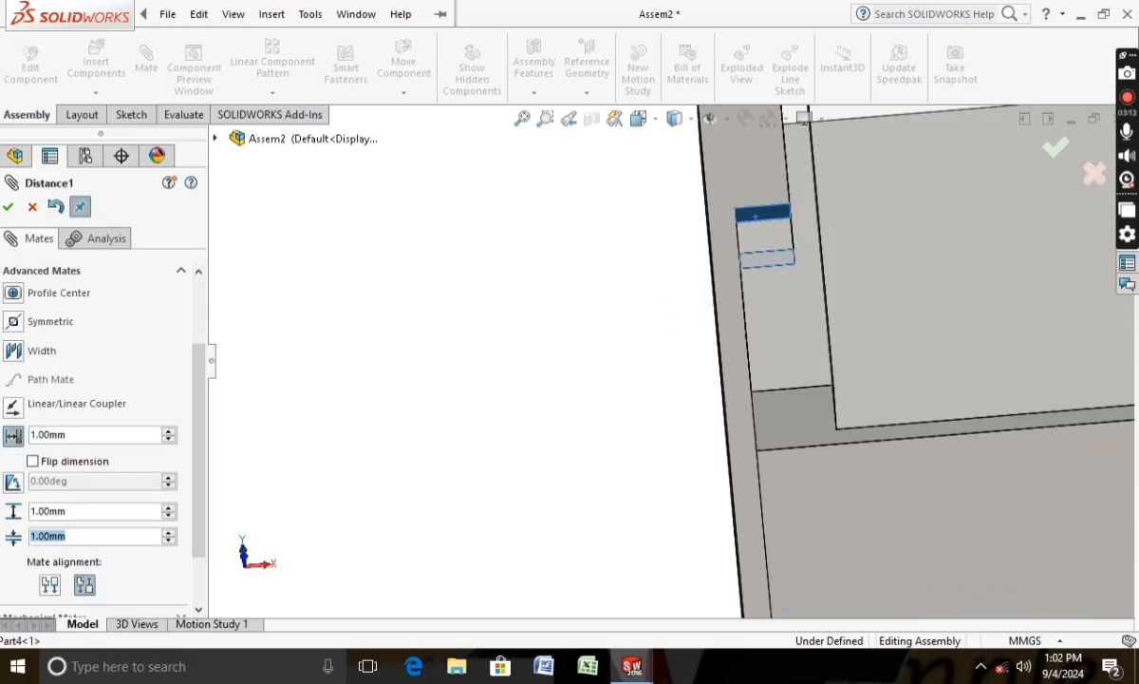
Step: Set the limit distance mate to a minimum of 0 mm and a maximum of 75 mm and accept it
{"action": "type", "text": "0"}
{"action": "key", "text": "Return"}
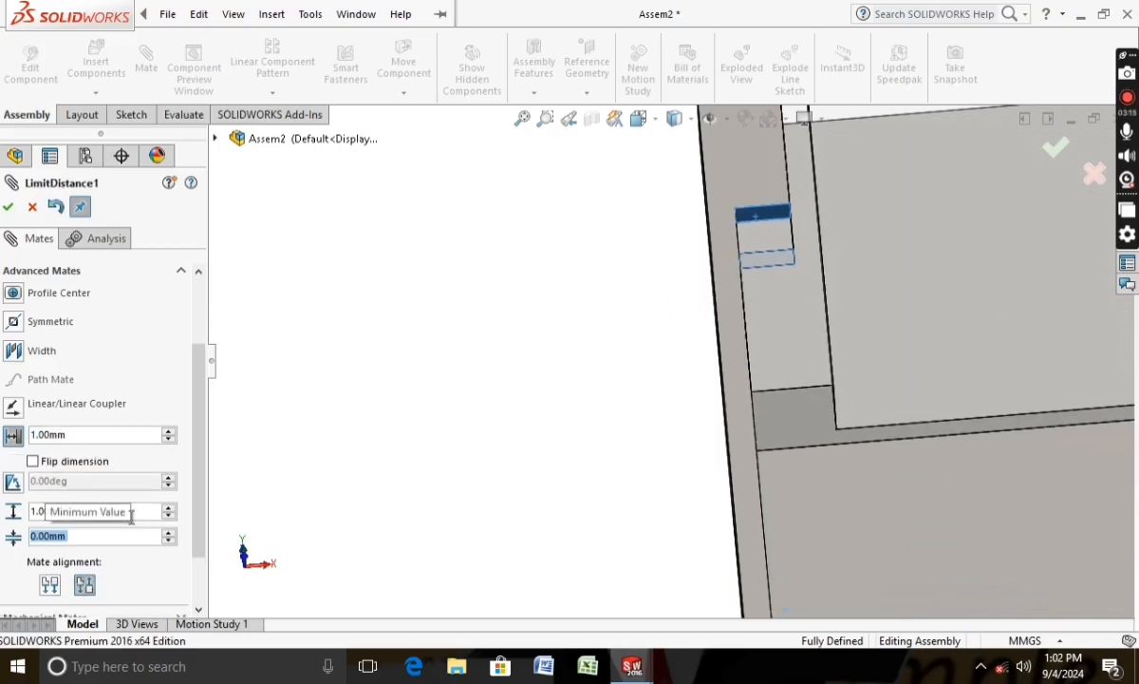
{"action": "left_click_drag", "start_coordinate": [131, 512], "coordinate": [32, 513]}
{"action": "type", "text": "75"}
{"action": "key", "text": "Return"}
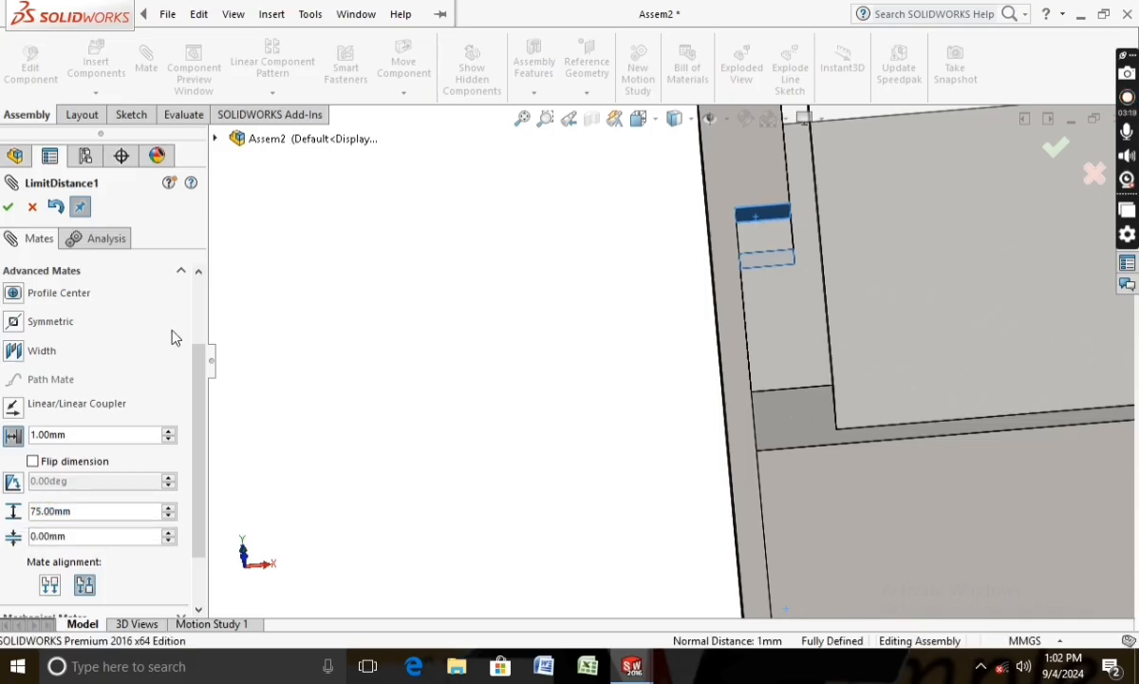
{"action": "left_click", "coordinate": [9, 207]}
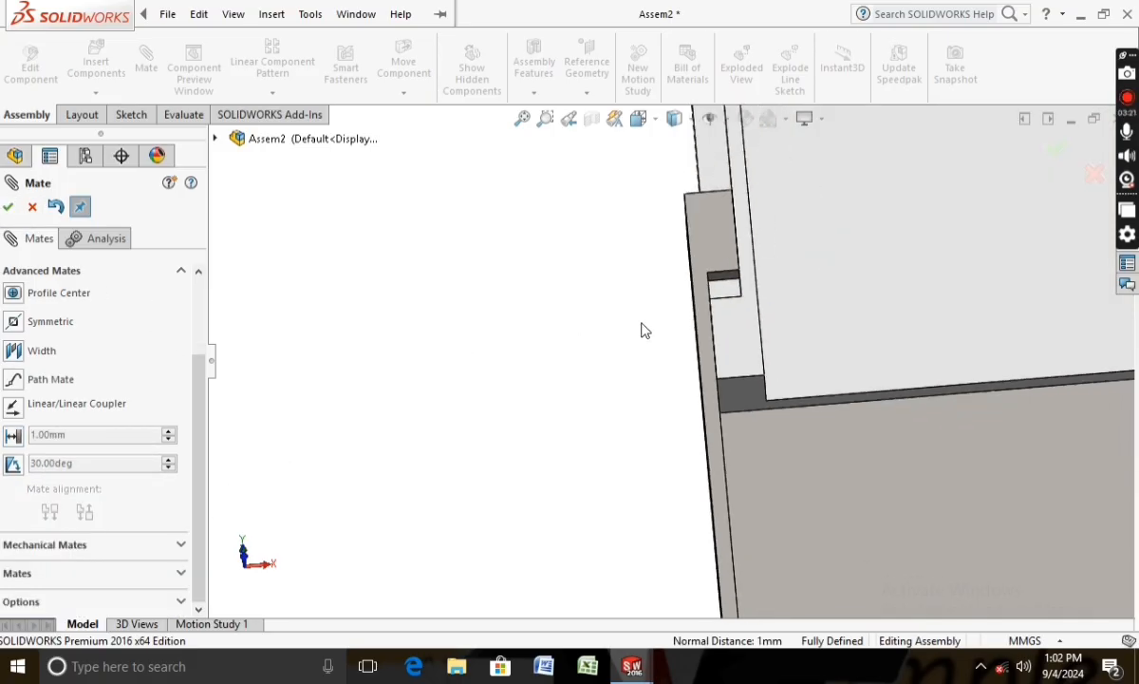
Step: Test Part5's sliding travel along Part4's blade under the limit mate, and leave the Mate command
{"action": "left_click_drag", "start_coordinate": [900, 315], "coordinate": [860, 597]}
{"action": "left_click_drag", "start_coordinate": [780, 356], "coordinate": [743, 254]}
{"action": "scroll", "coordinate": [743, 255], "scroll_direction": "up", "scroll_amount": 3}
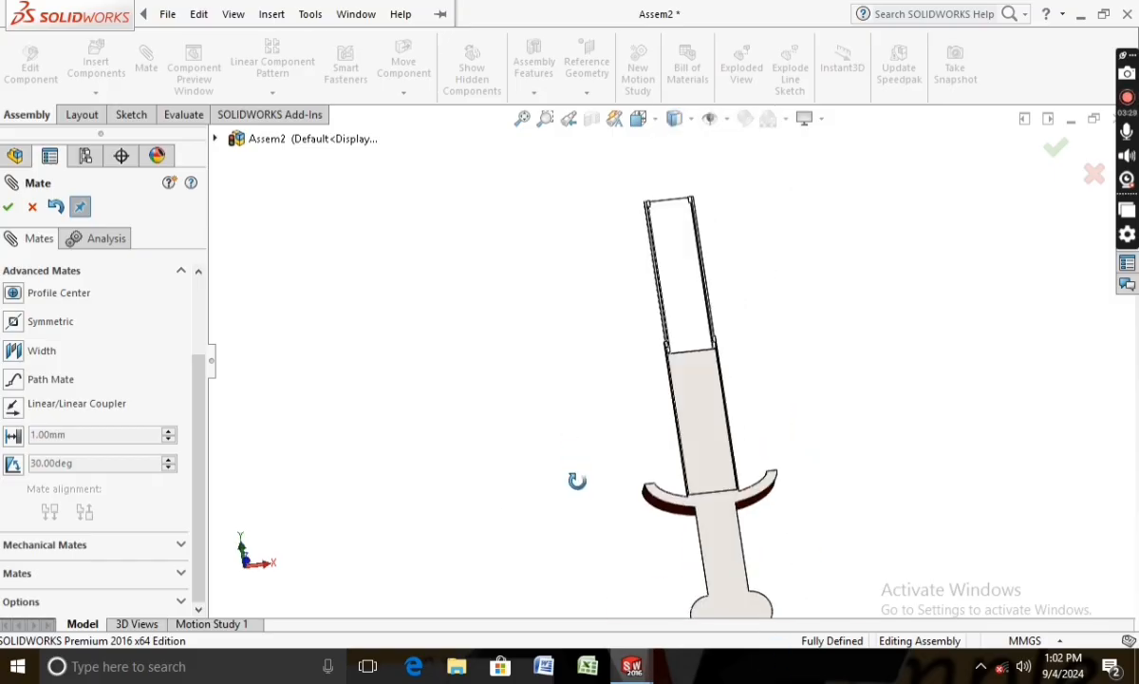
{"action": "left_click_drag", "start_coordinate": [659, 300], "coordinate": [682, 314]}
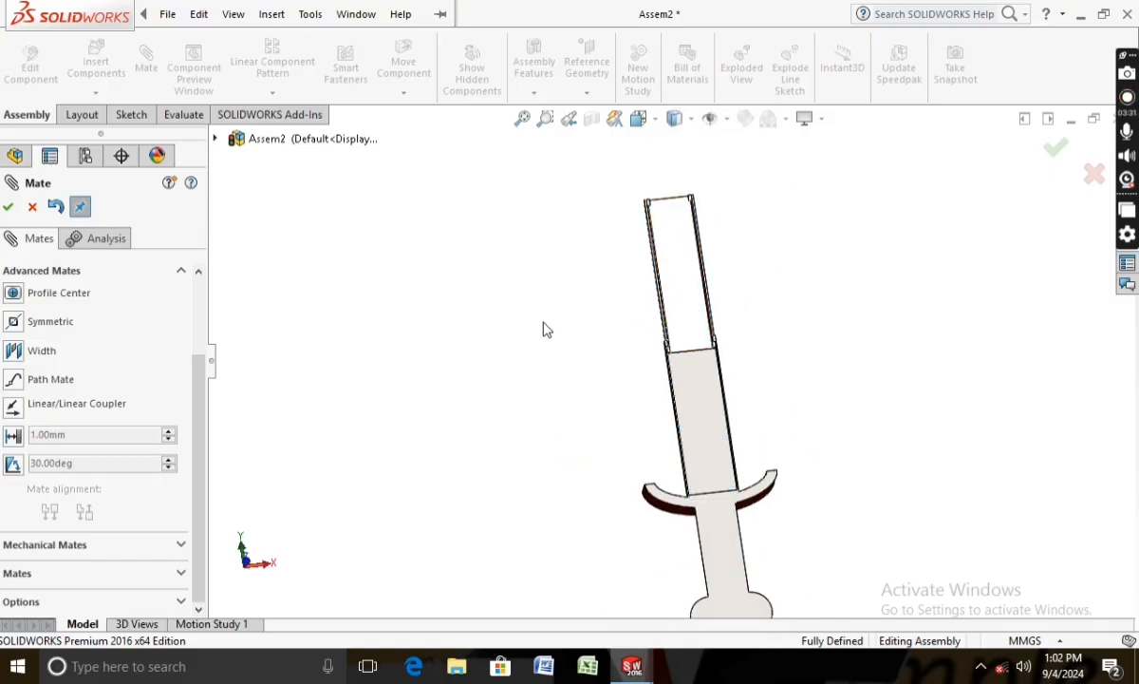
{"action": "middle_click_drag", "start_coordinate": [542, 328], "coordinate": [470, 417]}
{"action": "left_click", "coordinate": [7, 209]}
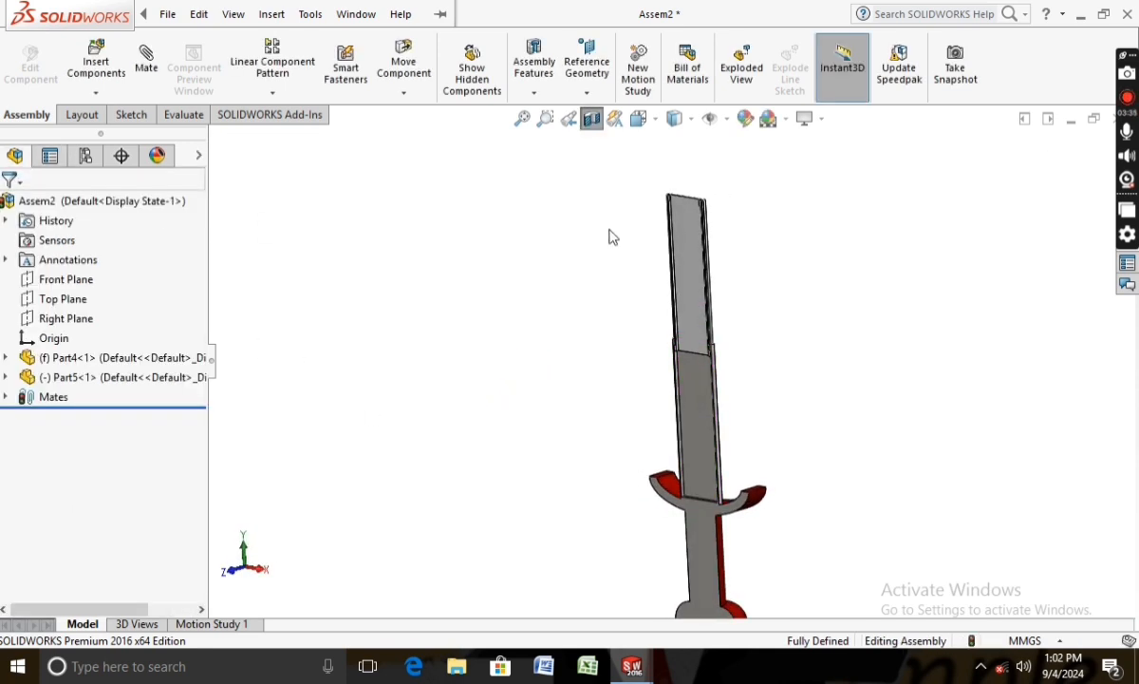
Step: Turn off the section view and return the sword to the Trimetric view
{"action": "left_click", "coordinate": [593, 124]}
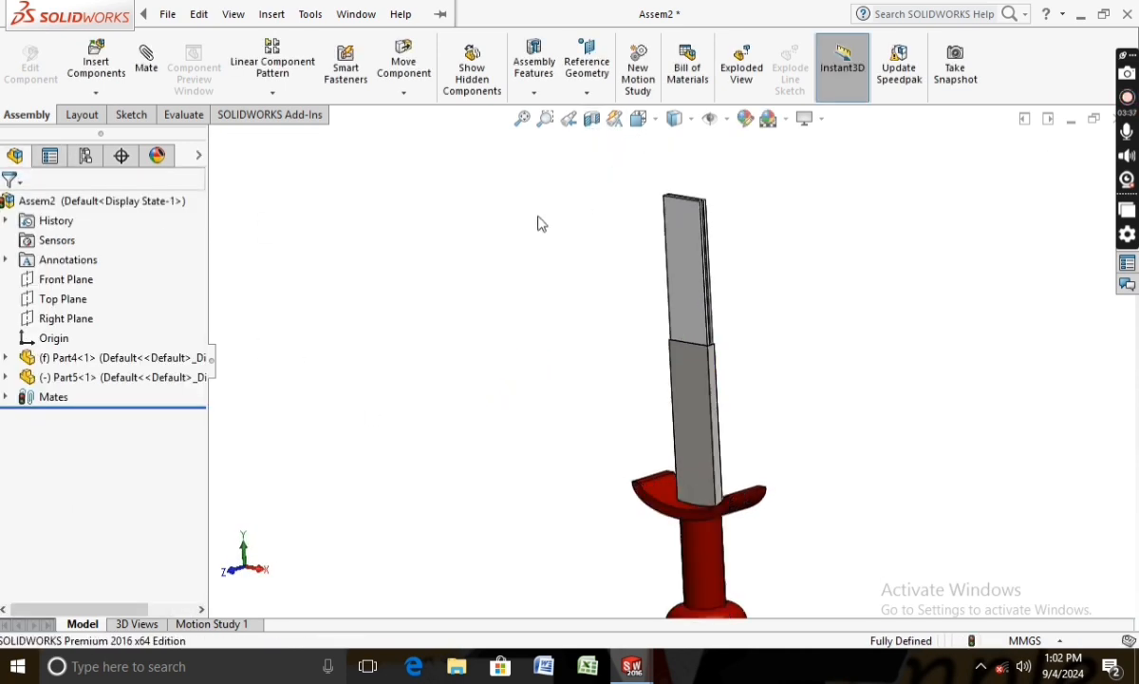
{"action": "scroll", "coordinate": [691, 200], "scroll_direction": "down", "scroll_amount": 3}
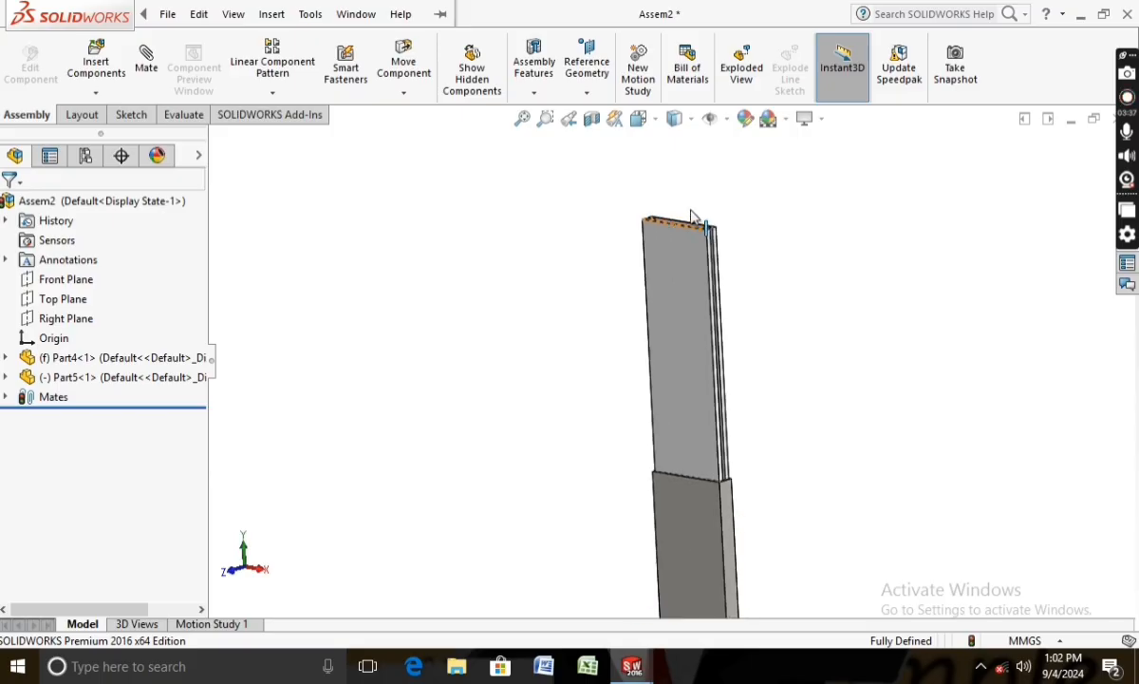
{"action": "left_click", "coordinate": [653, 121]}
{"action": "left_click", "coordinate": [738, 169]}
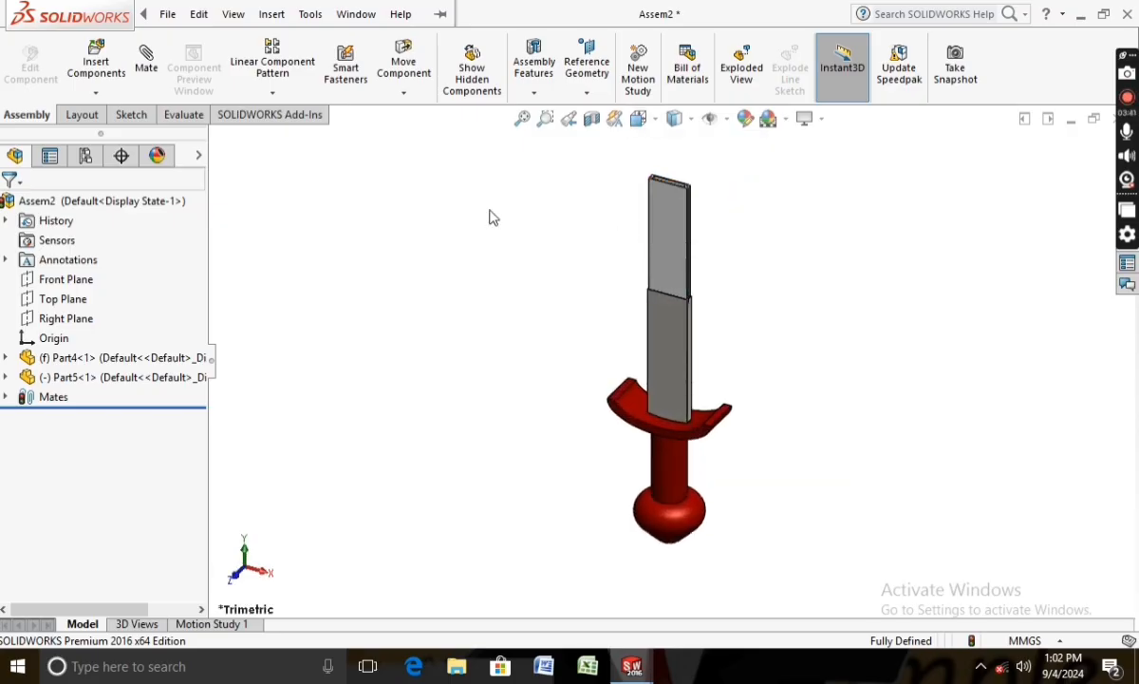
Step: Insert Part6, the pointed plate, beside the extended upper end of Part5
{"action": "left_click", "coordinate": [97, 63]}
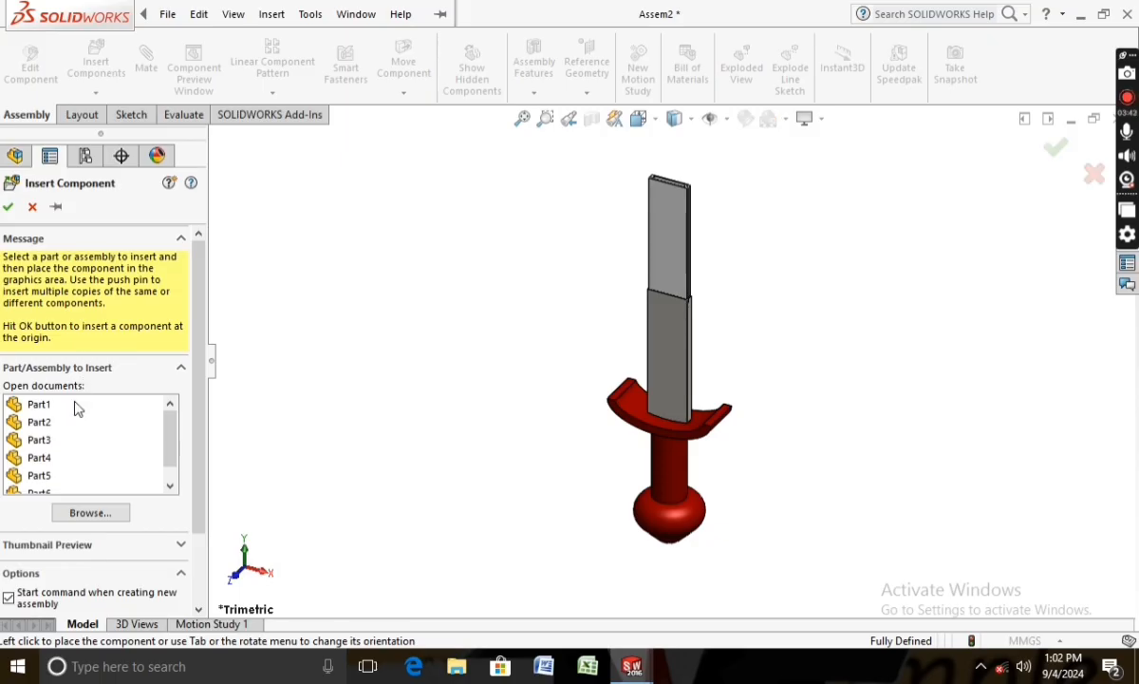
{"action": "left_click_drag", "start_coordinate": [171, 458], "coordinate": [173, 488]}
{"action": "left_click", "coordinate": [36, 475]}
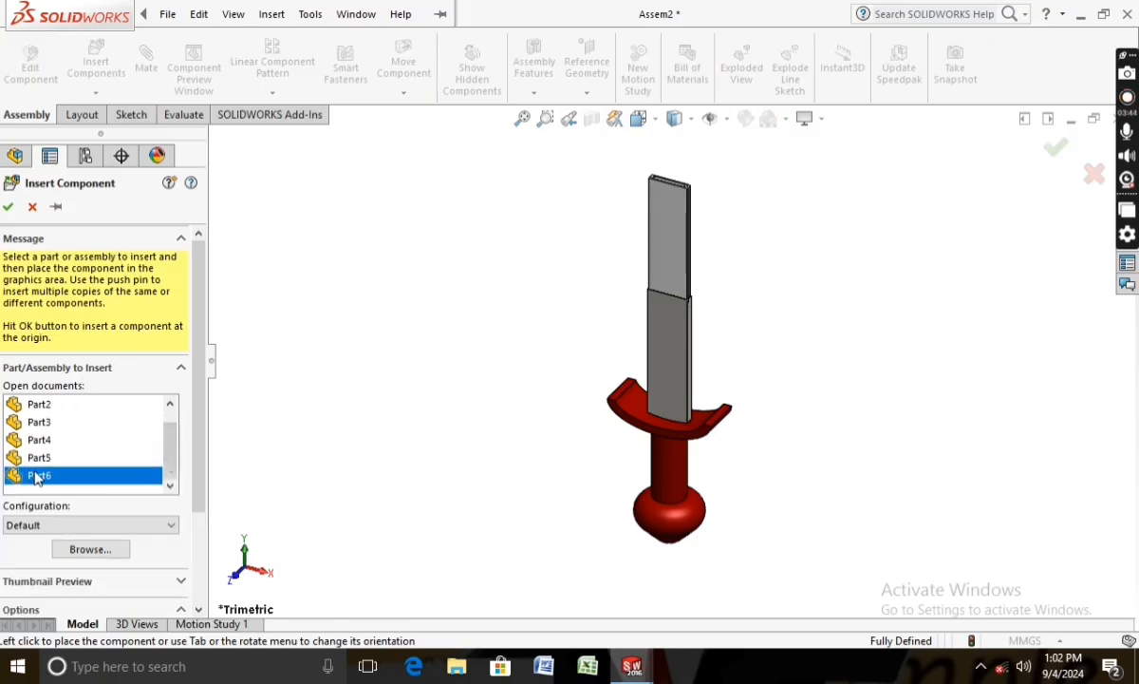
{"action": "scroll", "coordinate": [660, 233], "scroll_direction": "down", "scroll_amount": 3}
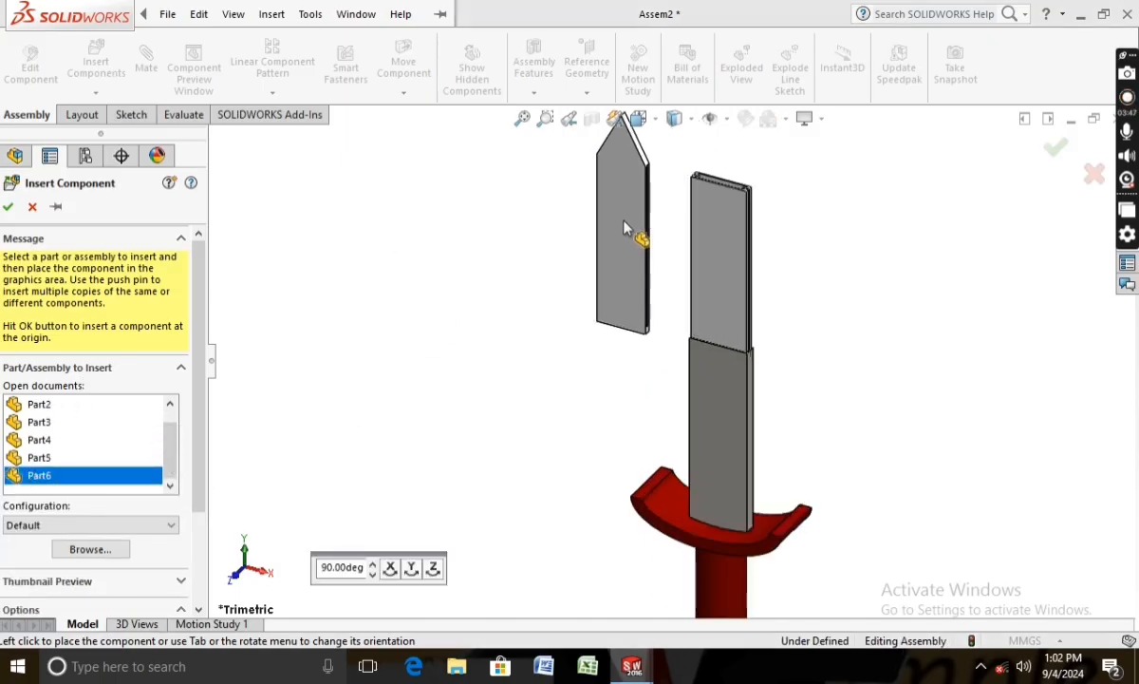
{"action": "left_click", "coordinate": [633, 229]}
Step: Start an advanced Width mate and pick Part5's two broad outer faces as the width references
{"action": "scroll", "coordinate": [652, 183], "scroll_direction": "down", "scroll_amount": 3}
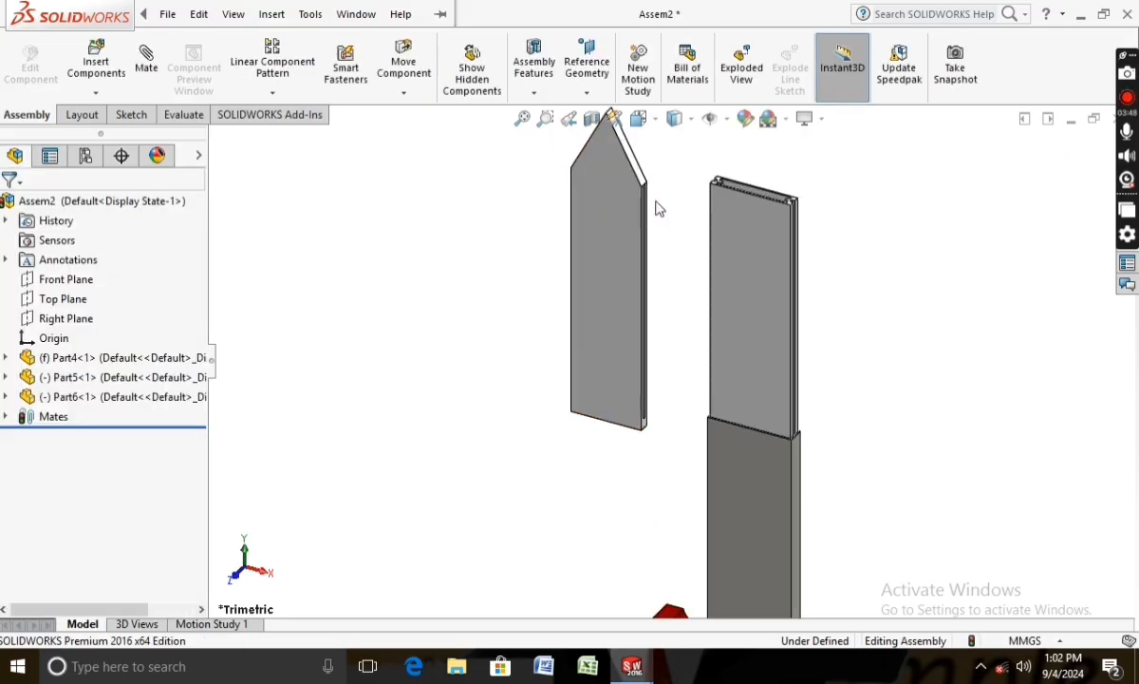
{"action": "scroll", "coordinate": [683, 243], "scroll_direction": "up", "scroll_amount": 3}
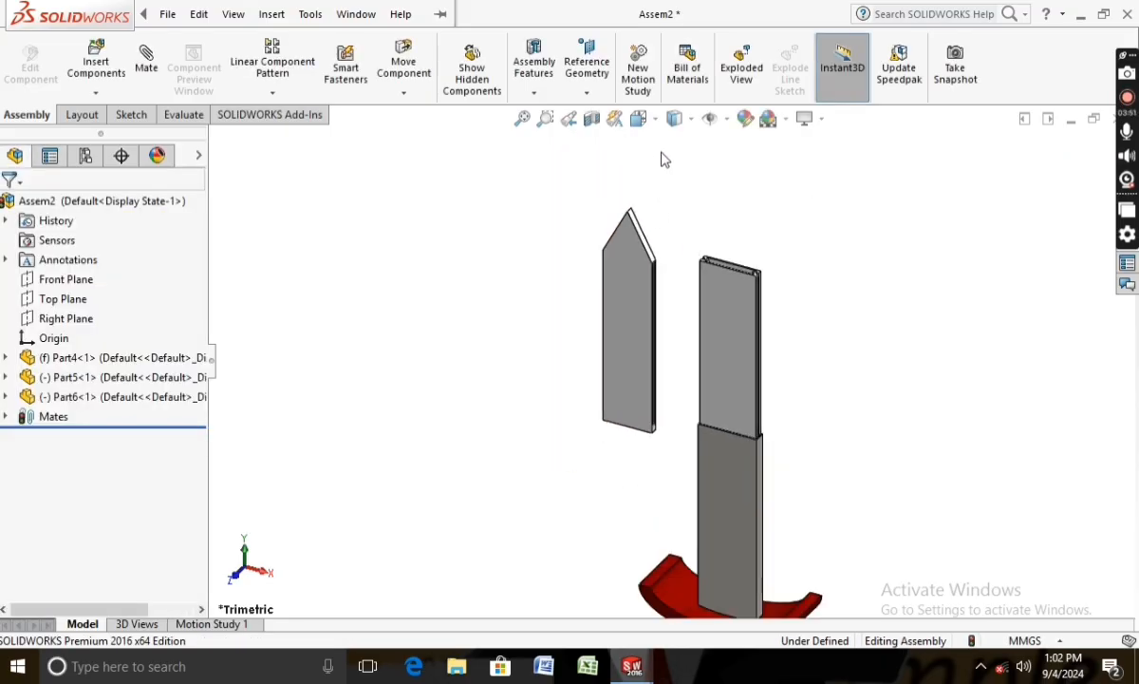
{"action": "left_click", "coordinate": [155, 64]}
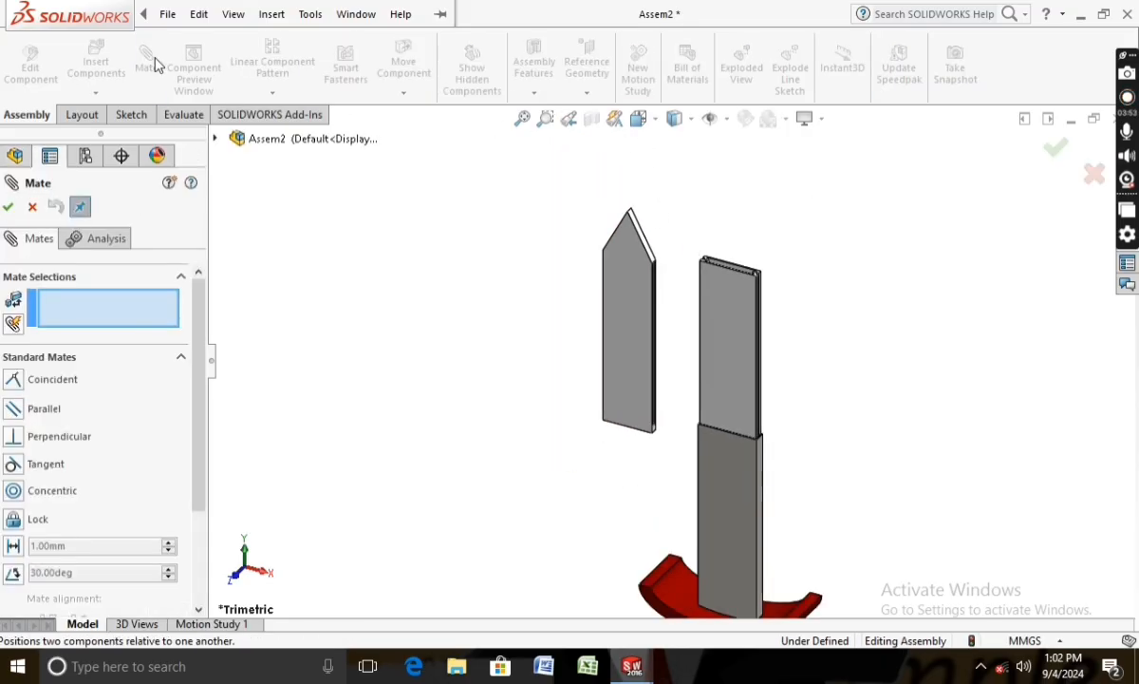
{"action": "scroll", "coordinate": [182, 389], "scroll_direction": "down", "scroll_amount": 3}
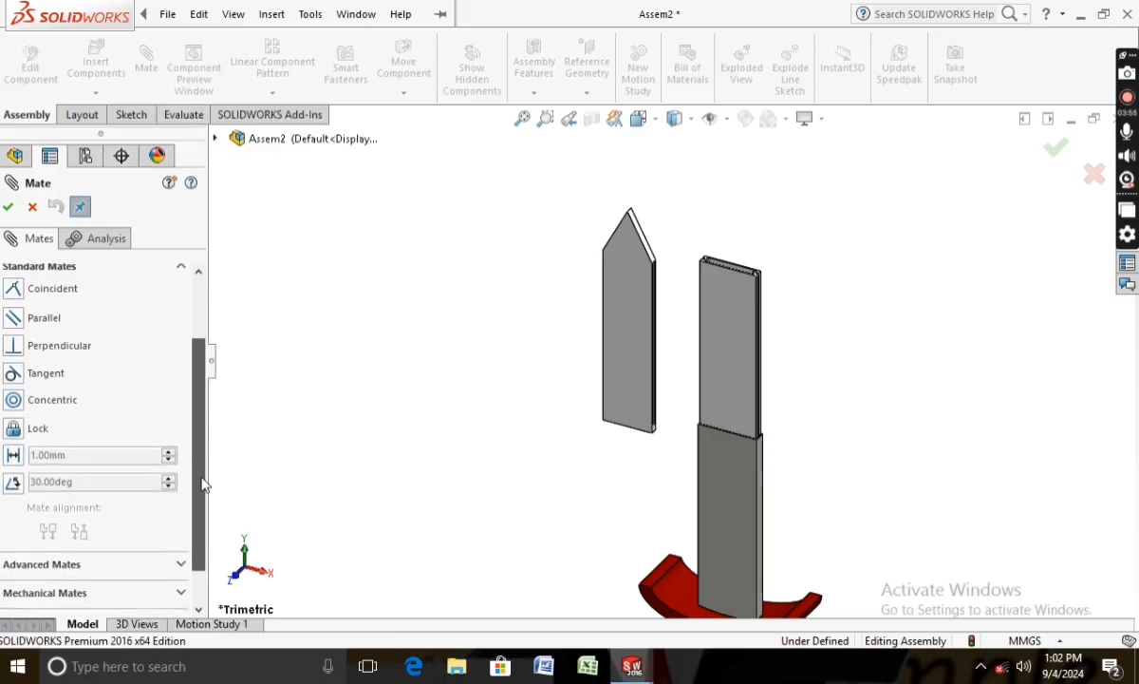
{"action": "left_click", "coordinate": [177, 517]}
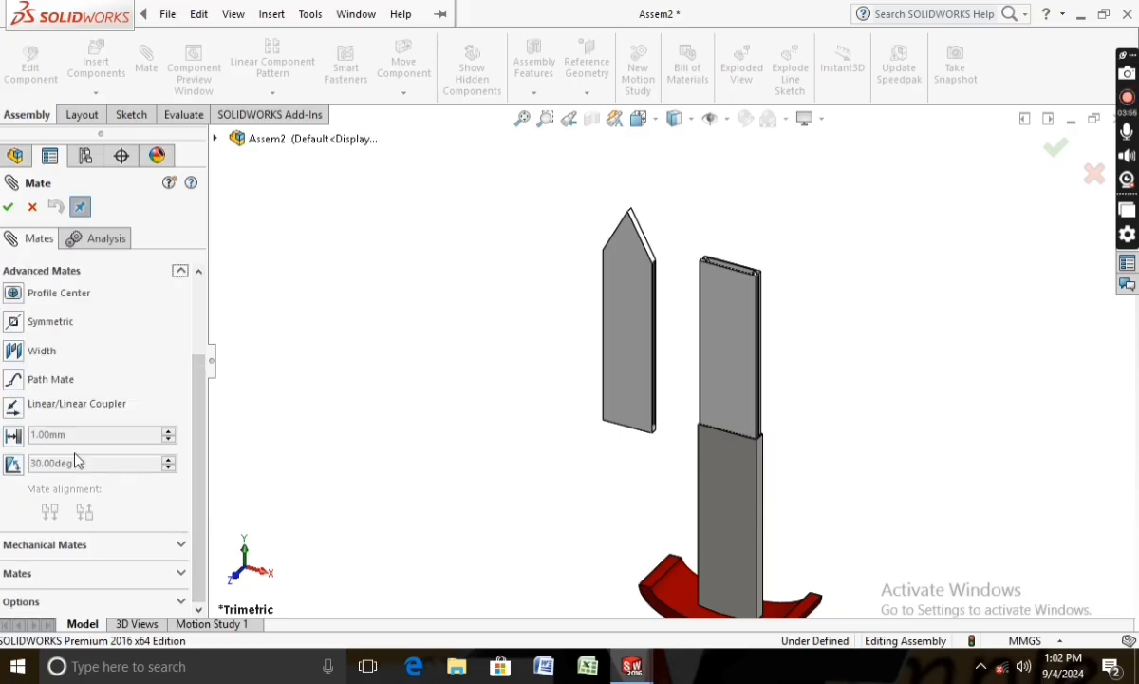
{"action": "left_click", "coordinate": [14, 351]}
{"action": "left_click", "coordinate": [731, 397]}
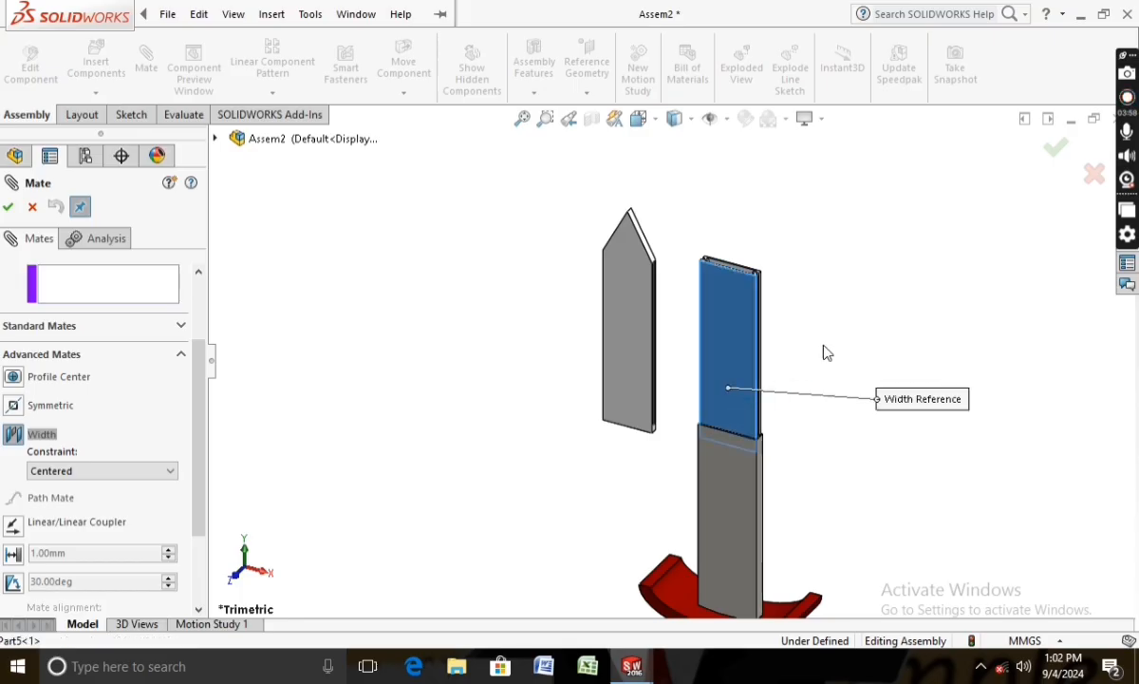
{"action": "middle_click_drag", "start_coordinate": [821, 349], "coordinate": [767, 378]}
{"action": "left_click", "coordinate": [731, 353]}
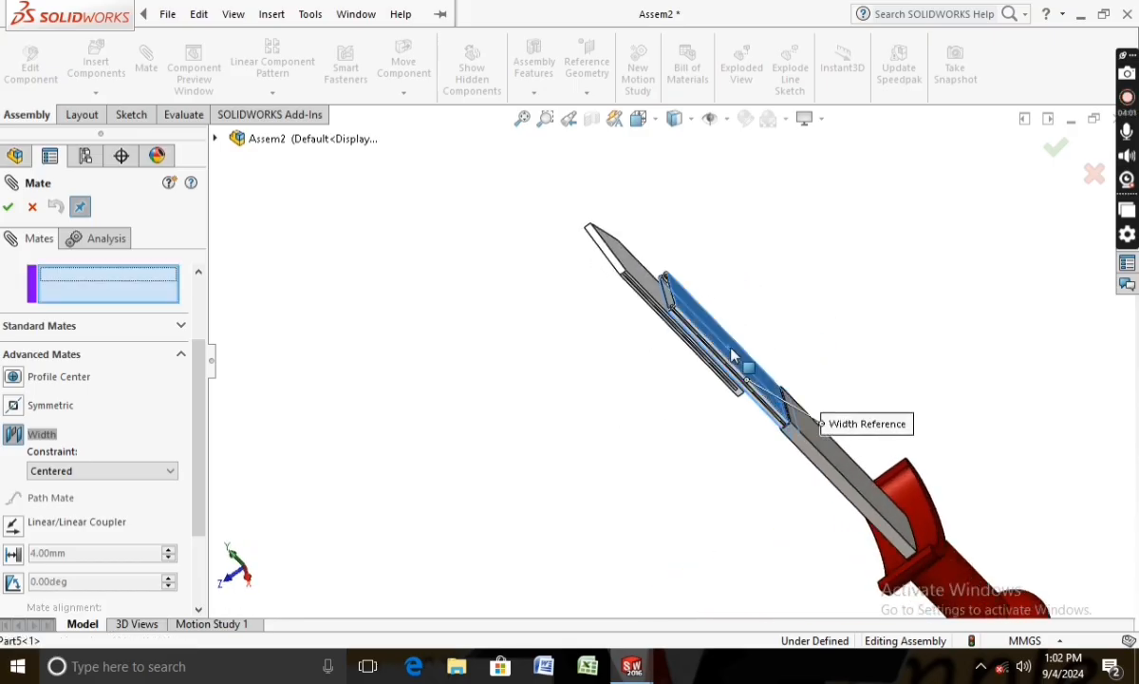
Step: Pick Part6's two opposite broad faces as the tab references and accept the centered width mate
{"action": "left_click", "coordinate": [619, 275]}
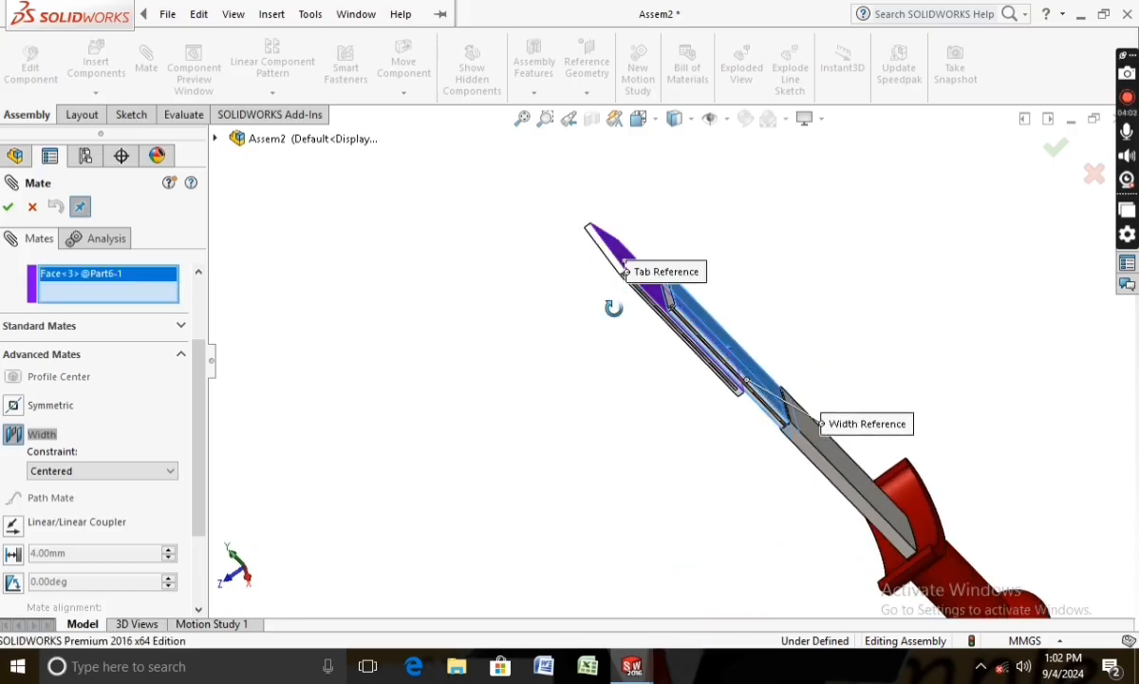
{"action": "middle_click_drag", "start_coordinate": [611, 307], "coordinate": [627, 282]}
{"action": "left_click", "coordinate": [626, 282]}
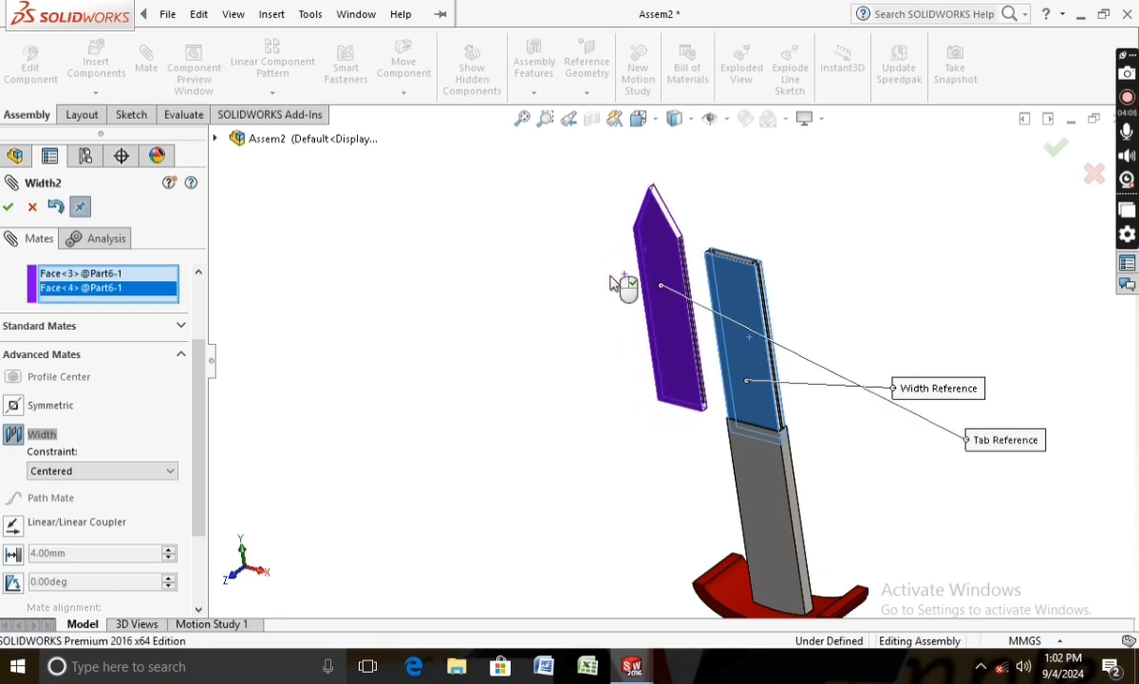
{"action": "left_click", "coordinate": [9, 207]}
Step: Add a coincident mate between Part6's narrow side face and the matching inner side face of Part5
{"action": "scroll", "coordinate": [665, 287], "scroll_direction": "down", "scroll_amount": 6}
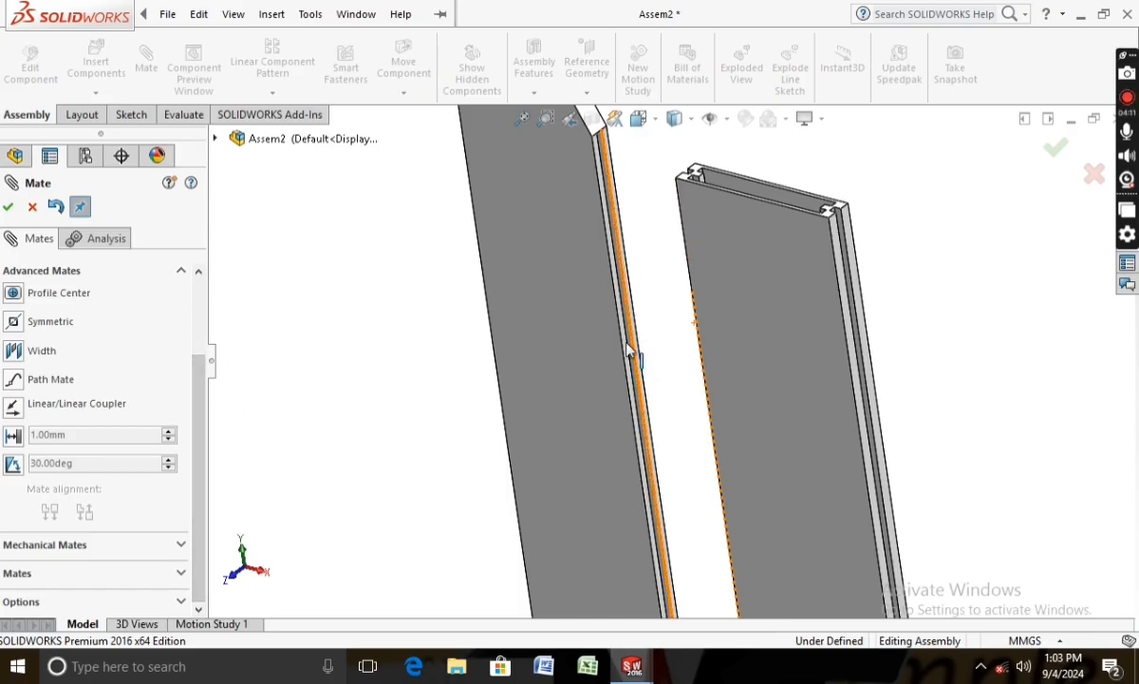
{"action": "scroll", "coordinate": [183, 362], "scroll_direction": "up", "scroll_amount": 3}
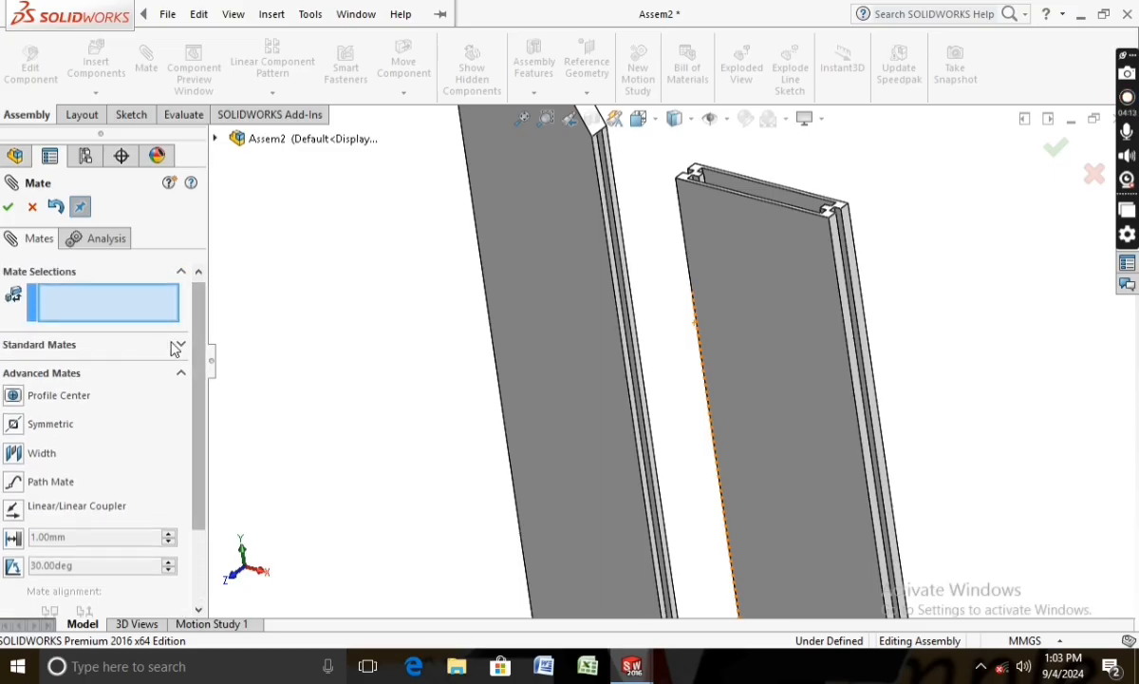
{"action": "left_click", "coordinate": [177, 346]}
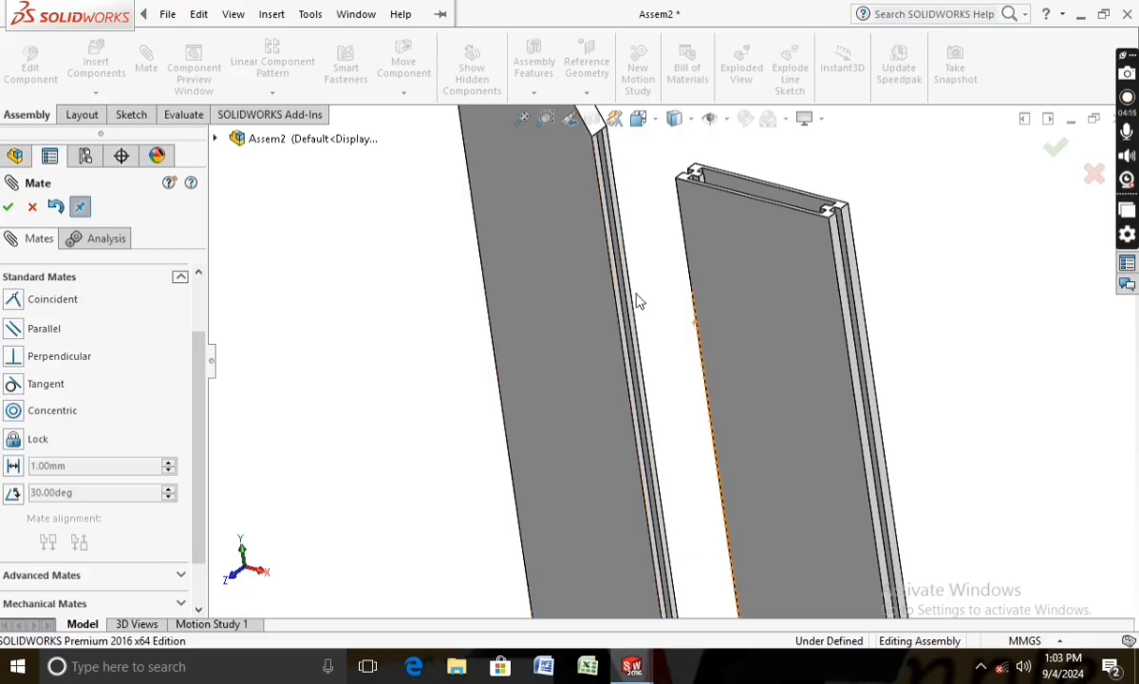
{"action": "scroll", "coordinate": [631, 309], "scroll_direction": "down", "scroll_amount": 4}
{"action": "middle_click_drag", "start_coordinate": [613, 371], "coordinate": [637, 373]}
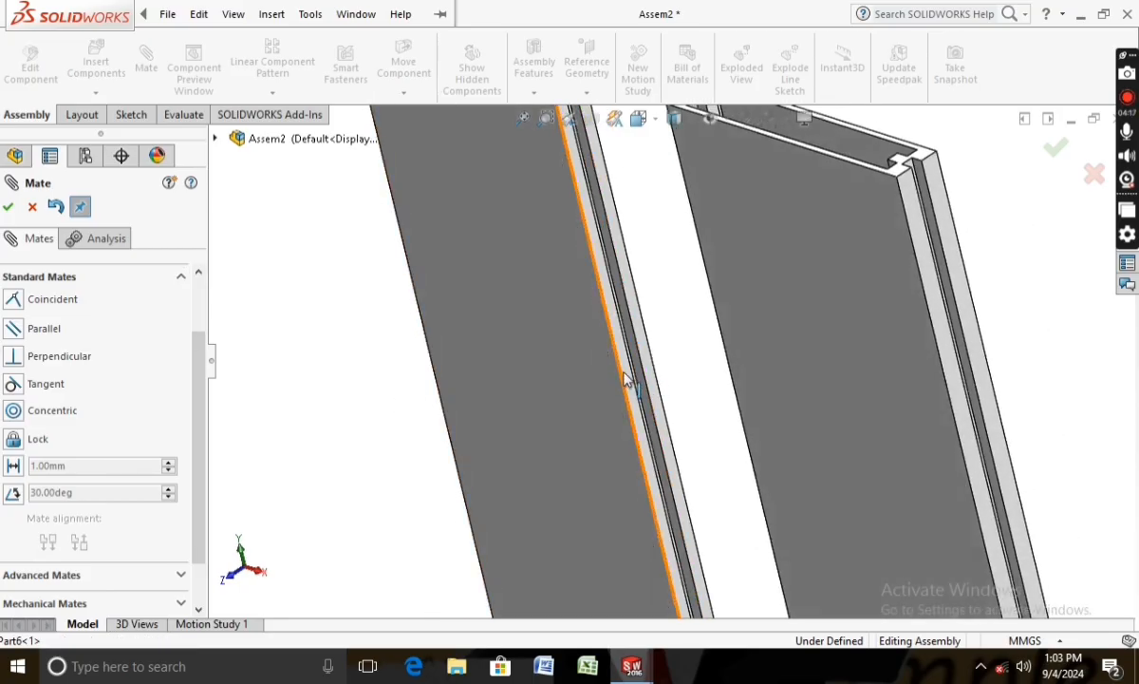
{"action": "left_click", "coordinate": [627, 374]}
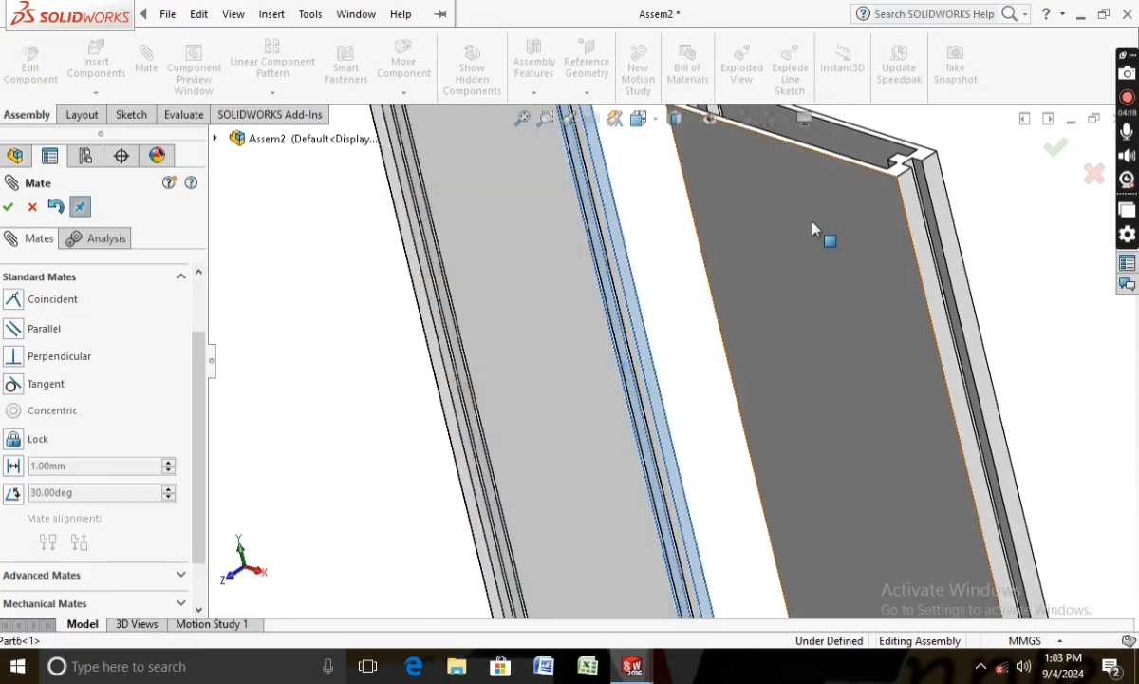
{"action": "middle_click_drag", "start_coordinate": [816, 229], "coordinate": [900, 293]}
{"action": "left_click", "coordinate": [919, 231]}
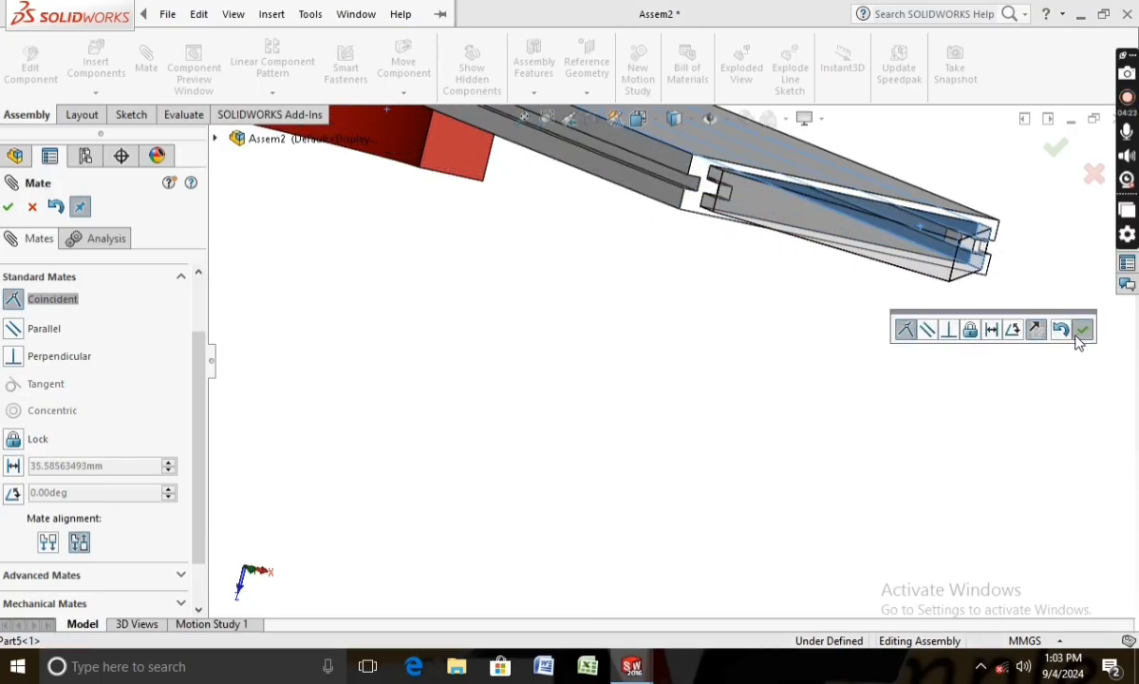
{"action": "left_click", "coordinate": [1082, 330]}
Step: Slide Part6 upward so it extends partly out of Part5, and leave the Mate command
{"action": "middle_click_drag", "start_coordinate": [885, 404], "coordinate": [618, 340]}
{"action": "left_click_drag", "start_coordinate": [718, 289], "coordinate": [801, 117]}
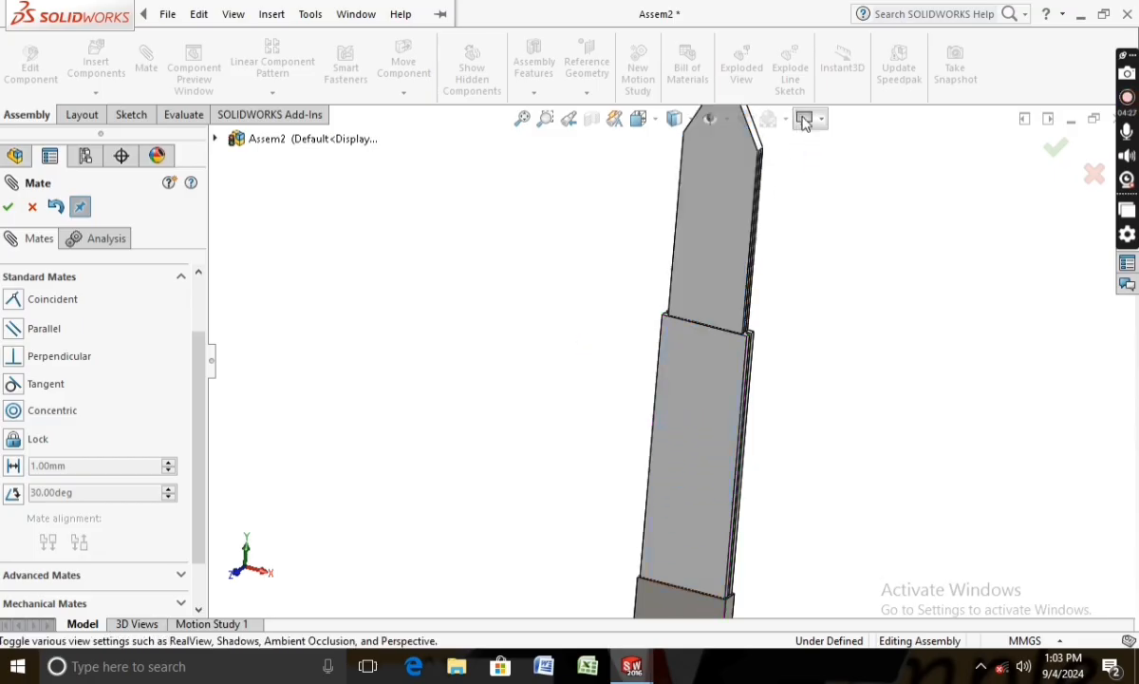
{"action": "scroll", "coordinate": [797, 321], "scroll_direction": "up", "scroll_amount": 2}
{"action": "middle_click_drag", "start_coordinate": [801, 328], "coordinate": [765, 337]}
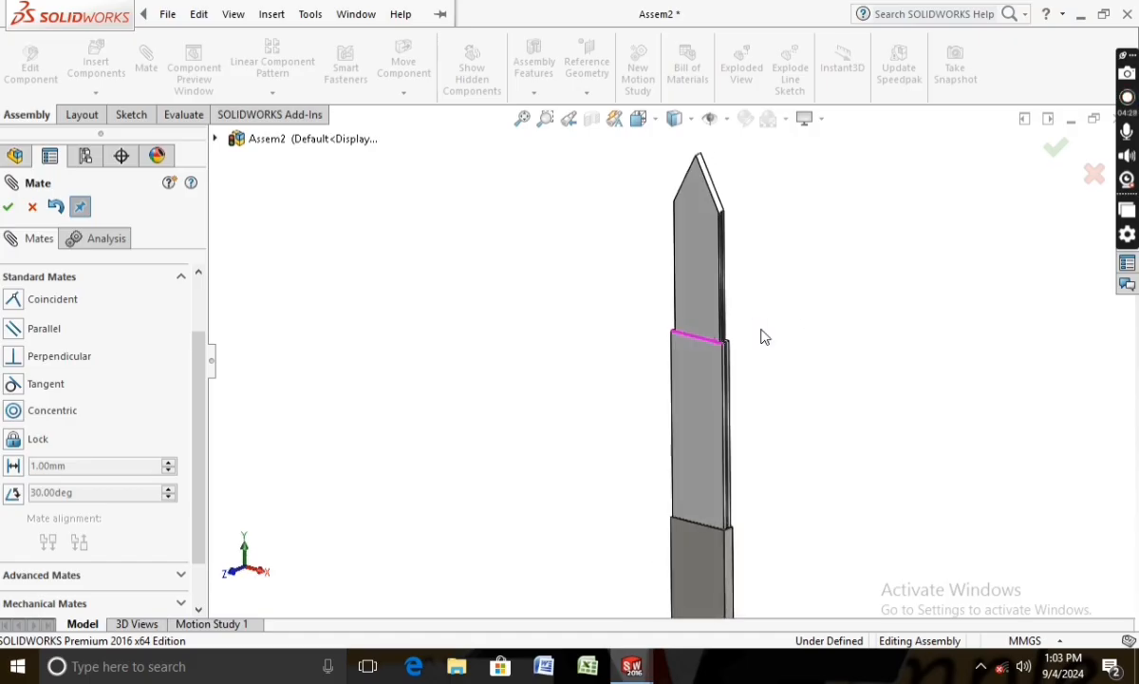
{"action": "left_click", "coordinate": [8, 208]}
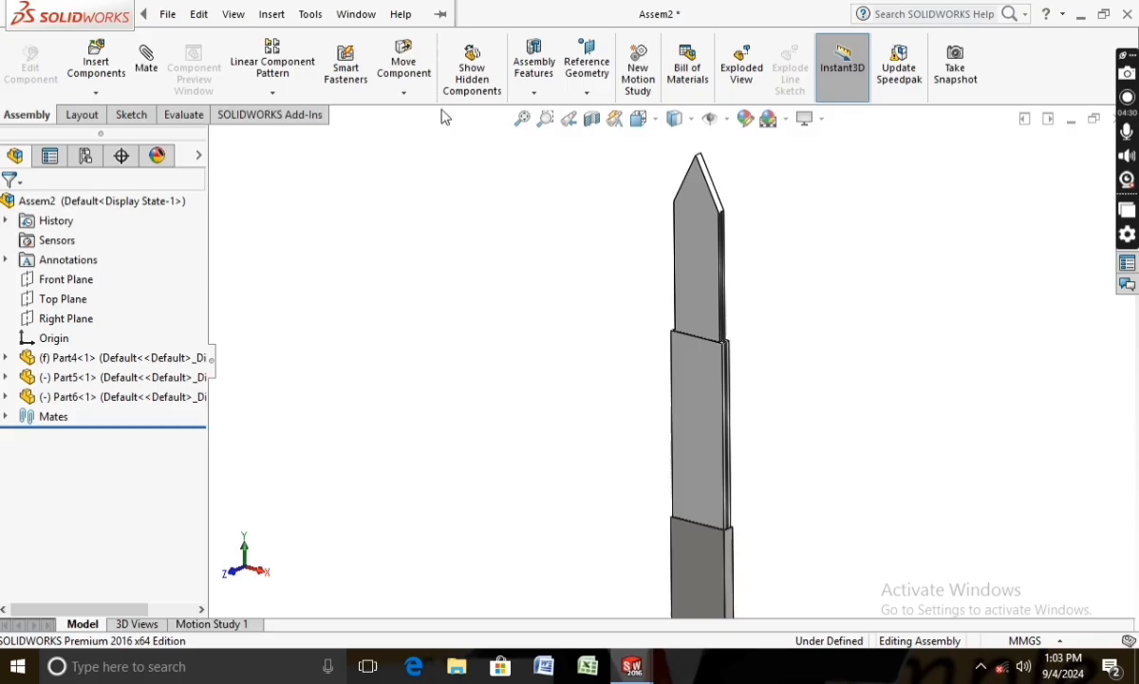
Step: Show the sword in the Trimetric view and section it along the Front Plane to expose the sliding grooves
{"action": "left_click", "coordinate": [654, 125]}
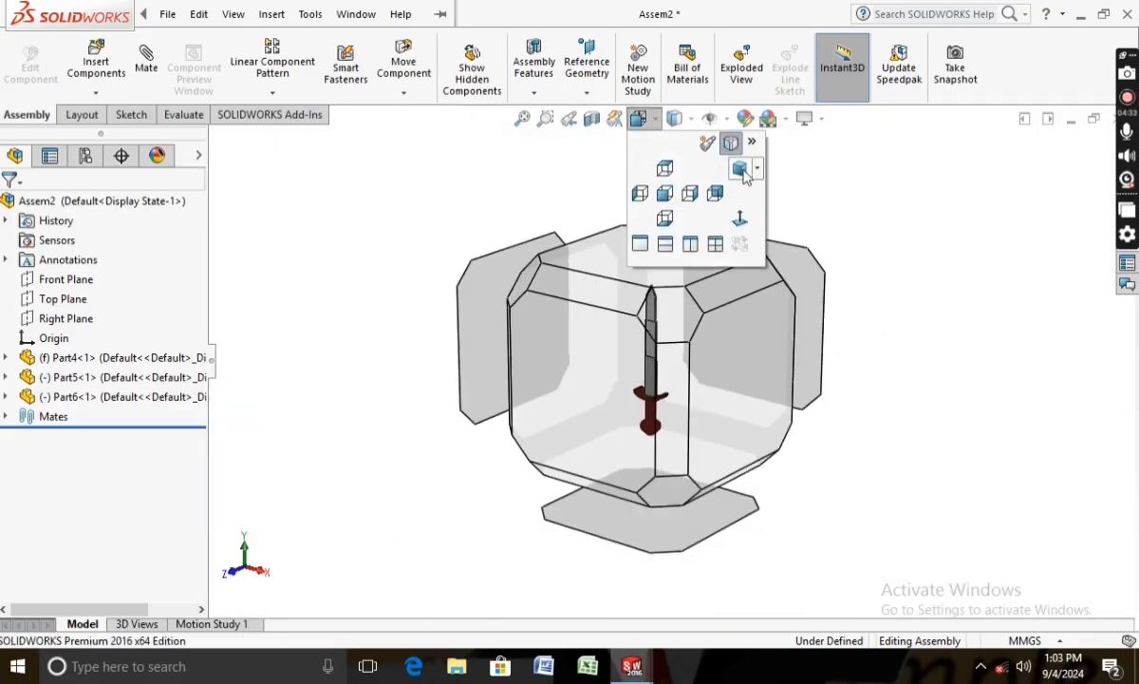
{"action": "left_click", "coordinate": [745, 178]}
{"action": "left_click", "coordinate": [598, 123]}
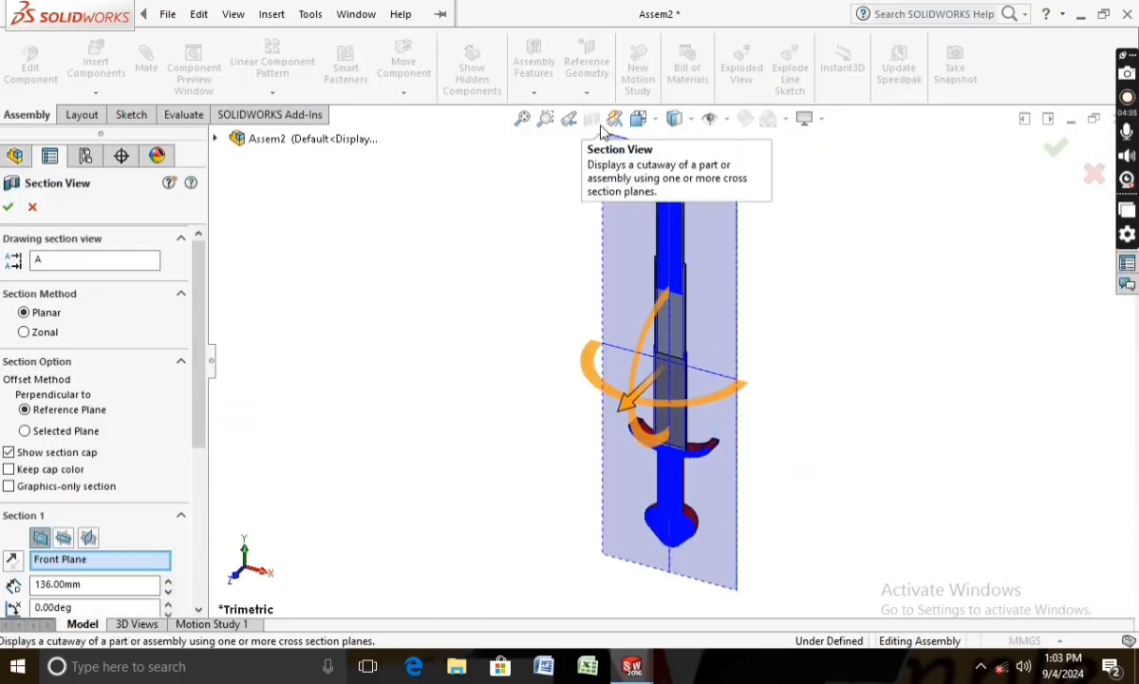
{"action": "left_click", "coordinate": [9, 208]}
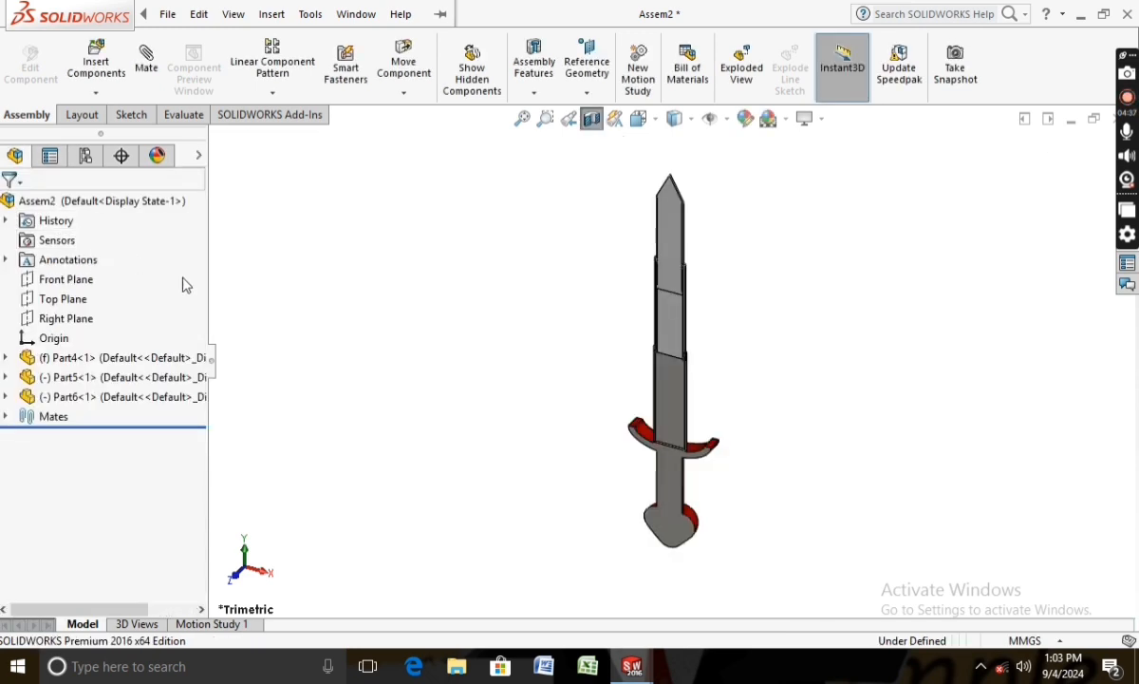
{"action": "scroll", "coordinate": [653, 364], "scroll_direction": "down", "scroll_amount": 5}
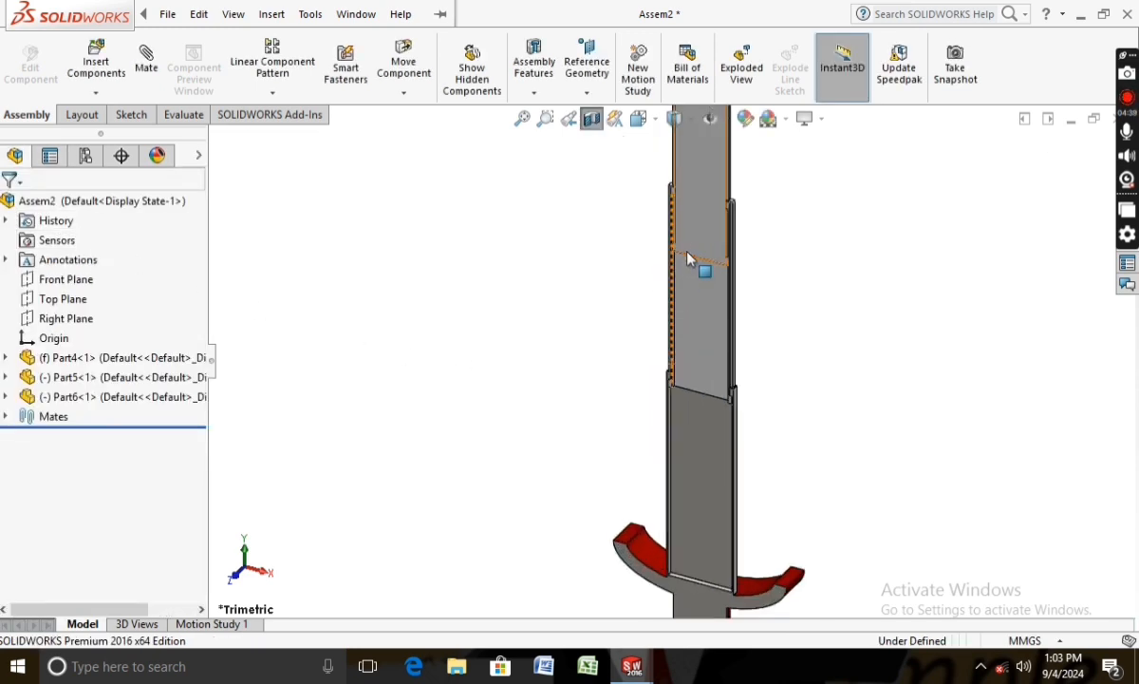
{"action": "left_click", "coordinate": [699, 250]}
{"action": "scroll", "coordinate": [617, 242], "scroll_direction": "down", "scroll_amount": 2}
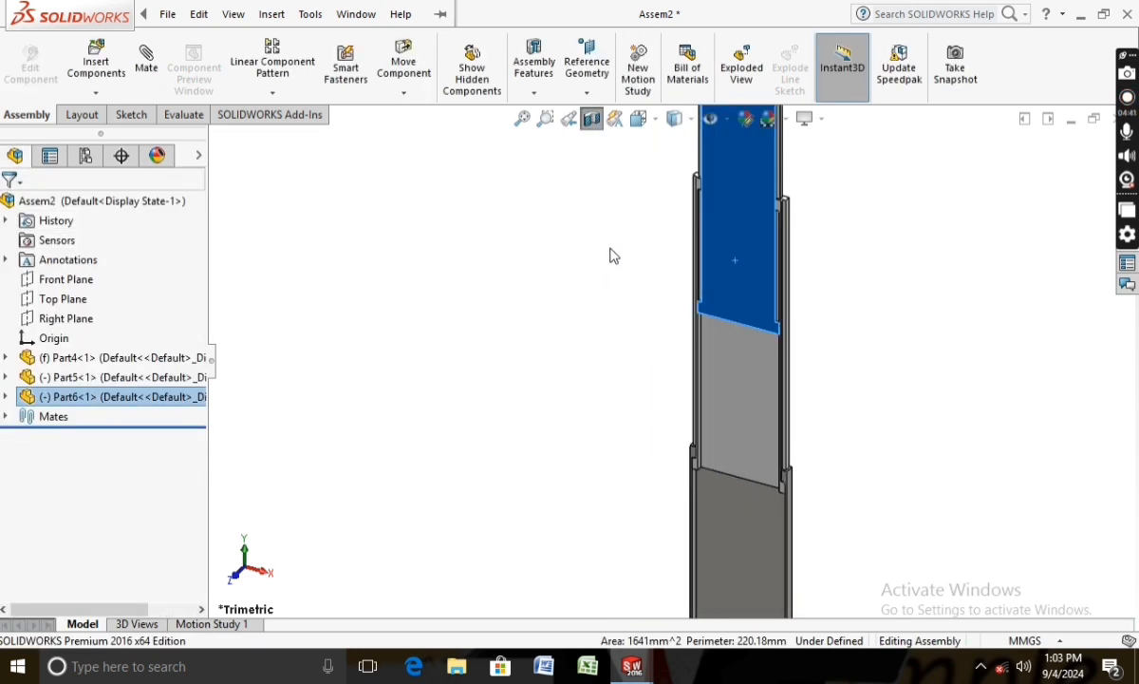
{"action": "left_click", "coordinate": [574, 242]}
Step: Start a limit distance mate between the lower end face of Part6's side groove and the underside of Part5's upper inner stop
{"action": "left_click", "coordinate": [146, 59]}
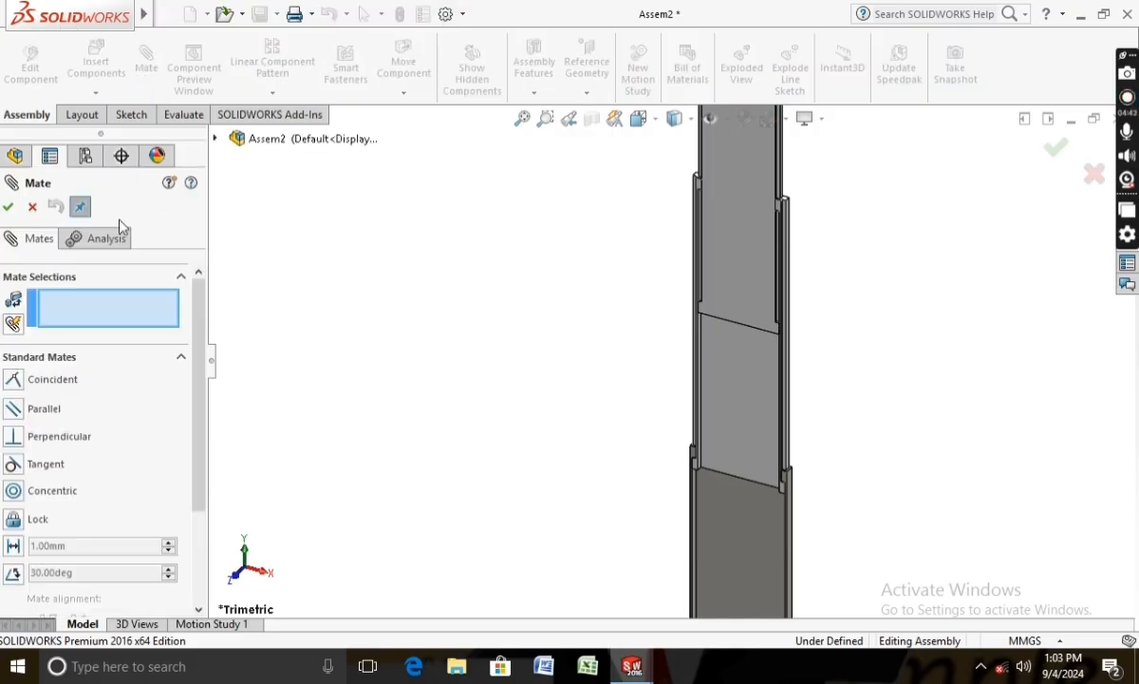
{"action": "left_click_drag", "start_coordinate": [199, 472], "coordinate": [181, 544]}
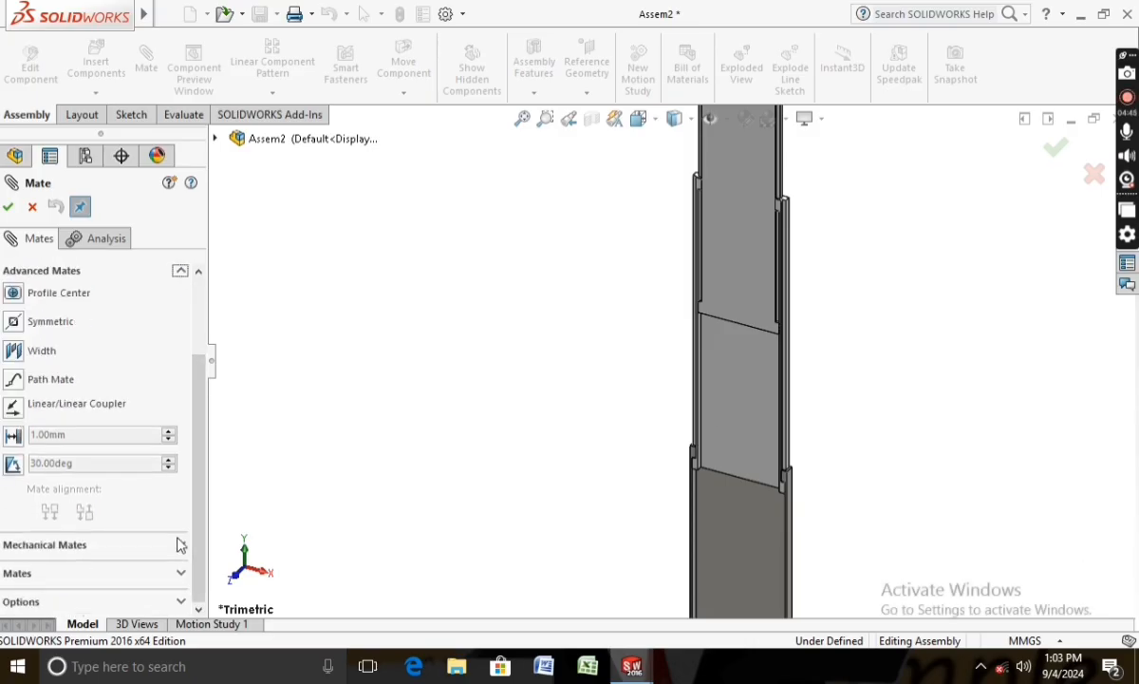
{"action": "left_click", "coordinate": [11, 435]}
{"action": "scroll", "coordinate": [638, 290], "scroll_direction": "down", "scroll_amount": 2}
{"action": "middle_click_drag", "start_coordinate": [638, 290], "coordinate": [755, 335]}
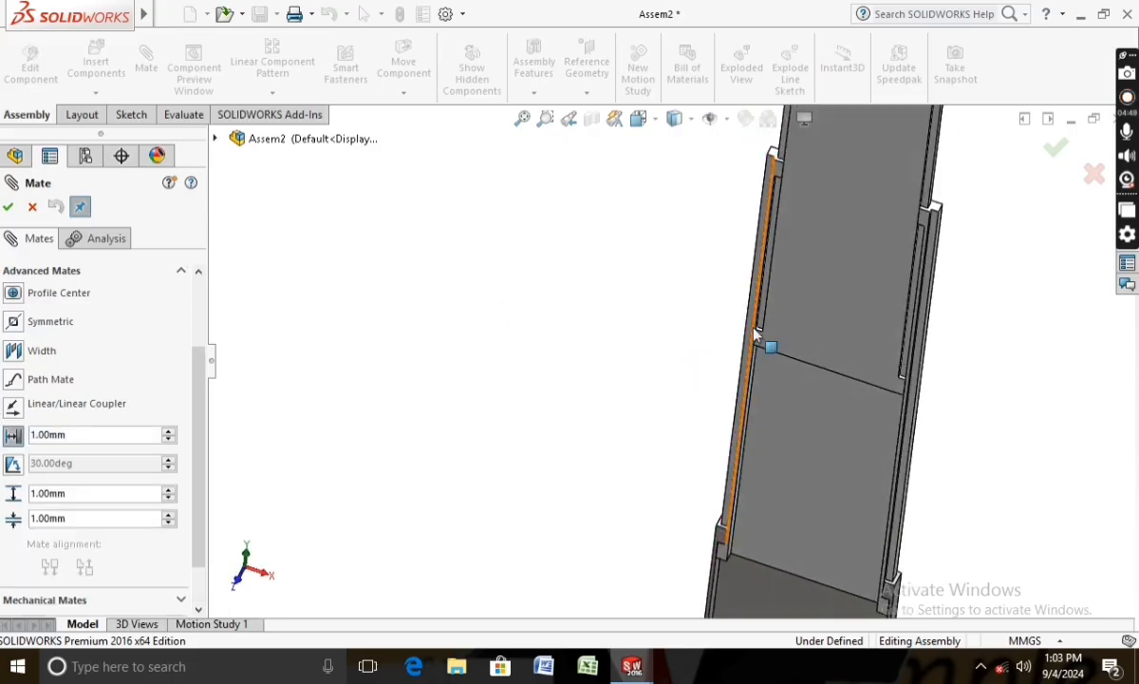
{"action": "scroll", "coordinate": [757, 332], "scroll_direction": "down", "scroll_amount": 3}
{"action": "left_click", "coordinate": [678, 407]}
{"action": "scroll", "coordinate": [678, 406], "scroll_direction": "up", "scroll_amount": 2}
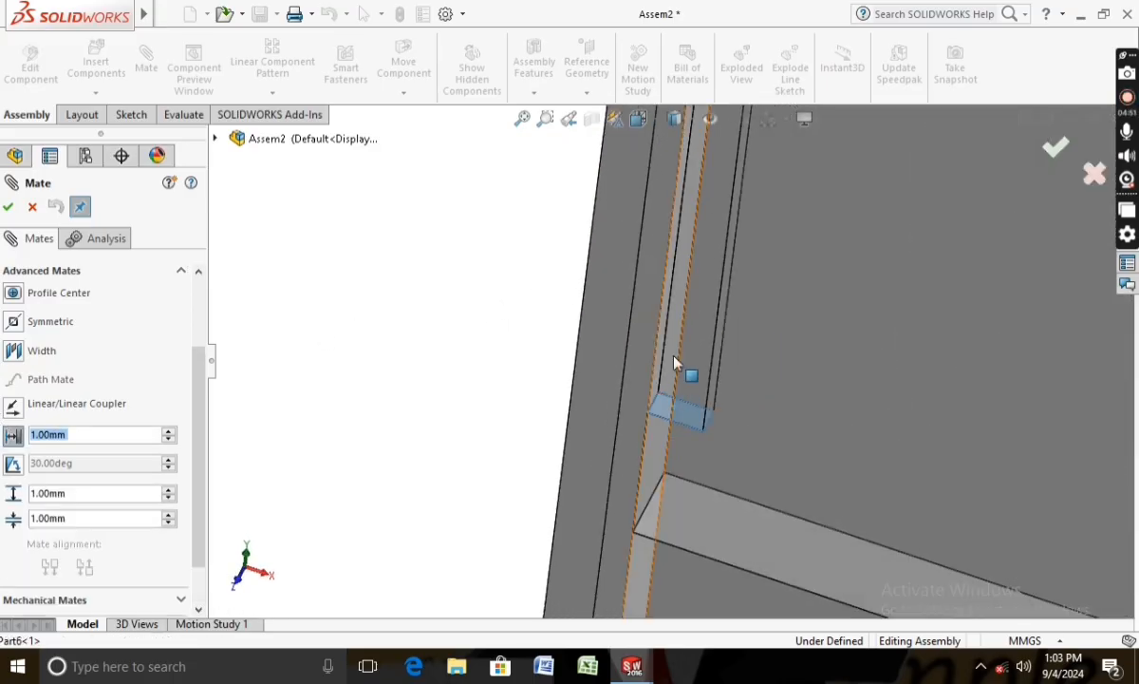
{"action": "scroll", "coordinate": [674, 363], "scroll_direction": "up", "scroll_amount": 5}
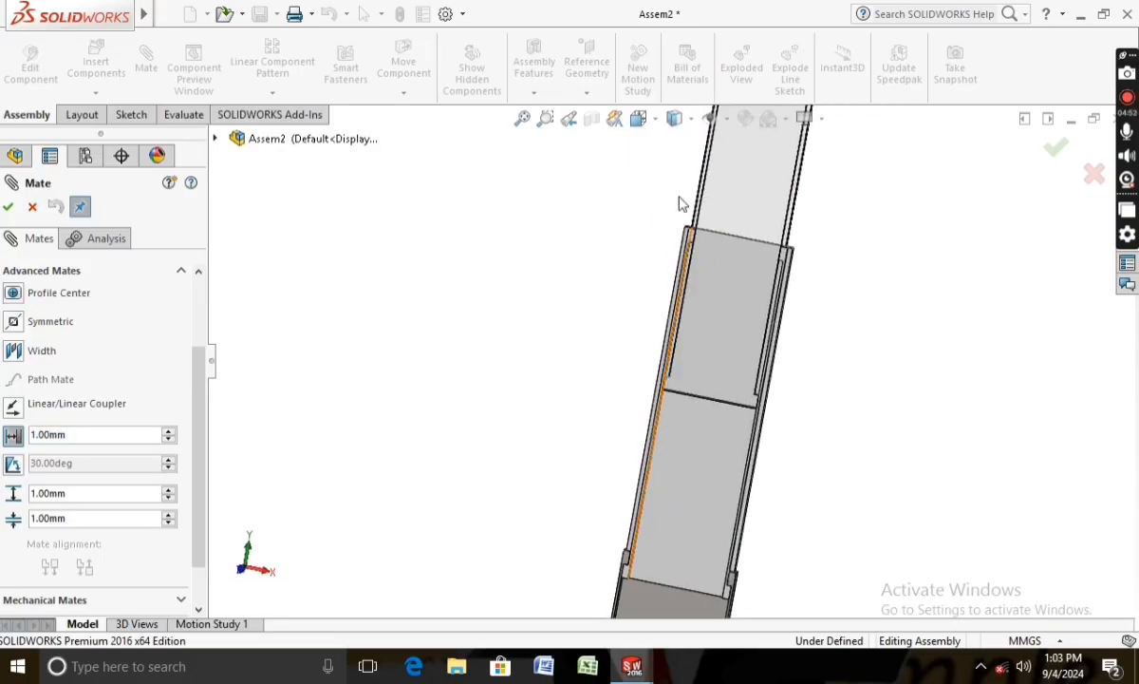
{"action": "scroll", "coordinate": [698, 323], "scroll_direction": "down", "scroll_amount": 5}
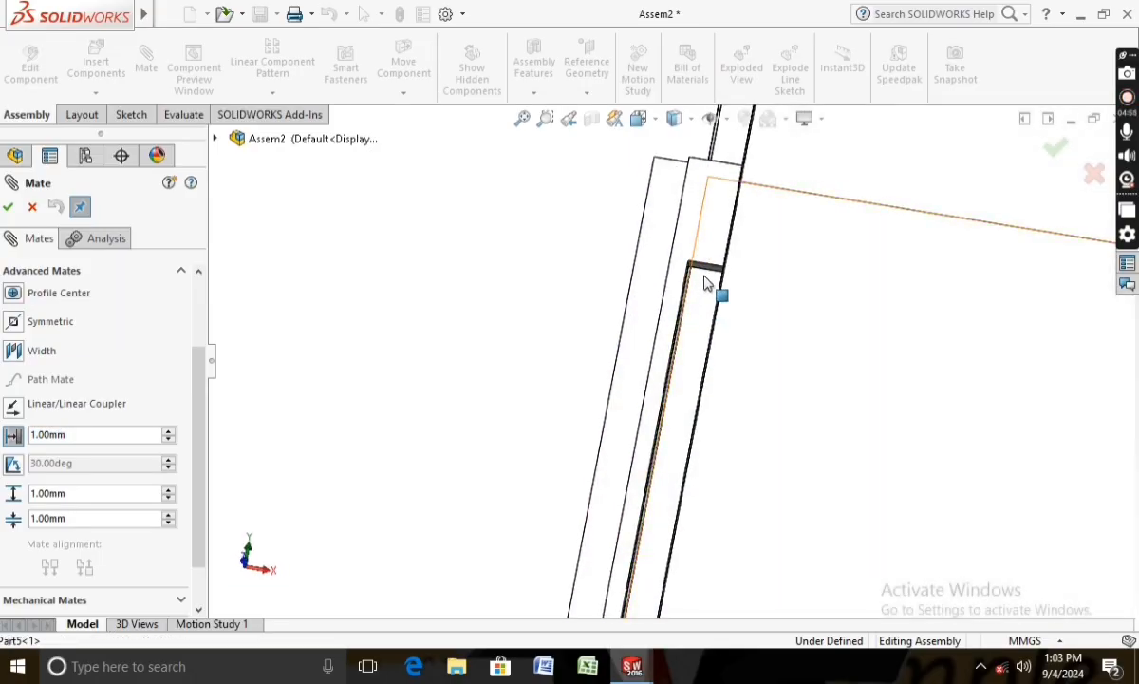
{"action": "left_click", "coordinate": [707, 276]}
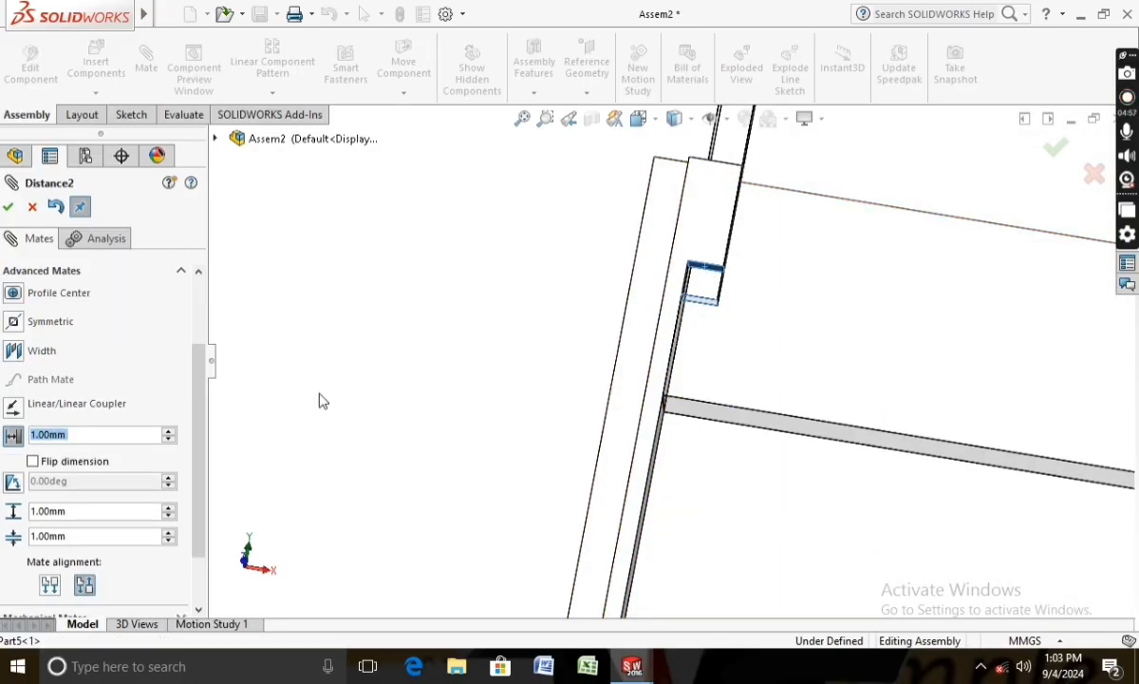
Step: Set the limit distance mate to a minimum of 0 mm and a maximum of 70 mm and accept it
{"action": "type", "text": "0"}
{"action": "key", "text": "Return"}
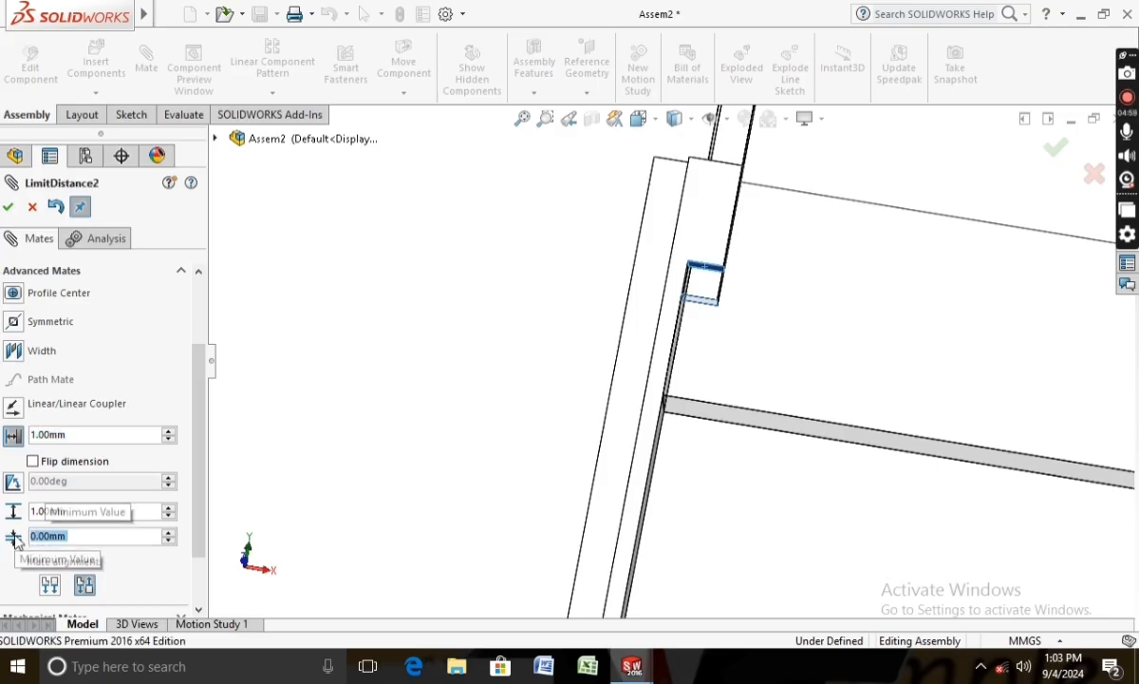
{"action": "left_click_drag", "start_coordinate": [133, 516], "coordinate": [50, 514]}
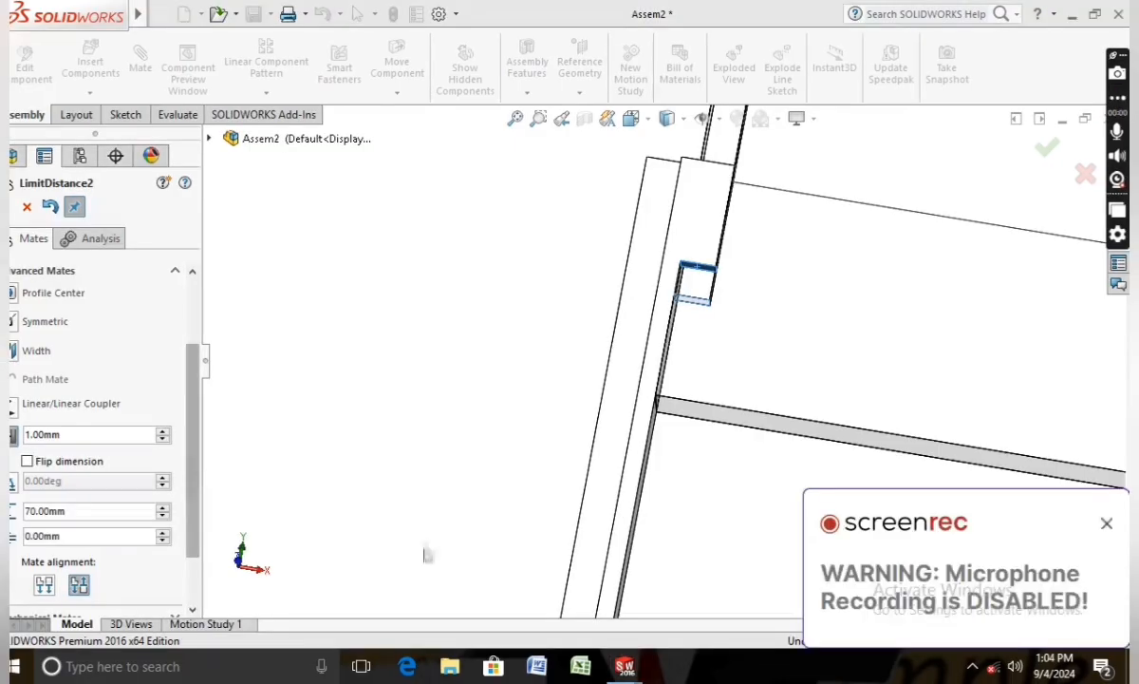
{"action": "left_click", "coordinate": [1108, 524]}
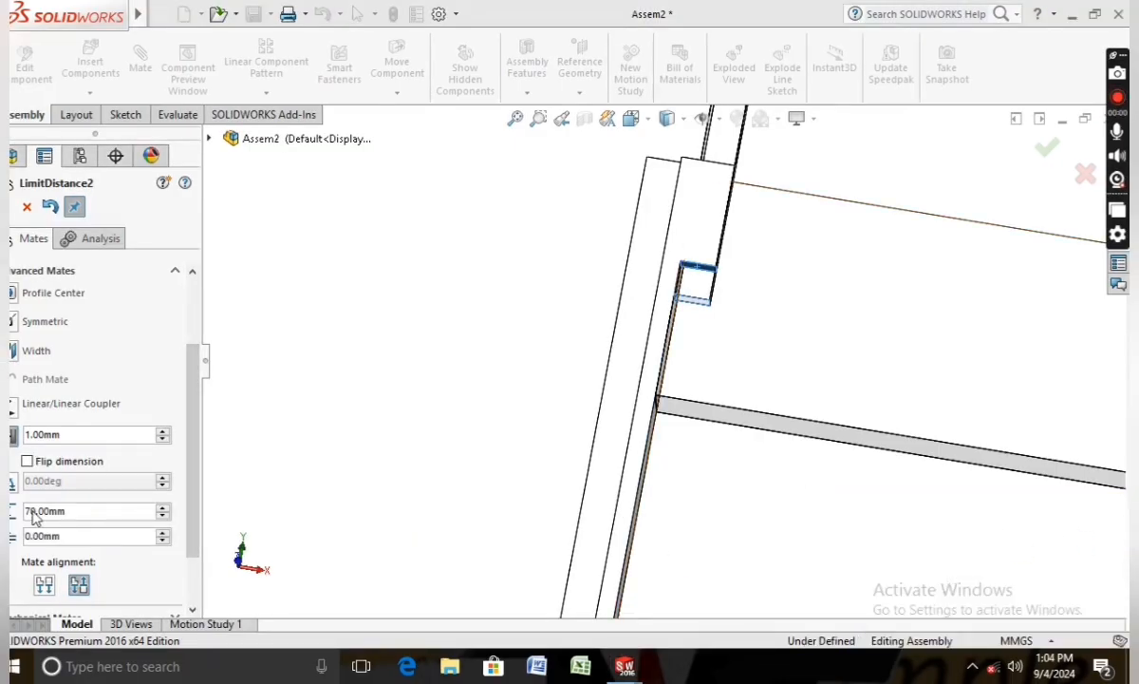
{"action": "scroll", "coordinate": [285, 488], "scroll_direction": "up", "scroll_amount": 4}
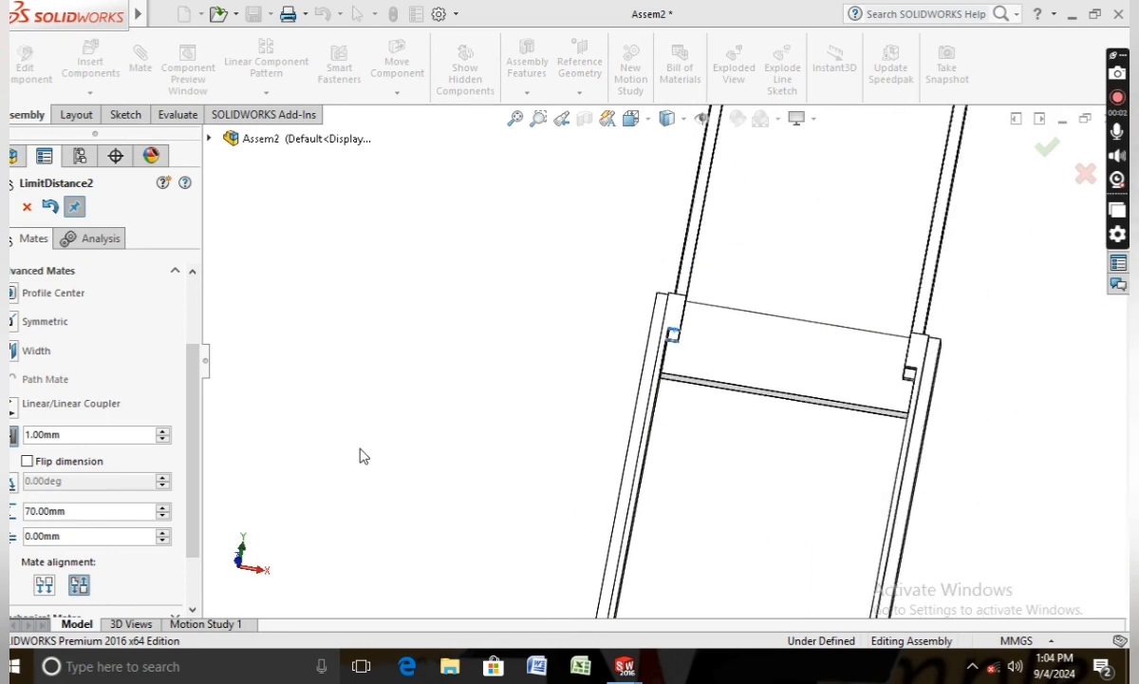
{"action": "left_click", "coordinate": [12, 206]}
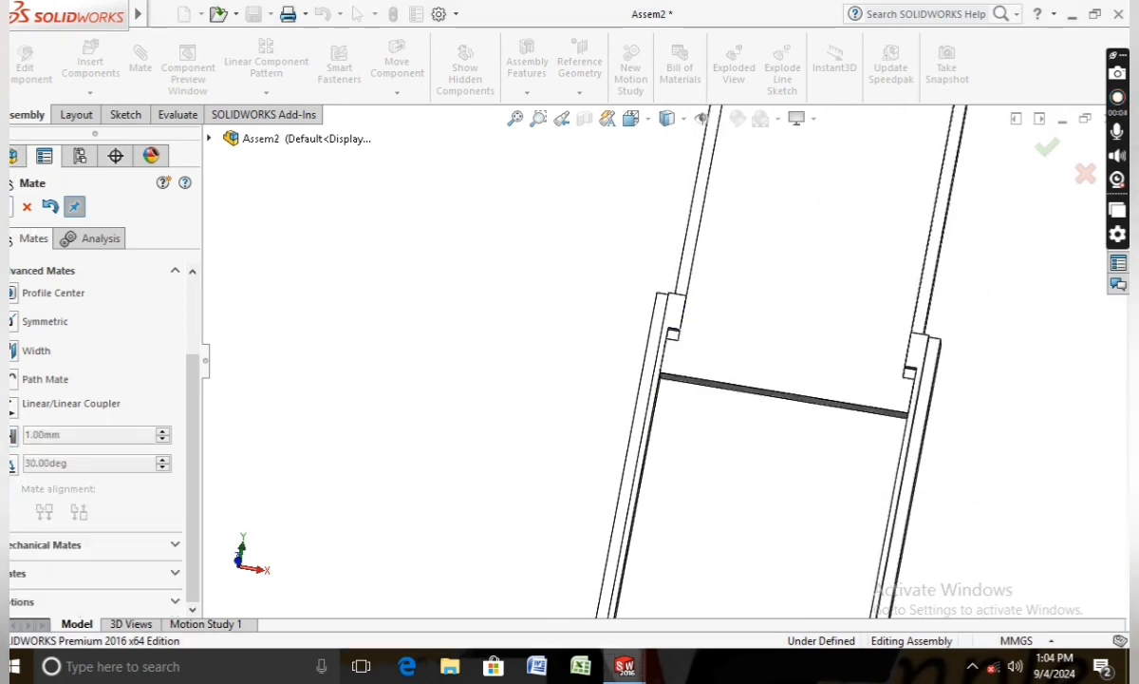
Step: Leave the Mate command and turn off the section view so the whole sword is displayed
{"action": "mouse_move", "coordinate": [745, 280]}
{"action": "middle_mouse_down"}
{"action": "mouse_move", "coordinate": [692, 473]}
{"action": "mouse_move", "coordinate": [750, 376]}
{"action": "mouse_move", "coordinate": [819, 364]}
{"action": "mouse_move", "coordinate": [755, 389]}
{"action": "mouse_move", "coordinate": [610, 363]}
{"action": "mouse_move", "coordinate": [664, 389]}
{"action": "mouse_move", "coordinate": [662, 435]}
{"action": "mouse_move", "coordinate": [679, 404]}
{"action": "mouse_move", "coordinate": [655, 389]}
{"action": "middle_mouse_up"}
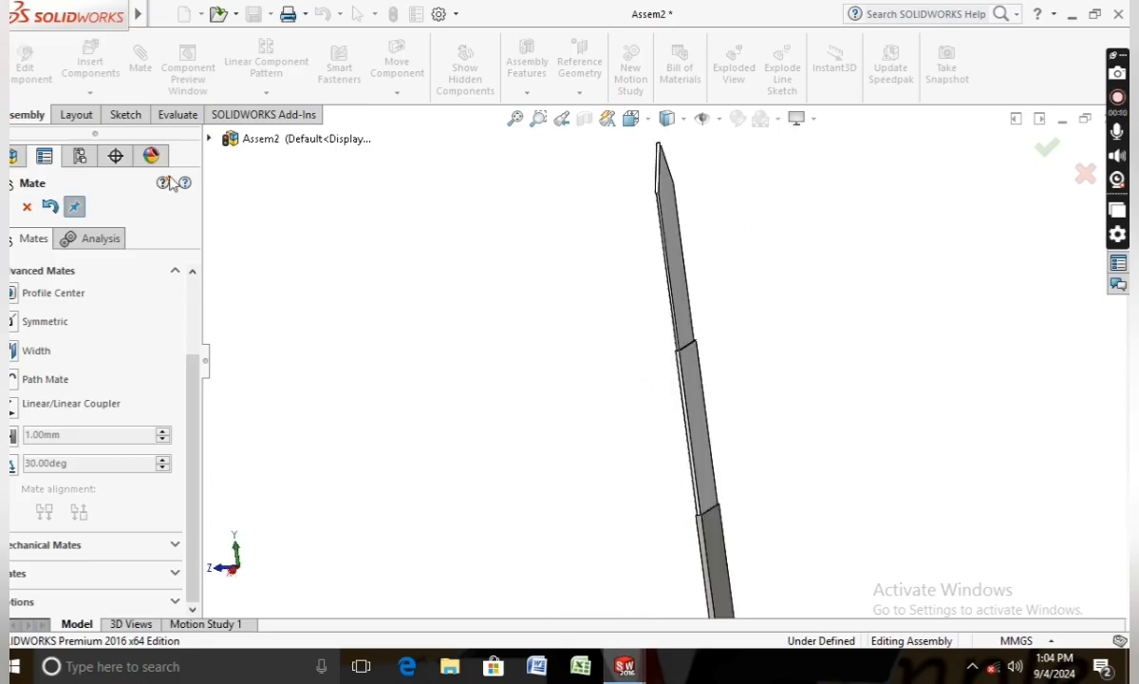
{"action": "key", "text": "Escape"}
{"action": "middle_click_drag", "start_coordinate": [513, 350], "coordinate": [712, 478]}
{"action": "left_click", "coordinate": [586, 118]}
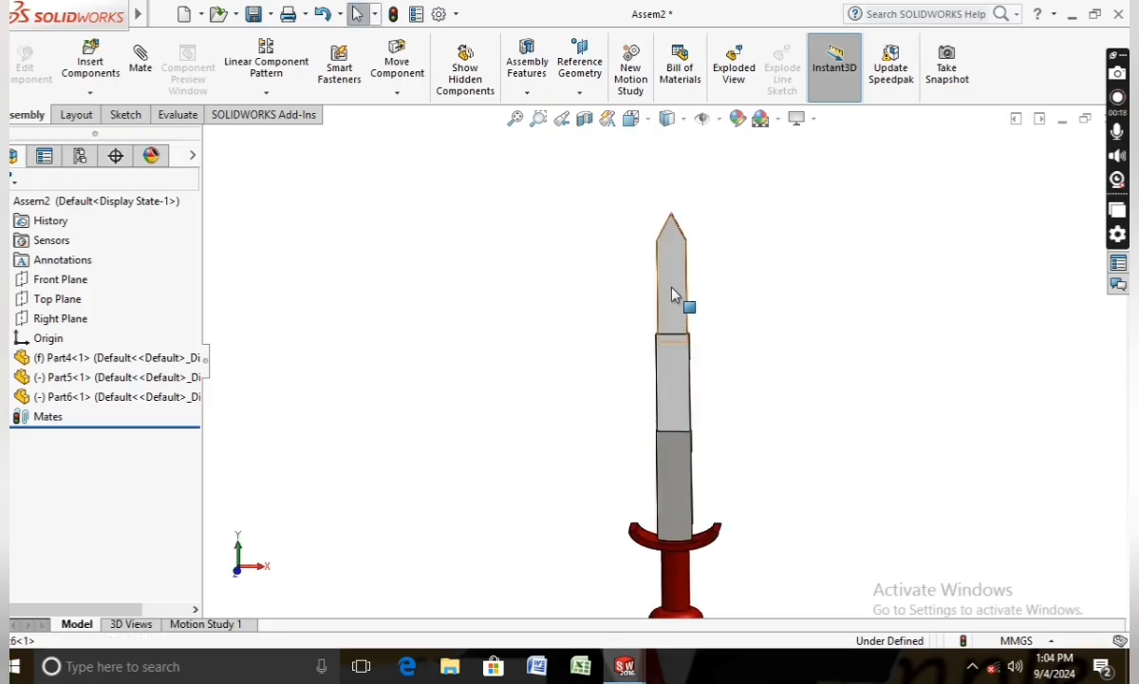
Step: Test the telescoping travel by sliding Part6 down and back up, and show the sword in the Trimetric view
{"action": "left_click_drag", "start_coordinate": [682, 300], "coordinate": [670, 546]}
{"action": "left_click_drag", "start_coordinate": [675, 400], "coordinate": [677, 201]}
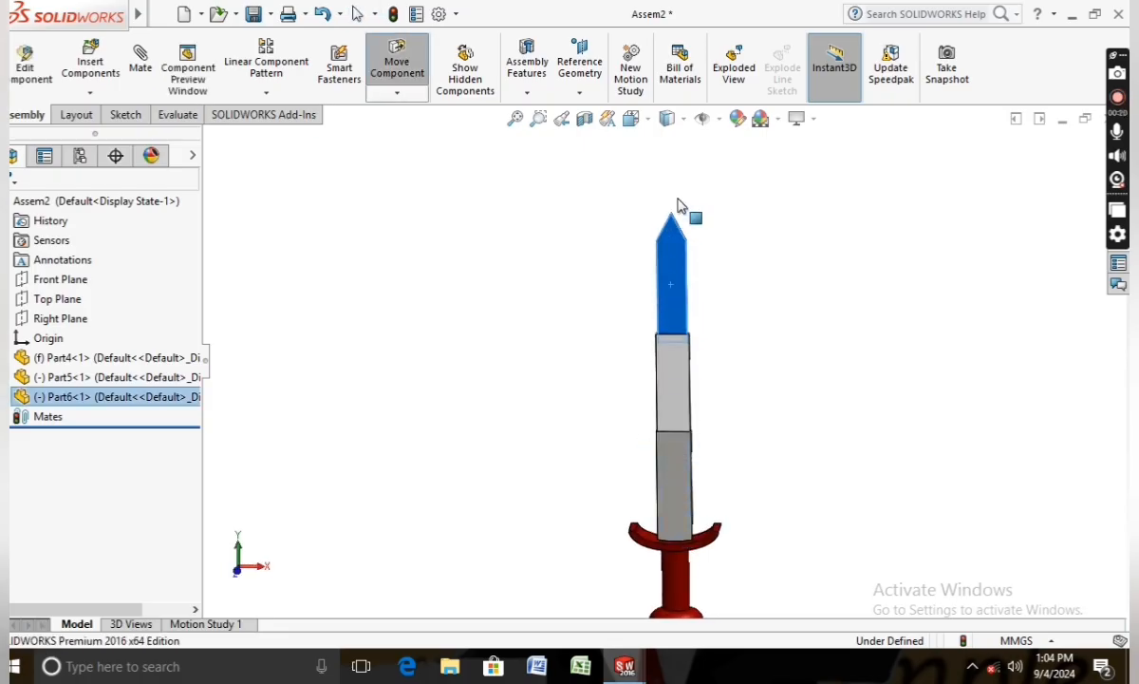
{"action": "left_click", "coordinate": [501, 328]}
{"action": "scroll", "coordinate": [719, 415], "scroll_direction": "down", "scroll_amount": 3}
{"action": "key", "text": "f"}
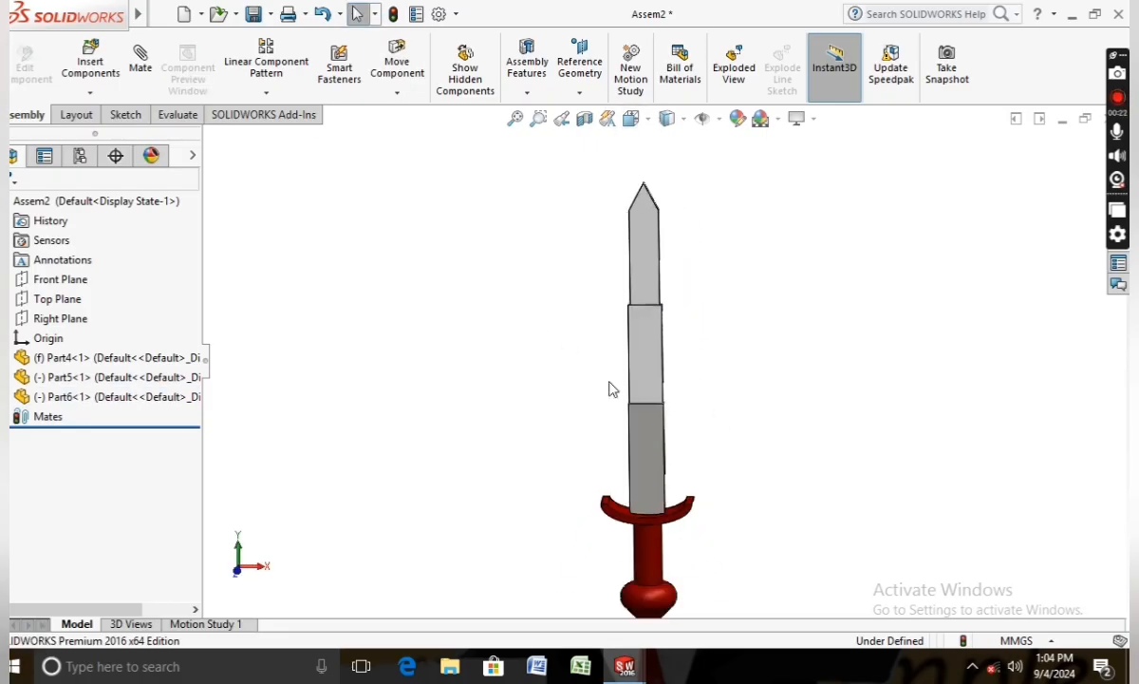
{"action": "left_click", "coordinate": [651, 124]}
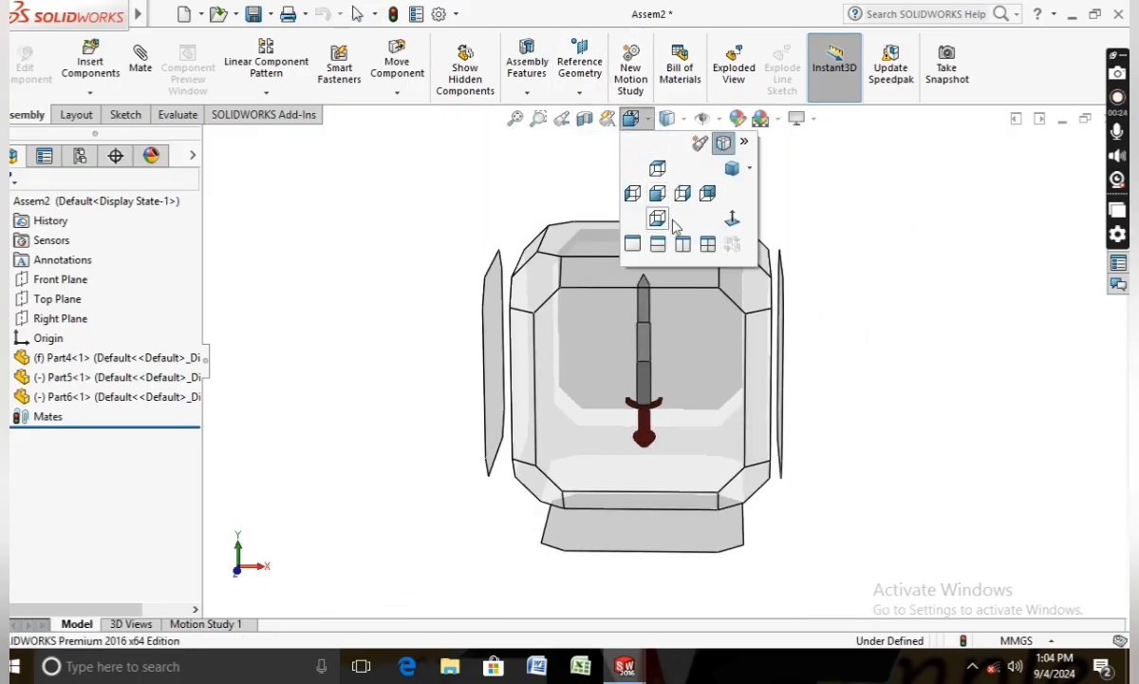
{"action": "left_click", "coordinate": [732, 172]}
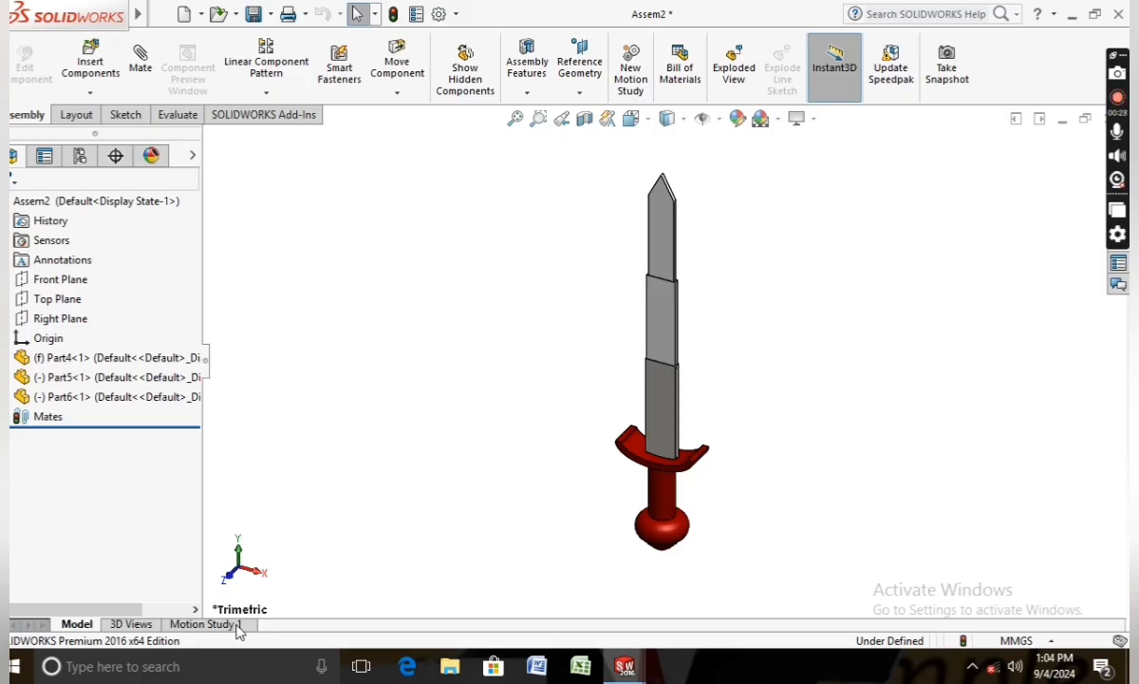
Step: In Motion Study 1, start a linear motor on Part6's front face, using its long vertical edge as the direction
{"action": "left_click", "coordinate": [205, 624]}
{"action": "left_click", "coordinate": [603, 608]}
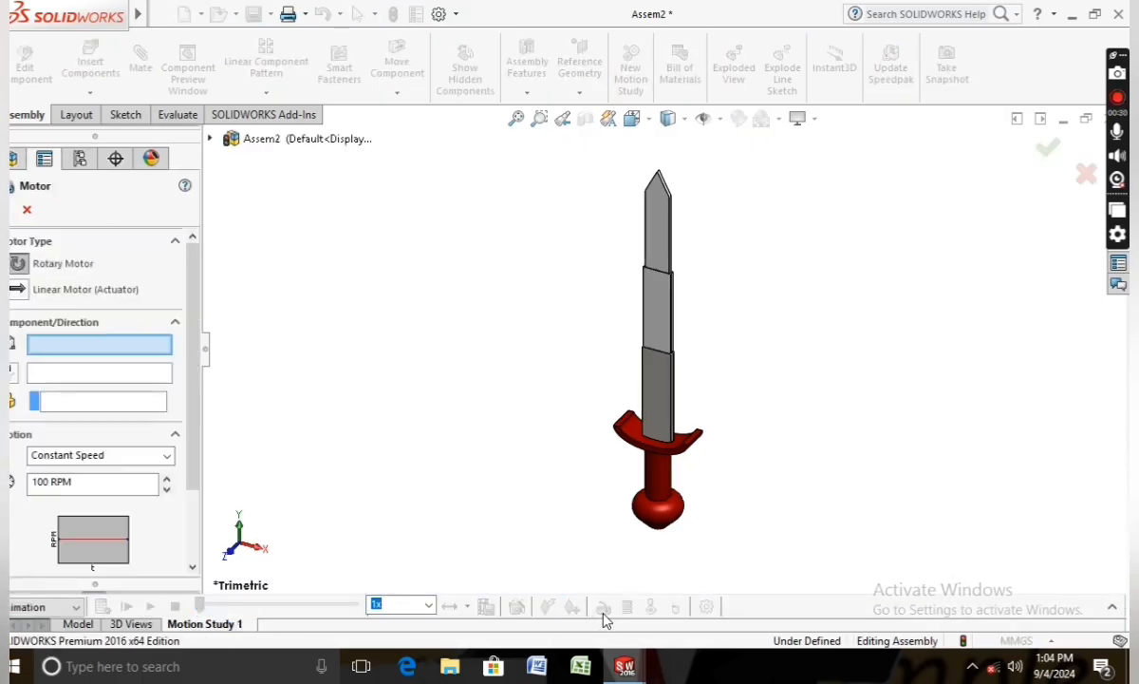
{"action": "left_click", "coordinate": [21, 289]}
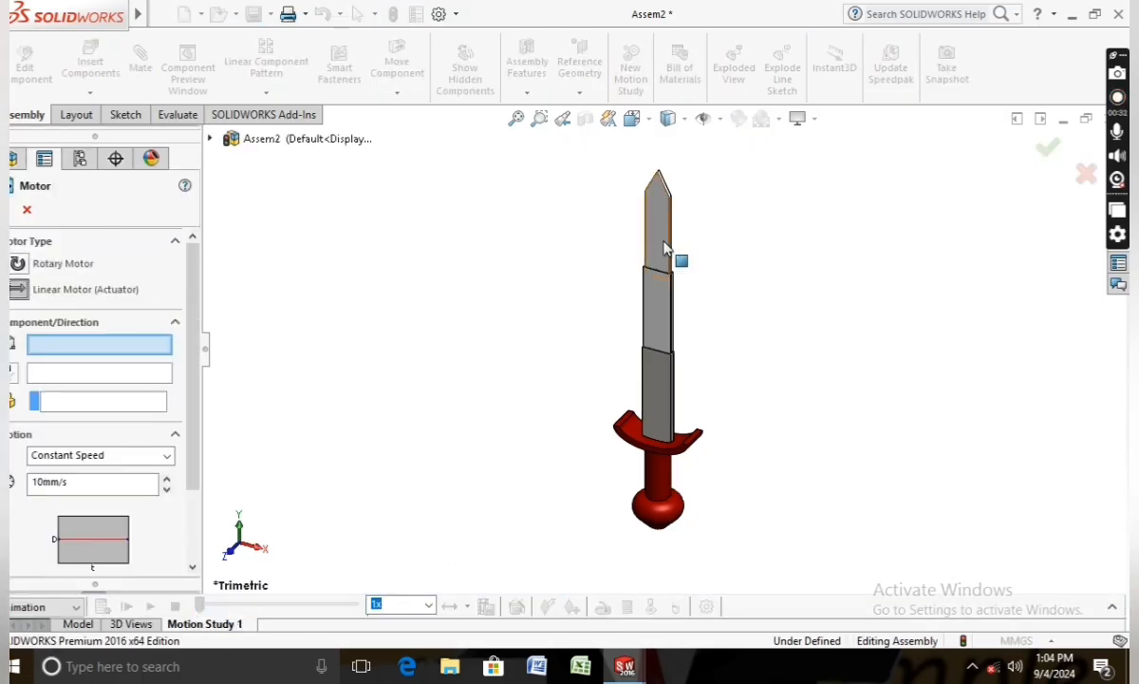
{"action": "left_click", "coordinate": [664, 247]}
{"action": "scroll", "coordinate": [665, 247], "scroll_direction": "down", "scroll_amount": 3}
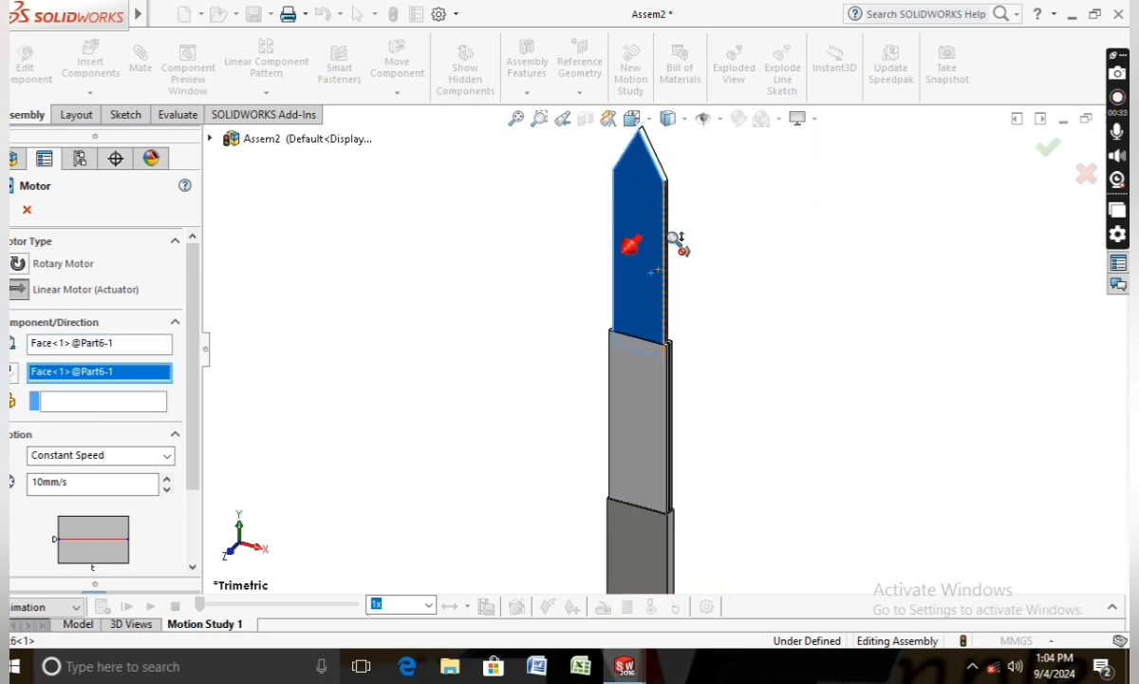
{"action": "left_click", "coordinate": [664, 306]}
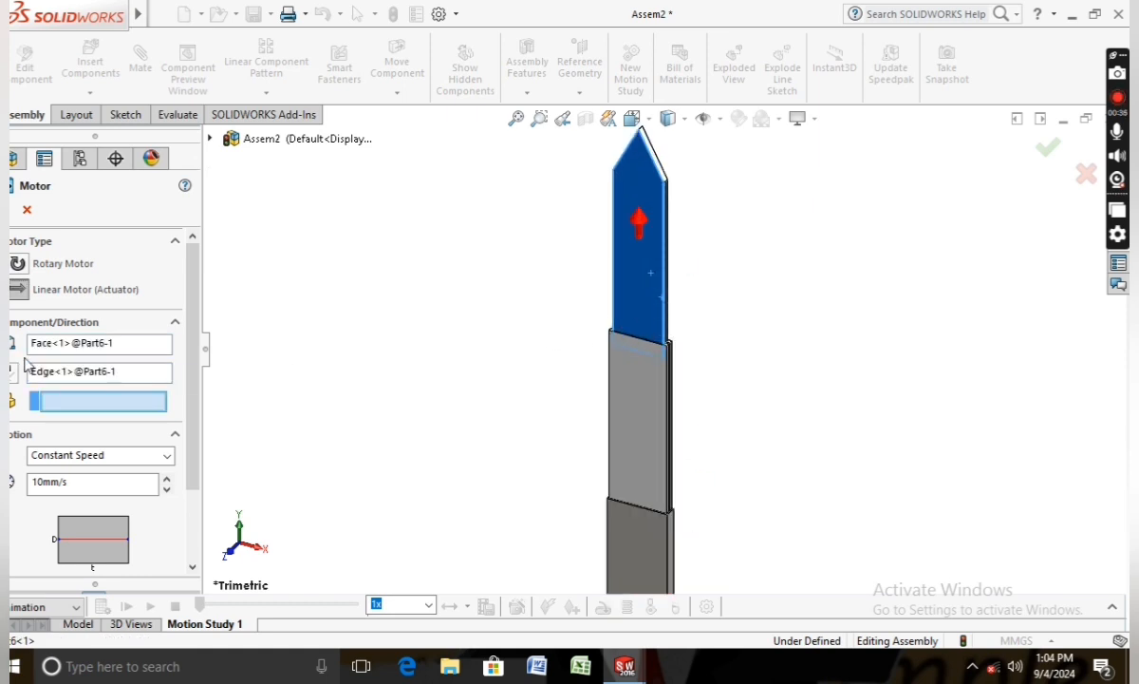
Step: Reverse Part6's linear motor to point downward, set its constant speed to 30 mm/s and accept it
{"action": "left_click", "coordinate": [138, 481]}
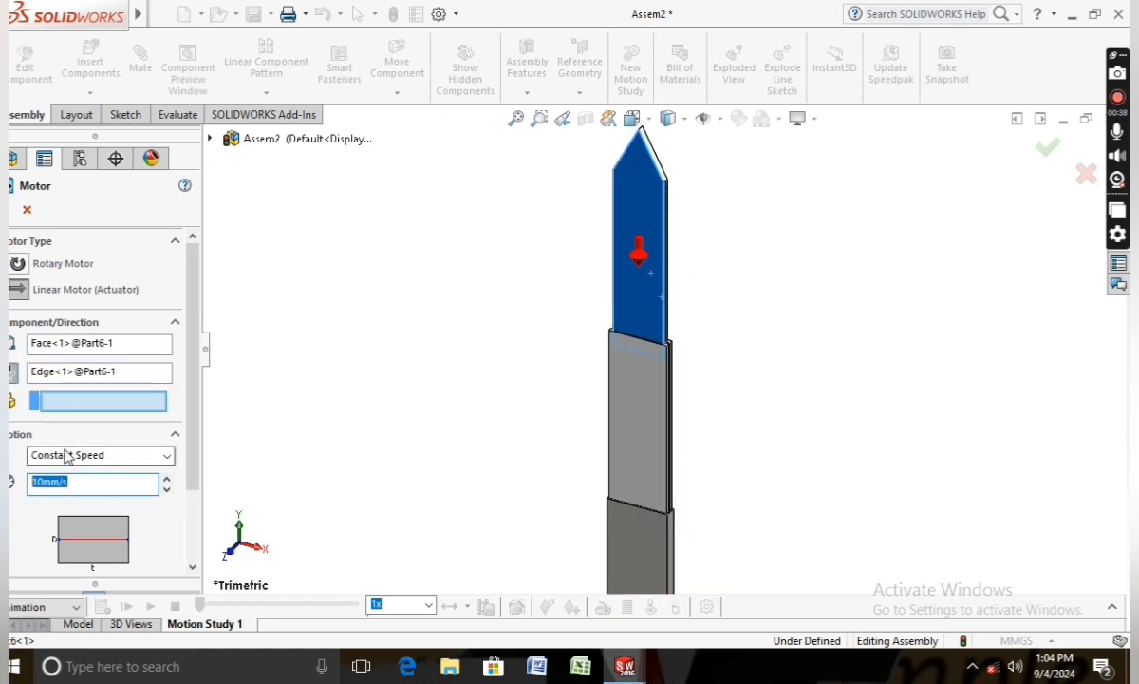
{"action": "type", "text": "20"}
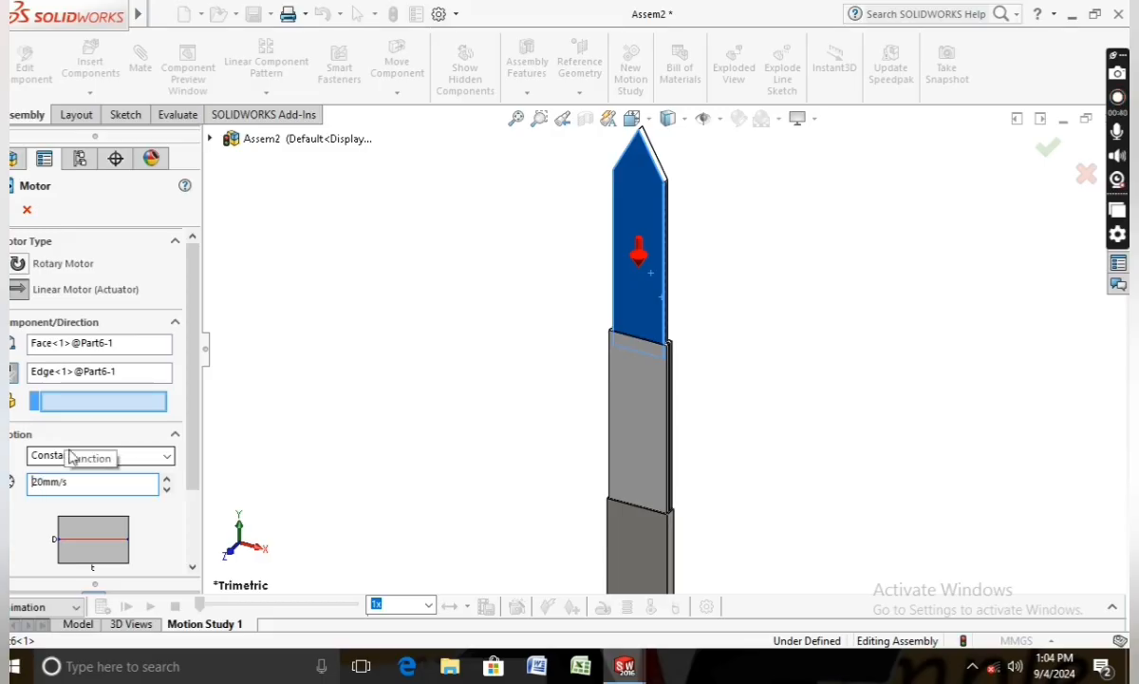
{"action": "left_click", "coordinate": [87, 480]}
{"action": "type", "text": "30"}
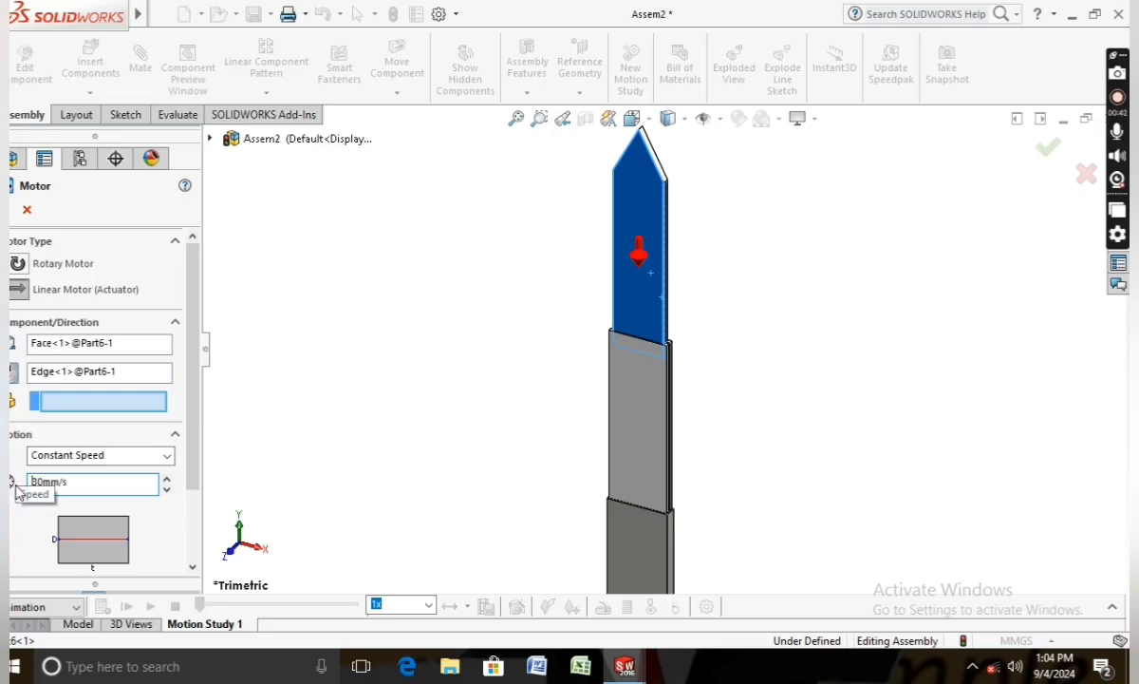
{"action": "key", "text": "Return"}
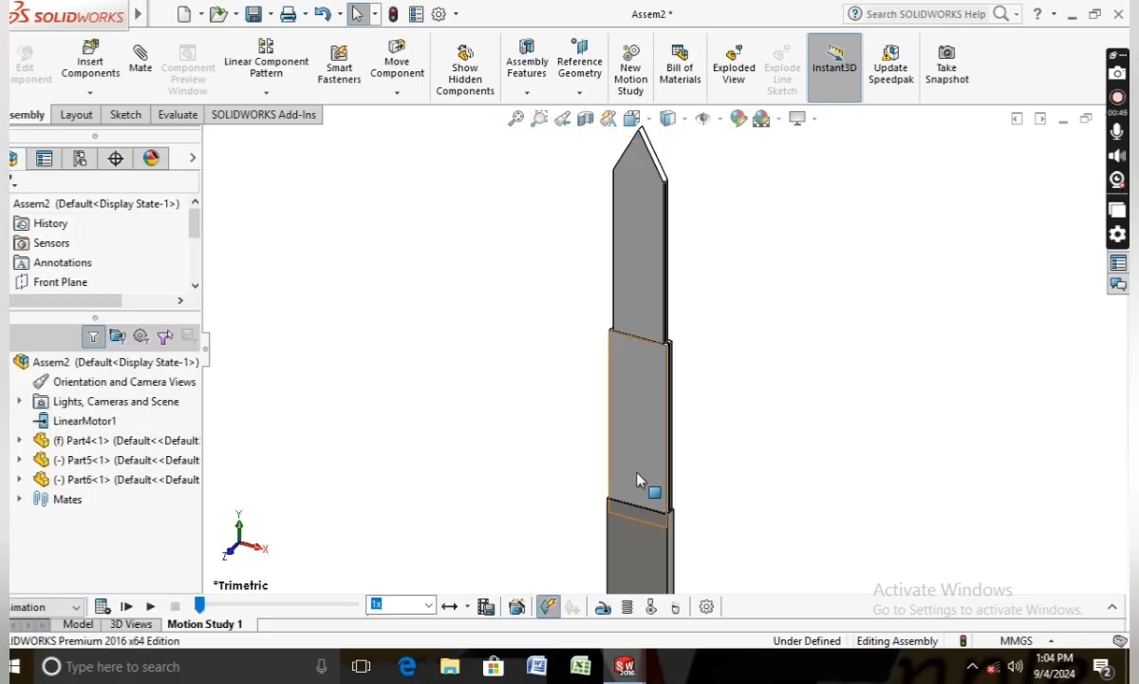
{"action": "left_click", "coordinate": [604, 608]}
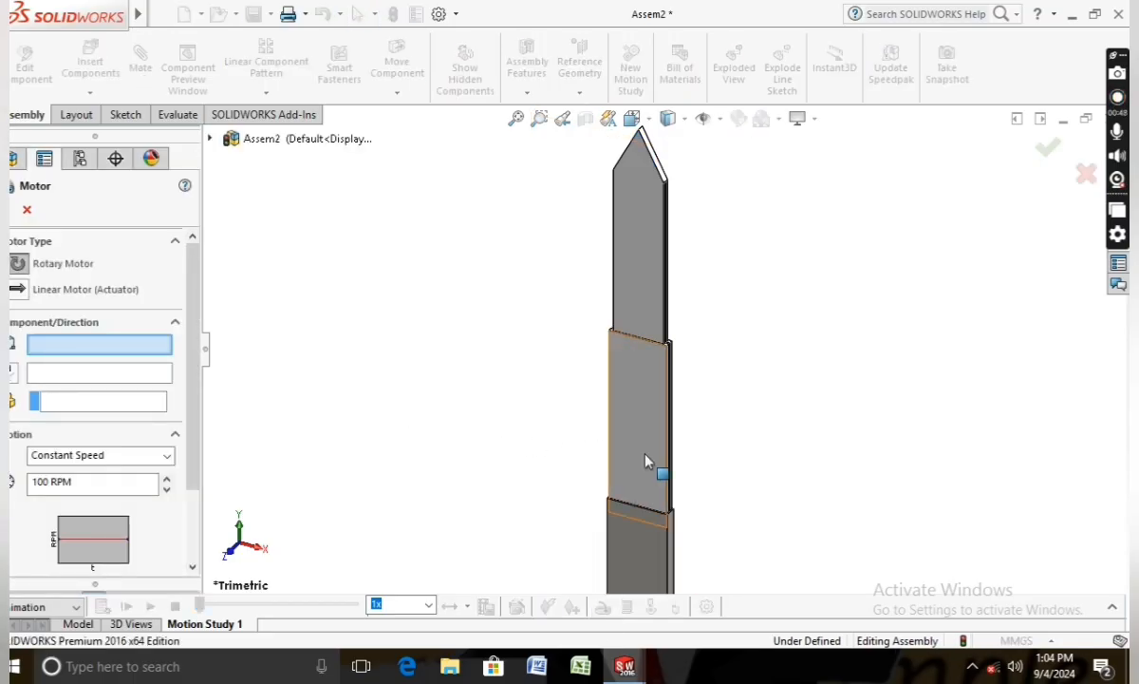
{"action": "left_click", "coordinate": [666, 435]}
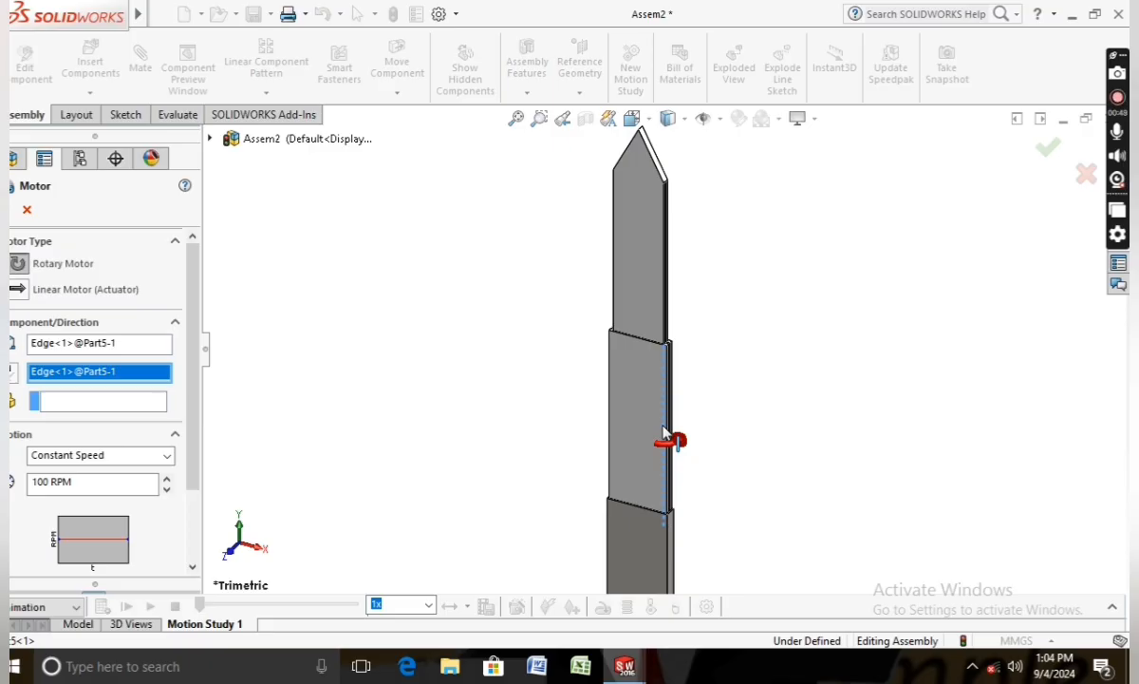
{"action": "left_click", "coordinate": [18, 290]}
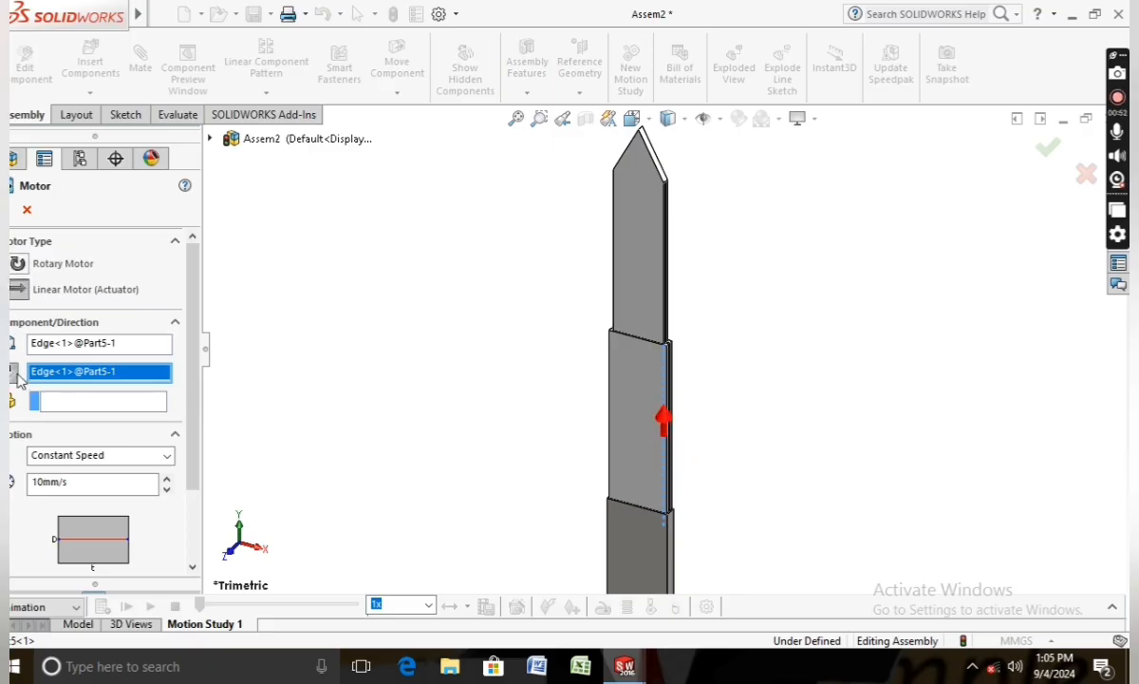
{"action": "left_click", "coordinate": [619, 418]}
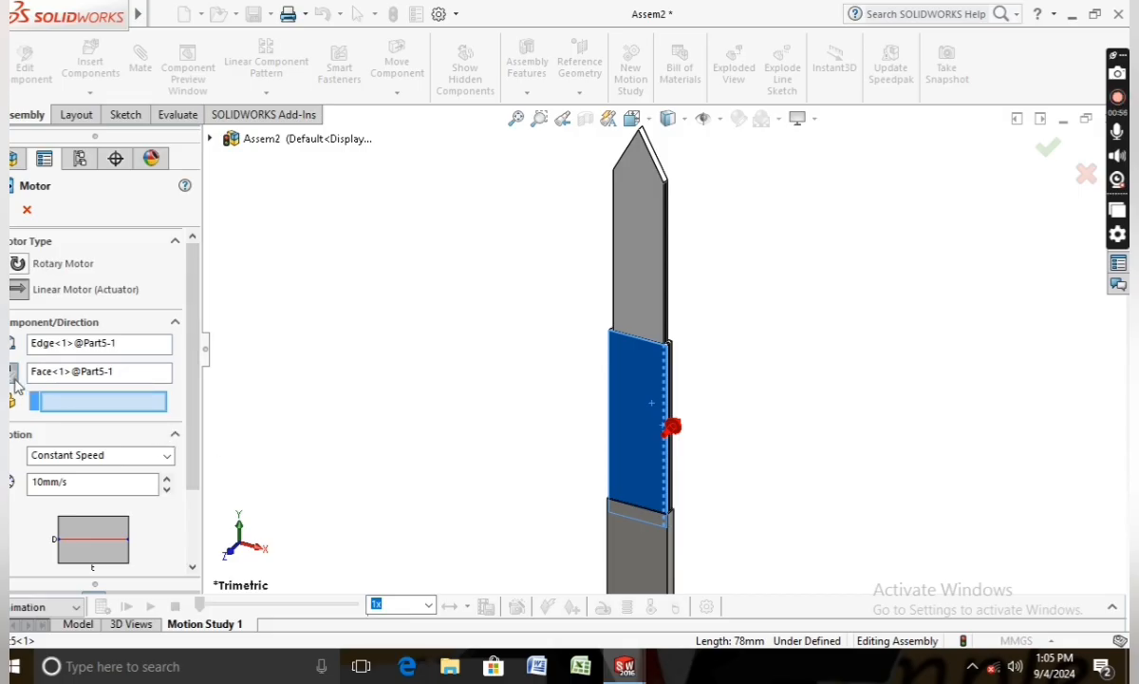
{"action": "left_click", "coordinate": [27, 210]}
Step: Add a linear motor on Part5's front face, directed downward along its vertical edge at a constant speed of 10 mm/s
{"action": "left_click", "coordinate": [598, 609]}
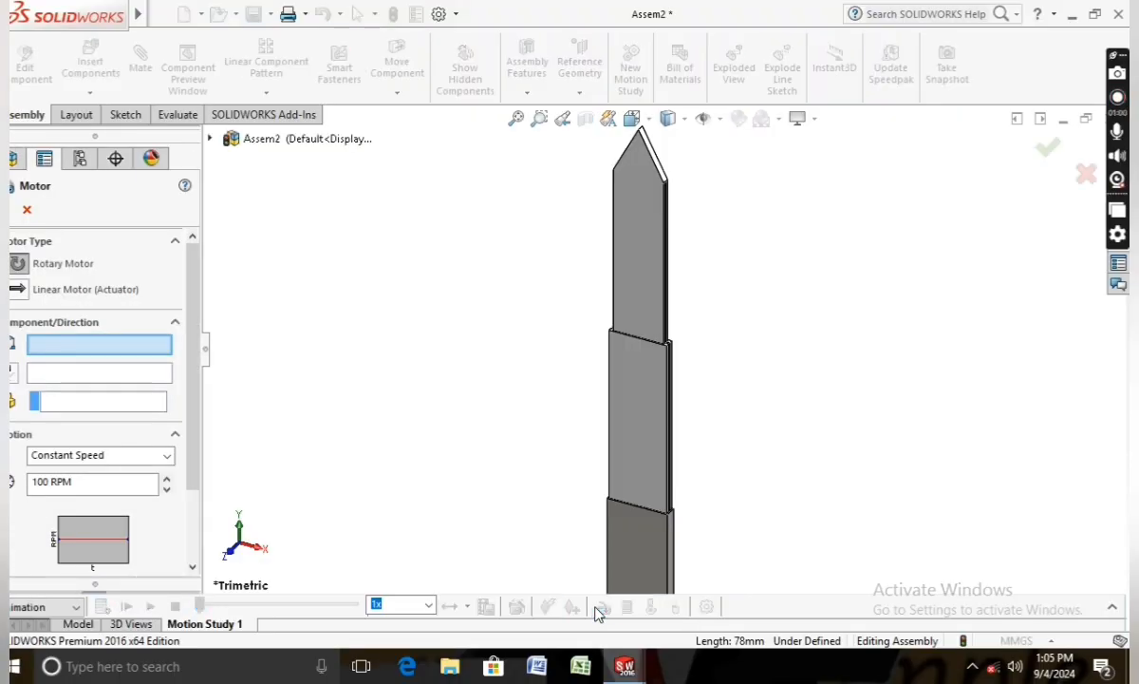
{"action": "left_click", "coordinate": [652, 458]}
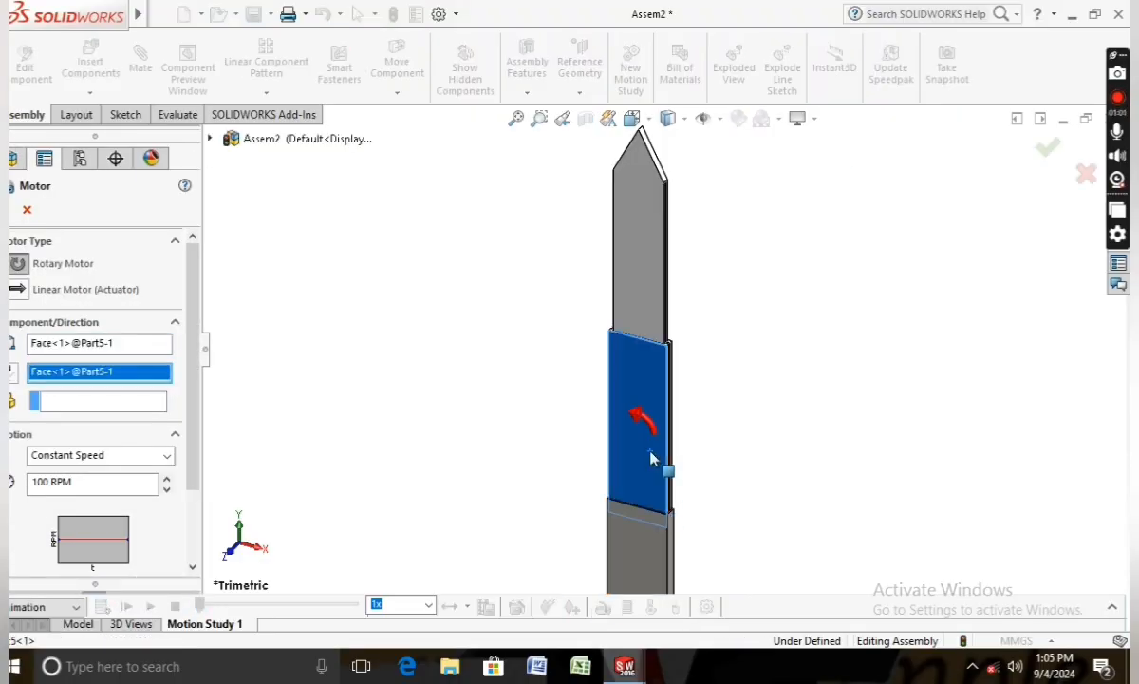
{"action": "left_click", "coordinate": [18, 288]}
{"action": "scroll", "coordinate": [608, 466], "scroll_direction": "down", "scroll_amount": 3}
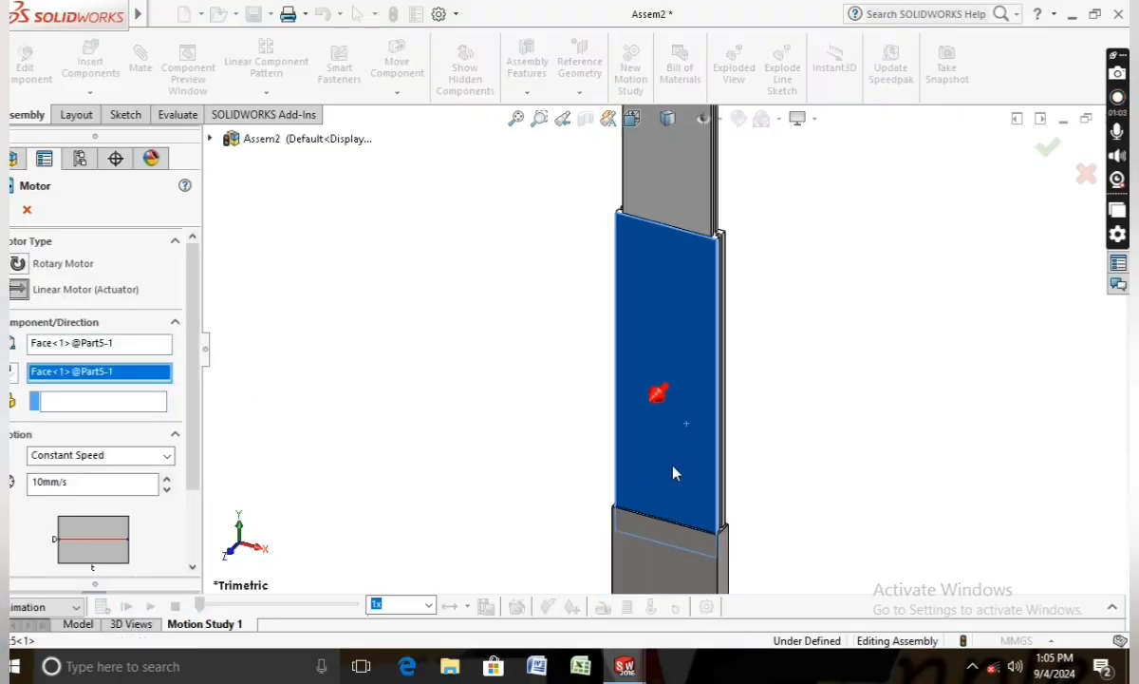
{"action": "left_click", "coordinate": [724, 481]}
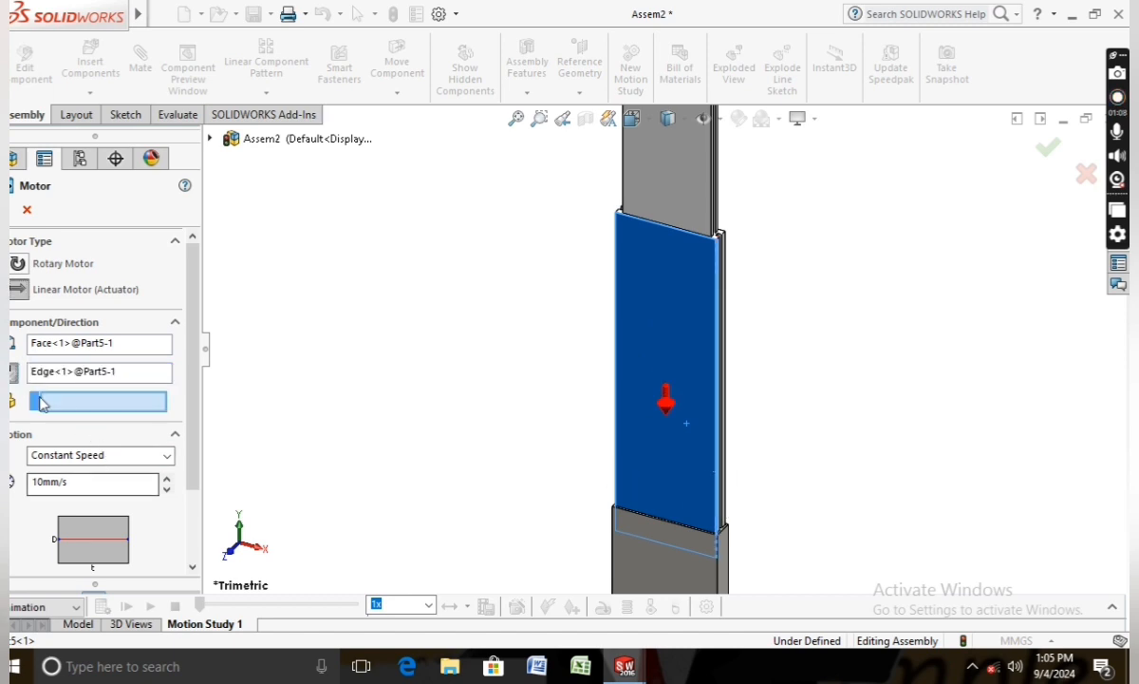
{"action": "left_click", "coordinate": [9, 210]}
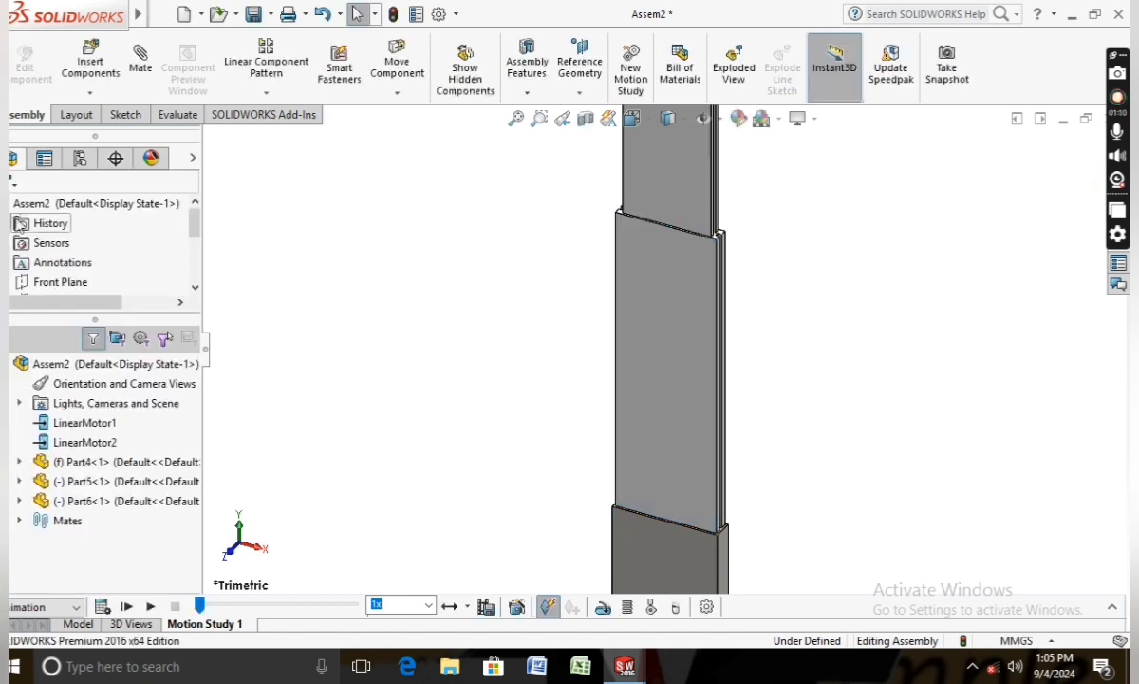
Step: Show the whole sword in the Trimetric view, calculate the motion study with both motors, and stop the run
{"action": "scroll", "coordinate": [409, 534], "scroll_direction": "up", "scroll_amount": 6}
{"action": "scroll", "coordinate": [599, 572], "scroll_direction": "down", "scroll_amount": 1}
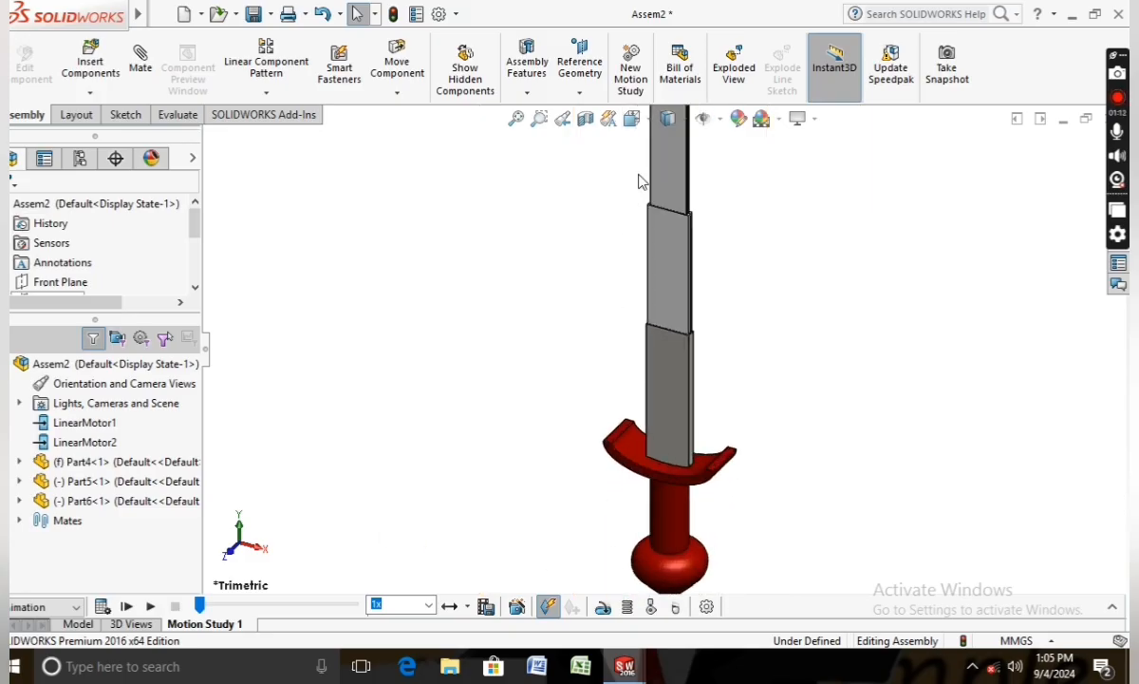
{"action": "left_click", "coordinate": [631, 118]}
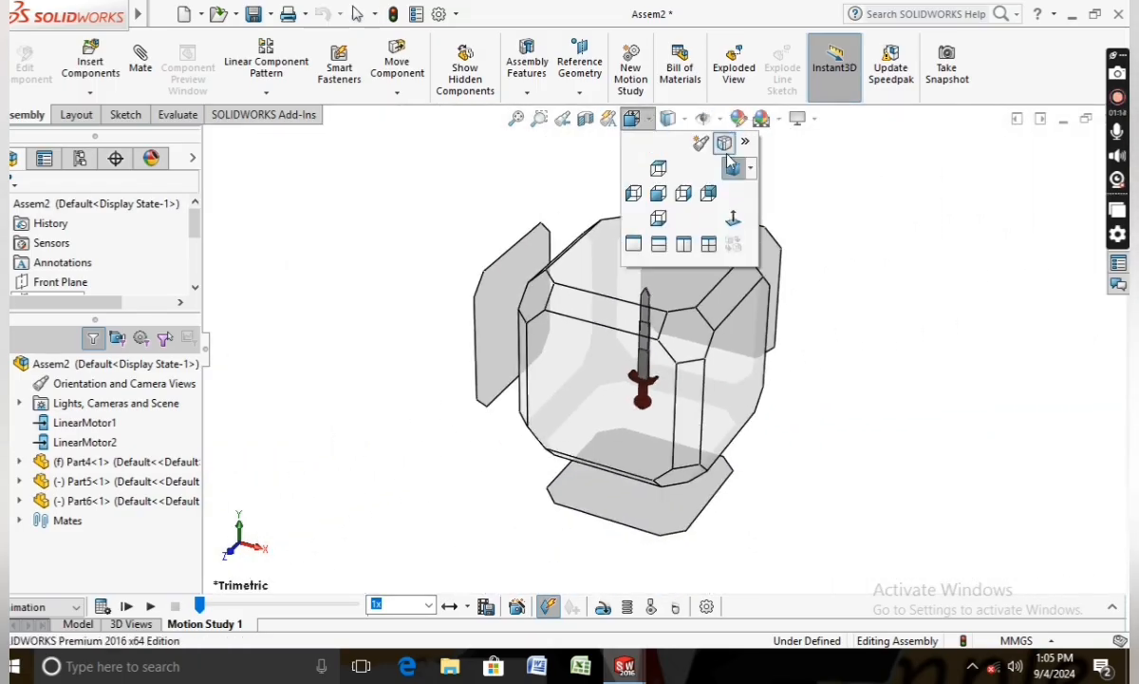
{"action": "left_click", "coordinate": [737, 171]}
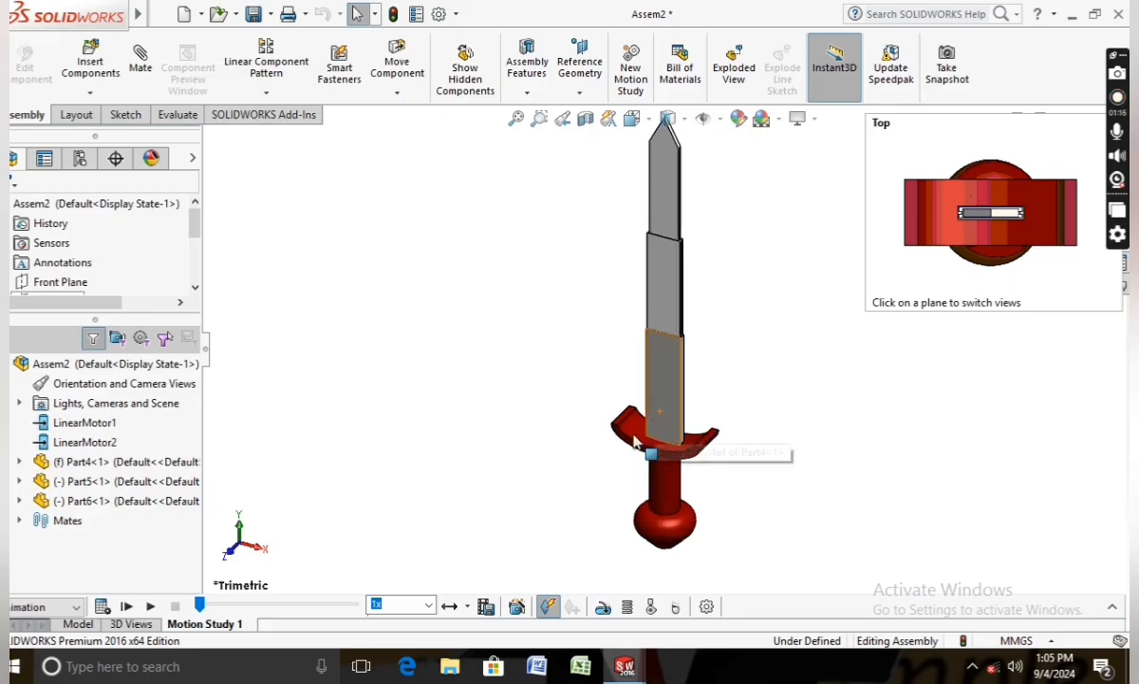
{"action": "scroll", "coordinate": [407, 492], "scroll_direction": "up", "scroll_amount": 1}
{"action": "scroll", "coordinate": [418, 488], "scroll_direction": "down", "scroll_amount": 1}
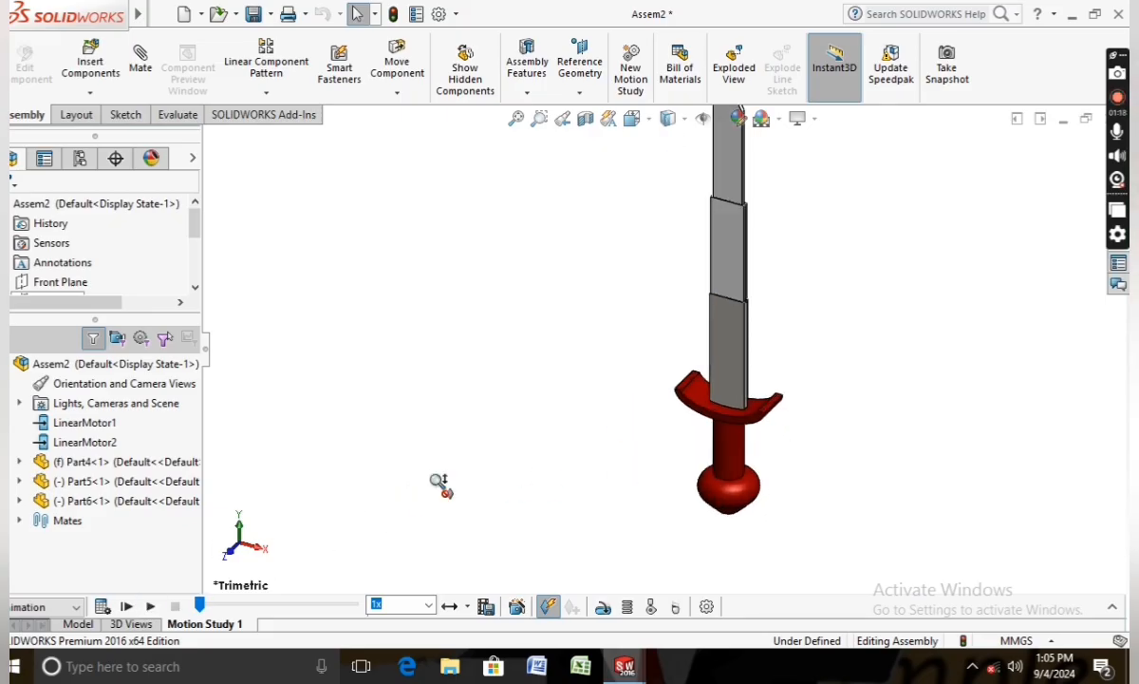
{"action": "scroll", "coordinate": [439, 481], "scroll_direction": "up", "scroll_amount": 2}
{"action": "scroll", "coordinate": [748, 217], "scroll_direction": "down", "scroll_amount": 1}
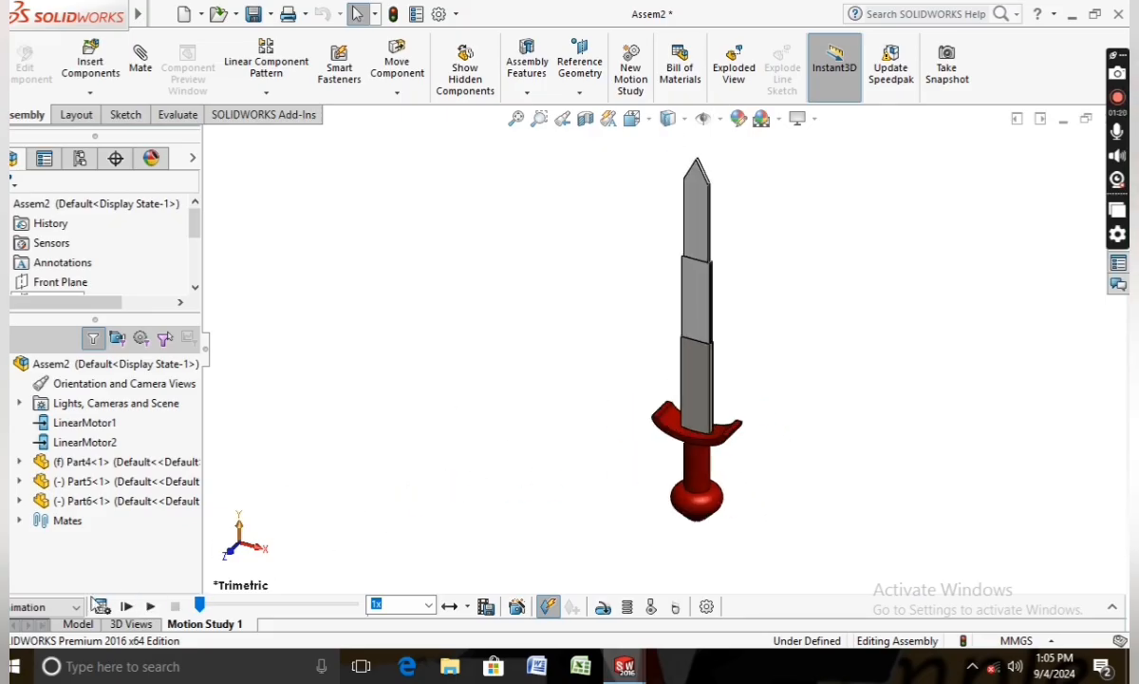
{"action": "left_click", "coordinate": [105, 607]}
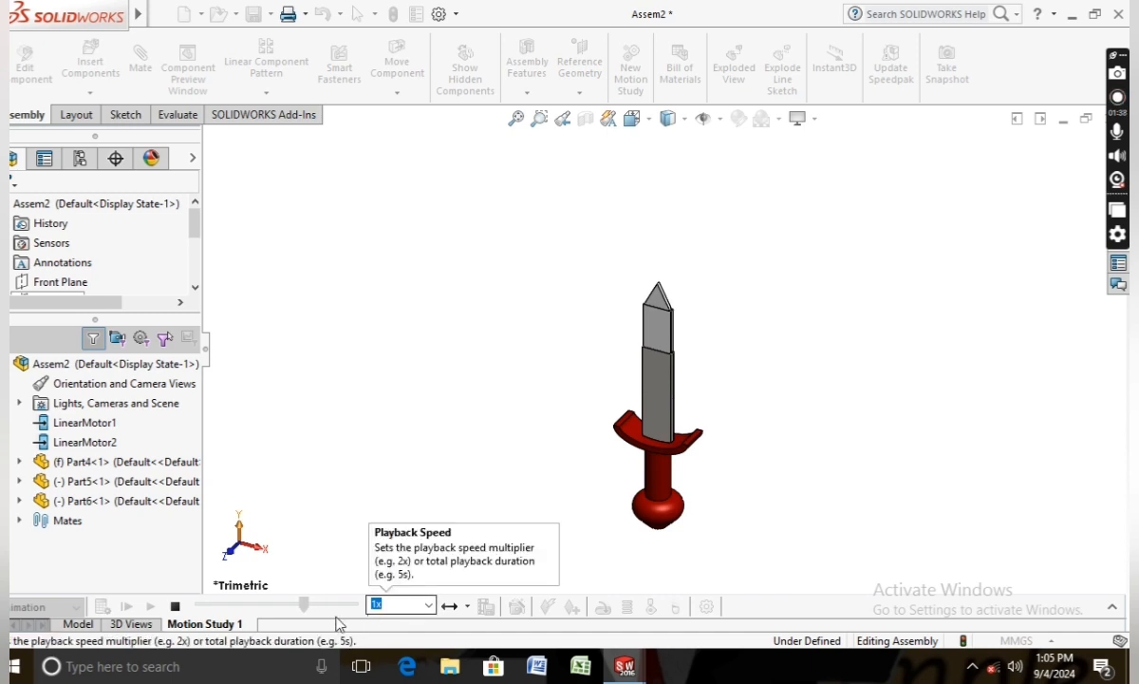
{"action": "left_click", "coordinate": [174, 607]}
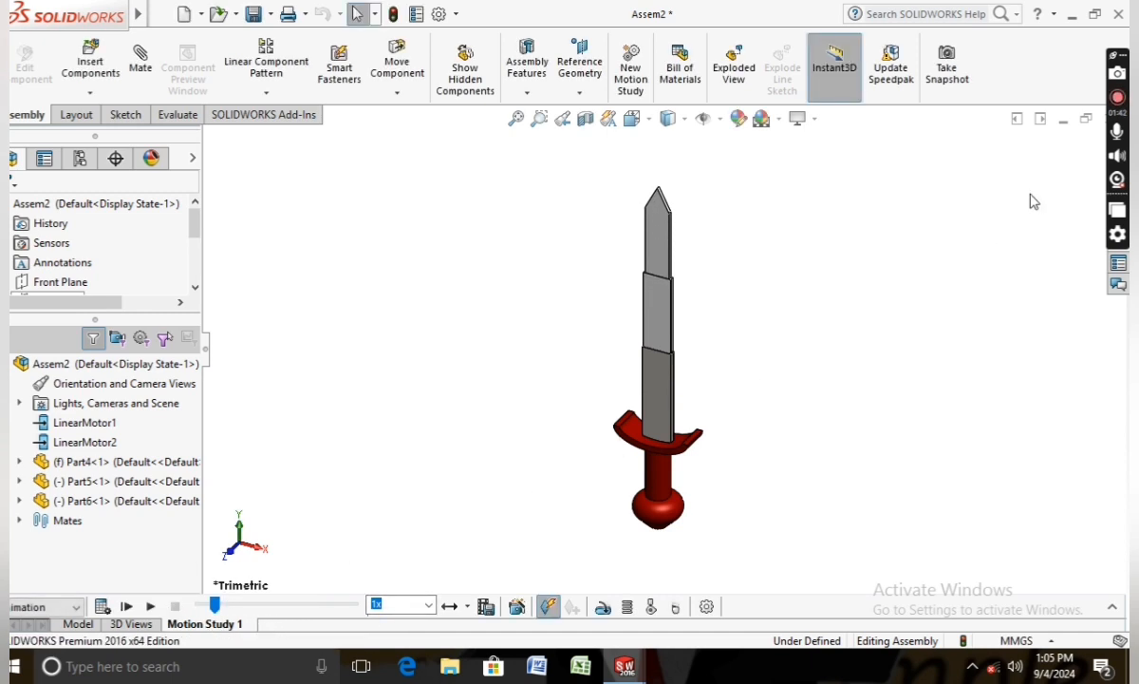